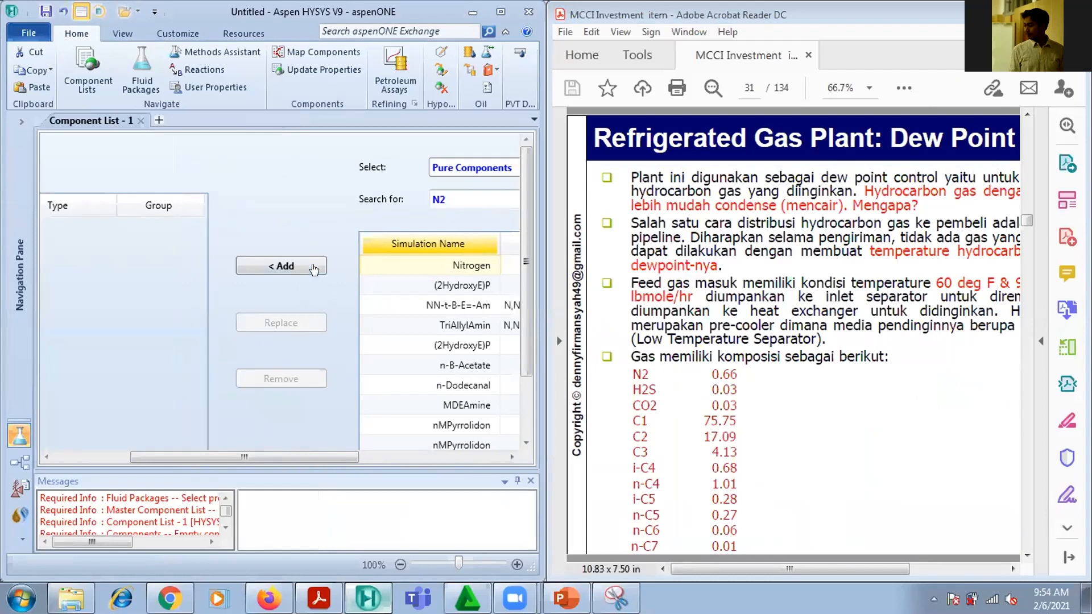
Search the pure components for H2S and add it to Component List - 1
{"action": "mouse_move", "coordinate": [285, 458]}
{"action": "left_mouse_down"}
{"action": "mouse_move", "coordinate": [228, 455]}
{"action": "mouse_move", "coordinate": [302, 446]}
{"action": "left_mouse_up"}
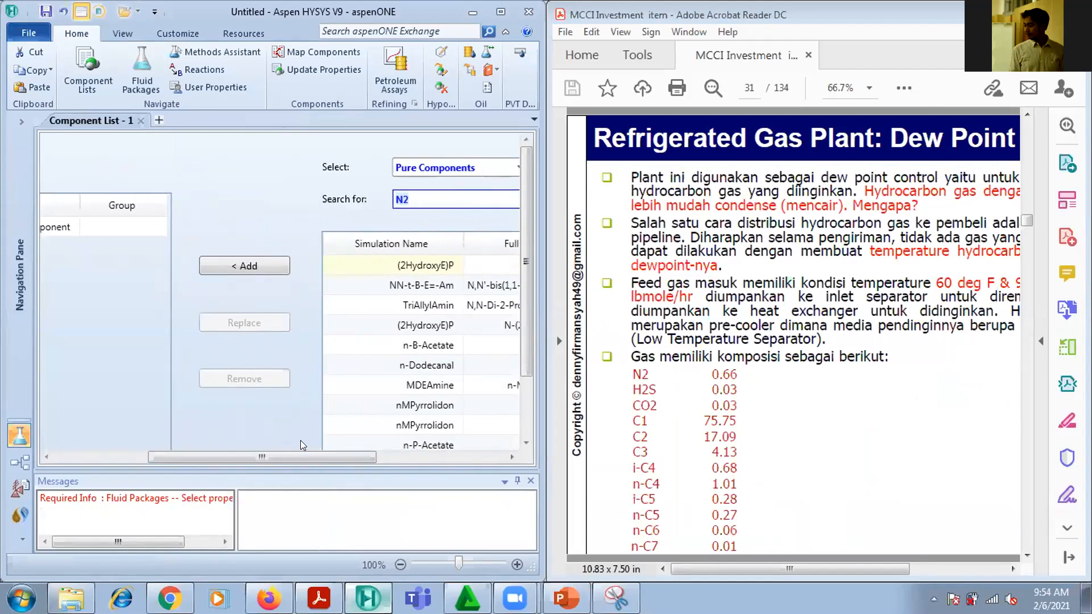
{"action": "type", "text": "H2S"}
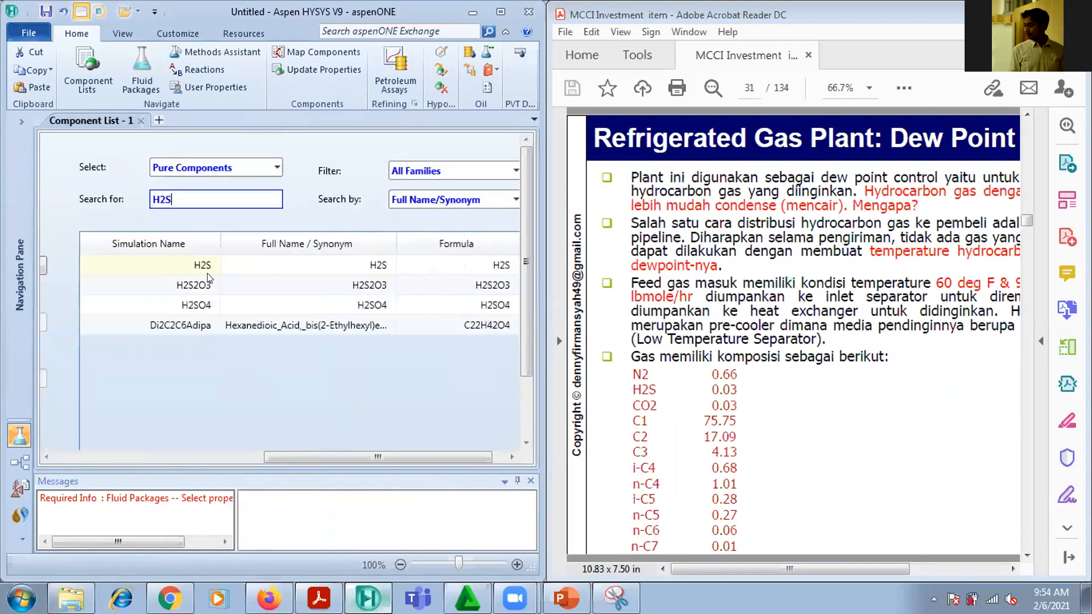
{"action": "left_click", "coordinate": [207, 273]}
{"action": "left_click_drag", "start_coordinate": [353, 454], "coordinate": [244, 462]}
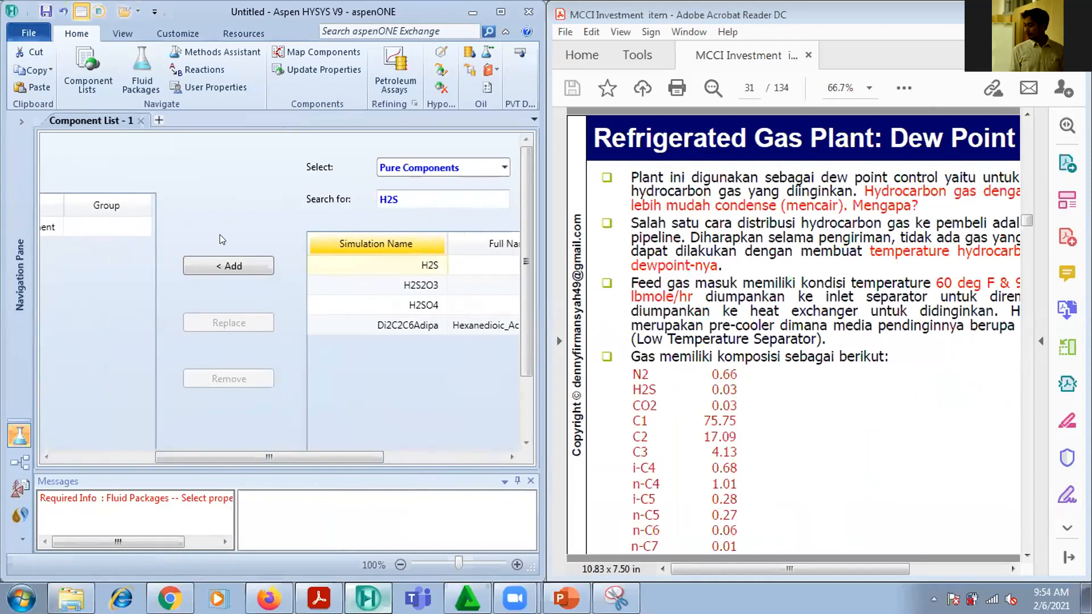
{"action": "left_click", "coordinate": [226, 267]}
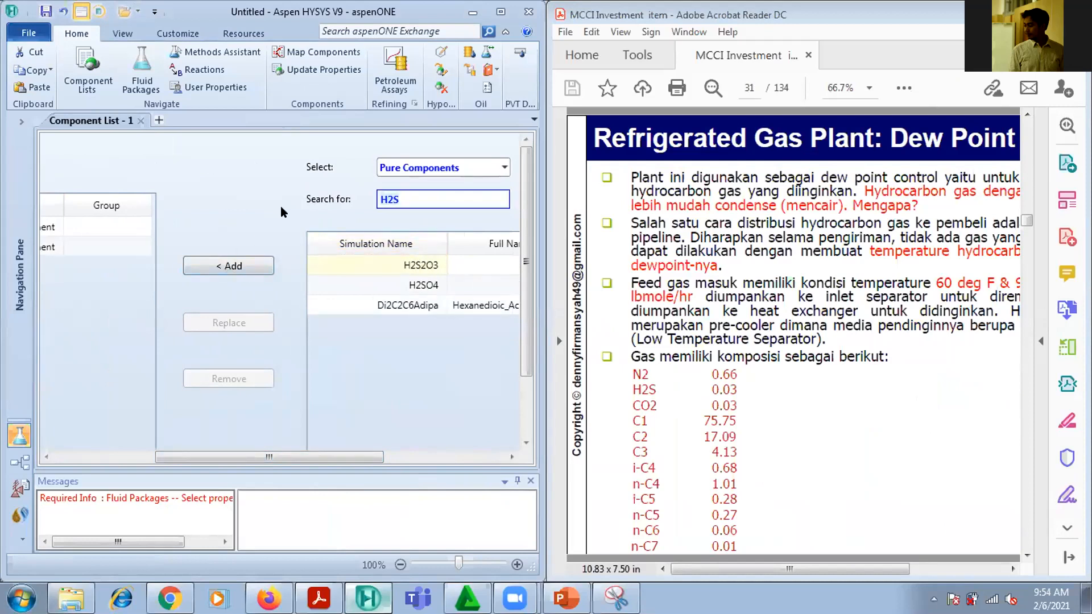
Search the pure components for CO2 and add it to the component list
{"action": "type", "text": "CO2"}
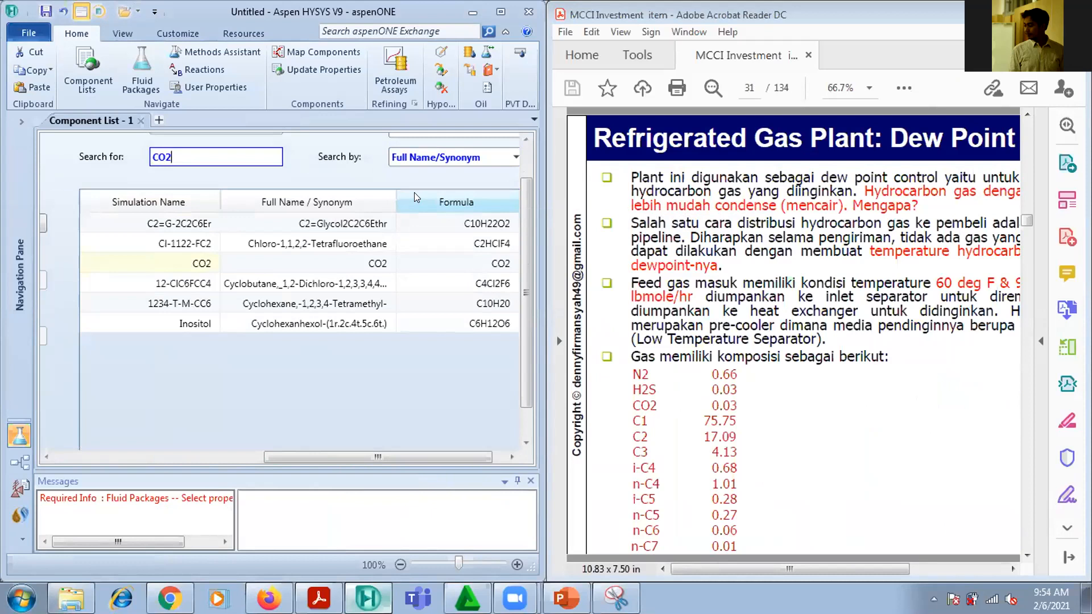
{"action": "left_click", "coordinate": [202, 265]}
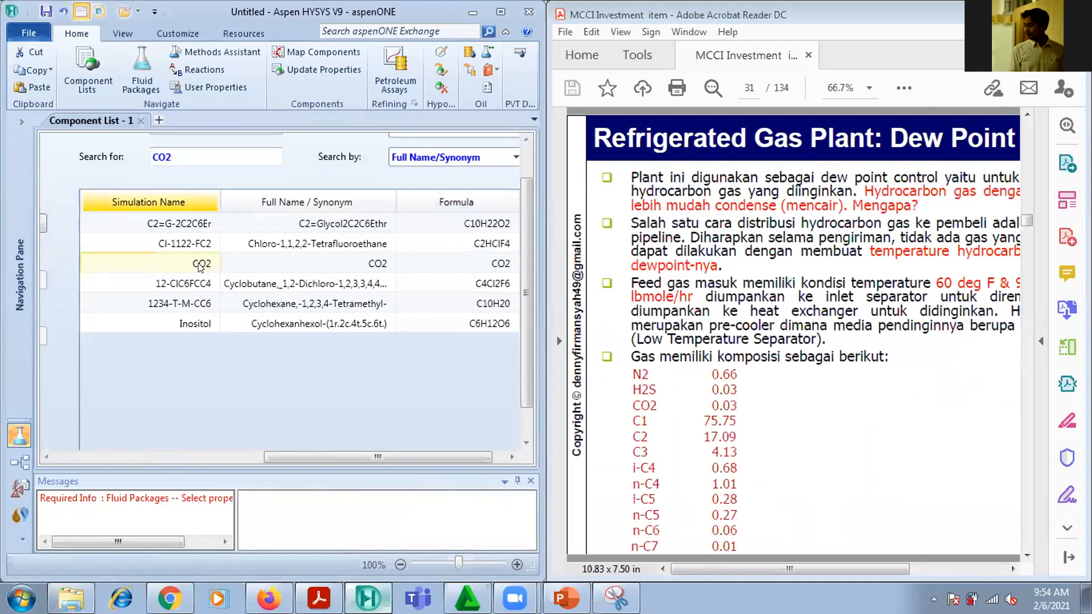
{"action": "left_click_drag", "start_coordinate": [341, 456], "coordinate": [170, 465]}
{"action": "left_click", "coordinate": [326, 223]}
Clear the component search and add Methane, Ethane and Propane to the component list
{"action": "left_click_drag", "start_coordinate": [327, 453], "coordinate": [263, 465]}
{"action": "key", "text": "BackSpace"}
{"action": "left_click", "coordinate": [184, 224]}
{"action": "left_click", "coordinate": [345, 228]}
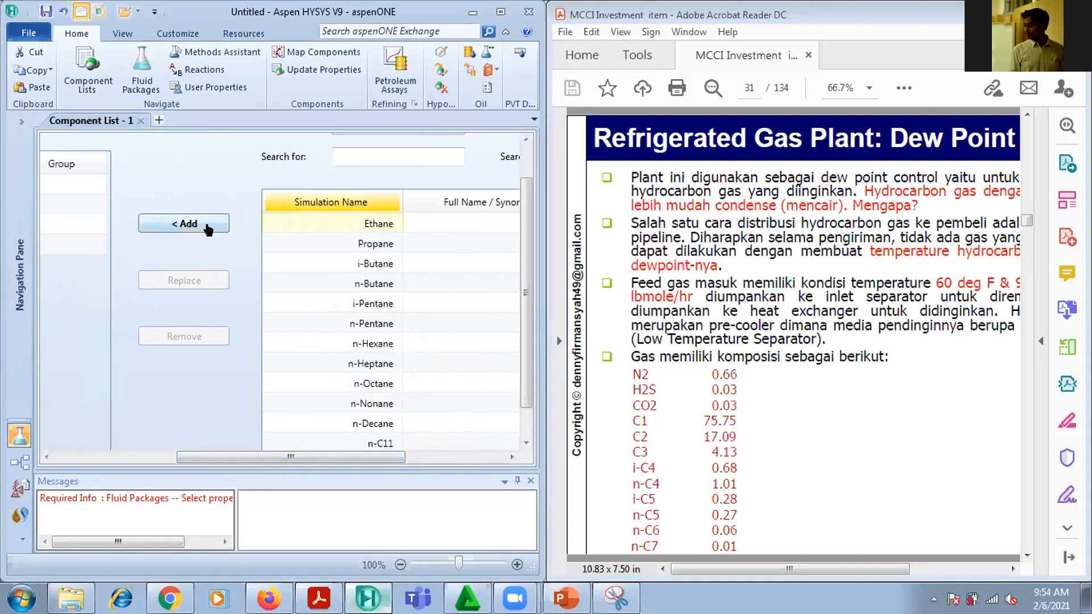
{"action": "left_click", "coordinate": [187, 224]}
{"action": "left_click", "coordinate": [333, 221]}
{"action": "left_click", "coordinate": [184, 224]}
Add i-Butane, n-Butane, i-Pentane and n-Pentane to the component list
{"action": "left_click", "coordinate": [353, 225]}
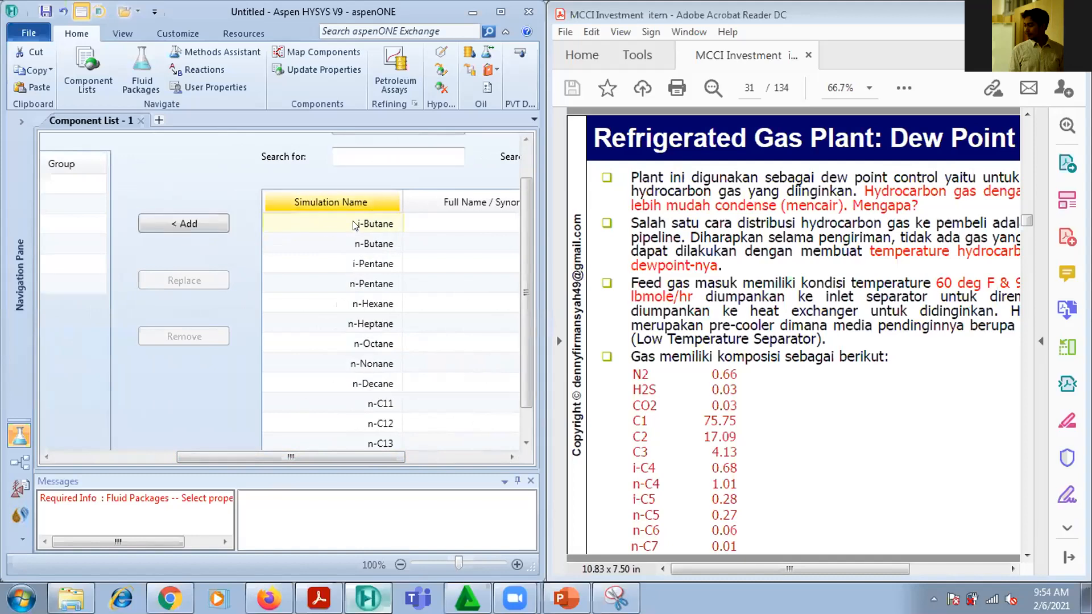
{"action": "left_click", "coordinate": [196, 223]}
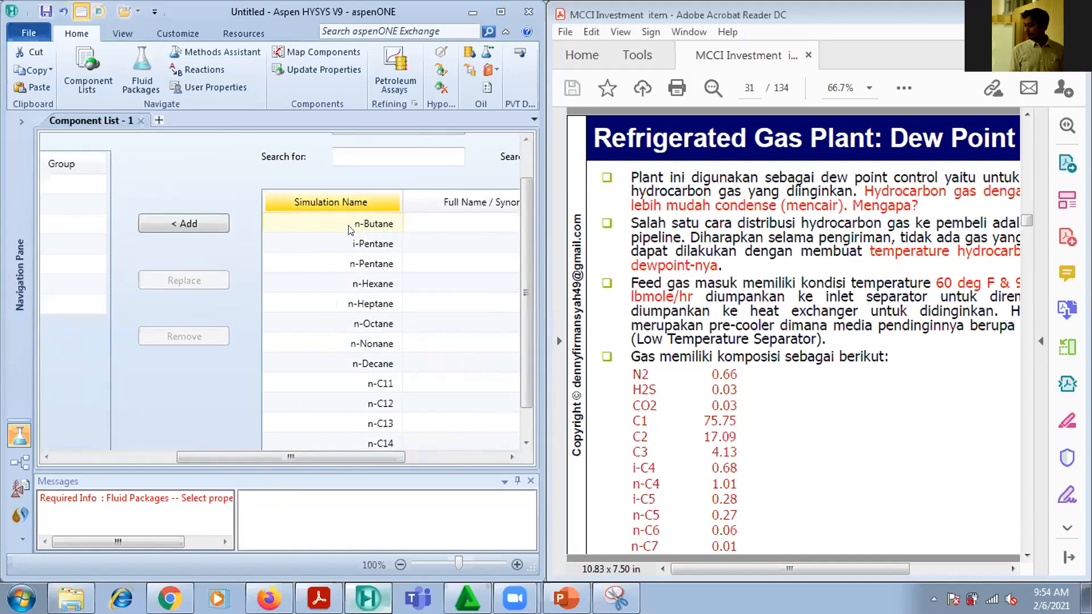
{"action": "left_click", "coordinate": [194, 226]}
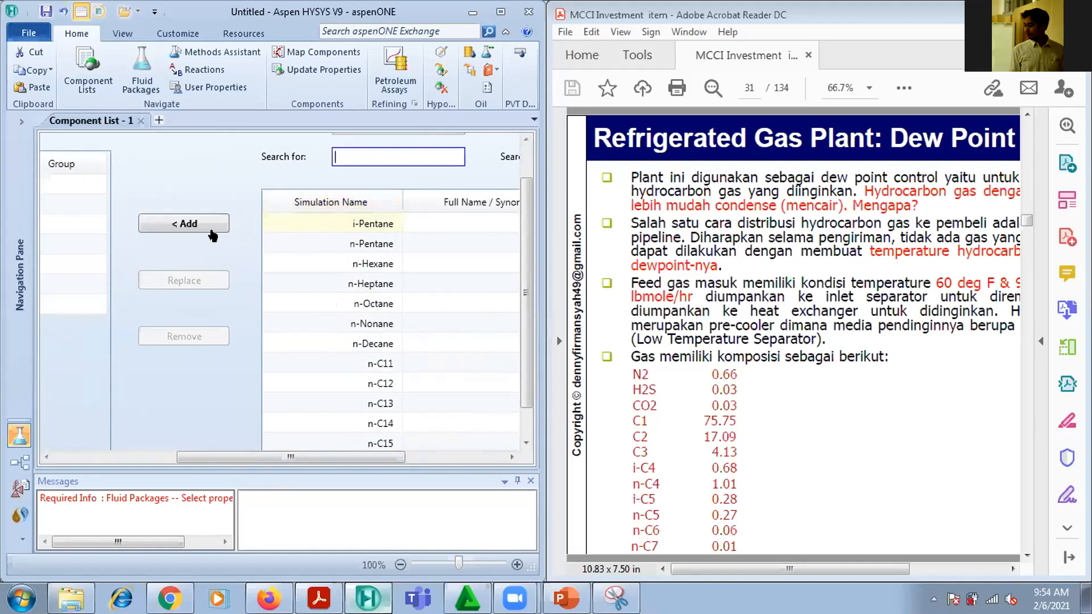
{"action": "left_click", "coordinate": [354, 225]}
{"action": "left_click", "coordinate": [144, 225]}
{"action": "left_click", "coordinate": [345, 231]}
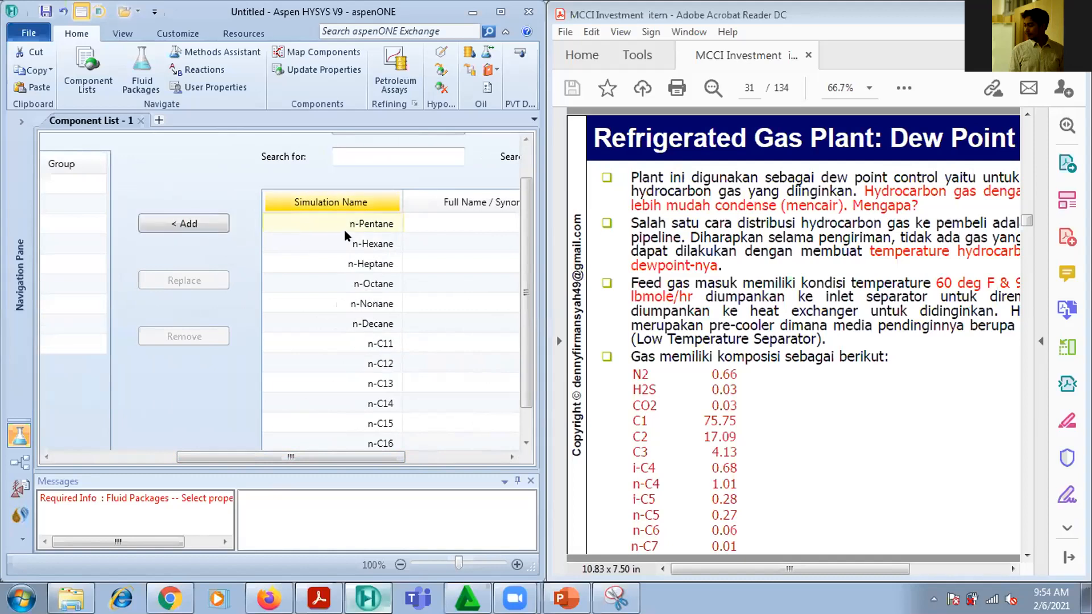
{"action": "left_click", "coordinate": [181, 223]}
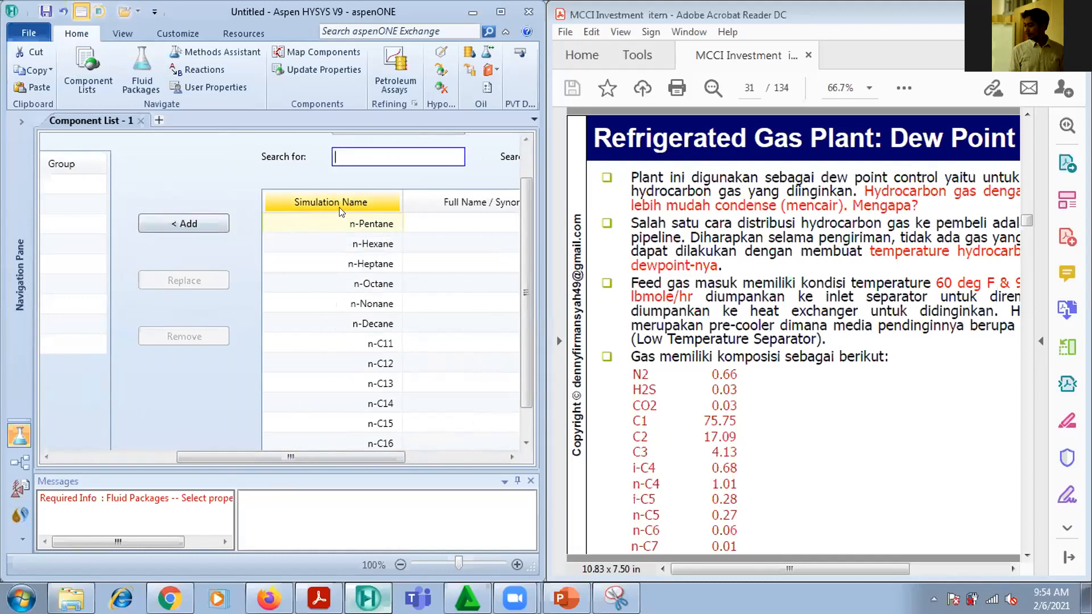
Add n-Hexane and n-Heptane to the component list and bring the list of selected components into view
{"action": "left_click", "coordinate": [353, 224]}
{"action": "left_click", "coordinate": [174, 223]}
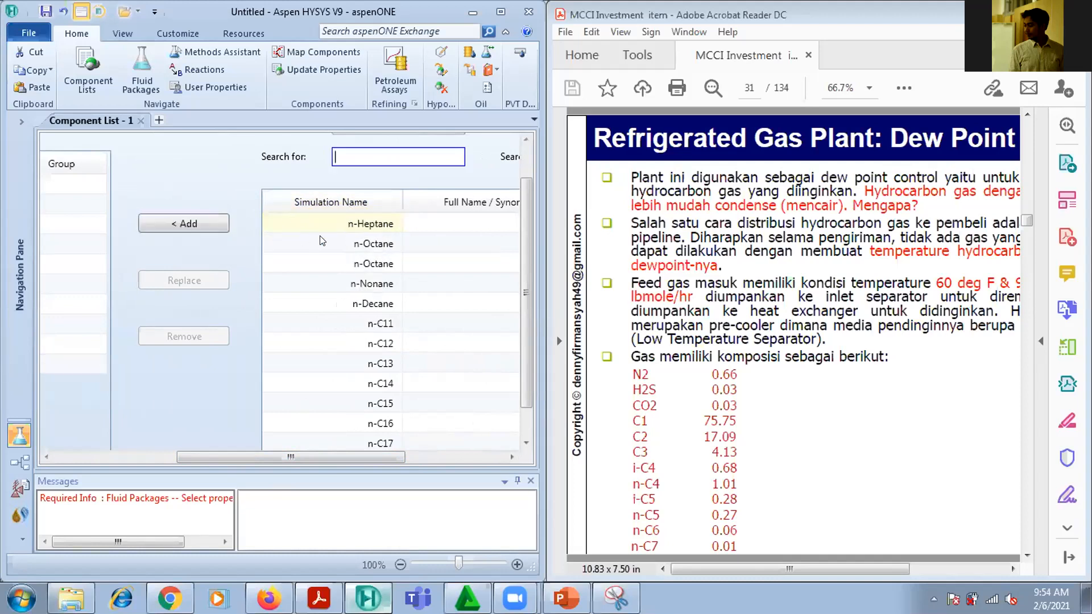
{"action": "left_click", "coordinate": [327, 229]}
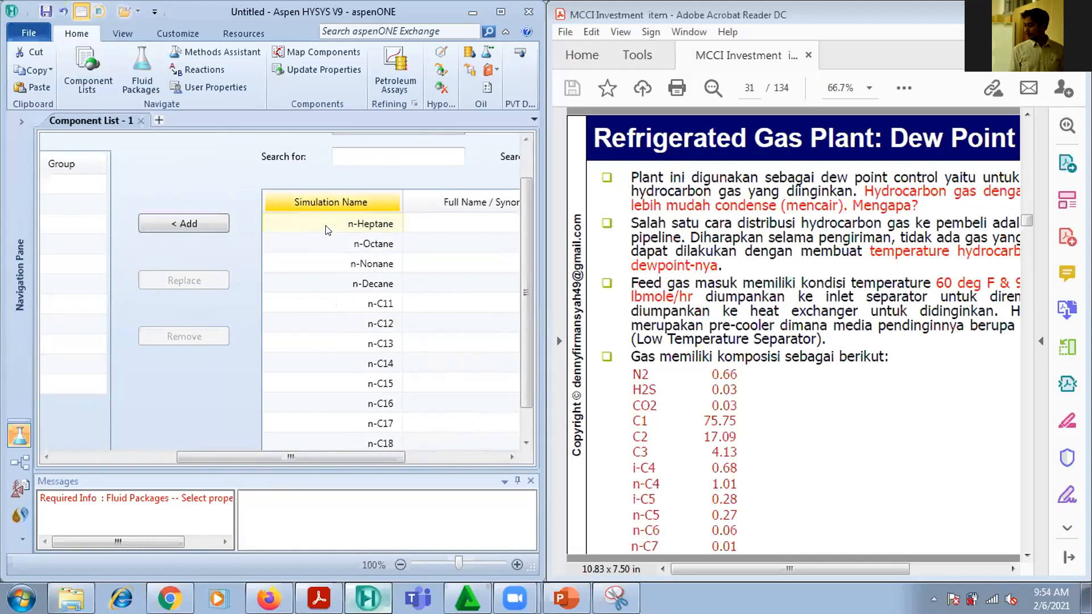
{"action": "left_click", "coordinate": [187, 225]}
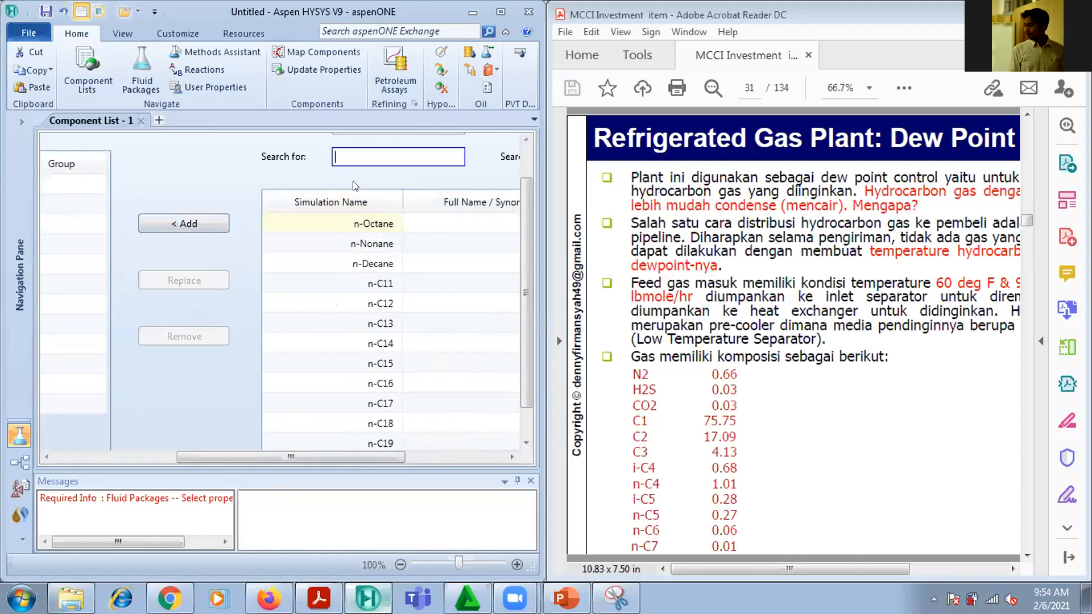
{"action": "left_click", "coordinate": [46, 457]}
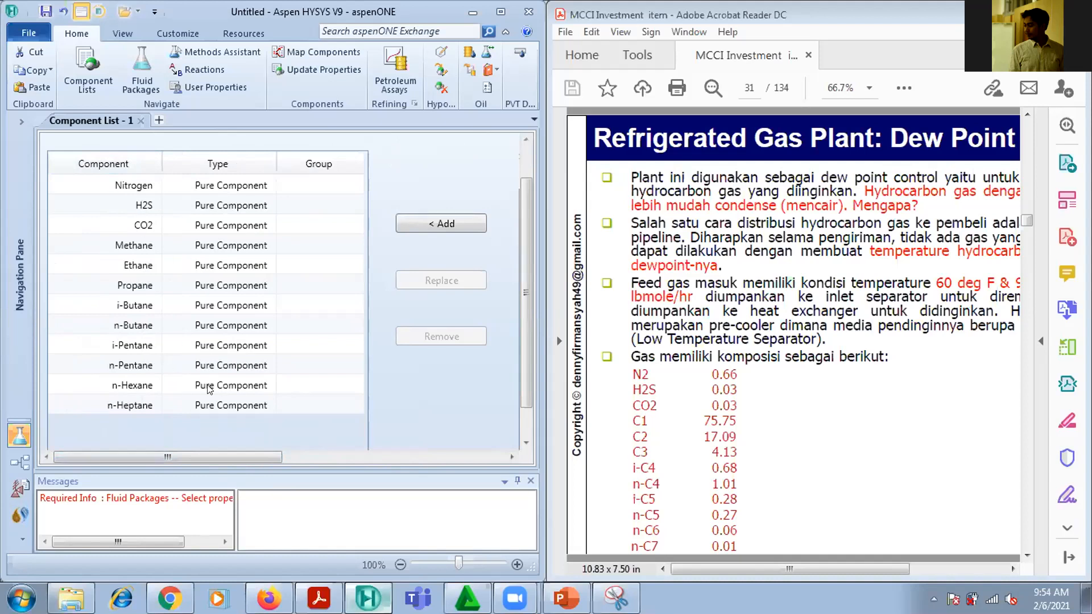
Add a new fluid package and choose Peng-Robinson as its property package
{"action": "left_click", "coordinate": [21, 122]}
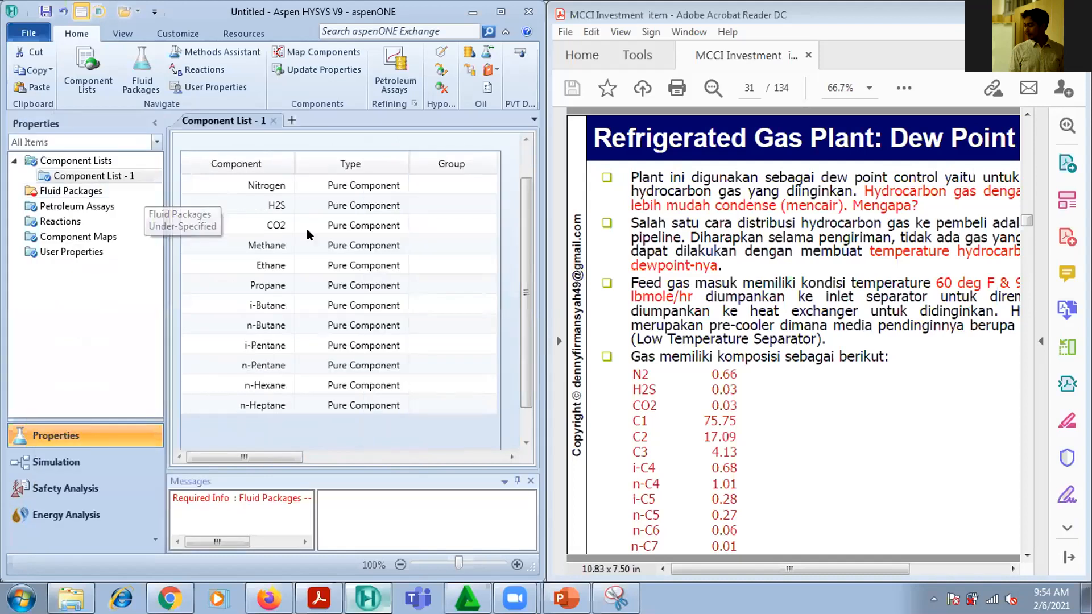
{"action": "left_click", "coordinate": [72, 191]}
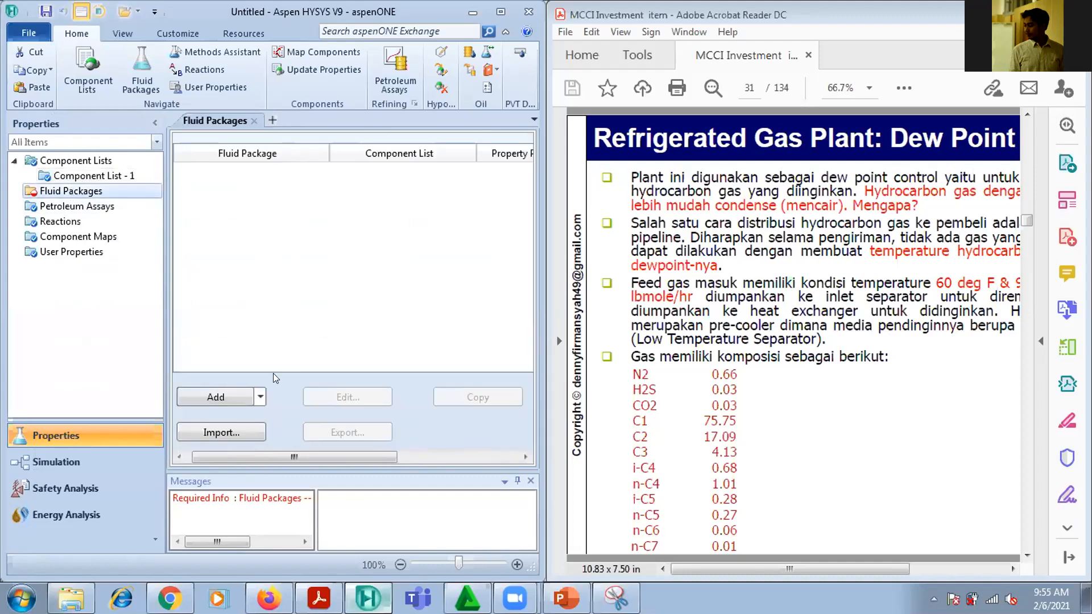
{"action": "left_click", "coordinate": [216, 397]}
{"action": "left_click_drag", "start_coordinate": [336, 283], "coordinate": [359, 391]}
{"action": "left_click", "coordinate": [251, 301]}
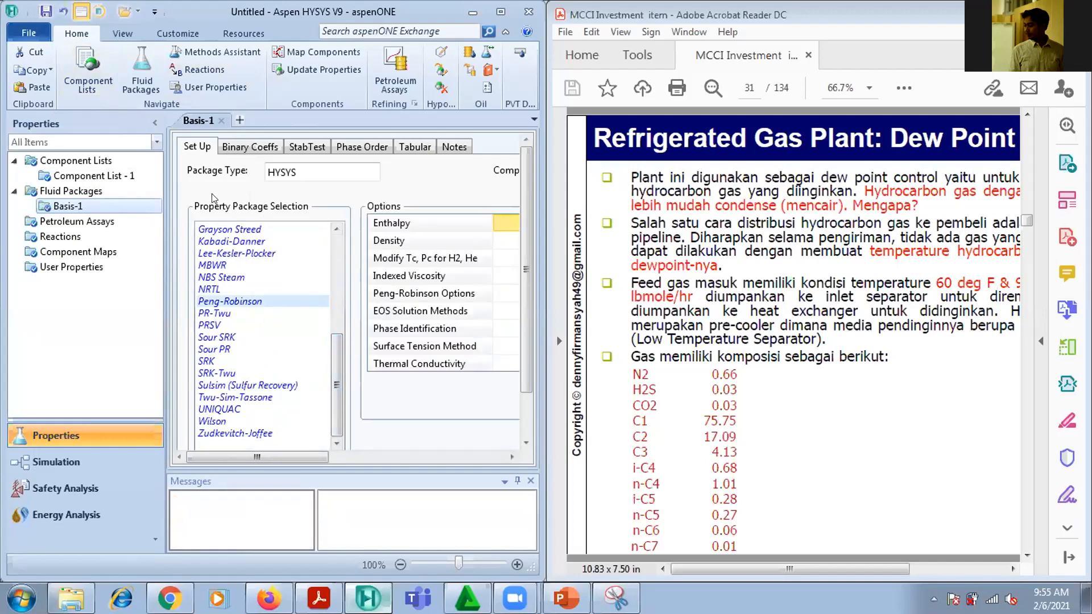
Switch to the simulation environment and move the object palette away from the flowsheet
{"action": "left_click", "coordinate": [73, 461]}
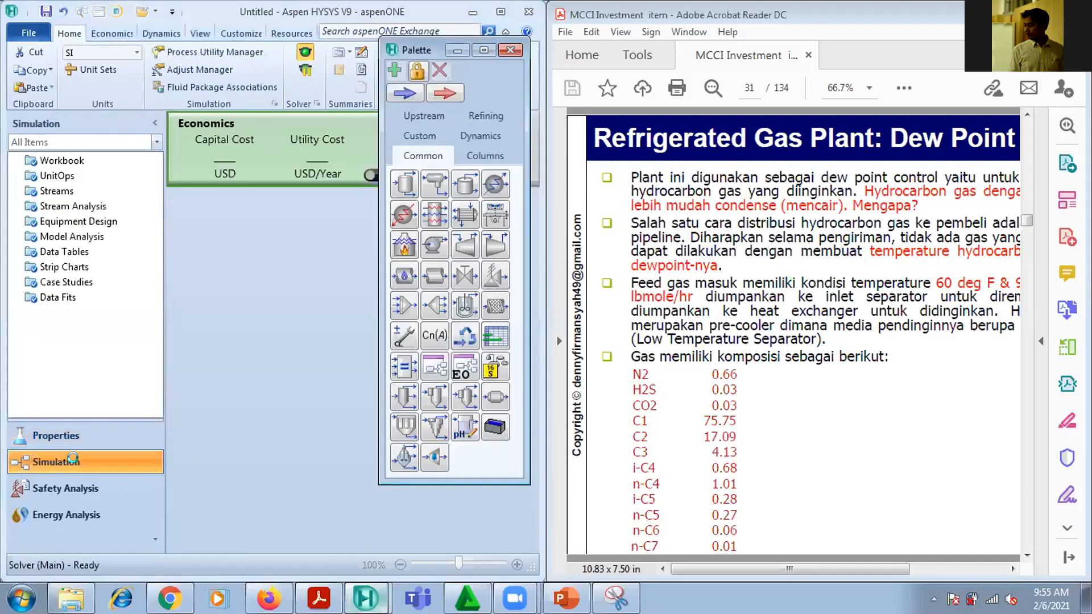
{"action": "left_click_drag", "start_coordinate": [414, 49], "coordinate": [104, 80]}
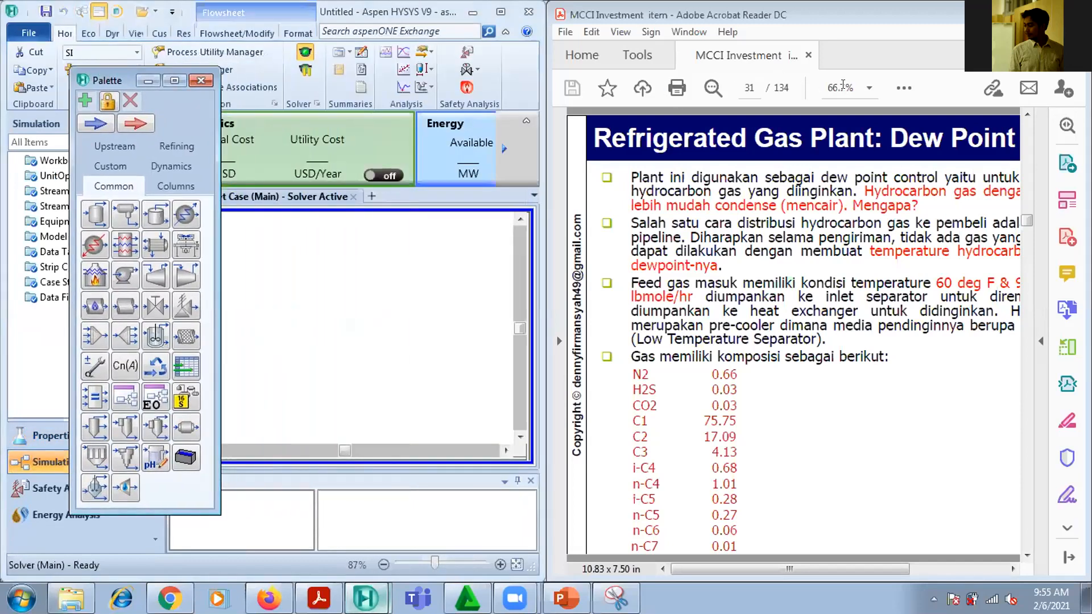
Switch to the Acrobat Reader document, set its zoom to 50% and show page 32 with the process flow diagram
{"action": "left_click", "coordinate": [869, 87]}
{"action": "left_click", "coordinate": [932, 165]}
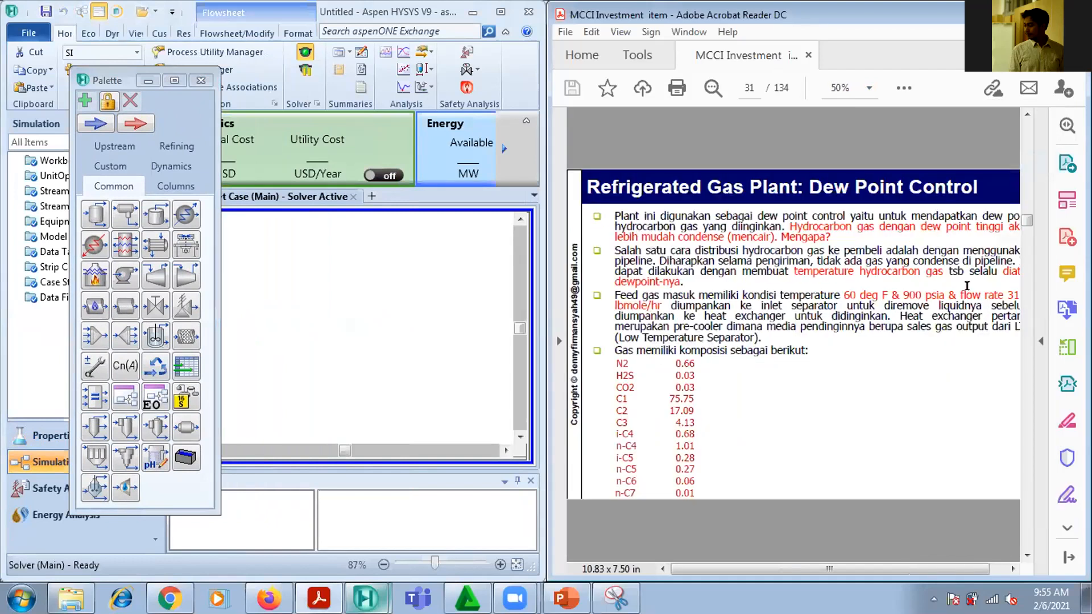
{"action": "left_click_drag", "start_coordinate": [941, 569], "coordinate": [956, 569]}
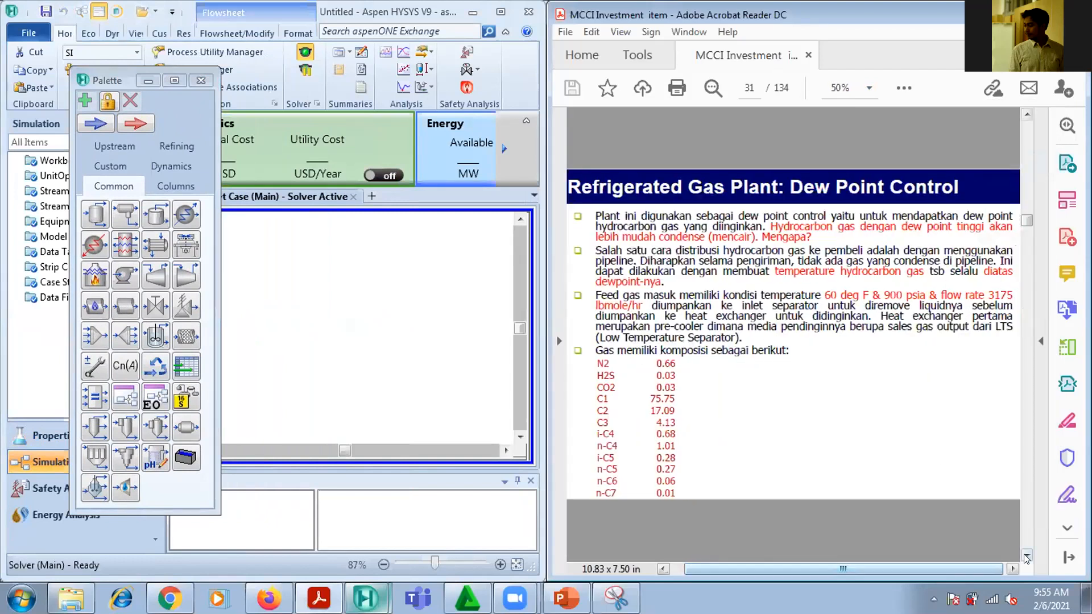
{"action": "left_click", "coordinate": [1027, 556]}
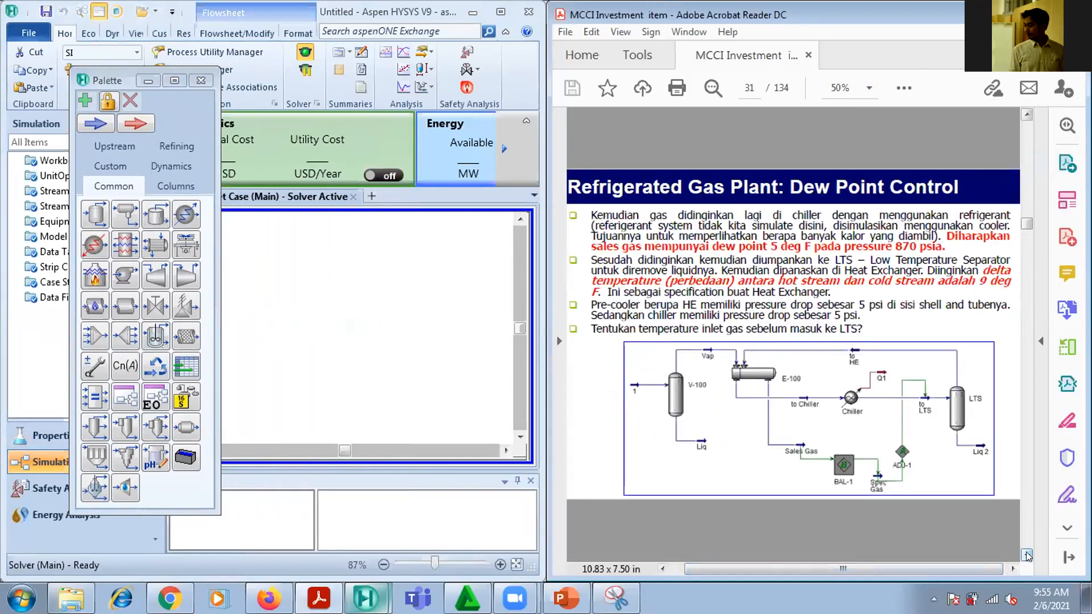
Place a material stream on the HYSYS flowsheet, with the palette clear of it, and rename the stream Feed
{"action": "left_click_drag", "start_coordinate": [95, 77], "coordinate": [18, 79]}
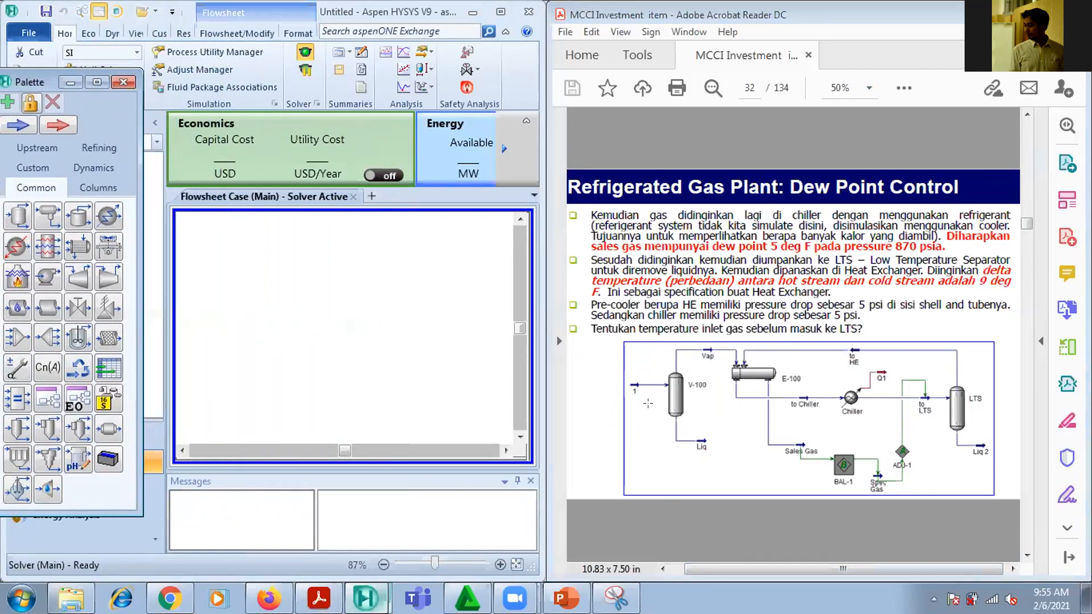
{"action": "left_click", "coordinate": [27, 124]}
{"action": "left_click", "coordinate": [302, 310]}
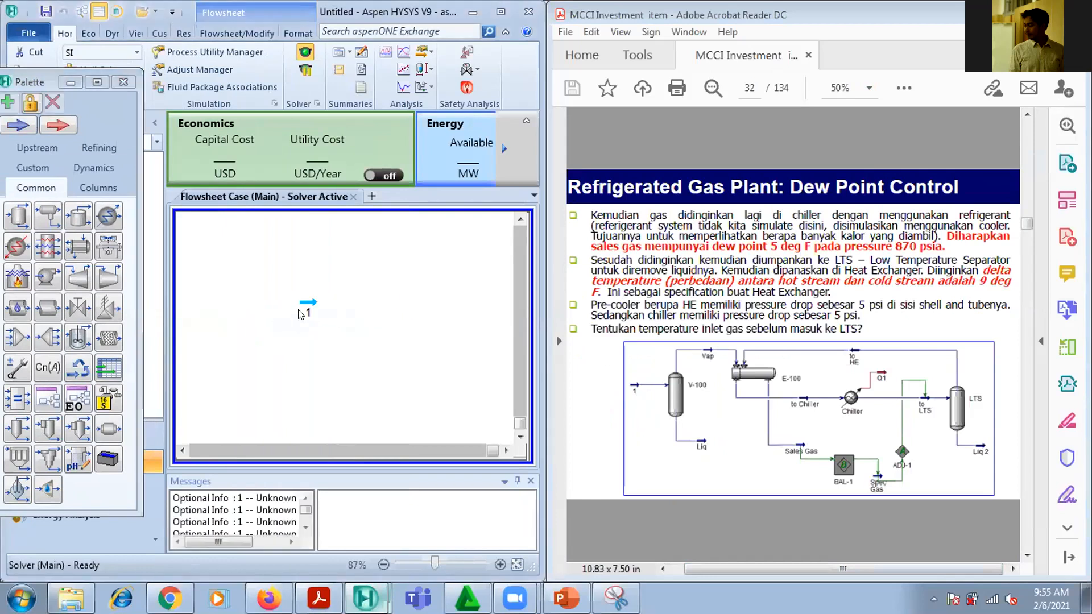
{"action": "double_click", "coordinate": [303, 310]}
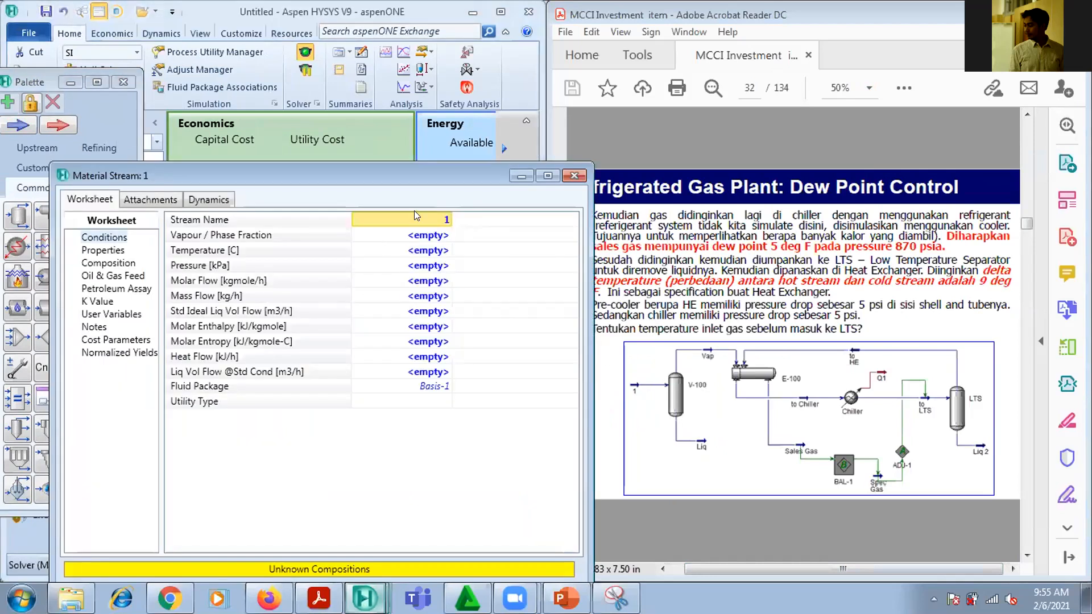
{"action": "type", "text": "fE"}
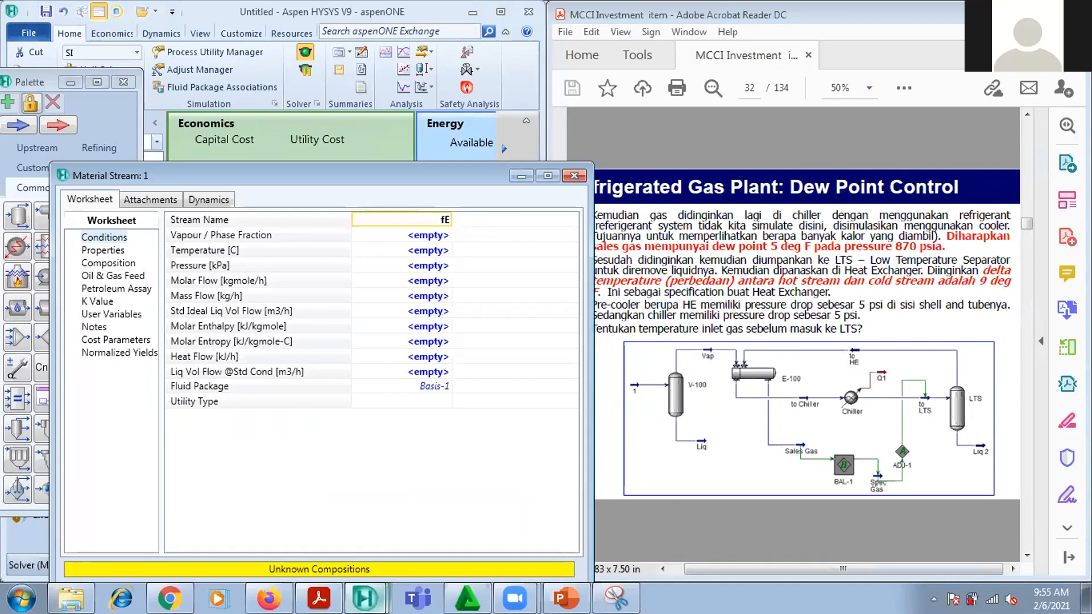
{"action": "type", "text": "Feed"}
{"action": "key", "text": "Return"}
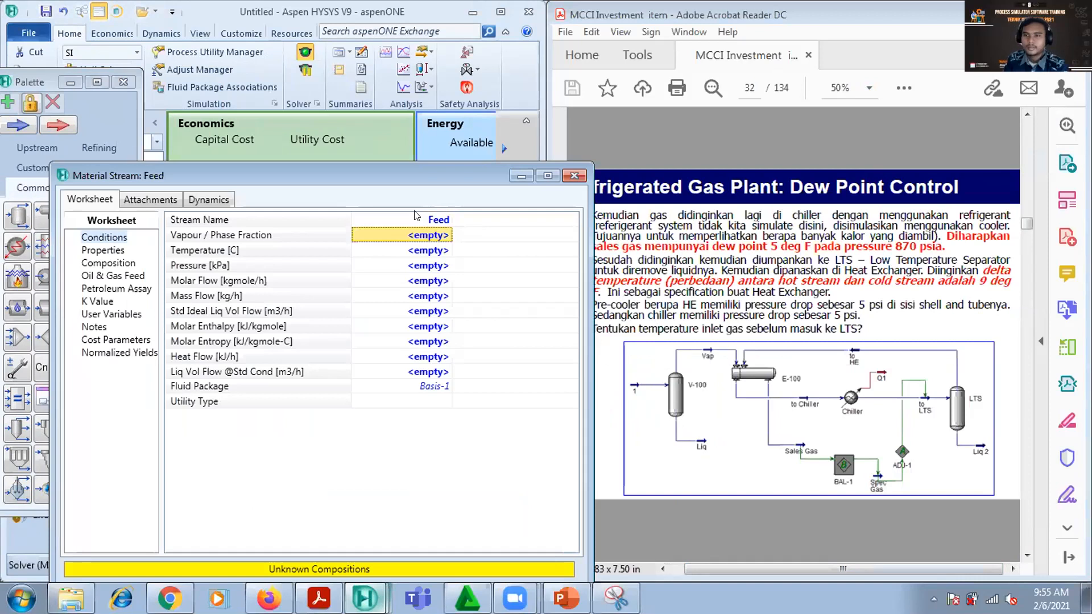
Using the composition table on page 31 of the PDF, enter the Feed stream's mole fractions: nitrogen 0.66, H2S 0.03 and CO2 0.03
{"action": "left_click", "coordinate": [128, 263]}
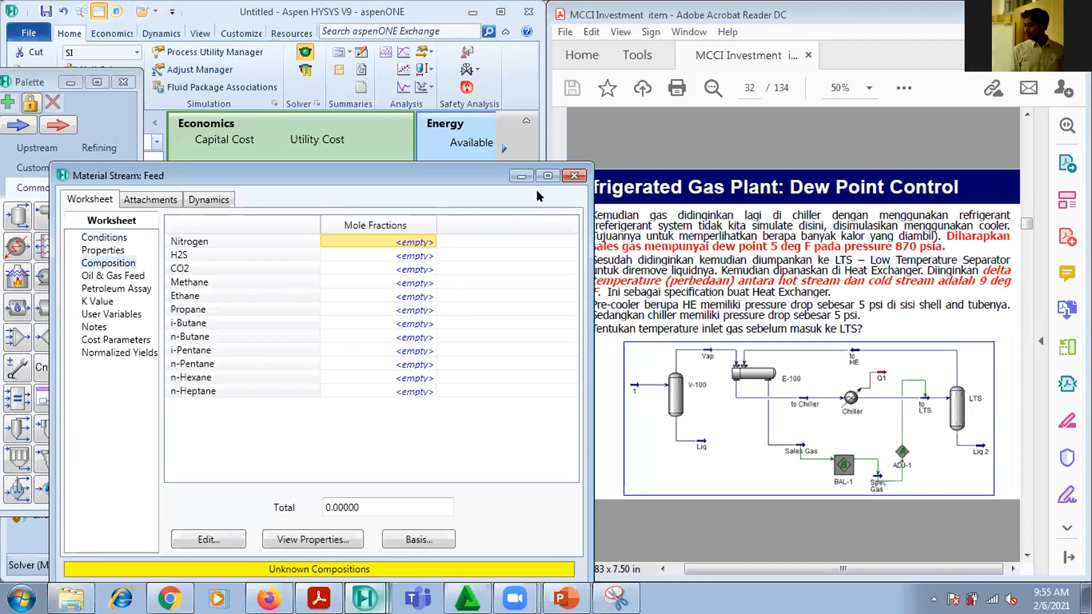
{"action": "left_click", "coordinate": [1027, 118]}
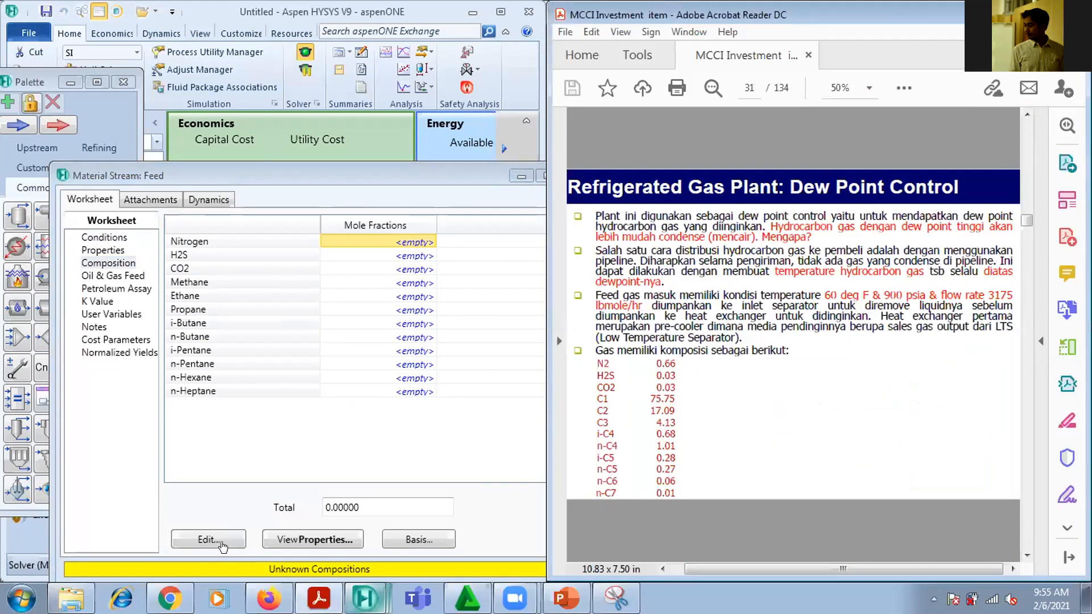
{"action": "left_click", "coordinate": [220, 540]}
{"action": "left_click", "coordinate": [218, 159]}
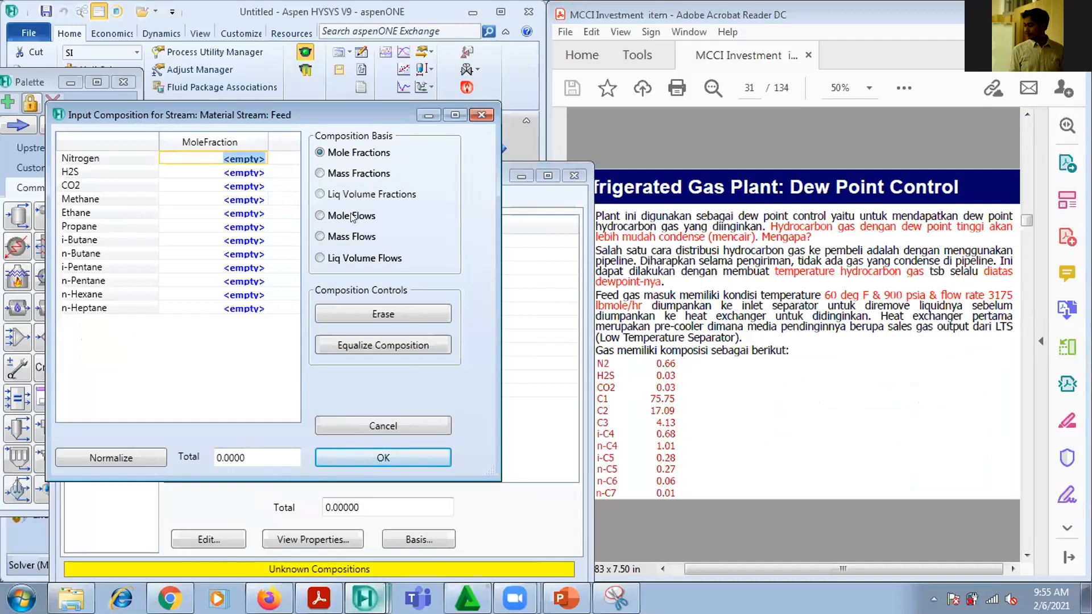
{"action": "type", "text": "0.66"}
{"action": "key", "text": "Return"}
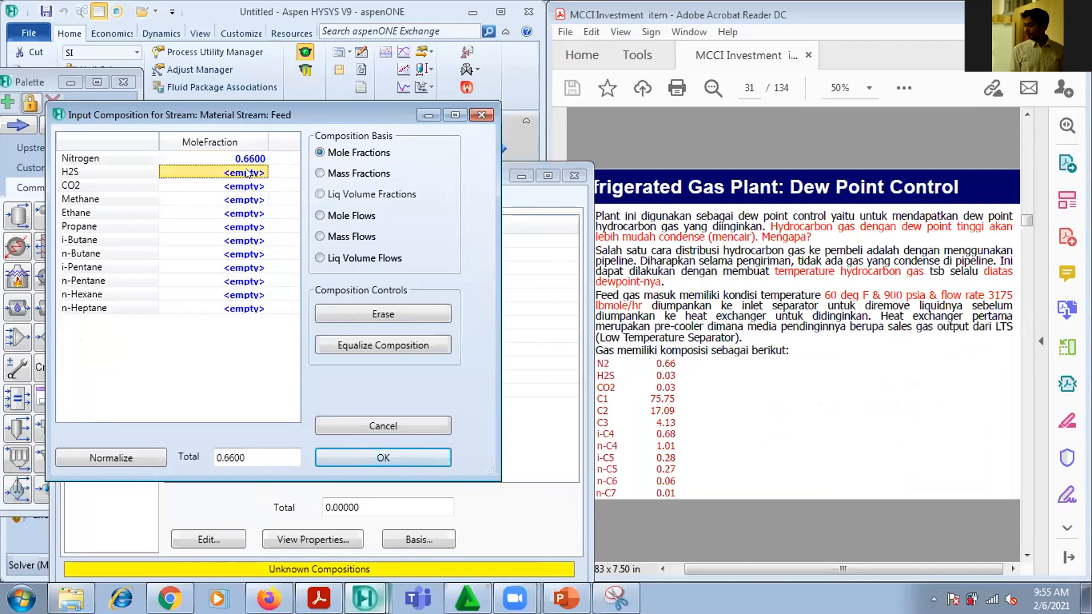
{"action": "type", "text": "0.03"}
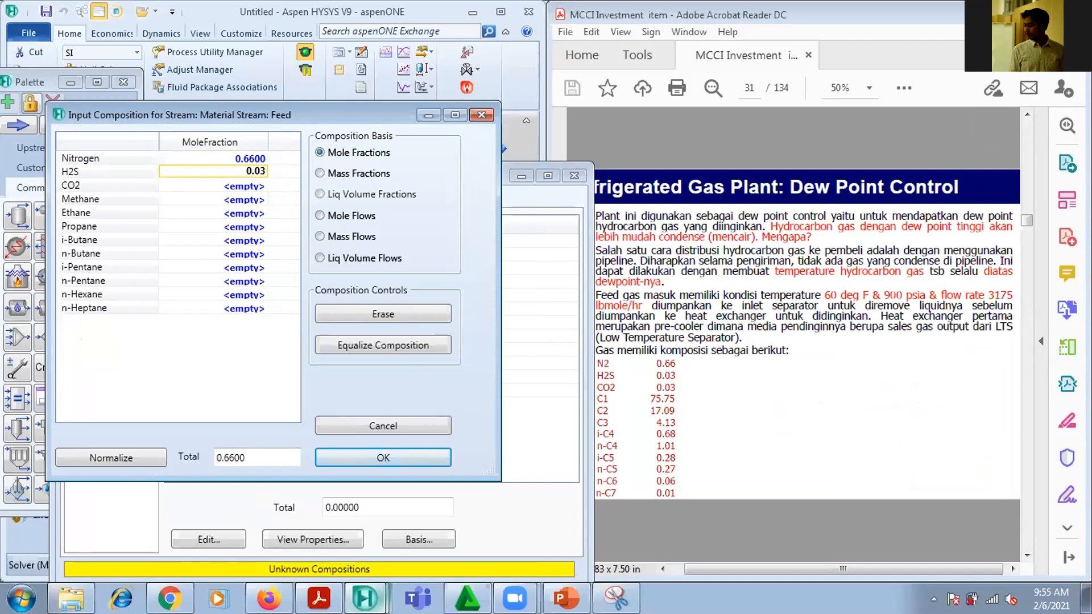
{"action": "key", "text": "Return"}
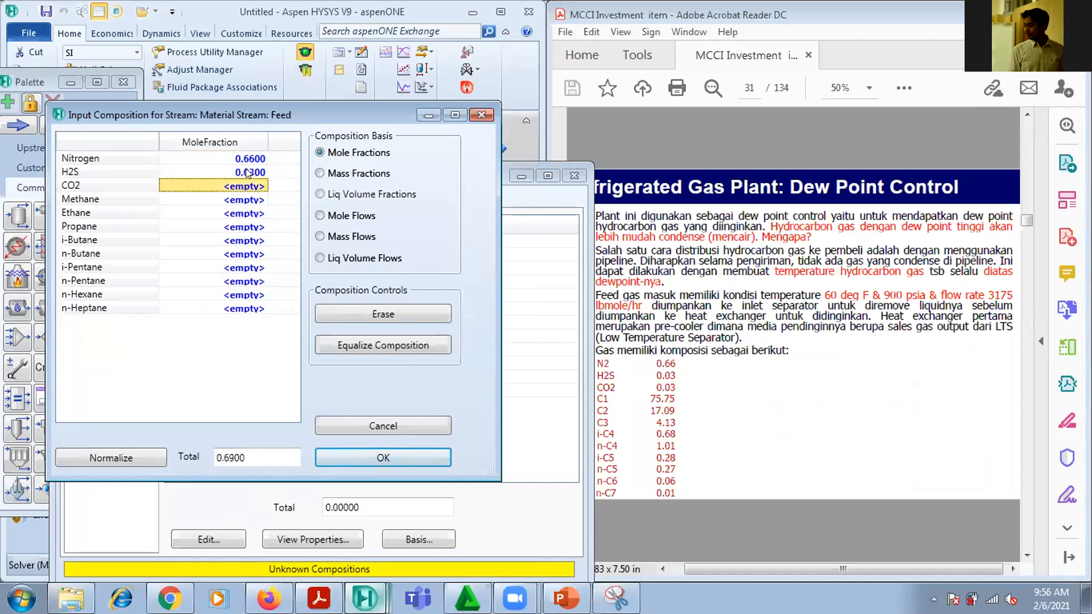
{"action": "type", "text": "0.03"}
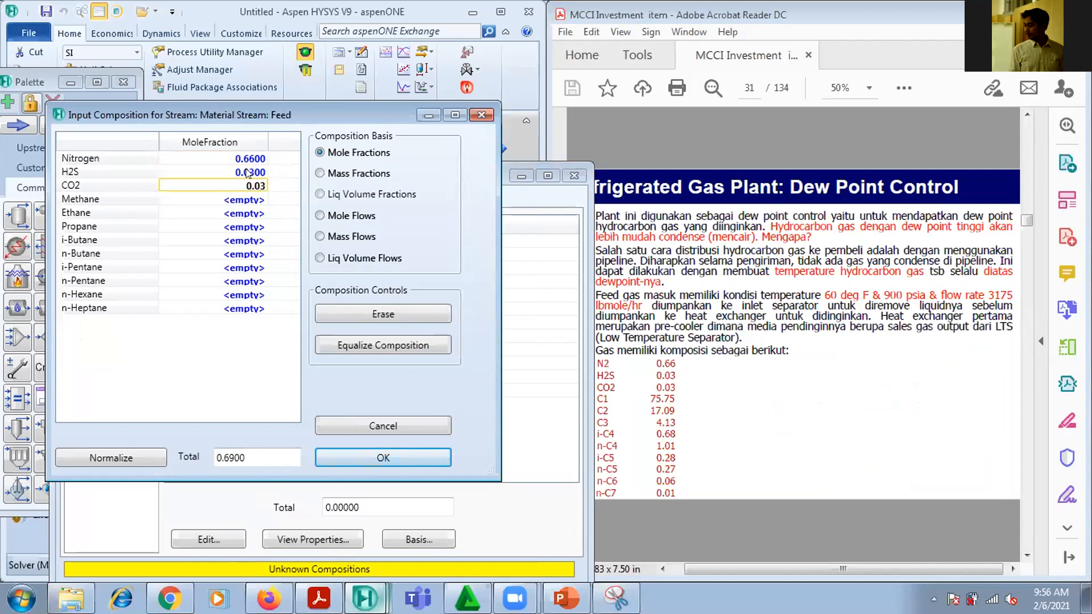
{"action": "key", "text": "Return"}
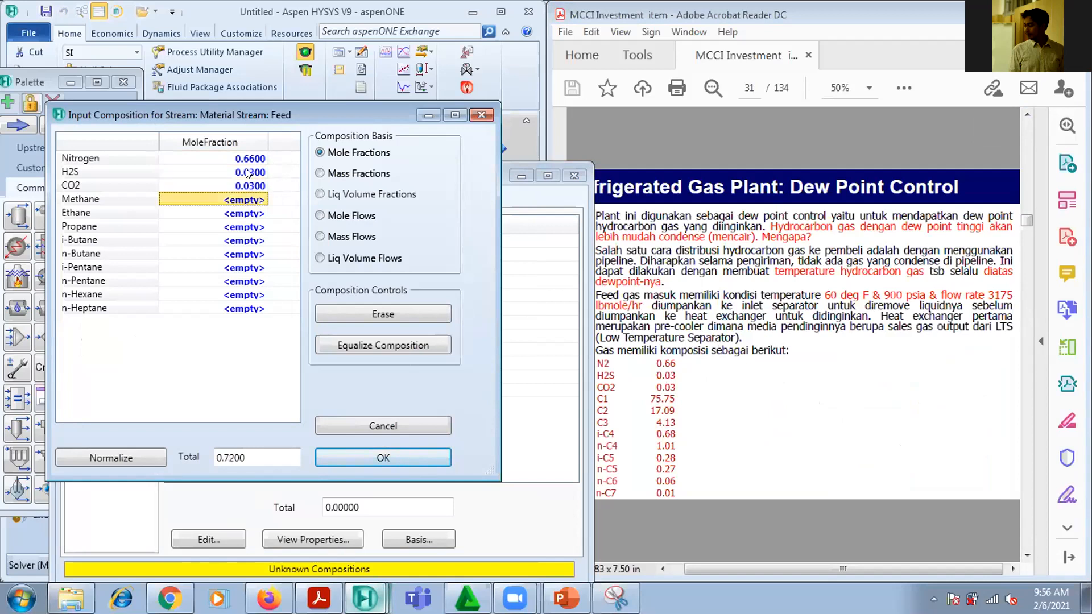
Enter the Feed composition values for methane 75.75, ethane 17.09 and propane 4.13
{"action": "type", "text": "75.75"}
{"action": "key", "text": "Return"}
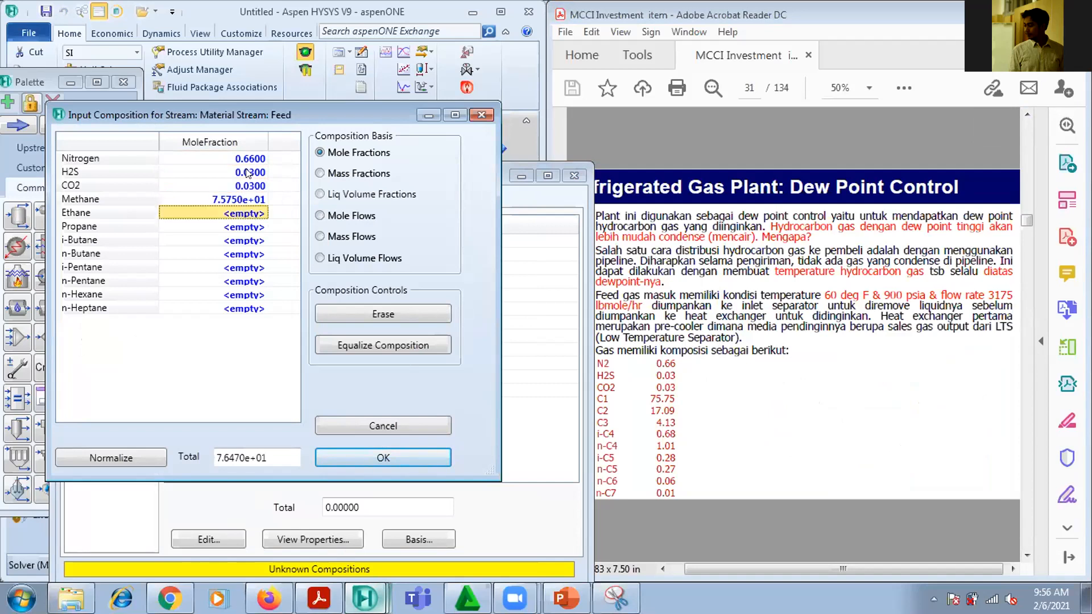
{"action": "type", "text": "17.09"}
{"action": "key", "text": "Return"}
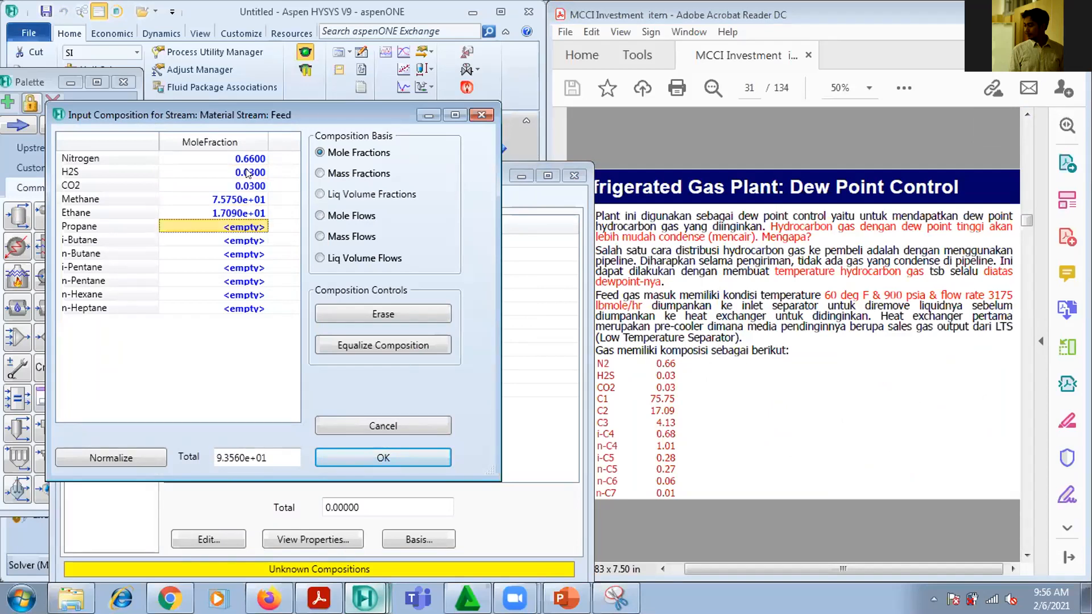
{"action": "type", "text": "4.13"}
{"action": "key", "text": "Return"}
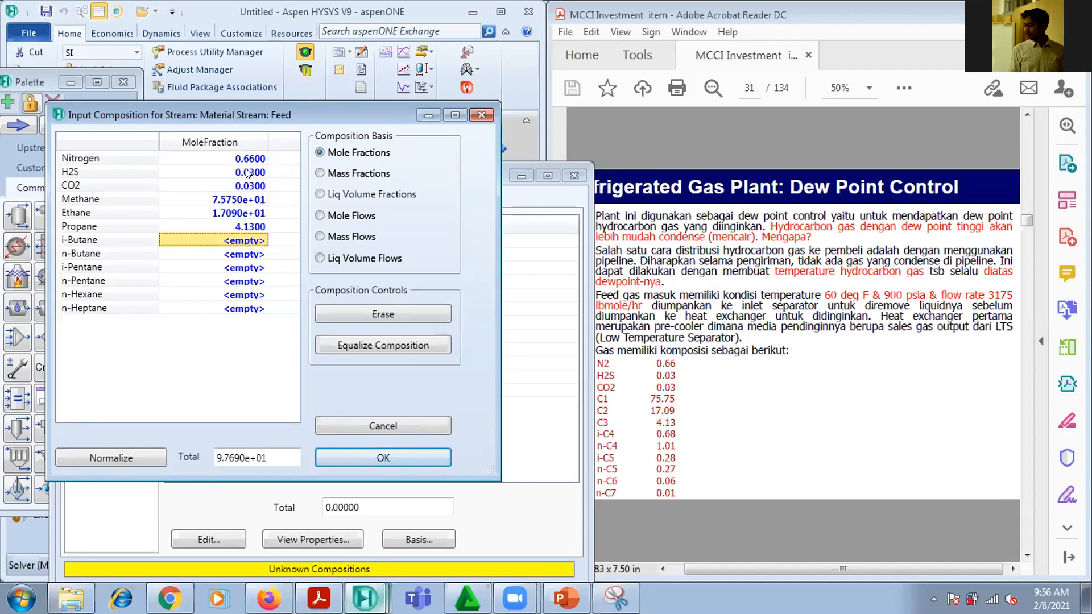
Enter the Feed composition values for i-butane 0.68, n-butane 1.01, i-pentane 0.28 and n-pentane 0.27
{"action": "type", "text": "0.68"}
{"action": "key", "text": "Return"}
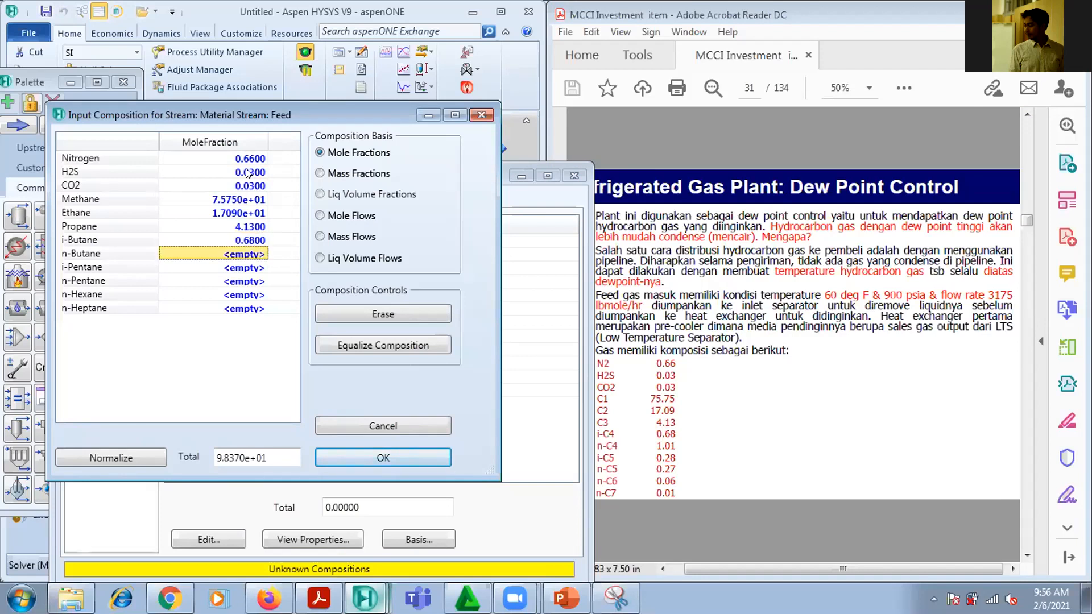
{"action": "type", "text": "1.01"}
{"action": "key", "text": "Return"}
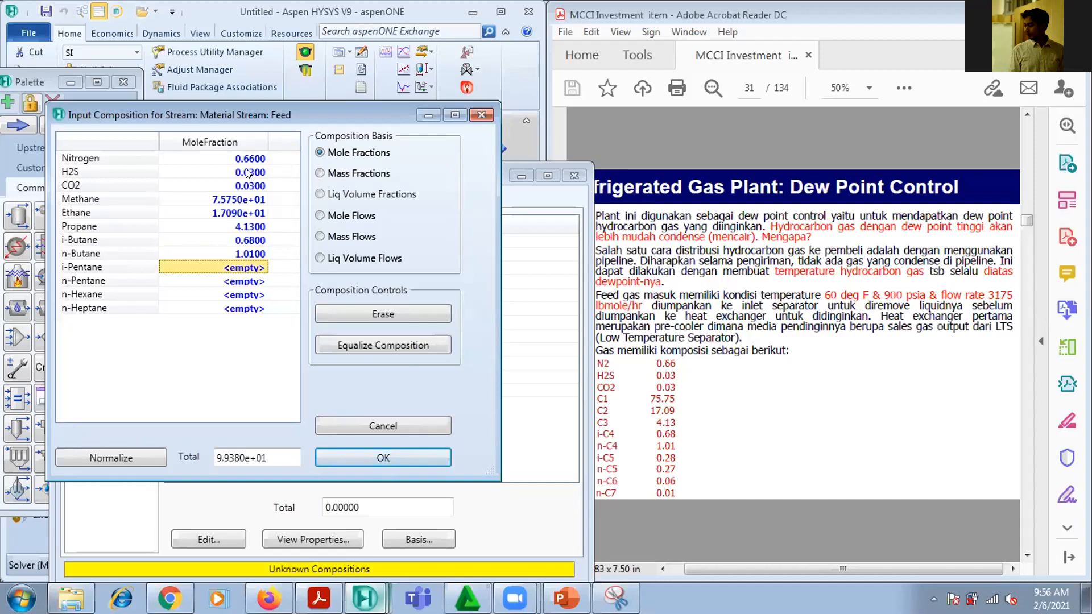
{"action": "type", "text": "0.28"}
{"action": "key", "text": "Return"}
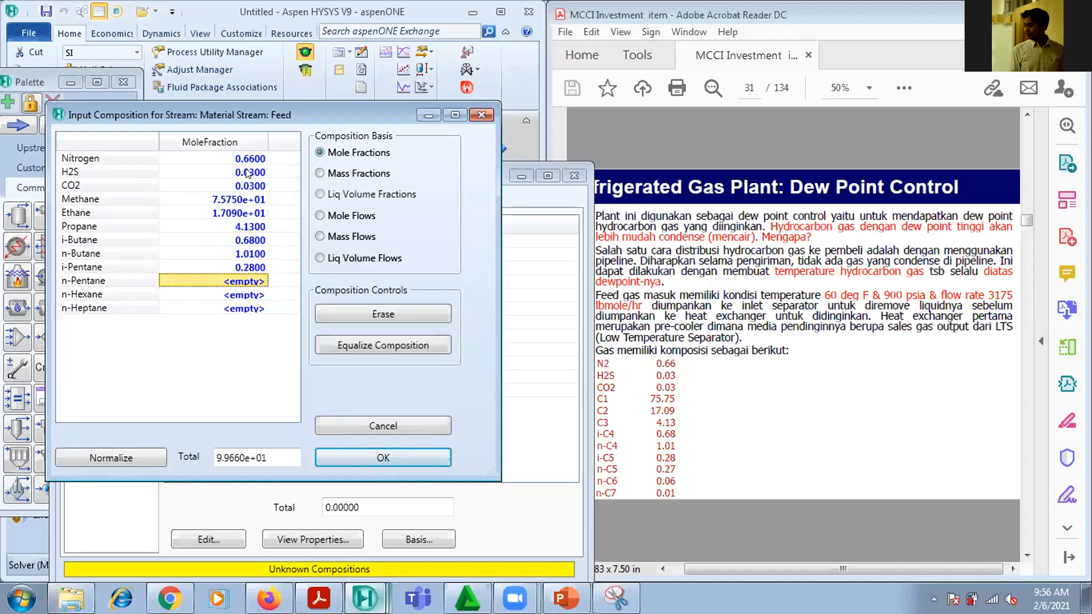
{"action": "type", "text": "0.27"}
{"action": "key", "text": "Return"}
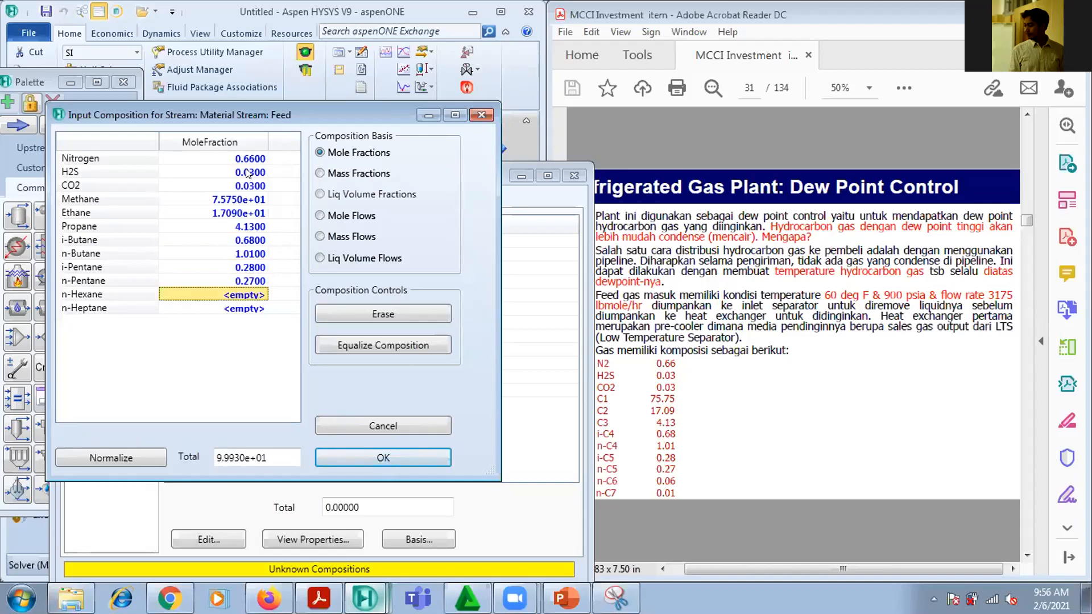
Enter n-hexane 0.06 and n-heptane 0.01 in the Feed composition and accept the composition input
{"action": "type", "text": "0"}
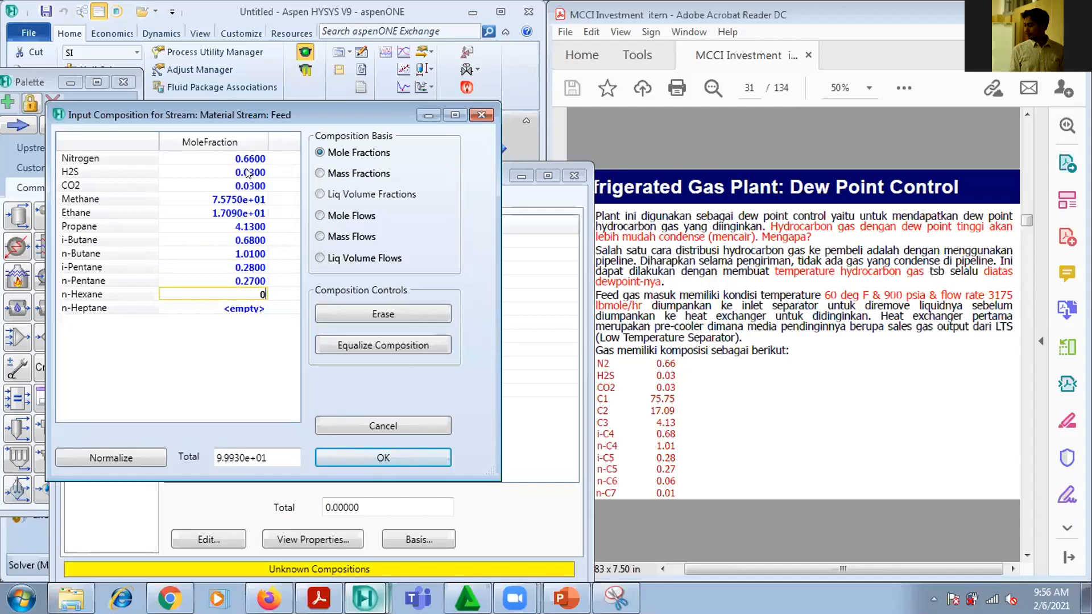
{"action": "type", "text": ".06"}
{"action": "key", "text": "Return"}
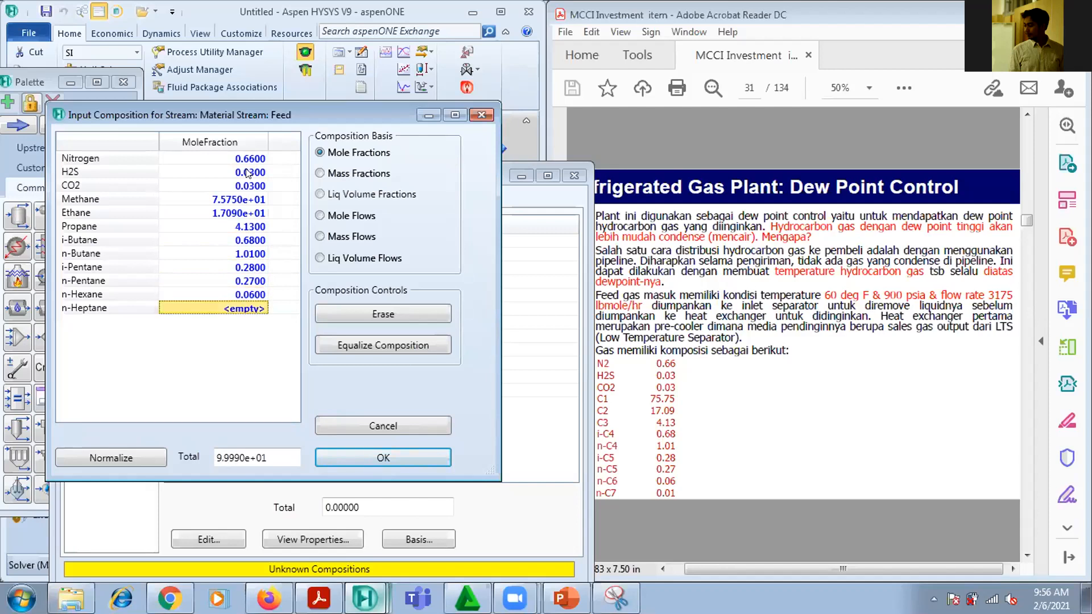
{"action": "type", "text": "0.01"}
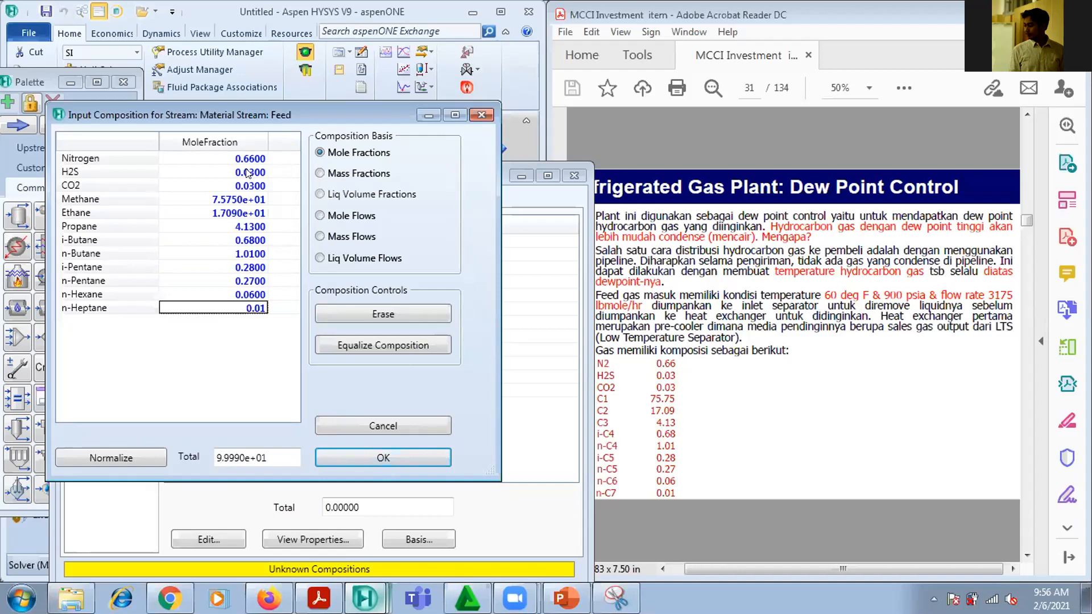
{"action": "key", "text": "Return"}
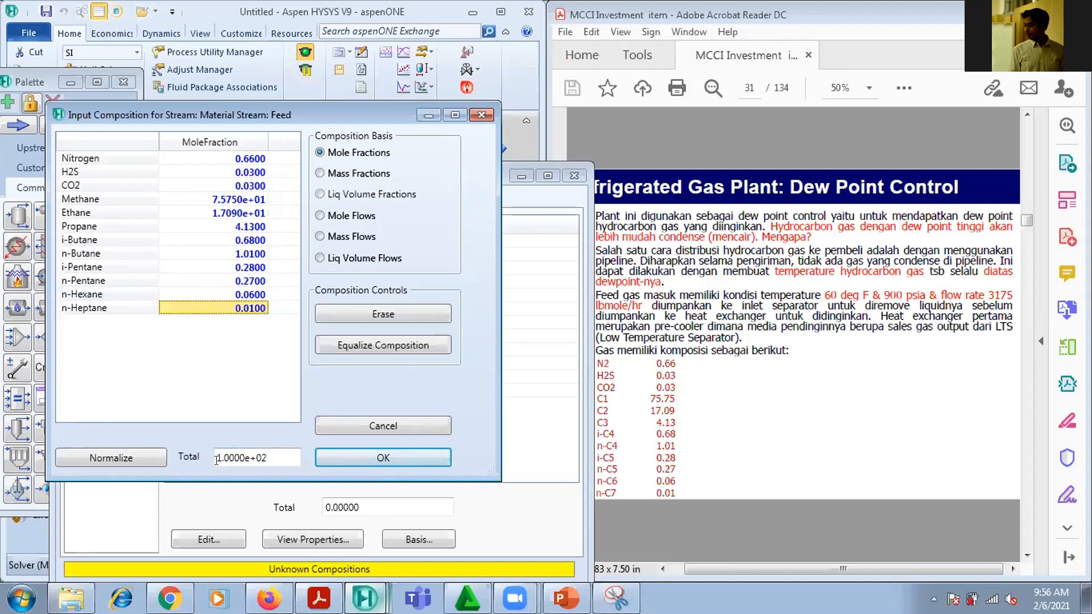
{"action": "left_click", "coordinate": [390, 457]}
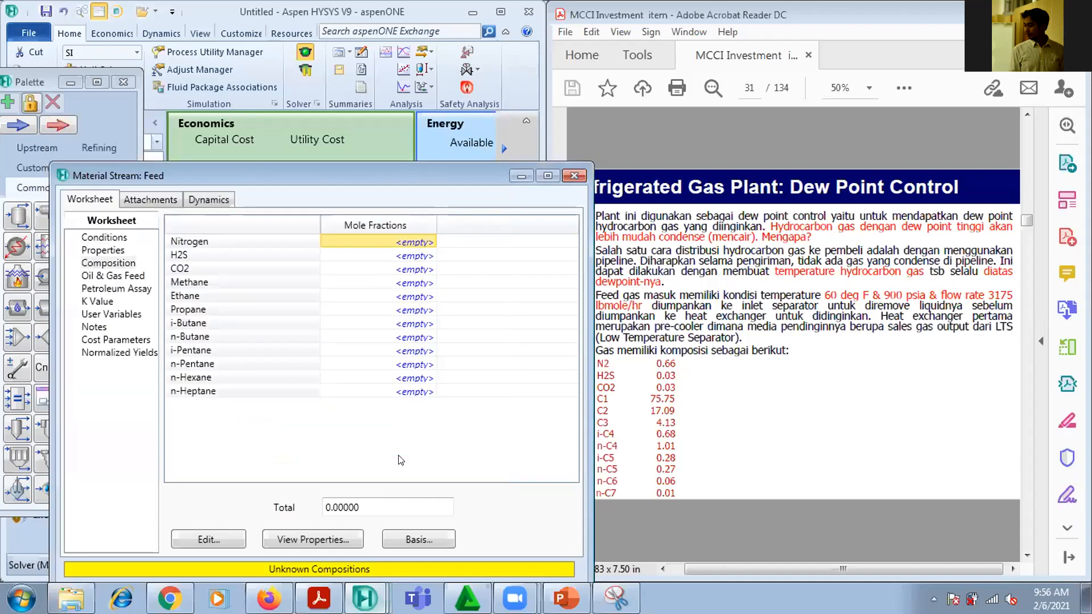
Show the Feed stream's conditions, highlight the feed temperature text in the PDF, and change the unit set to Field
{"action": "left_click", "coordinate": [121, 237]}
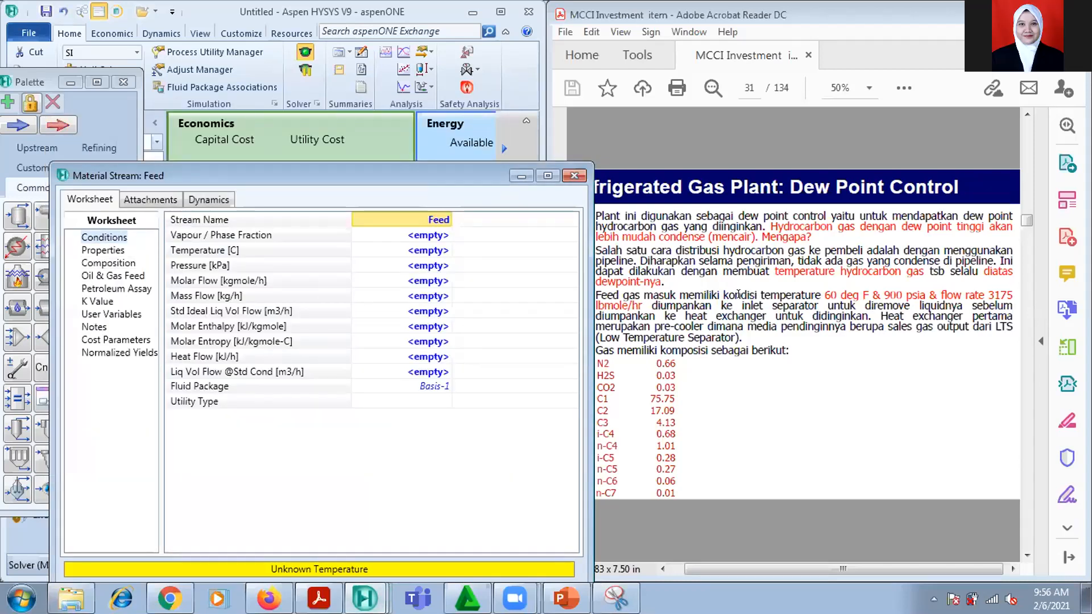
{"action": "left_click_drag", "start_coordinate": [679, 295], "coordinate": [837, 296]}
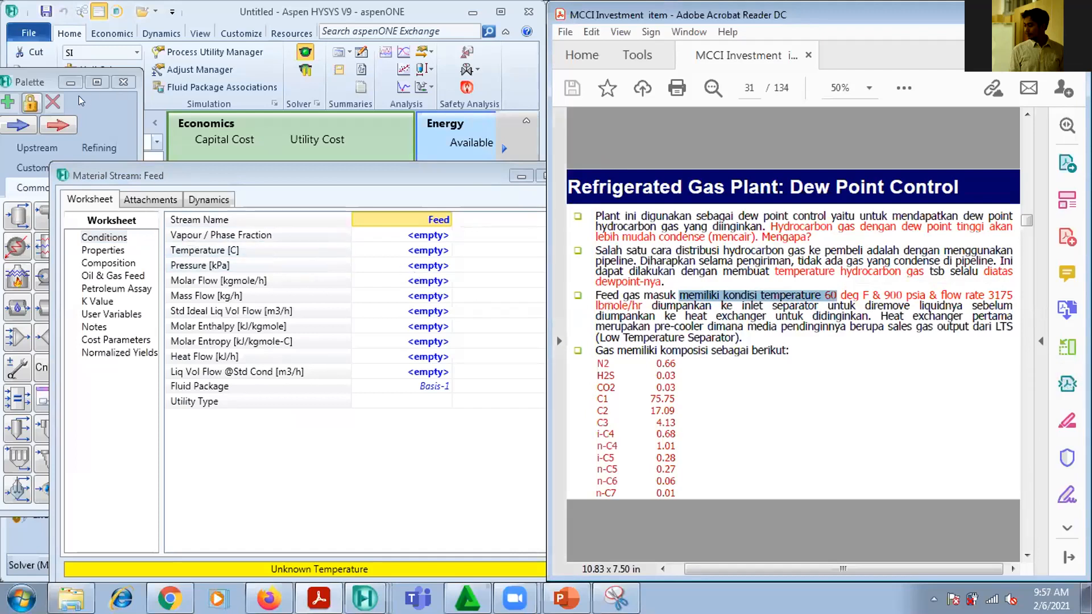
{"action": "left_click", "coordinate": [236, 214]}
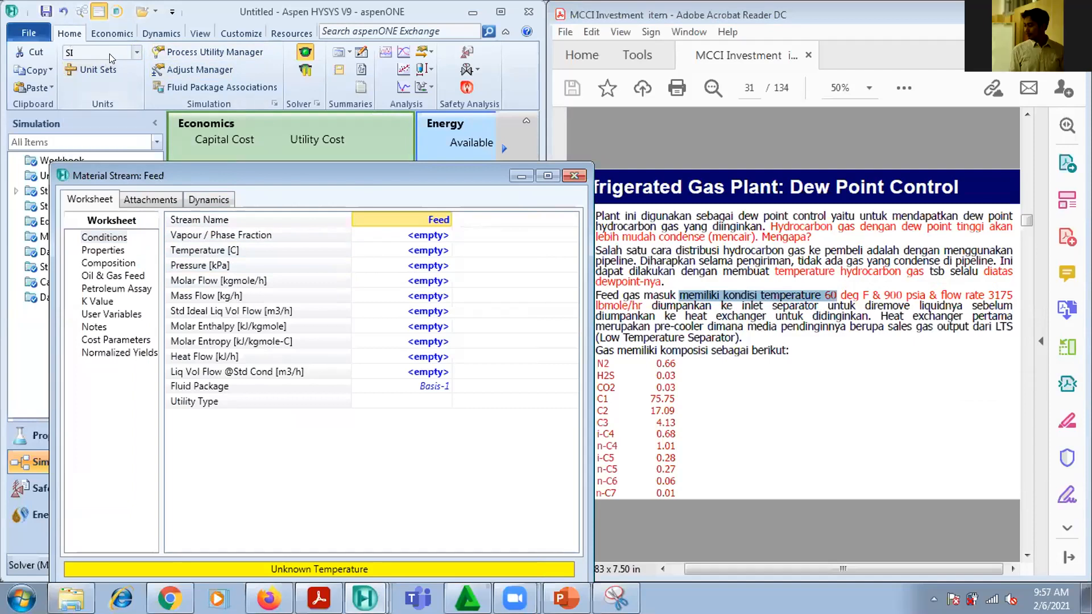
{"action": "left_click", "coordinate": [135, 52]}
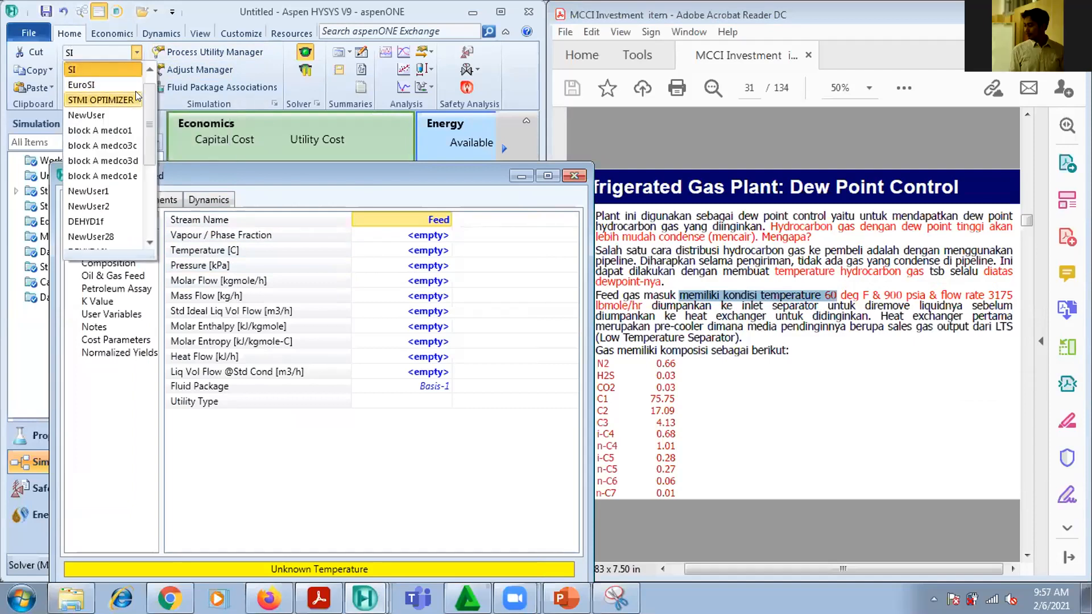
{"action": "scroll", "coordinate": [135, 91], "scroll_direction": "up", "scroll_amount": 1}
{"action": "left_click", "coordinate": [97, 67]}
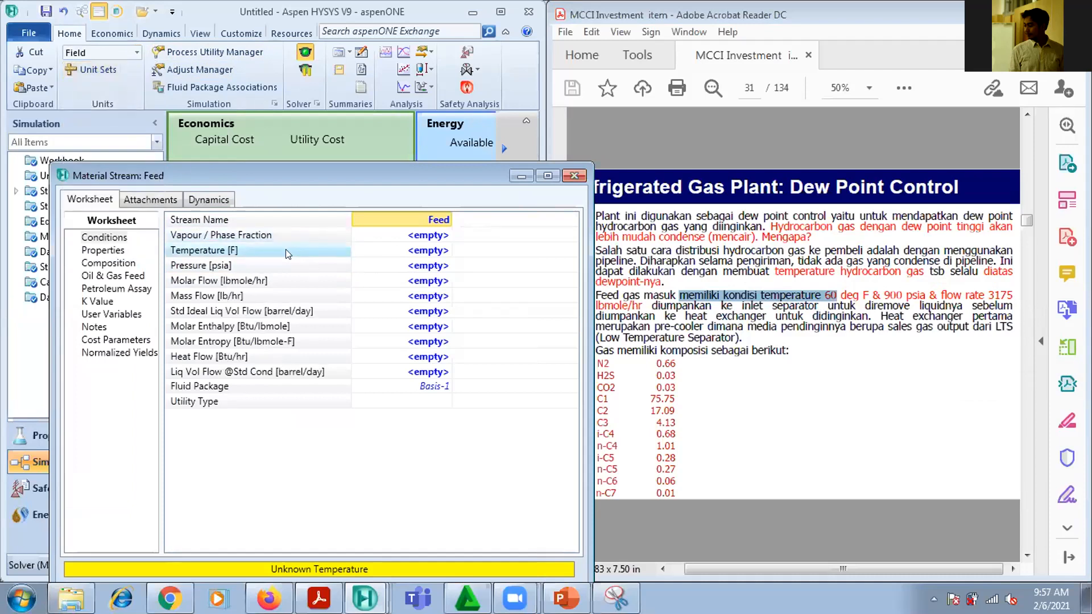
Set the Feed stream's temperature to 60 F and its pressure to 900 psia
{"action": "left_click", "coordinate": [406, 252]}
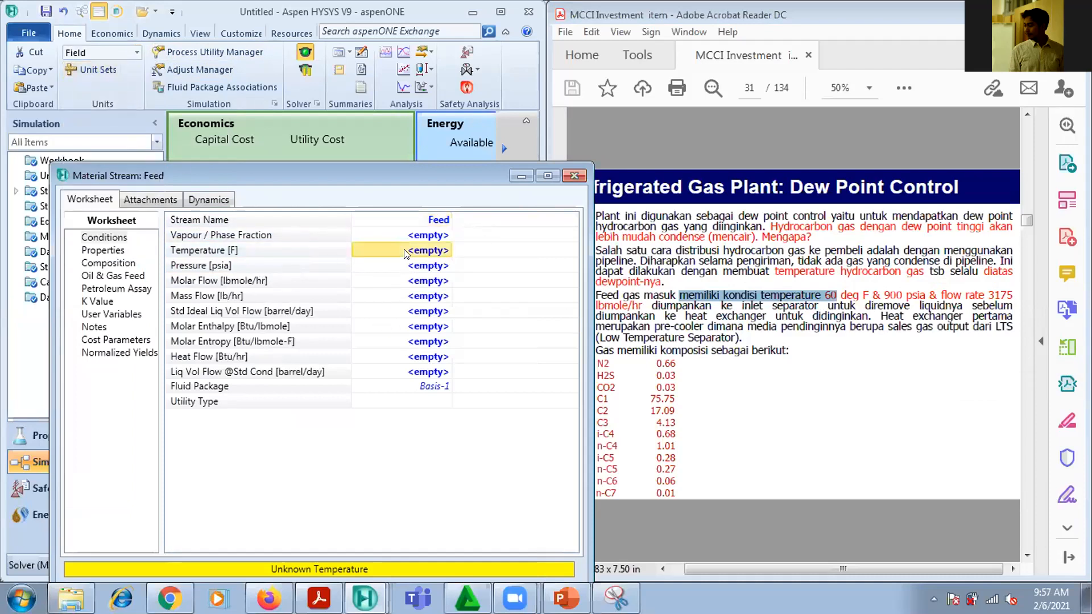
{"action": "type", "text": "60"}
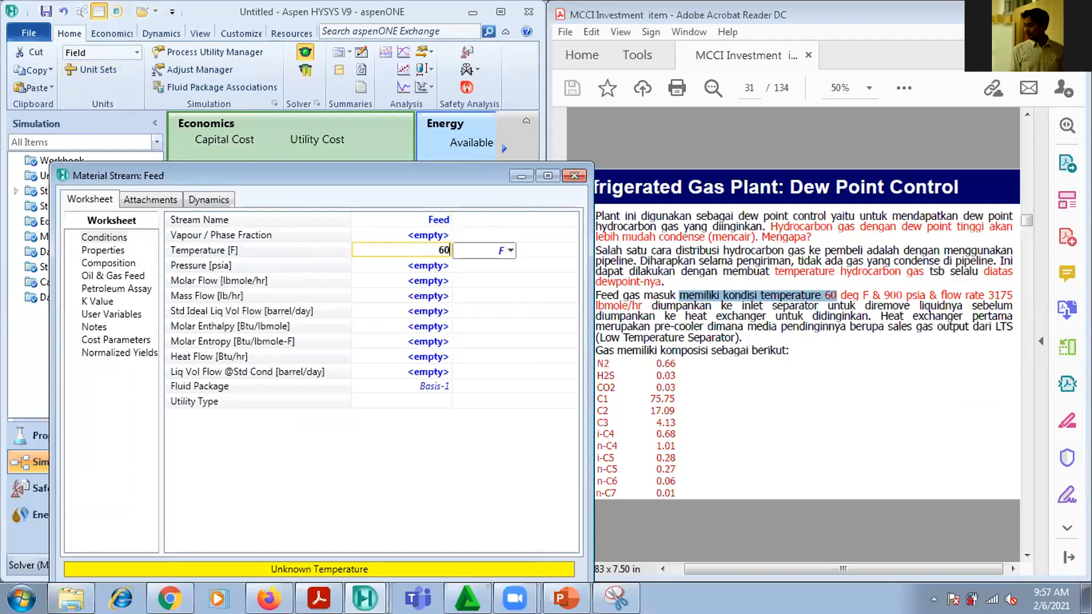
{"action": "key", "text": "Return"}
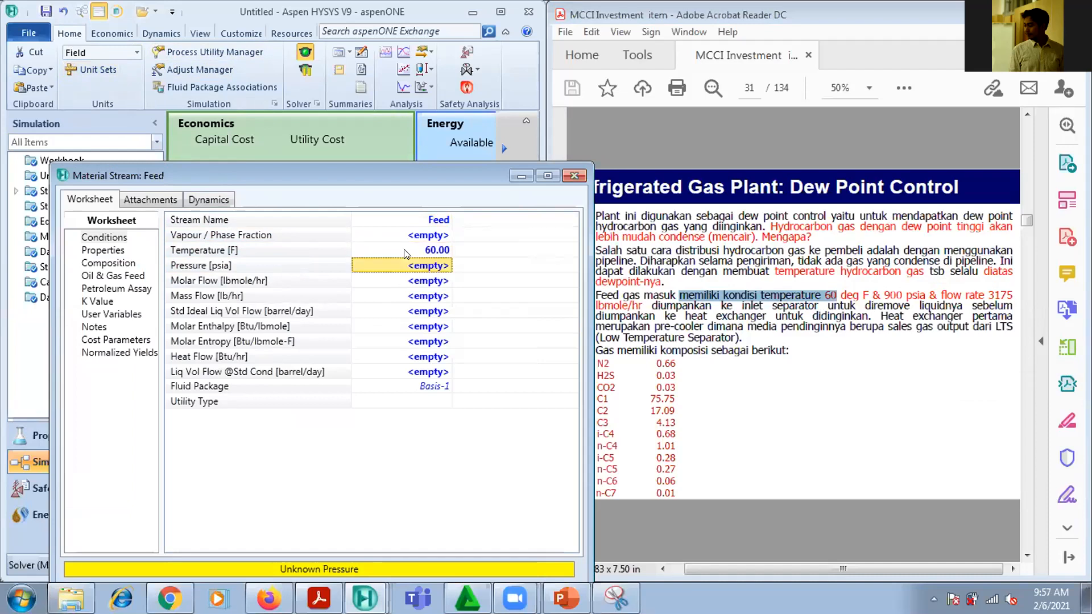
{"action": "type", "text": "900.0"}
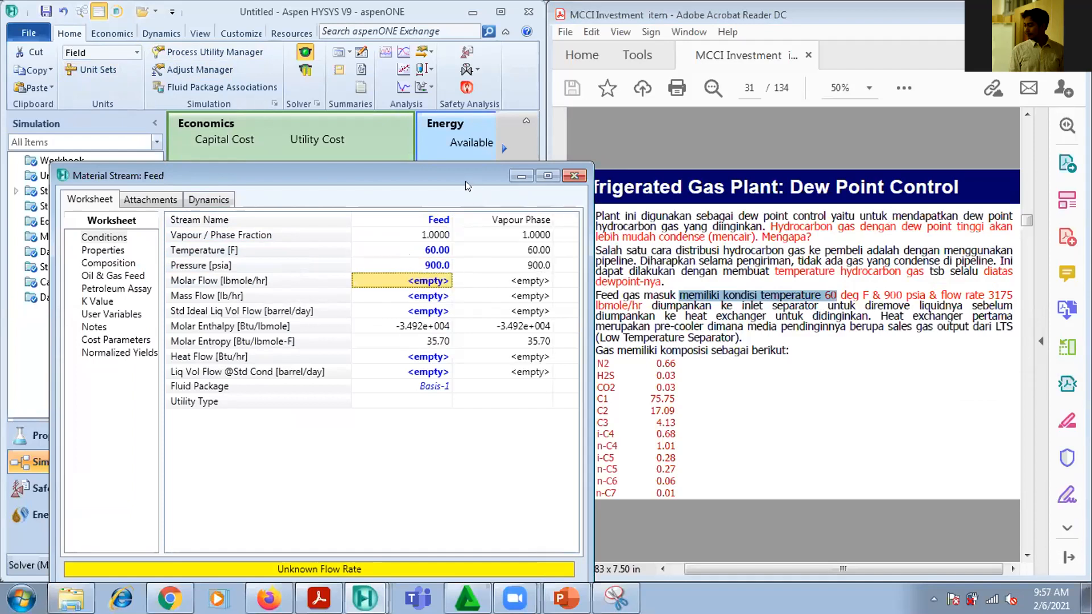
Set the Feed stream's molar flow to 3175 lbmole/hr and close the stream's window
{"action": "left_click_drag", "start_coordinate": [462, 179], "coordinate": [421, 169]}
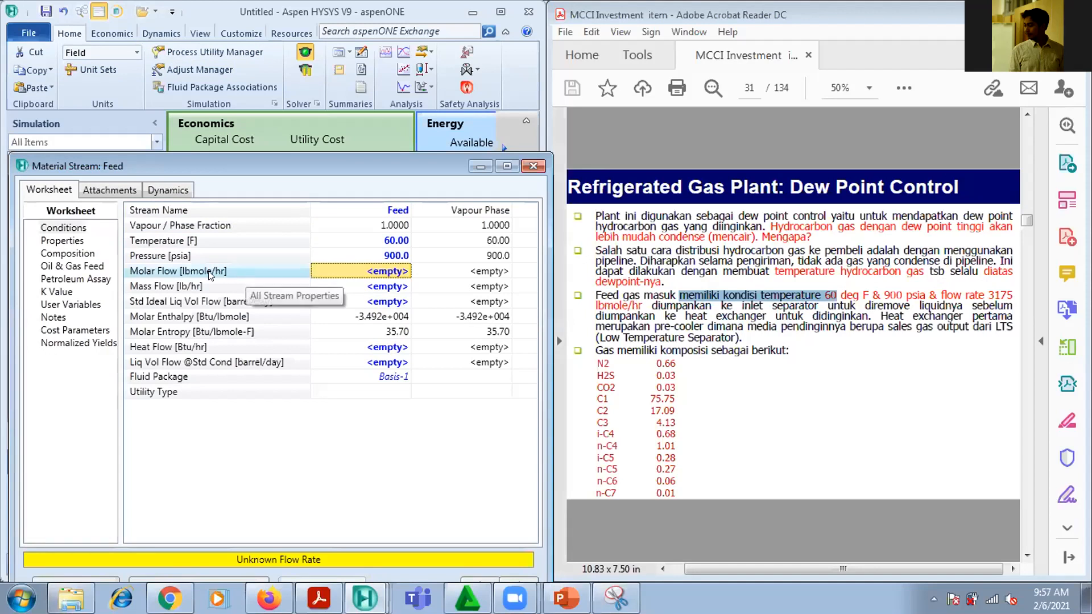
{"action": "left_click", "coordinate": [364, 278]}
{"action": "type", "text": "3175"}
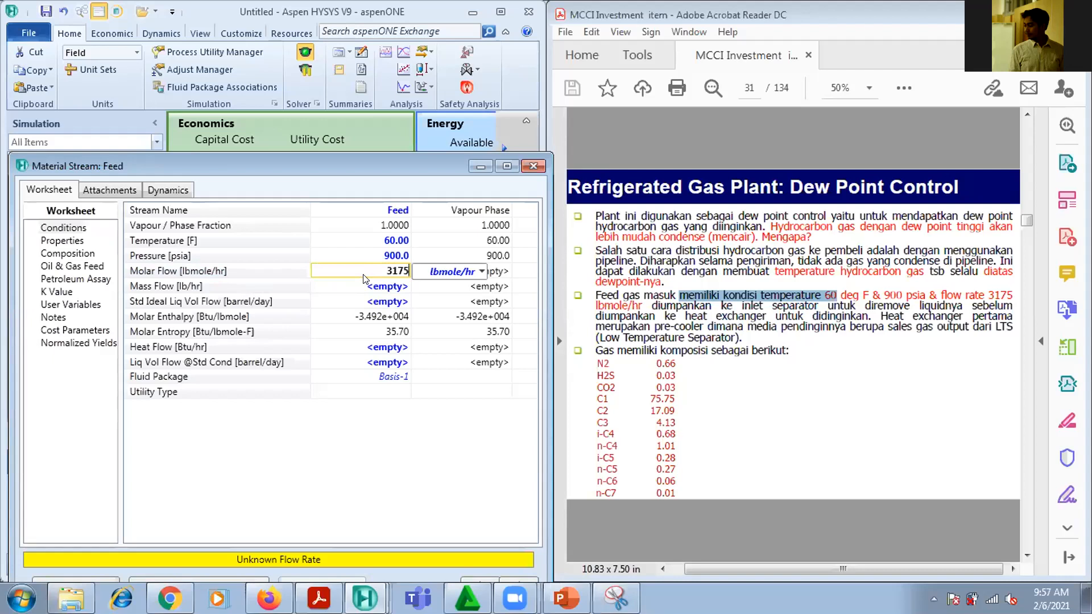
{"action": "key", "text": "Return"}
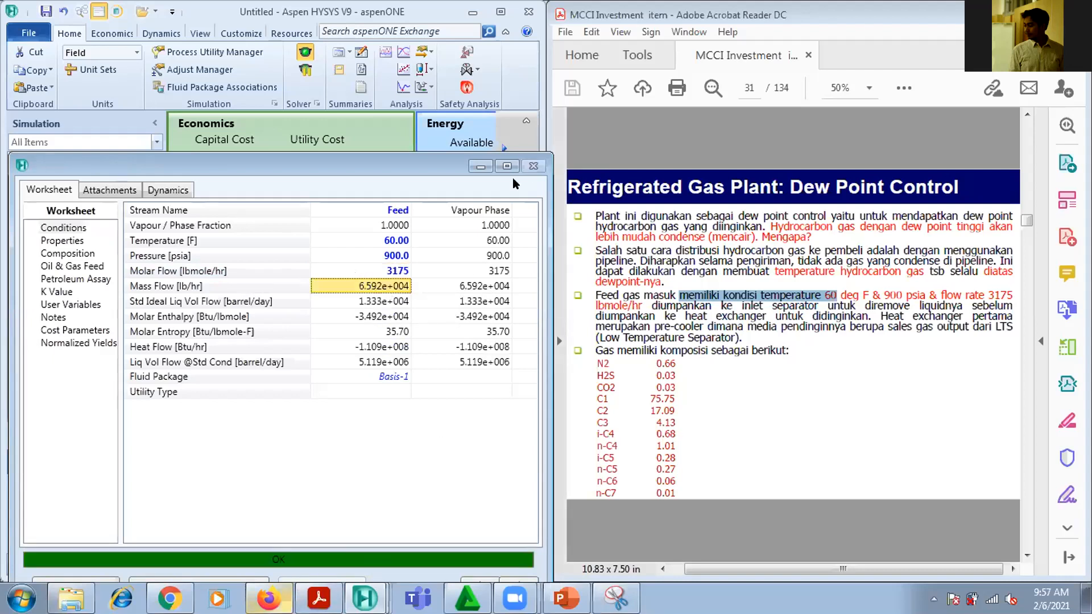
{"action": "left_click", "coordinate": [533, 166]}
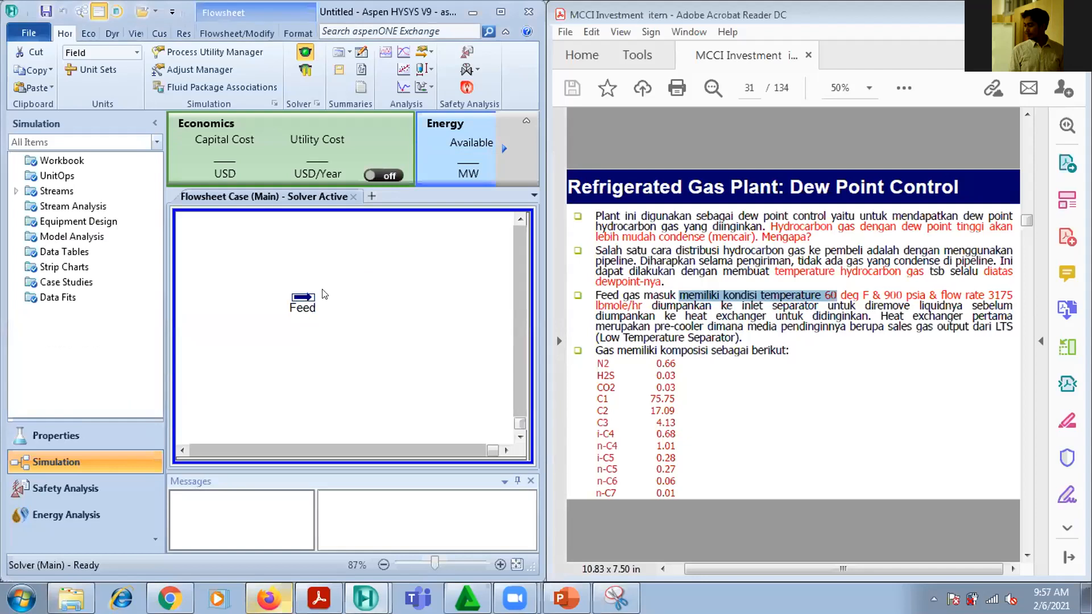
Show the PDF page with the plant's flow diagram and place a Separator beside the Feed stream in the flowsheet
{"action": "left_click", "coordinate": [1027, 556]}
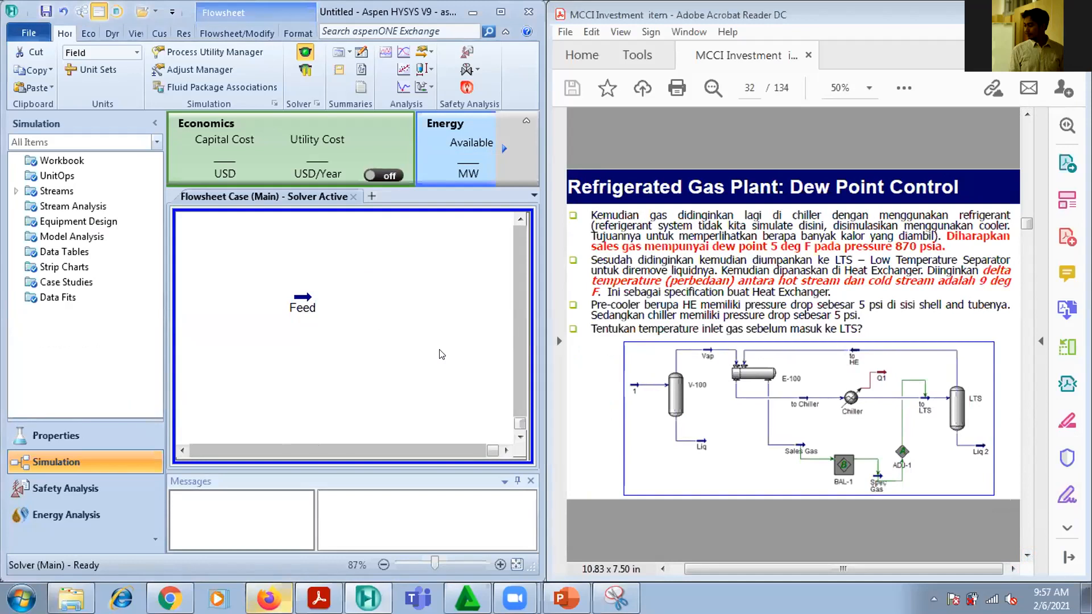
{"action": "key", "text": "F3"}
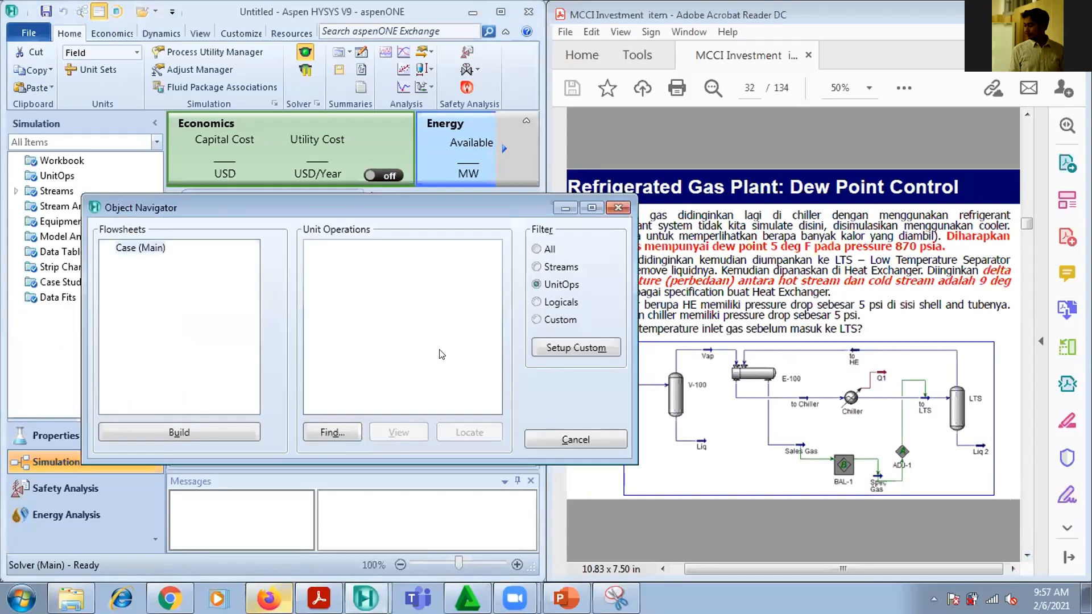
{"action": "left_click", "coordinate": [618, 208]}
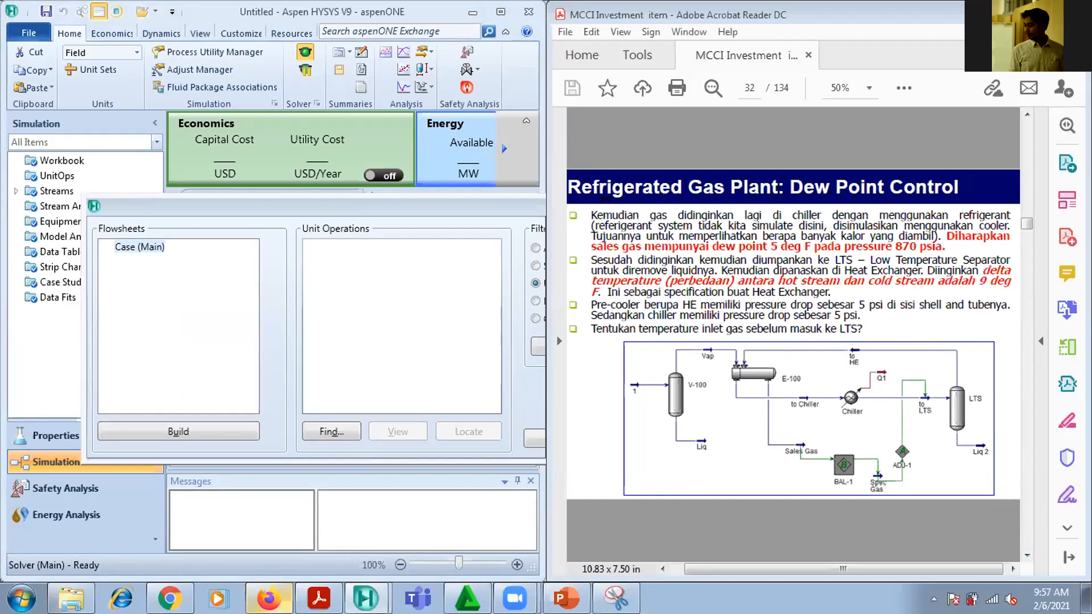
{"action": "key", "text": "F4"}
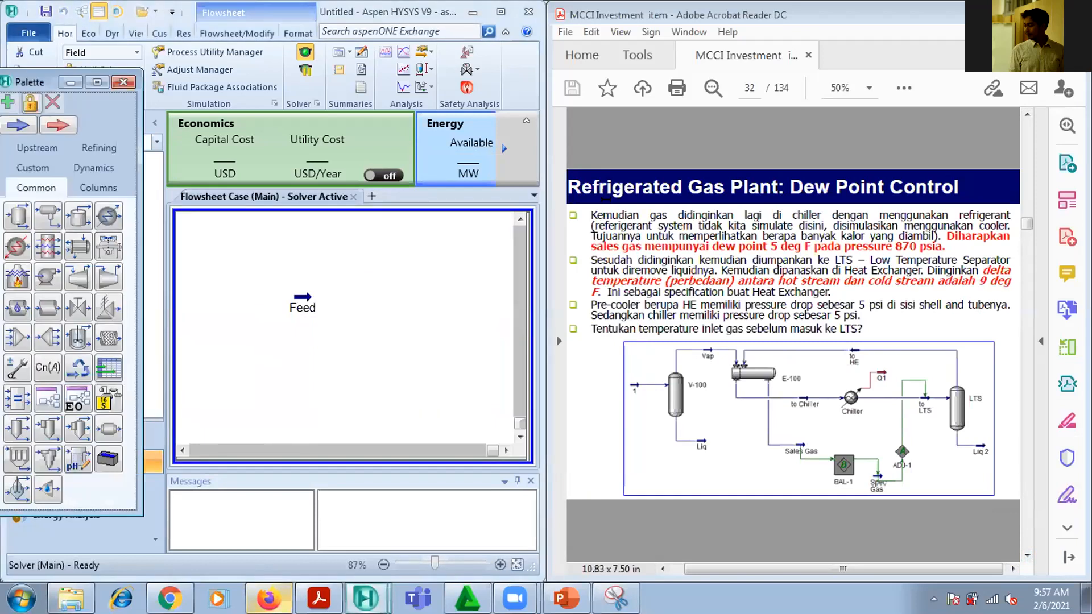
{"action": "left_click", "coordinate": [17, 217]}
{"action": "left_click", "coordinate": [397, 306]}
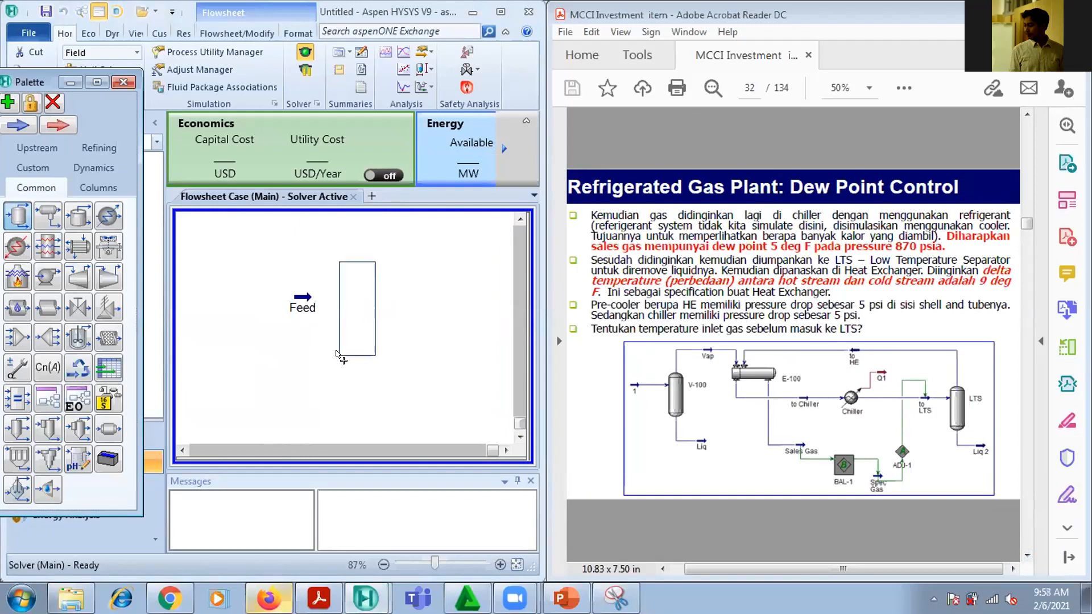
{"action": "left_click", "coordinate": [341, 359]}
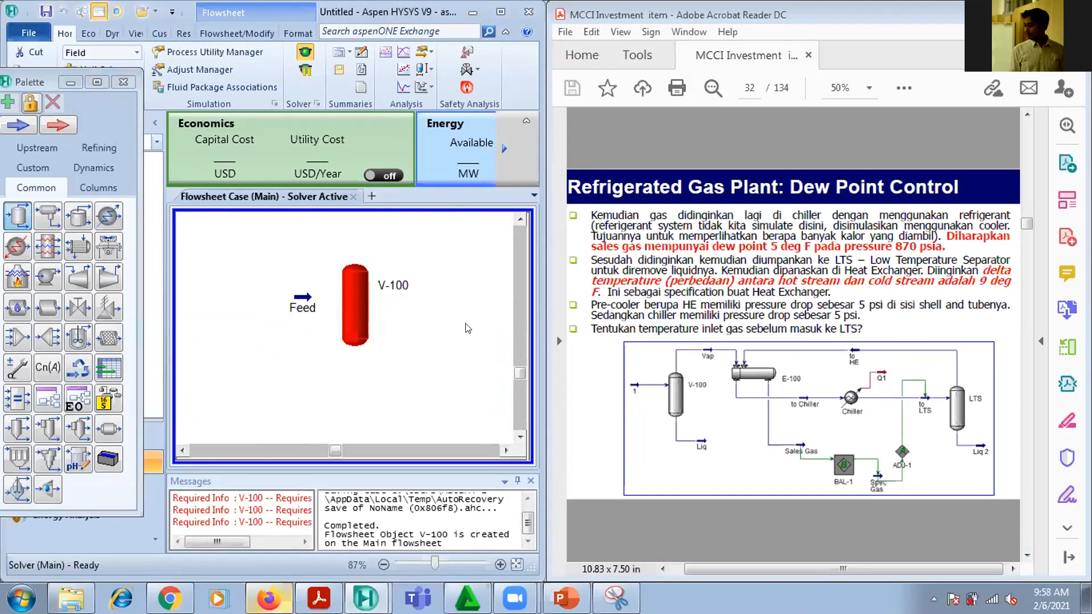
Name the separator SEP-1 and connect the Feed stream as its inlet
{"action": "double_click", "coordinate": [353, 293]}
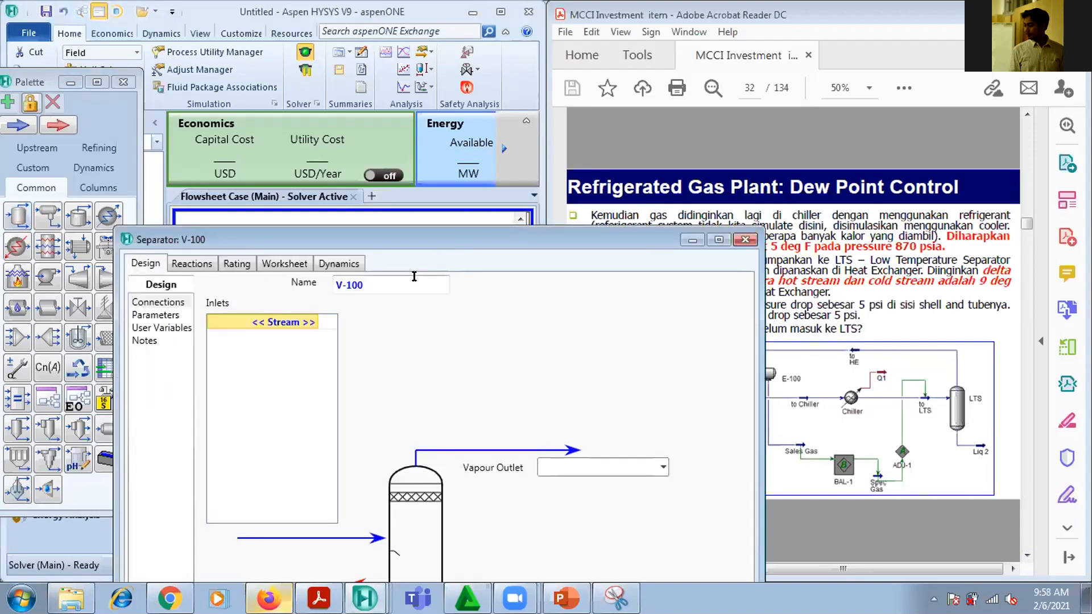
{"action": "type", "text": "SEP-1"}
{"action": "key", "text": "Return"}
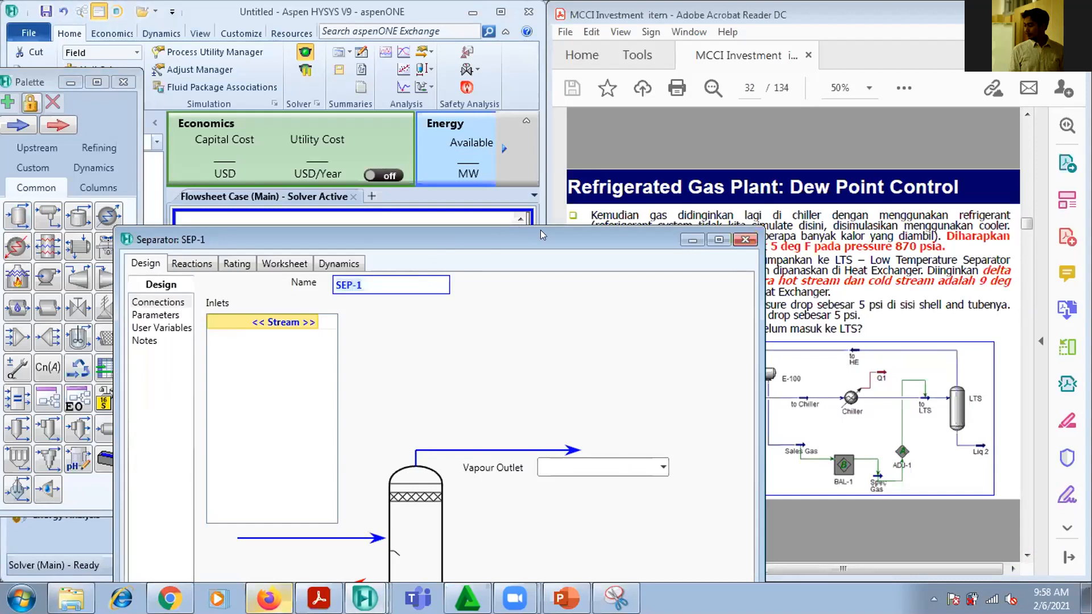
{"action": "left_click_drag", "start_coordinate": [540, 230], "coordinate": [896, 43]}
{"action": "left_click", "coordinate": [626, 136]}
{"action": "left_click", "coordinate": [641, 155]}
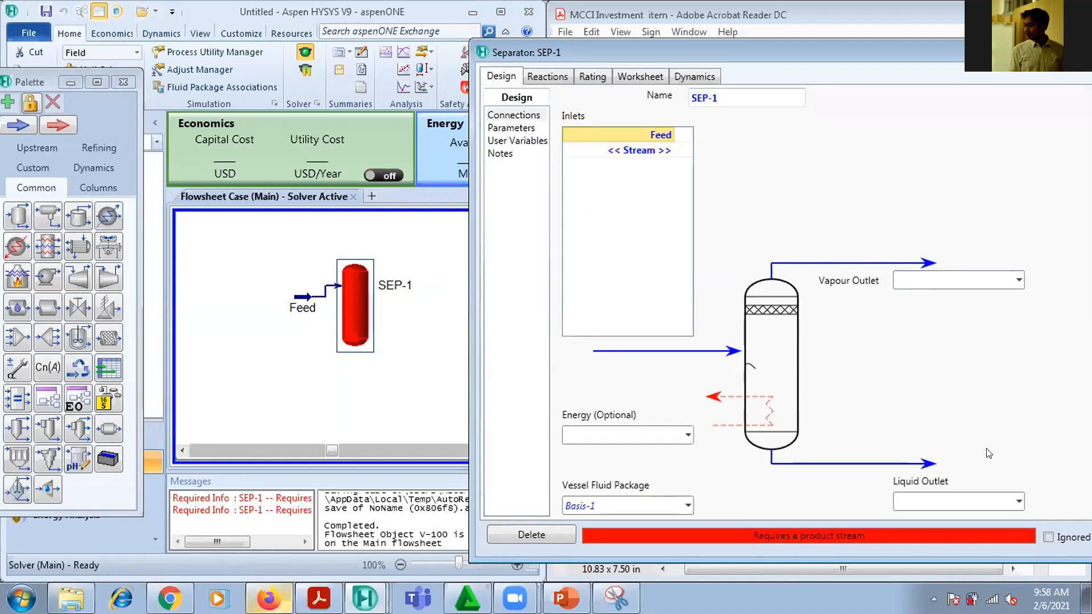
Create the separator's outlet streams, with LIQ as the liquid outlet and VAP as the vapour outlet
{"action": "left_click", "coordinate": [956, 502]}
{"action": "type", "text": "LI"}
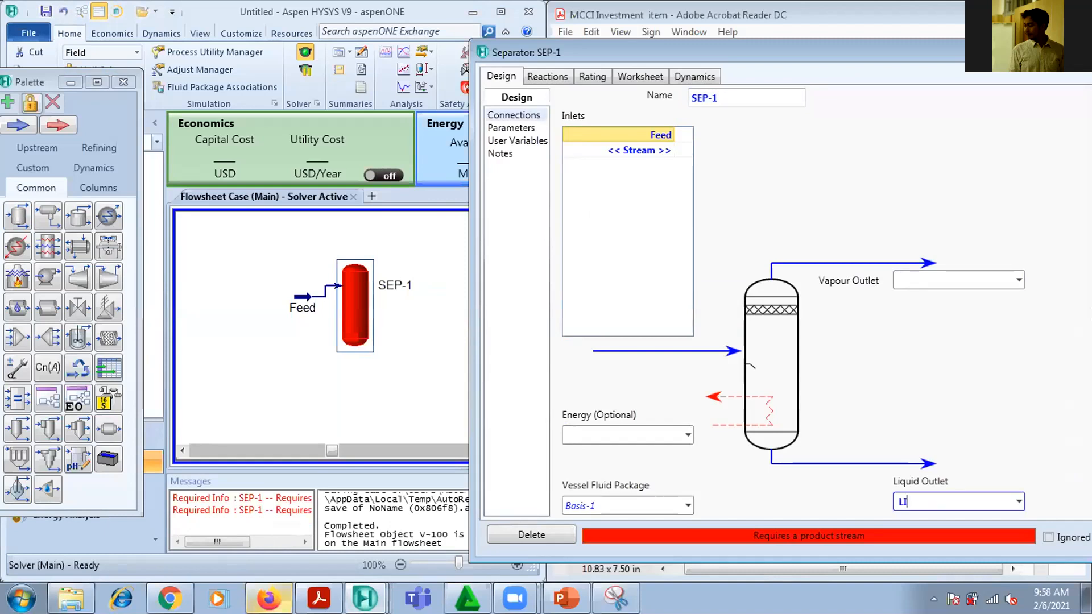
{"action": "type", "text": "Q"}
{"action": "key", "text": "Return"}
{"action": "left_click", "coordinate": [915, 274]}
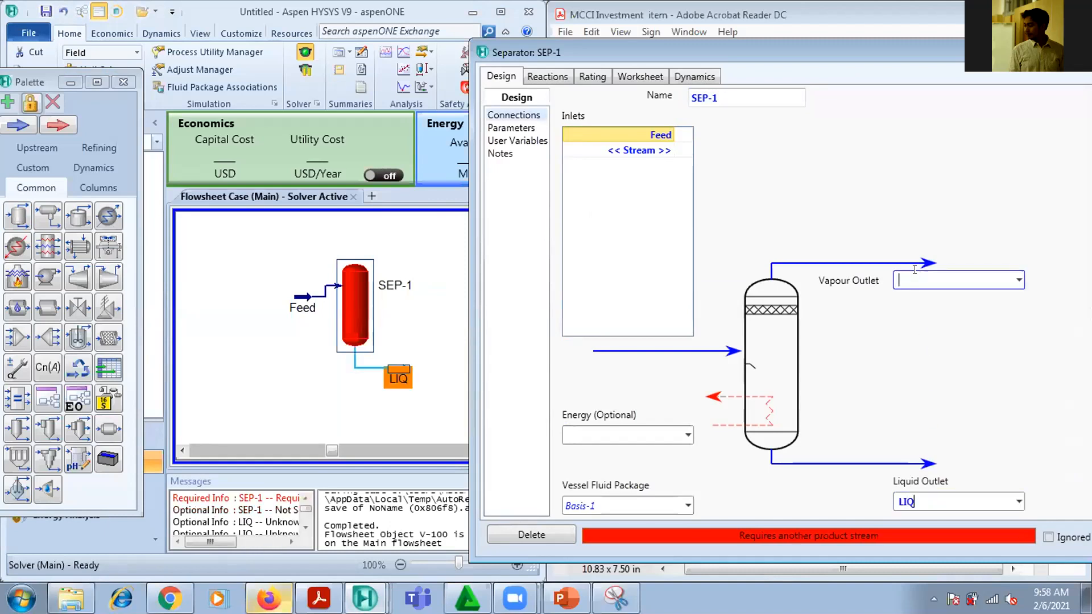
{"action": "type", "text": "VAP"}
{"action": "key", "text": "Return"}
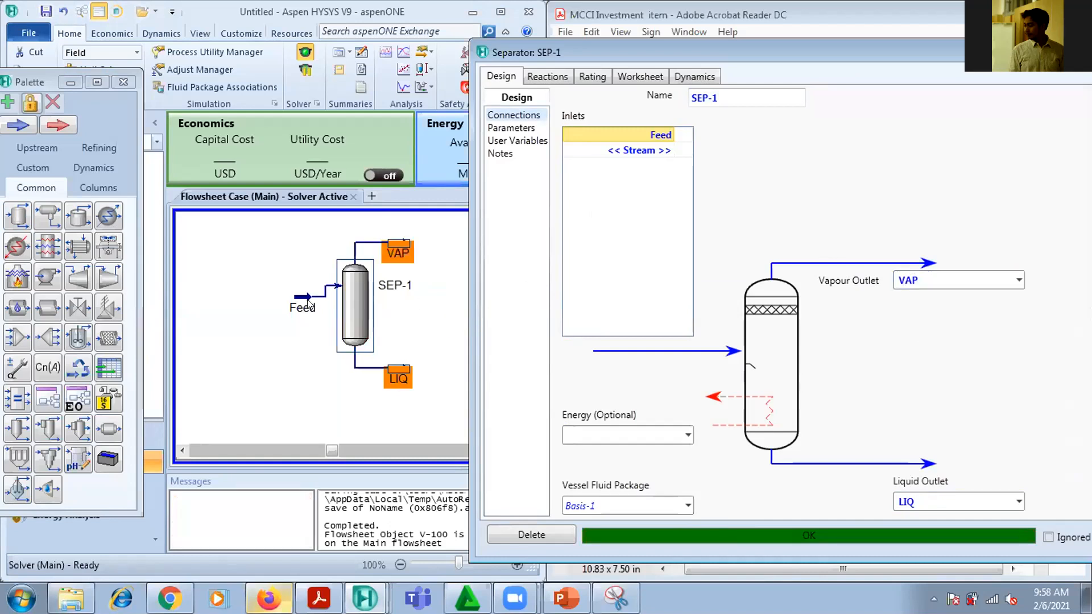
Align the Feed stream with the separator's inlet in the flowsheet and close the SEP-1 window
{"action": "left_click_drag", "start_coordinate": [301, 297], "coordinate": [284, 286]}
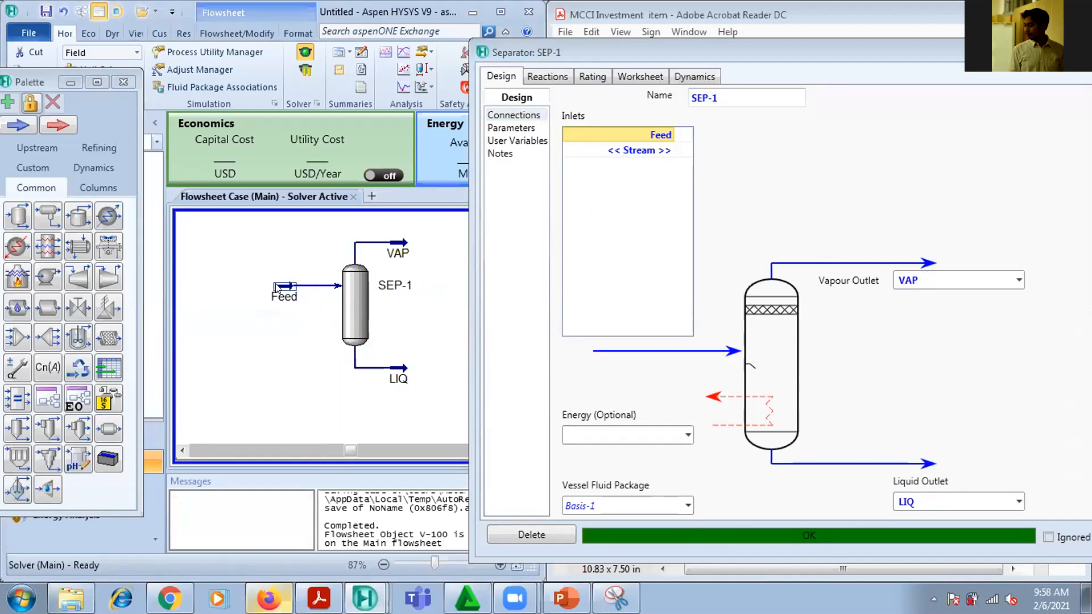
{"action": "left_click", "coordinate": [413, 299]}
{"action": "left_click", "coordinate": [556, 223]}
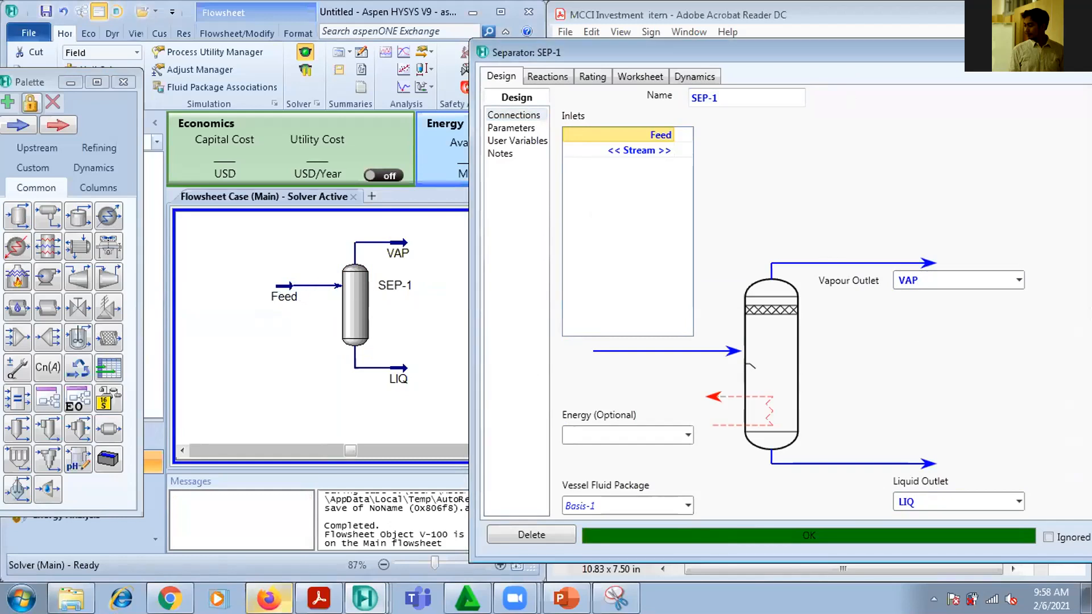
{"action": "key", "text": "Escape"}
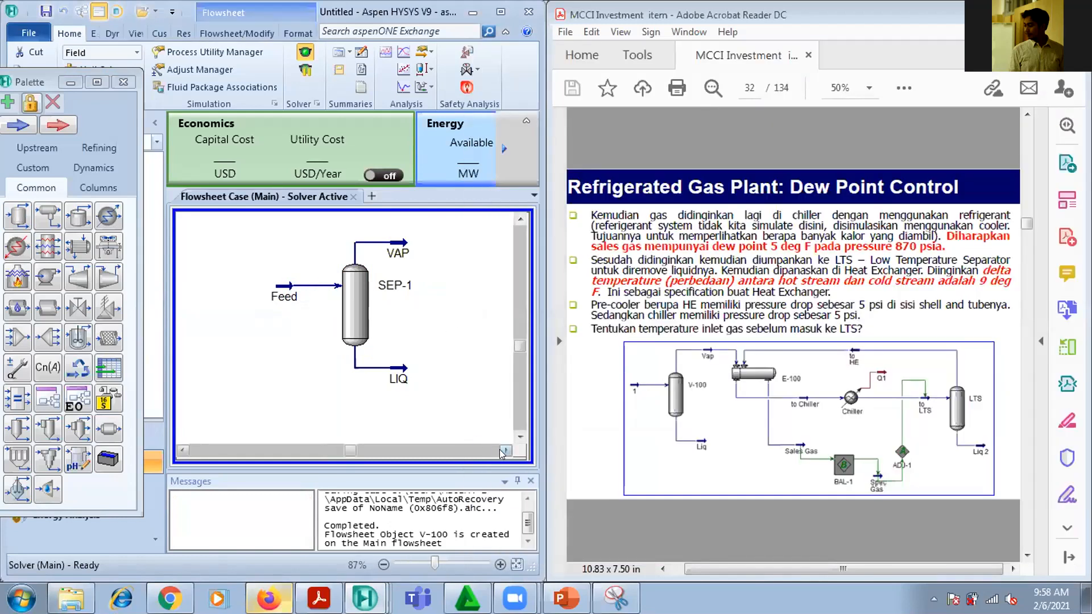
Place a Heat Exchanger in the flowsheet beside the separator's VAP stream
{"action": "left_click", "coordinate": [504, 451]}
{"action": "double_click", "coordinate": [504, 451]}
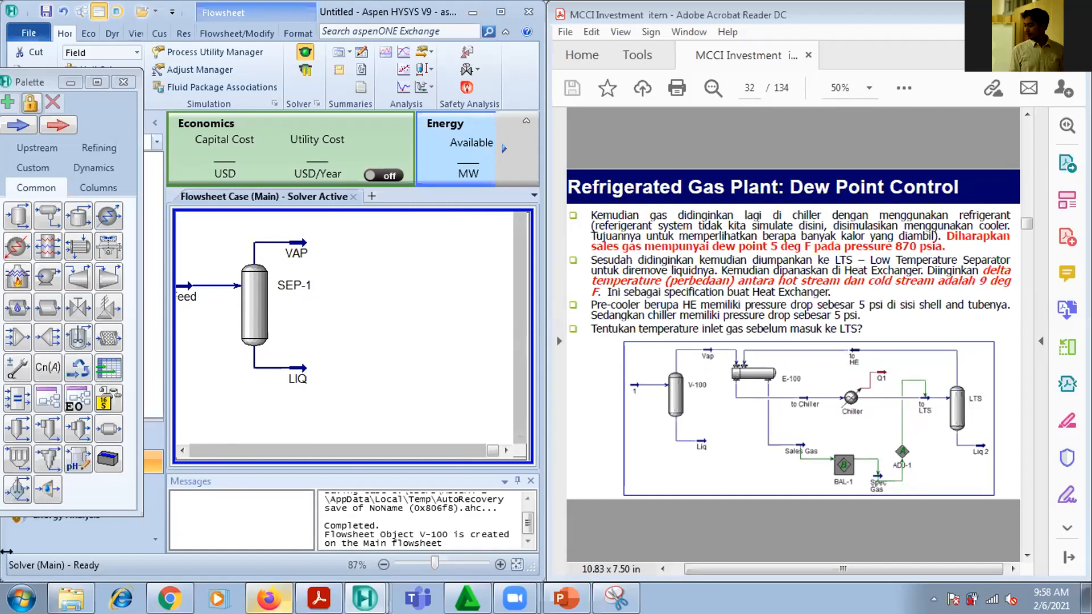
{"action": "left_click", "coordinate": [44, 195]}
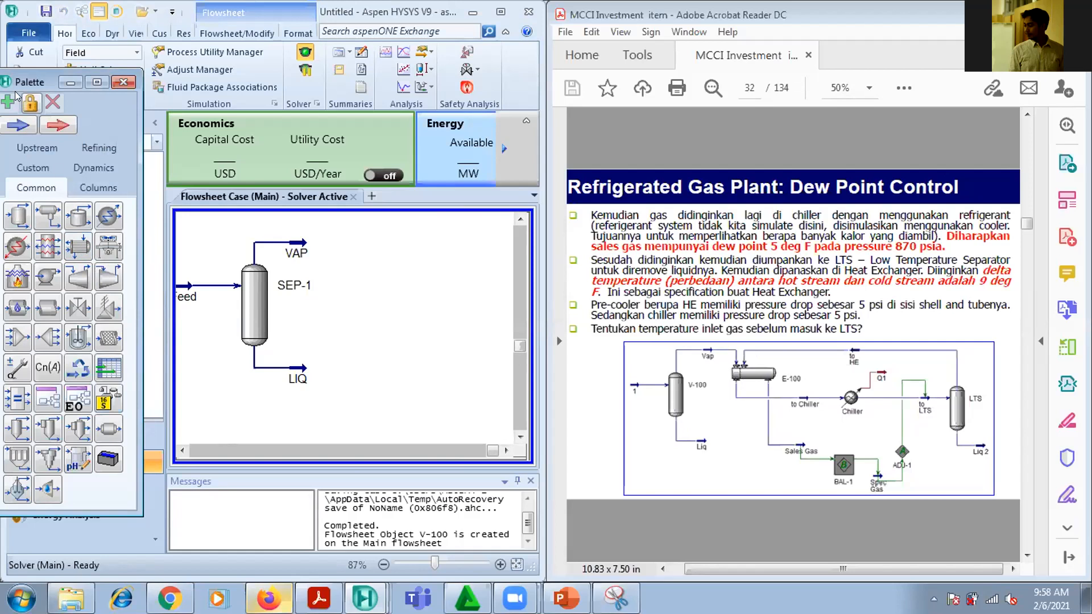
{"action": "left_click", "coordinate": [71, 253]}
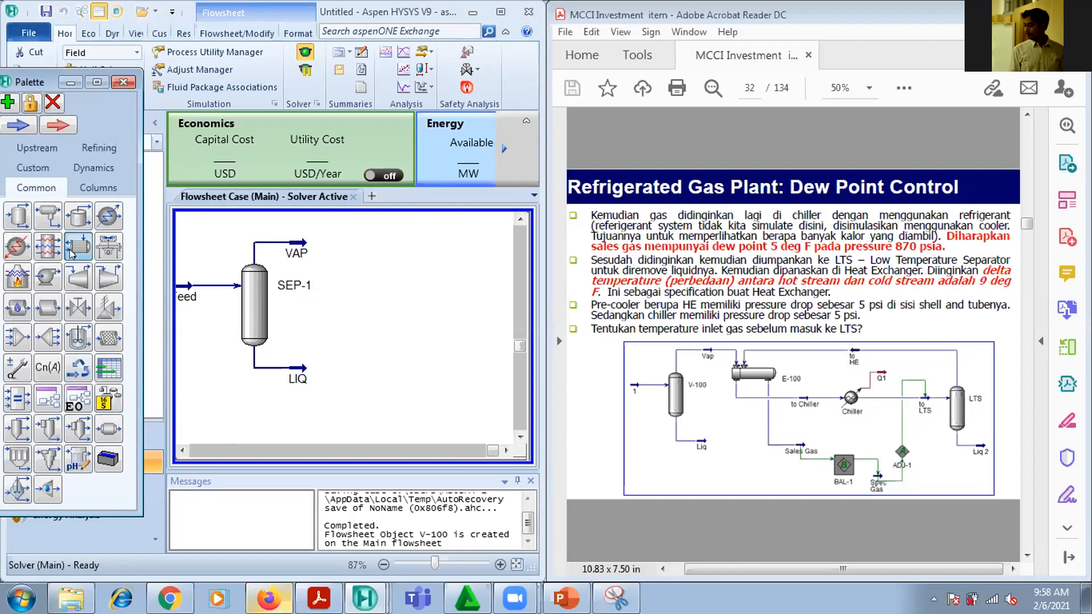
{"action": "left_click", "coordinate": [353, 280]}
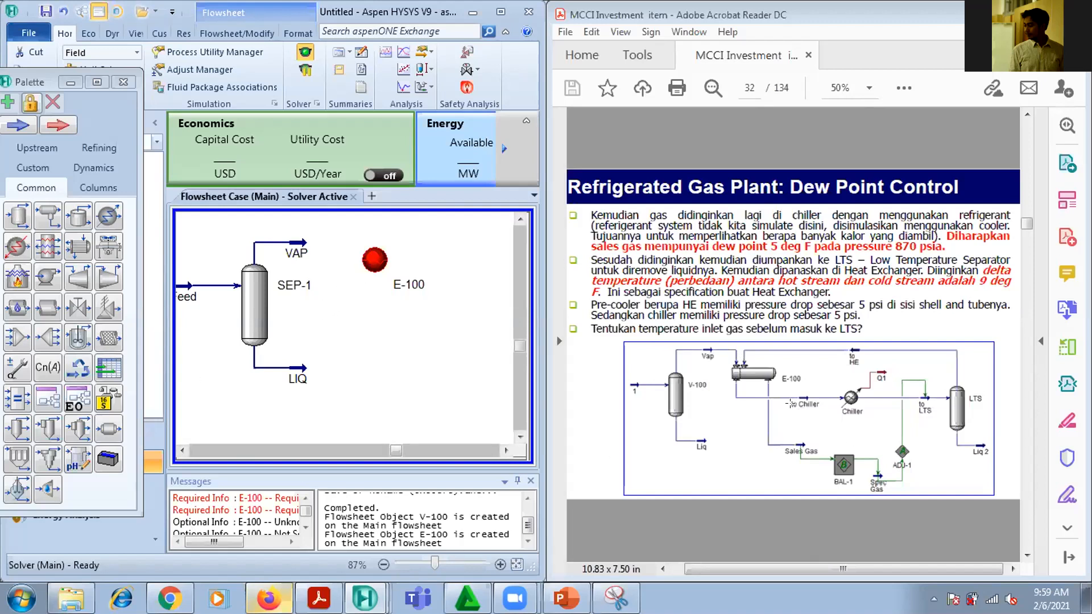
Change the heat exchanger's flowsheet icon to the horizontal shell-and-tube symbol used in the PDF diagram
{"action": "left_click", "coordinate": [374, 260]}
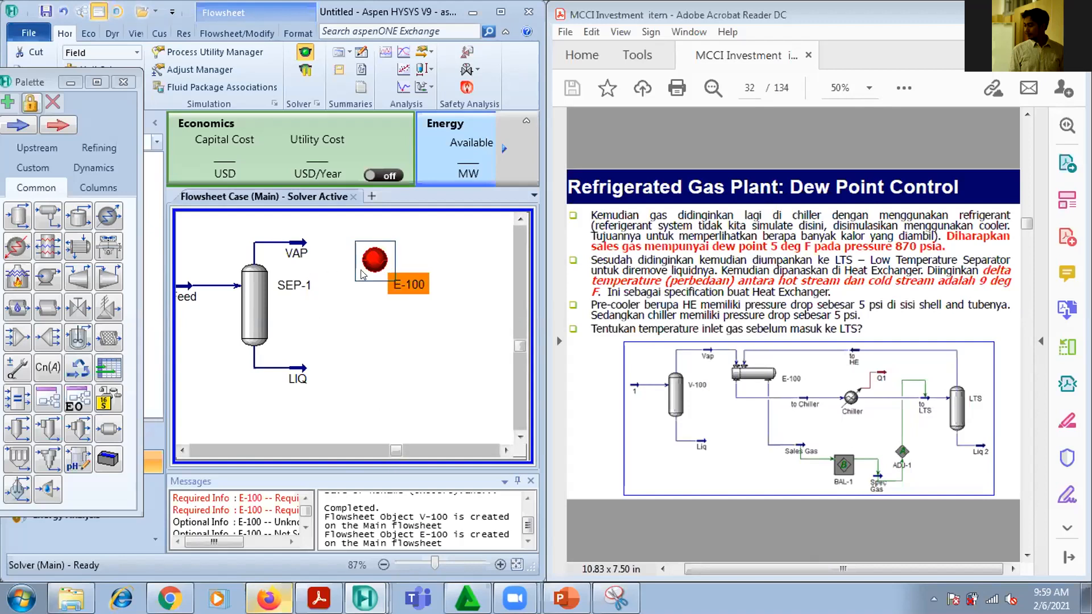
{"action": "mouse_move", "coordinate": [375, 269]}
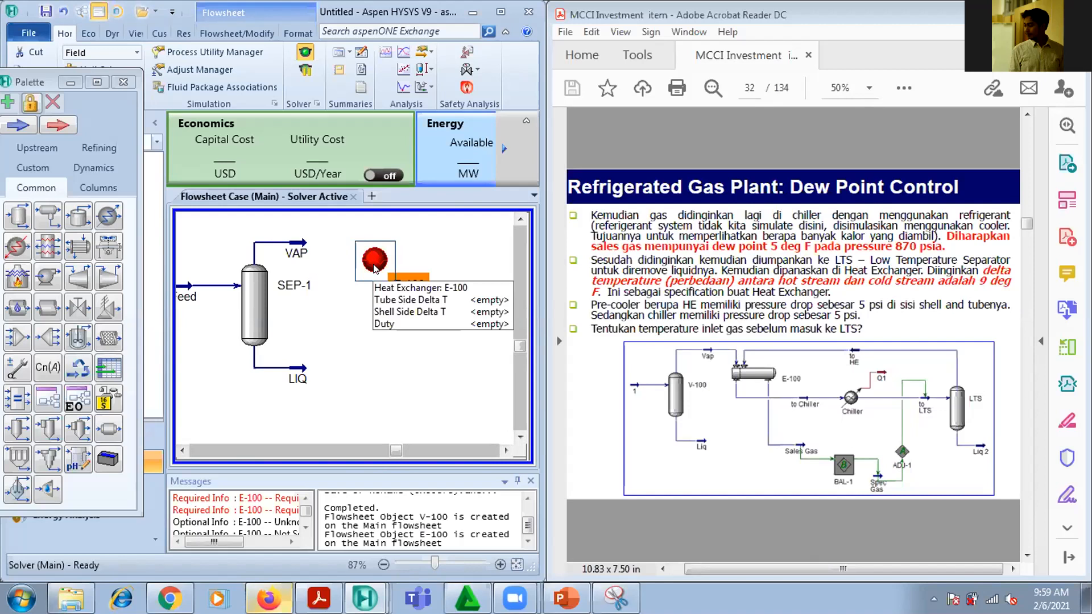
{"action": "right_click", "coordinate": [375, 269]}
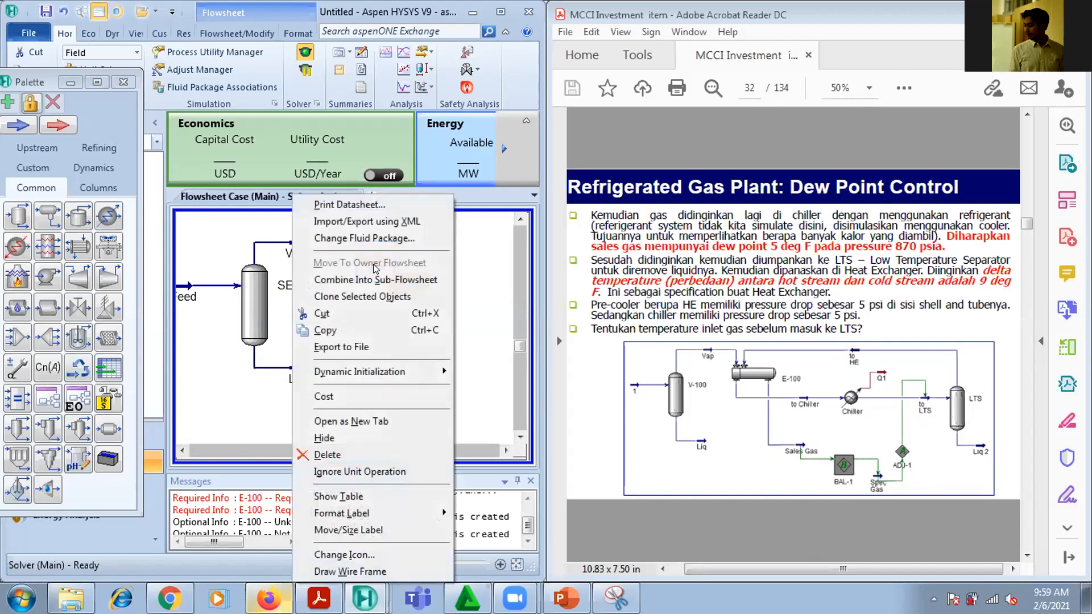
{"action": "left_click", "coordinate": [439, 554]}
{"action": "left_click", "coordinate": [225, 297]}
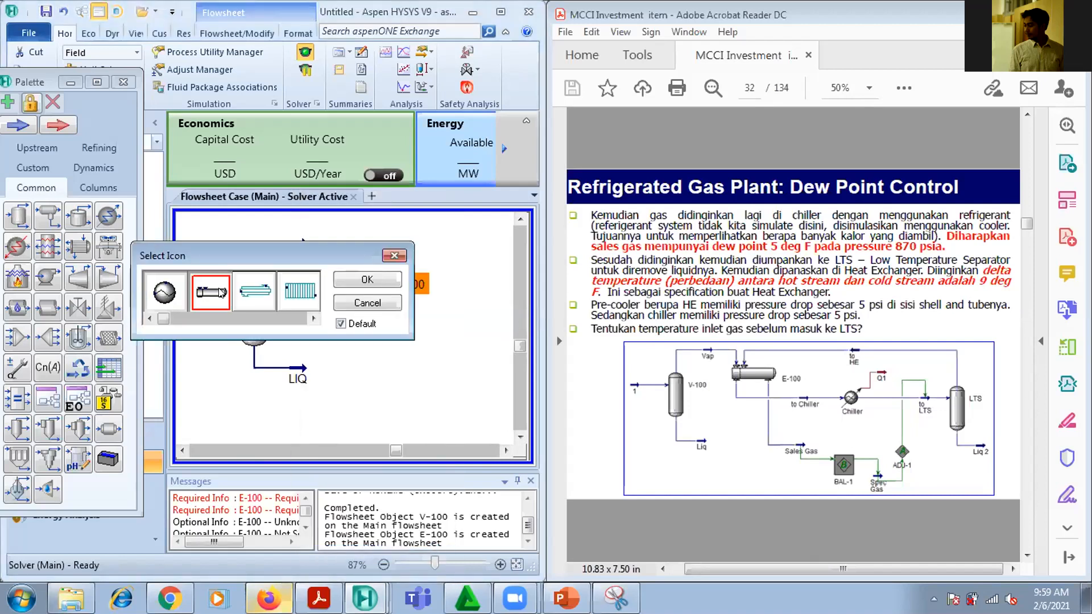
{"action": "left_click", "coordinate": [349, 287]}
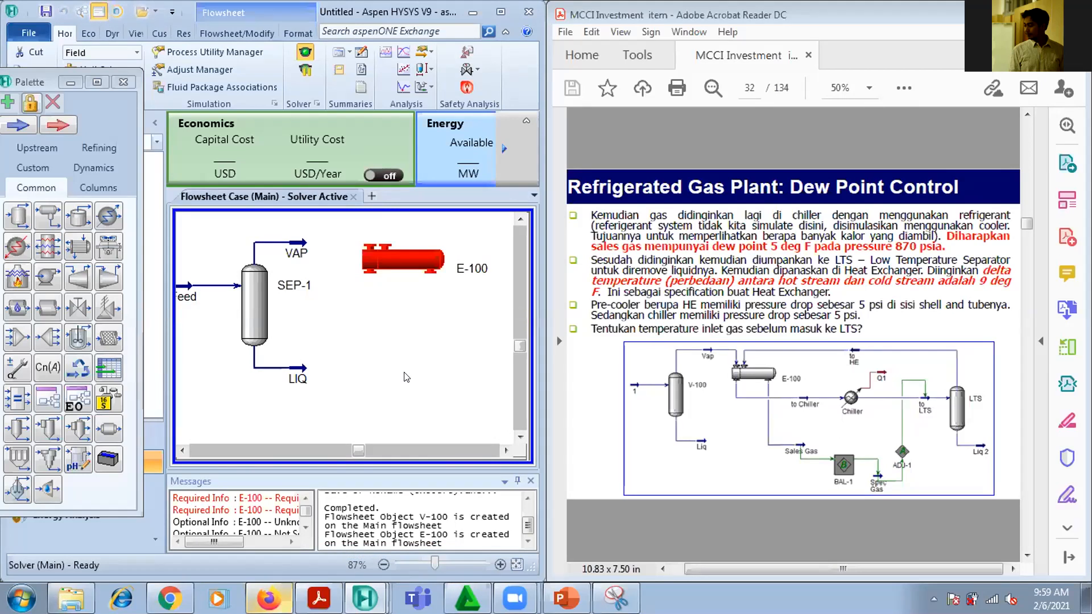
Open the connections of heat exchanger E-100 and move its window aside so the separator and exchanger stay in view
{"action": "mouse_move", "coordinate": [290, 246]}
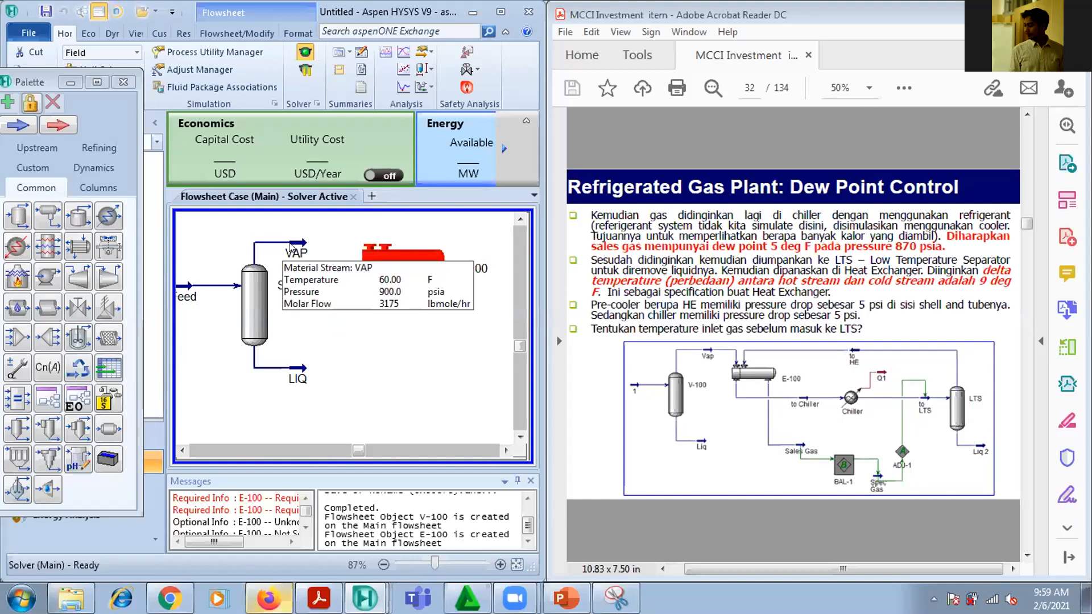
{"action": "double_click", "coordinate": [367, 245]}
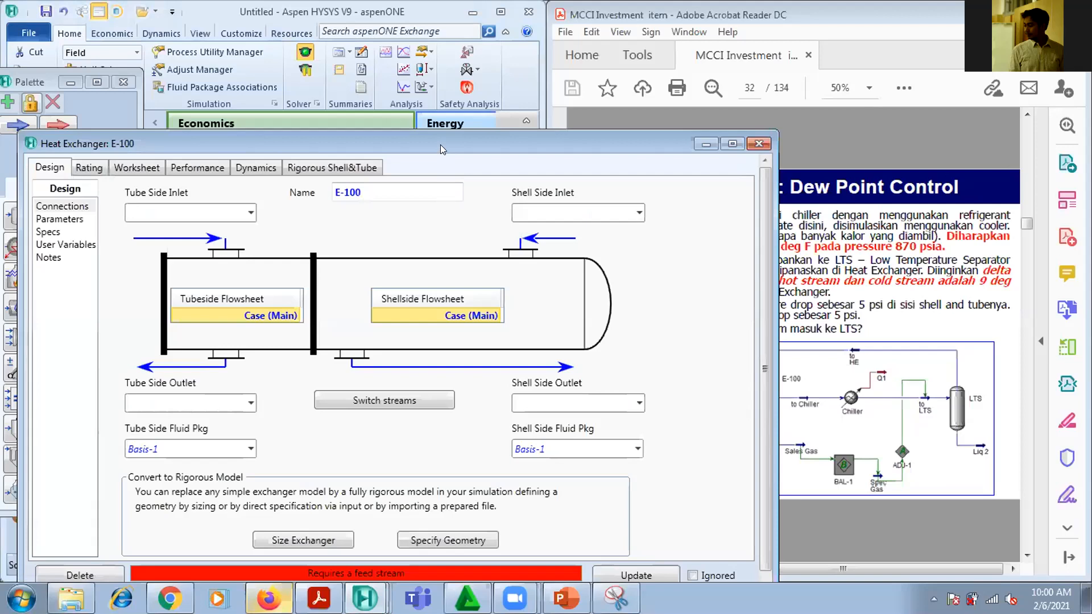
{"action": "left_click_drag", "start_coordinate": [440, 144], "coordinate": [443, 86]}
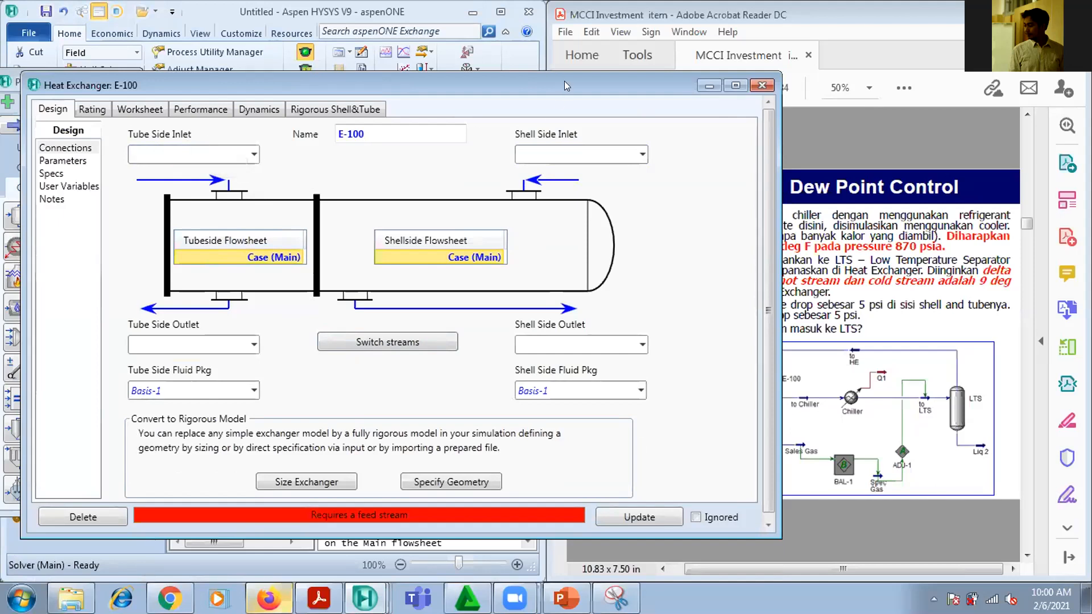
{"action": "left_click_drag", "start_coordinate": [564, 81], "coordinate": [974, 63]}
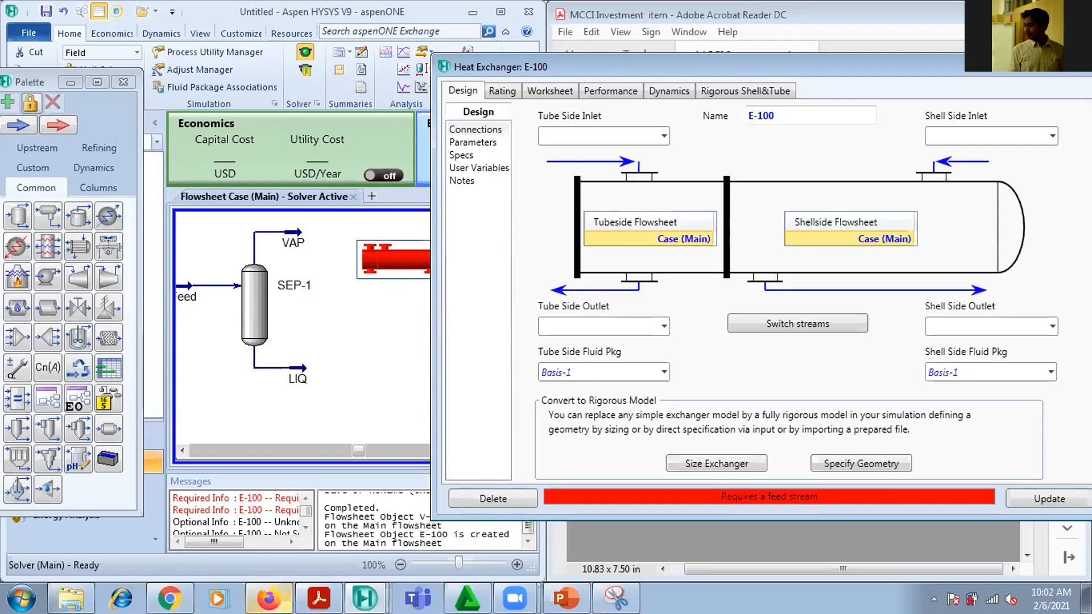
Try VAP as the heat exchanger's tube side inlet and clear the entry again
{"action": "left_click", "coordinate": [663, 136]}
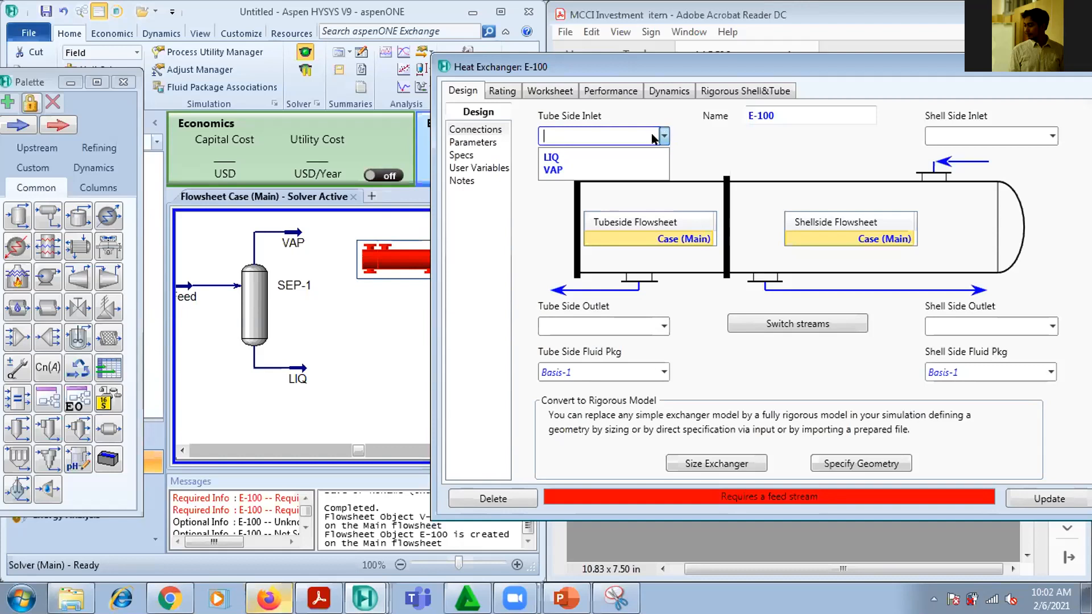
{"action": "left_click", "coordinate": [607, 167]}
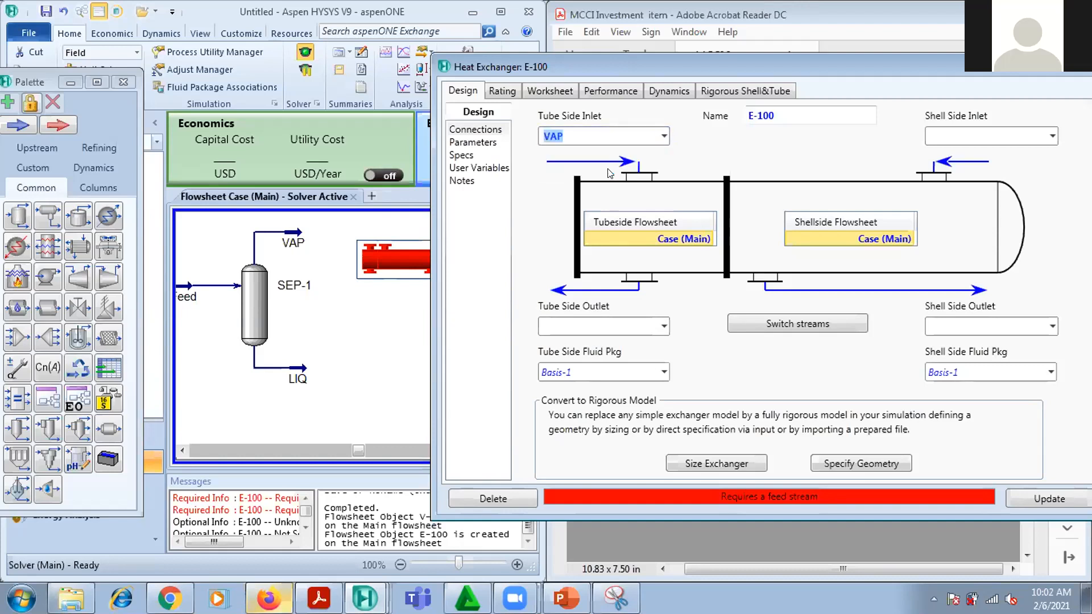
{"action": "left_click", "coordinate": [574, 128]}
{"action": "key", "text": "BackSpace"}
{"action": "key", "text": "BackSpace"}
{"action": "key", "text": "BackSpace"}
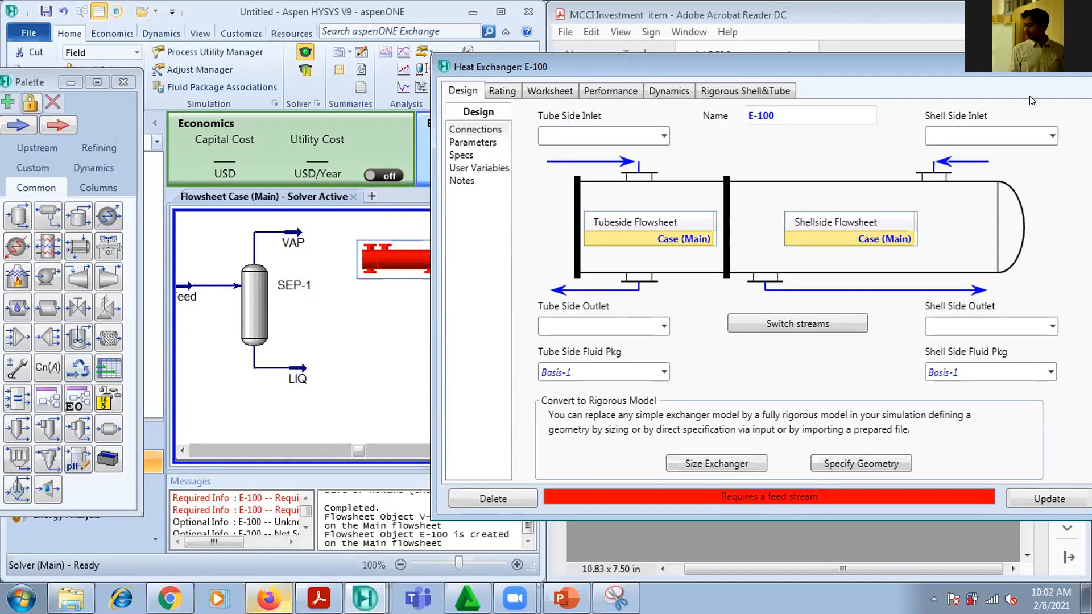
Try VAP as the heat exchanger's shell side inlet and clear the entry again
{"action": "left_click", "coordinate": [1052, 135]}
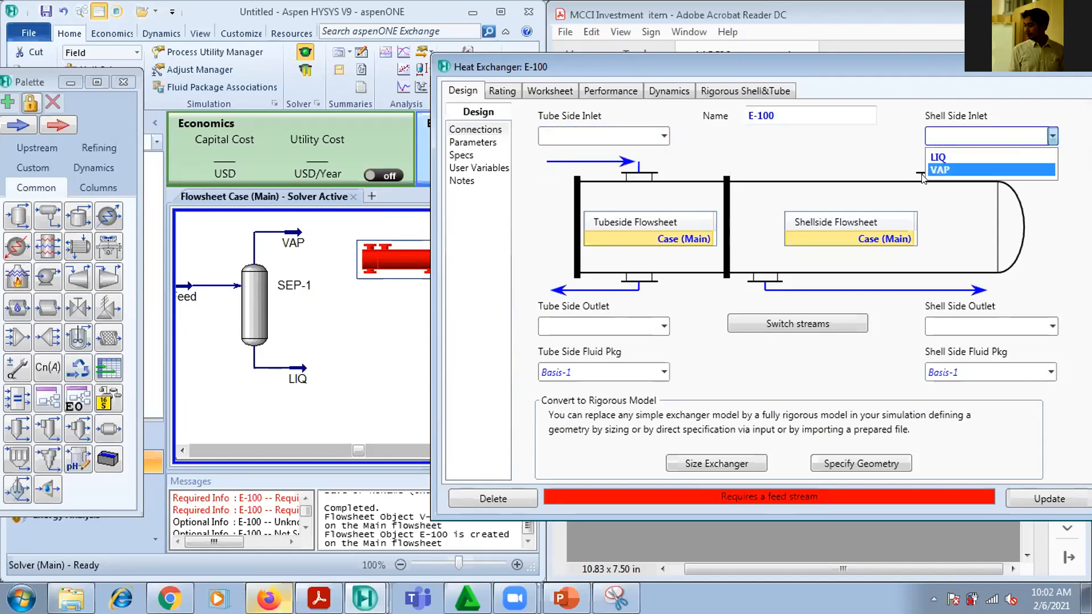
{"action": "left_click", "coordinate": [940, 149]}
{"action": "left_click", "coordinate": [983, 129]}
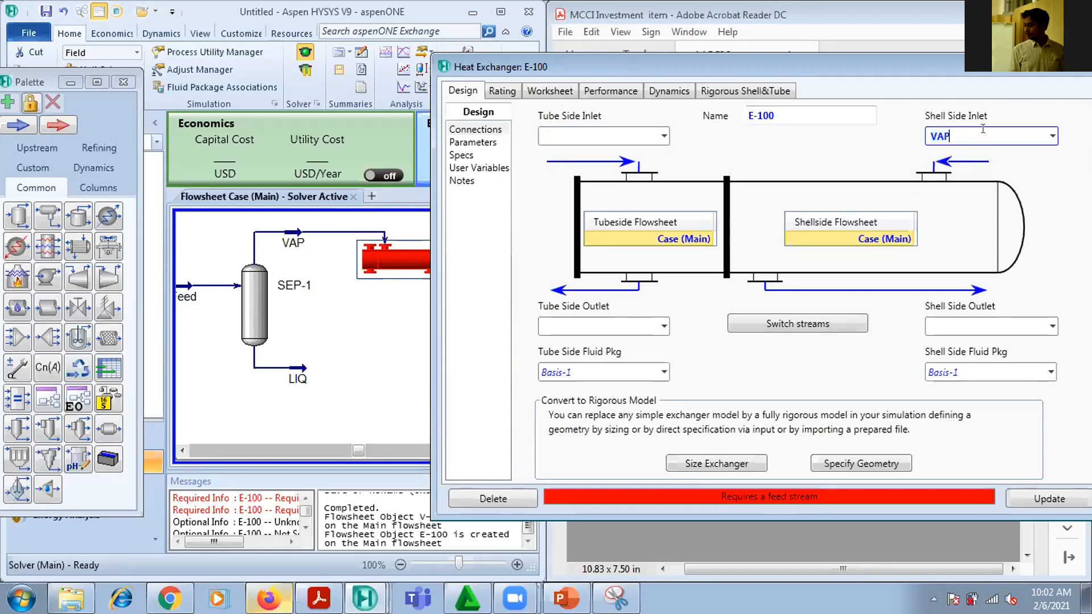
{"action": "key", "text": "BackSpace"}
{"action": "key", "text": "BackSpace"}
{"action": "key", "text": "BackSpace"}
{"action": "left_click", "coordinate": [751, 150]}
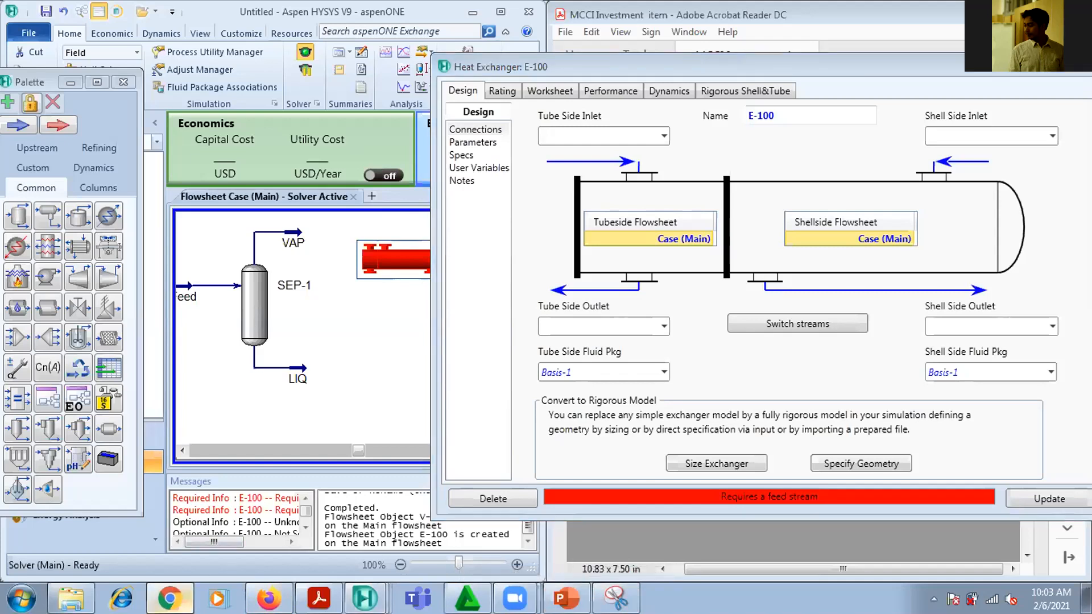
Switch to Chrome and search Google for shell and tube heat exchanger in a new tab
{"action": "left_click", "coordinate": [170, 598]}
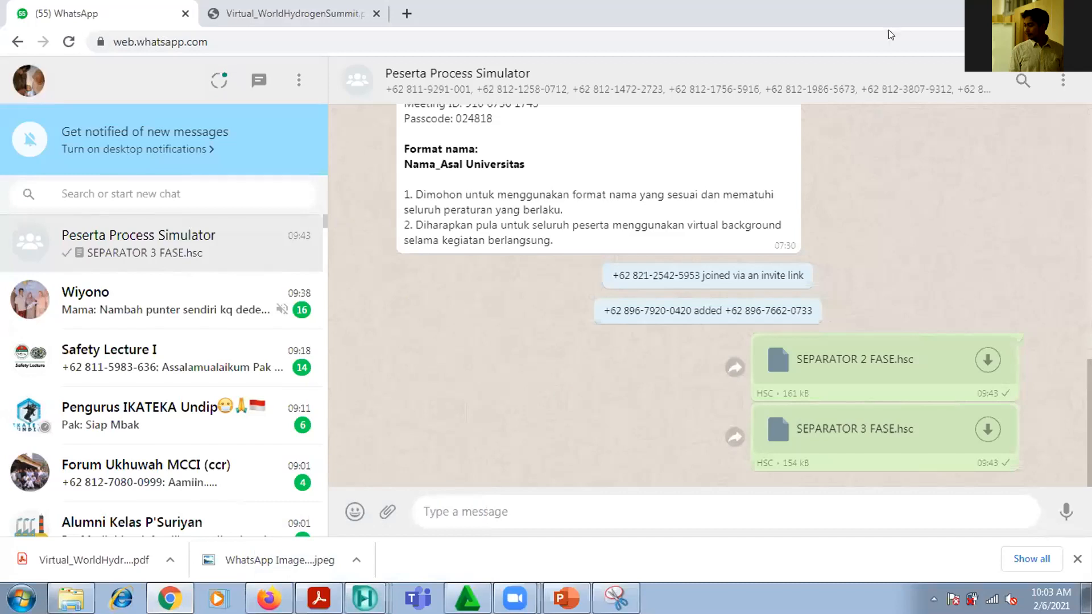
{"action": "double_click", "coordinate": [893, 11]}
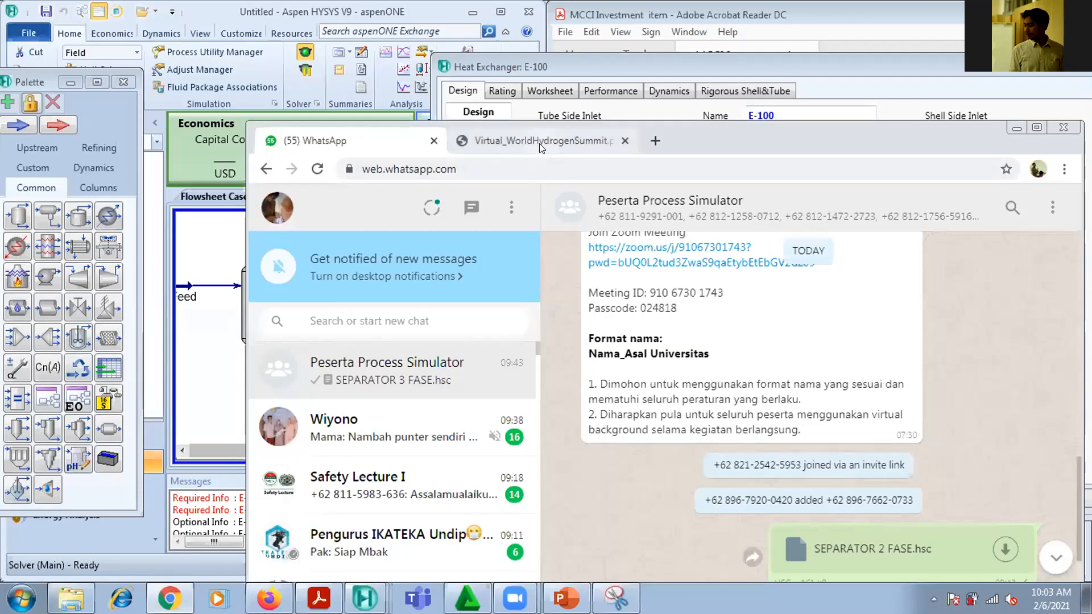
{"action": "left_click", "coordinate": [568, 140]}
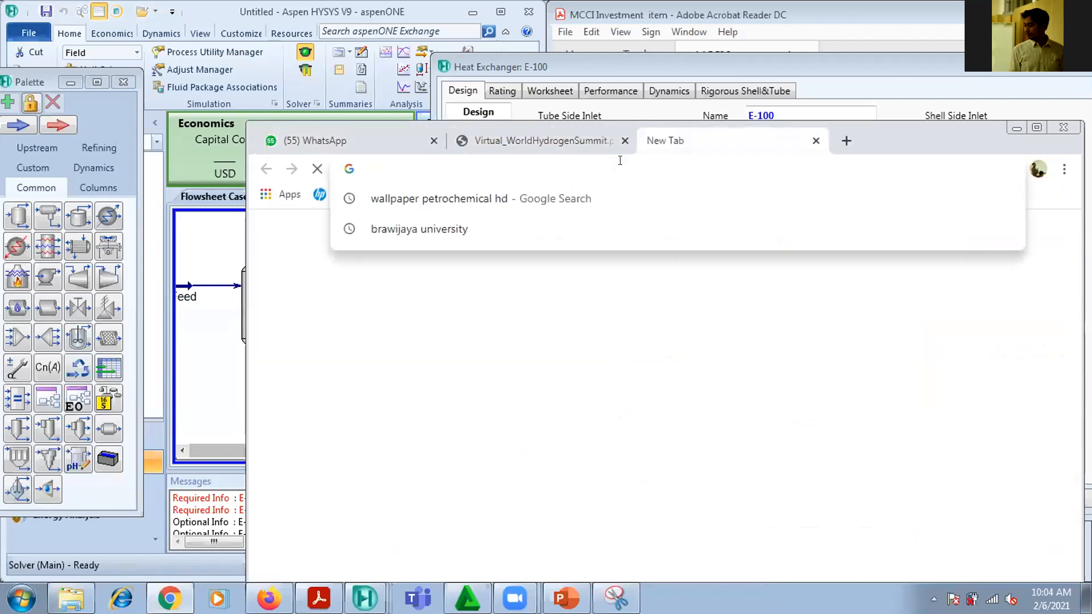
{"action": "type", "text": "SHEL"}
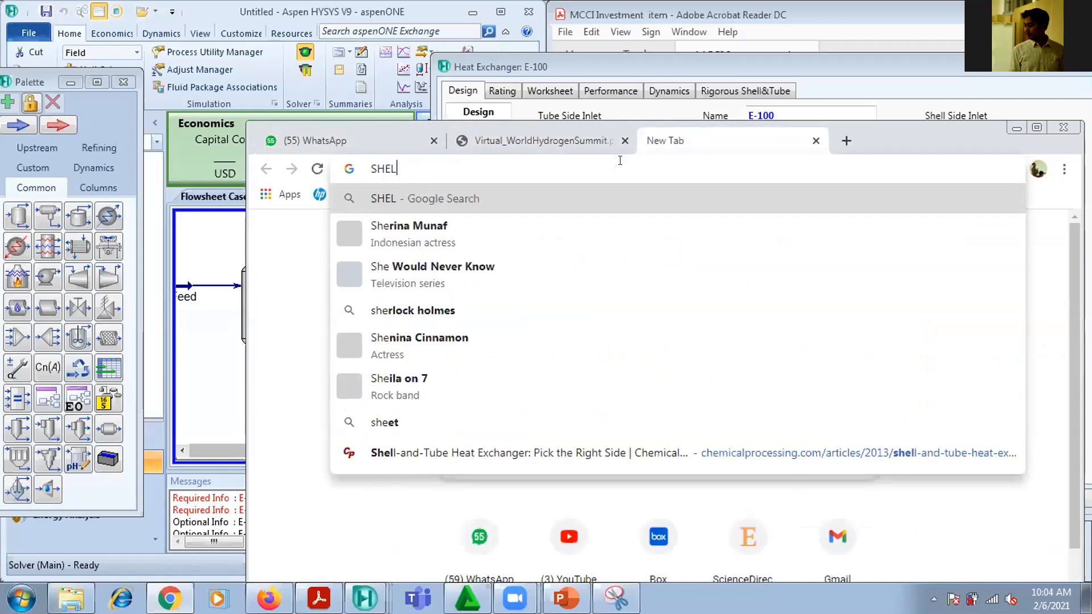
{"action": "type", "text": "L AND "}
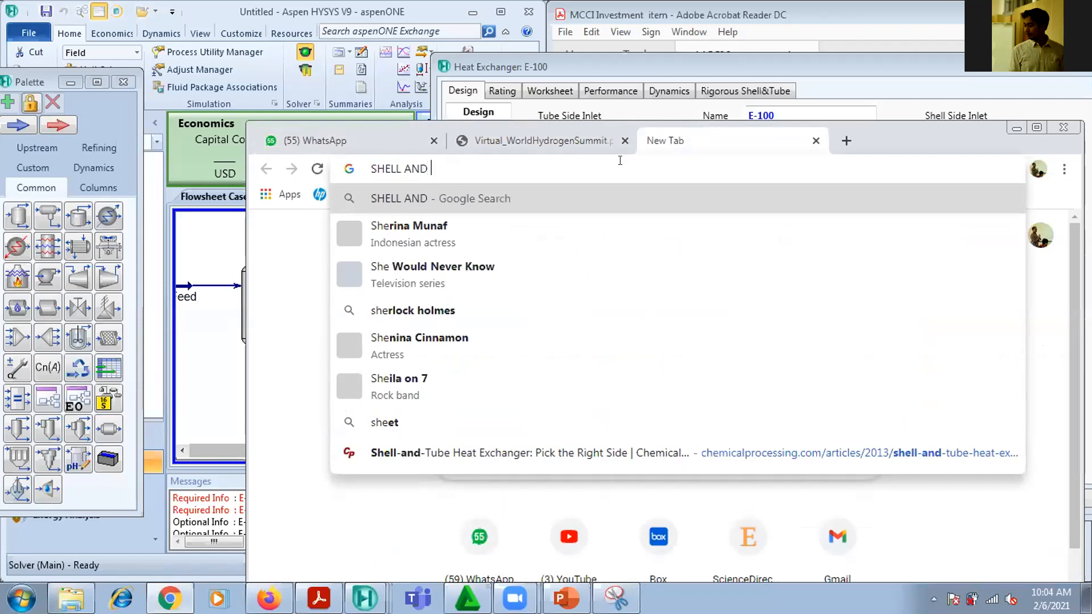
{"action": "type", "text": "TUBE"}
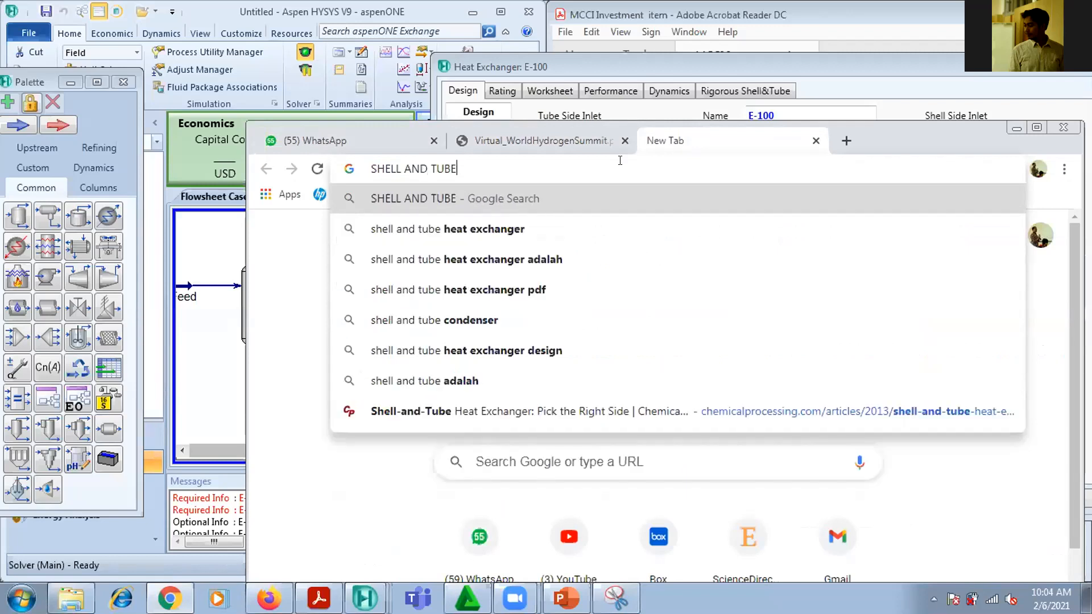
{"action": "key", "text": "Down"}
{"action": "key", "text": "Return"}
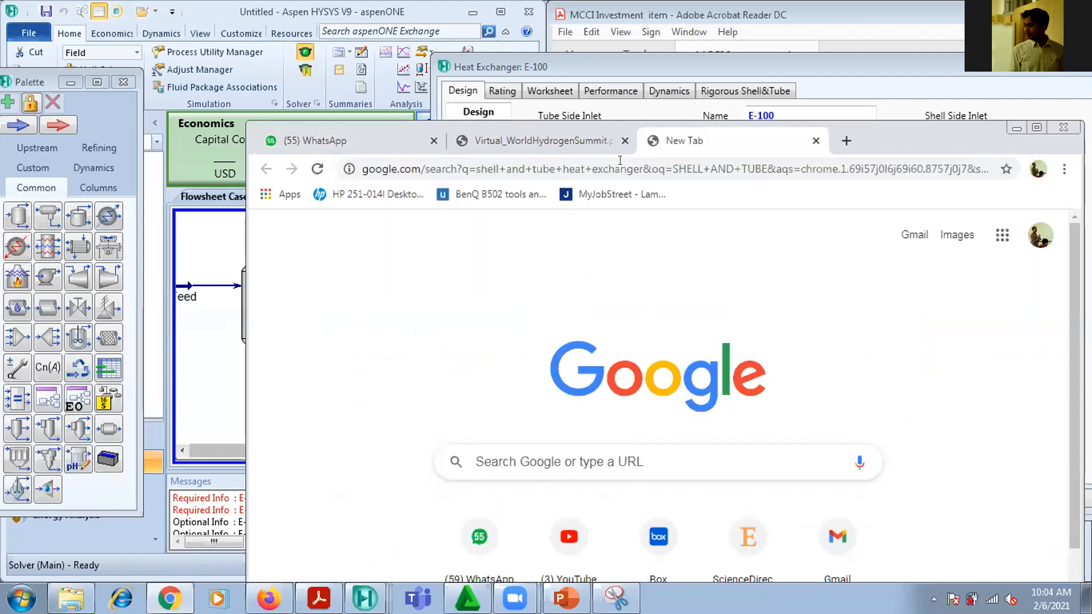
{"action": "left_click", "coordinate": [1037, 127]}
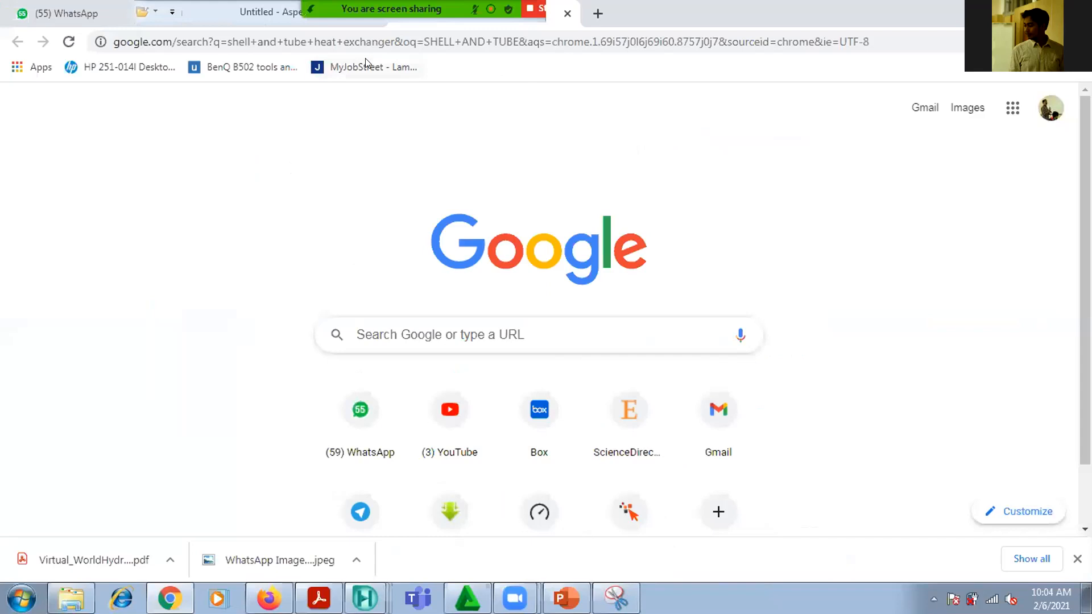
{"action": "left_click", "coordinate": [248, 23]}
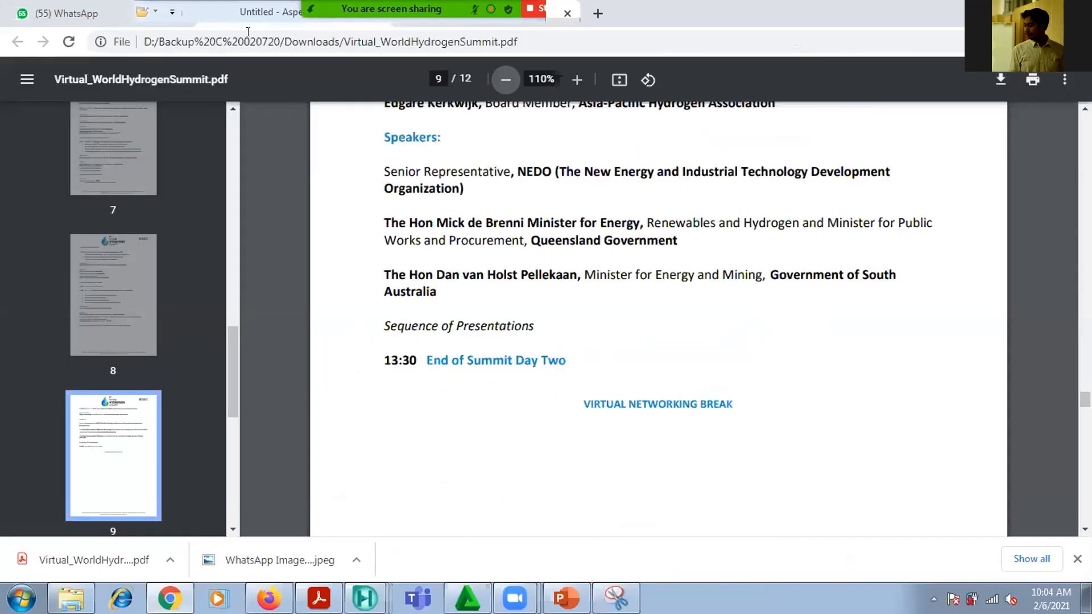
{"action": "left_click", "coordinate": [51, 11]}
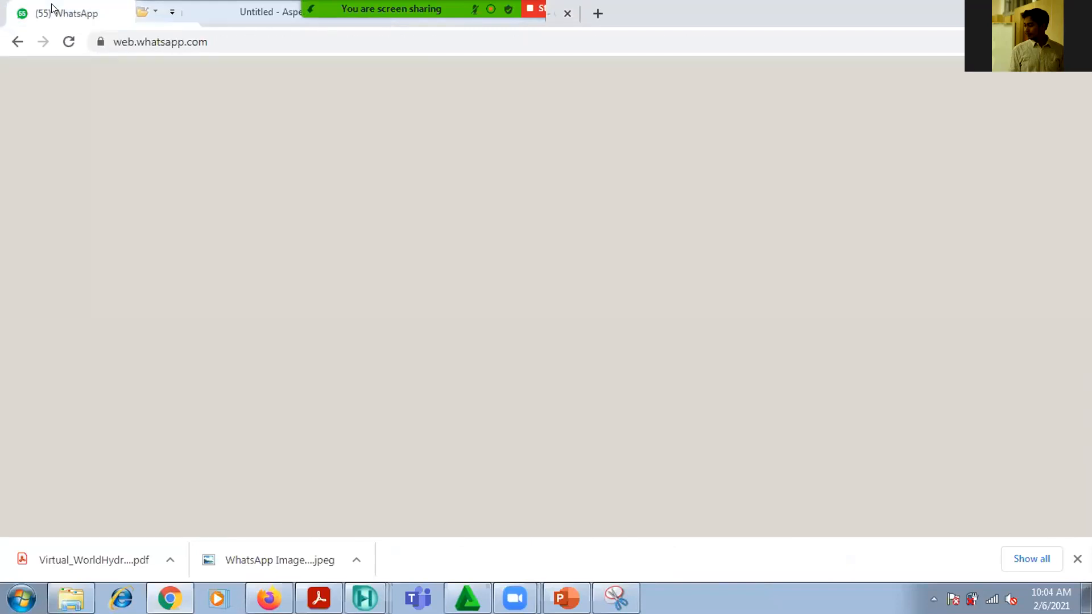
{"action": "left_click", "coordinate": [120, 12]}
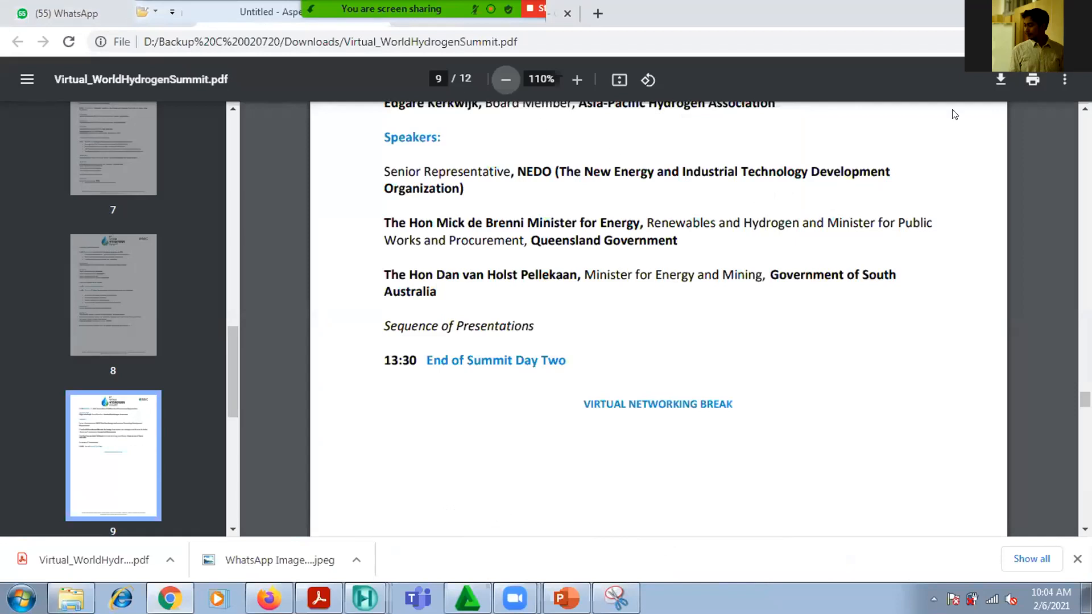
{"action": "left_click_drag", "start_coordinate": [719, 102], "coordinate": [734, 135]}
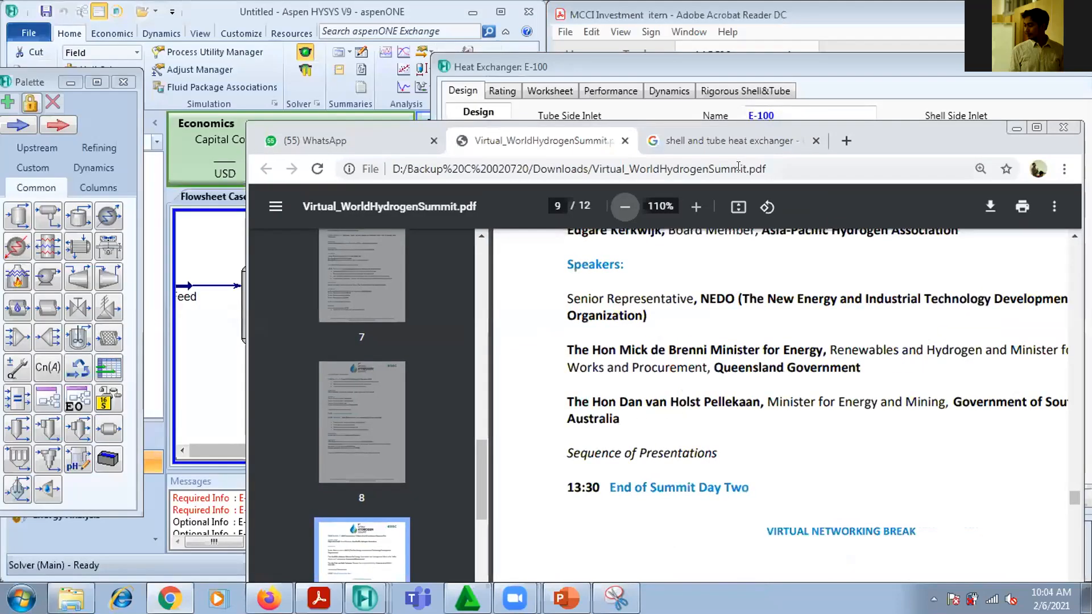
Open the image results for shell and tube heat exchanger, examine the enlarged Arveng Training cutaway diagram and close its preview
{"action": "left_click", "coordinate": [732, 136]}
{"action": "scroll", "coordinate": [579, 278], "scroll_direction": "down", "scroll_amount": 2}
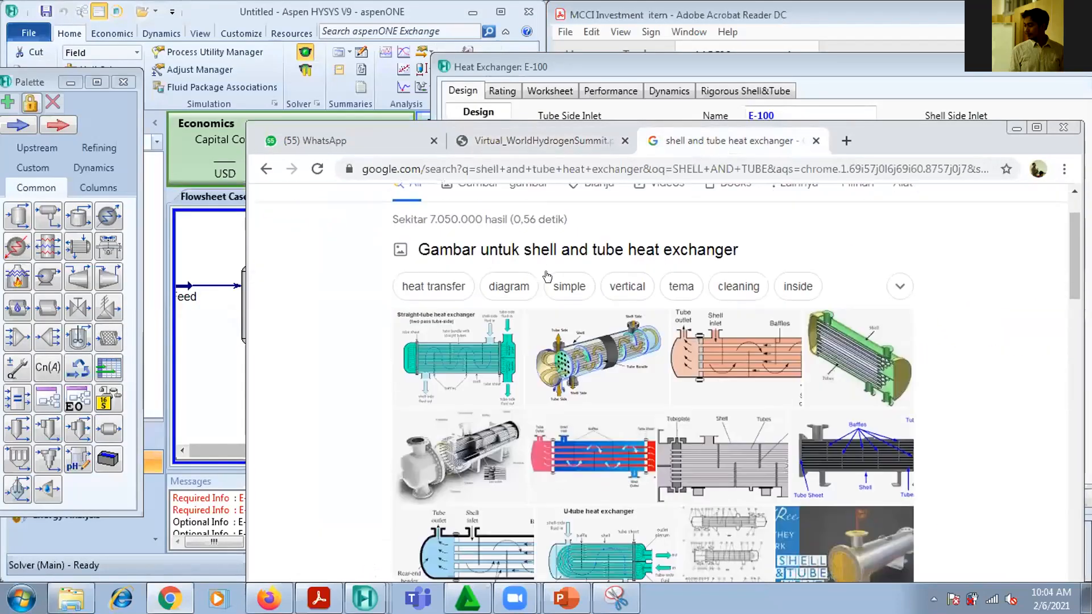
{"action": "left_click", "coordinate": [617, 353]}
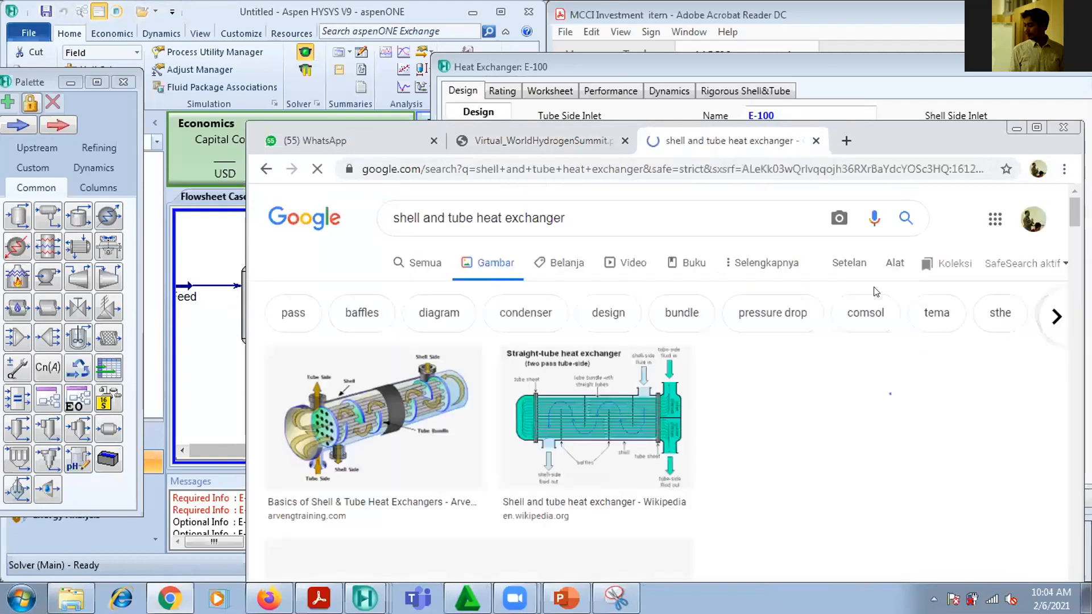
{"action": "left_click", "coordinate": [344, 428]}
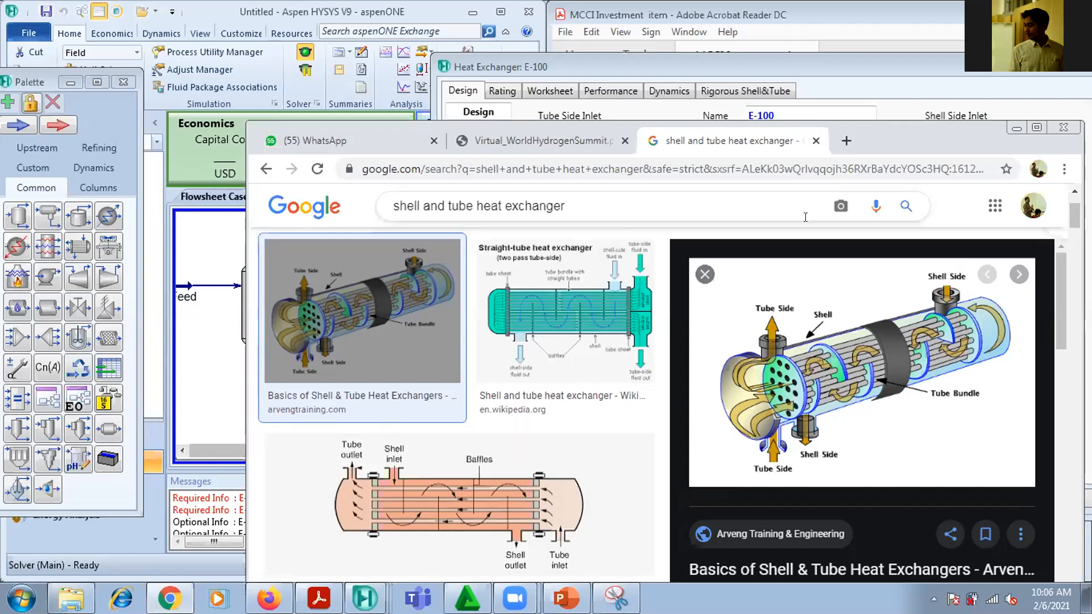
{"action": "left_click", "coordinate": [696, 284]}
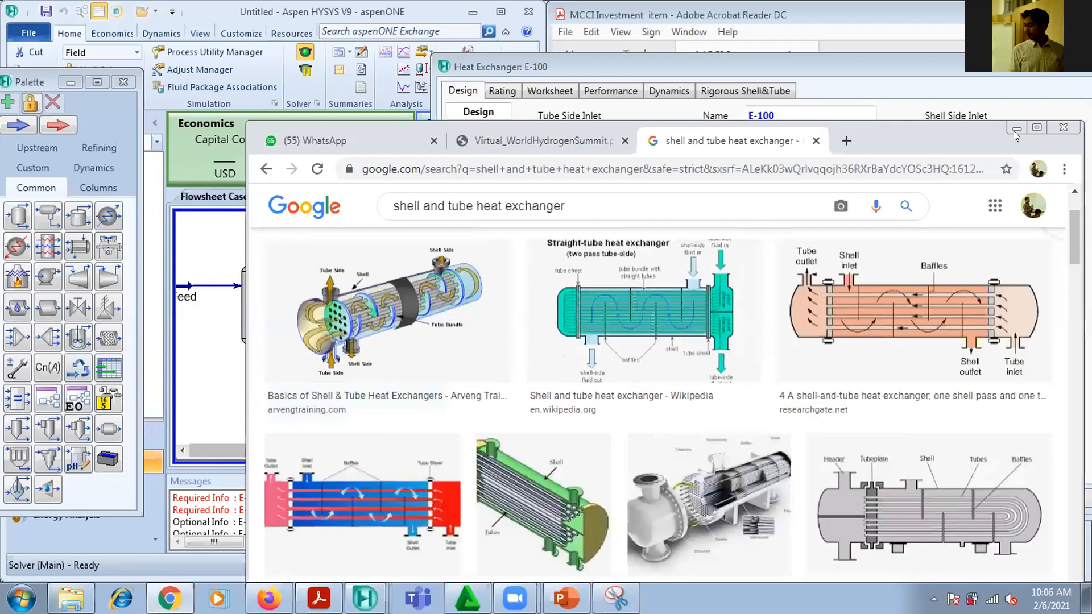
Examine the enlarged ETC Funsafe photo of a TEMA exchanger among the image results and close its preview
{"action": "scroll", "coordinate": [840, 269], "scroll_direction": "down", "scroll_amount": 3}
{"action": "scroll", "coordinate": [840, 269], "scroll_direction": "down", "scroll_amount": 5}
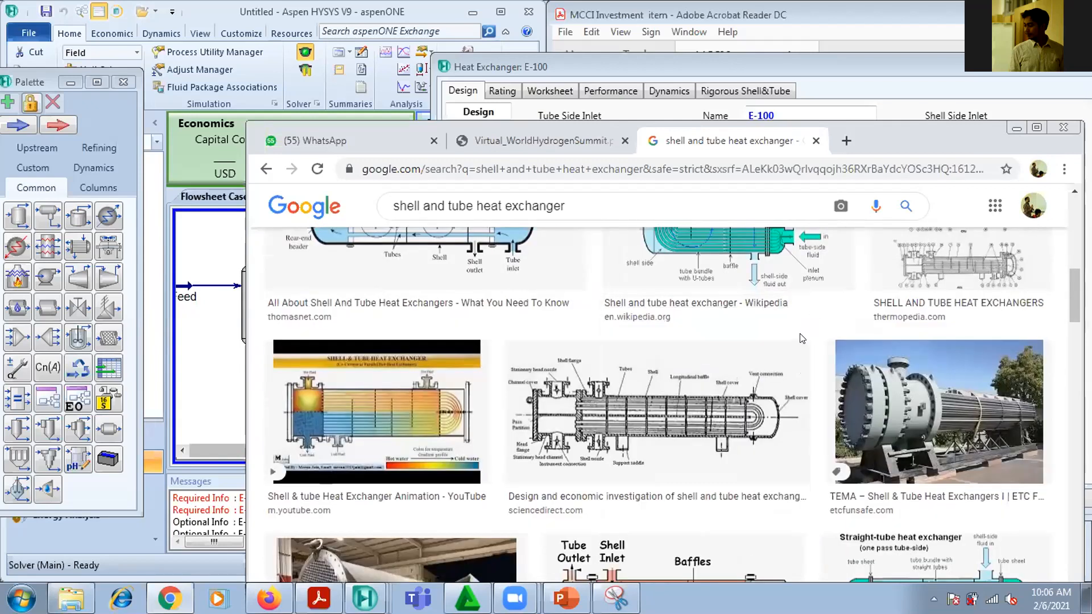
{"action": "left_click", "coordinate": [1008, 406]}
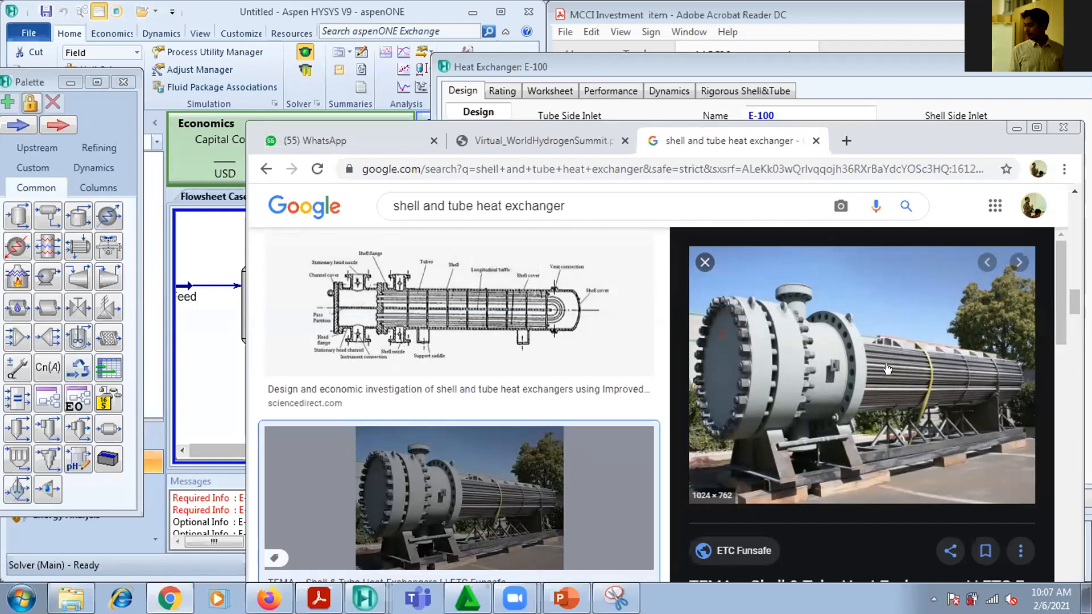
{"action": "left_click", "coordinate": [704, 262]}
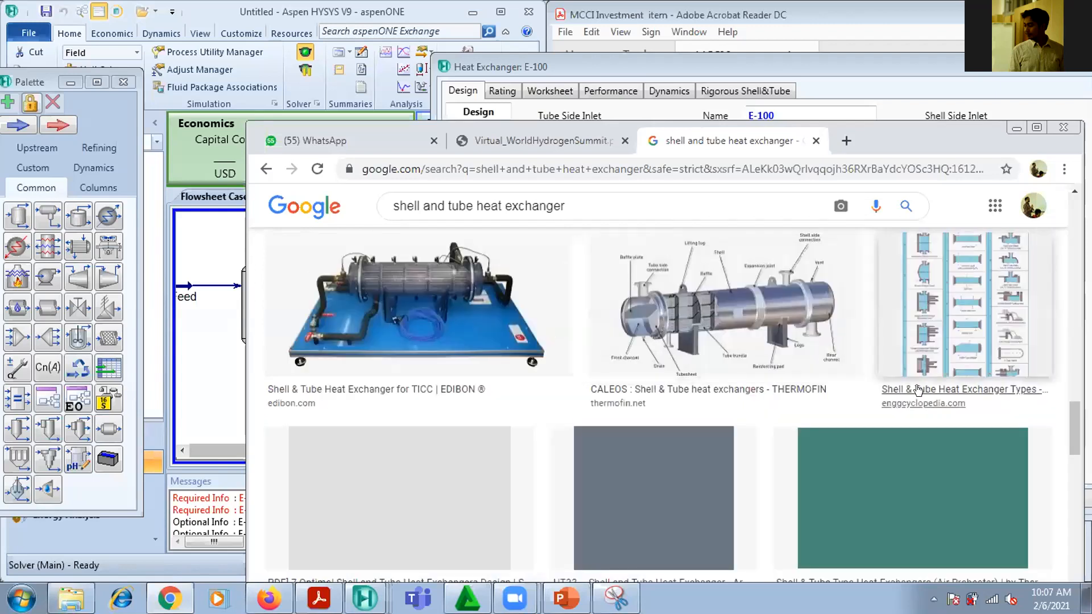
Preview the Armfield HT33 exchanger photo further down the image results, close it and return to Aspen HYSYS
{"action": "scroll", "coordinate": [468, 301], "scroll_direction": "down", "scroll_amount": 3}
{"action": "scroll", "coordinate": [469, 301], "scroll_direction": "down", "scroll_amount": 1}
{"action": "scroll", "coordinate": [466, 294], "scroll_direction": "up", "scroll_amount": 1}
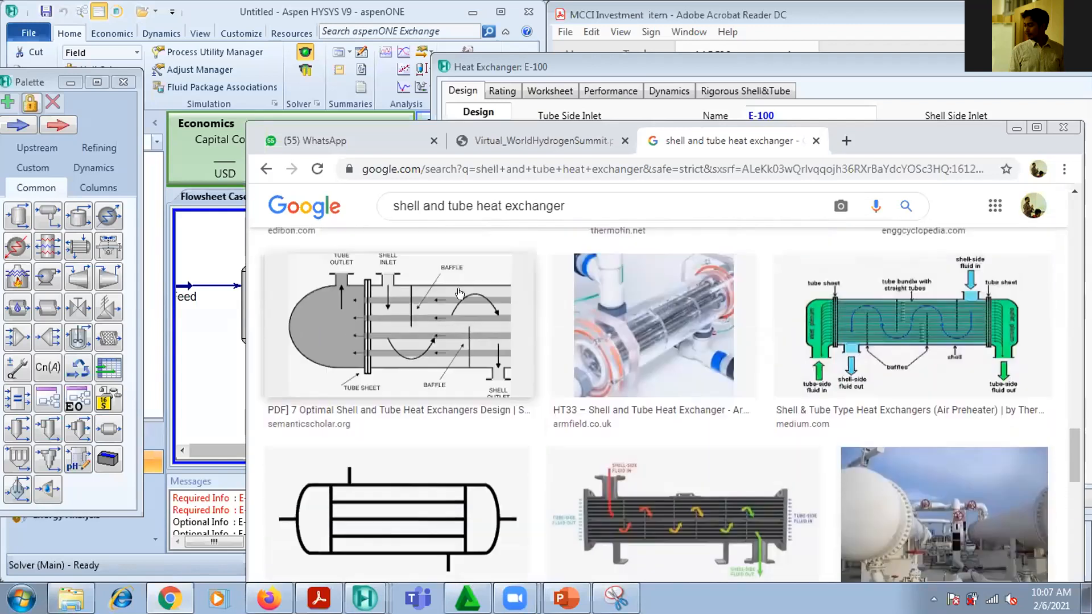
{"action": "left_click", "coordinate": [684, 301]}
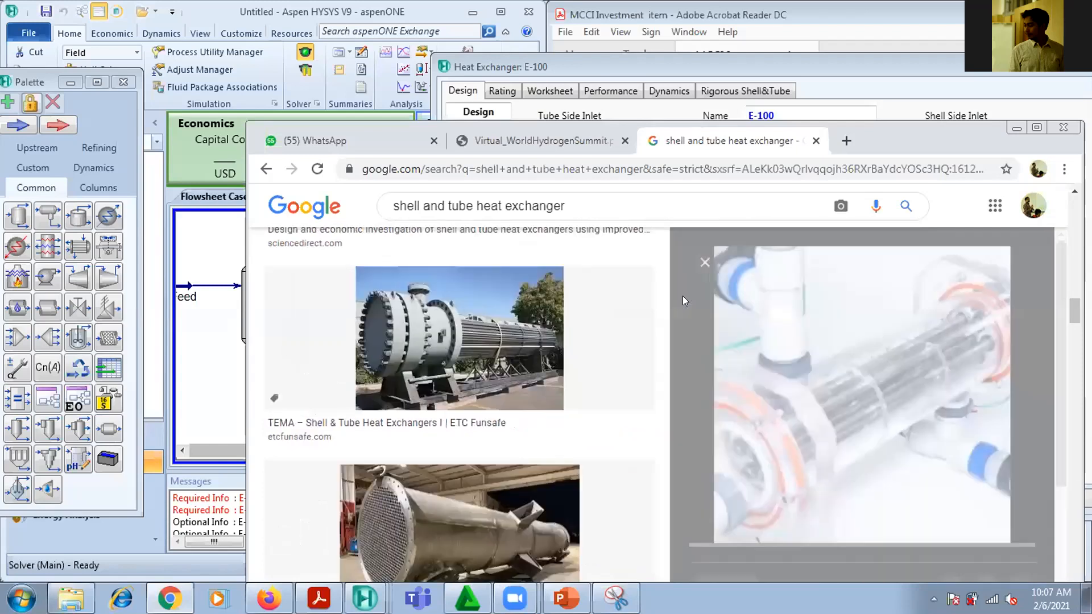
{"action": "left_click", "coordinate": [705, 263]}
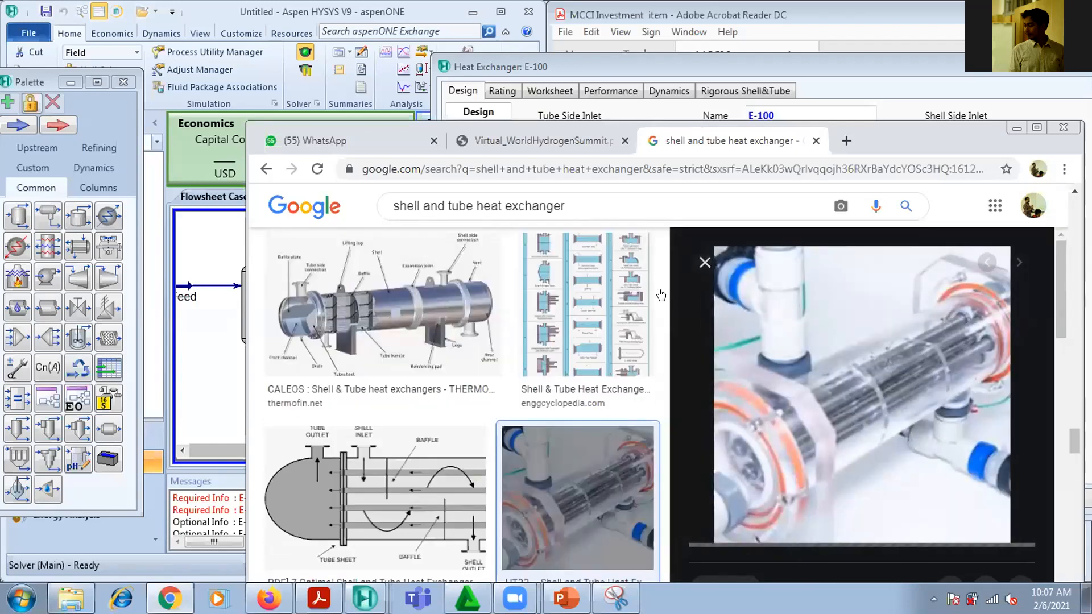
{"action": "left_click", "coordinate": [1017, 127]}
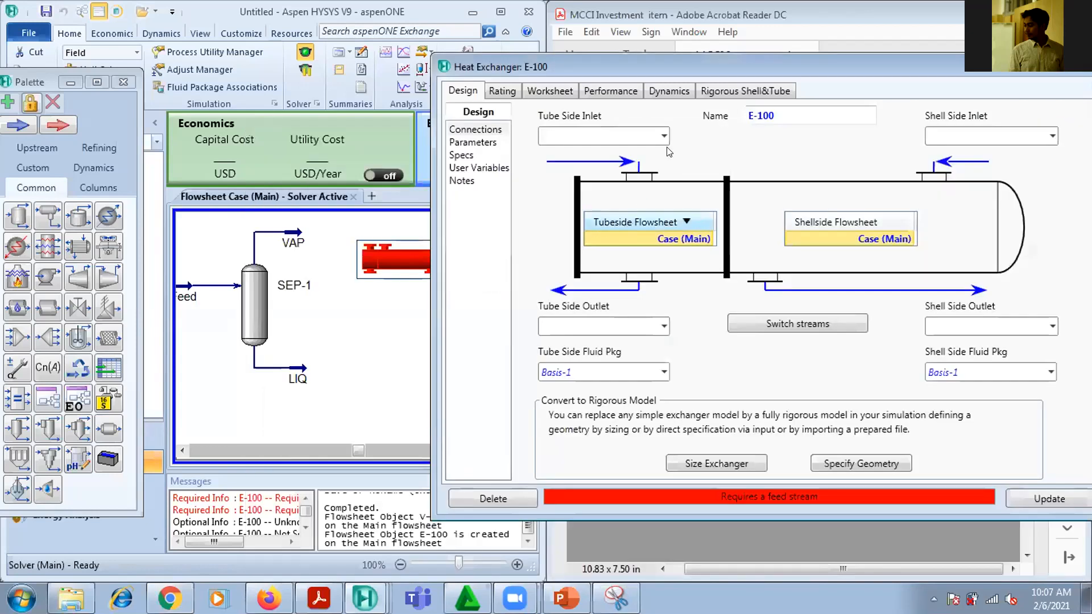
Connect VAP as the heat exchanger's tube side inlet and rename the exchanger PRE-COOLER
{"action": "left_click_drag", "start_coordinate": [738, 68], "coordinate": [834, 63]}
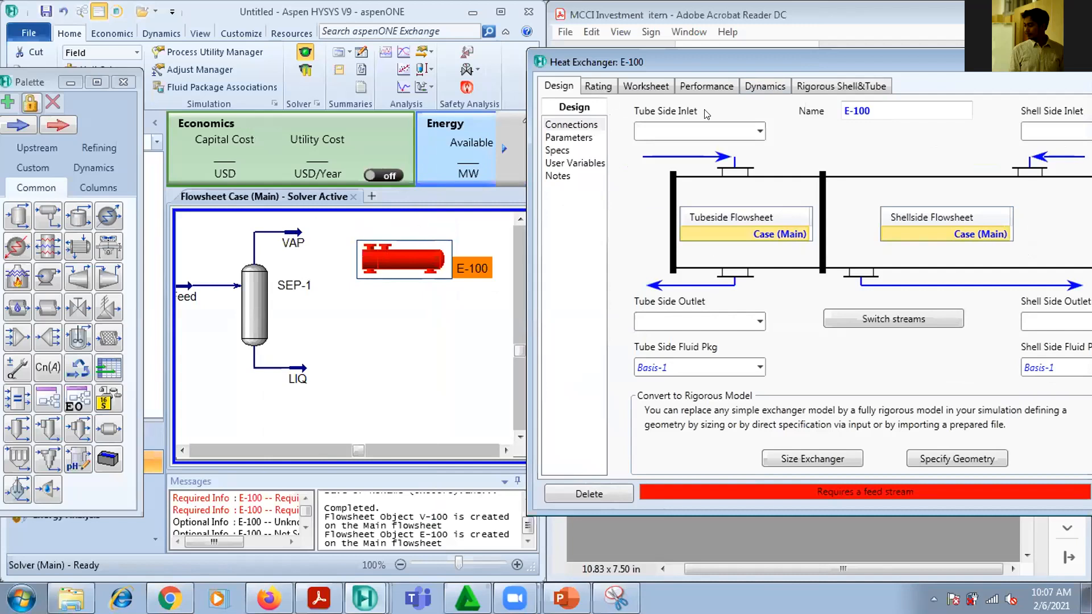
{"action": "left_click", "coordinate": [760, 131]}
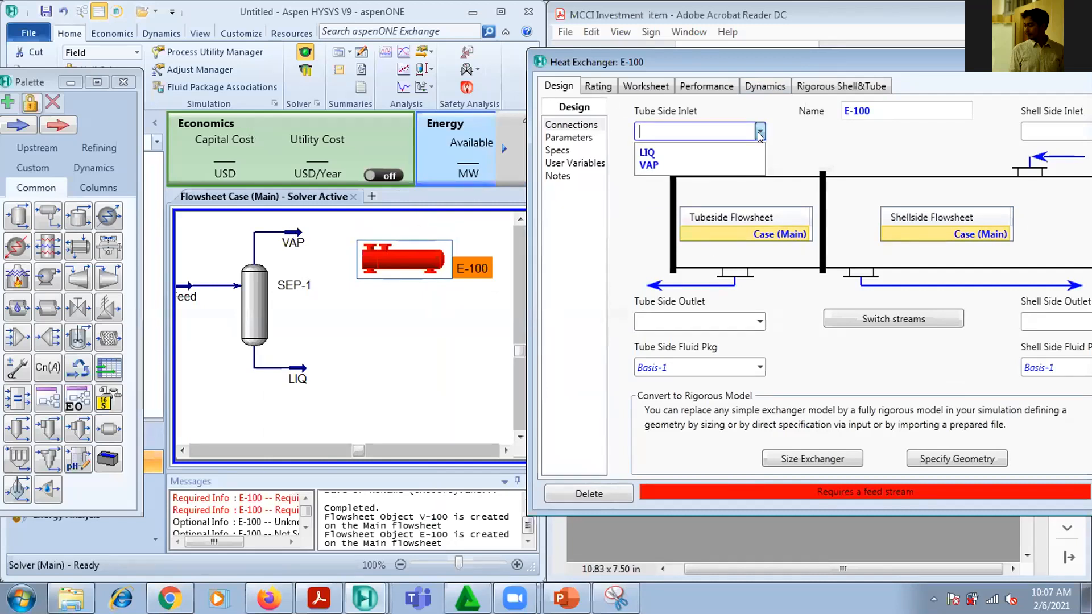
{"action": "left_click", "coordinate": [678, 166]}
{"action": "left_click", "coordinate": [967, 111]}
{"action": "type", "text": "p"}
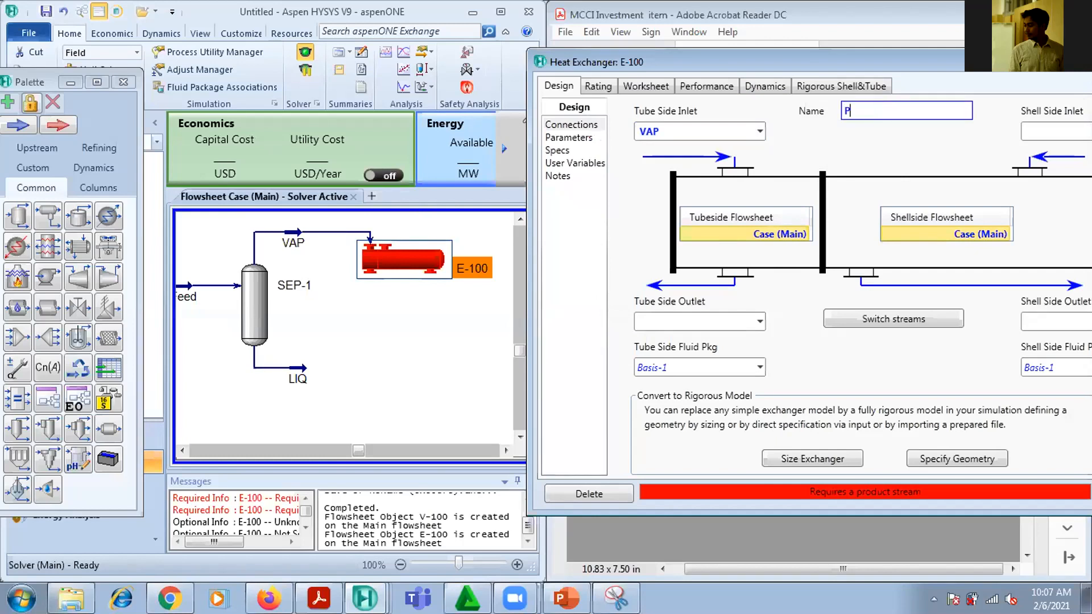
{"action": "type", "text": "RE-COOL"}
{"action": "key", "text": "Return"}
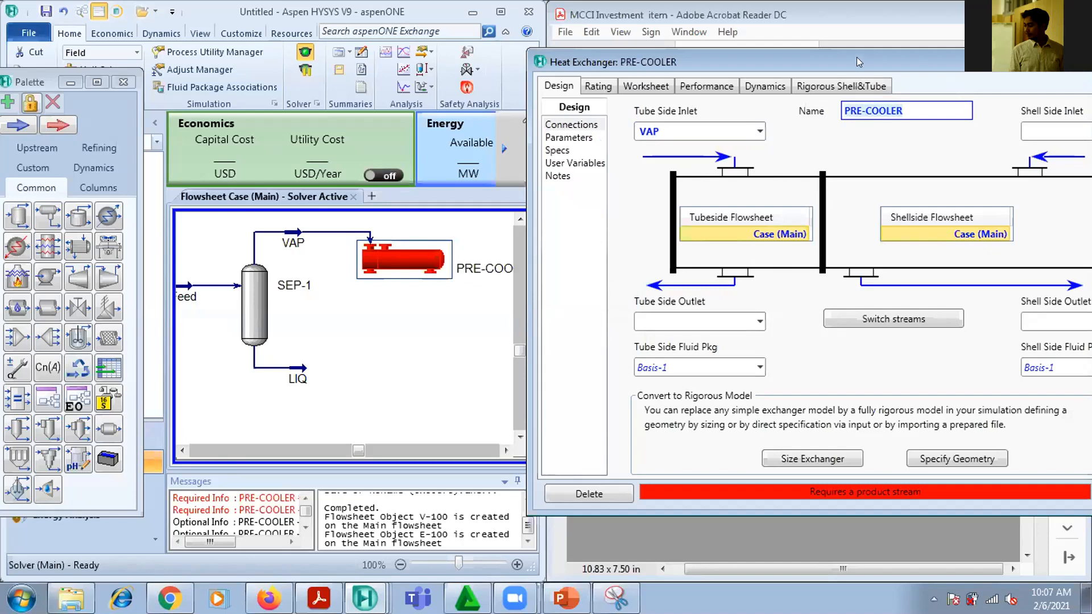
Check the stream name in the PDF diagram and enter TO CHILLER as the pre-cooler's tube side outlet
{"action": "left_click_drag", "start_coordinate": [859, 62], "coordinate": [723, 39]}
{"action": "left_click", "coordinate": [575, 296]}
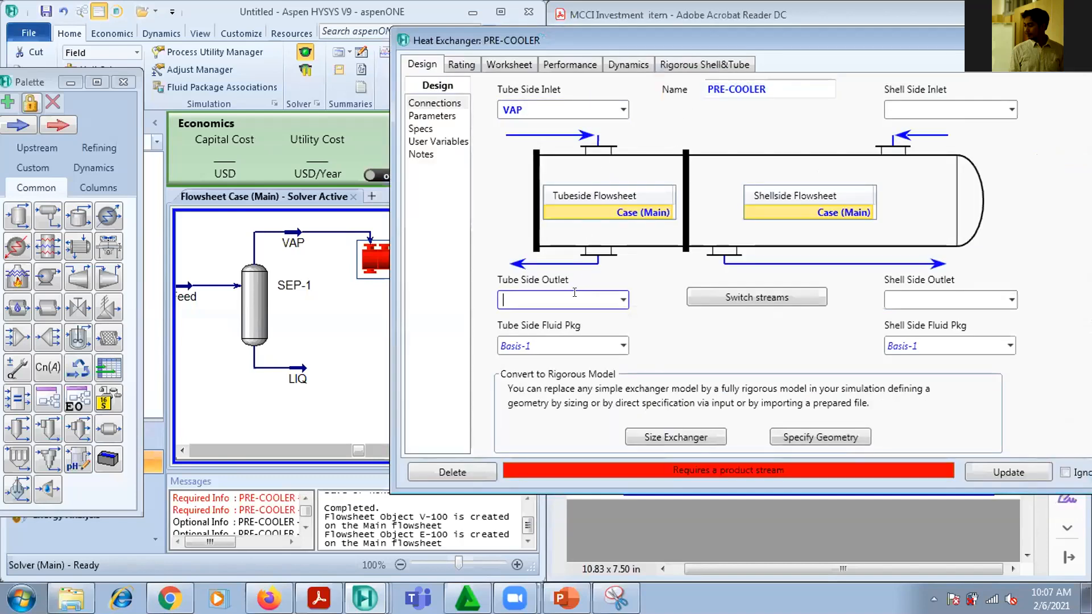
{"action": "left_click", "coordinate": [318, 598]}
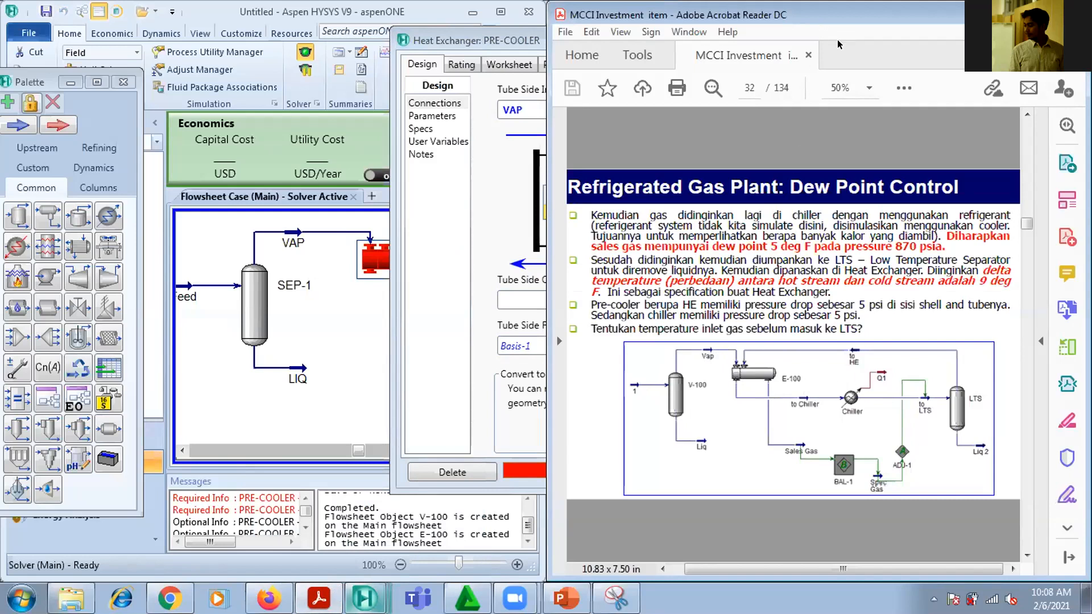
{"action": "left_click_drag", "start_coordinate": [838, 17], "coordinate": [785, 69]}
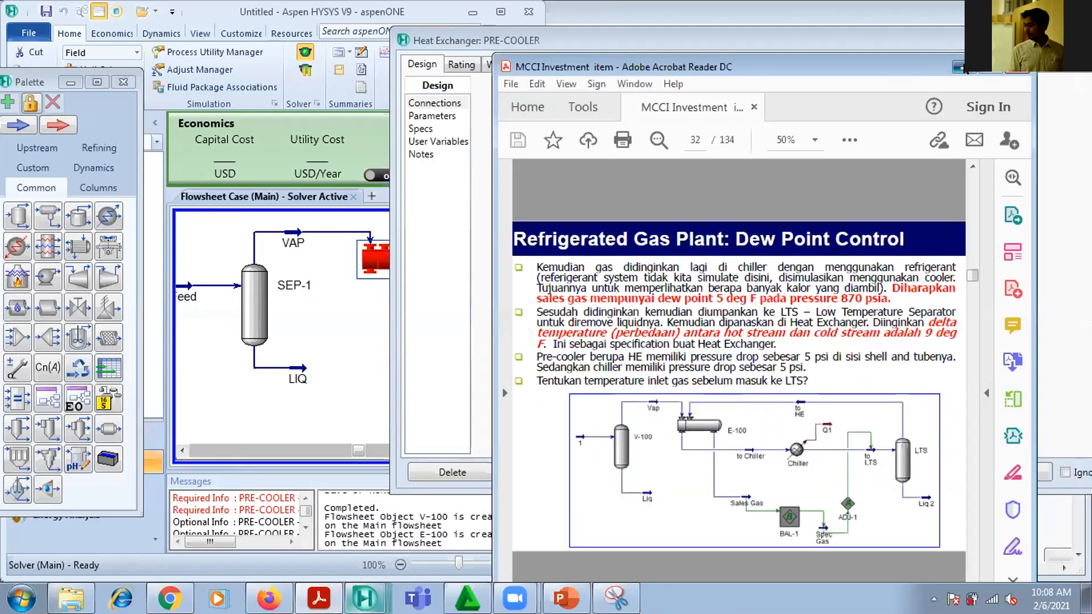
{"action": "left_click", "coordinate": [961, 67]}
{"action": "left_click", "coordinate": [574, 293]}
{"action": "type", "text": "TO CH"}
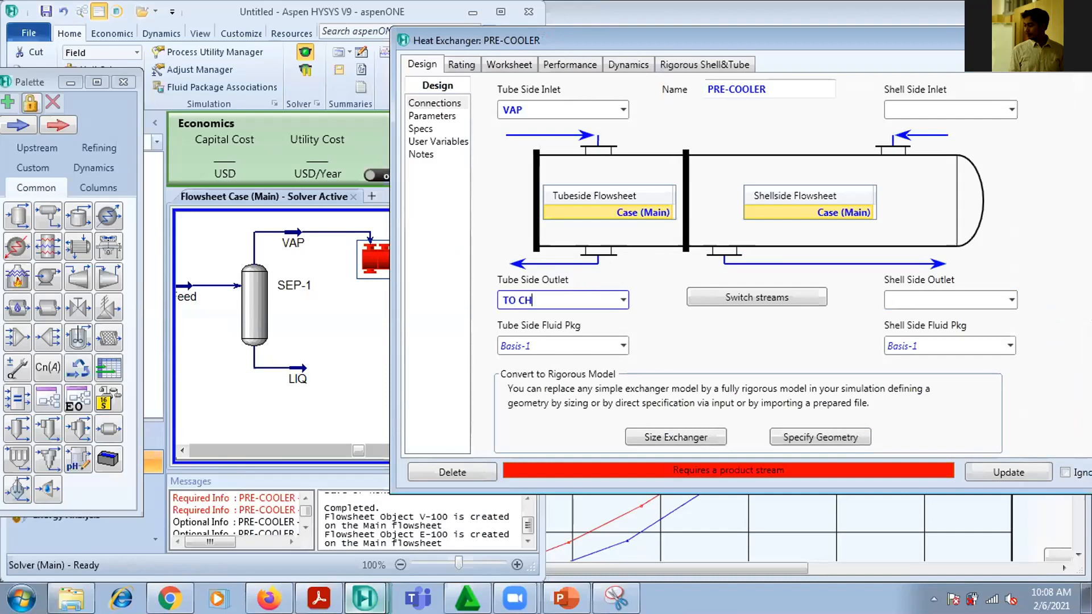
{"action": "type", "text": "ILLER"}
{"action": "key", "text": "Return"}
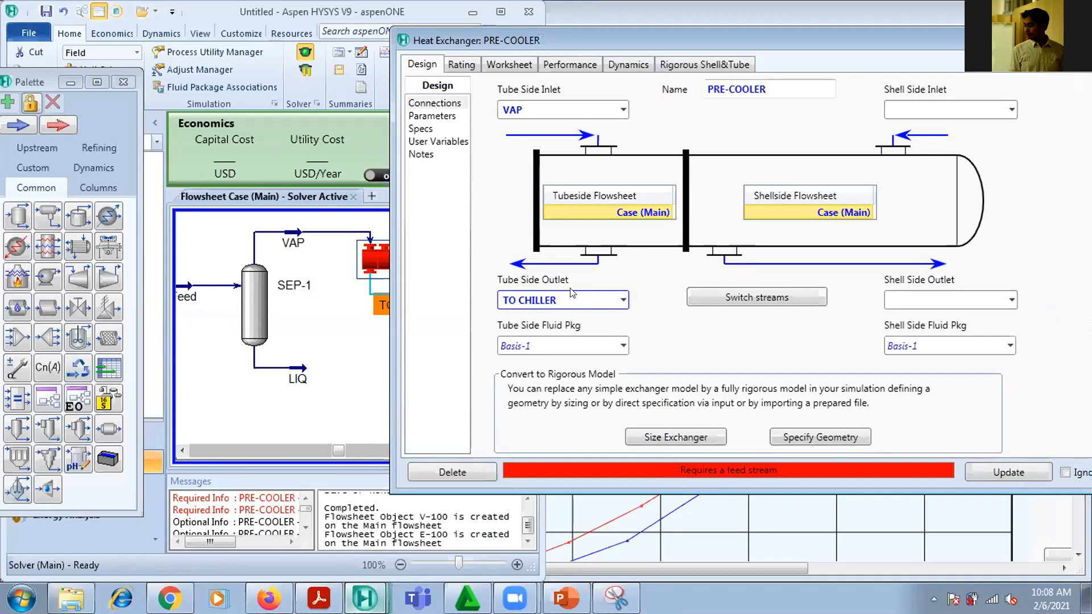
Switch to PowerPoint and close the presentation without saving its changes
{"action": "left_click_drag", "start_coordinate": [900, 44], "coordinate": [731, 28]}
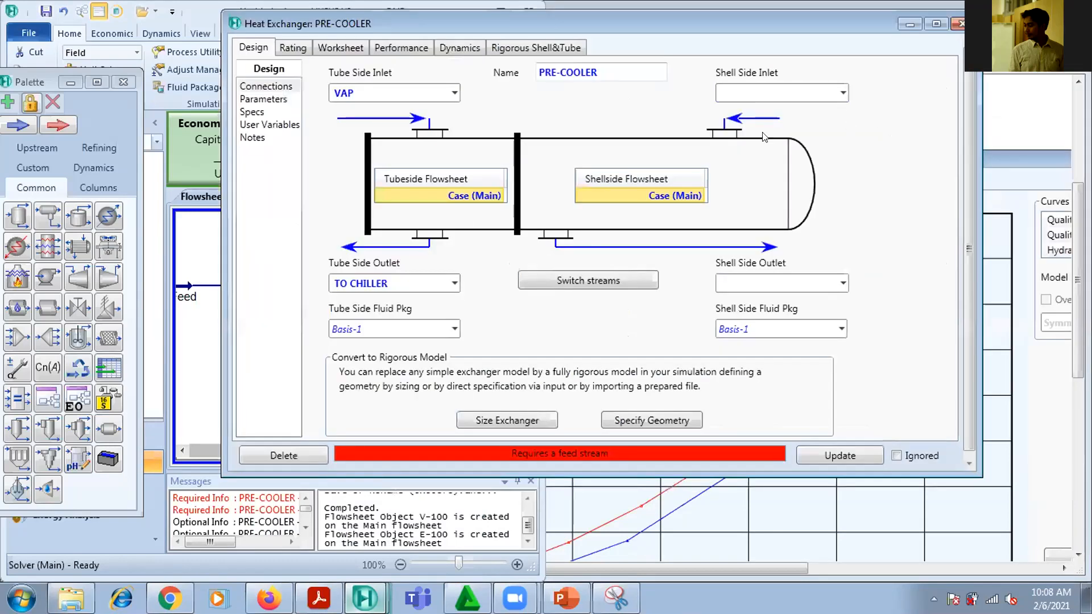
{"action": "left_click", "coordinate": [566, 598]}
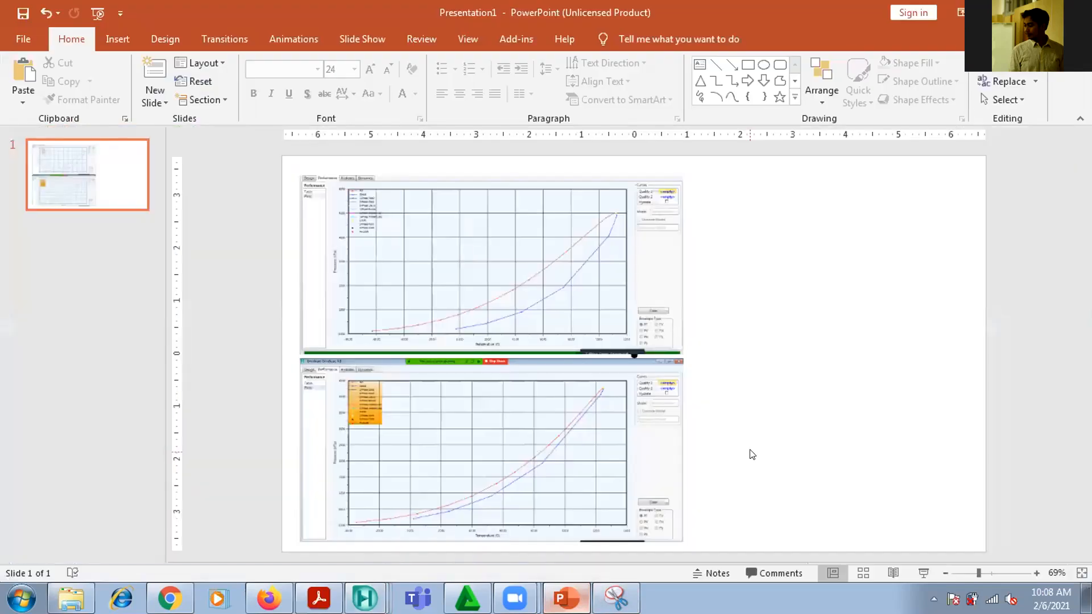
{"action": "left_click", "coordinate": [1077, 12]}
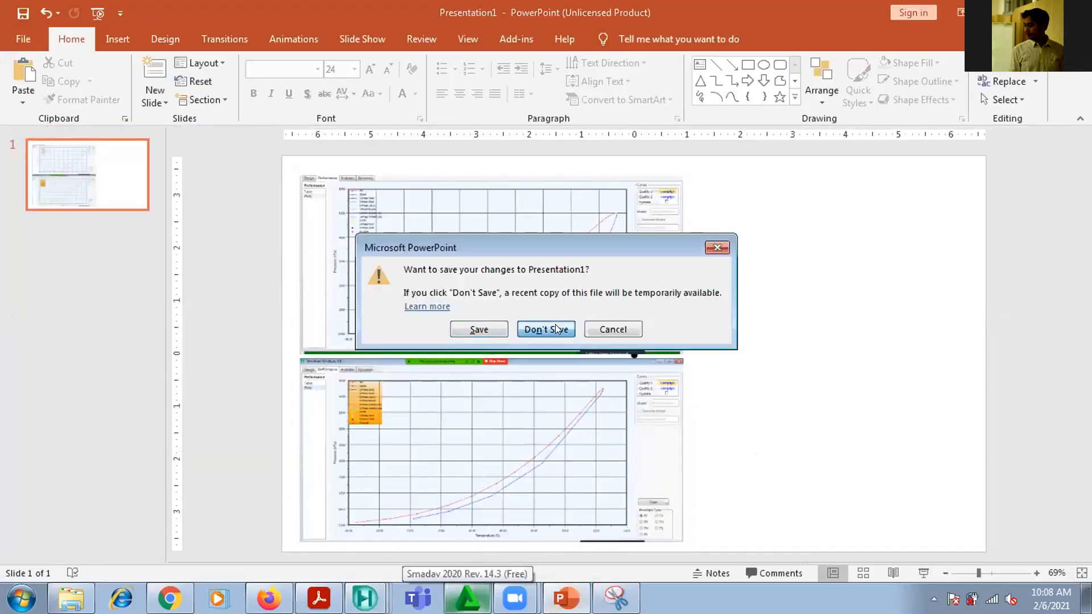
{"action": "left_click", "coordinate": [547, 328]}
Dismiss the Firefox what's-new window and bring the refrigerated gas plant PDF back into view
{"action": "left_click", "coordinate": [319, 598]}
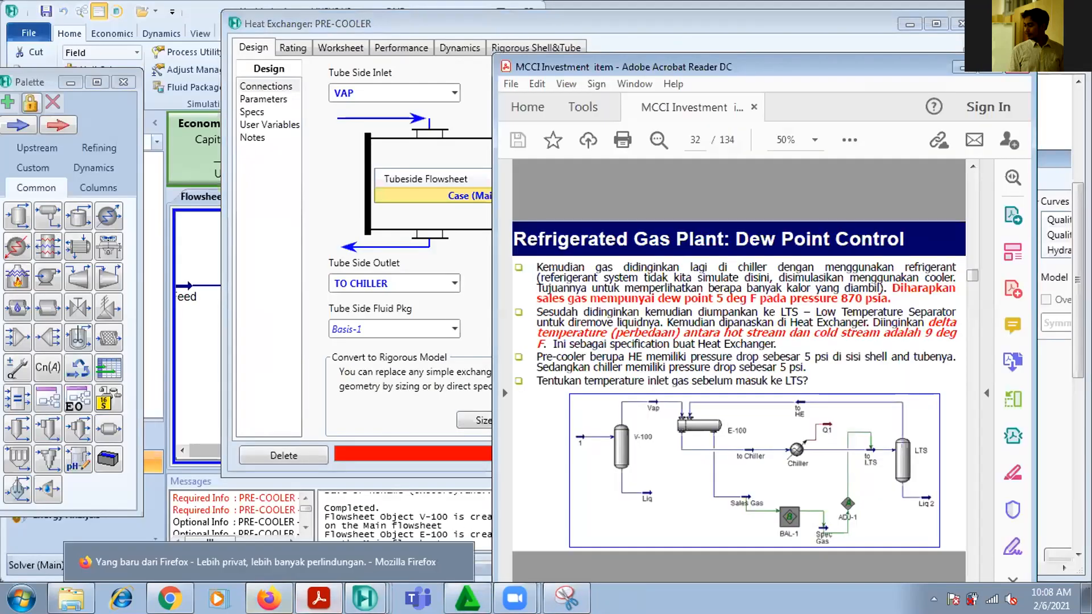
{"action": "left_click", "coordinate": [269, 599]}
{"action": "left_click_drag", "start_coordinate": [912, 3], "coordinate": [796, 107]}
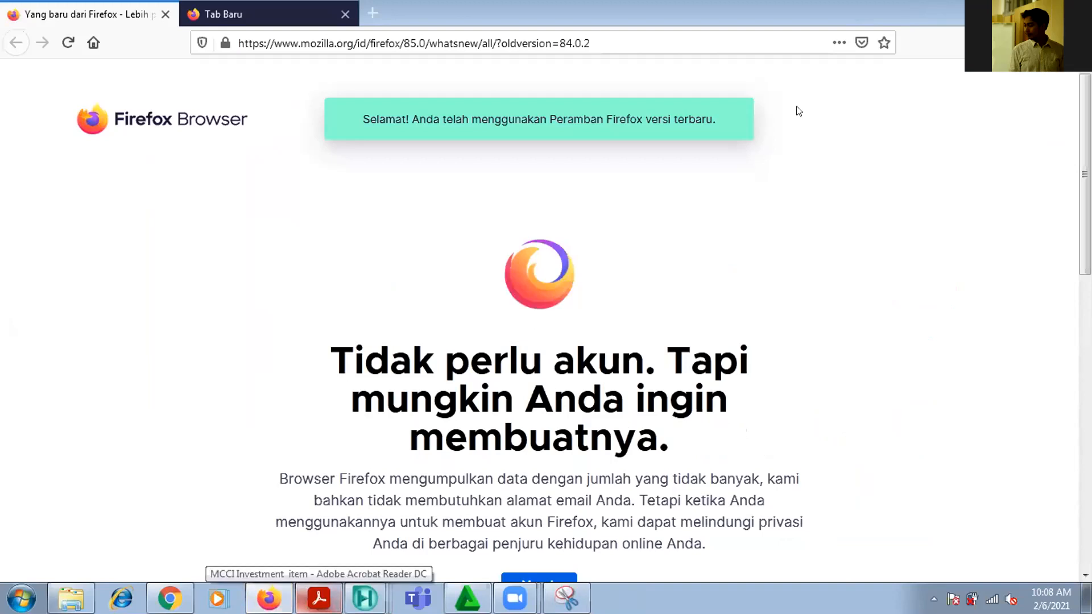
{"action": "left_click", "coordinate": [972, 112]}
{"action": "left_click", "coordinate": [691, 425]}
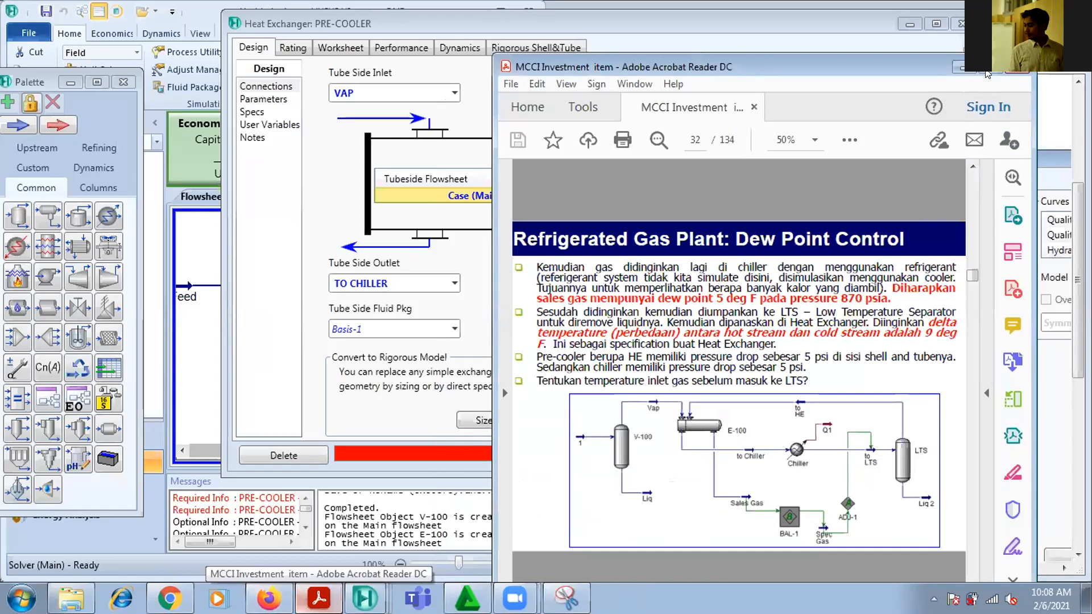
Maximize the PDF window and fit the whole Dew Point Control slide to it to examine the flow diagram
{"action": "left_click", "coordinate": [993, 67]}
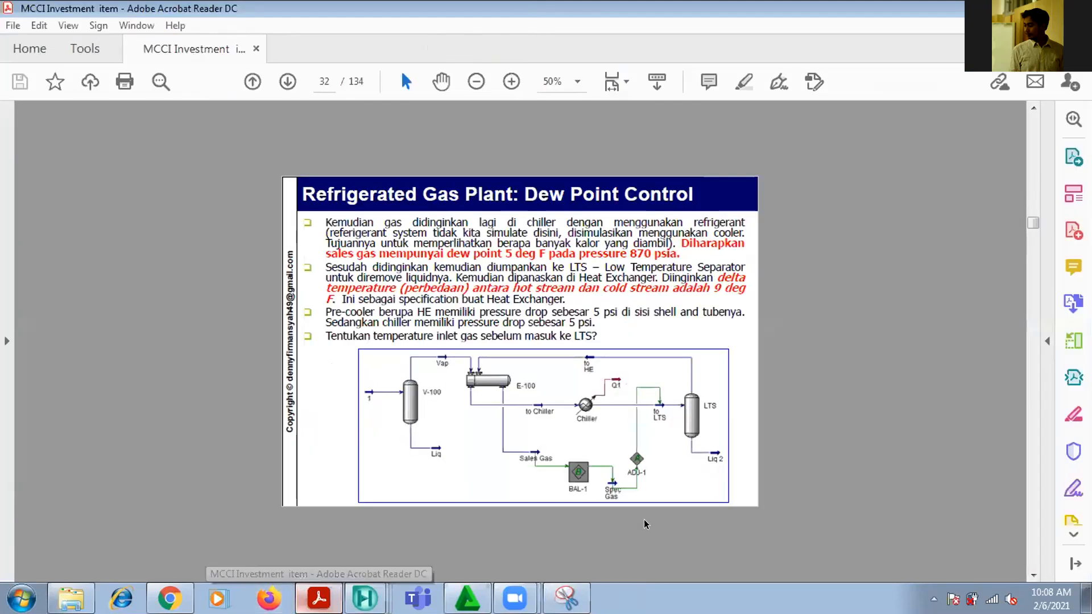
{"action": "left_click", "coordinate": [502, 79]}
{"action": "key", "text": "ctrl+0"}
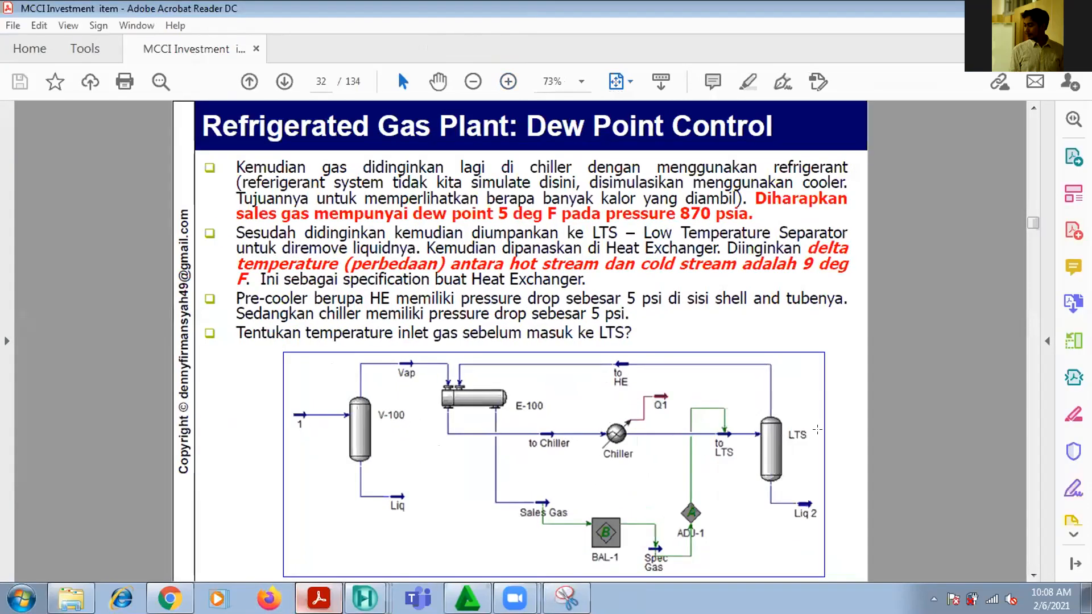
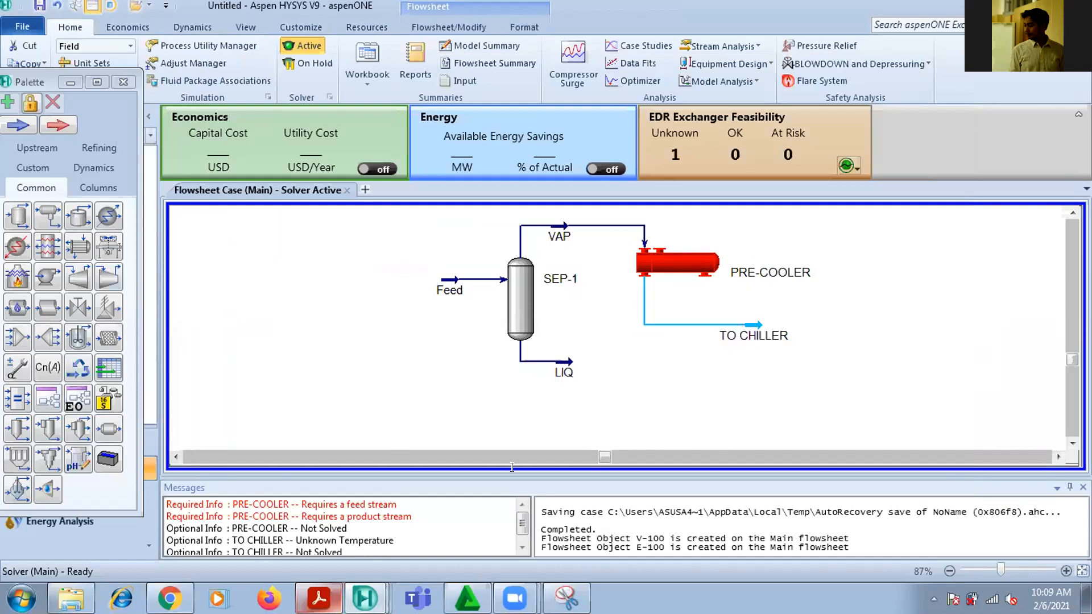
Check the PDF flow diagram and place a cooler in the flowsheet just past the TO CHILLER stream
{"action": "key", "text": "alt+Tab"}
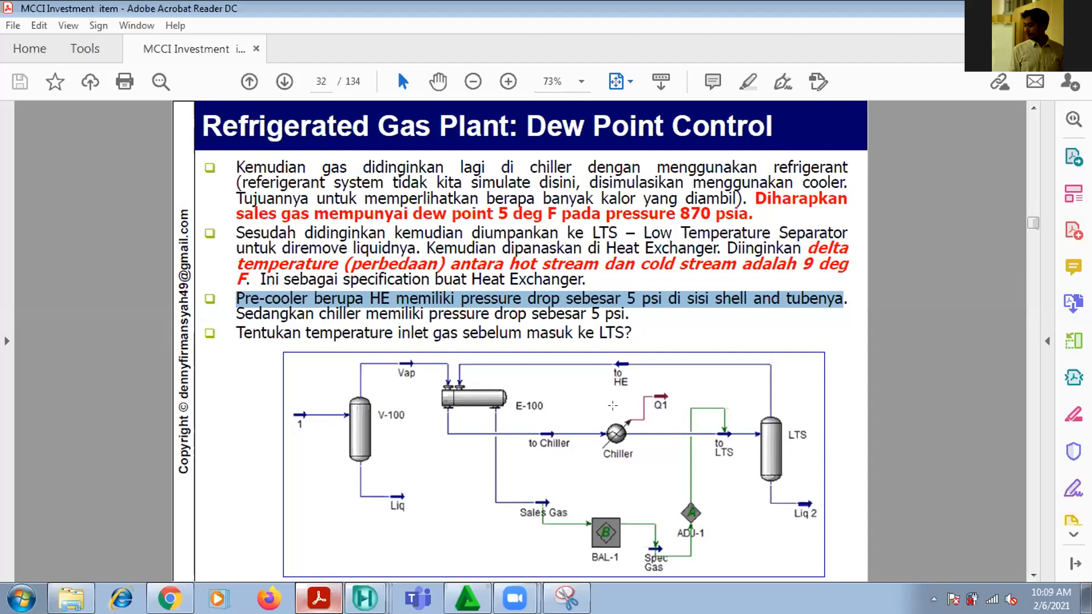
{"action": "key", "text": "alt+Tab"}
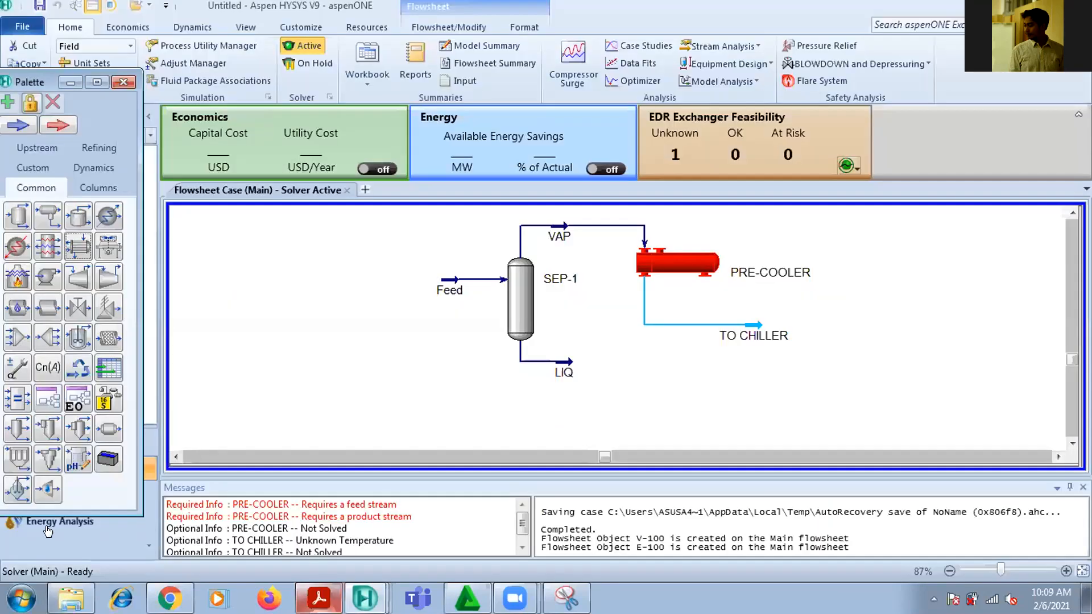
{"action": "left_click", "coordinate": [107, 222]}
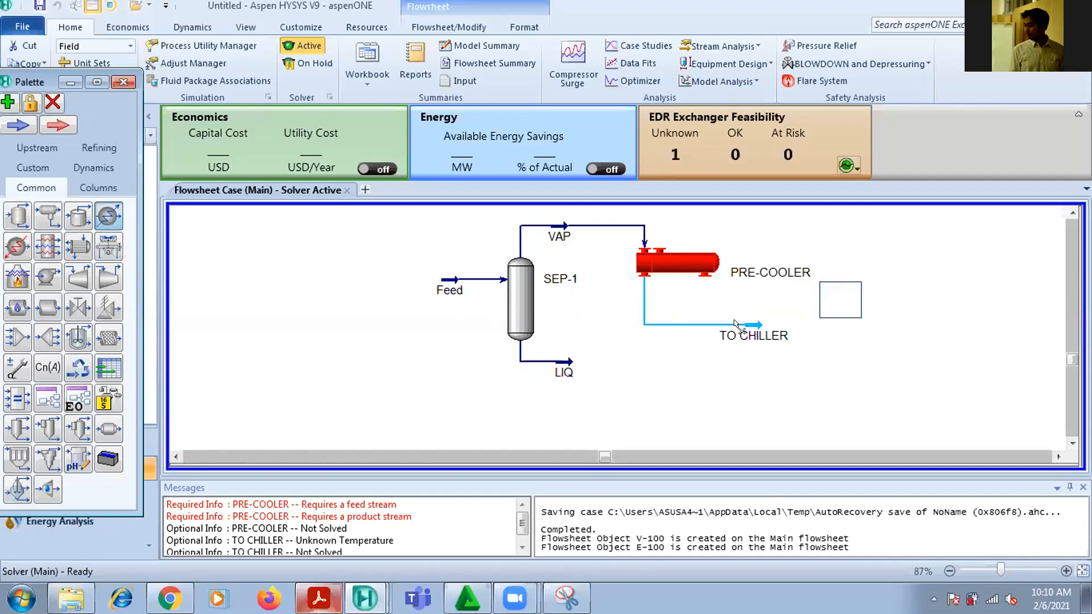
{"action": "left_click", "coordinate": [829, 340]}
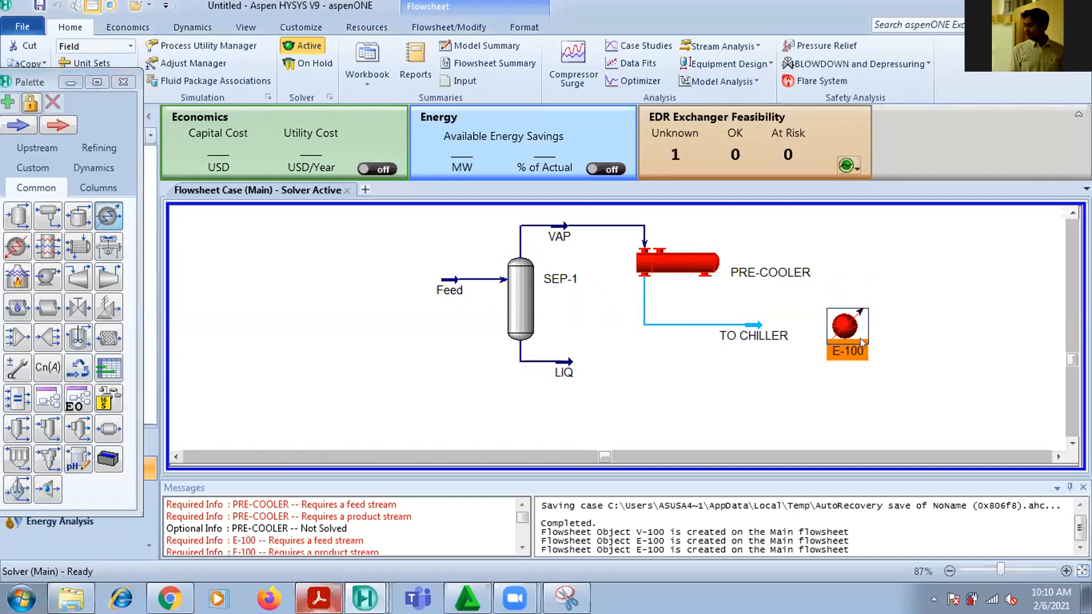
Open the new cooler's properties and name it Chiller
{"action": "double_click", "coordinate": [863, 330]}
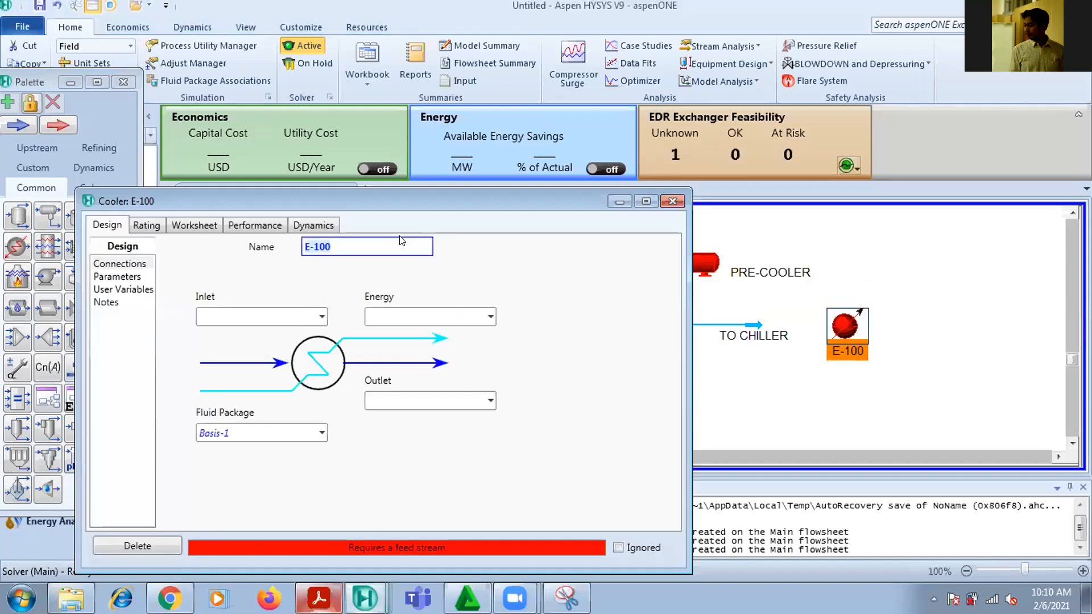
{"action": "type", "text": "cHILL"}
{"action": "key", "text": "BackSpace"}
{"action": "key", "text": "BackSpace"}
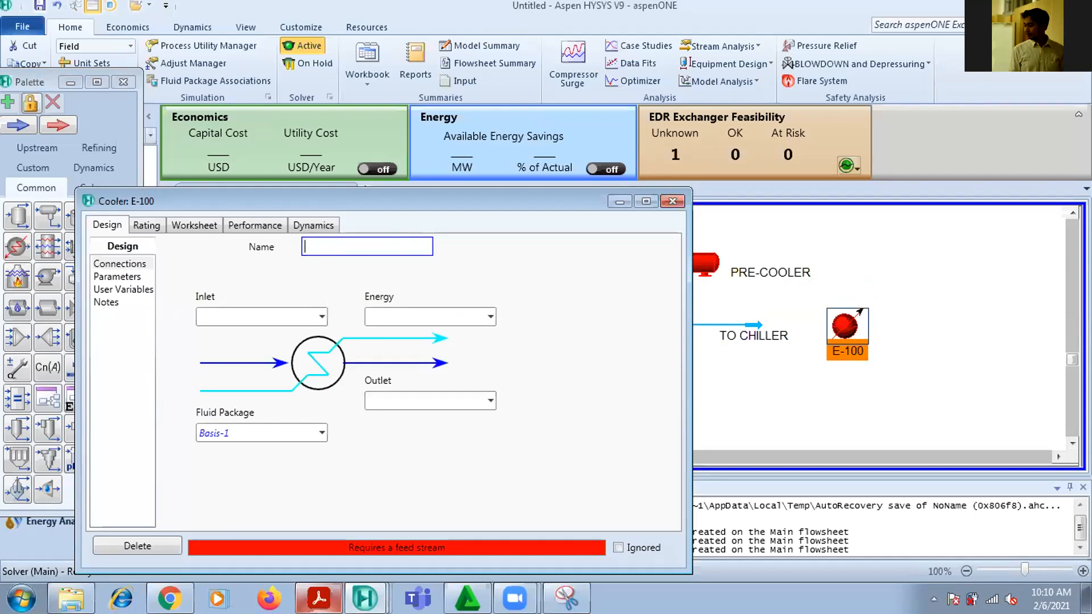
{"action": "type", "text": "Chiller"}
{"action": "key", "text": "Return"}
Connect TO CHILLER as the cooler's inlet and, after checking the PDF diagram, enter to LTS as its outlet
{"action": "left_click", "coordinate": [324, 317]}
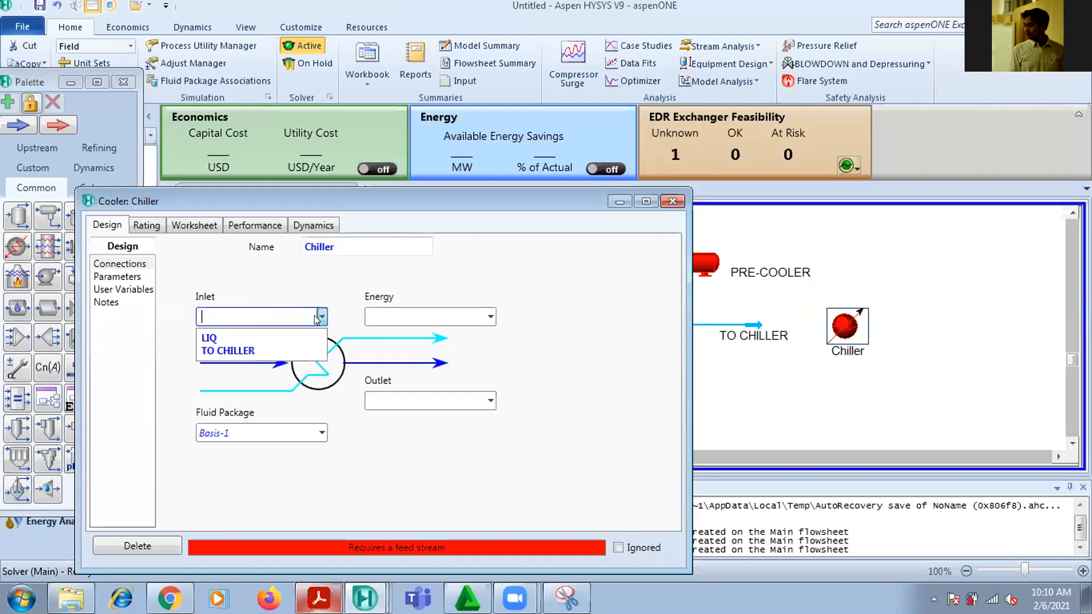
{"action": "left_click", "coordinate": [282, 345]}
{"action": "left_click", "coordinate": [456, 394]}
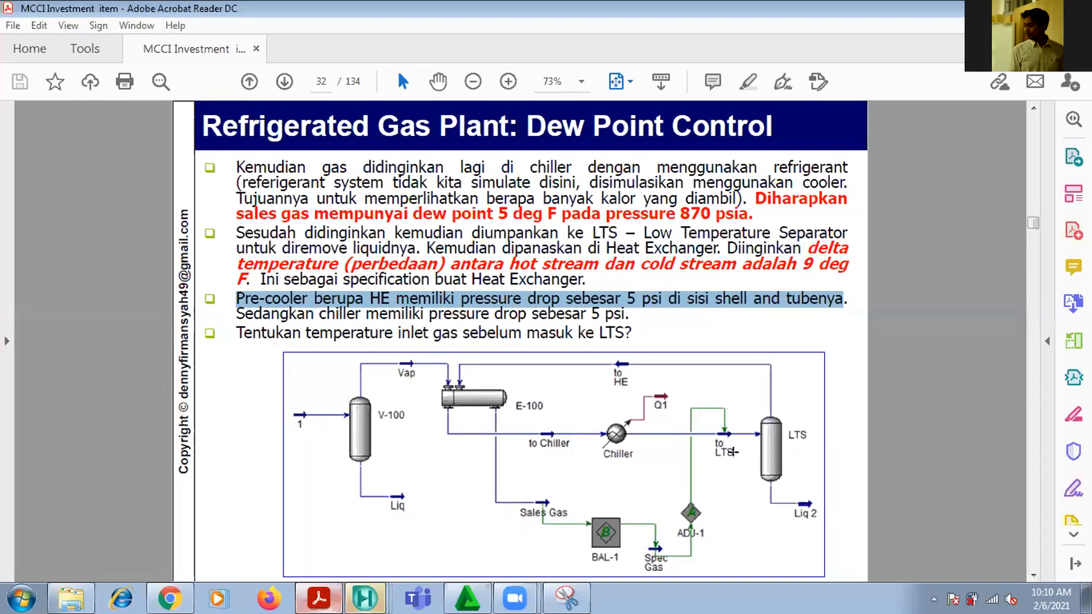
{"action": "key", "text": "alt+Tab"}
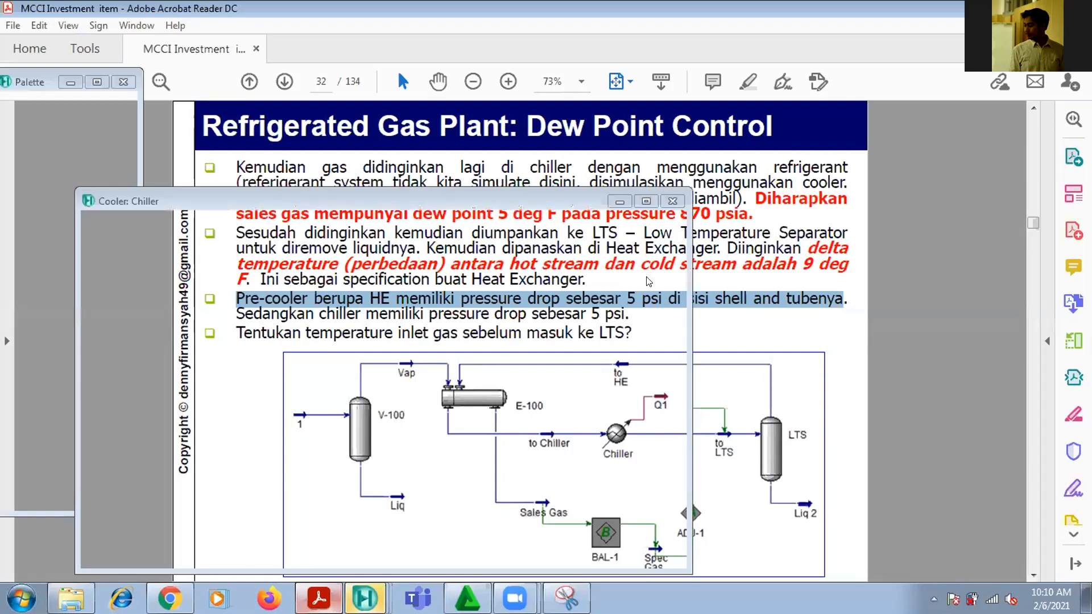
{"action": "left_click", "coordinate": [412, 393]}
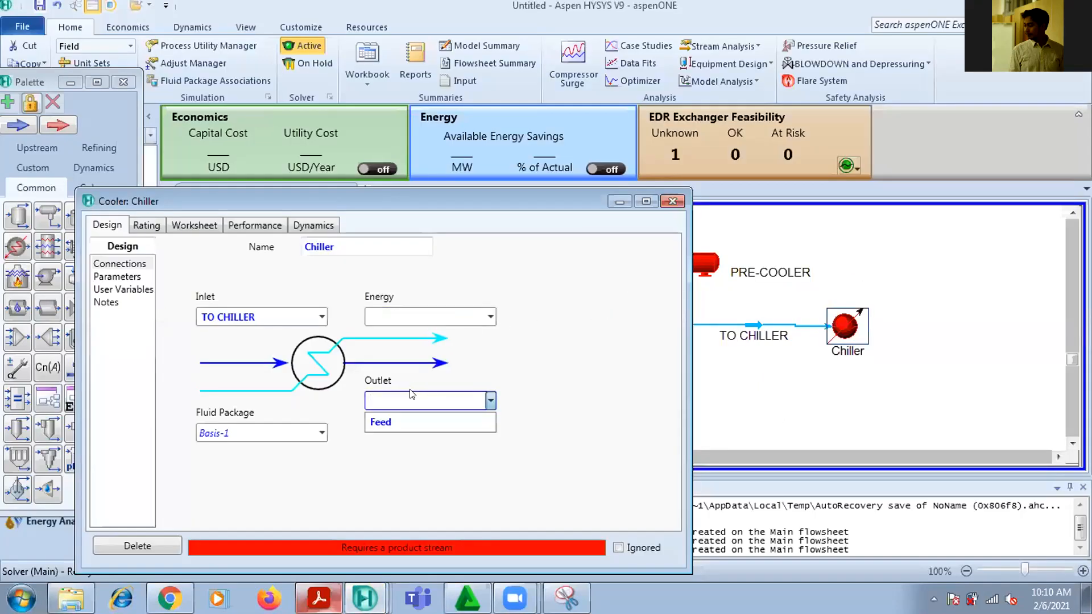
{"action": "type", "text": "to LTS"}
{"action": "key", "text": "Return"}
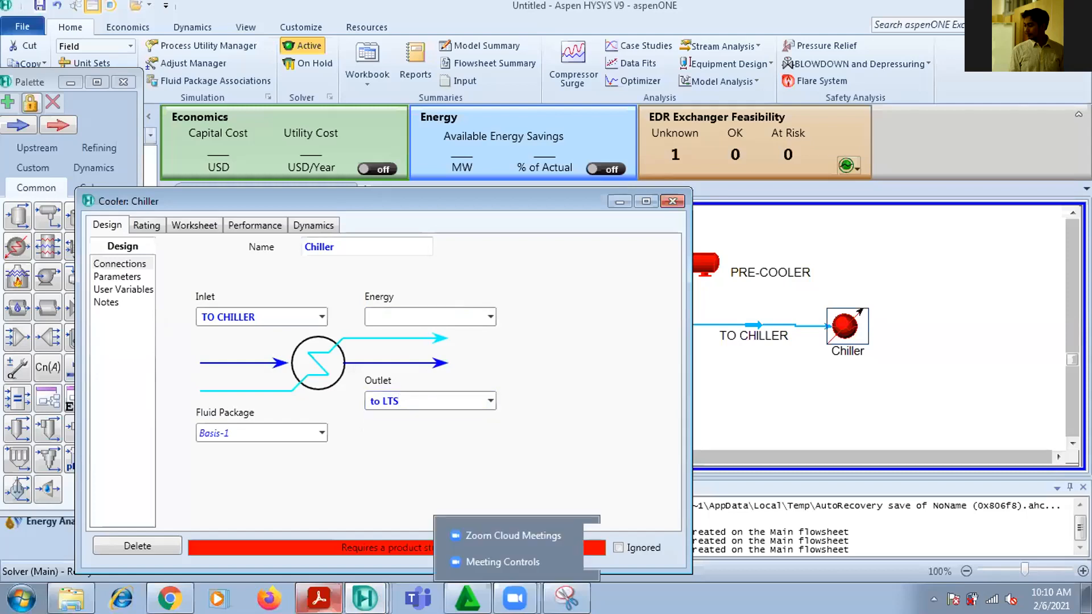
{"action": "key", "text": "Return"}
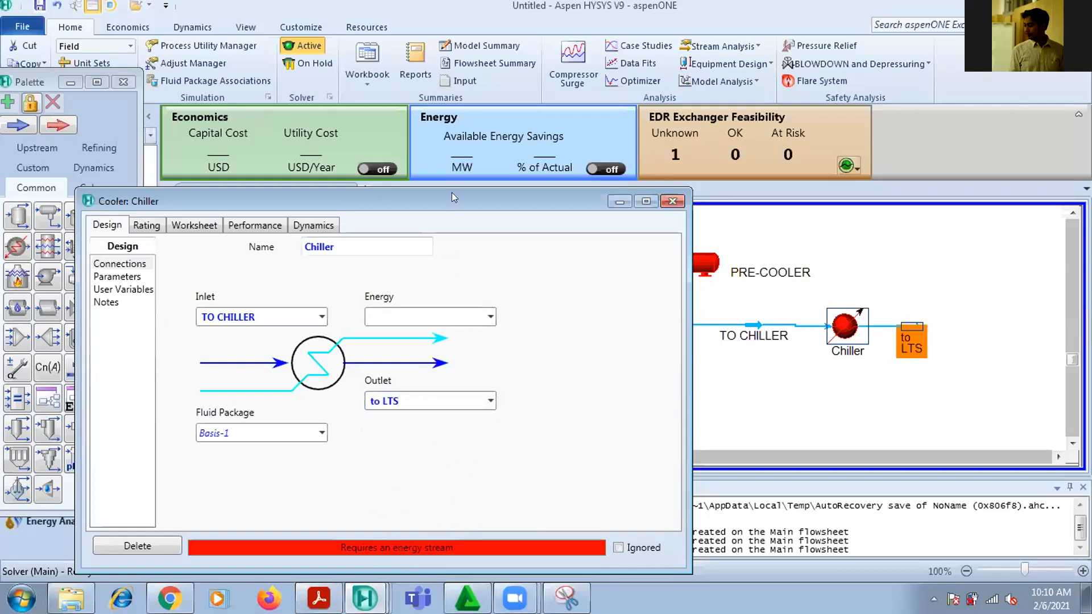
Enter Q Chiller as the cooler's energy stream and close its properties
{"action": "left_click_drag", "start_coordinate": [451, 193], "coordinate": [451, 132]}
{"action": "left_click", "coordinate": [379, 253]}
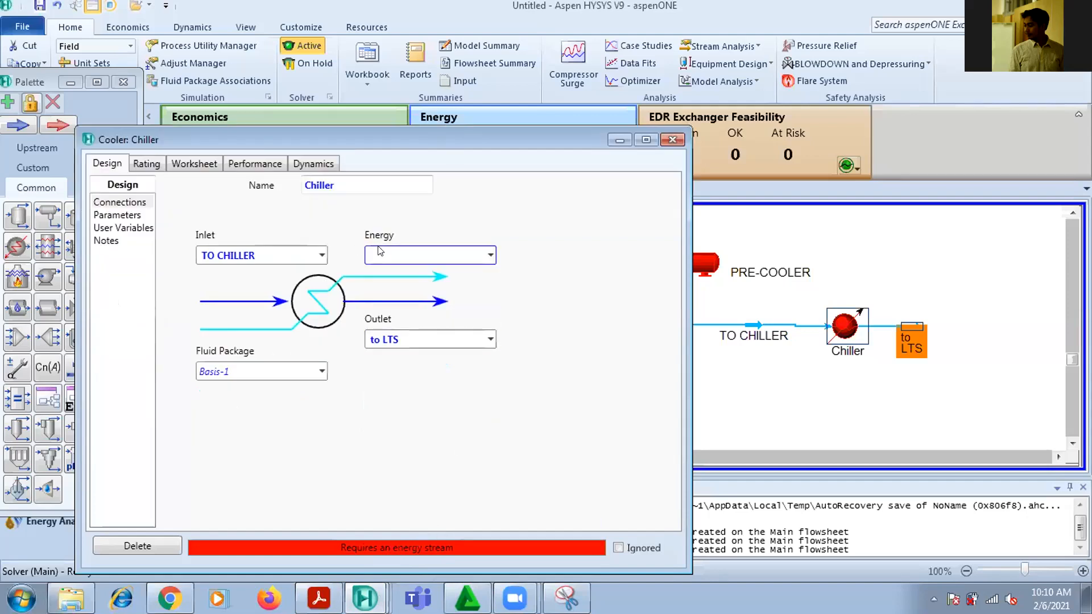
{"action": "type", "text": "q"}
{"action": "key", "text": "BackSpace"}
{"action": "type", "text": "Q Chiller"}
{"action": "key", "text": "Return"}
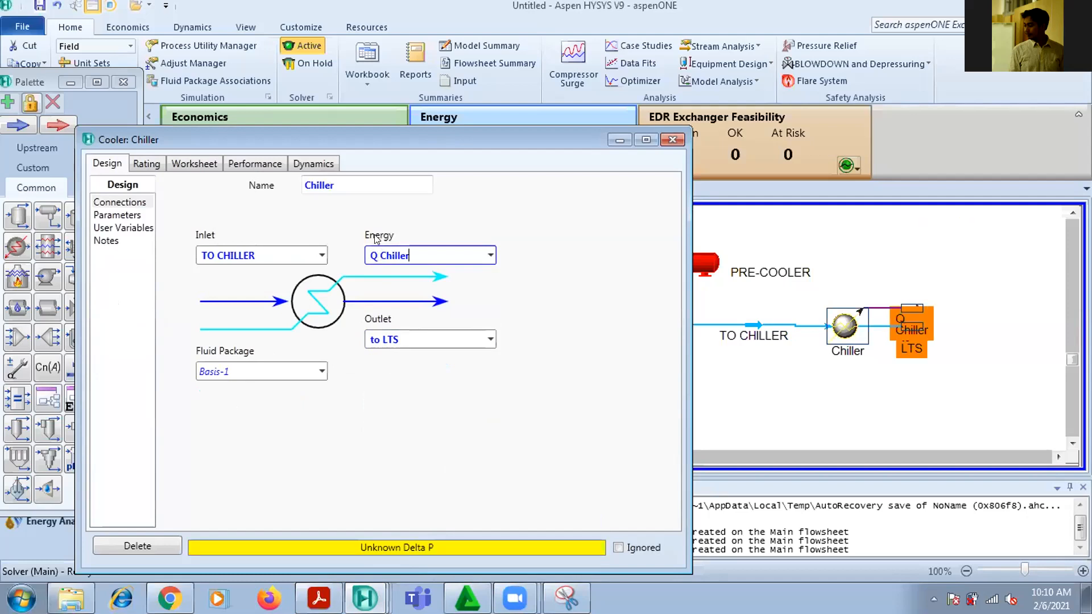
{"action": "left_click", "coordinate": [672, 139]}
Rearrange the Chiller with its Q Chiller and to LTS streams so that the symbols and labels no longer overlap
{"action": "left_click_drag", "start_coordinate": [887, 324], "coordinate": [865, 311]}
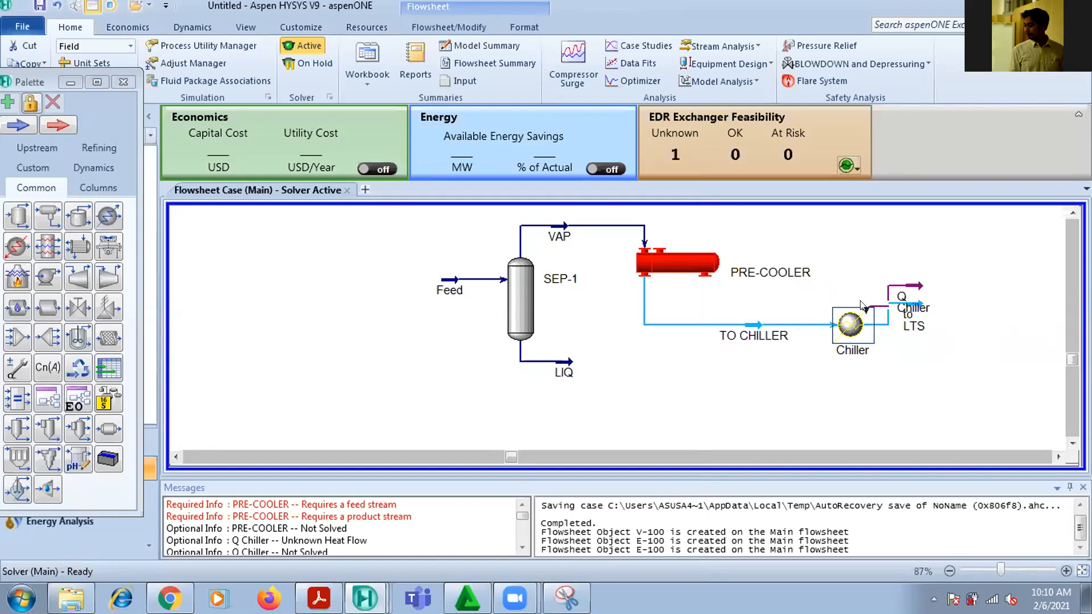
{"action": "left_click", "coordinate": [992, 336]}
{"action": "left_click_drag", "start_coordinate": [911, 283], "coordinate": [913, 264]}
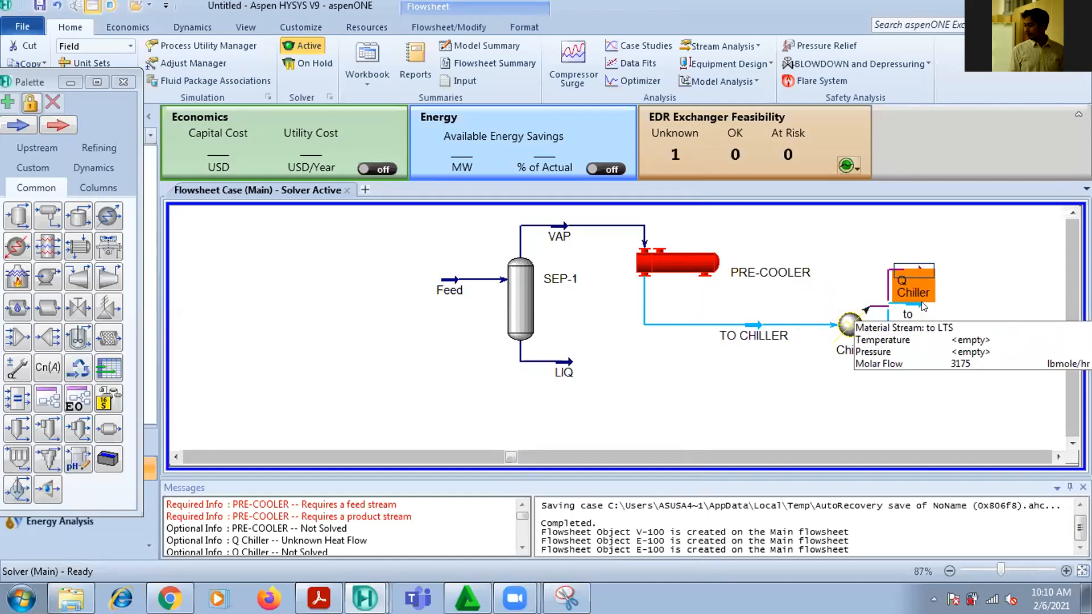
{"action": "left_click_drag", "start_coordinate": [907, 323], "coordinate": [948, 320]}
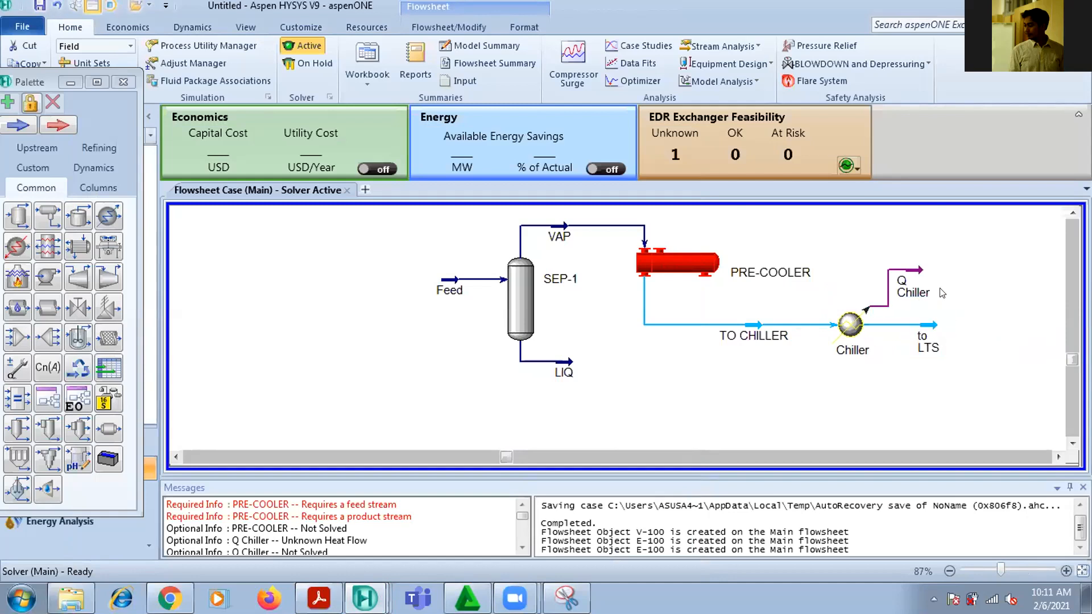
Look up the chiller's pressure drop in the PDF, set its Delta P to 5 psi, and shift the Q Chiller stream slightly outward
{"action": "left_click", "coordinate": [853, 320]}
{"action": "double_click", "coordinate": [852, 320]}
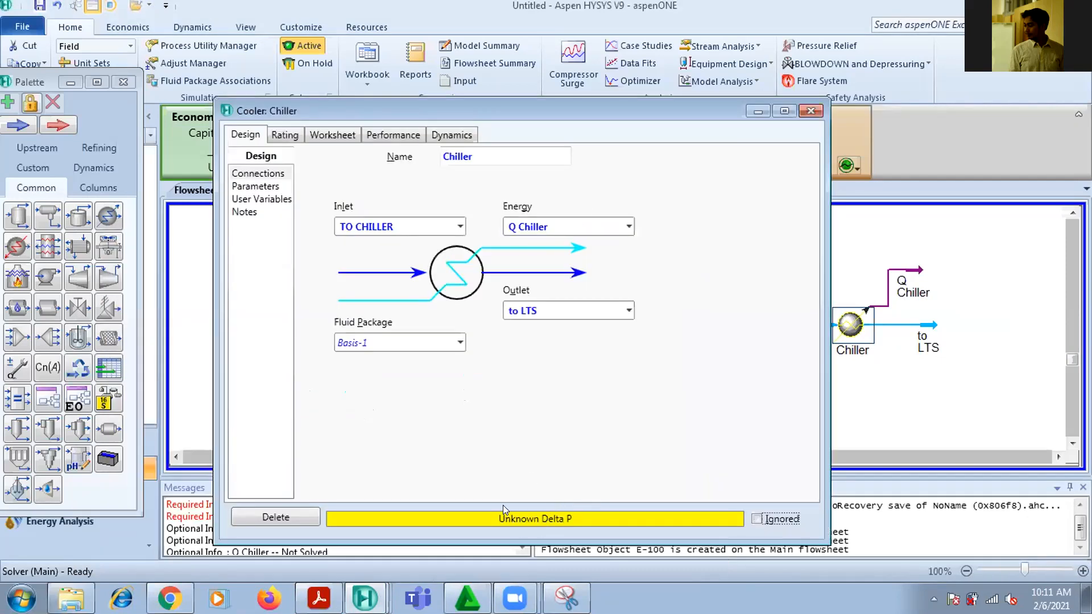
{"action": "left_click", "coordinate": [319, 599]}
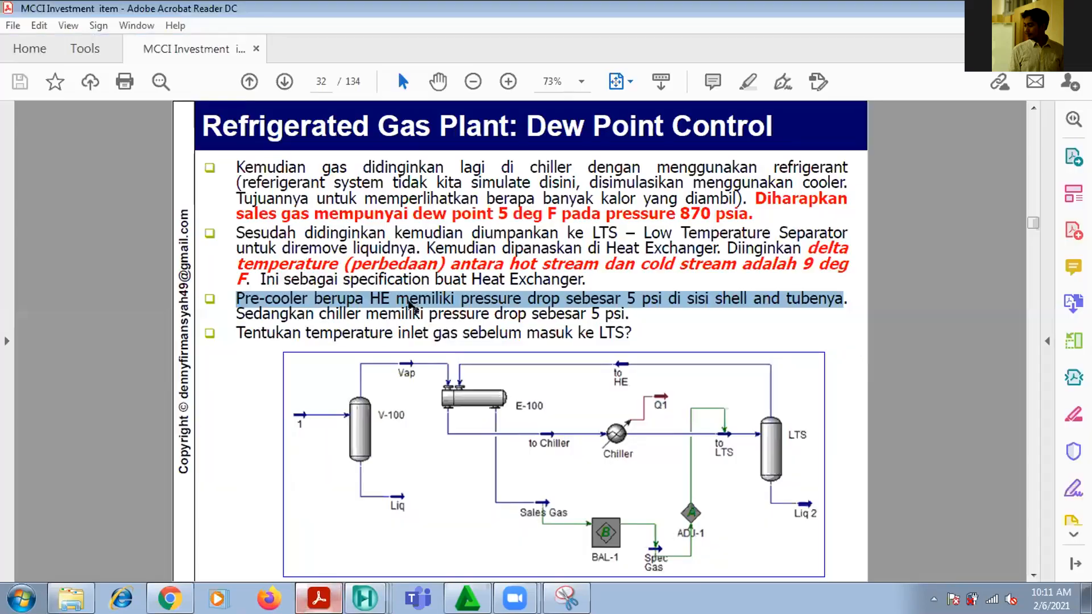
{"action": "left_click_drag", "start_coordinate": [357, 314], "coordinate": [629, 314]}
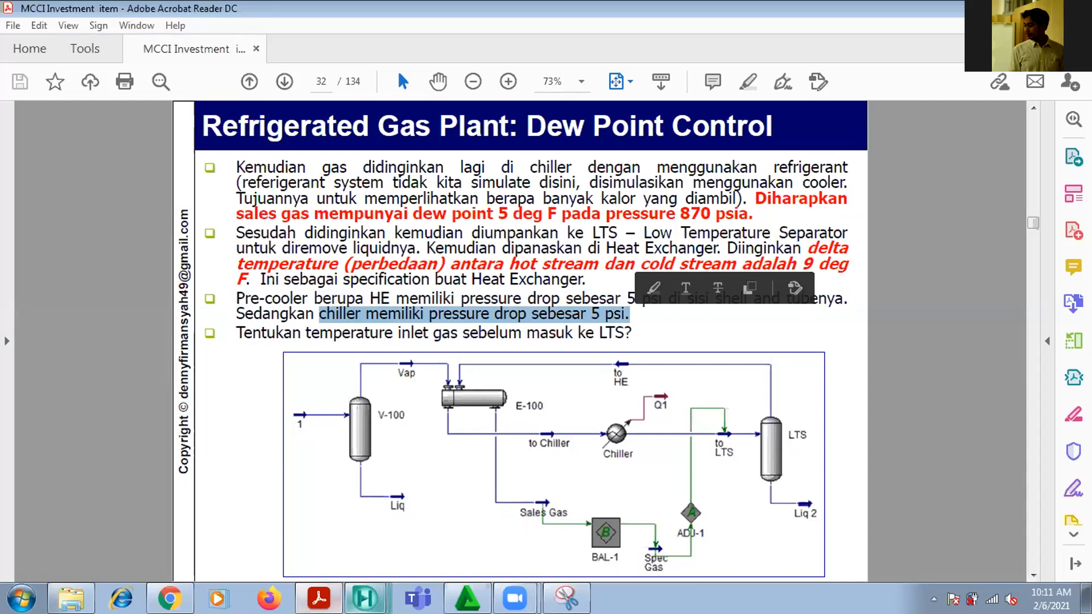
{"action": "left_click", "coordinate": [364, 599]}
{"action": "left_click", "coordinate": [349, 562]}
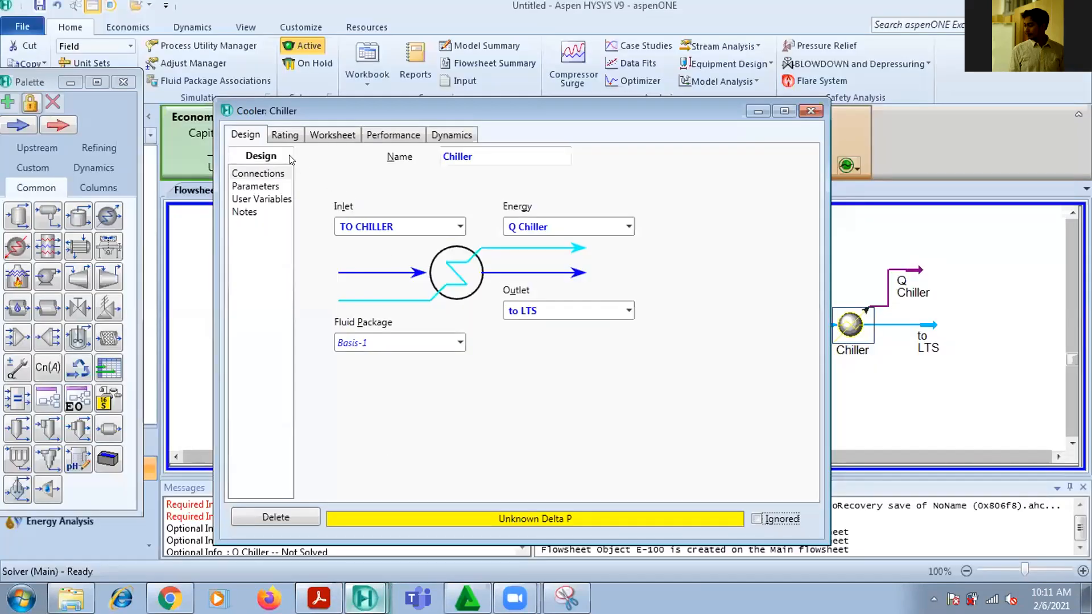
{"action": "left_click", "coordinate": [261, 187]}
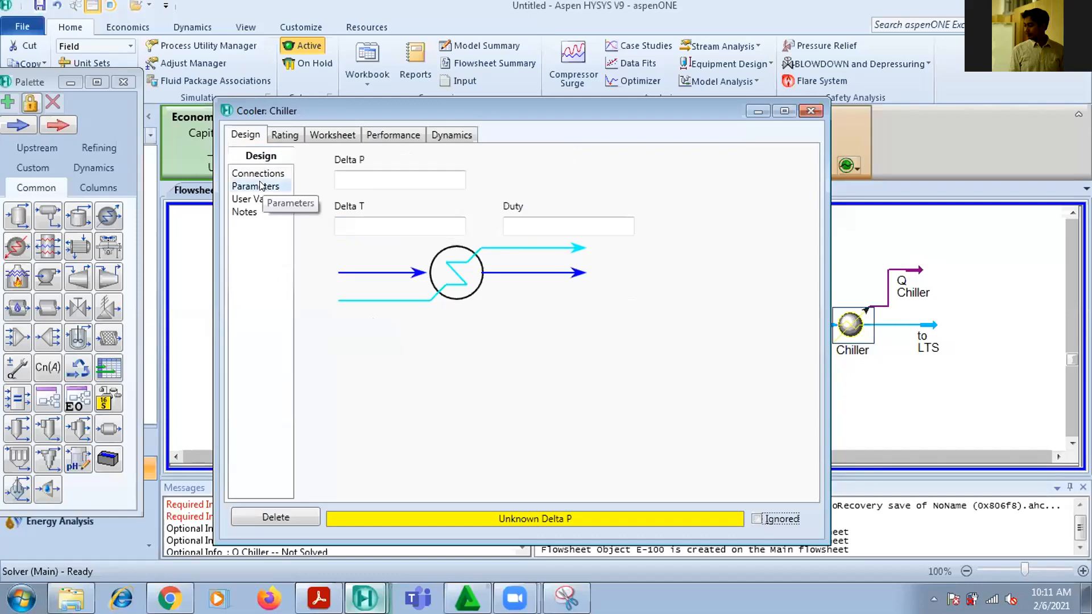
{"action": "left_click", "coordinate": [339, 180]}
{"action": "type", "text": "5"}
{"action": "key", "text": "Return"}
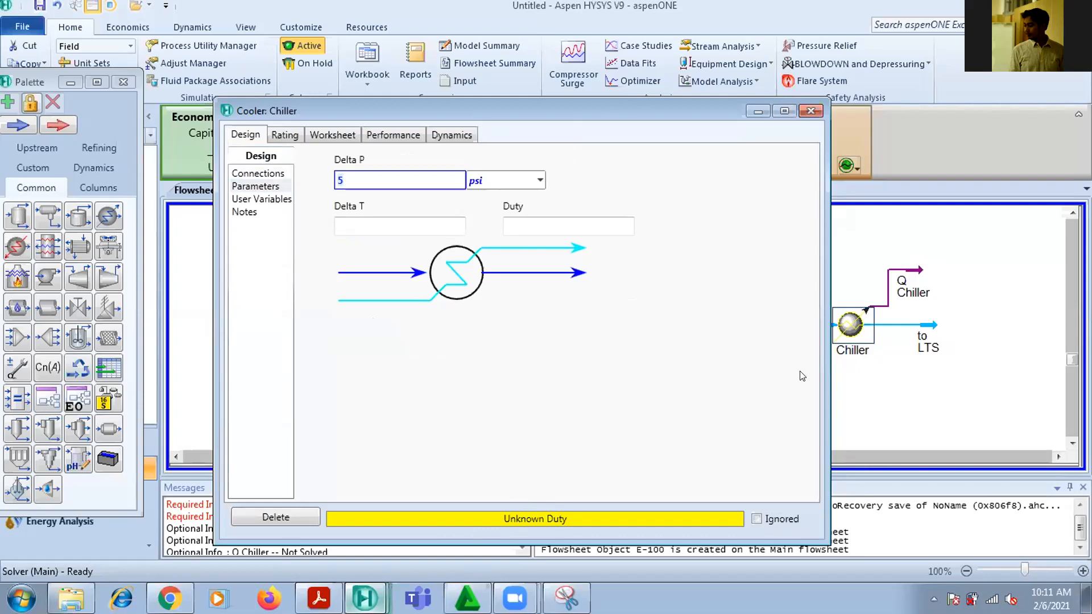
{"action": "left_click", "coordinate": [811, 111]}
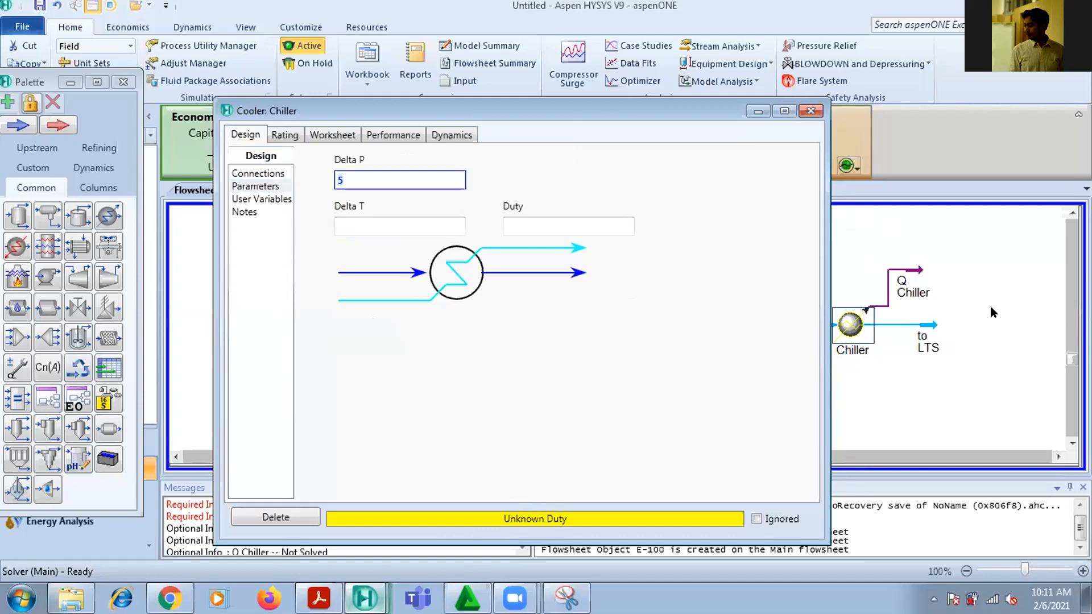
{"action": "left_click", "coordinate": [810, 110]}
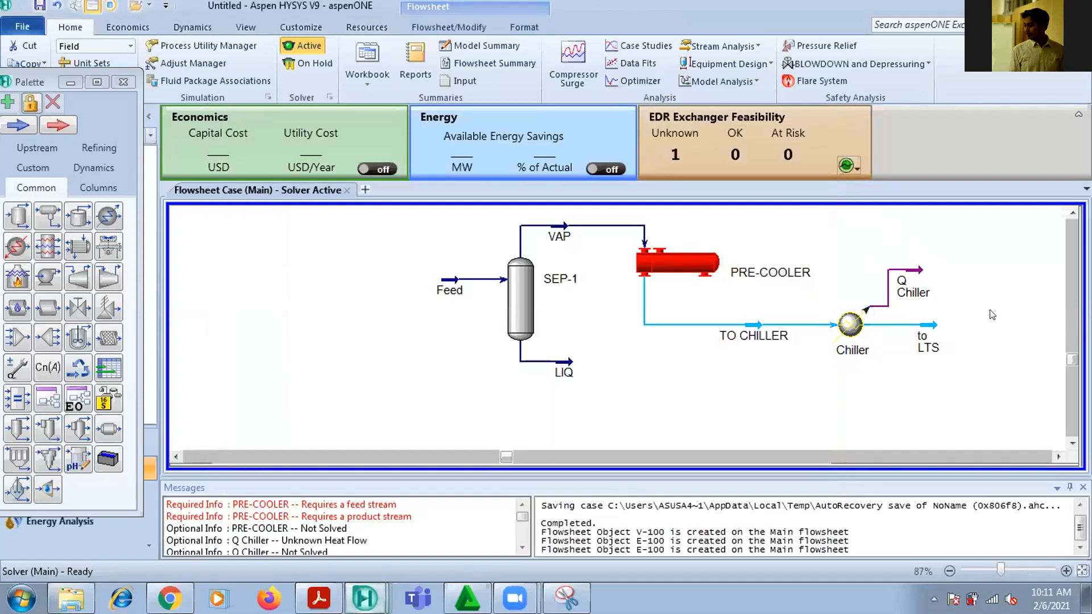
{"action": "left_click_drag", "start_coordinate": [916, 274], "coordinate": [926, 275]}
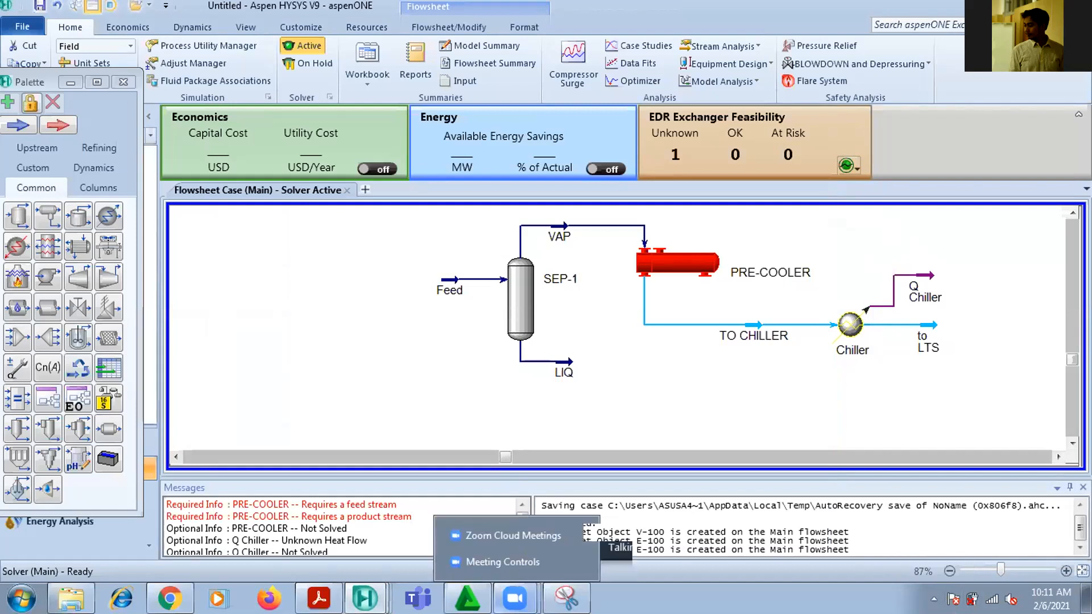
Locate the to LTS stream in the PDF diagram and set its temperature to 10 F in the flowsheet
{"action": "mouse_move", "coordinate": [354, 586]}
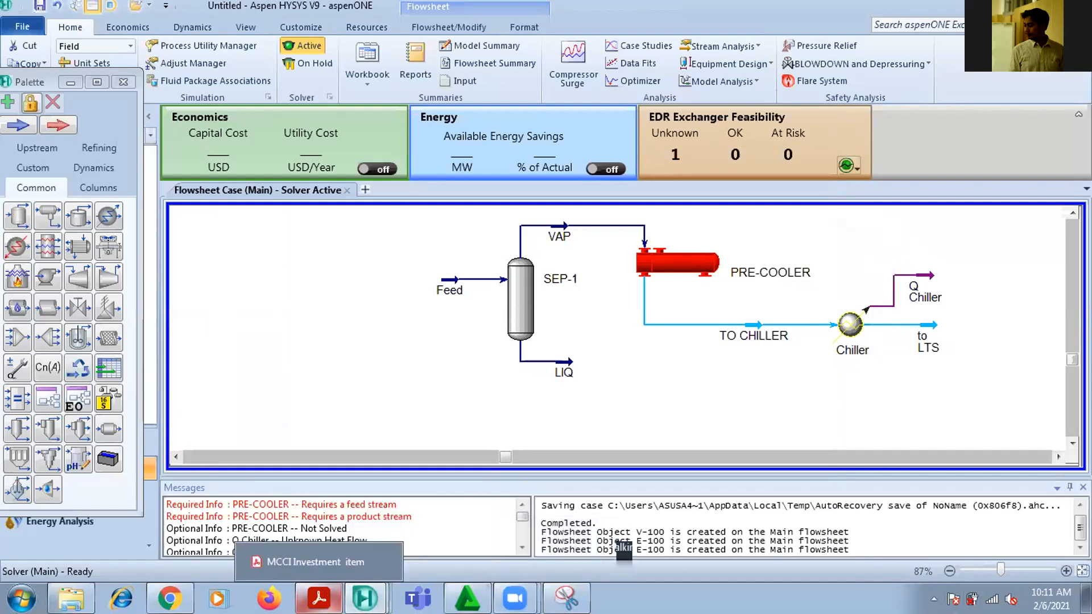
{"action": "left_click", "coordinate": [319, 598]}
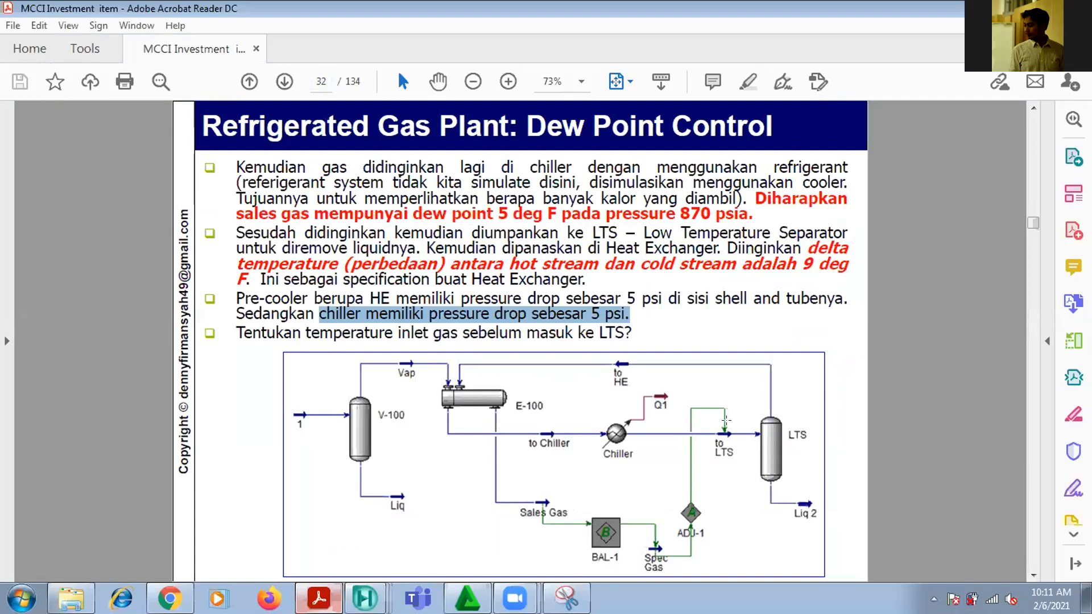
{"action": "left_click_drag", "start_coordinate": [699, 419], "coordinate": [746, 466]}
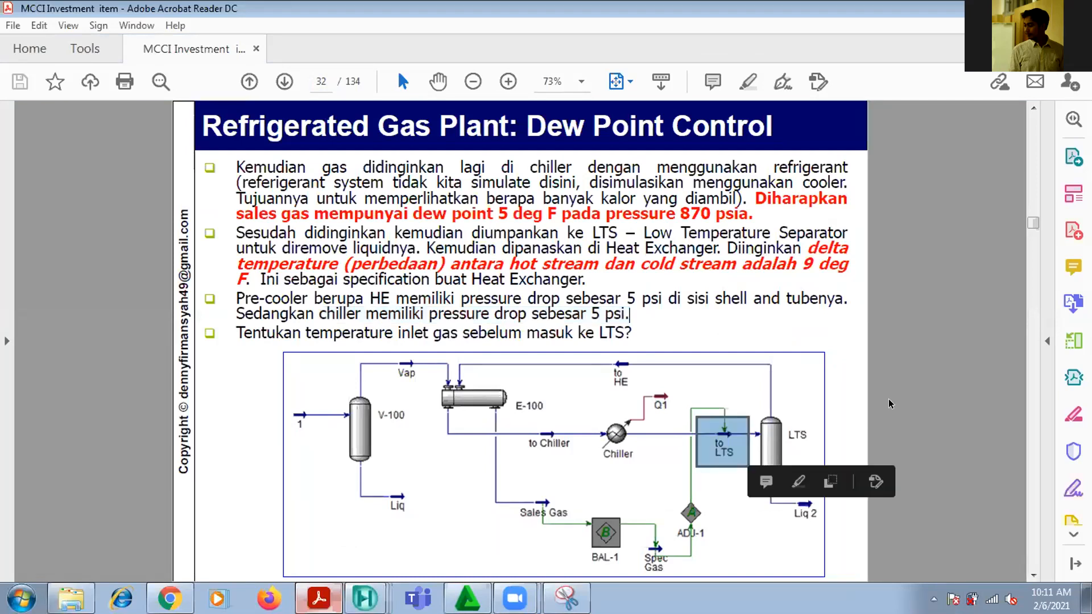
{"action": "left_click", "coordinate": [920, 367]}
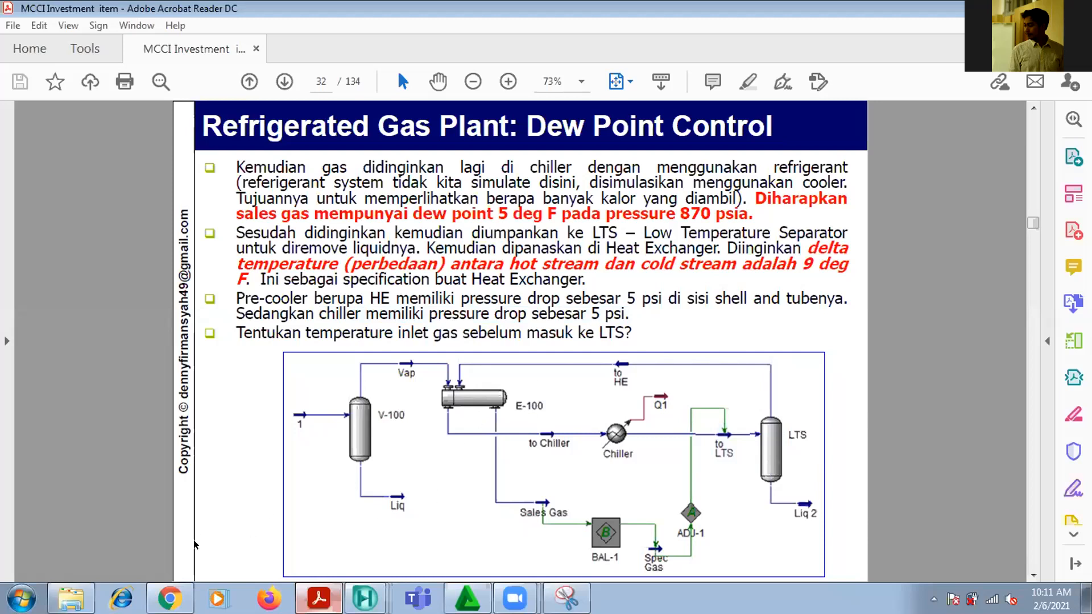
{"action": "left_click", "coordinate": [365, 598]}
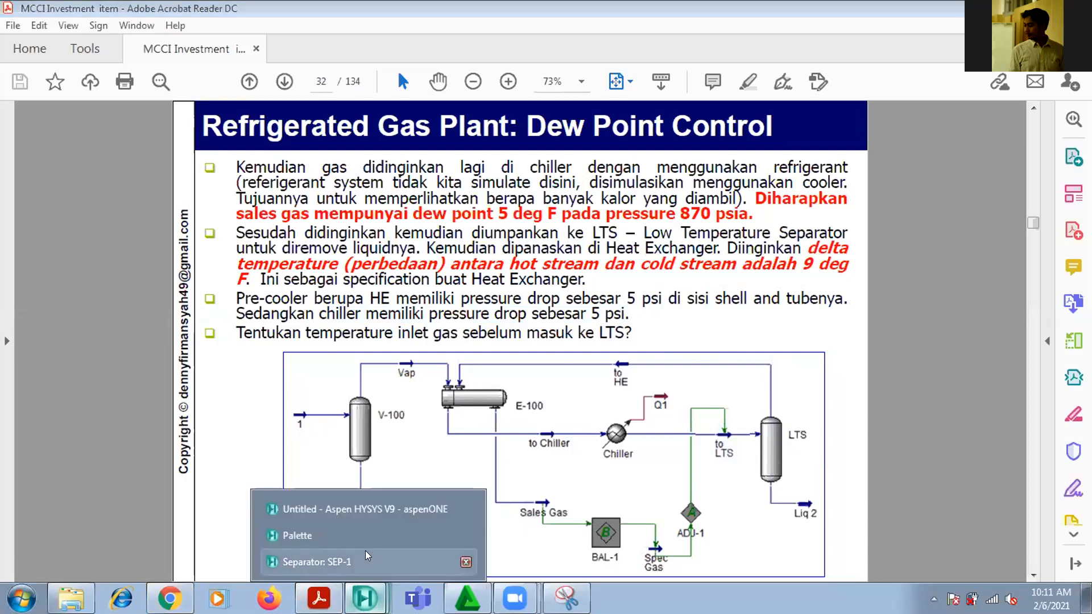
{"action": "left_click", "coordinate": [365, 503]}
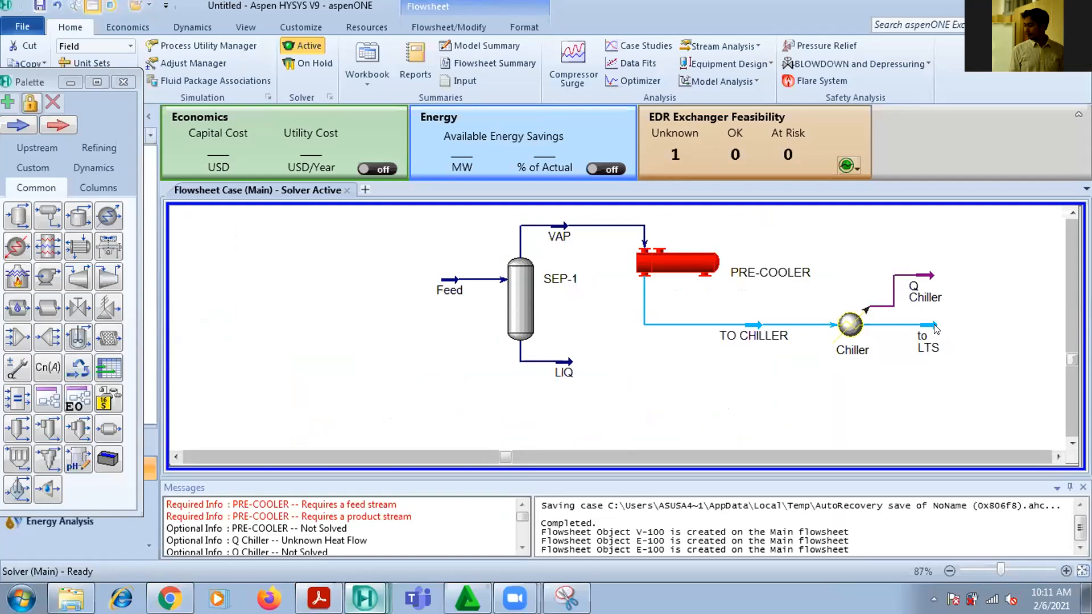
{"action": "double_click", "coordinate": [928, 346]}
{"action": "left_click", "coordinate": [405, 212]}
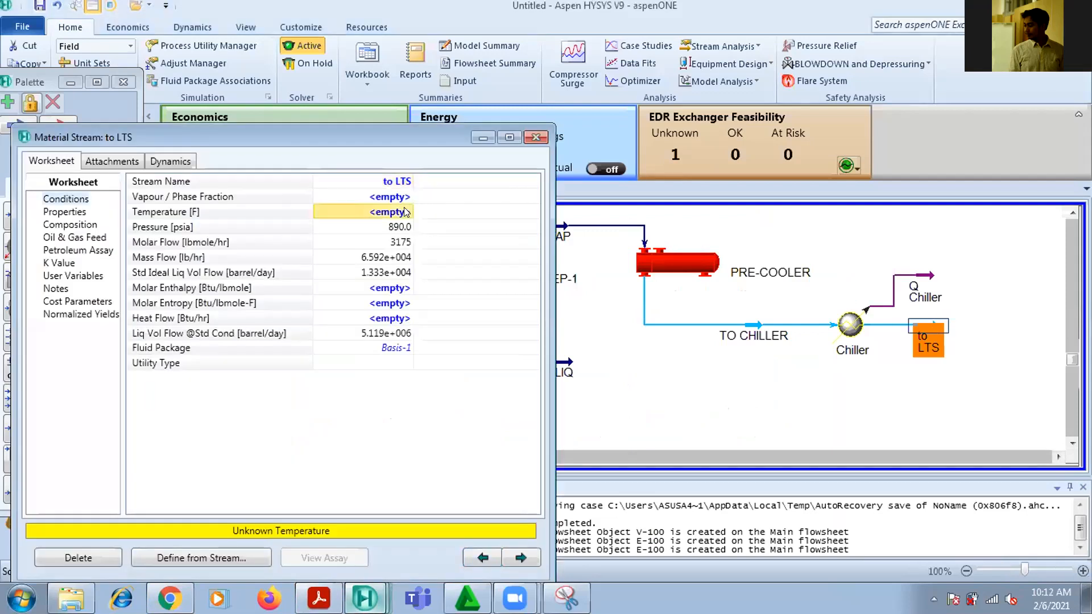
{"action": "type", "text": "10"}
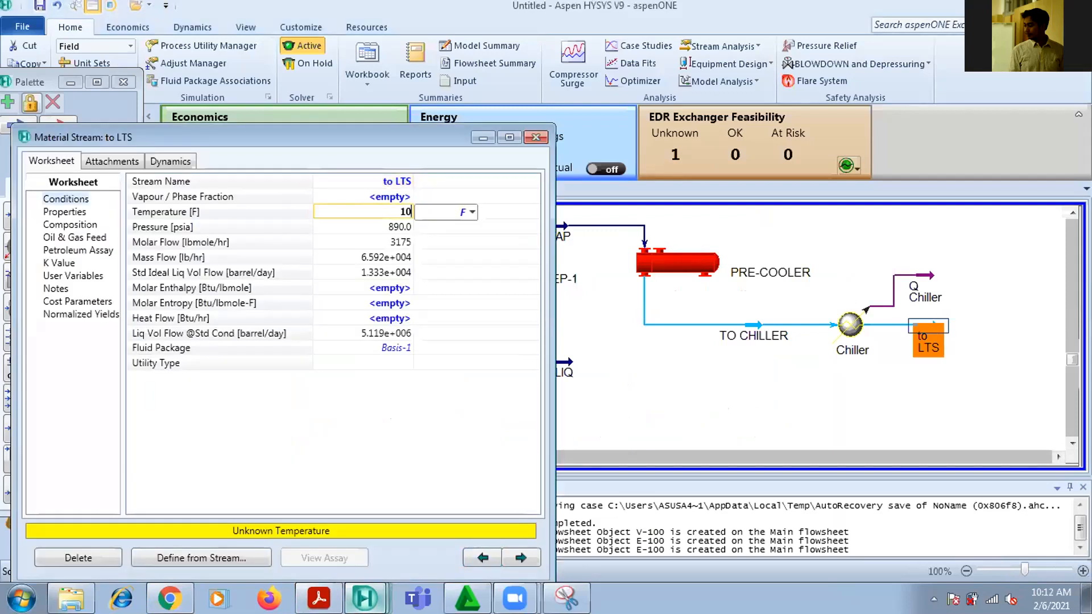
{"action": "key", "text": "Return"}
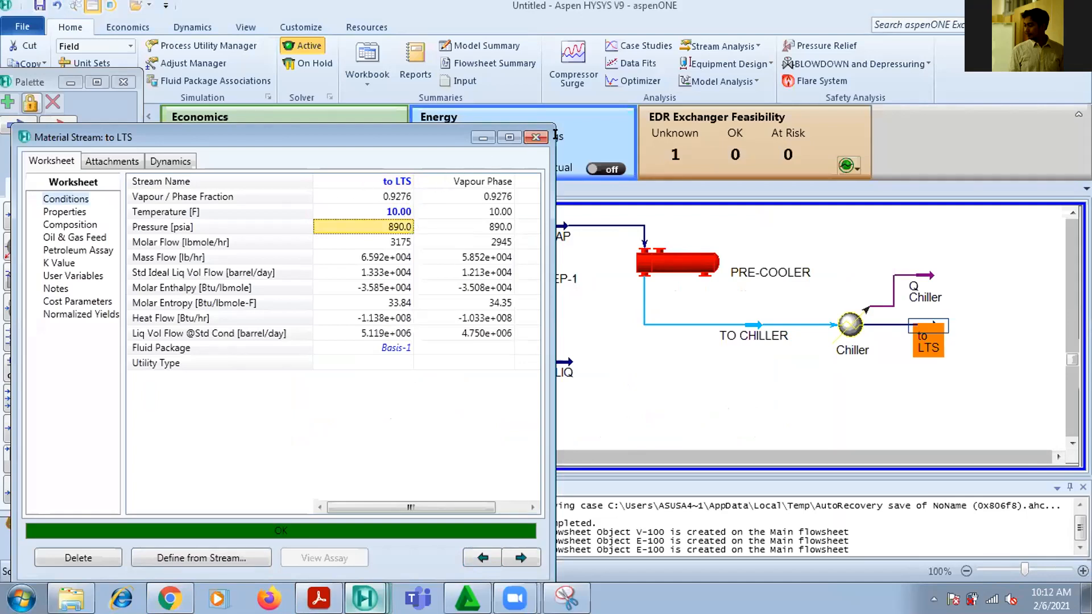
Close the to LTS stream properties, add a separator after the Chiller and name it LTS
{"action": "left_click", "coordinate": [535, 137]}
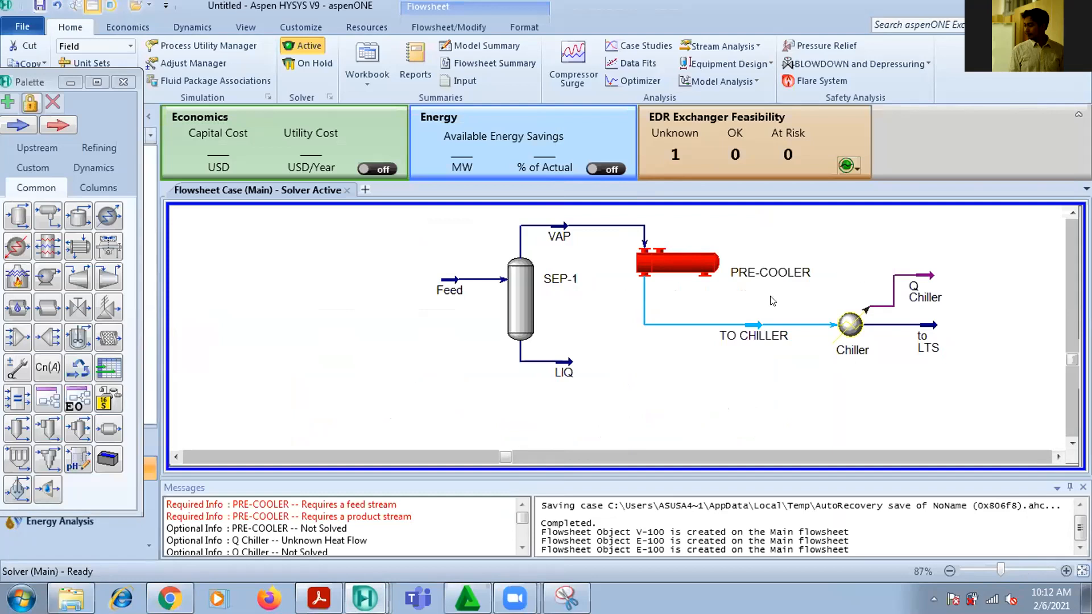
{"action": "left_click_drag", "start_coordinate": [8, 223], "coordinate": [977, 373]}
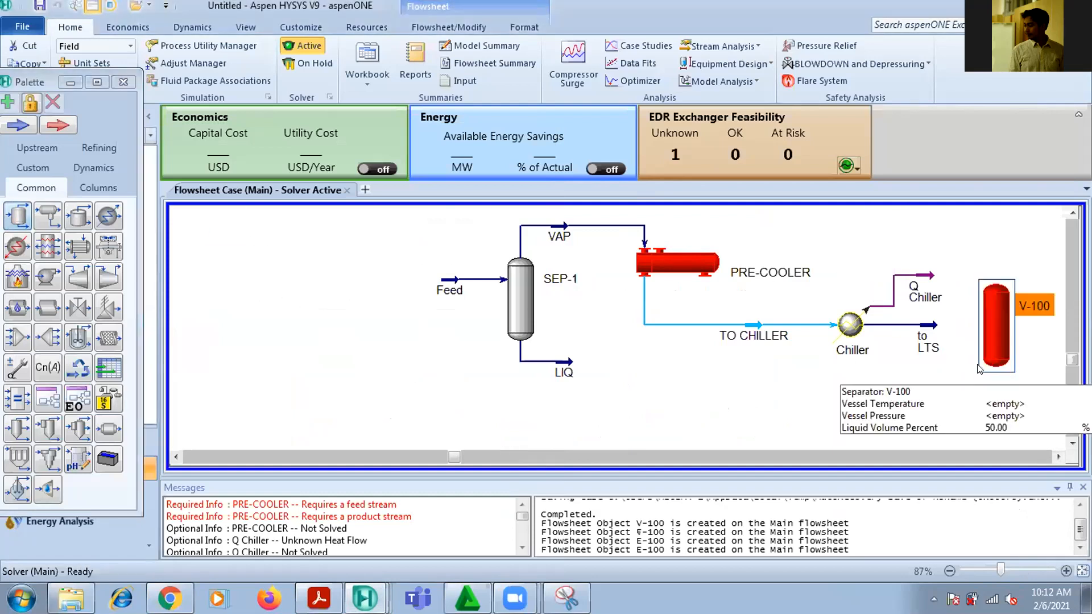
{"action": "double_click", "coordinate": [989, 333]}
{"action": "left_click", "coordinate": [359, 215]}
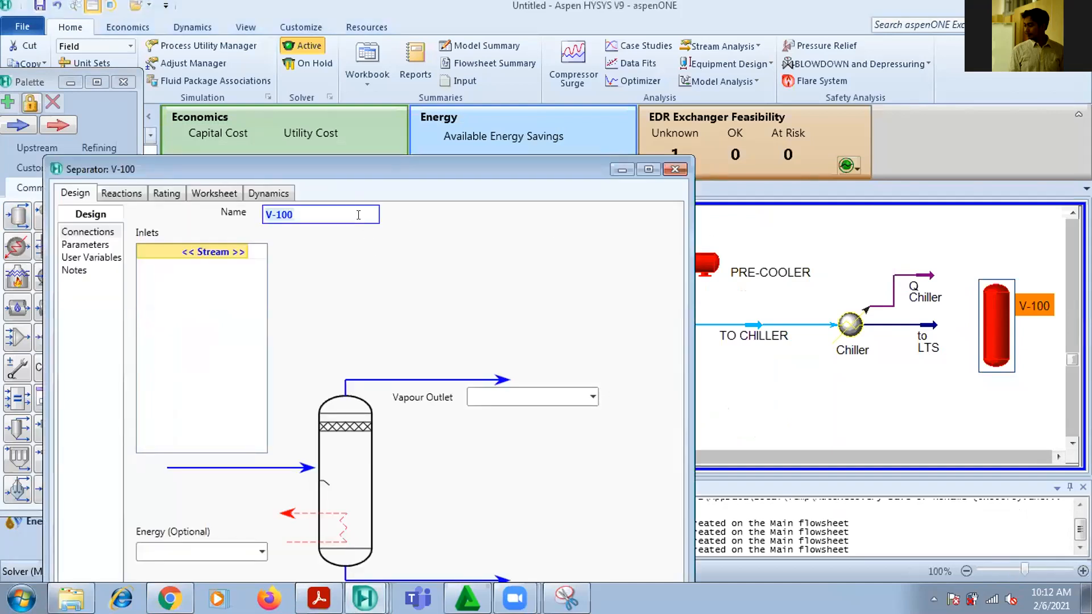
{"action": "type", "text": "LTS"}
{"action": "left_click", "coordinate": [804, 399]}
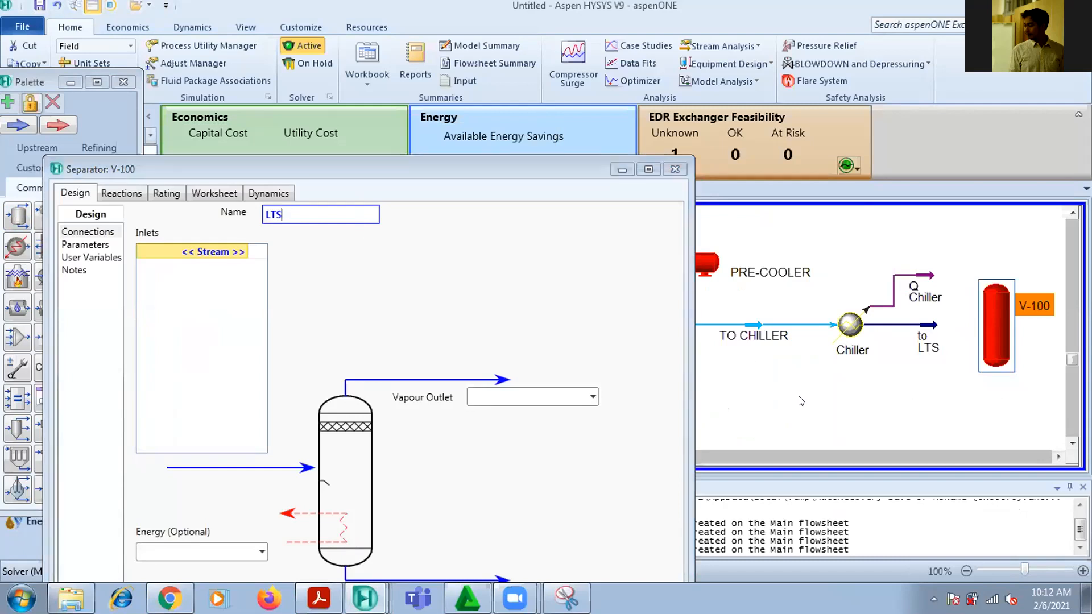
Connect the to LTS stream as the inlet of the LTS separator
{"action": "left_click", "coordinate": [239, 251]}
{"action": "left_click", "coordinate": [228, 286]}
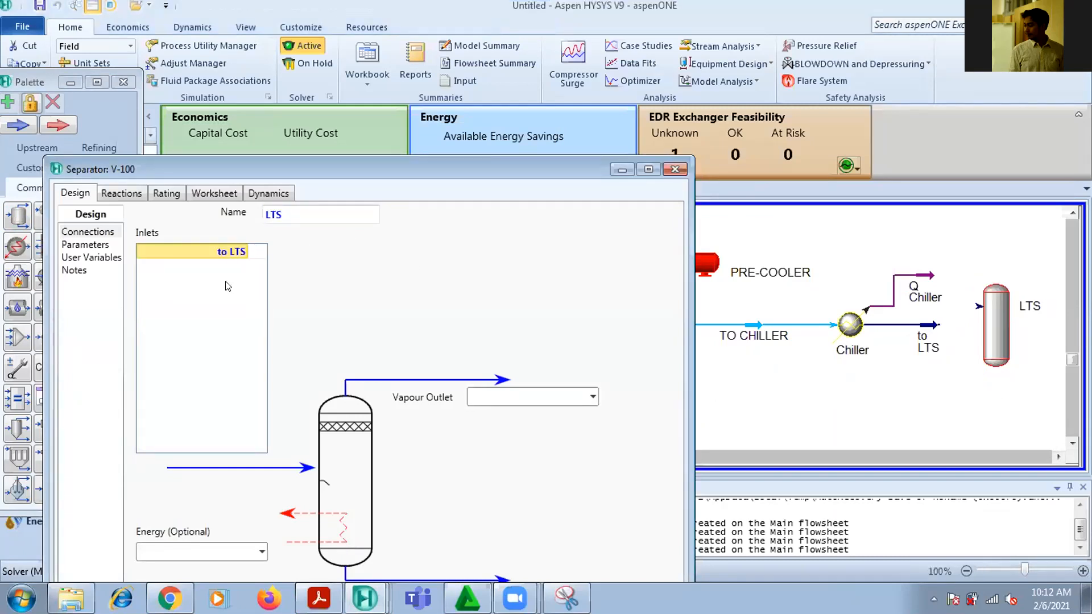
{"action": "left_click", "coordinate": [992, 345]}
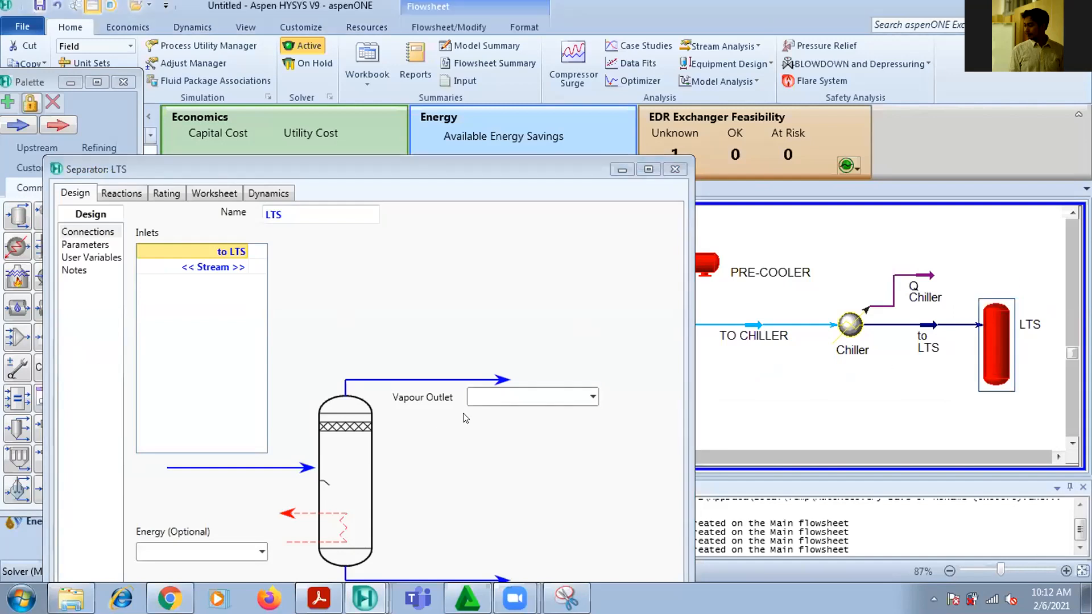
Create LIQ-1 as the liquid outlet stream of the LTS separator
{"action": "left_click", "coordinate": [471, 395]}
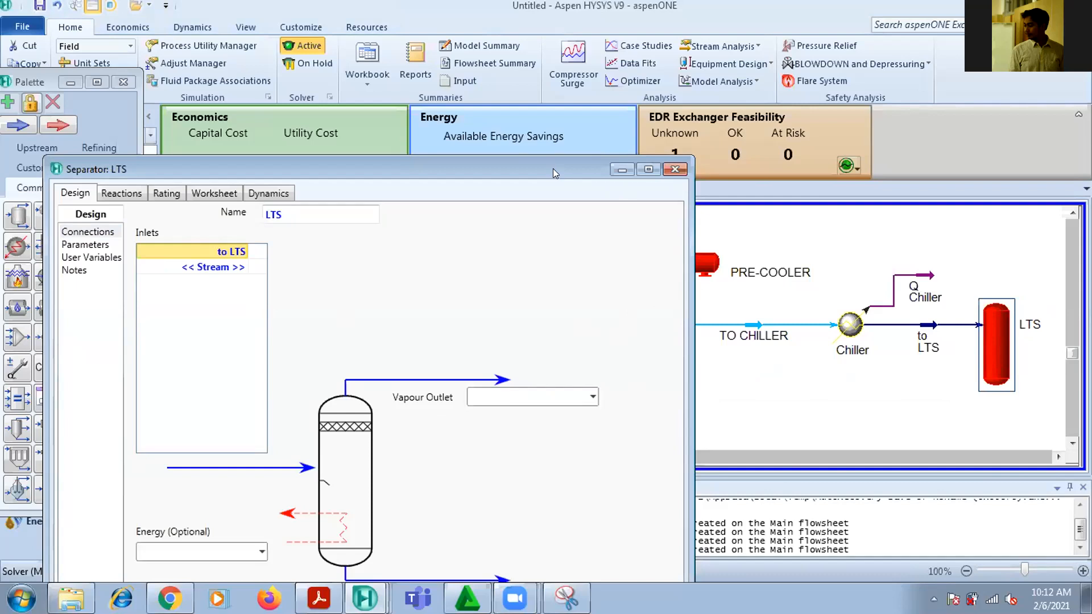
{"action": "left_click_drag", "start_coordinate": [553, 169], "coordinate": [614, 14]}
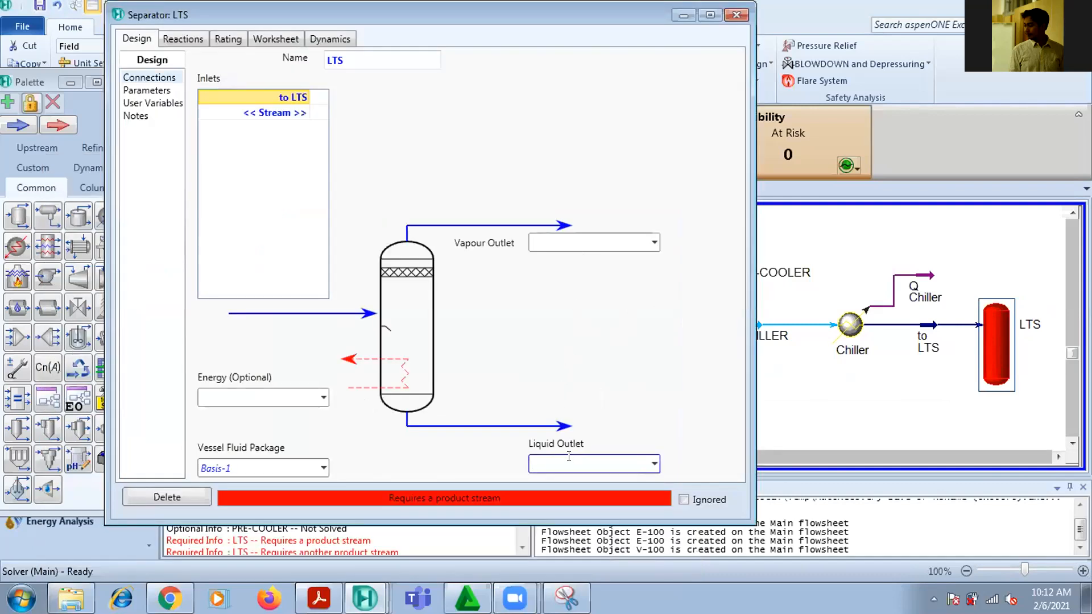
{"action": "type", "text": "liq"}
{"action": "key", "text": "BackSpace"}
{"action": "key", "text": "BackSpace"}
{"action": "type", "text": "LIQ-1"}
{"action": "key", "text": "Return"}
Create TO PRE-COOLER as the vapour outlet stream of the LTS separator and close its properties
{"action": "left_click", "coordinate": [561, 239]}
{"action": "type", "text": "T"}
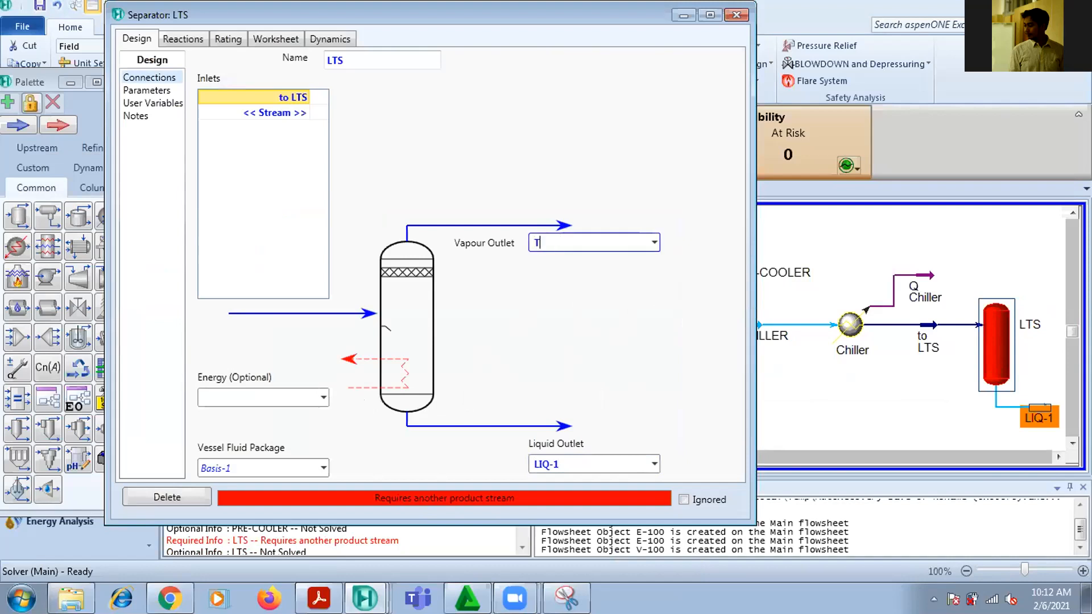
{"action": "type", "text": "O PREE"}
{"action": "key", "text": "BackSpace"}
{"action": "type", "text": "COOLER"}
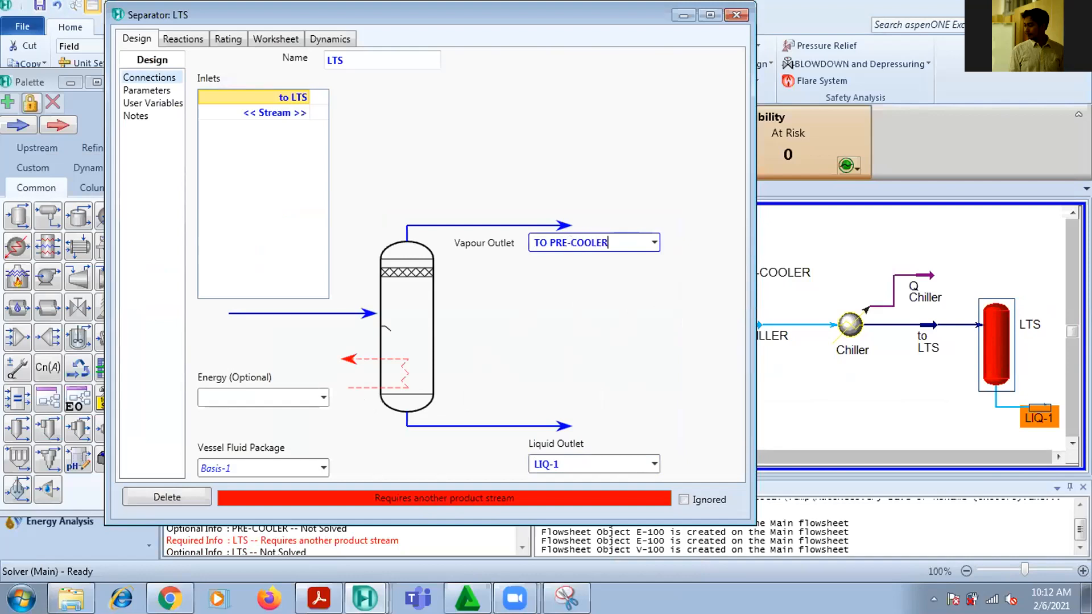
{"action": "key", "text": "Return"}
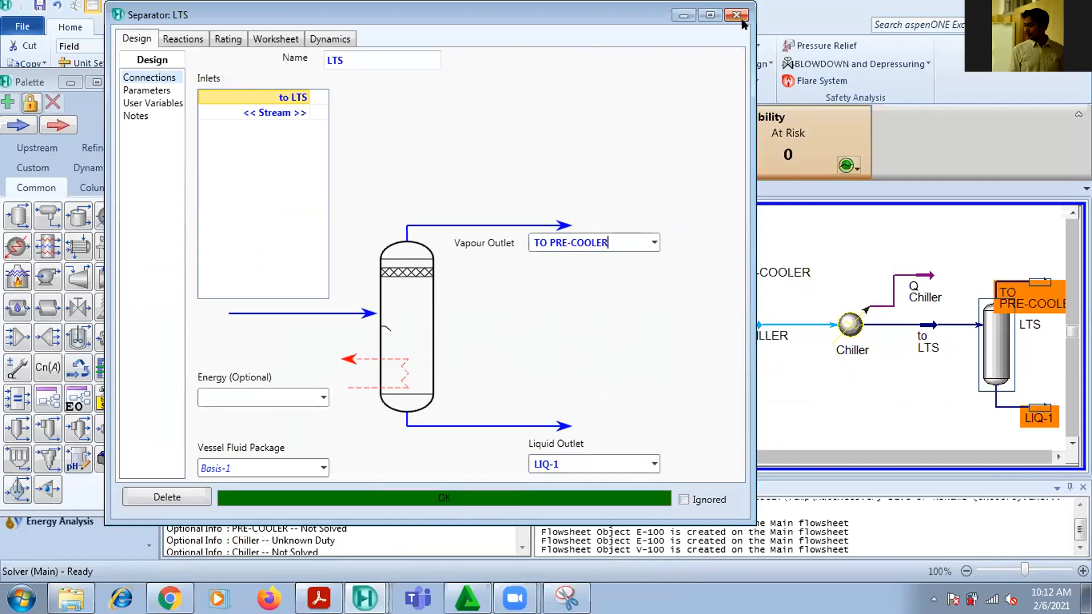
{"action": "left_click", "coordinate": [736, 14]}
Move the TO PRE-COOLER stream higher above LTS and shift the TO CHILLER stream slightly toward the Chiller
{"action": "mouse_move", "coordinate": [1038, 279]}
{"action": "left_click_drag", "start_coordinate": [1038, 280], "coordinate": [1036, 236]}
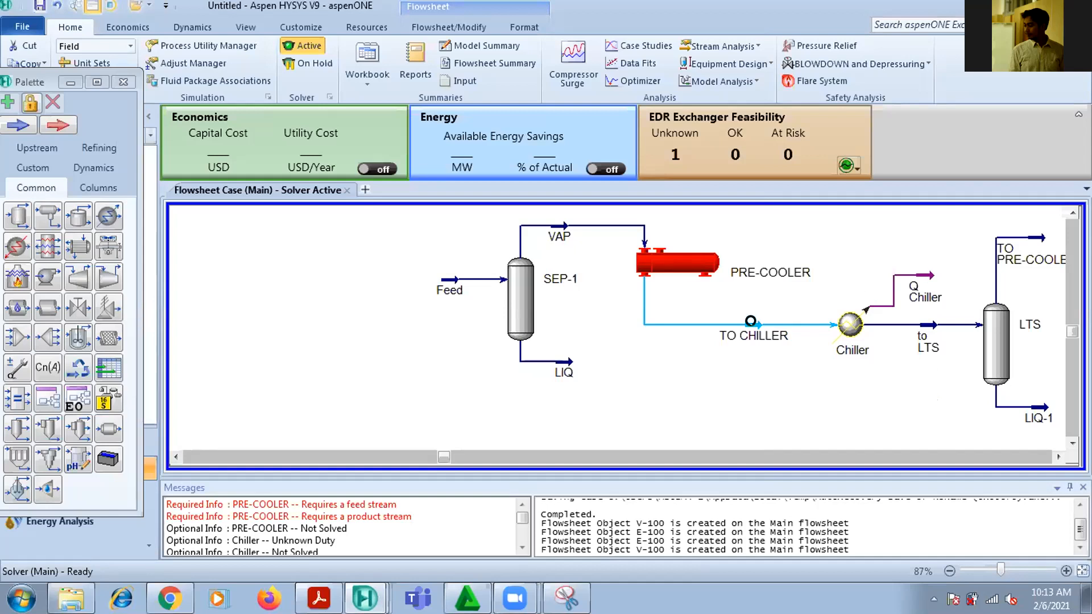
{"action": "left_click", "coordinate": [764, 323]}
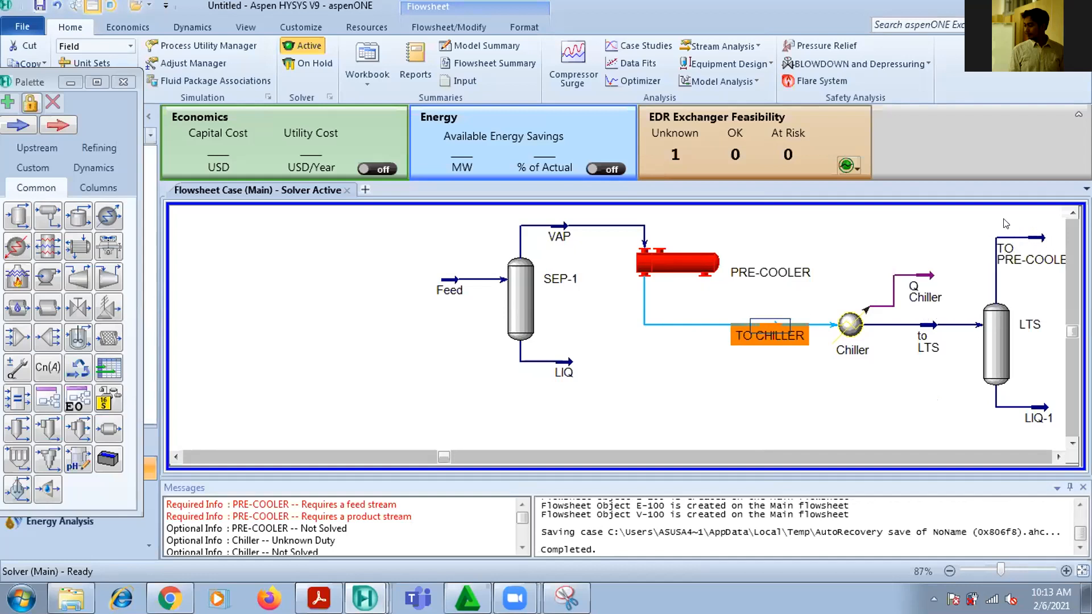
Open the PRE-COOLER's connections and assign TO PRE-COOLER as its shell side inlet
{"action": "double_click", "coordinate": [683, 265]}
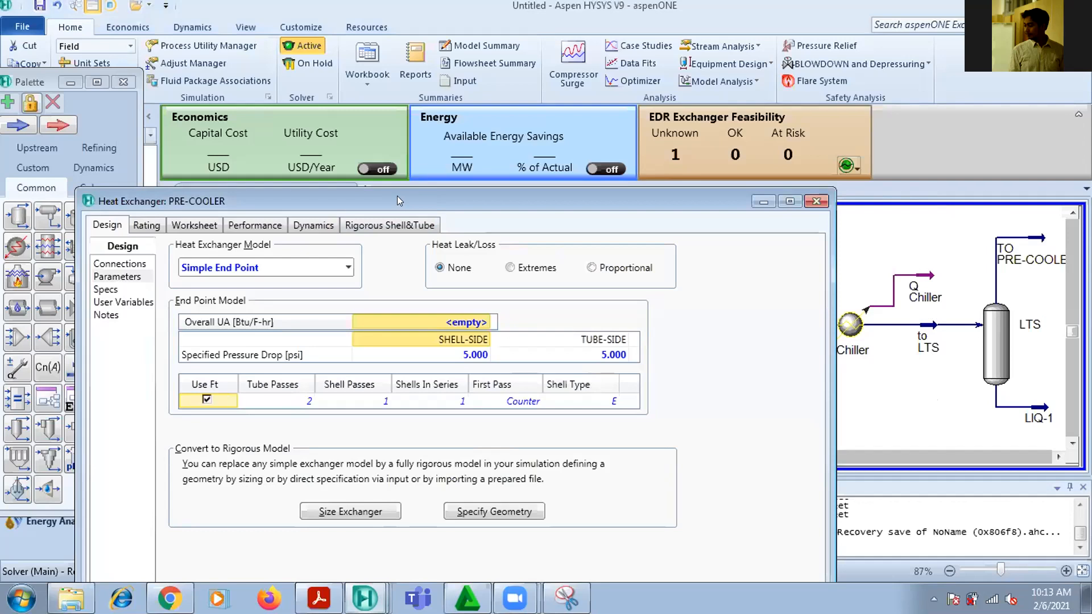
{"action": "left_click_drag", "start_coordinate": [397, 199], "coordinate": [370, 65]}
{"action": "left_click", "coordinate": [92, 129]}
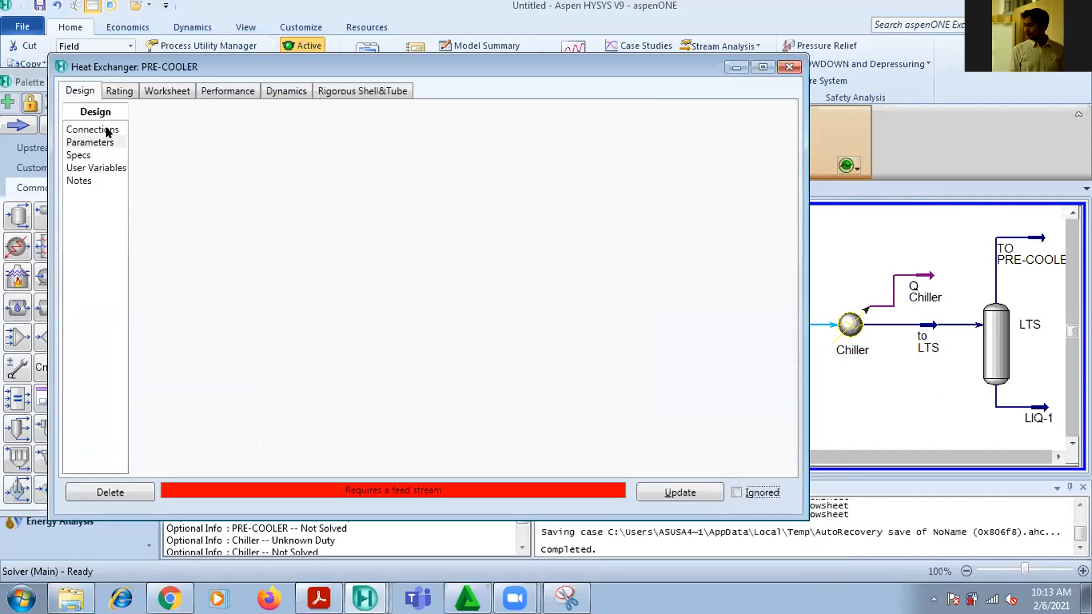
{"action": "left_click", "coordinate": [667, 137]}
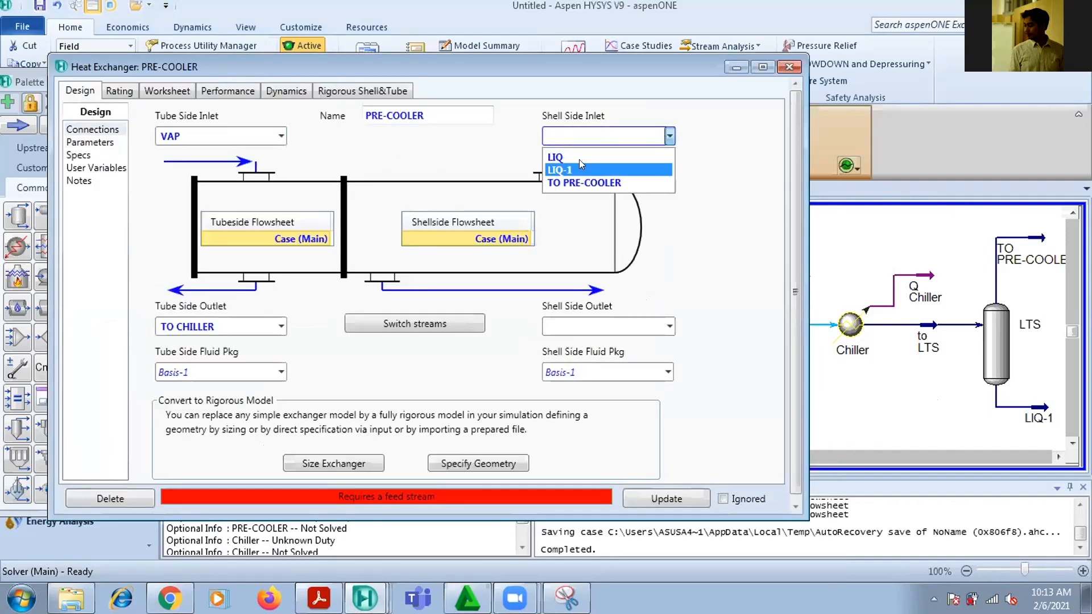
{"action": "left_click", "coordinate": [579, 181]}
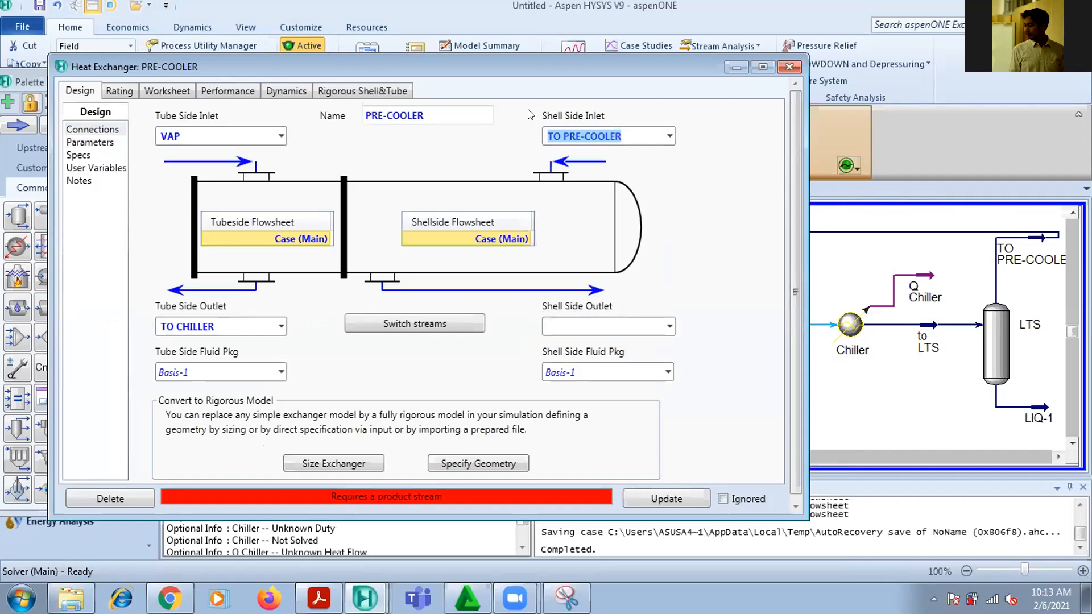
{"action": "left_click_drag", "start_coordinate": [538, 67], "coordinate": [689, 69]}
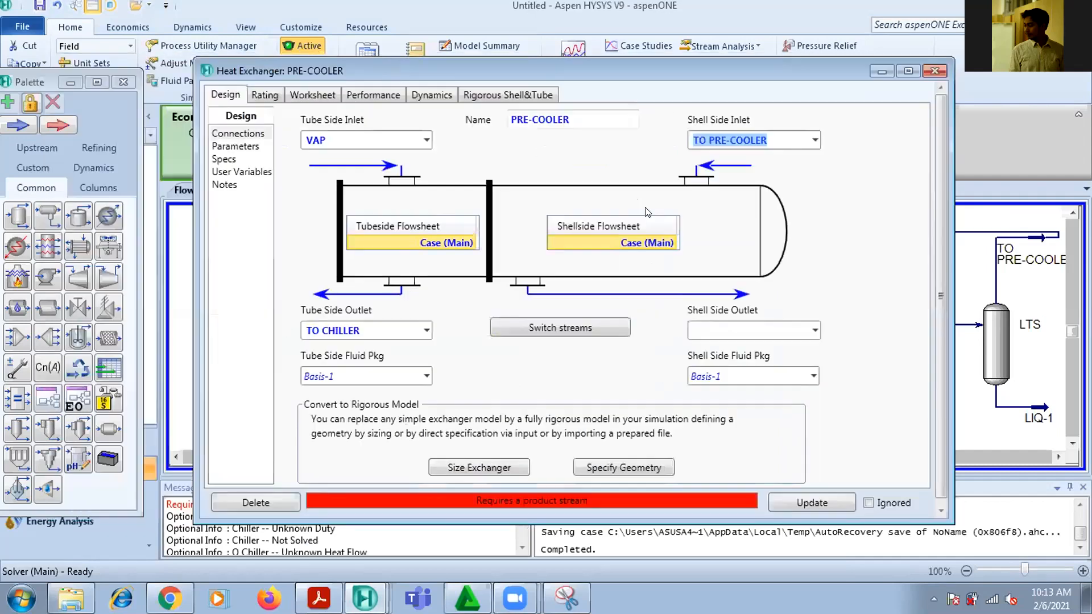
Look up the exchanger's outlet stream in the PDF diagram and enter SALES GAS as the PRE-COOLER's shell side outlet
{"action": "left_click", "coordinate": [308, 578]}
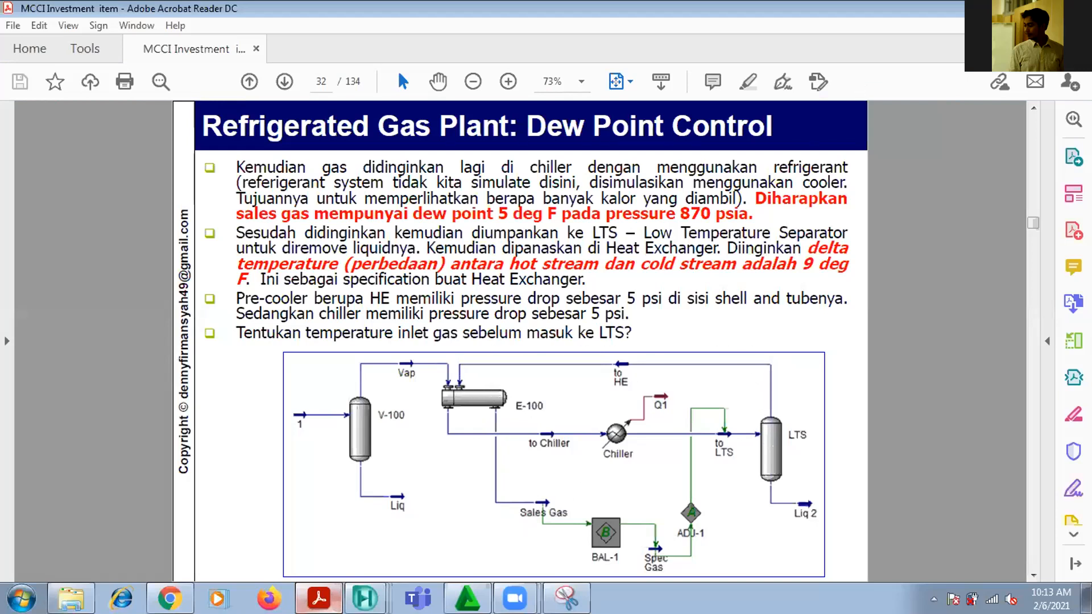
{"action": "key", "text": "alt+Tab"}
{"action": "left_click", "coordinate": [778, 328]}
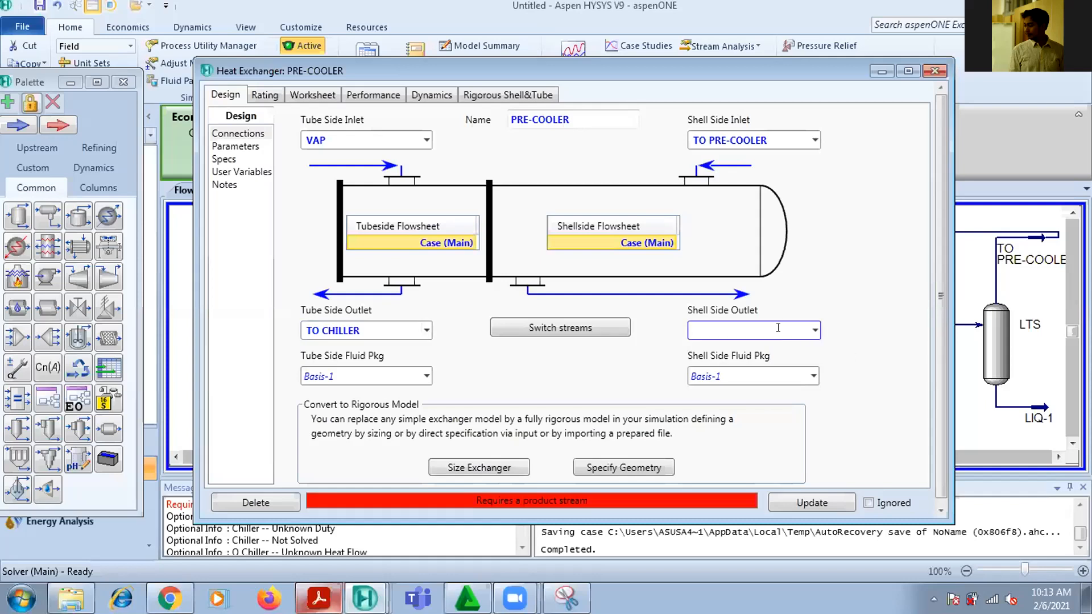
{"action": "type", "text": "SALES GAS"}
{"action": "key", "text": "Return"}
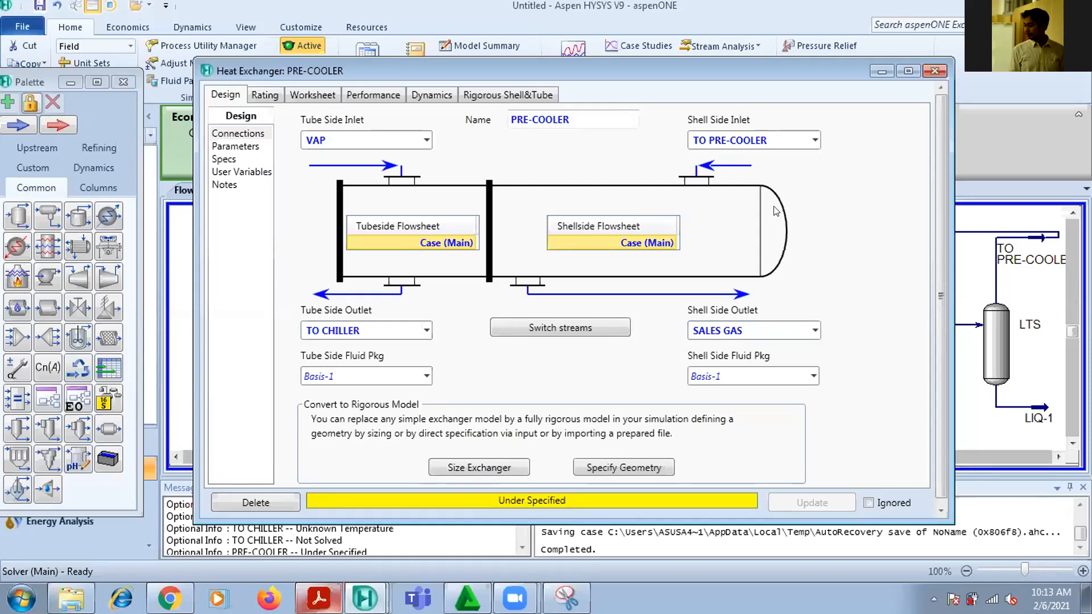
{"action": "left_click", "coordinate": [932, 72]}
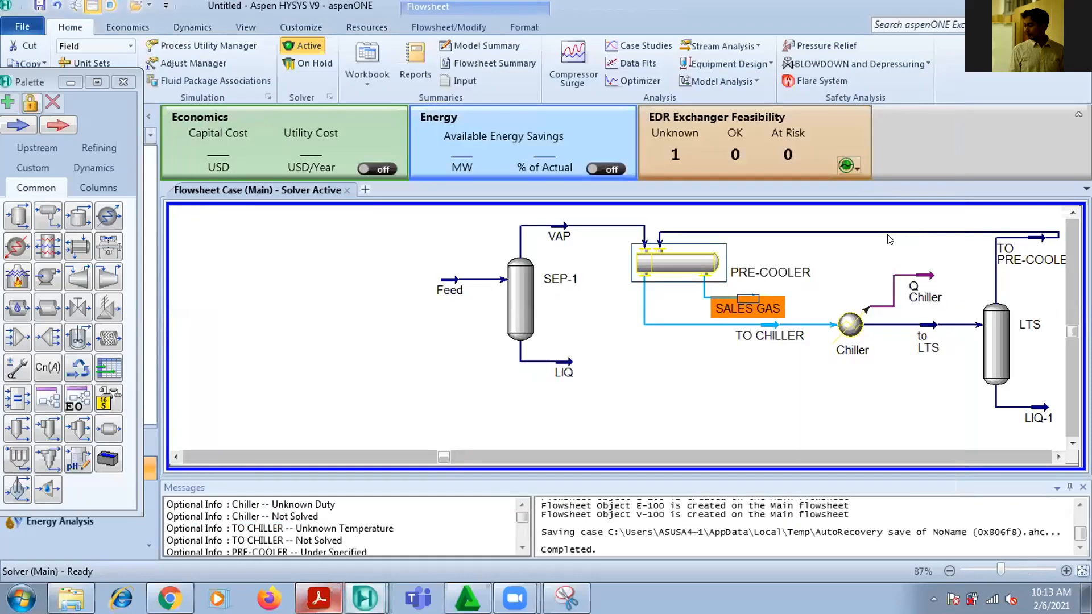
Raise the TO PRE-COOLER return line slightly above the PRE-COOLER and close the model palette
{"action": "left_click_drag", "start_coordinate": [884, 229], "coordinate": [884, 223]}
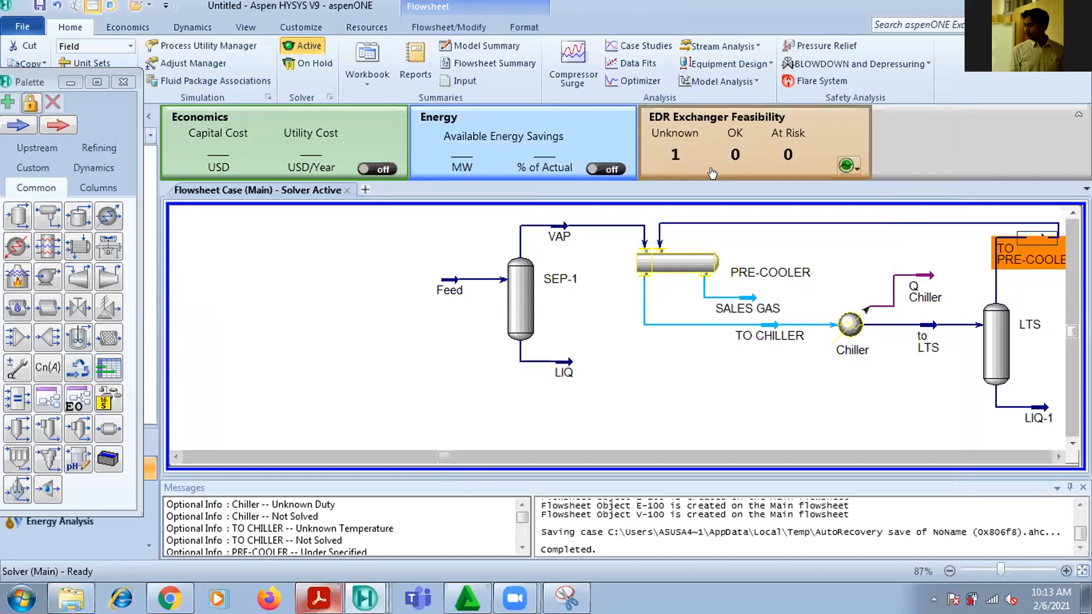
{"action": "left_click", "coordinate": [247, 29]}
{"action": "left_click", "coordinate": [129, 84]}
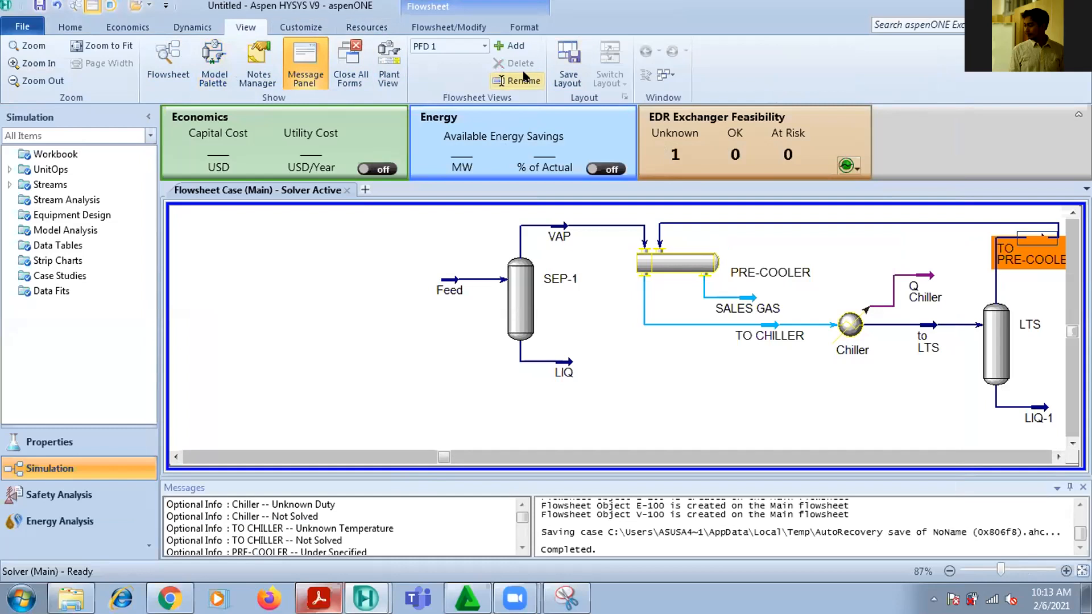
Rotate the TO PRE-COOLER stream by 180 degrees and place it on the return line between LTS and PRE-COOLER
{"action": "left_click", "coordinate": [1026, 259]}
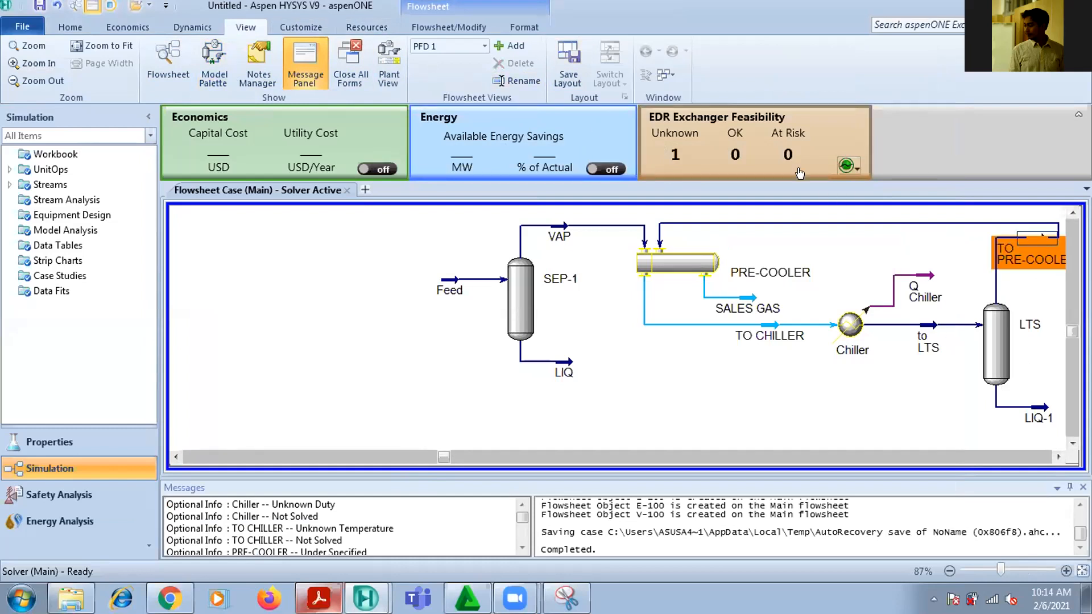
{"action": "left_click", "coordinate": [1027, 238]}
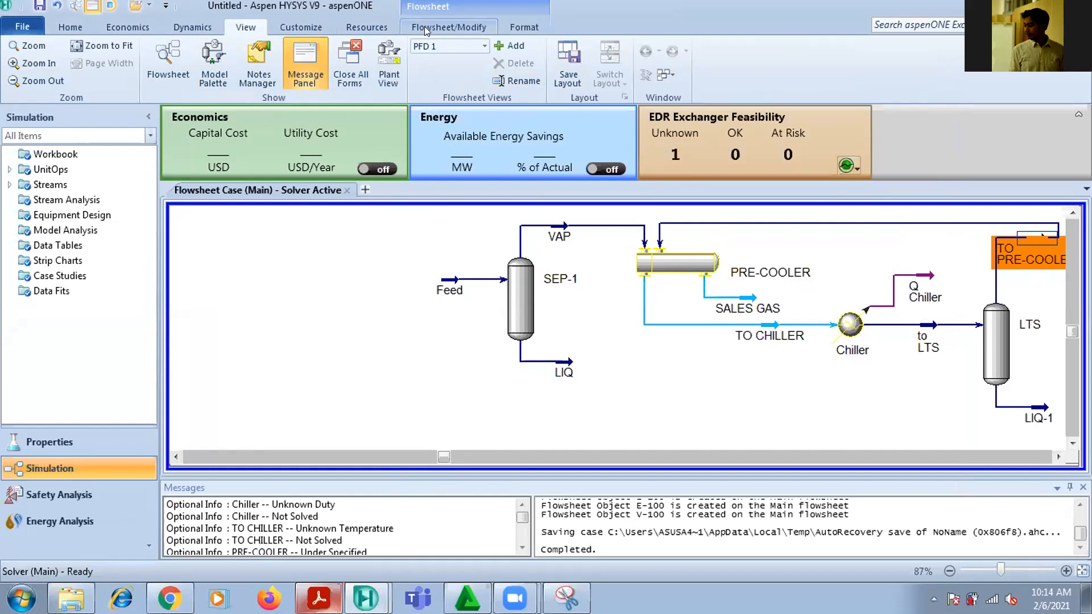
{"action": "left_click", "coordinate": [448, 27]}
{"action": "left_click", "coordinate": [101, 46]}
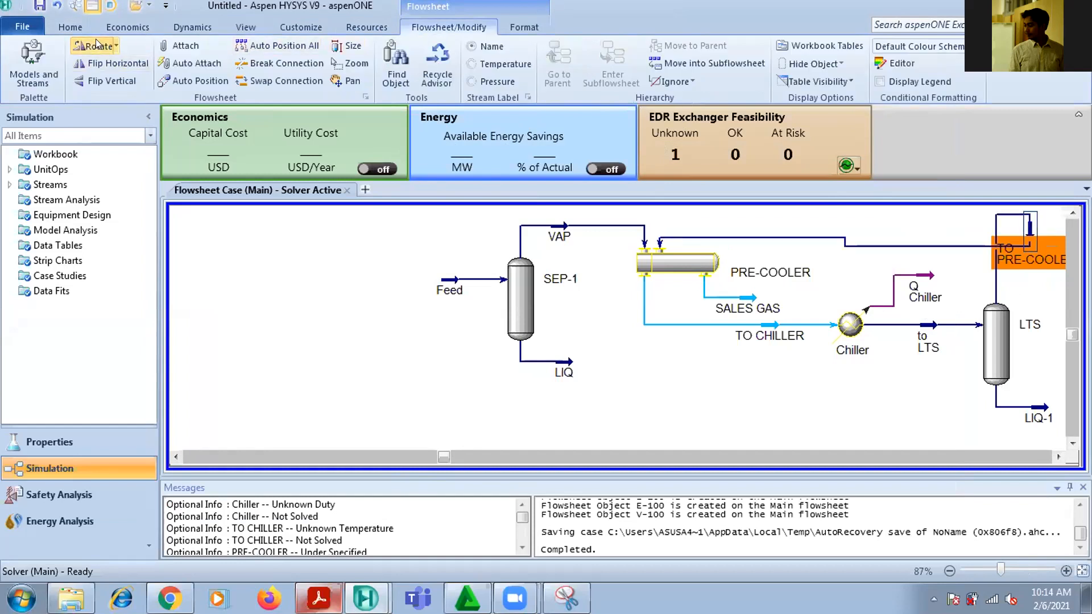
{"action": "left_click", "coordinate": [96, 45]}
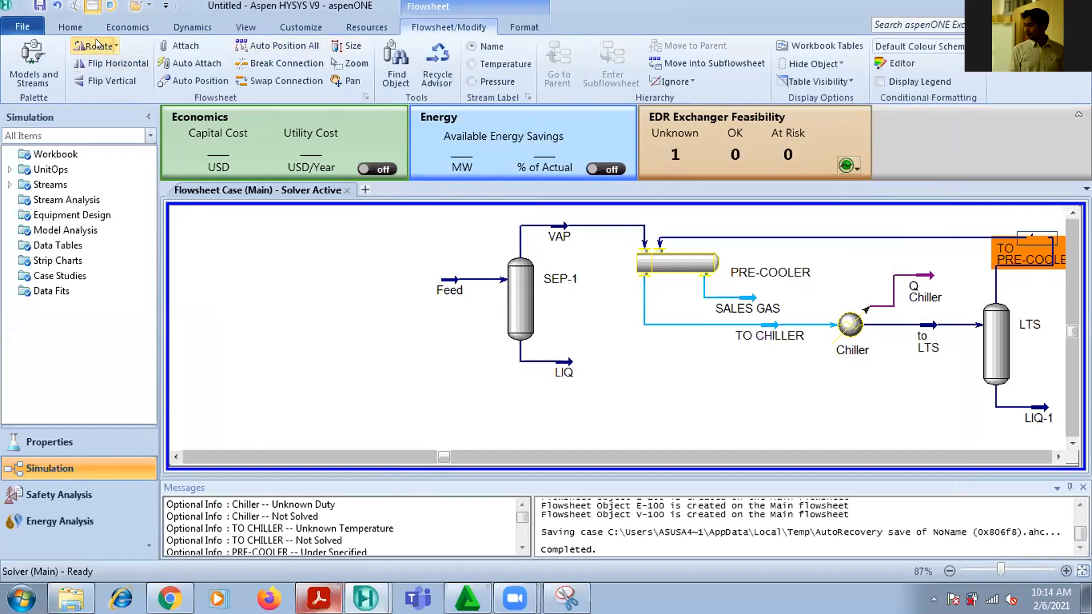
{"action": "left_click", "coordinate": [824, 275]}
{"action": "left_click", "coordinate": [1030, 234]}
{"action": "left_click_drag", "start_coordinate": [1029, 235], "coordinate": [847, 220]}
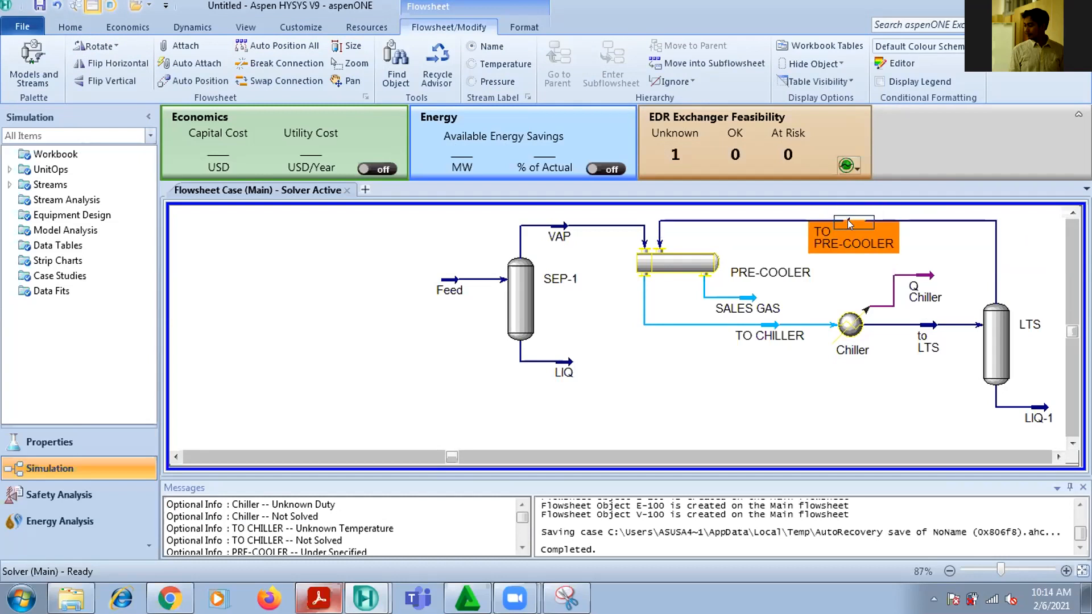
{"action": "left_click", "coordinate": [1050, 292]}
Raise the VAP stream slightly and move the SALES GAS stream down below the TO CHILLER line
{"action": "left_click", "coordinate": [561, 227]}
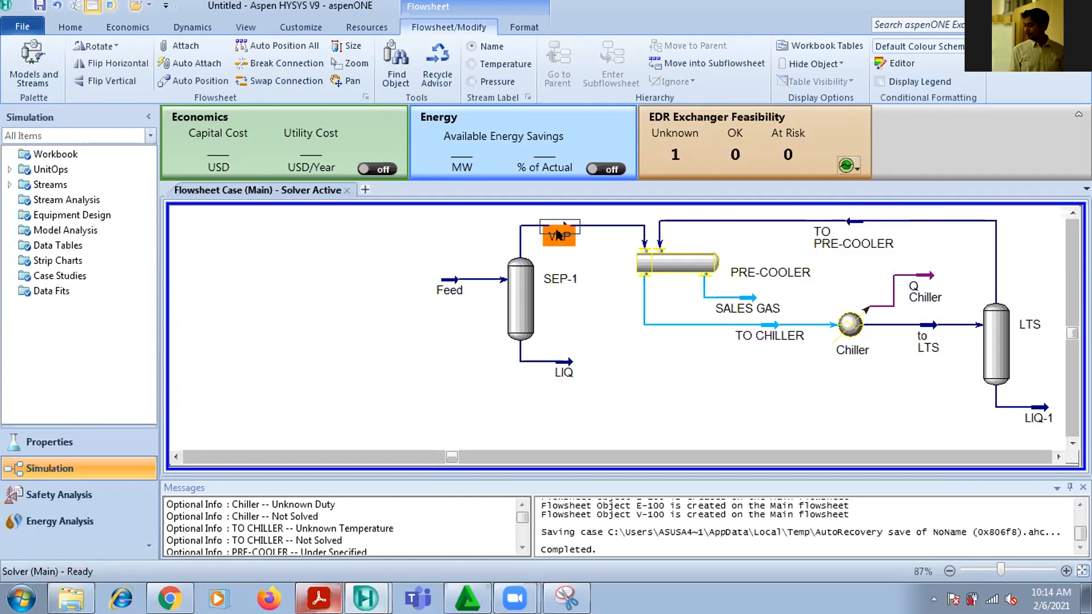
{"action": "left_click_drag", "start_coordinate": [561, 227], "coordinate": [557, 221]}
{"action": "left_click", "coordinate": [623, 375]}
{"action": "left_click", "coordinate": [747, 298]}
{"action": "left_click_drag", "start_coordinate": [747, 298], "coordinate": [759, 398]}
{"action": "left_click", "coordinate": [865, 396]}
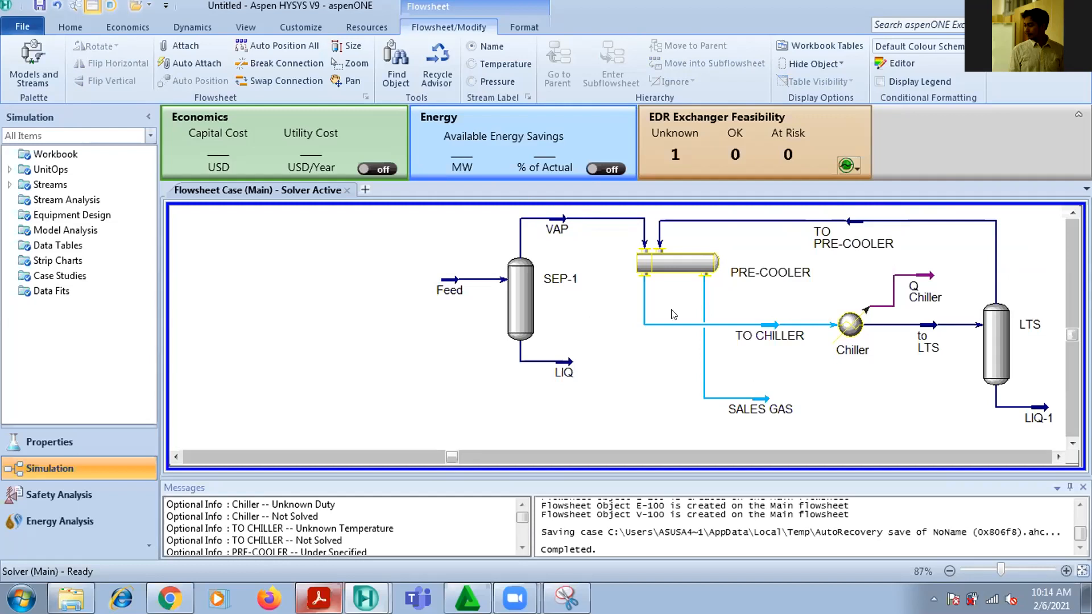
Reopen the PRE-COOLER's properties and find the delta temperature specification for the heat exchanger in the PDF
{"action": "left_click", "coordinate": [676, 259]}
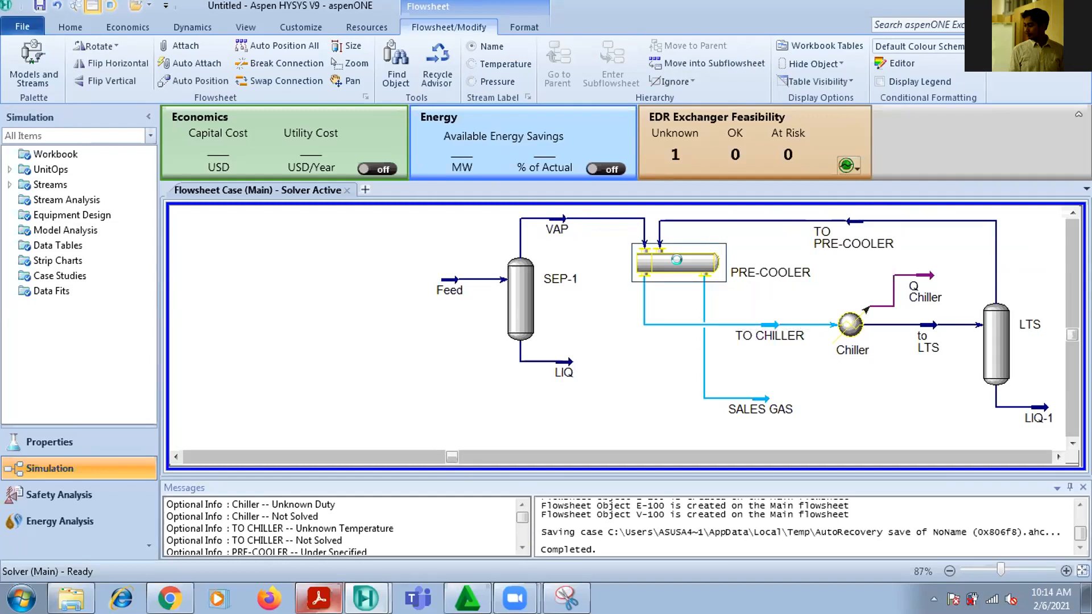
{"action": "double_click", "coordinate": [681, 268]}
{"action": "left_click_drag", "start_coordinate": [632, 228], "coordinate": [765, 78]}
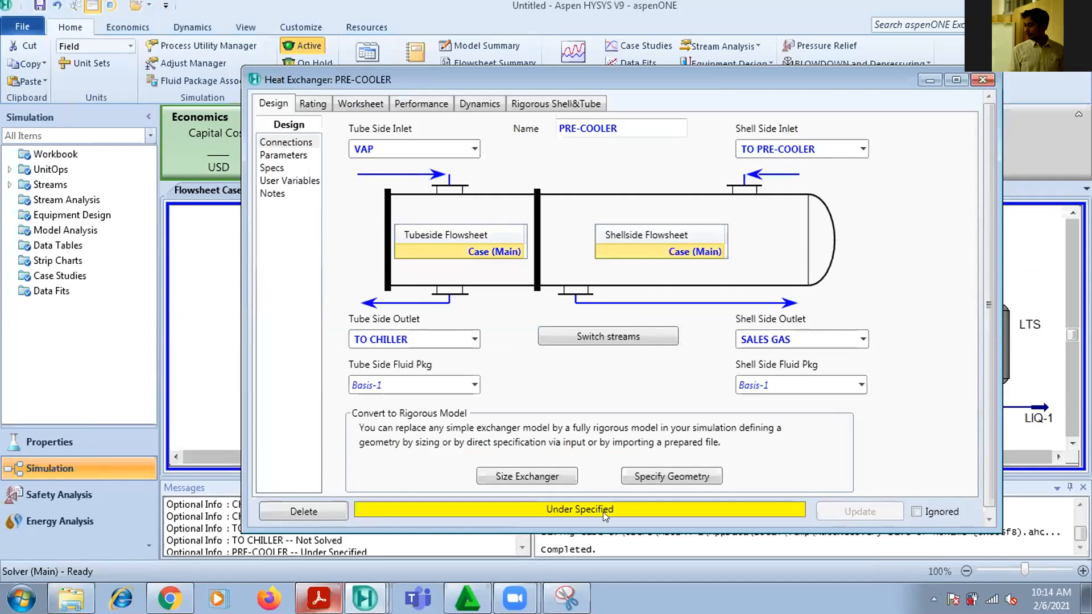
{"action": "left_click", "coordinate": [319, 598]}
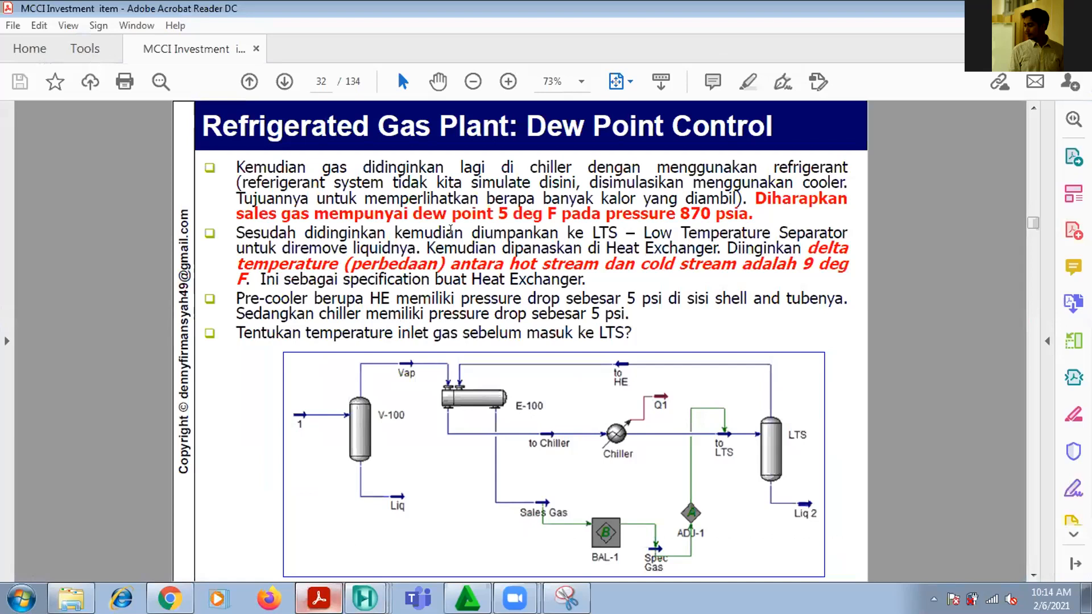
{"action": "left_click_drag", "start_coordinate": [429, 249], "coordinate": [852, 250]}
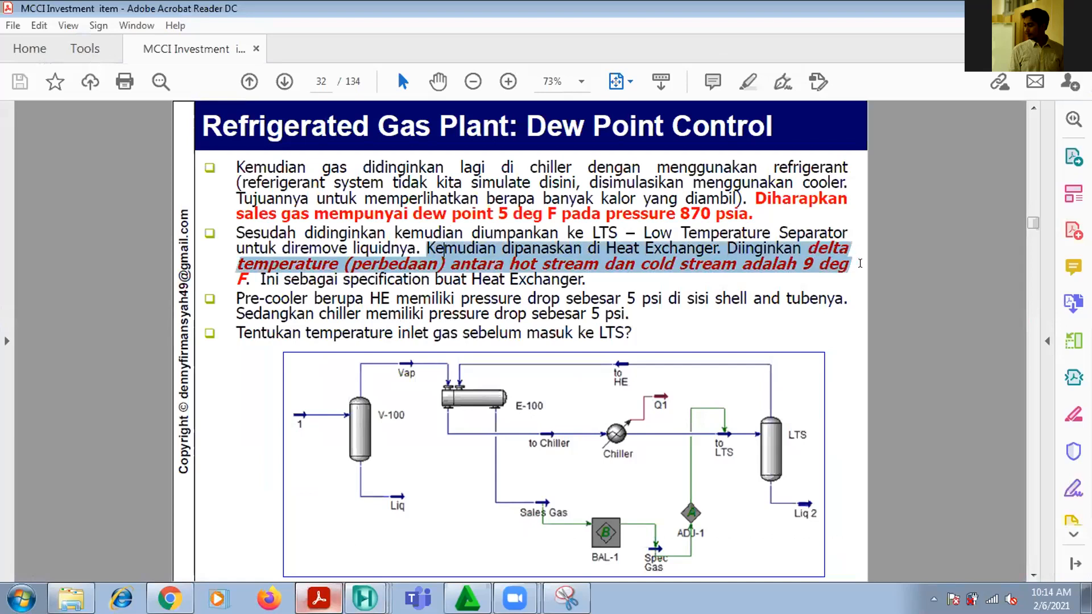
Switch from the PDF back to Aspen HYSYS and add a new exchanger specification to the PRE-COOLER, keeping the flowsheet visible beside it
{"action": "left_click_drag", "start_coordinate": [445, 249], "coordinate": [584, 278]}
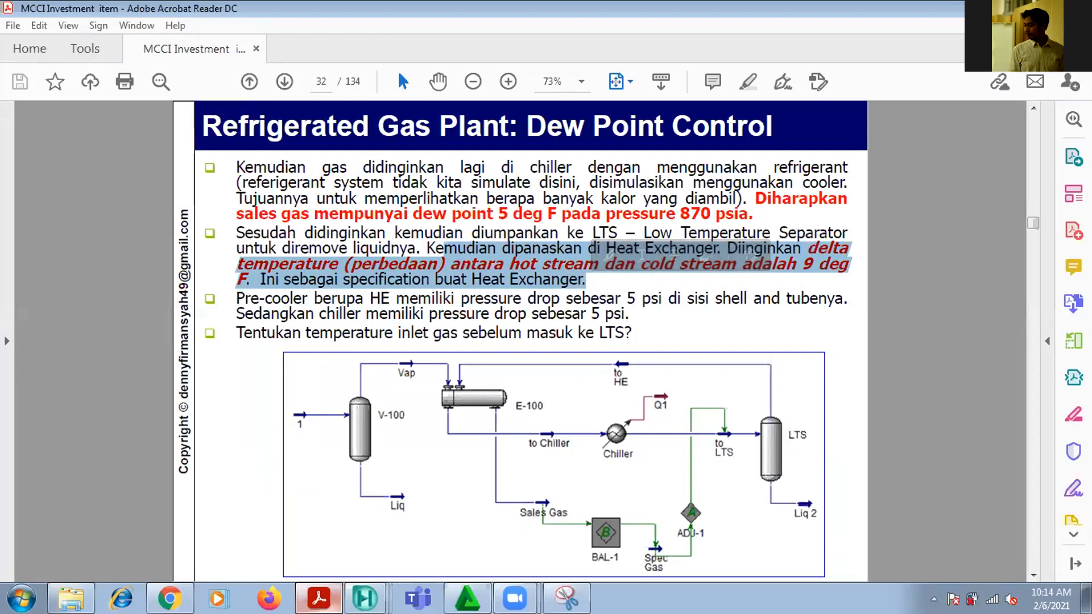
{"action": "key", "text": "alt+Tab"}
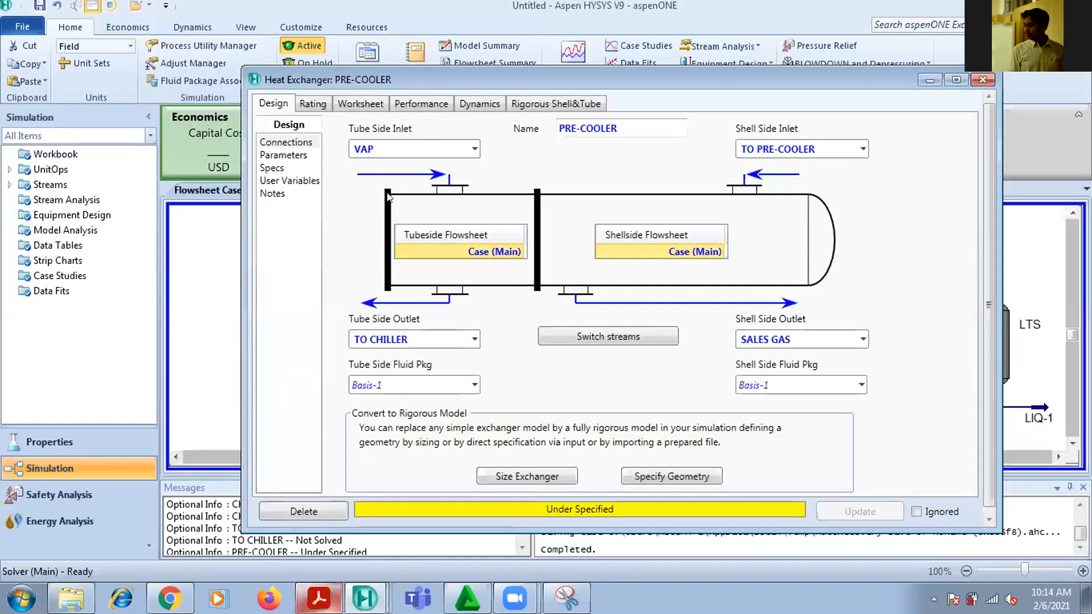
{"action": "left_click", "coordinate": [295, 157]}
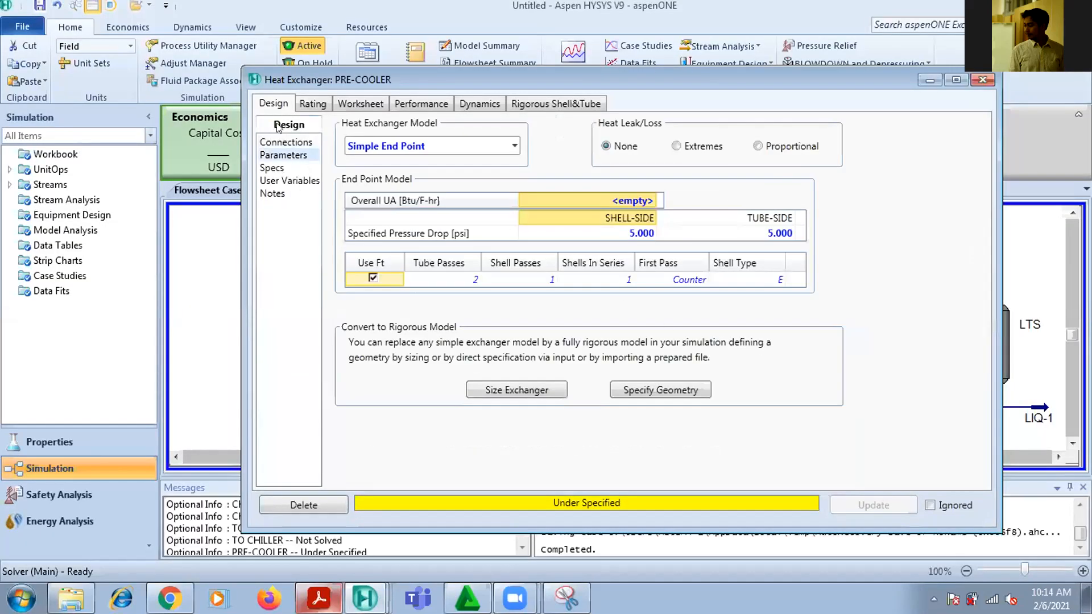
{"action": "left_click", "coordinate": [281, 170]}
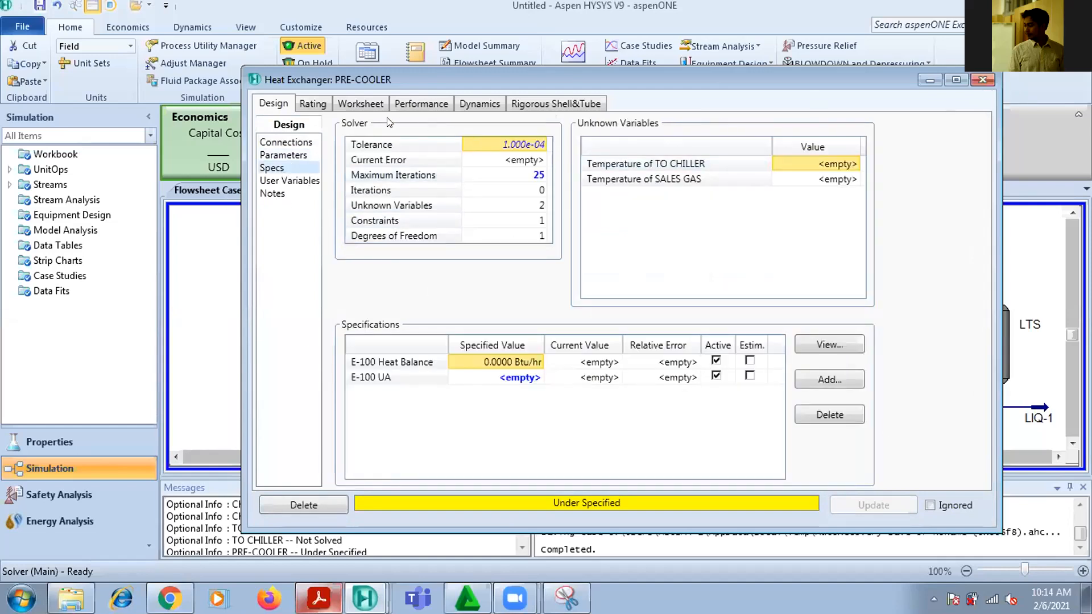
{"action": "left_click", "coordinate": [287, 143]}
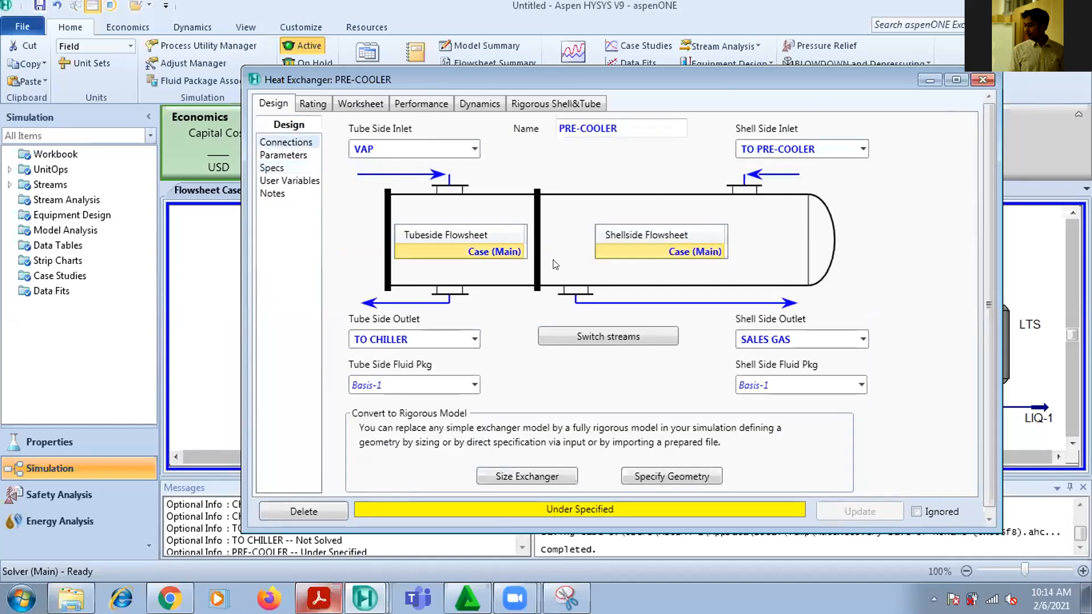
{"action": "left_click", "coordinate": [278, 169]}
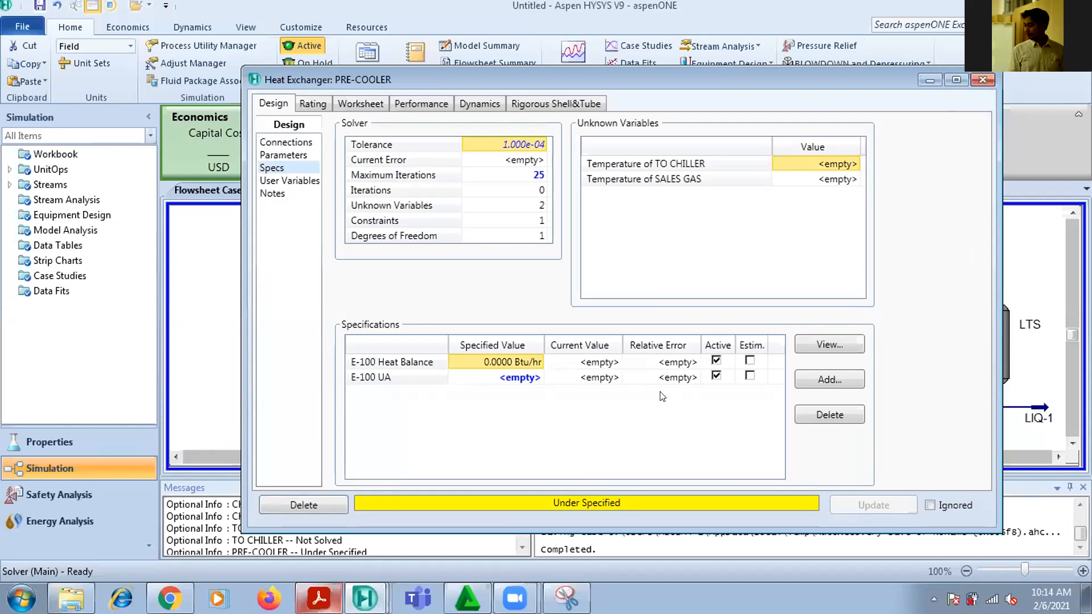
{"action": "left_click", "coordinate": [805, 380]}
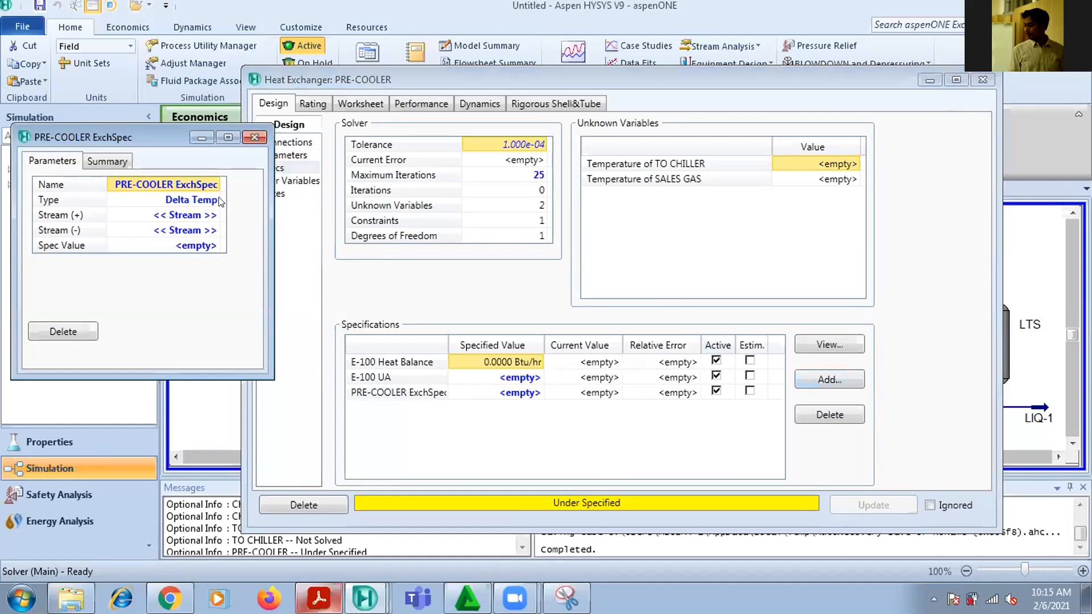
{"action": "left_click", "coordinate": [931, 79]}
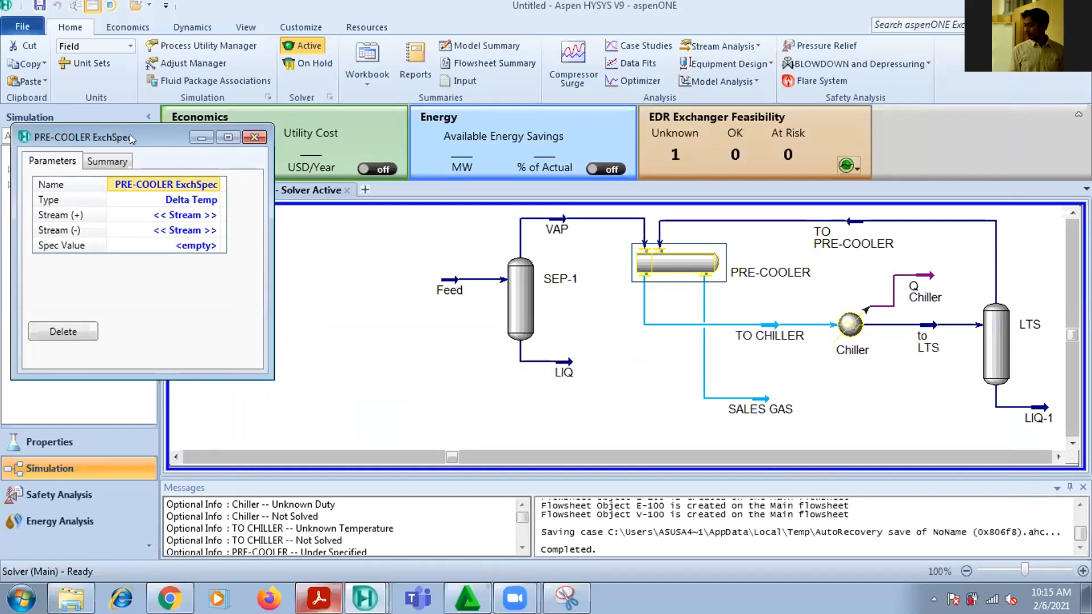
{"action": "left_click_drag", "start_coordinate": [131, 139], "coordinate": [260, 133]}
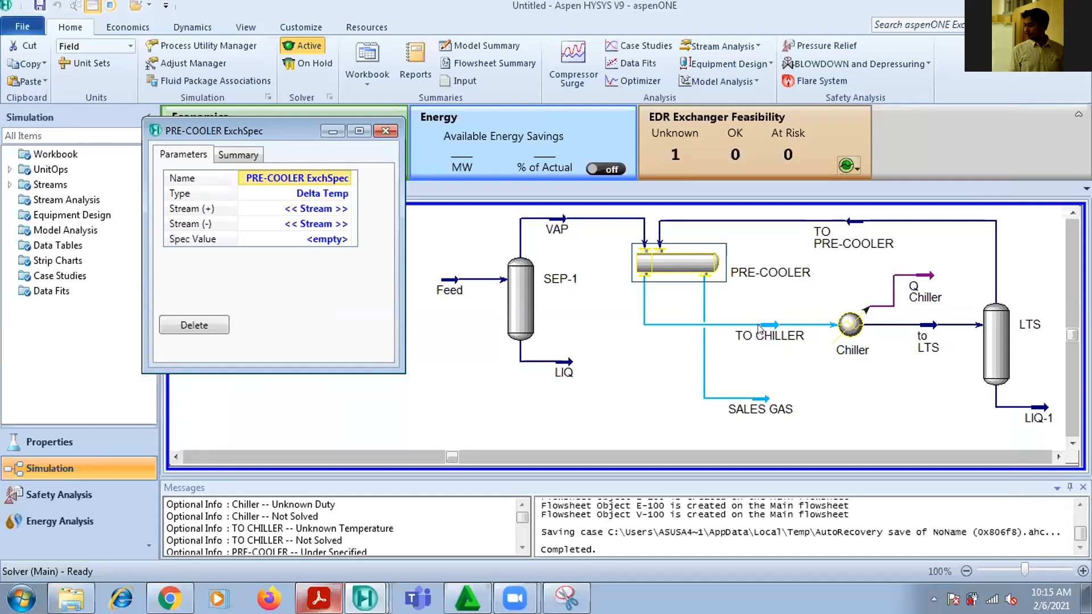
Define the PRE-COOLER's Delta Temp specification with TO CHILLER as Stream (+), SALES GAS as Stream (-) and a value of 9 F
{"action": "left_click", "coordinate": [347, 209]}
{"action": "left_click", "coordinate": [347, 211]}
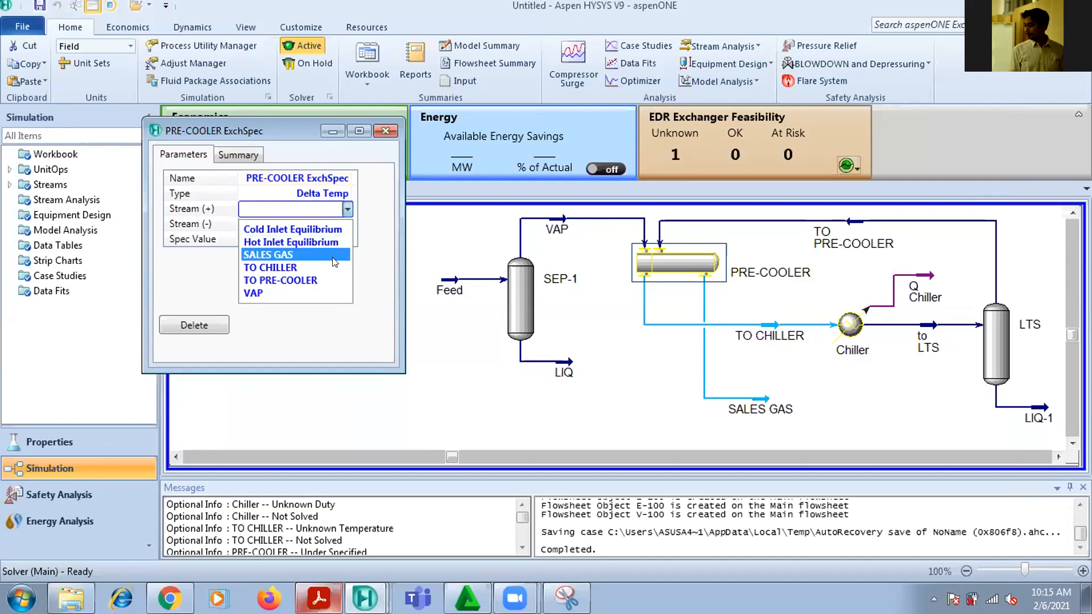
{"action": "left_click", "coordinate": [334, 267]}
{"action": "left_click", "coordinate": [343, 224]}
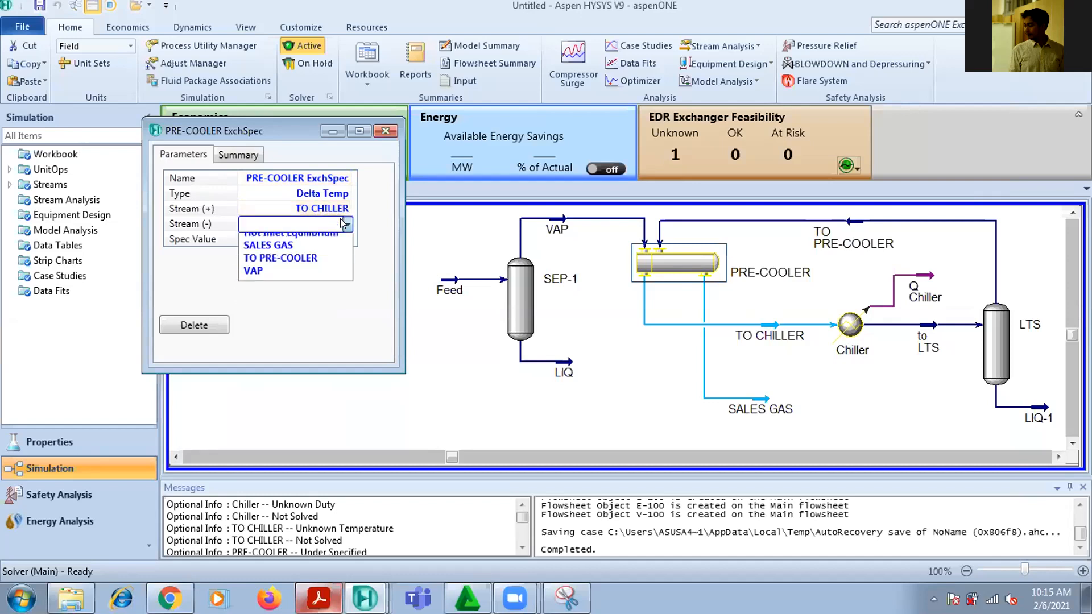
{"action": "left_click", "coordinate": [338, 272]}
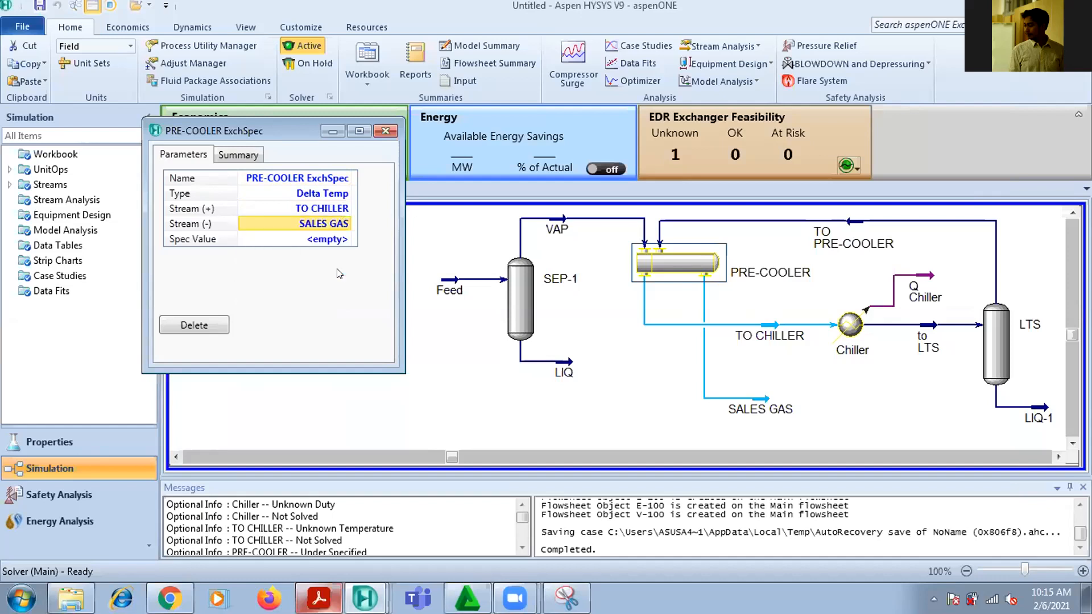
{"action": "left_click", "coordinate": [336, 242]}
{"action": "type", "text": "9"}
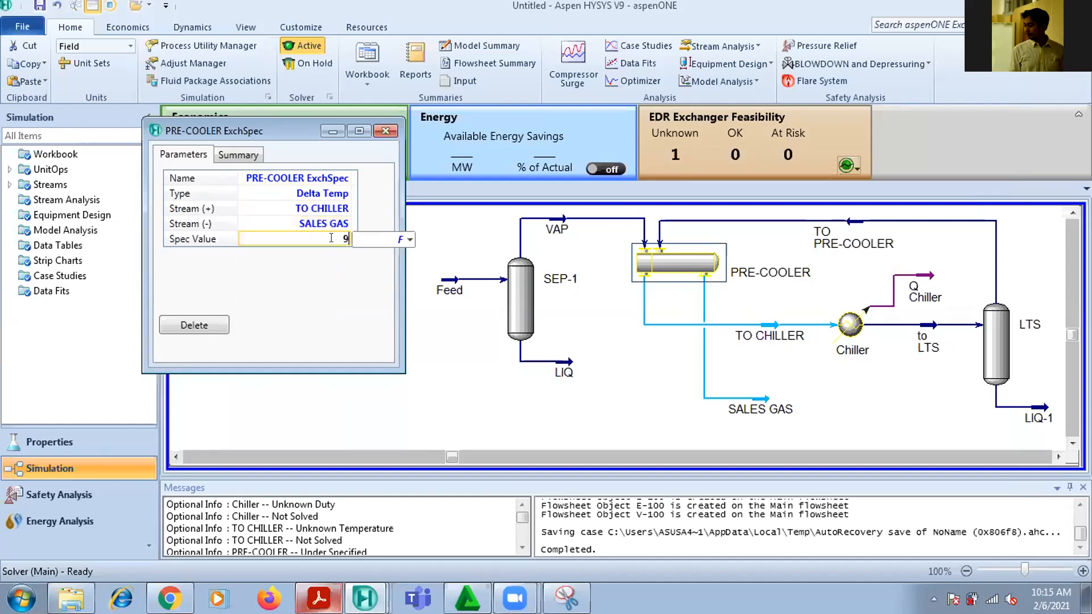
{"action": "key", "text": "Return"}
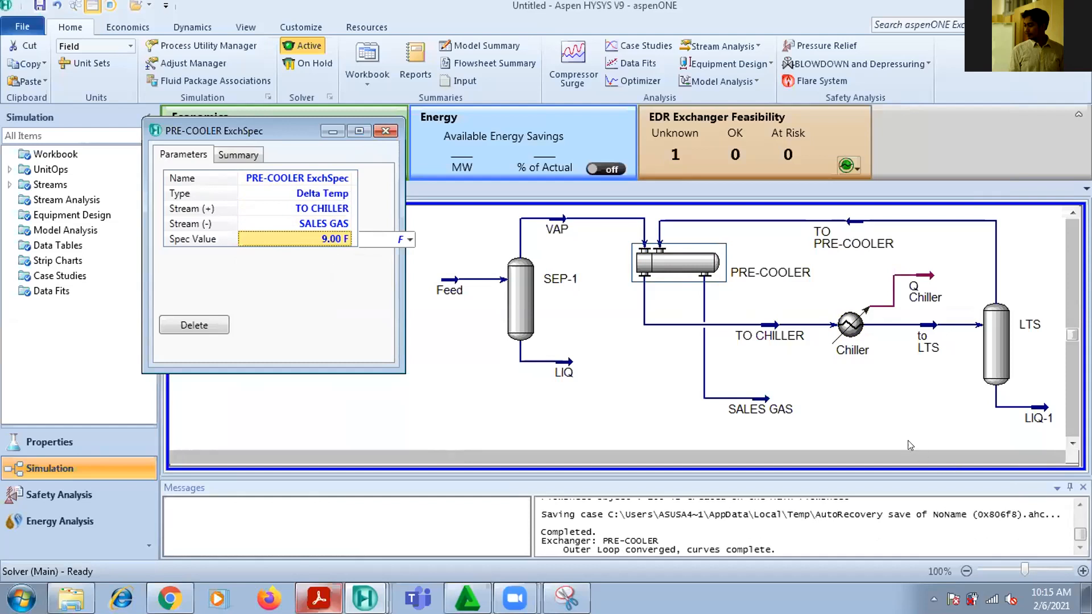
Check the TO CHILLER and SALES GAS streams on the flowsheet and close the exchanger specification window
{"action": "left_click", "coordinate": [770, 325]}
{"action": "mouse_move", "coordinate": [769, 323]}
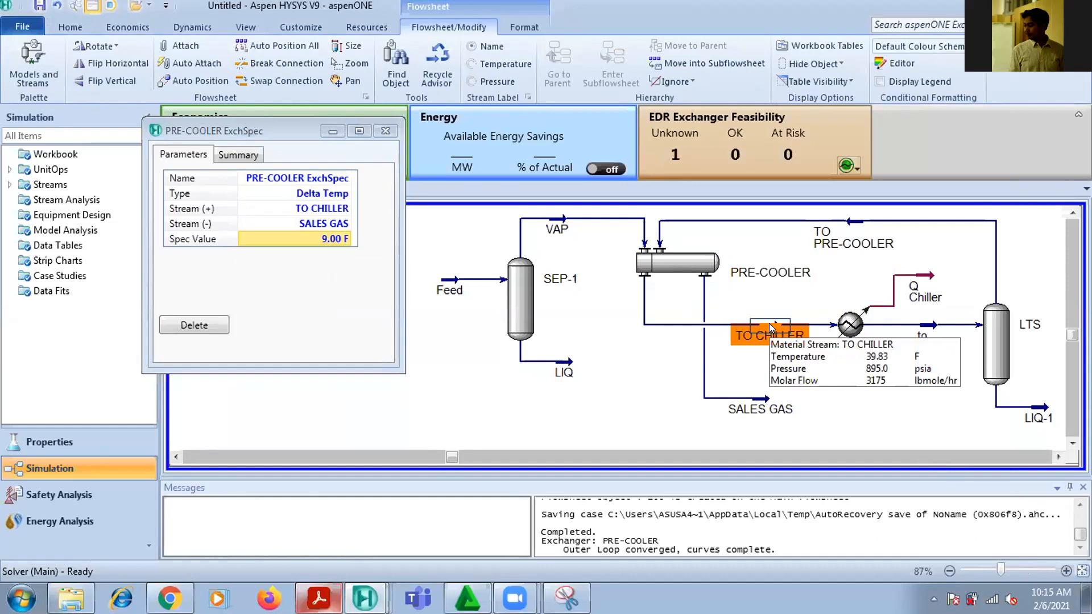
{"action": "left_click", "coordinate": [760, 407]}
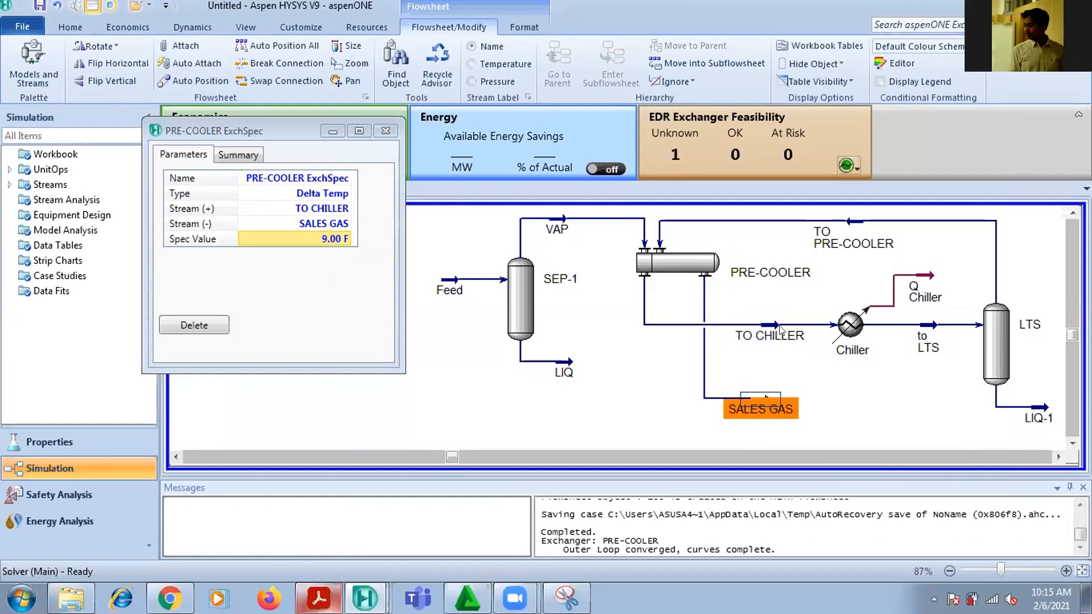
{"action": "left_click", "coordinate": [385, 131]}
{"action": "left_click", "coordinate": [673, 389]}
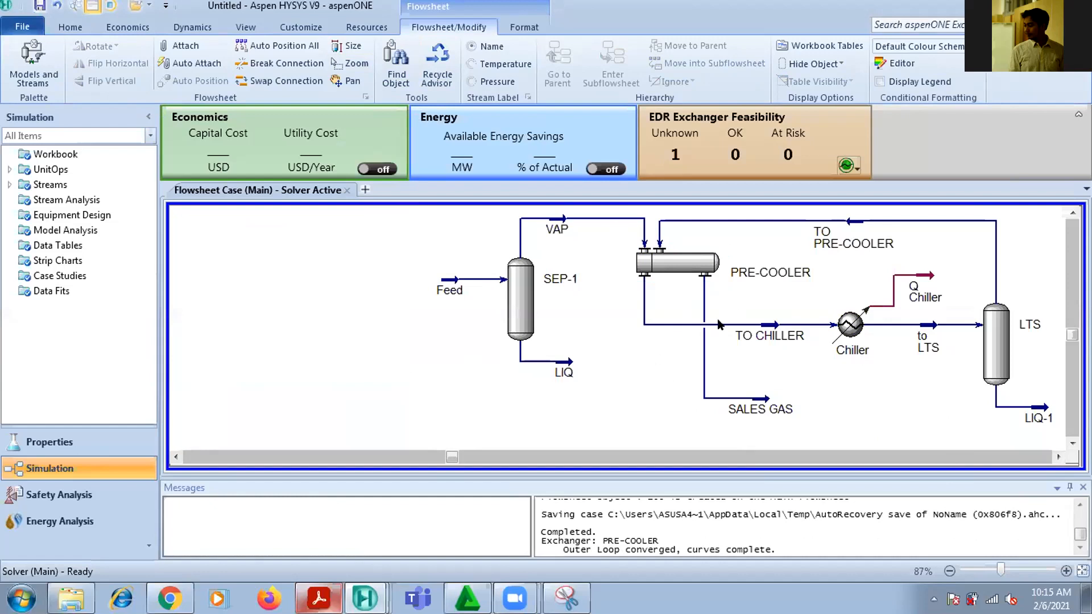
Disconnect the TO PRE-COOLER stream from the PRE-COOLER's shell side inlet and close the exchanger's properties
{"action": "left_click", "coordinate": [1066, 571]}
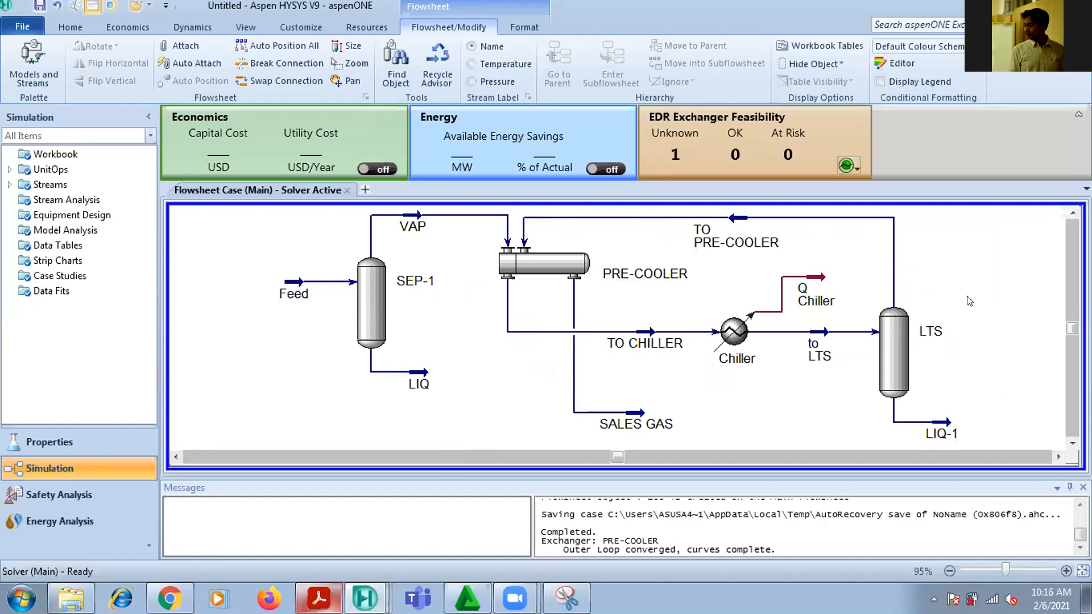
{"action": "left_click", "coordinate": [825, 336]}
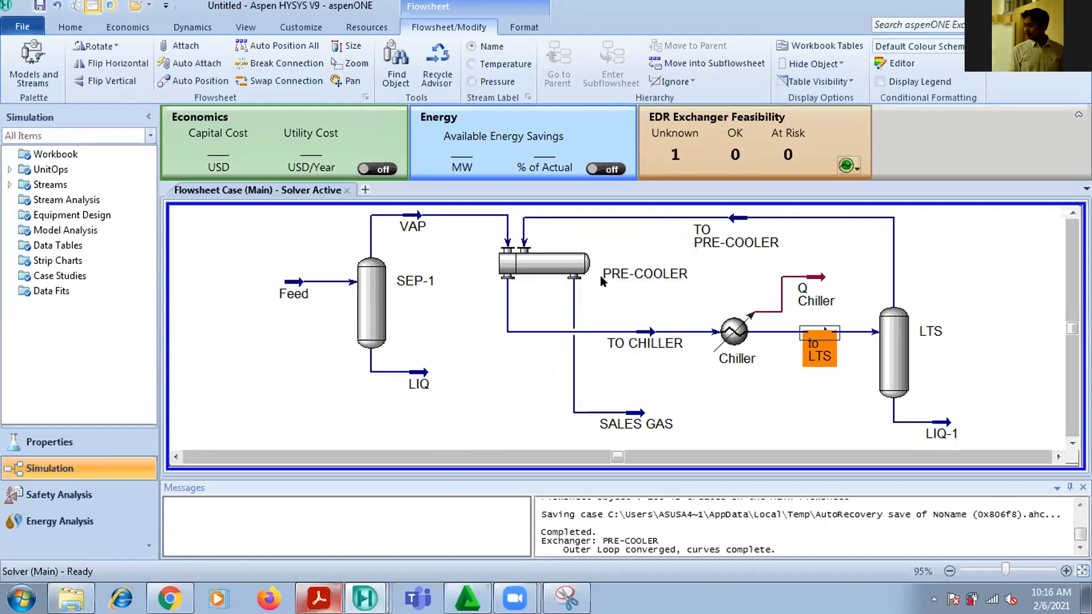
{"action": "double_click", "coordinate": [543, 261]}
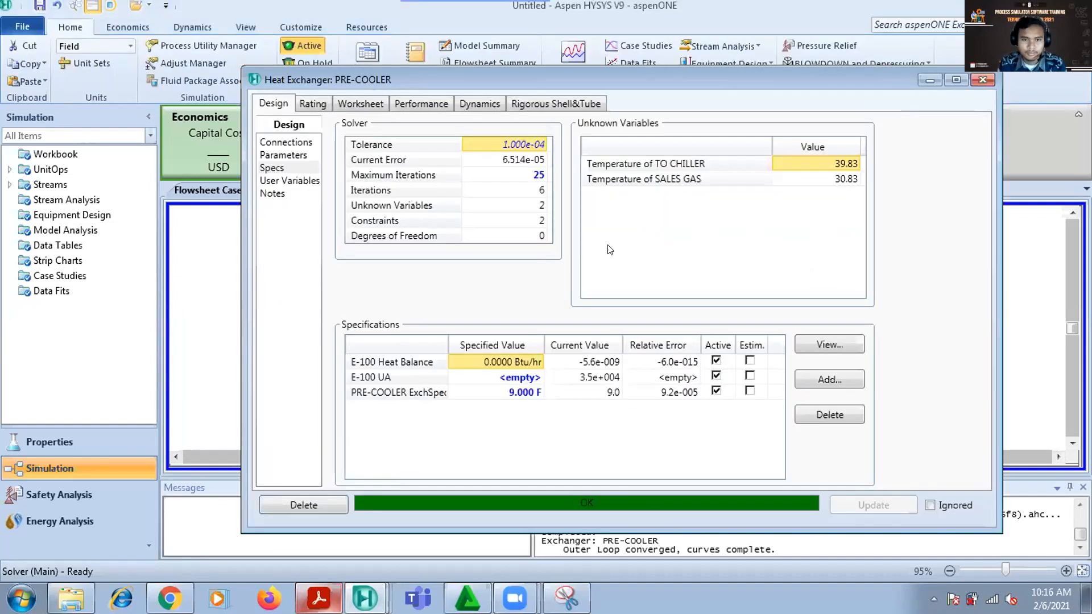
{"action": "left_click", "coordinate": [285, 143]}
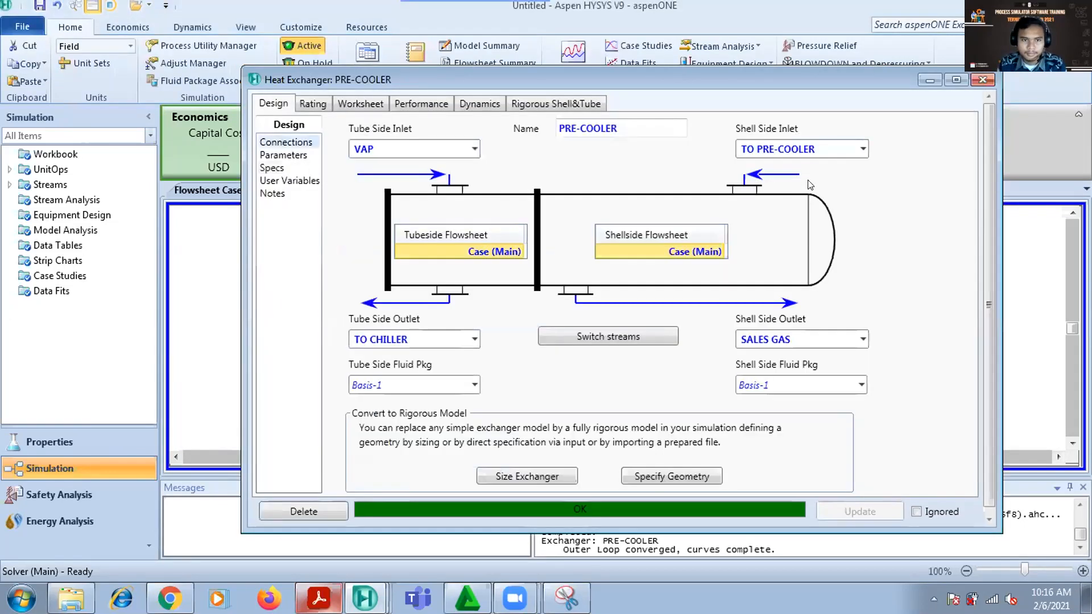
{"action": "left_click", "coordinate": [840, 331]}
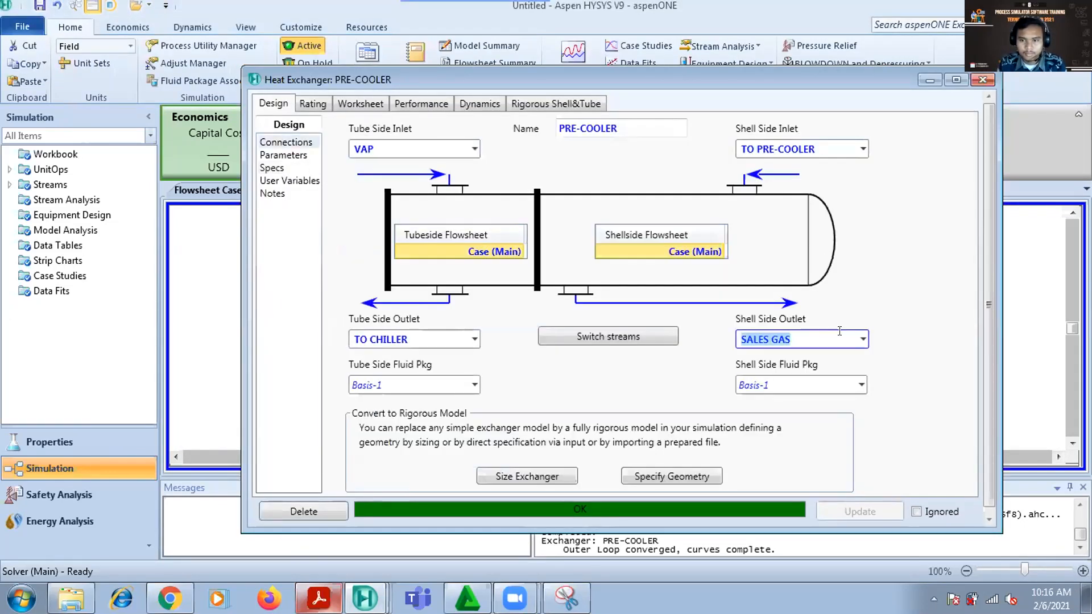
{"action": "left_click", "coordinate": [828, 148]}
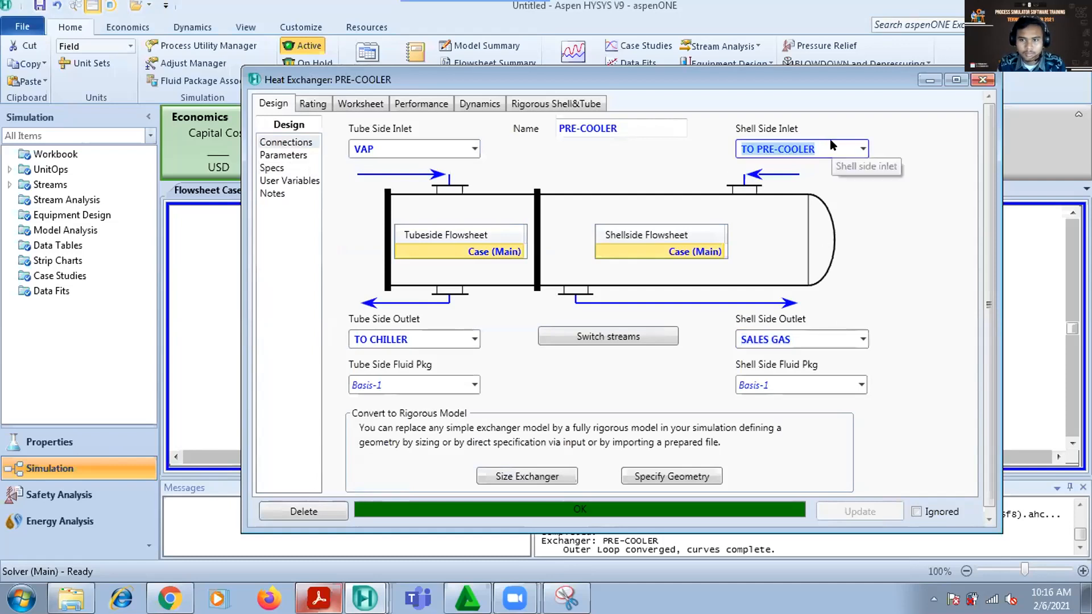
{"action": "key", "text": "BackSpace"}
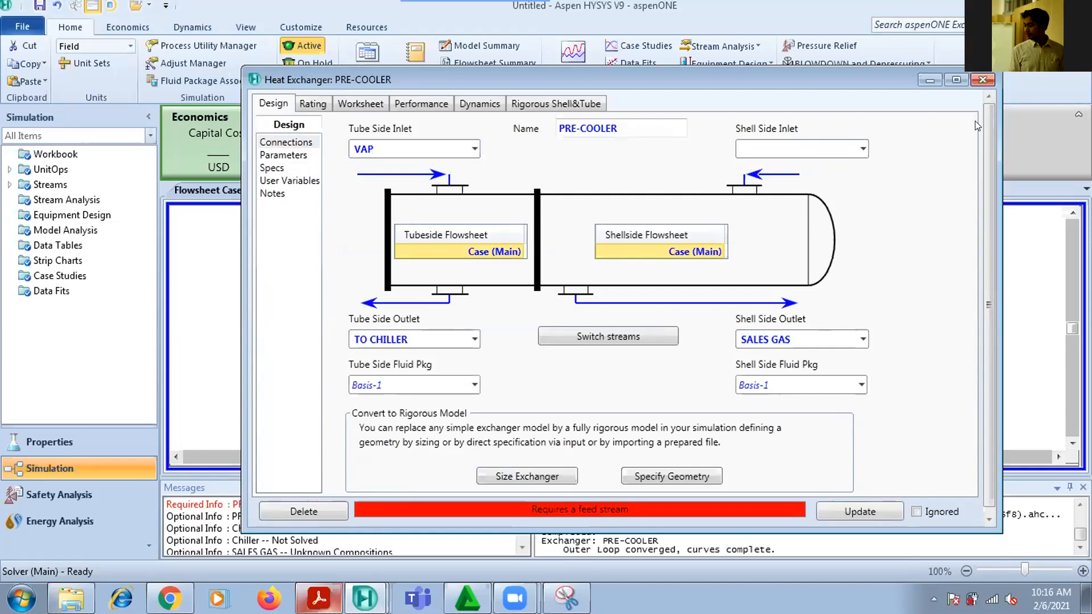
{"action": "left_click", "coordinate": [983, 80]}
{"action": "left_click", "coordinate": [1009, 271]}
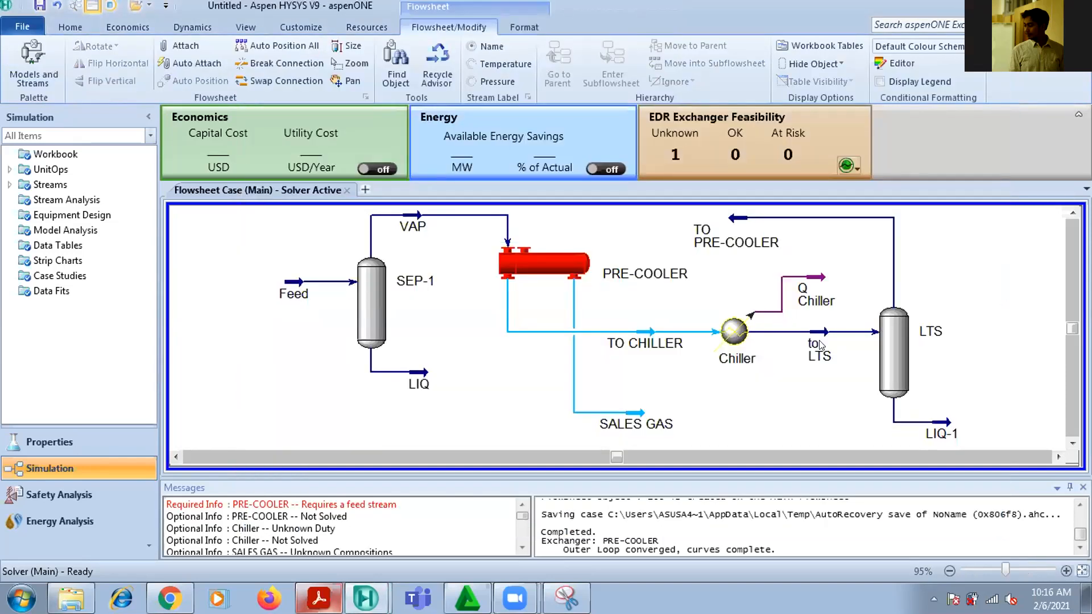
Check the conditions of the to LTS stream and the PRE-COOLER's shell-side and tube-side pressure drops
{"action": "mouse_move", "coordinate": [818, 339]}
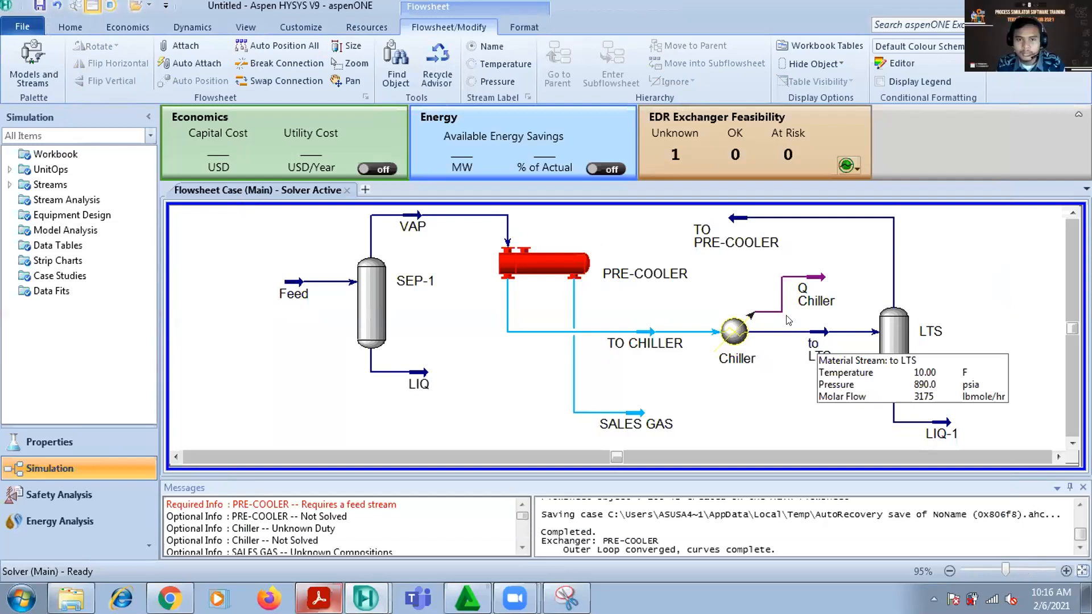
{"action": "mouse_move", "coordinate": [582, 279]}
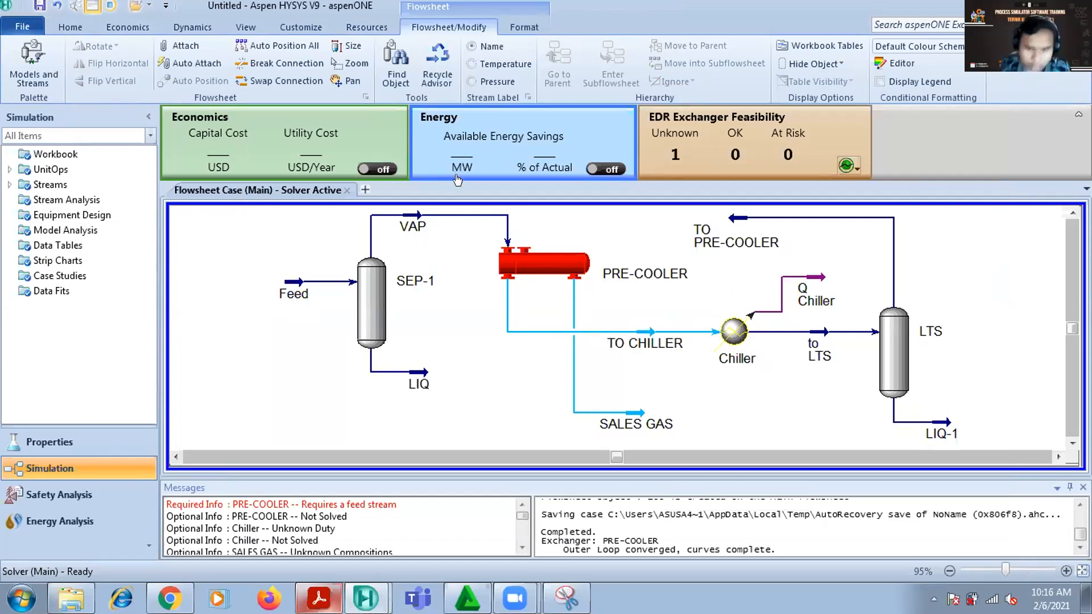
{"action": "double_click", "coordinate": [529, 263]}
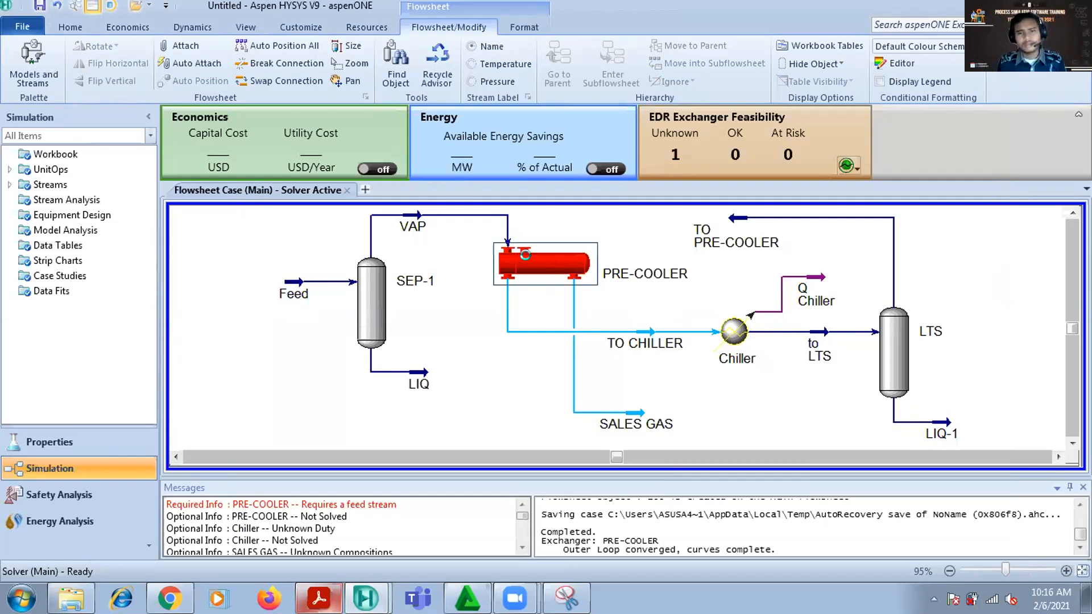
{"action": "left_click", "coordinate": [84, 244]}
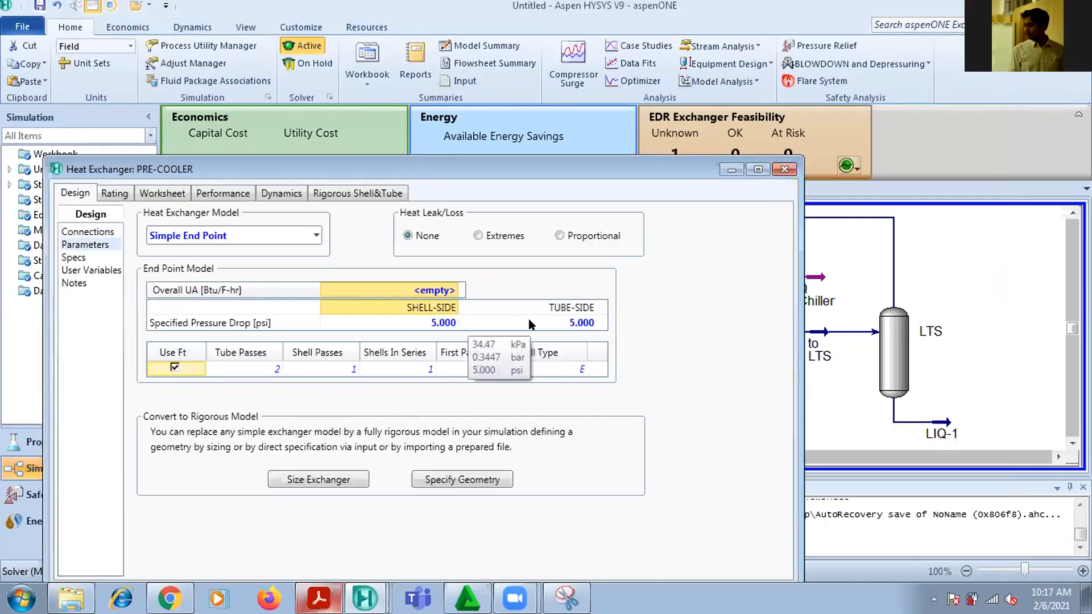
{"action": "left_click", "coordinate": [783, 171]}
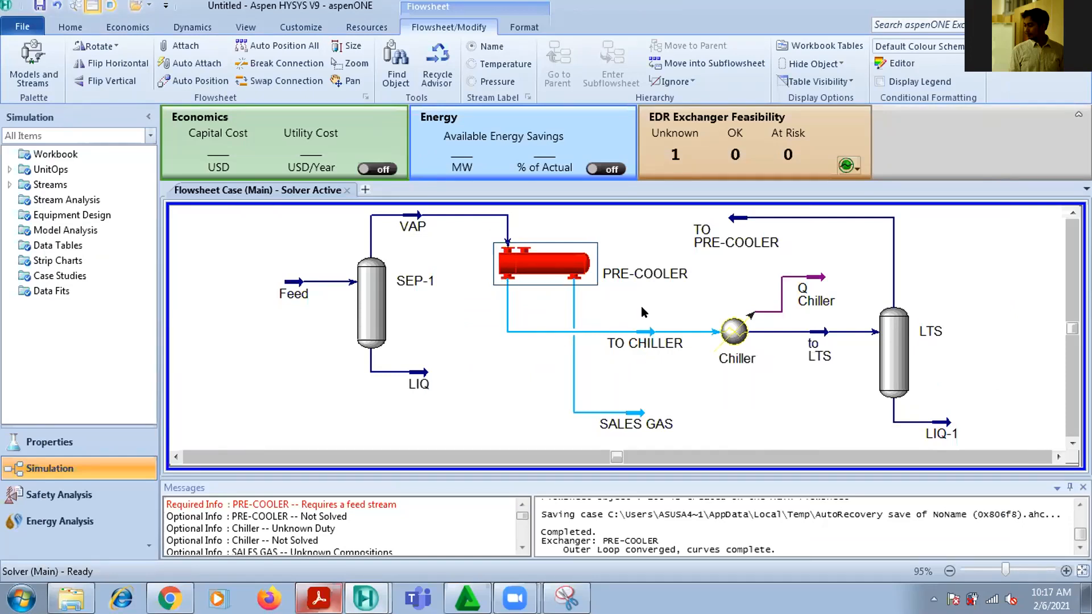
Compare the pressures of the TO CHILLER and VAP streams, keeping the TO CHILLER worksheet open beside the flowsheet
{"action": "double_click", "coordinate": [655, 337]}
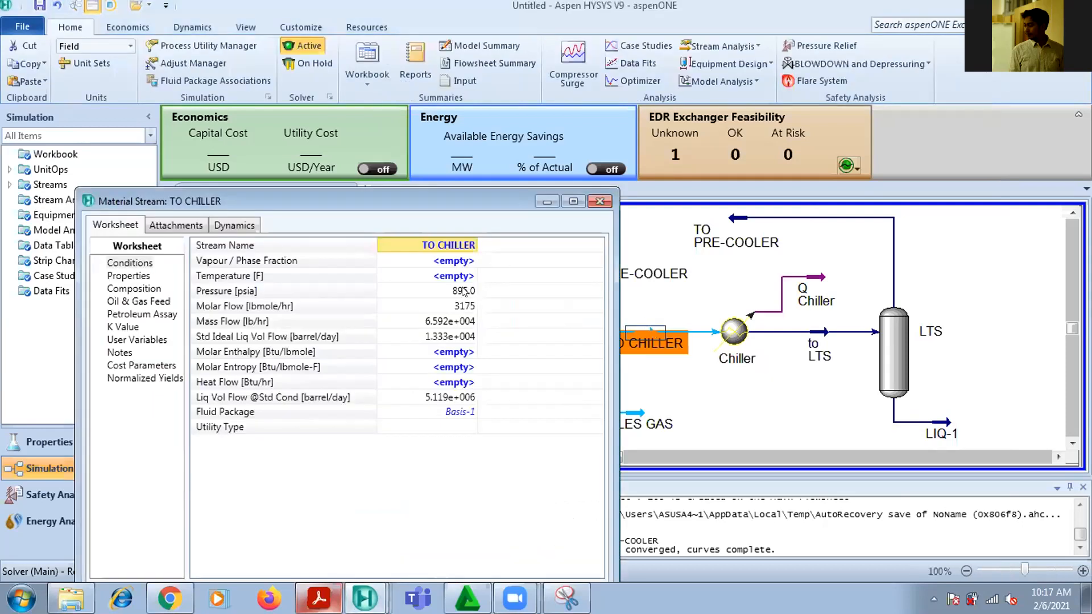
{"action": "mouse_move", "coordinate": [464, 292]}
{"action": "left_click_drag", "start_coordinate": [437, 193], "coordinate": [197, 179]}
{"action": "double_click", "coordinate": [413, 226]}
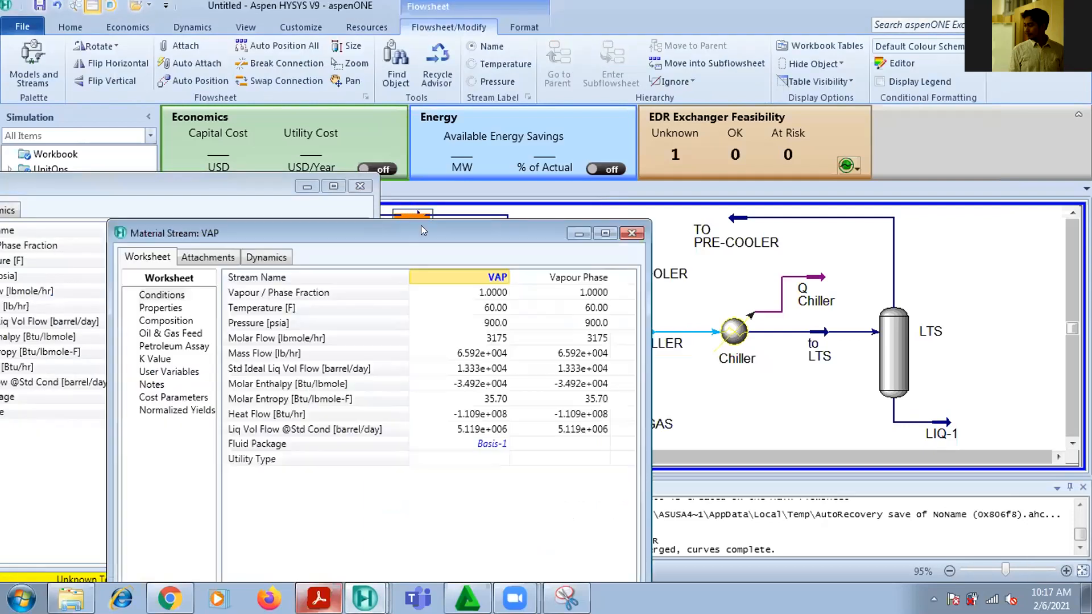
{"action": "mouse_move", "coordinate": [737, 252]}
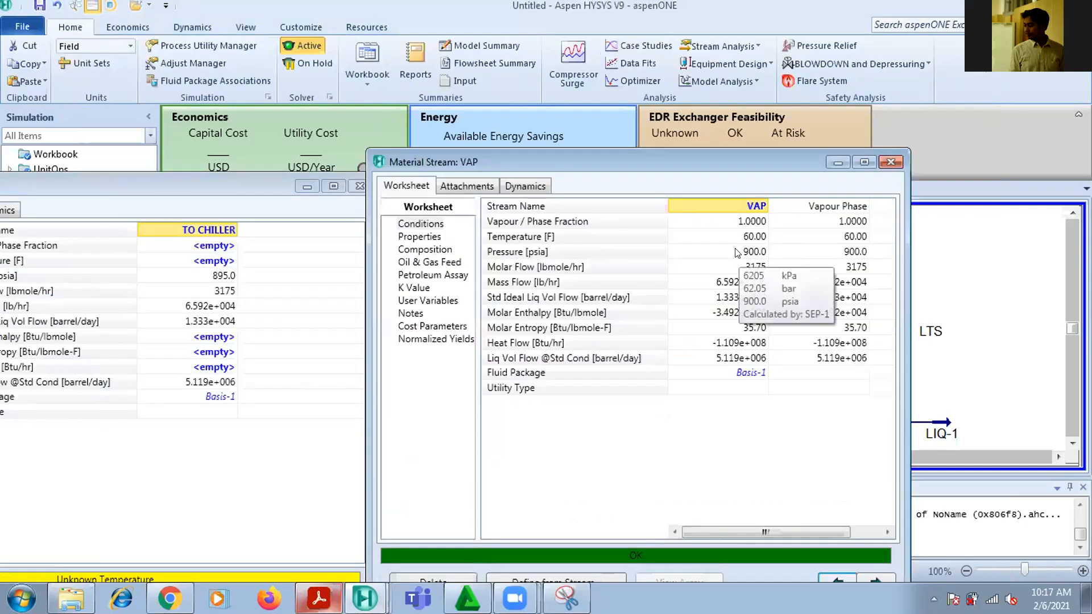
{"action": "left_click", "coordinate": [891, 162]}
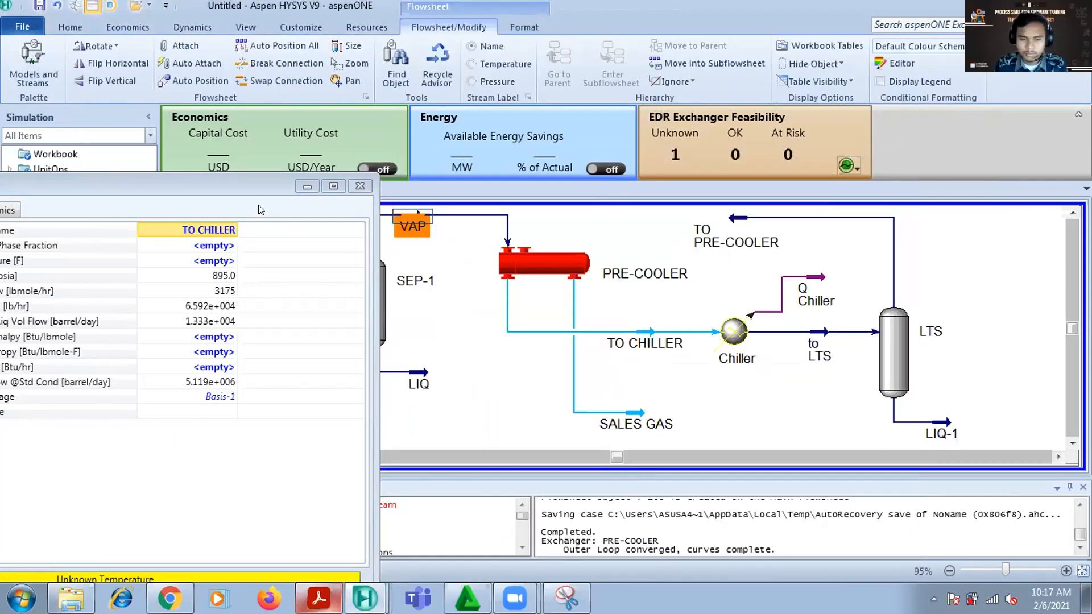
{"action": "left_click_drag", "start_coordinate": [250, 181], "coordinate": [212, 151]}
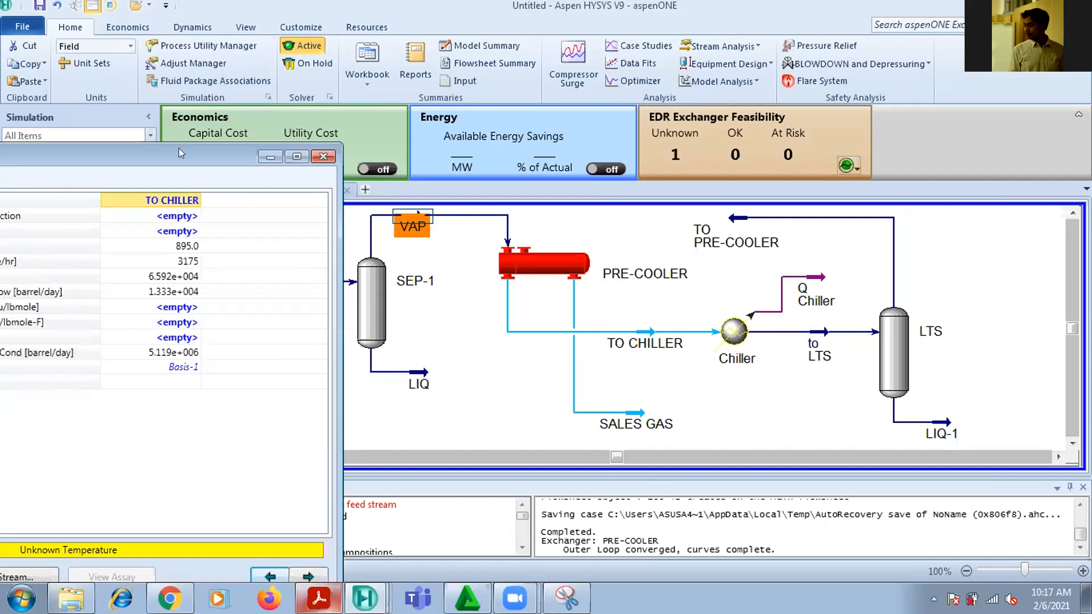
Check the Chiller's pressure drop among its design parameters and close the cooler's properties
{"action": "left_click_drag", "start_coordinate": [181, 153], "coordinate": [214, 147]}
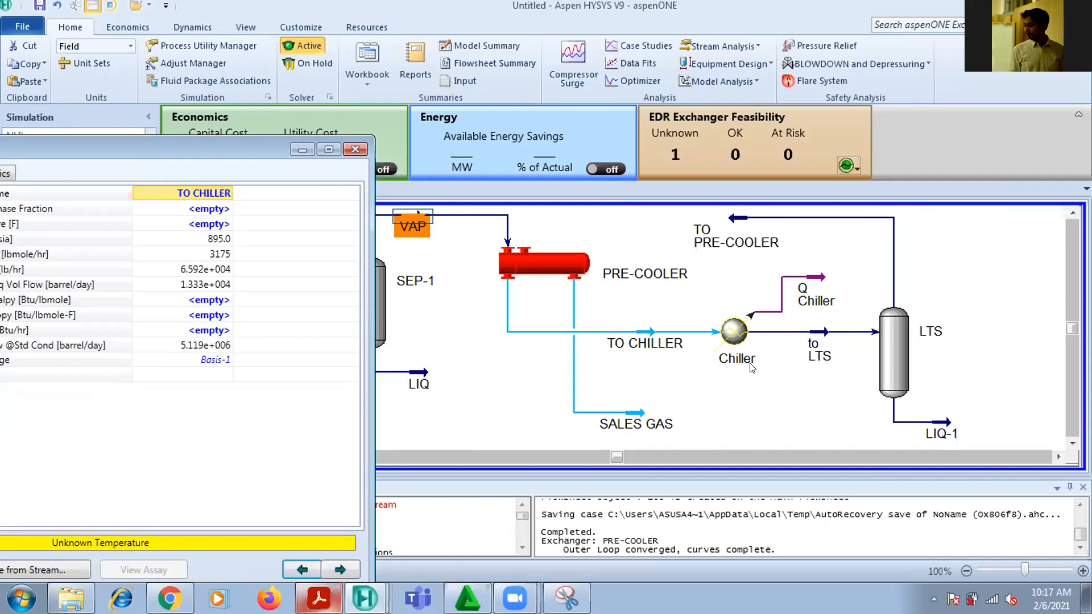
{"action": "double_click", "coordinate": [735, 332]}
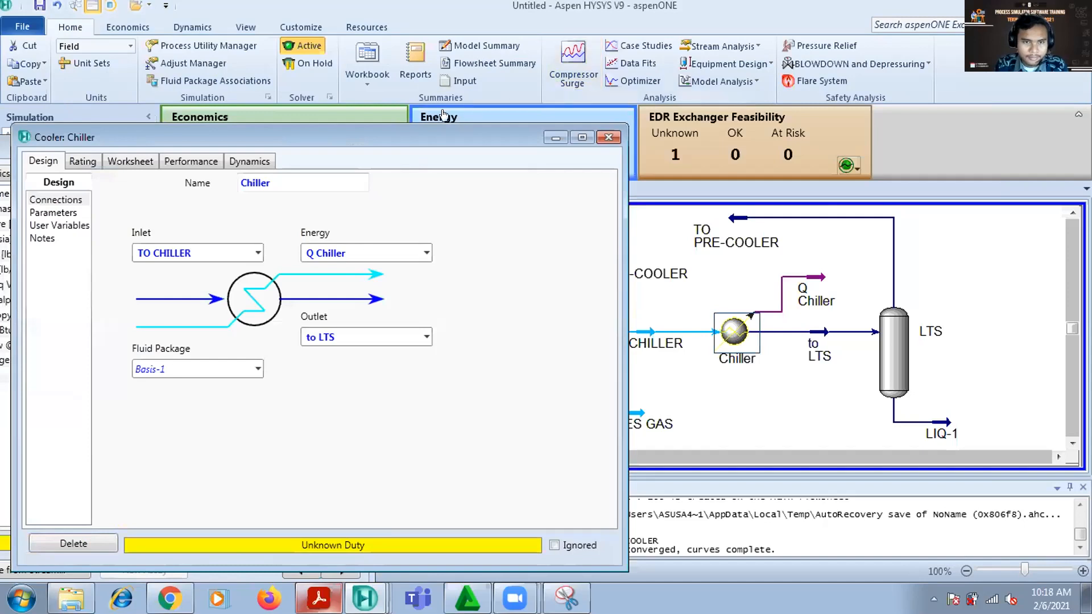
{"action": "left_click_drag", "start_coordinate": [417, 138], "coordinate": [630, 113]}
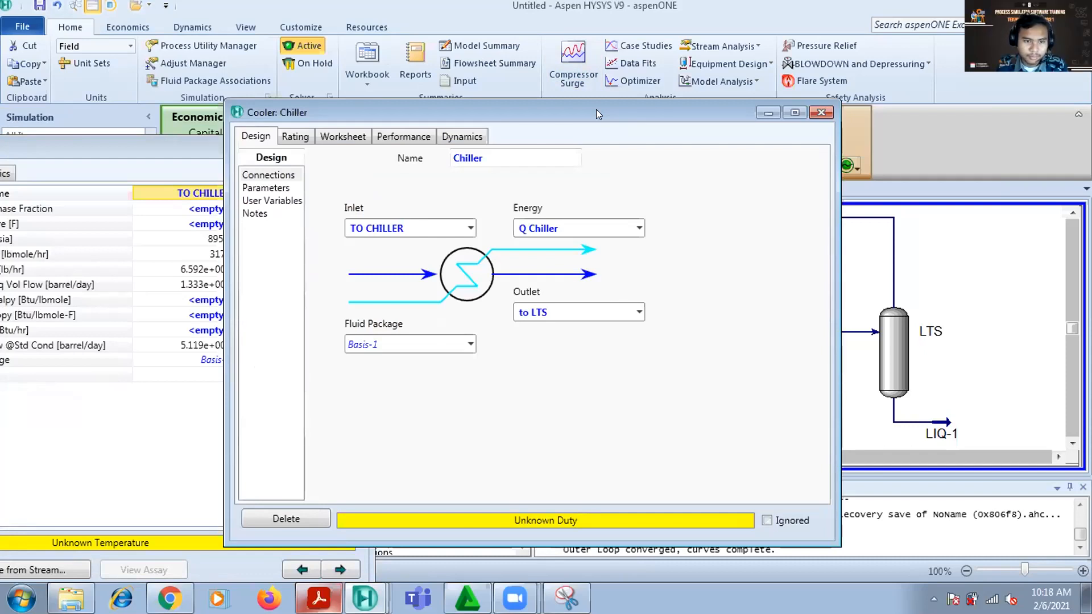
{"action": "left_click", "coordinate": [274, 187]}
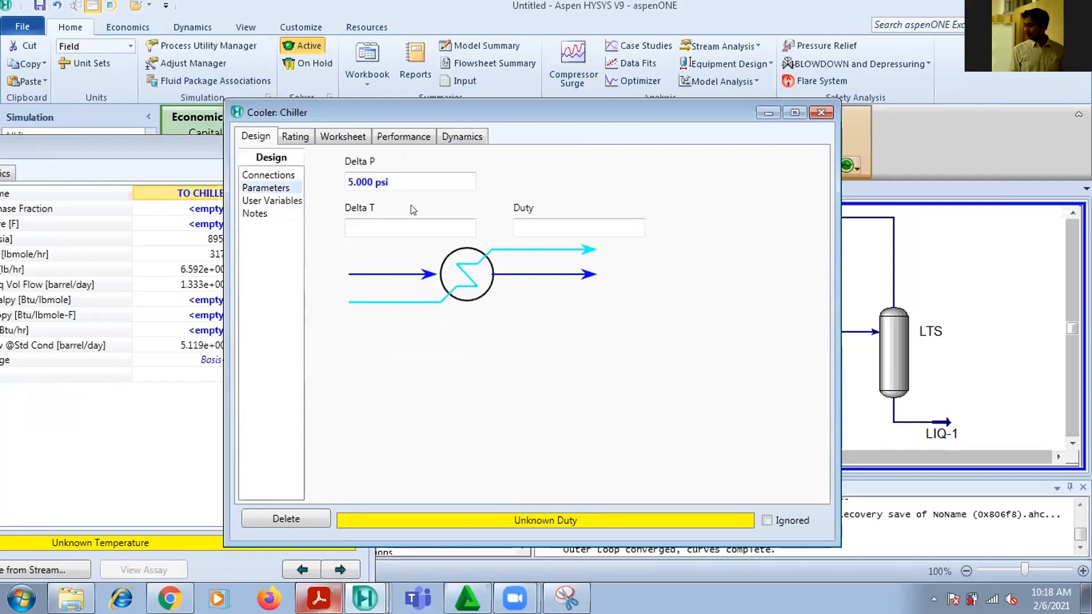
{"action": "mouse_move", "coordinate": [383, 178]}
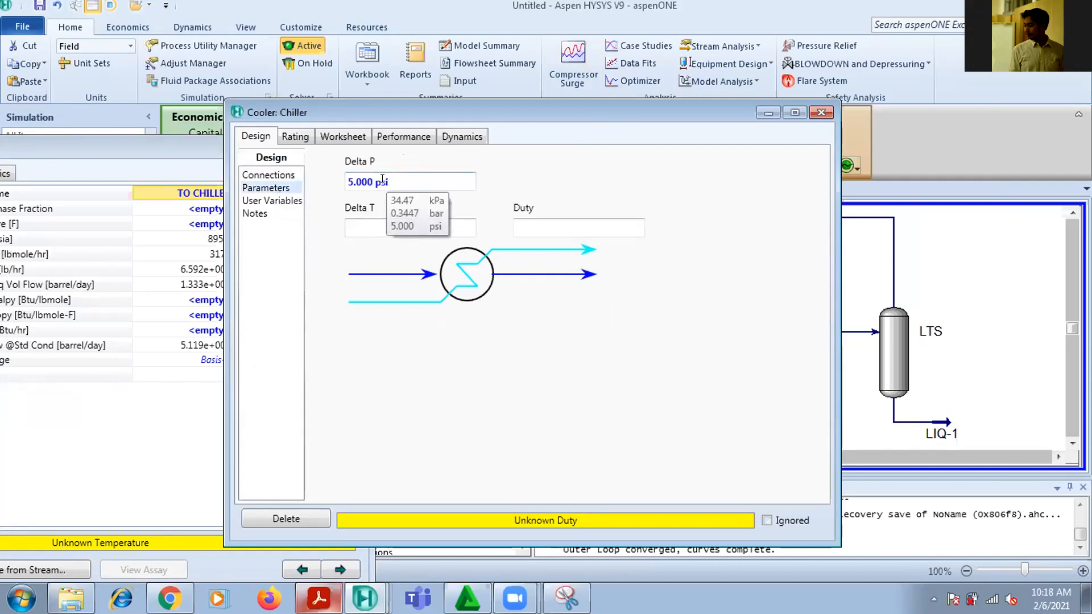
{"action": "left_click", "coordinate": [821, 112]}
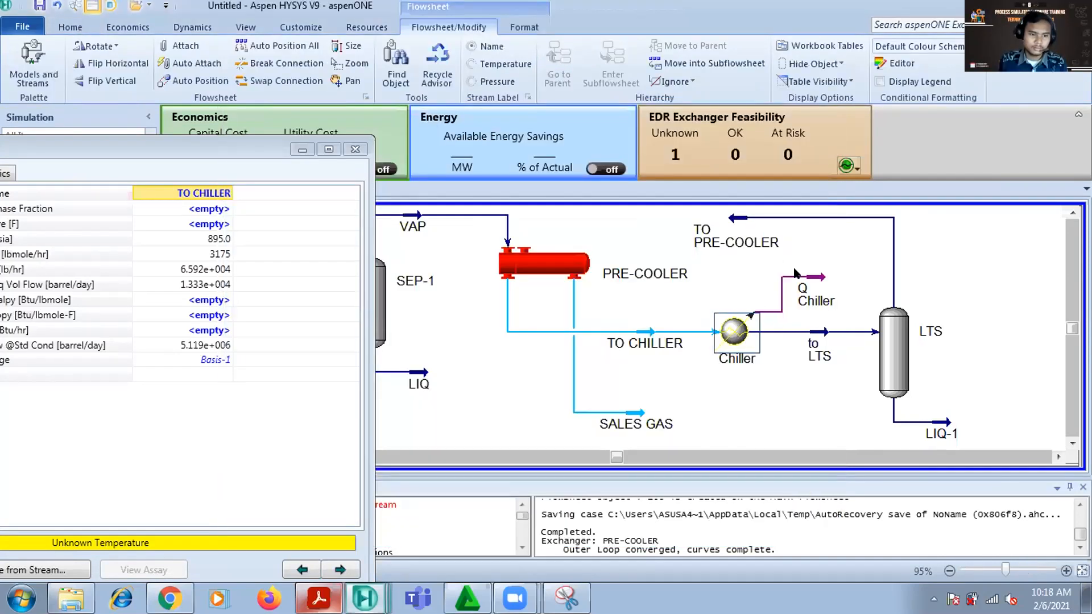
Open the TO CHILLER and to LTS stream worksheets side by side and compare their conditions
{"action": "mouse_move", "coordinate": [821, 278]}
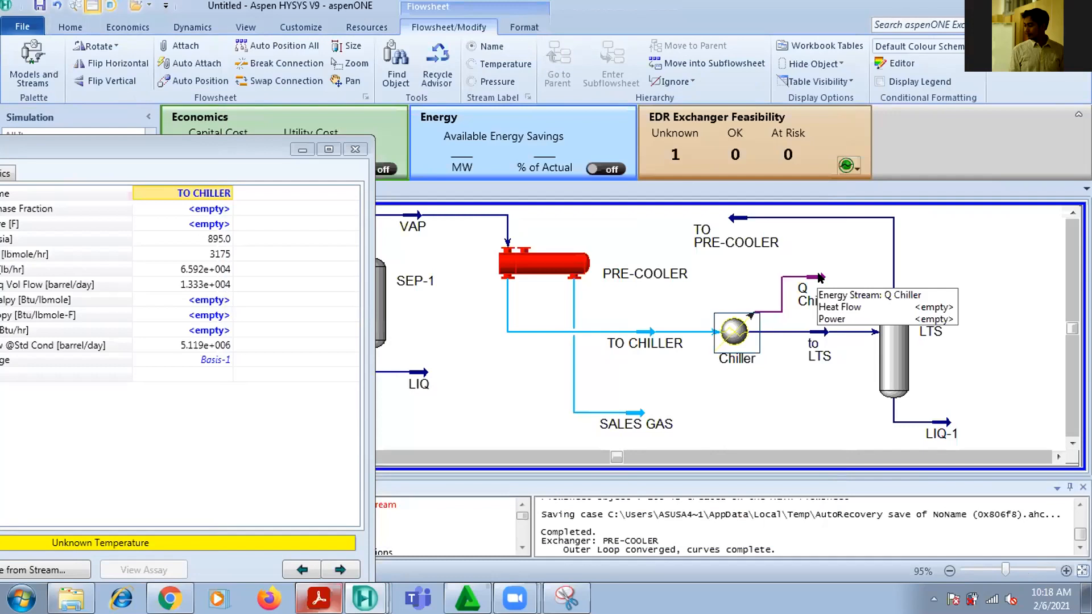
{"action": "double_click", "coordinate": [646, 333]}
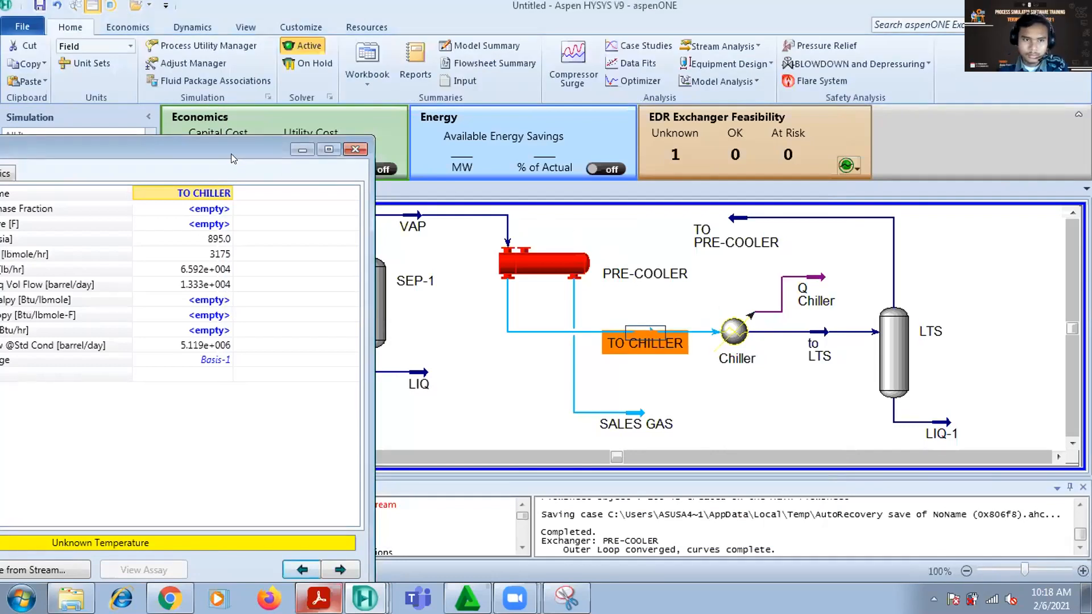
{"action": "left_click_drag", "start_coordinate": [231, 153], "coordinate": [462, 116]}
{"action": "mouse_move", "coordinate": [444, 201]}
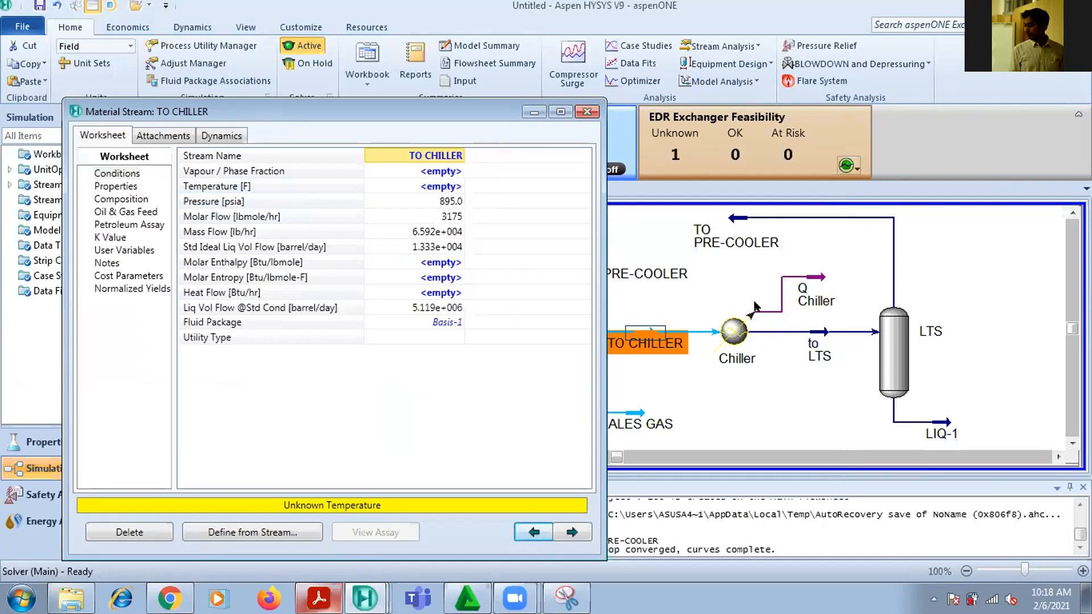
{"action": "double_click", "coordinate": [822, 335]}
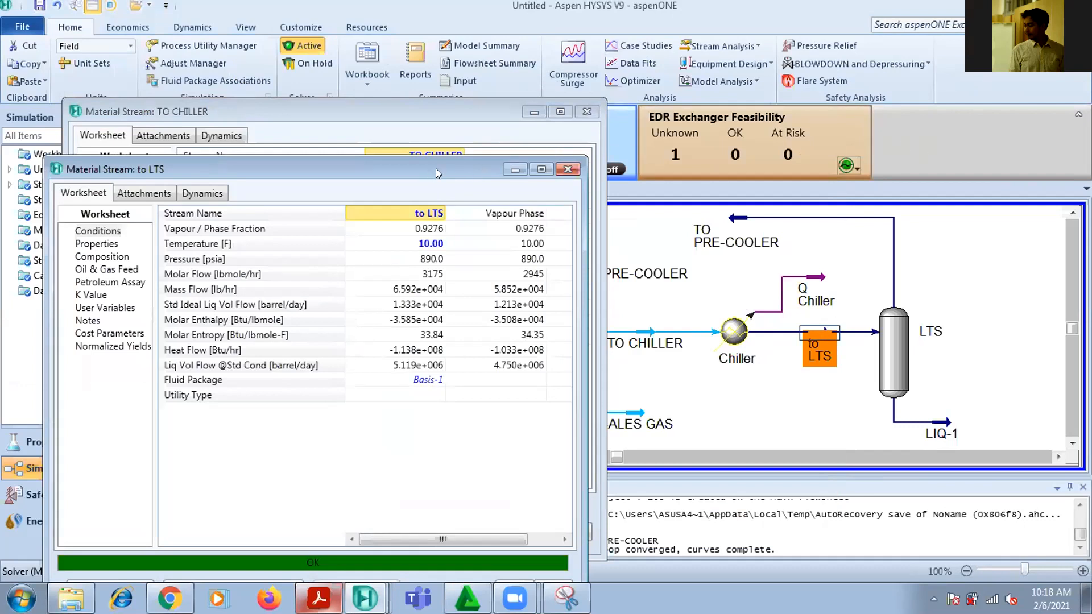
{"action": "left_click_drag", "start_coordinate": [436, 168], "coordinate": [948, 105]}
{"action": "mouse_move", "coordinate": [953, 212]}
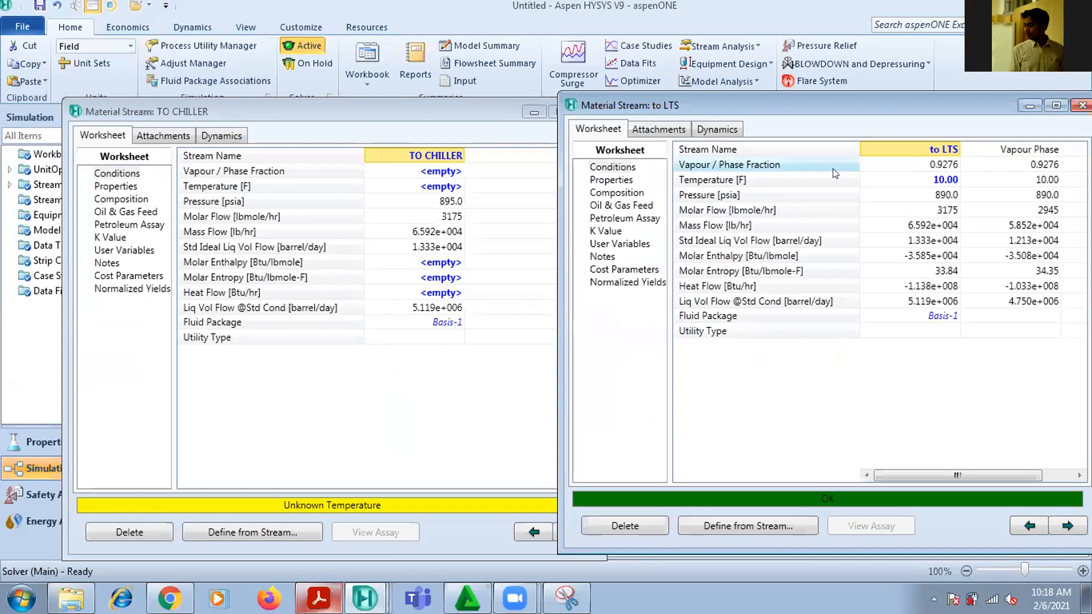
{"action": "left_click_drag", "start_coordinate": [846, 105], "coordinate": [826, 76]}
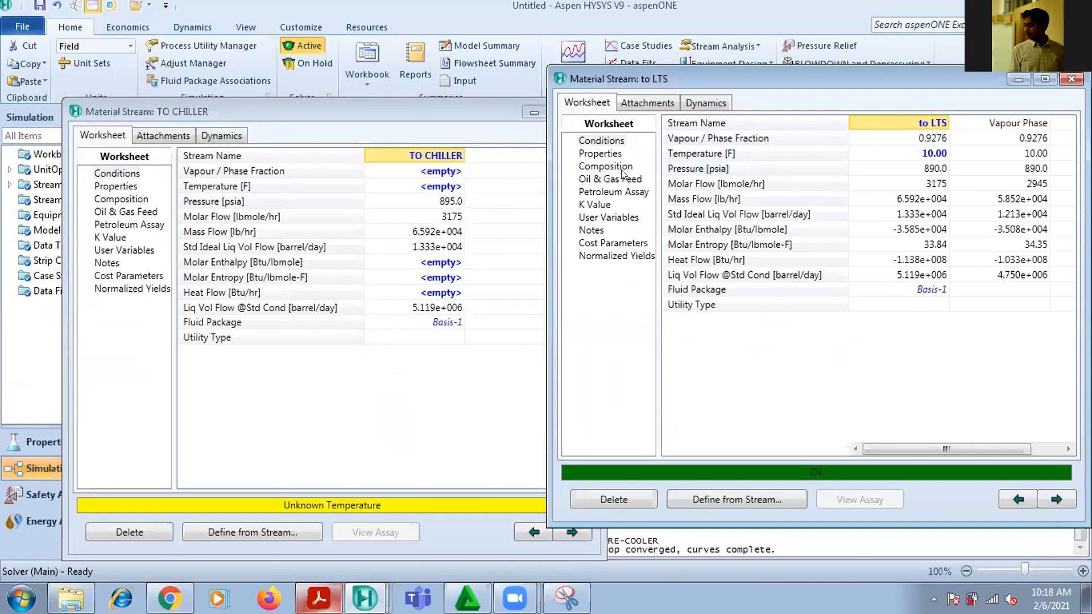
Check the to LTS stream's temperature and pressure, and close both stream worksheets
{"action": "left_click", "coordinate": [929, 156]}
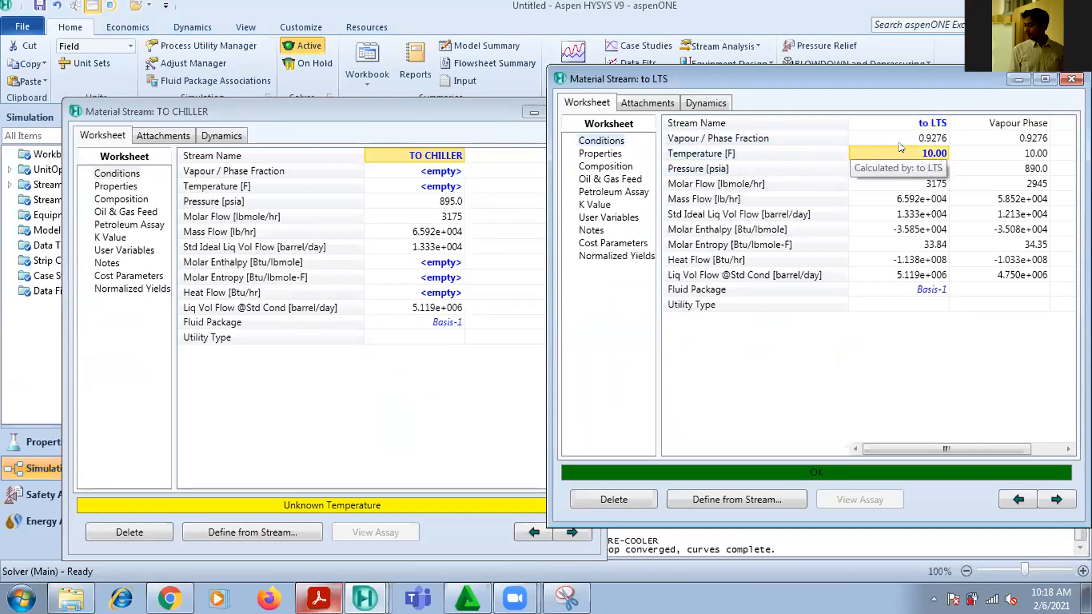
{"action": "mouse_move", "coordinate": [903, 145]}
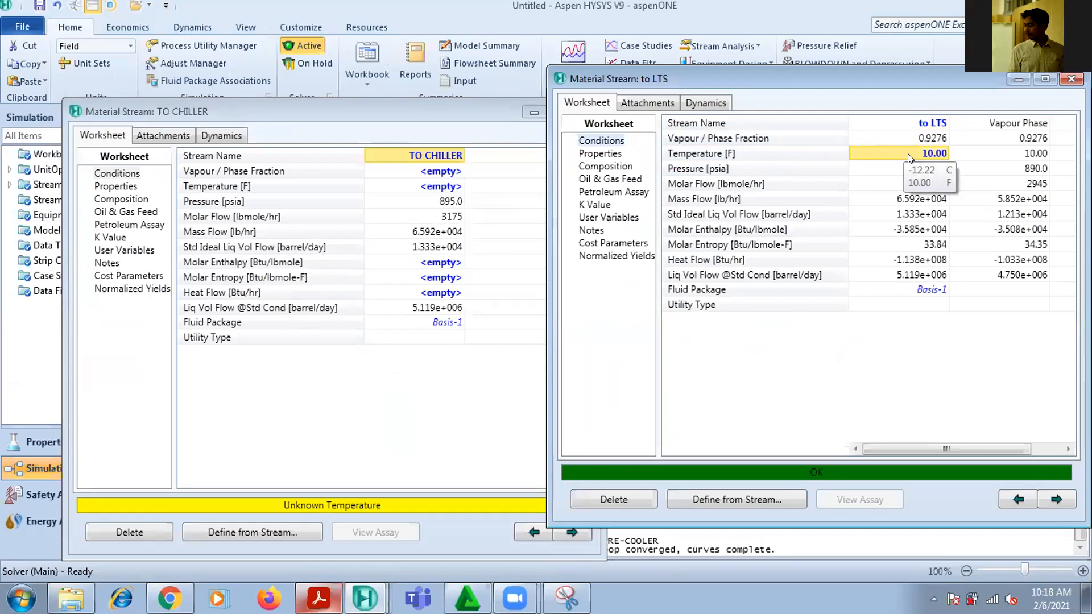
{"action": "left_click_drag", "start_coordinate": [913, 77], "coordinate": [443, 148]}
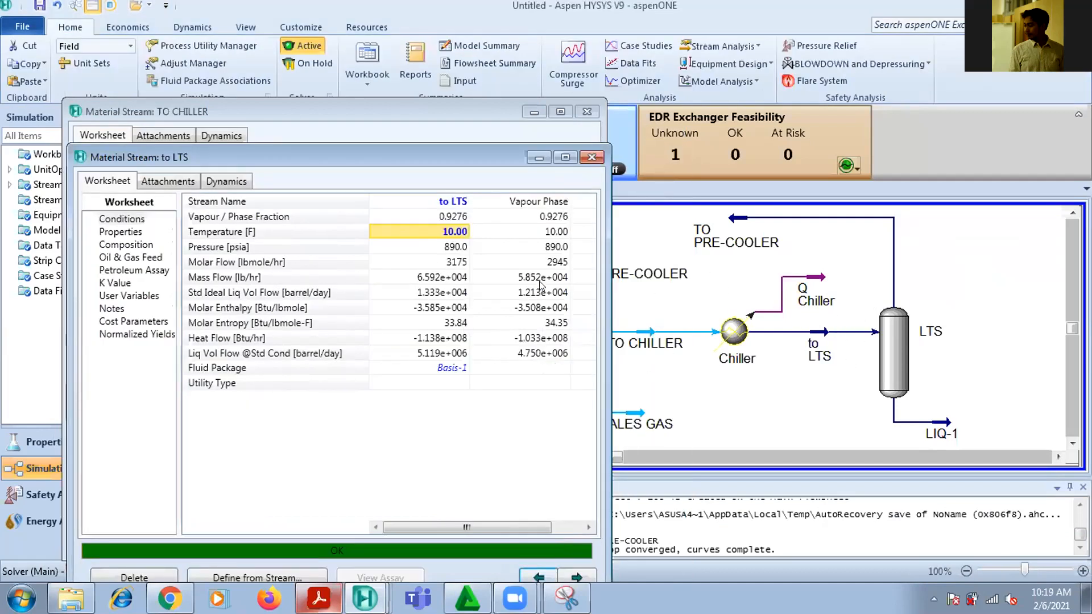
{"action": "mouse_move", "coordinate": [451, 247]}
{"action": "left_click", "coordinate": [592, 157]}
{"action": "left_click", "coordinate": [587, 111]}
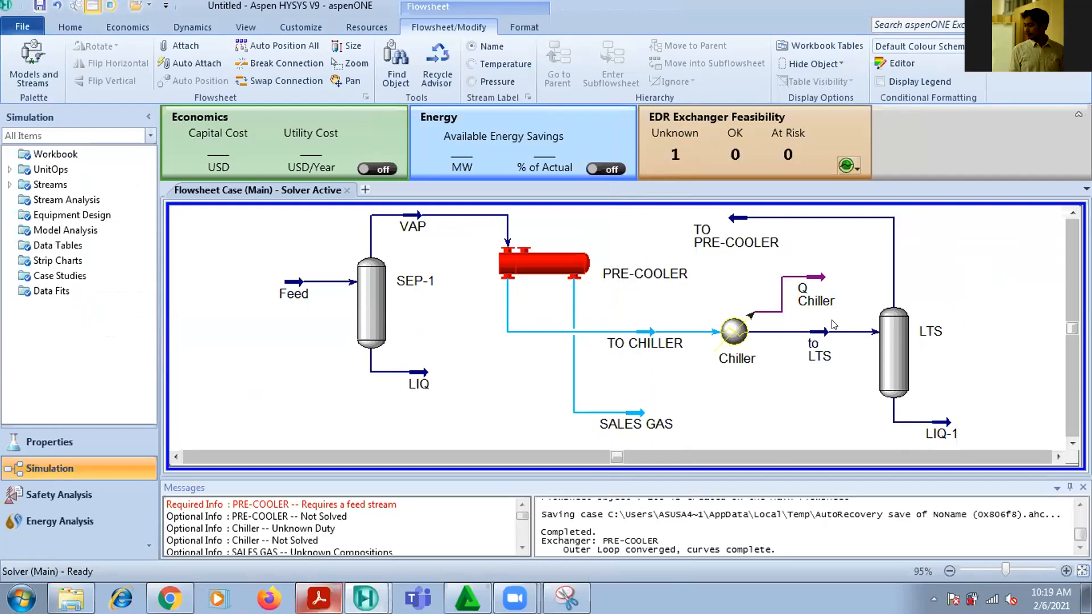
Read the PDF's question about the gas temperature entering the LTS and return to Aspen HYSYS
{"action": "mouse_move", "coordinate": [811, 333]}
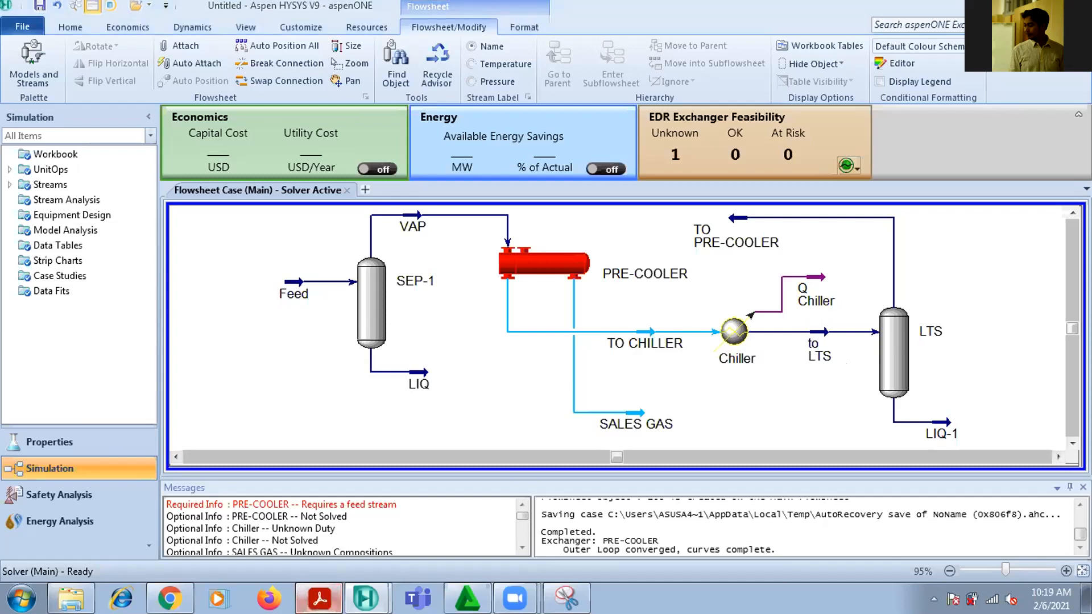
{"action": "left_click", "coordinate": [319, 599]}
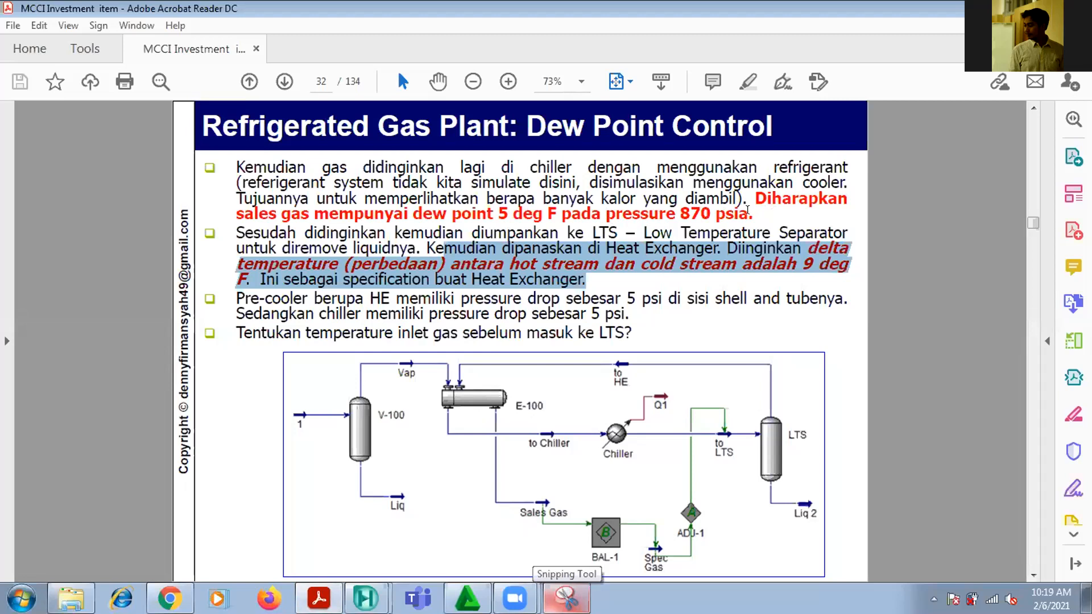
{"action": "left_click_drag", "start_coordinate": [449, 329], "coordinate": [637, 331]}
{"action": "left_click", "coordinate": [637, 330]}
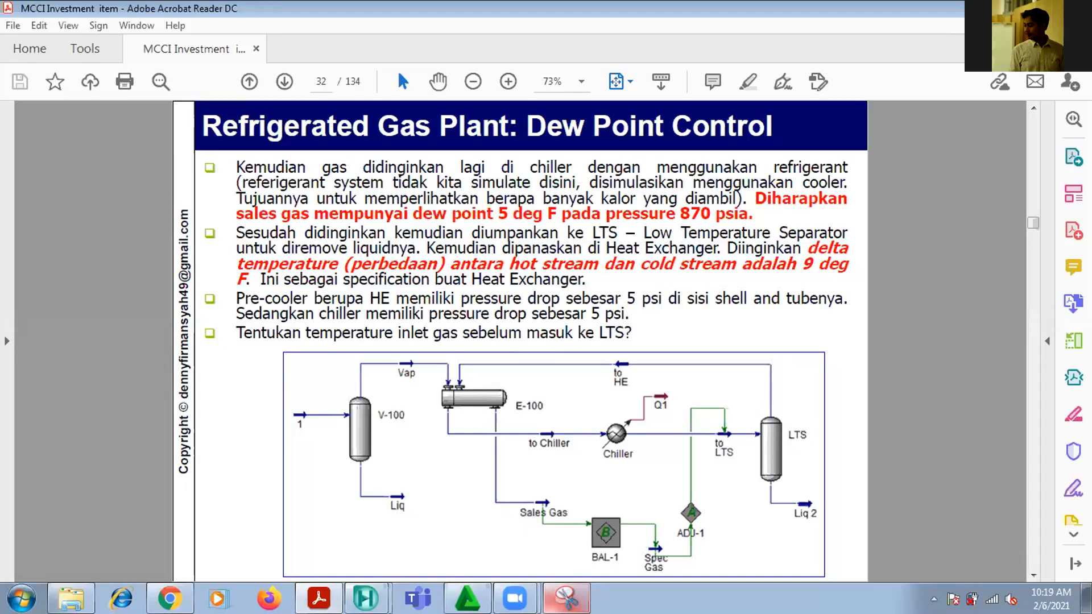
{"action": "key", "text": "alt+Tab"}
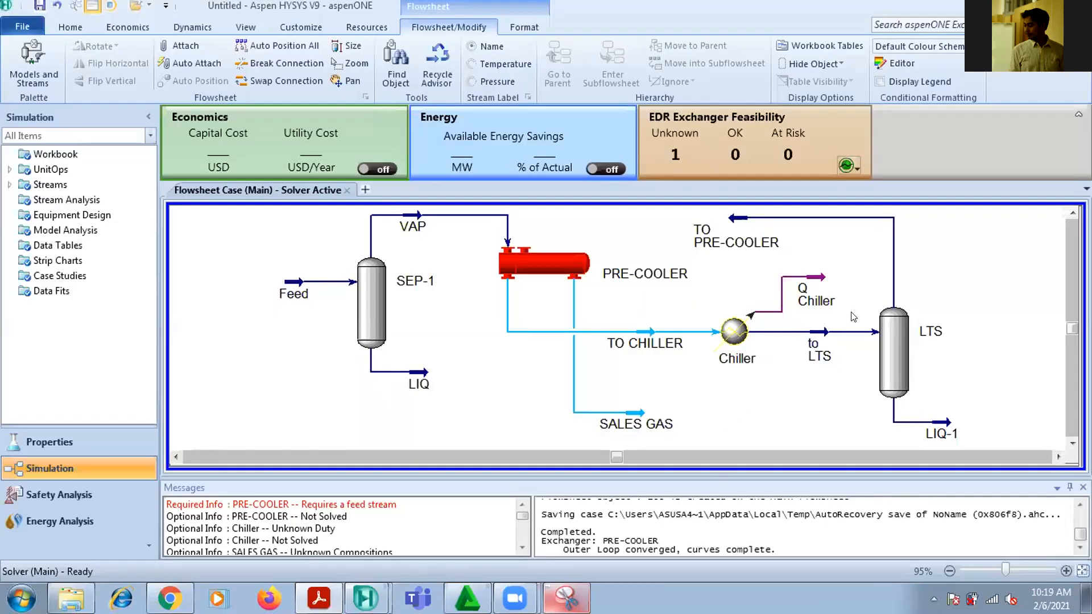
Examine the PRE-COOLER's Delta Temp specification and compare its TO CHILLER and SALES GAS streams with the flowsheet
{"action": "double_click", "coordinate": [532, 269]}
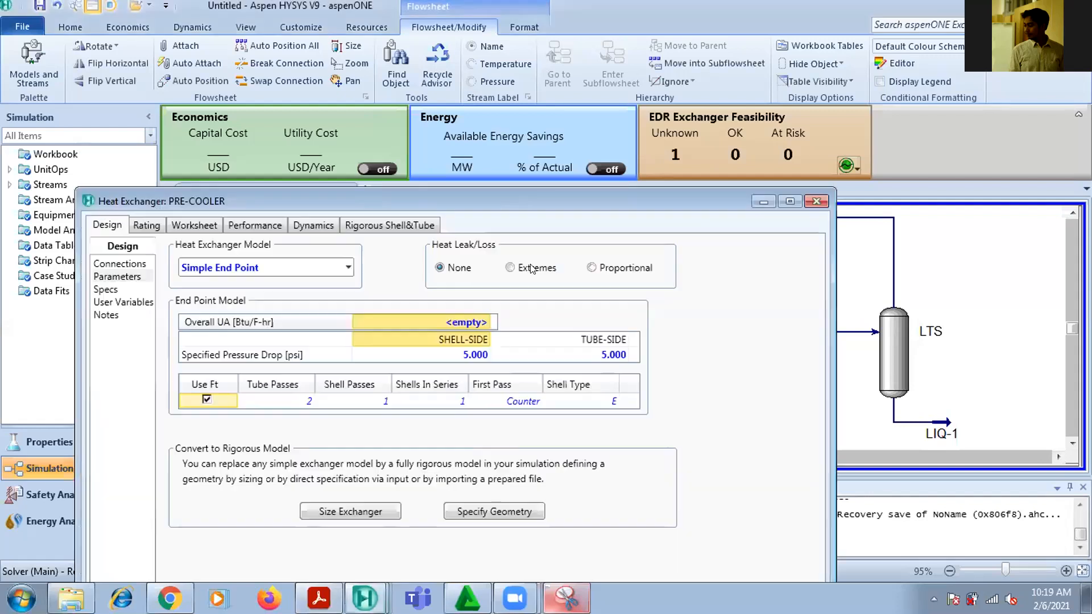
{"action": "left_click_drag", "start_coordinate": [568, 196], "coordinate": [686, 27]}
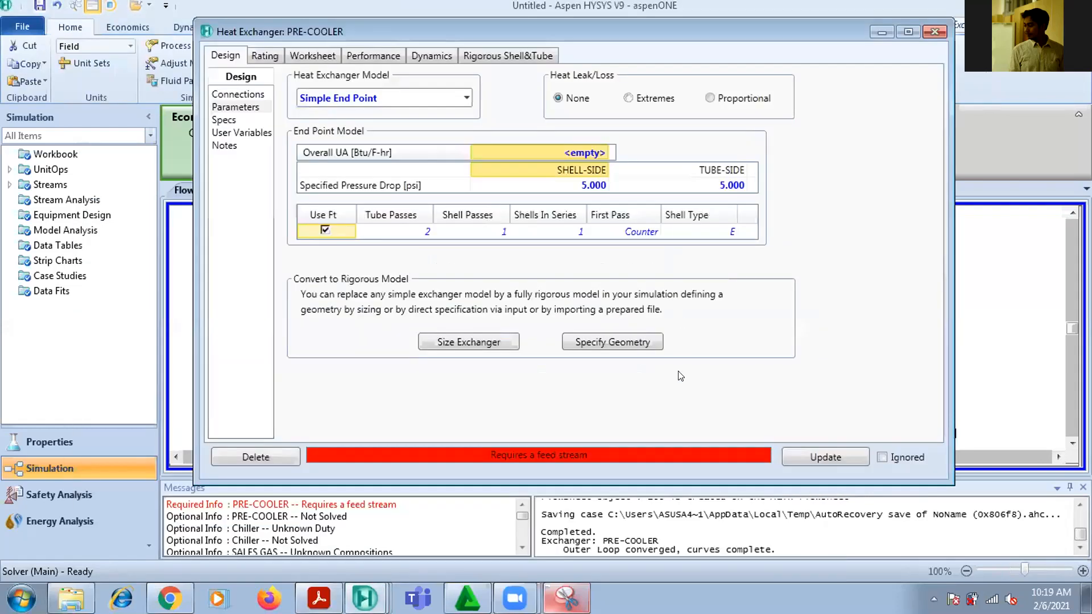
{"action": "left_click", "coordinate": [227, 120]}
{"action": "double_click", "coordinate": [349, 344]}
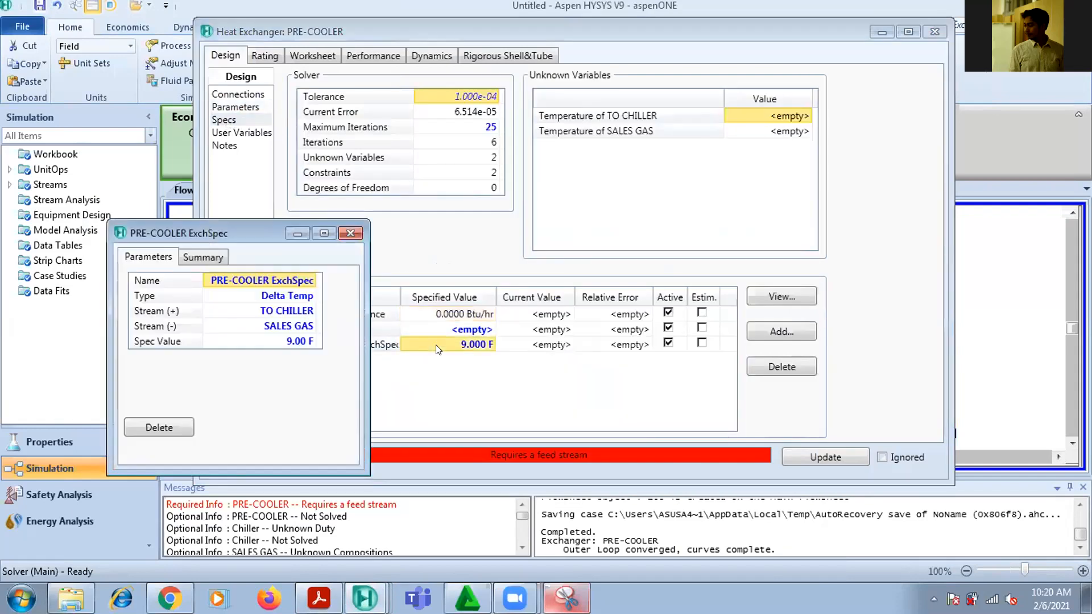
{"action": "left_click", "coordinate": [616, 29]}
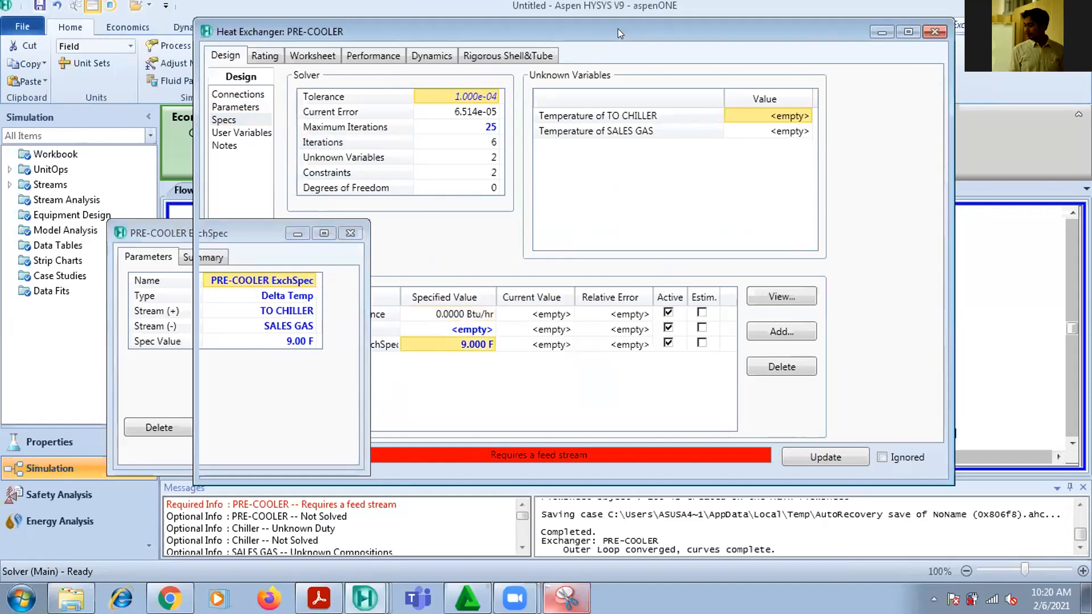
{"action": "left_click_drag", "start_coordinate": [618, 28], "coordinate": [781, 138]}
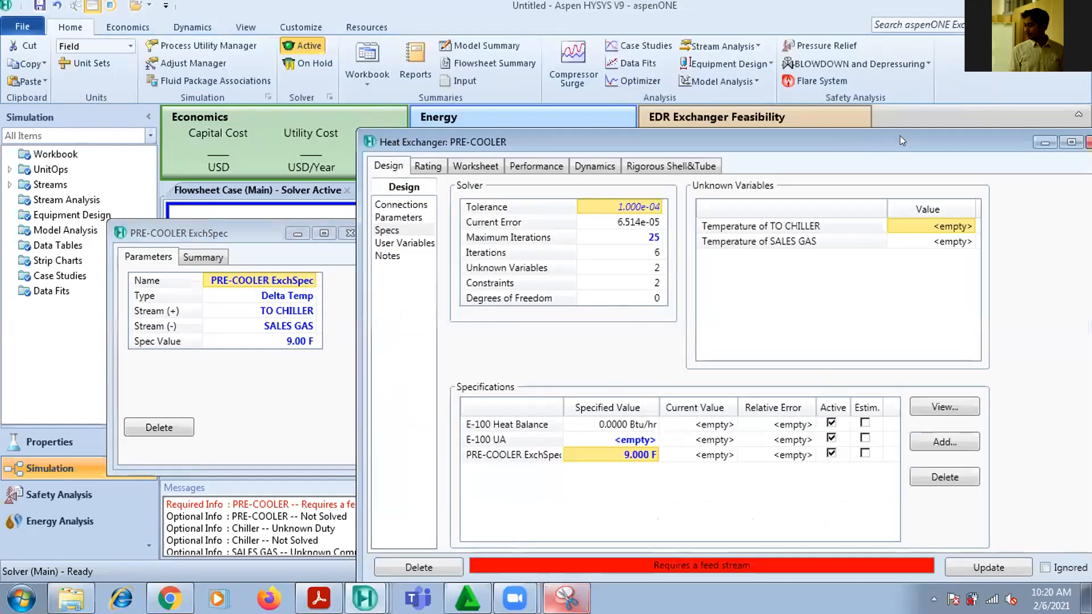
{"action": "left_click_drag", "start_coordinate": [901, 141], "coordinate": [853, 480]}
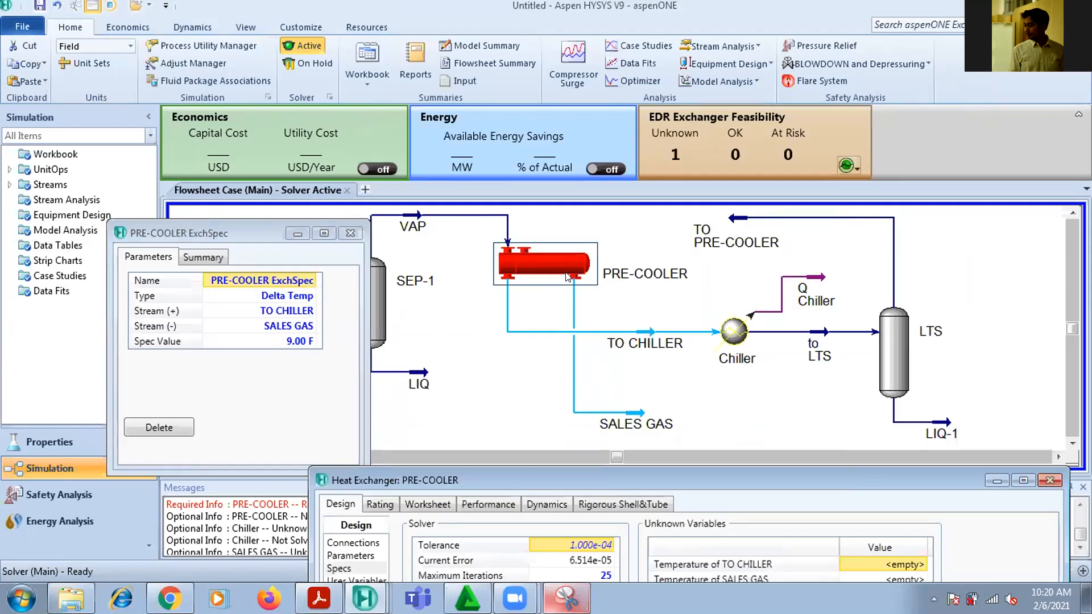
{"action": "left_click_drag", "start_coordinate": [554, 484], "coordinate": [523, 61]}
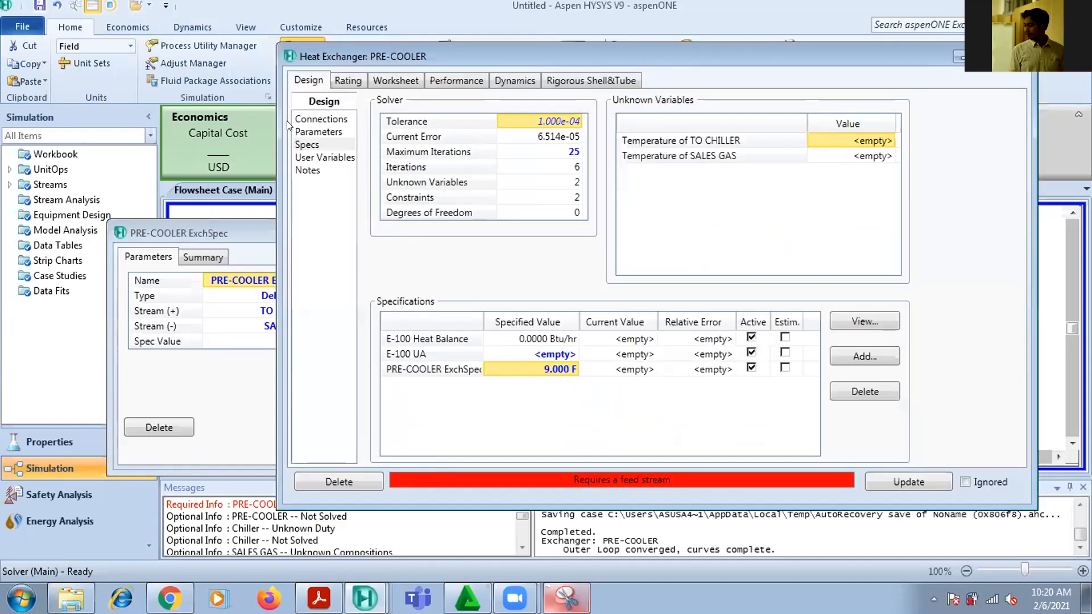
Connect the TO PRE-COOLER stream to the PRE-COOLER's shell side inlet, and close the exchanger and its specification windows
{"action": "left_click", "coordinate": [307, 119]}
{"action": "left_click", "coordinate": [899, 127]}
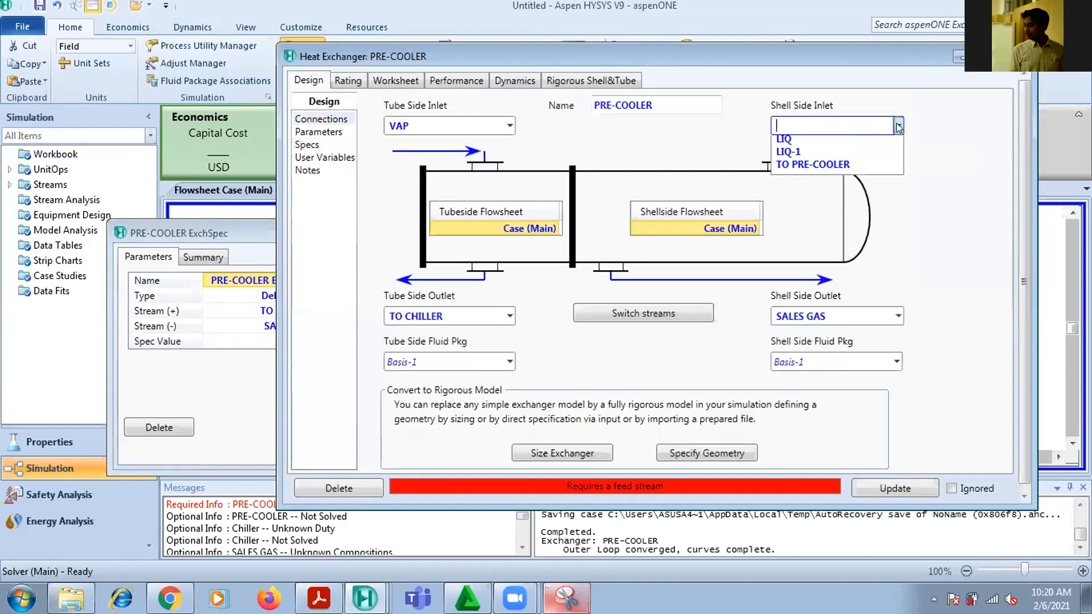
{"action": "left_click", "coordinate": [883, 169]}
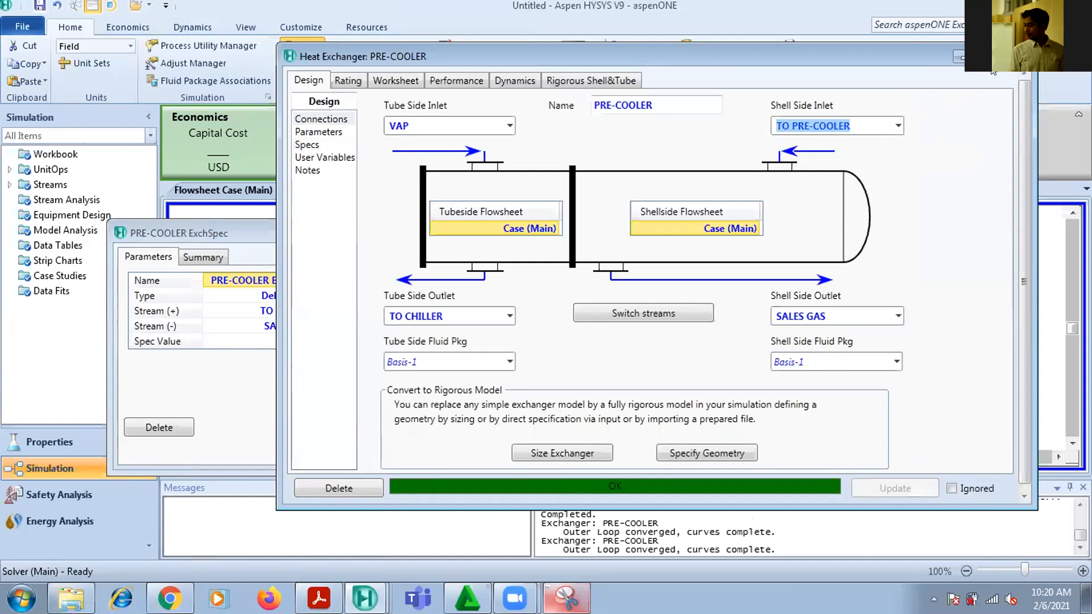
{"action": "left_click", "coordinate": [1018, 57]}
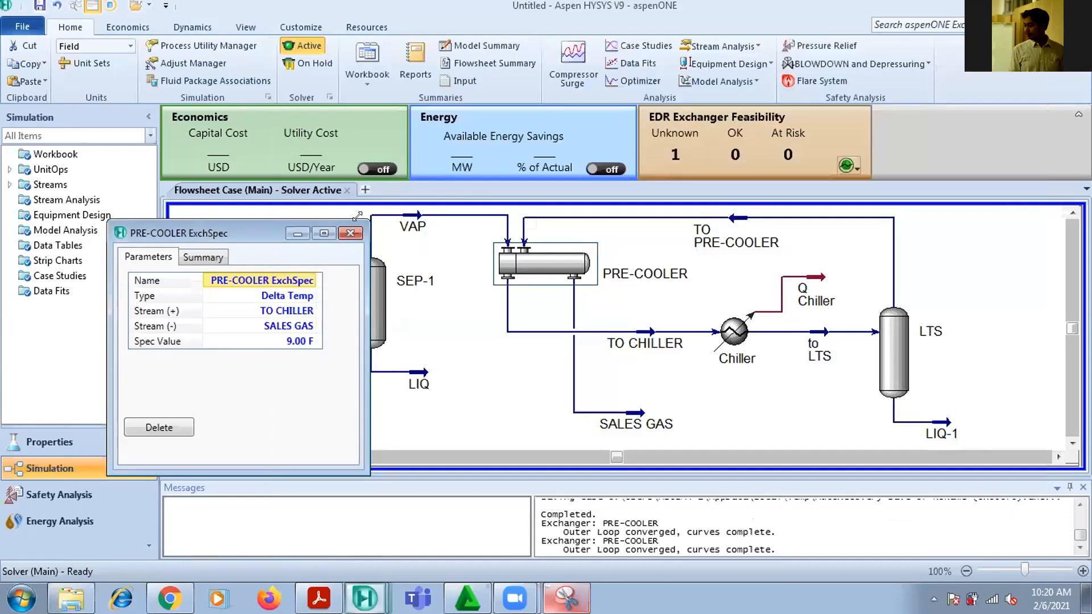
{"action": "left_click", "coordinate": [351, 233]}
Move the SALES GAS stream slightly lower on the flowsheet and deselect it
{"action": "mouse_move", "coordinate": [898, 367]}
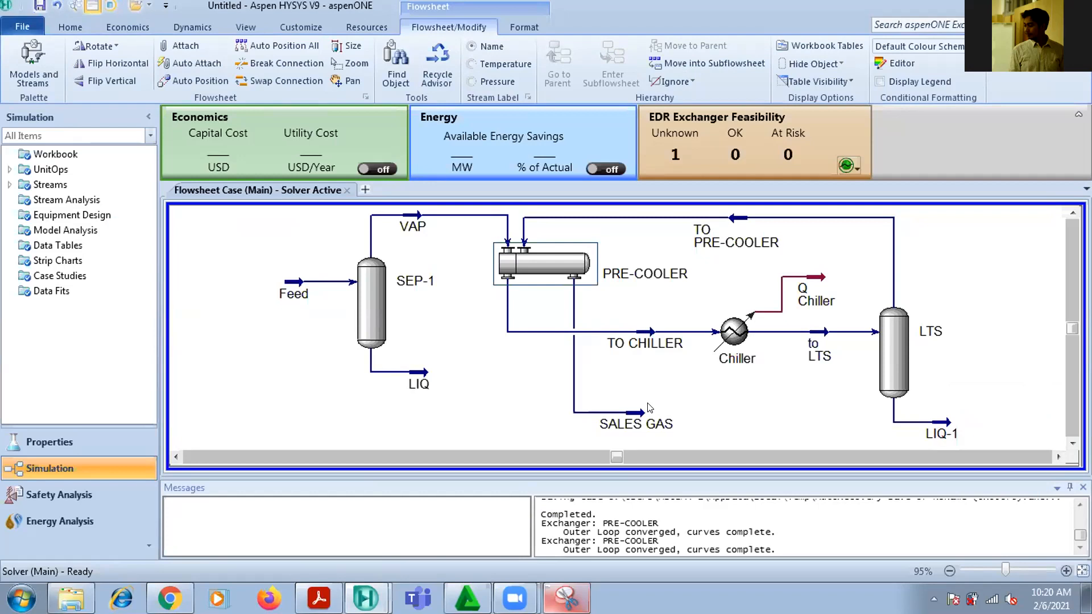
{"action": "left_click", "coordinate": [633, 417]}
{"action": "left_click_drag", "start_coordinate": [633, 417], "coordinate": [650, 436]}
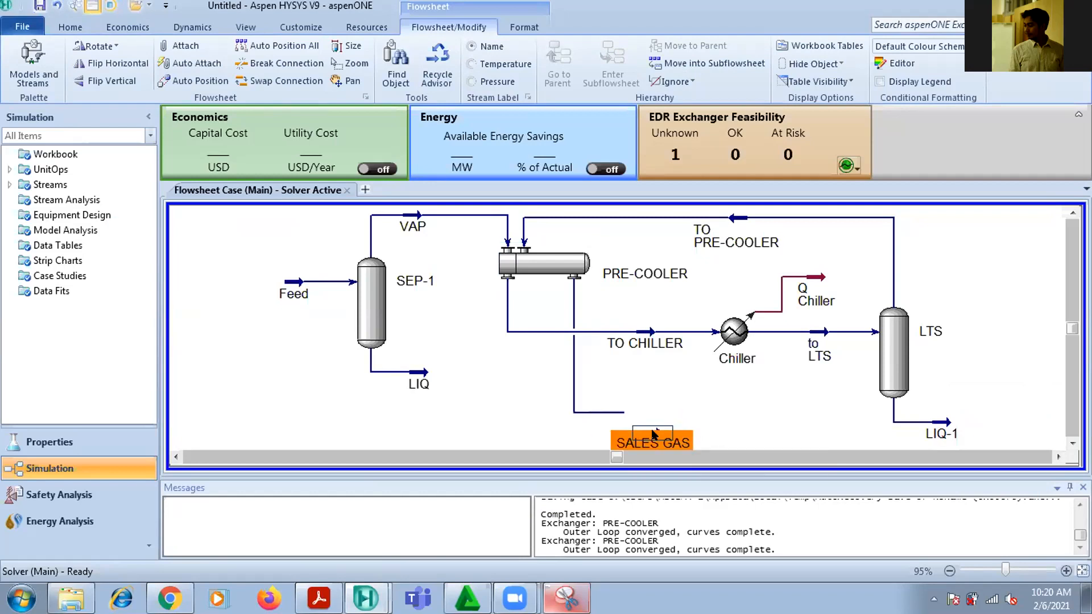
{"action": "left_click", "coordinate": [979, 344]}
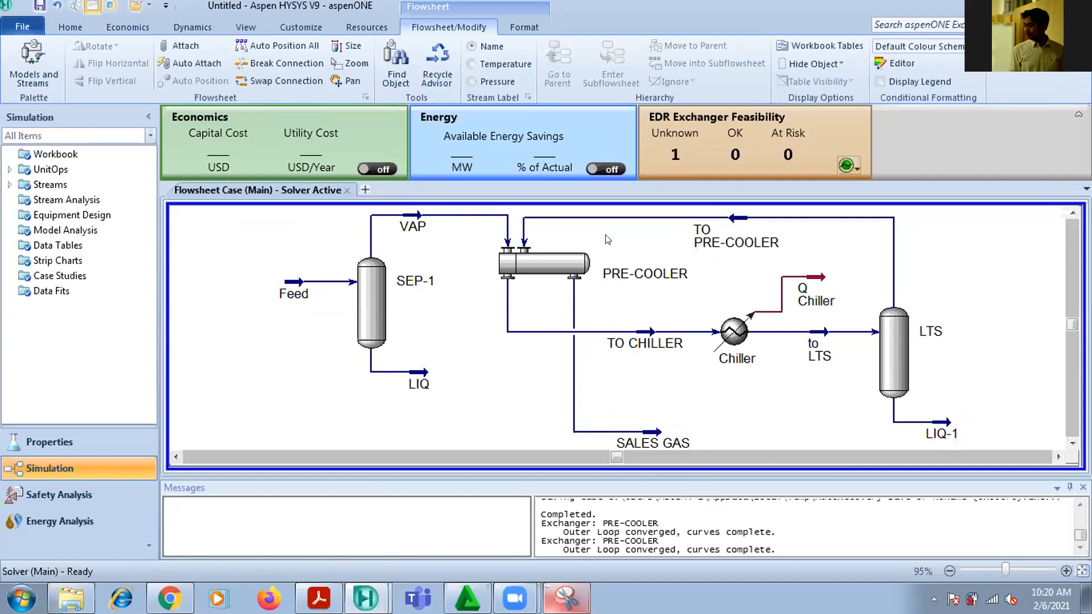
Review the PRE-COOLER's connections, parameters and Delta Temp specification between TO CHILLER and SALES GAS, and close its windows
{"action": "double_click", "coordinate": [532, 255]}
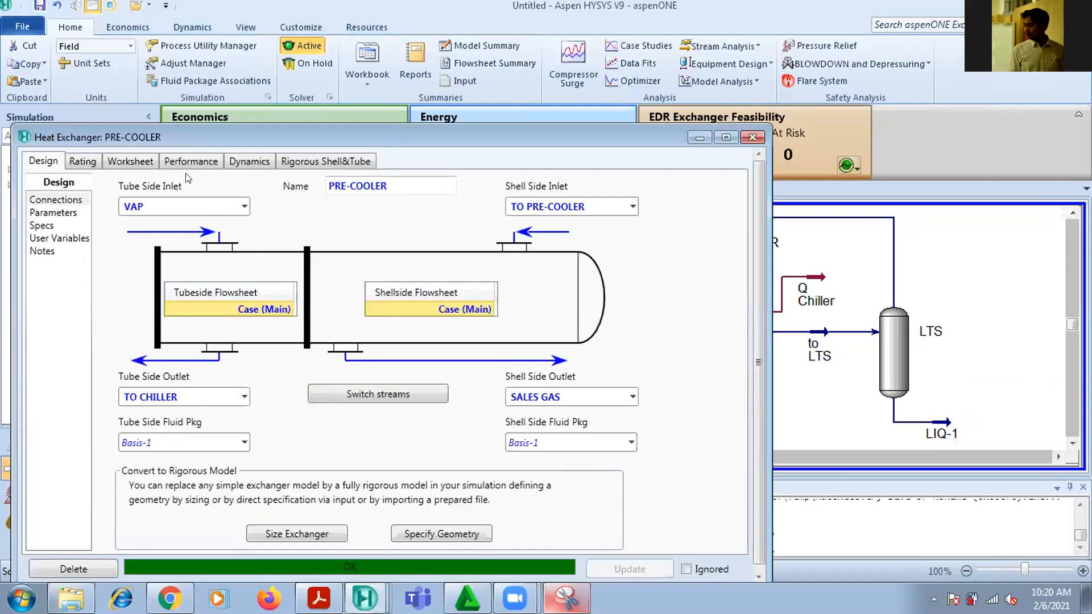
{"action": "left_click_drag", "start_coordinate": [593, 134], "coordinate": [409, 111]}
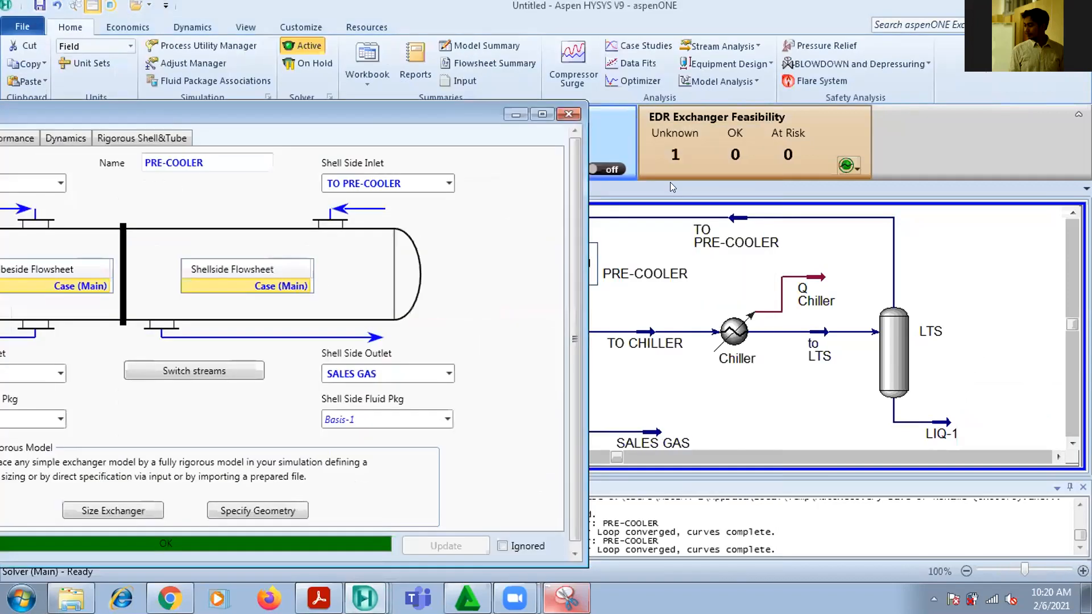
{"action": "left_click_drag", "start_coordinate": [312, 112], "coordinate": [603, 75]}
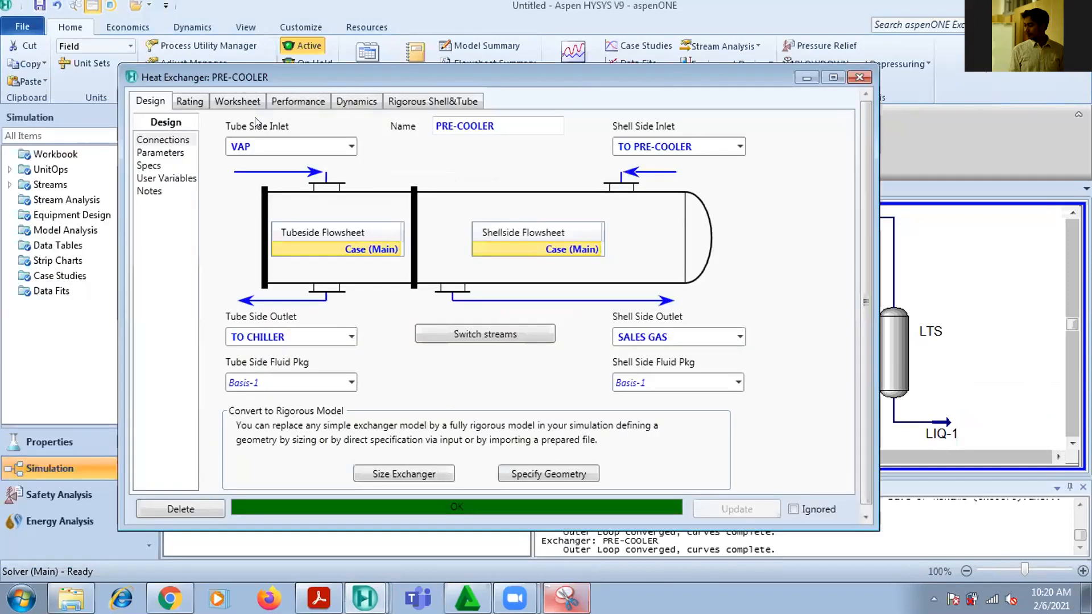
{"action": "left_click", "coordinate": [169, 150]}
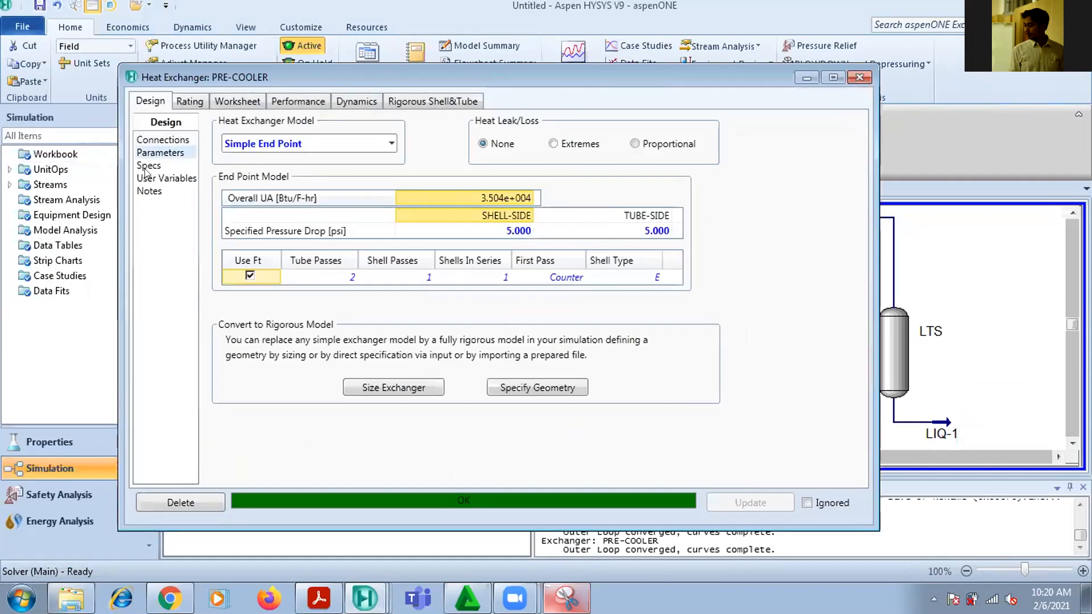
{"action": "left_click", "coordinate": [161, 172]}
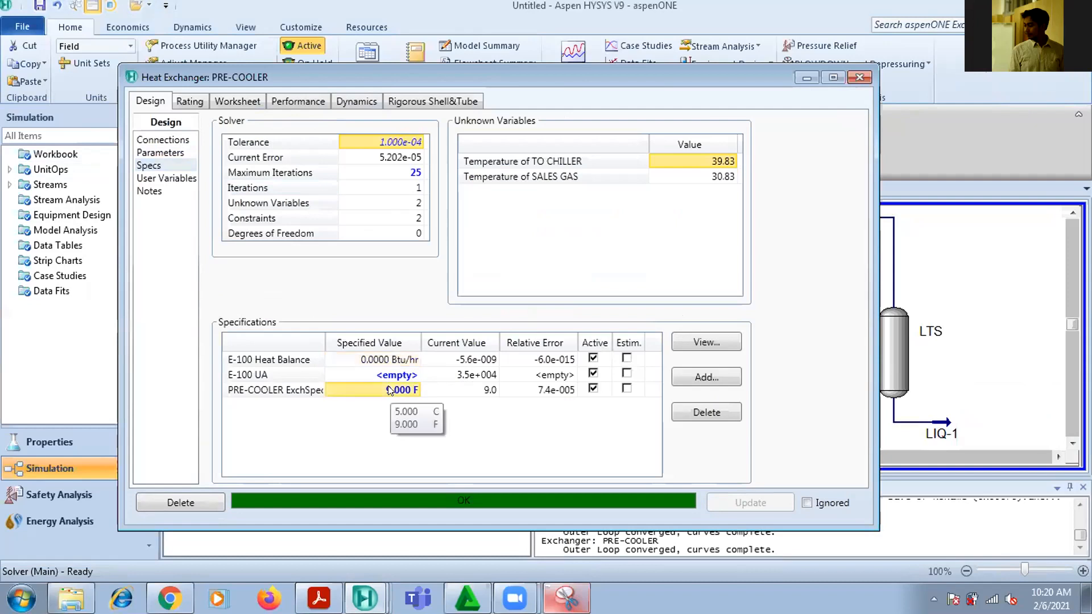
{"action": "double_click", "coordinate": [398, 390]}
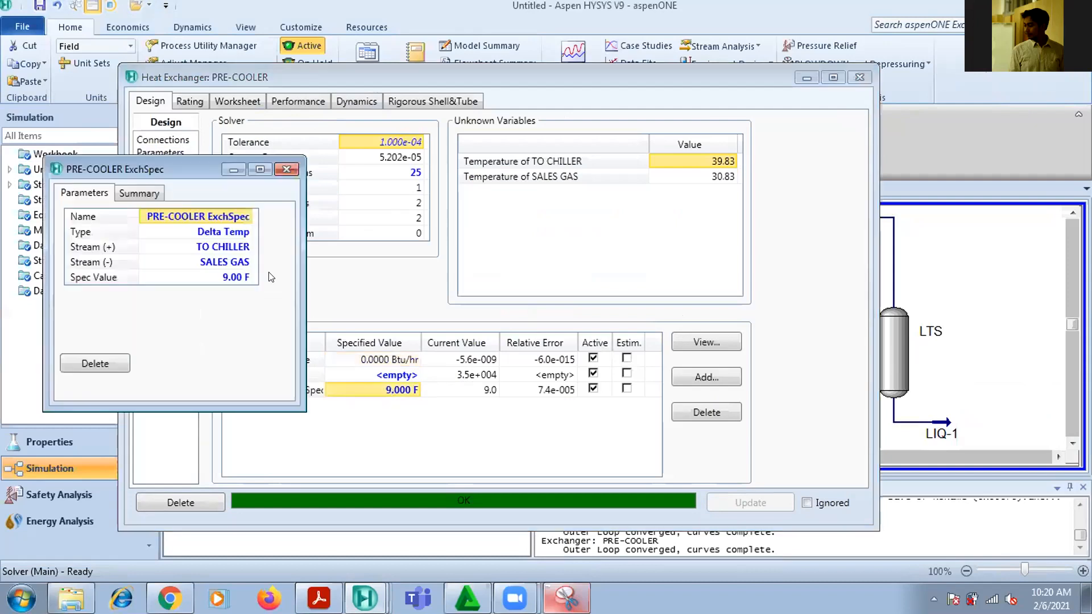
{"action": "left_click", "coordinate": [285, 169]}
{"action": "left_click", "coordinate": [859, 78]}
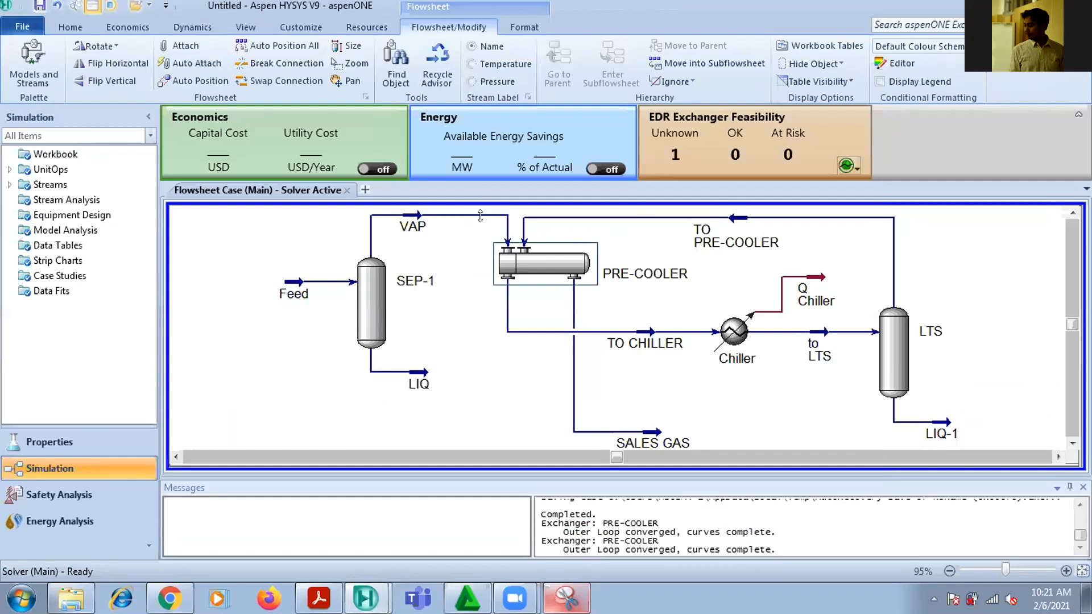
Move the SALES GAS stream slightly higher on the flowsheet and deselect it
{"action": "left_click_drag", "start_coordinate": [650, 432], "coordinate": [641, 397]}
{"action": "left_click", "coordinate": [707, 414]}
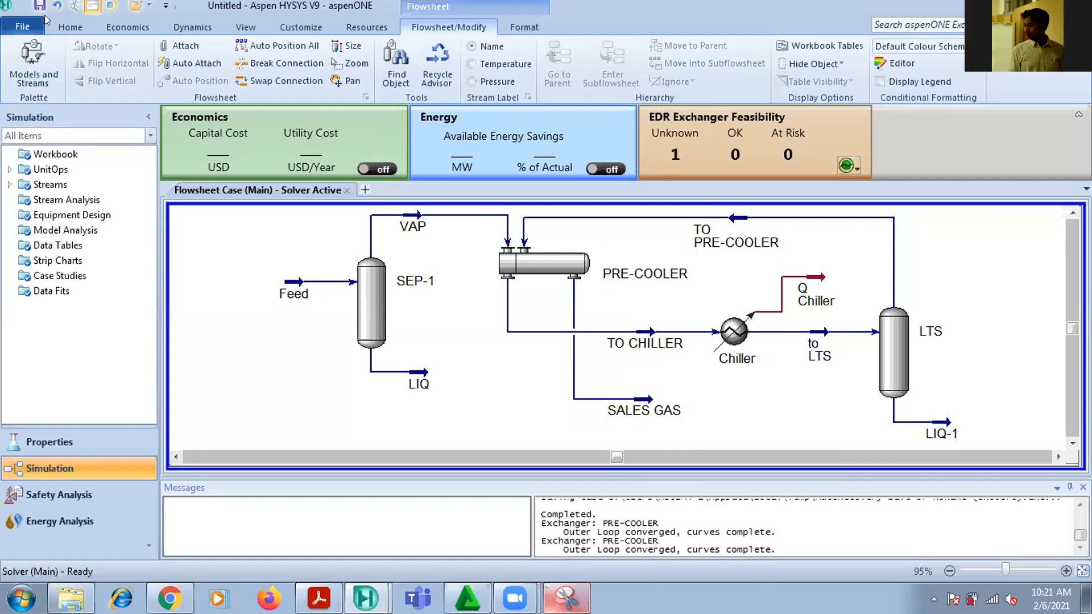
Save the simulation under the name DEW POINT CONTROL CASE in the HASIL SIMULASI folder
{"action": "left_click", "coordinate": [22, 26]}
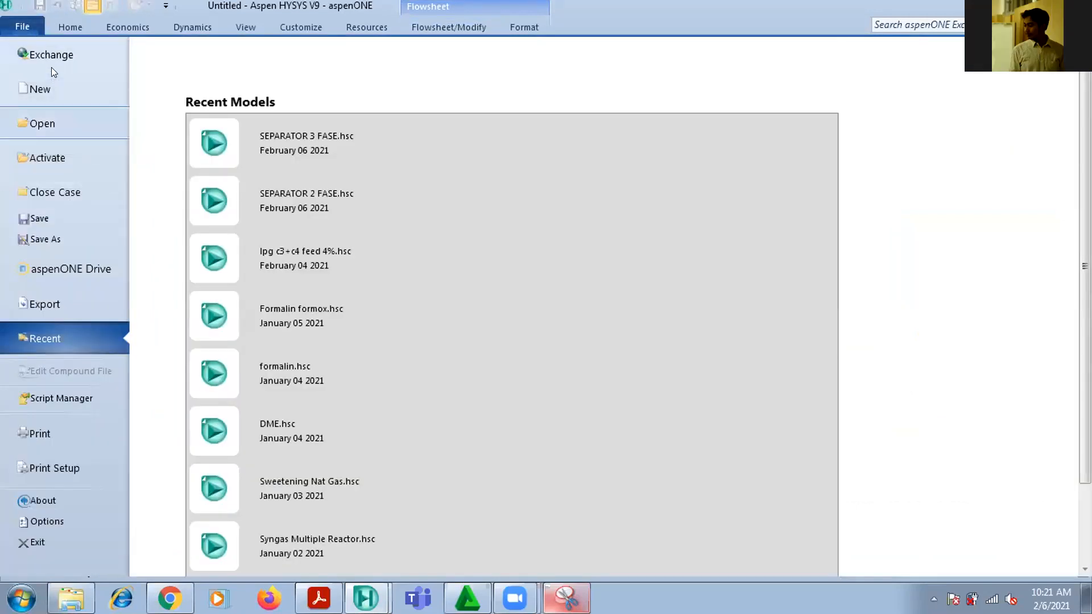
{"action": "left_click", "coordinate": [52, 239]}
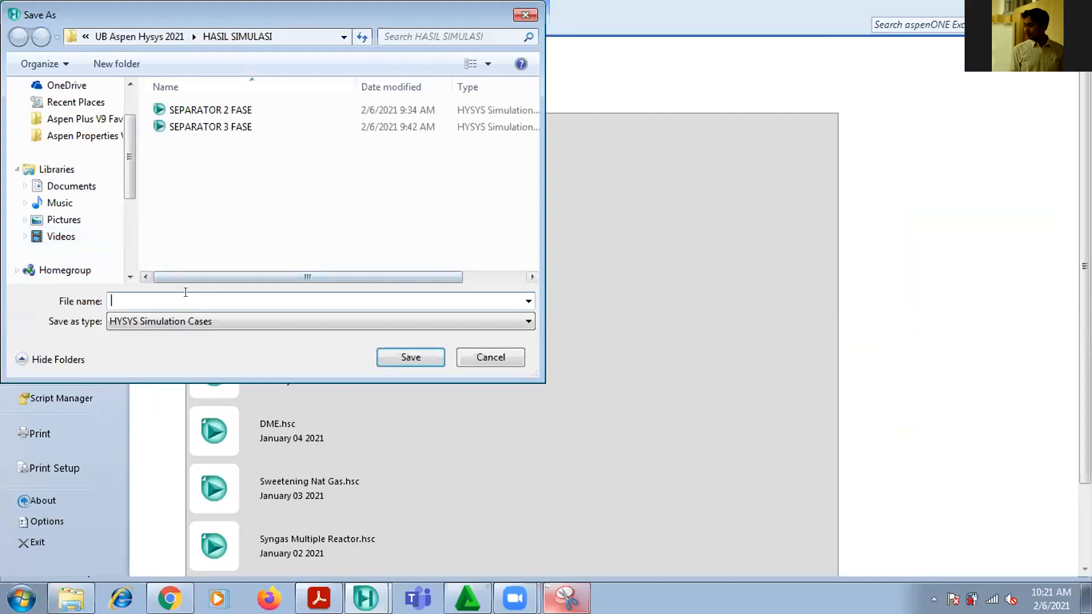
{"action": "type", "text": "DEW "}
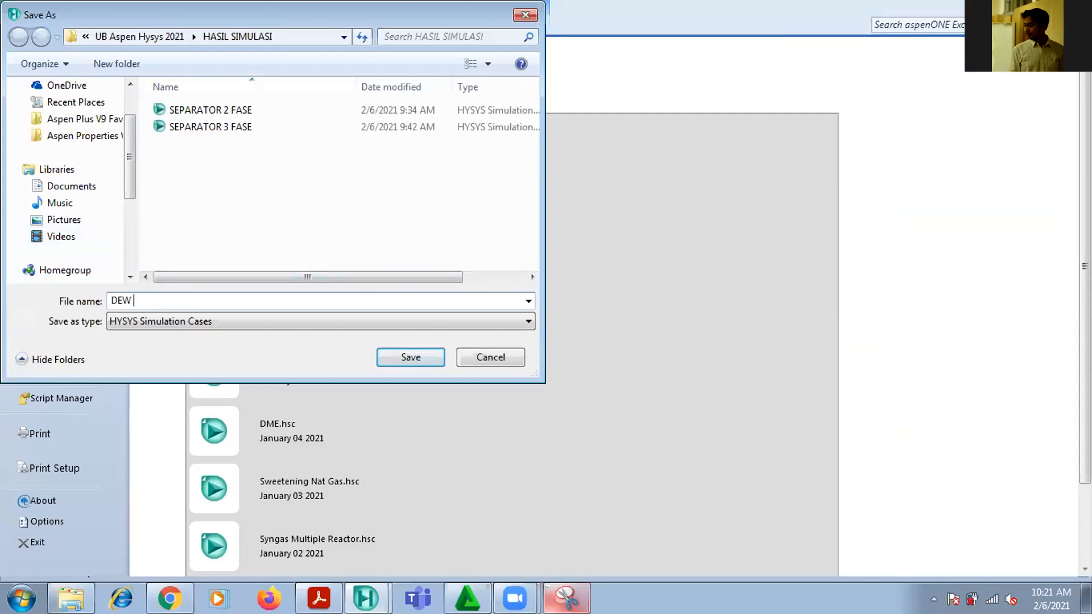
{"action": "type", "text": "POINT CONTROL CASE"}
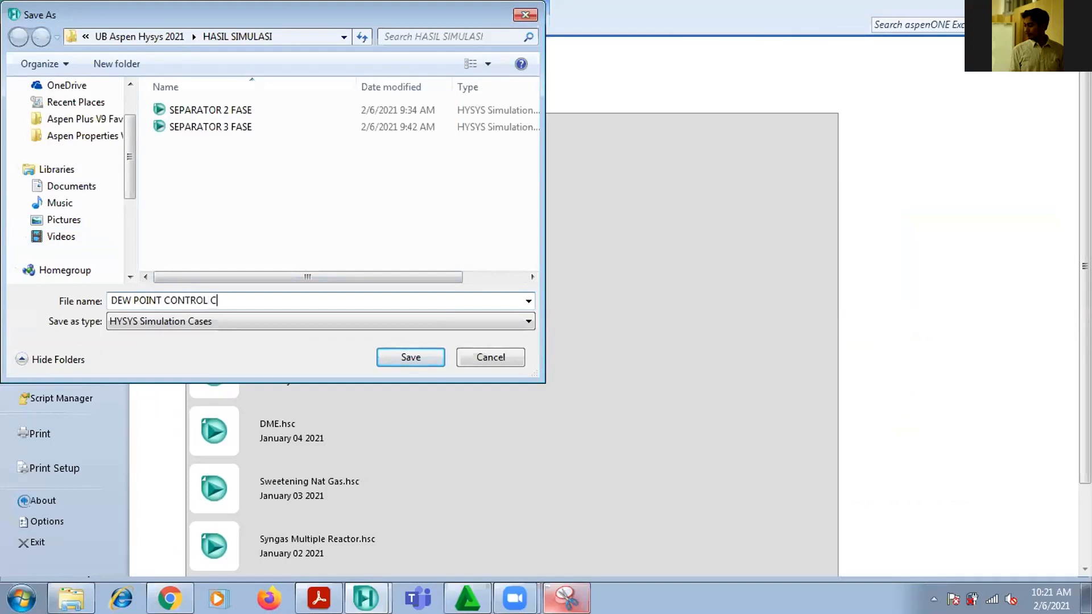
{"action": "left_click", "coordinate": [411, 357]}
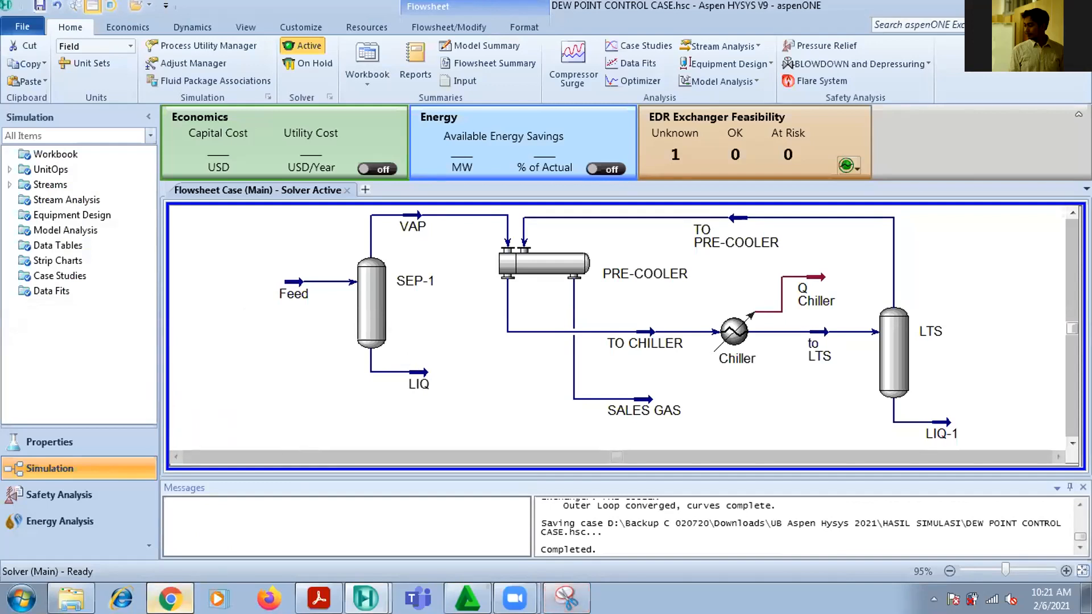
Switch to WhatsApp Web in Chrome and send the DEW POINT CONTROL CASE file as a document to the Peserta Process Simulator group
{"action": "left_click", "coordinate": [169, 598]}
{"action": "left_click", "coordinate": [435, 148]}
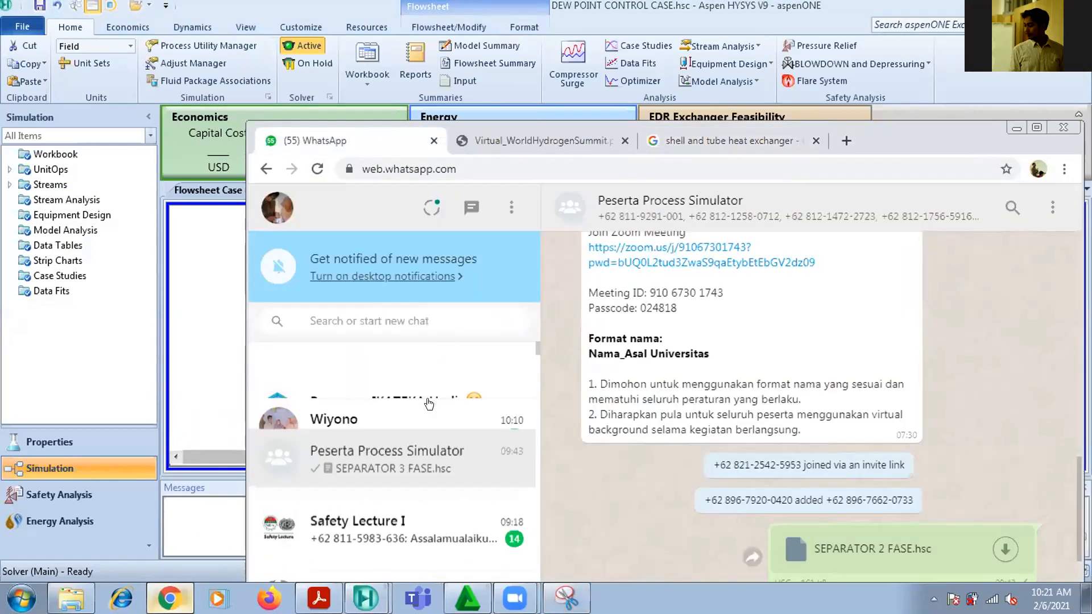
{"action": "scroll", "coordinate": [420, 455], "scroll_direction": "down", "scroll_amount": 1}
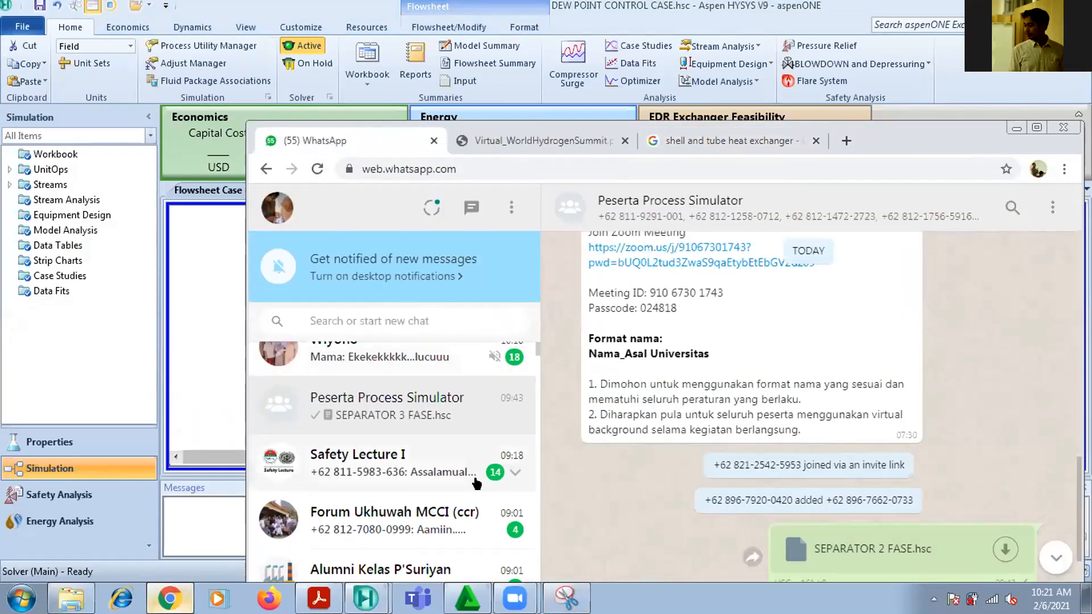
{"action": "left_click", "coordinate": [1037, 130]}
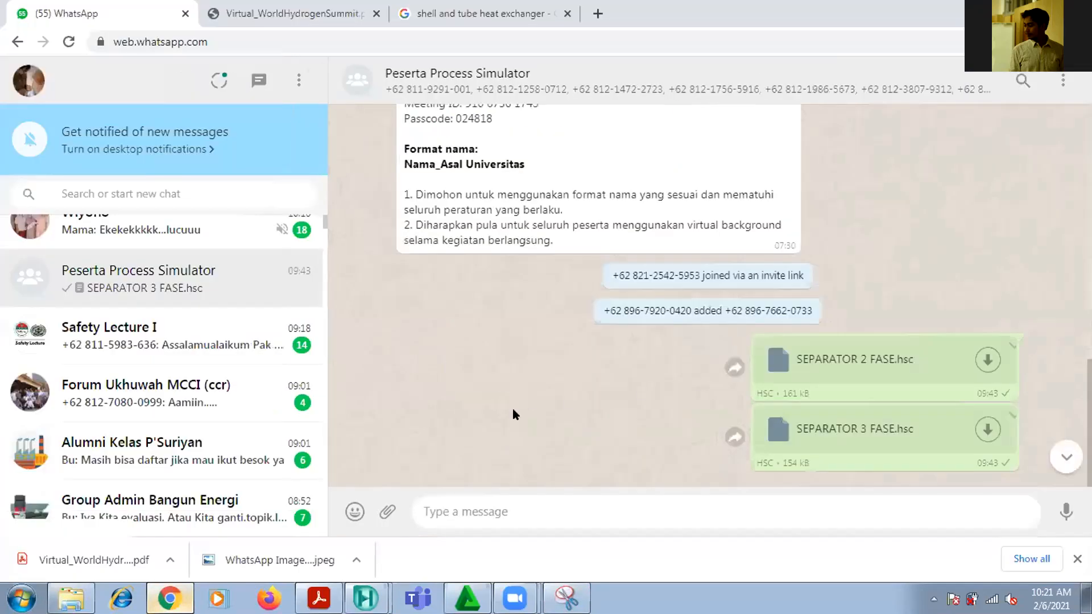
{"action": "left_click", "coordinate": [392, 512]}
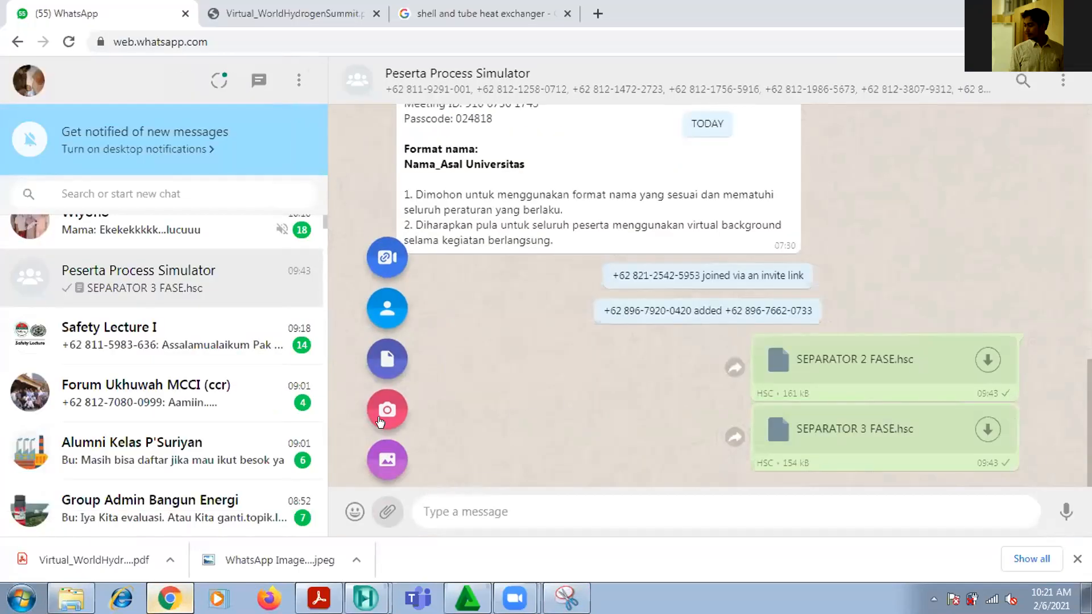
{"action": "left_click", "coordinate": [386, 358]}
{"action": "left_click", "coordinate": [227, 109]}
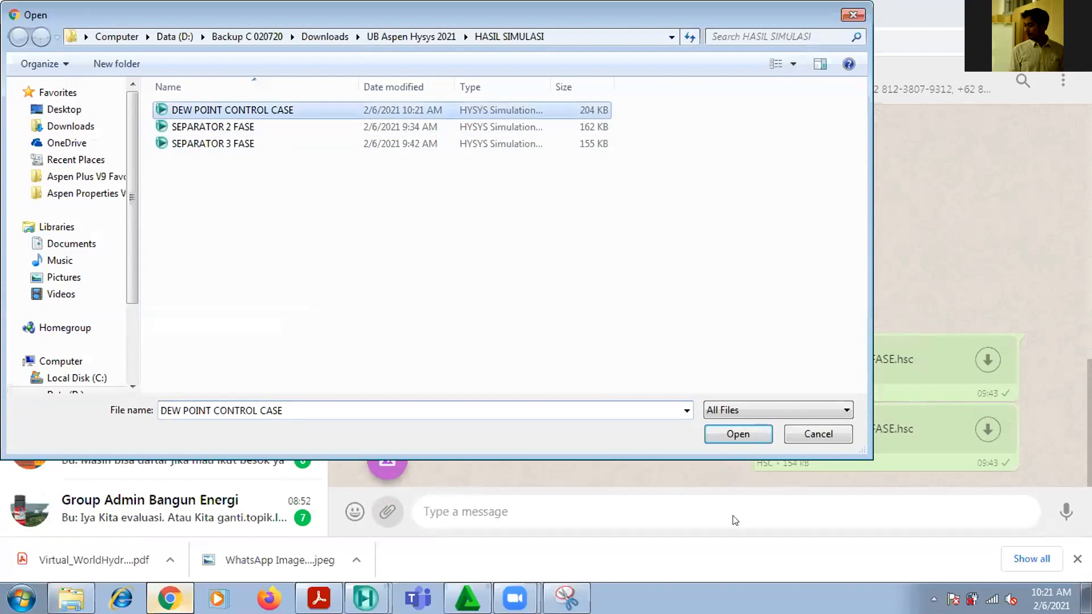
{"action": "left_click", "coordinate": [722, 435]}
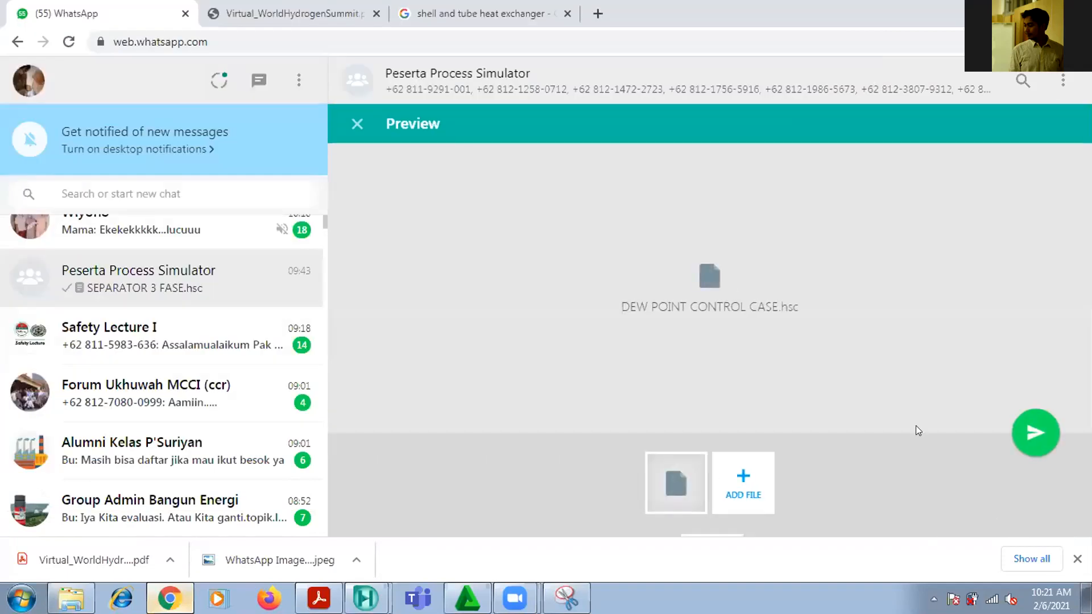
{"action": "key", "text": "Escape"}
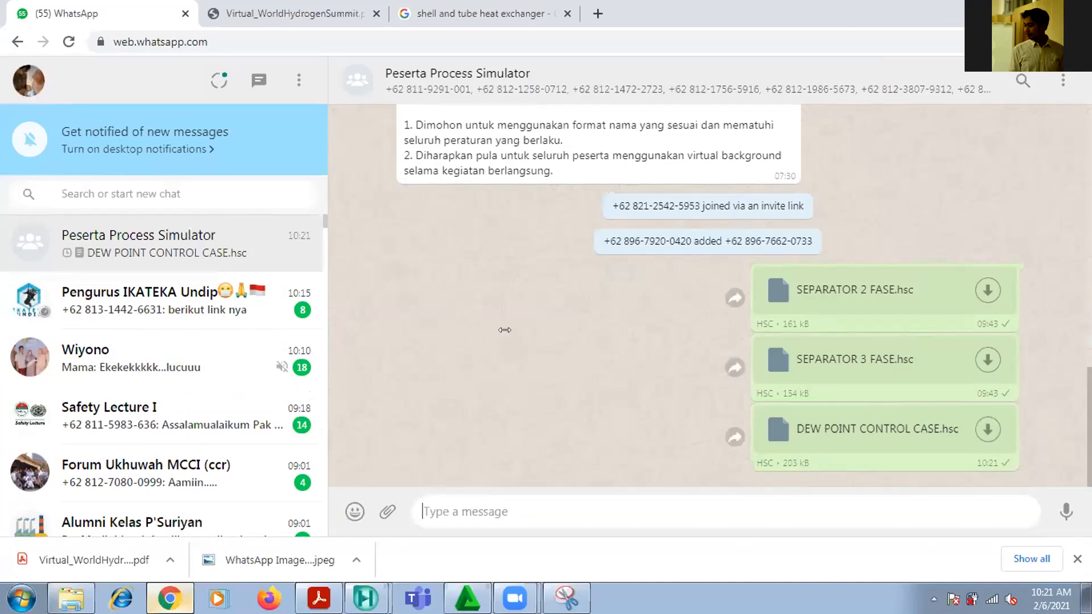
Return to Aspen HYSYS, show the to LTS stream's property table and place it above the LTS separator
{"action": "key", "text": "alt+Tab"}
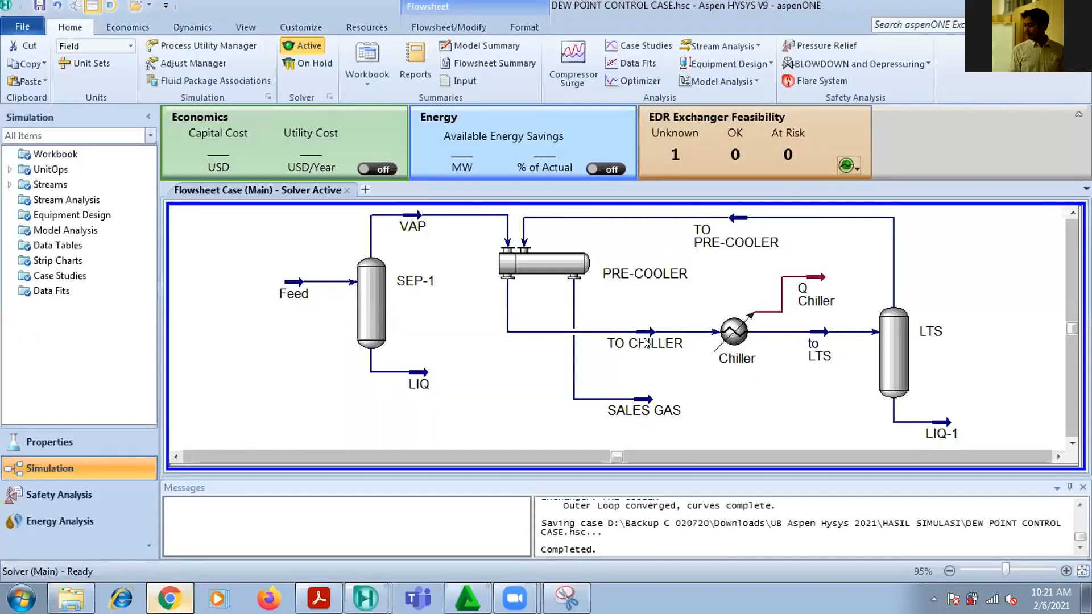
{"action": "left_click", "coordinate": [813, 342]}
{"action": "right_click", "coordinate": [814, 341]}
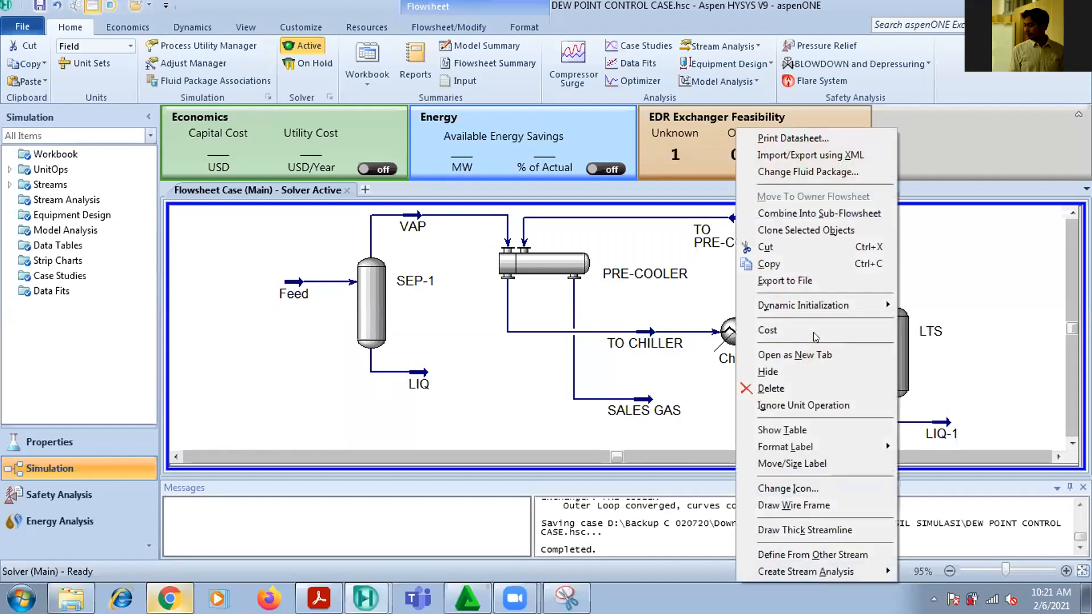
{"action": "left_click", "coordinate": [811, 429]}
{"action": "left_click_drag", "start_coordinate": [845, 391], "coordinate": [953, 269]}
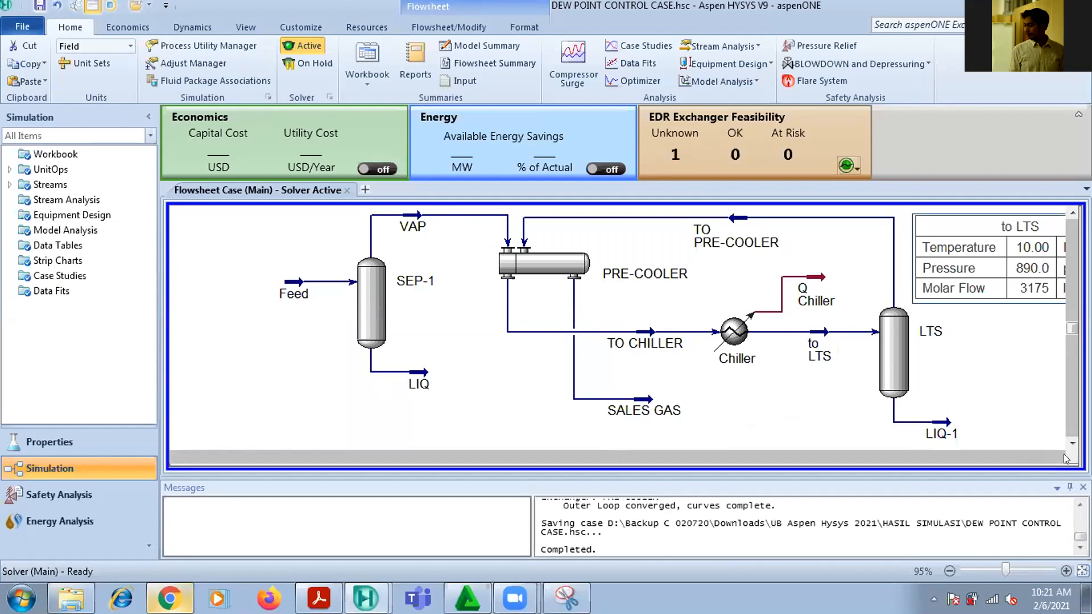
{"action": "left_click", "coordinate": [1058, 458]}
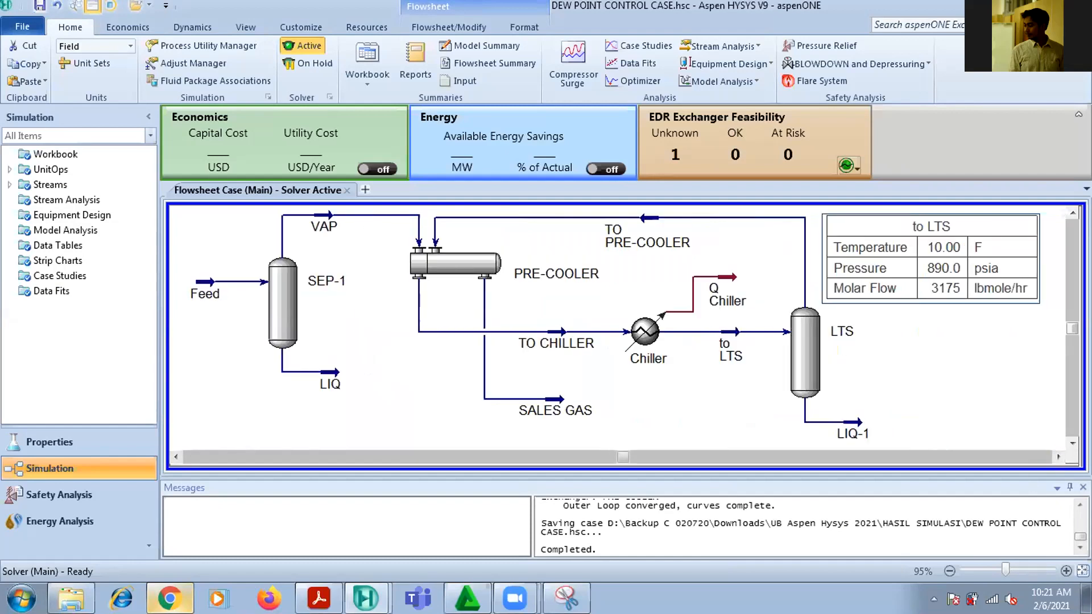
{"action": "left_click", "coordinate": [175, 457]}
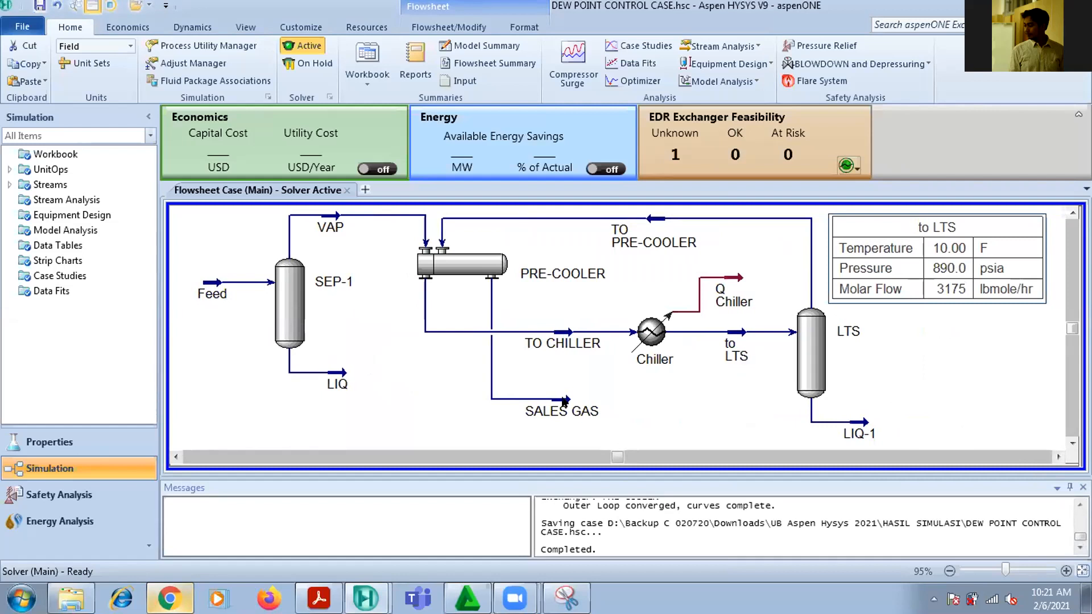
Read the sales gas dew point requirement in the Acrobat Reader PDF and return to Aspen HYSYS
{"action": "mouse_move", "coordinate": [559, 400]}
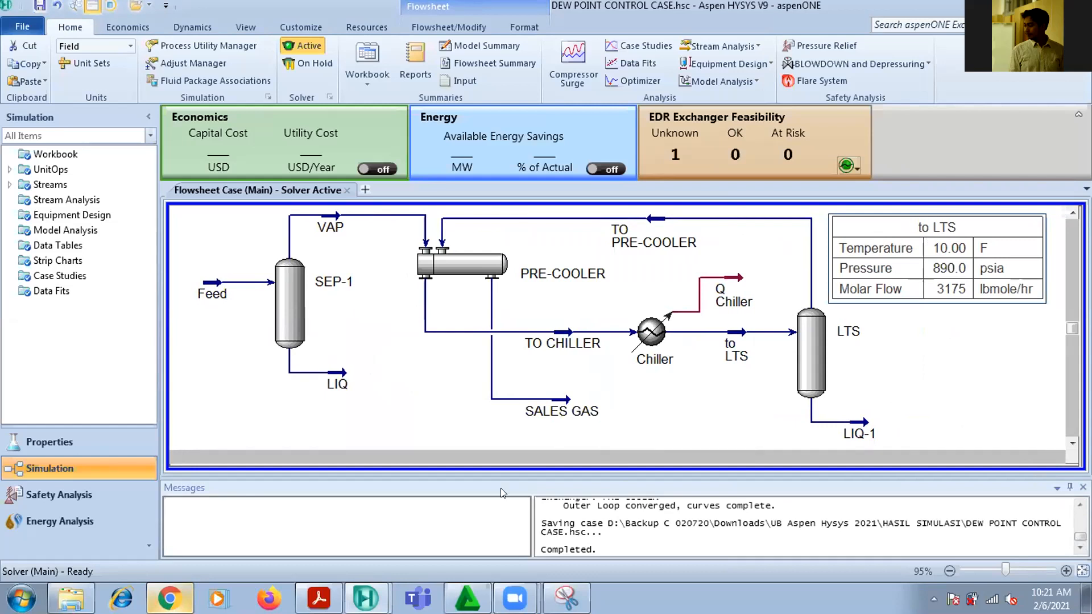
{"action": "left_click", "coordinate": [340, 508]}
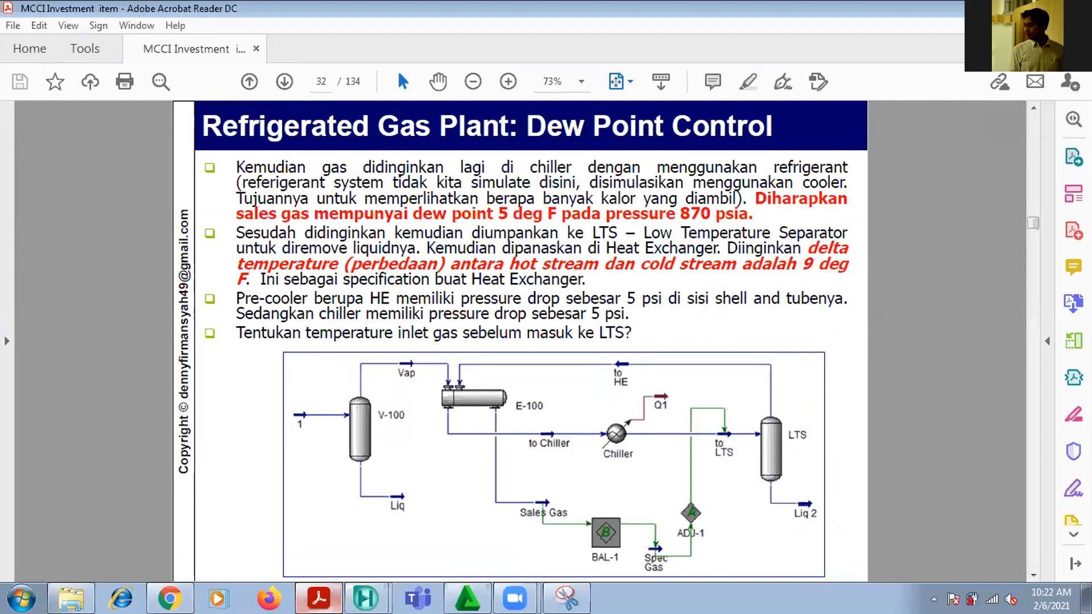
{"action": "left_click", "coordinate": [1016, 6]}
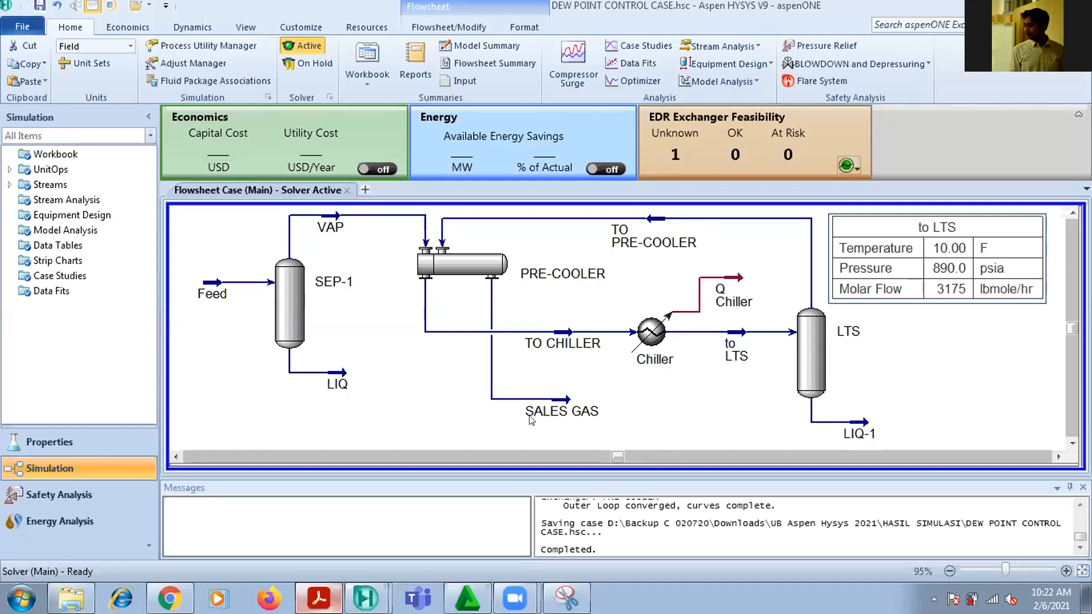
Create an Envelope stream analysis for SALES GAS, maximize its window and display the PT performance plot
{"action": "right_click", "coordinate": [555, 397]}
{"action": "mouse_move", "coordinate": [575, 572]}
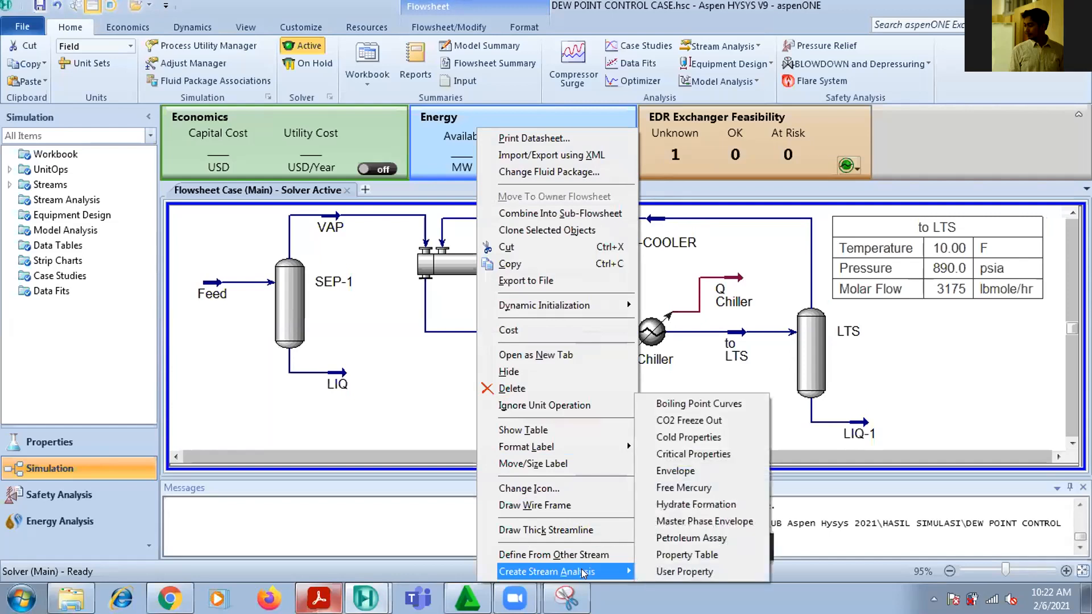
{"action": "left_click", "coordinate": [678, 475]}
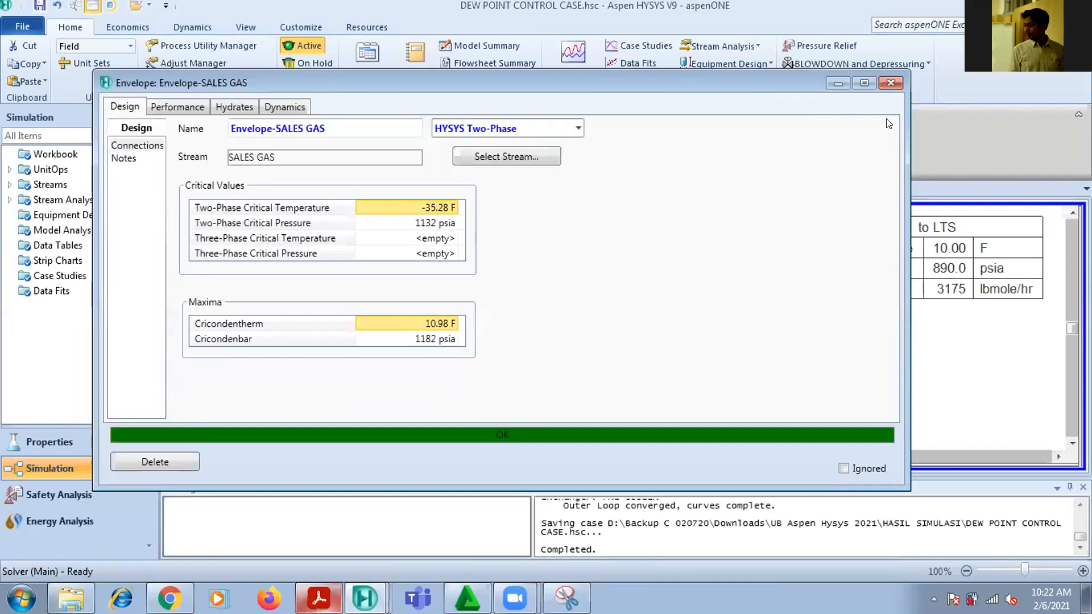
{"action": "left_click", "coordinate": [857, 80]}
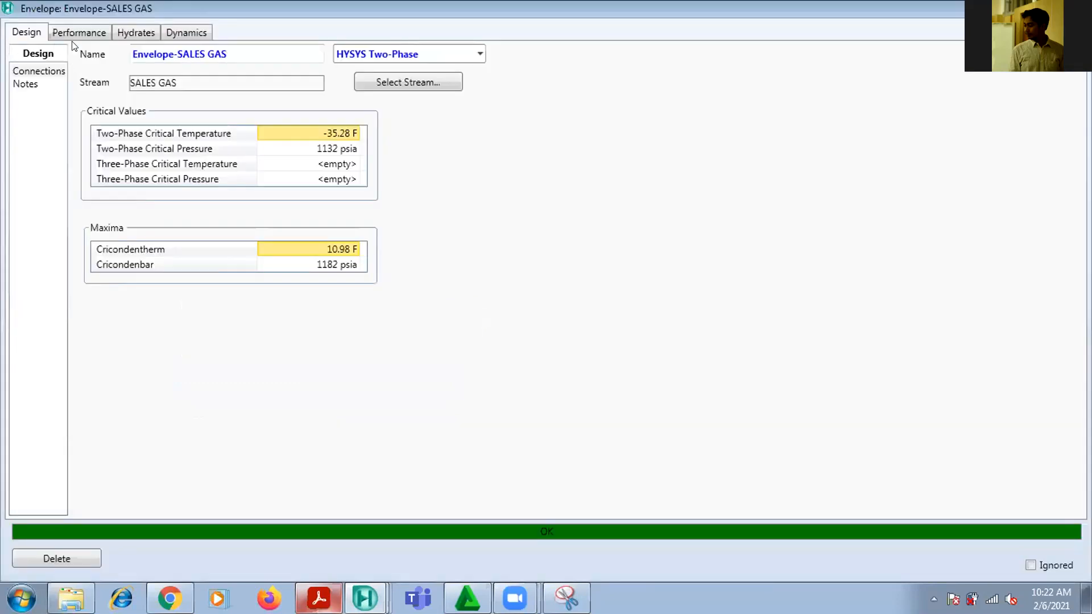
{"action": "left_click", "coordinate": [79, 33]}
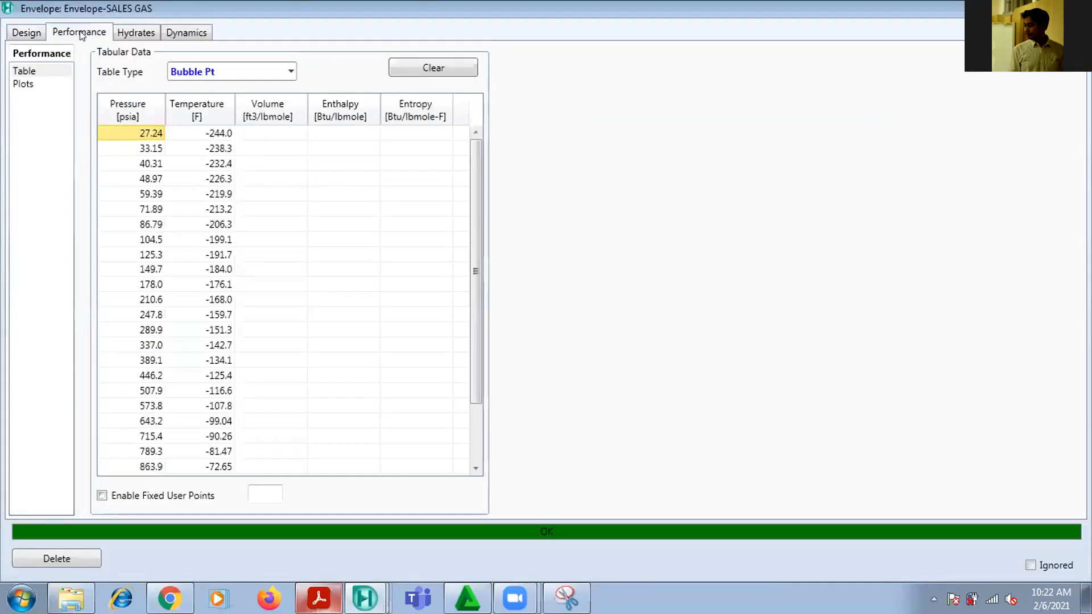
{"action": "left_click", "coordinate": [22, 84]}
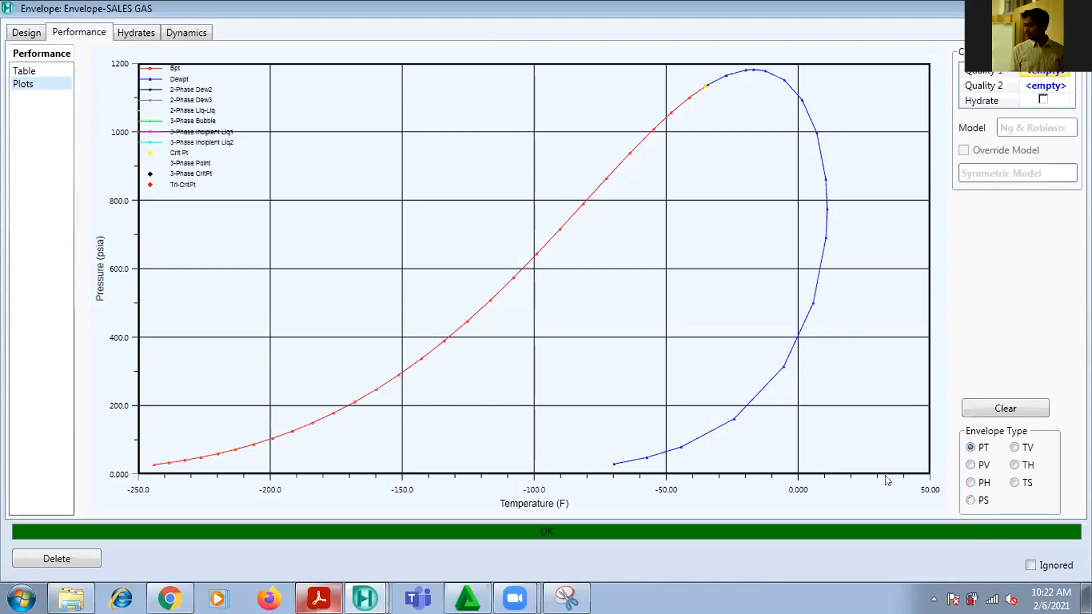
Check the PDF's required dew point temperature and pressure against the SALES GAS envelope plot
{"action": "left_click", "coordinate": [318, 599]}
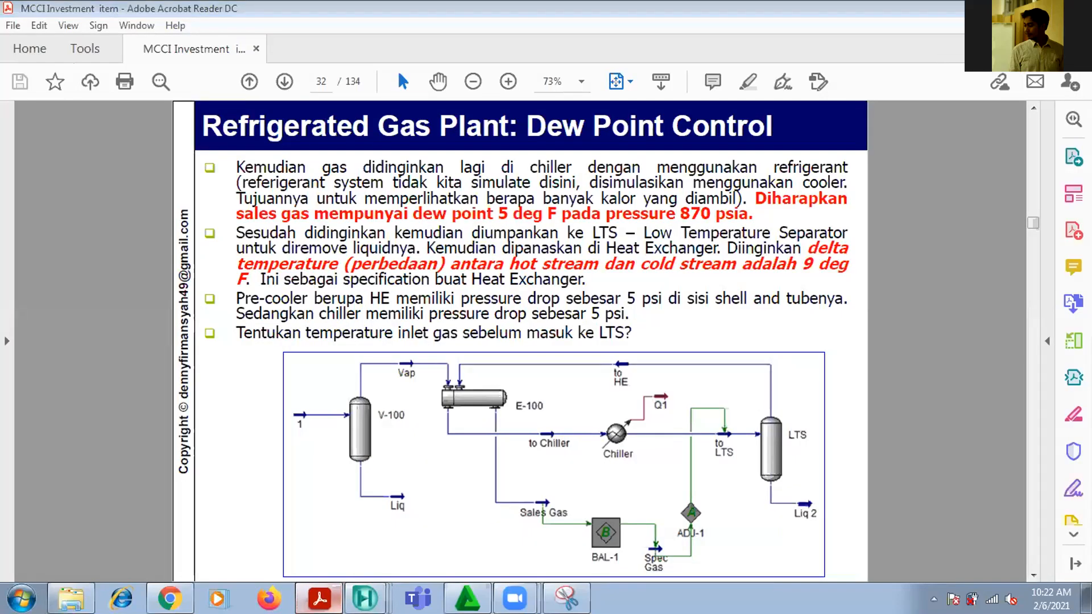
{"action": "key", "text": "alt+Tab"}
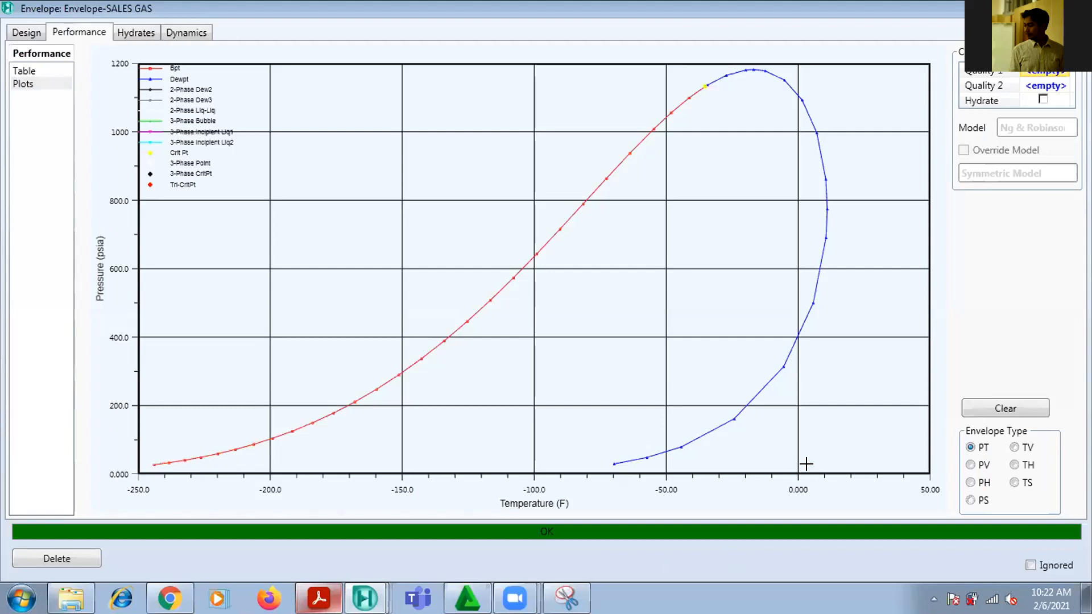
Capture the SALES GAS envelope plot in Snipping Tool and trace in red pen from the temperature axis up toward the dew point curve
{"action": "left_click", "coordinate": [134, 165]}
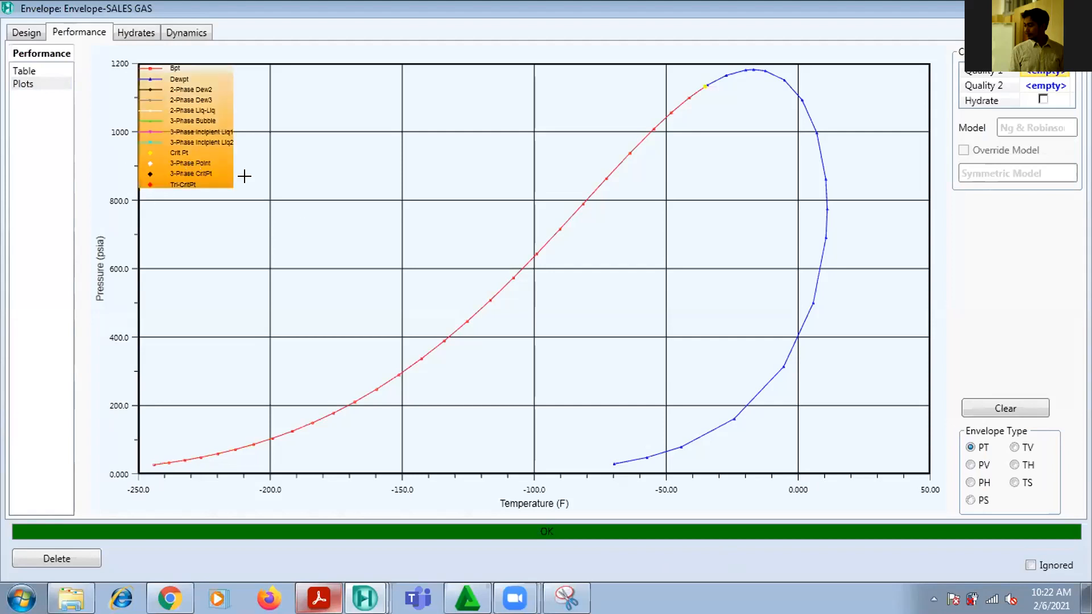
{"action": "mouse_move", "coordinate": [819, 170]}
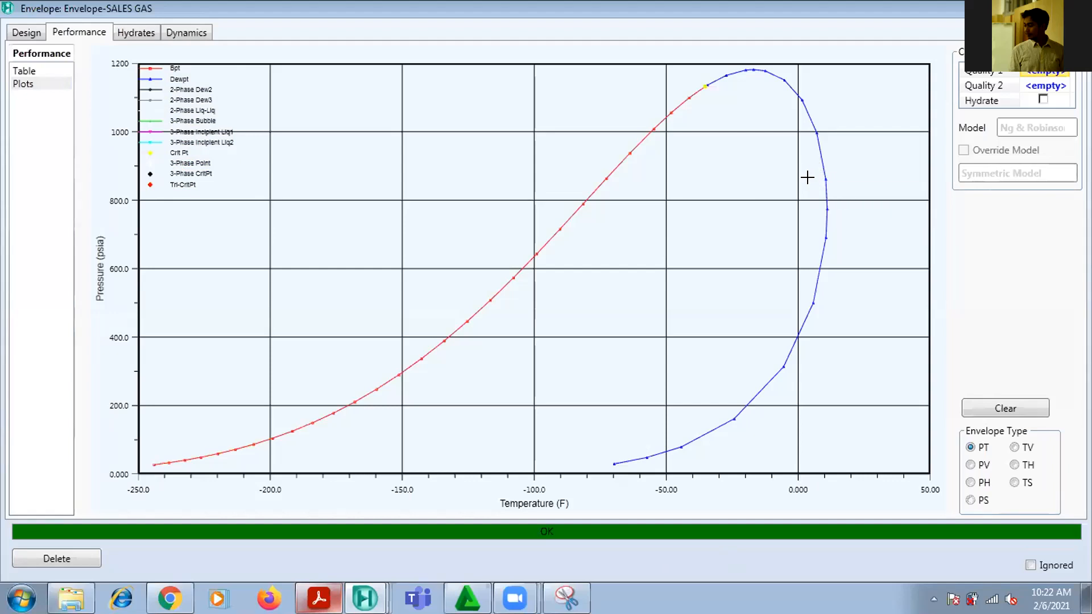
{"action": "right_click", "coordinate": [812, 181]}
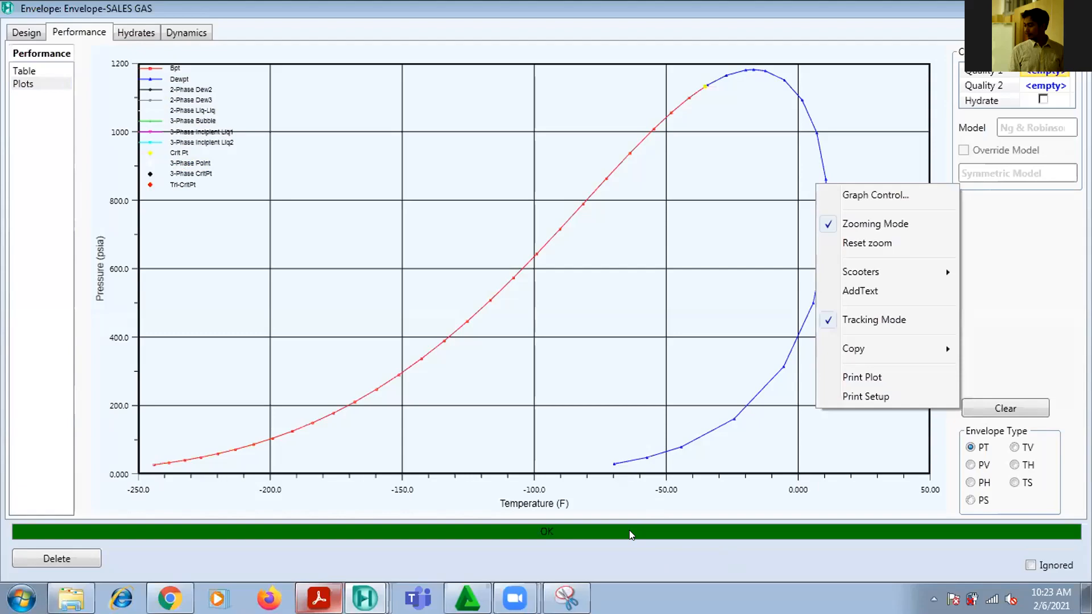
{"action": "left_click", "coordinate": [567, 599]}
{"action": "left_click_drag", "start_coordinate": [79, 45], "coordinate": [1083, 512]}
{"action": "scroll", "coordinate": [786, 324], "scroll_direction": "down", "scroll_amount": 3}
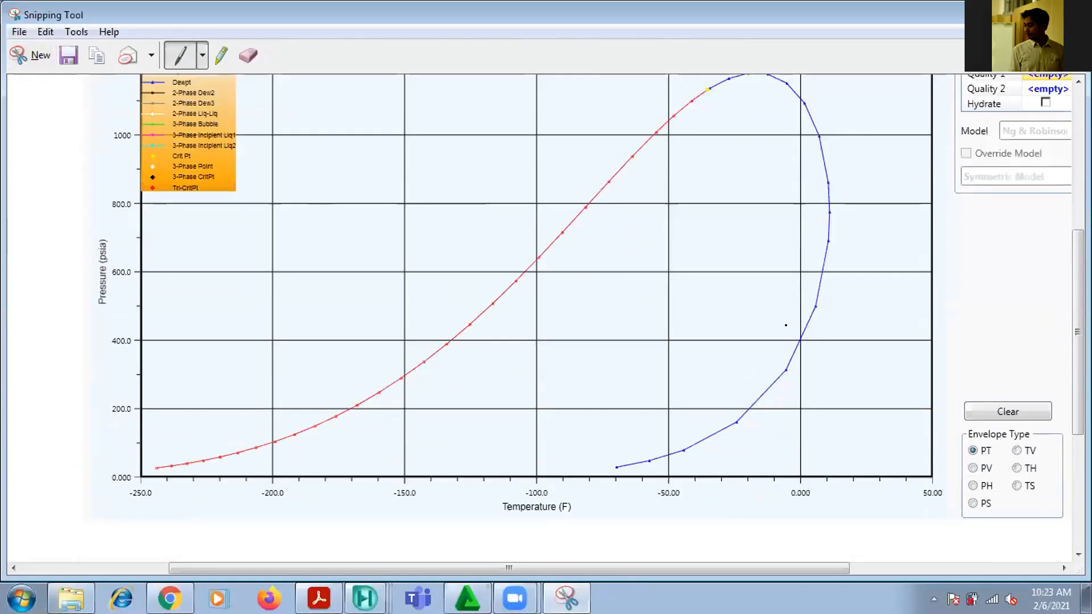
{"action": "scroll", "coordinate": [350, 31], "scroll_direction": "up", "scroll_amount": 2}
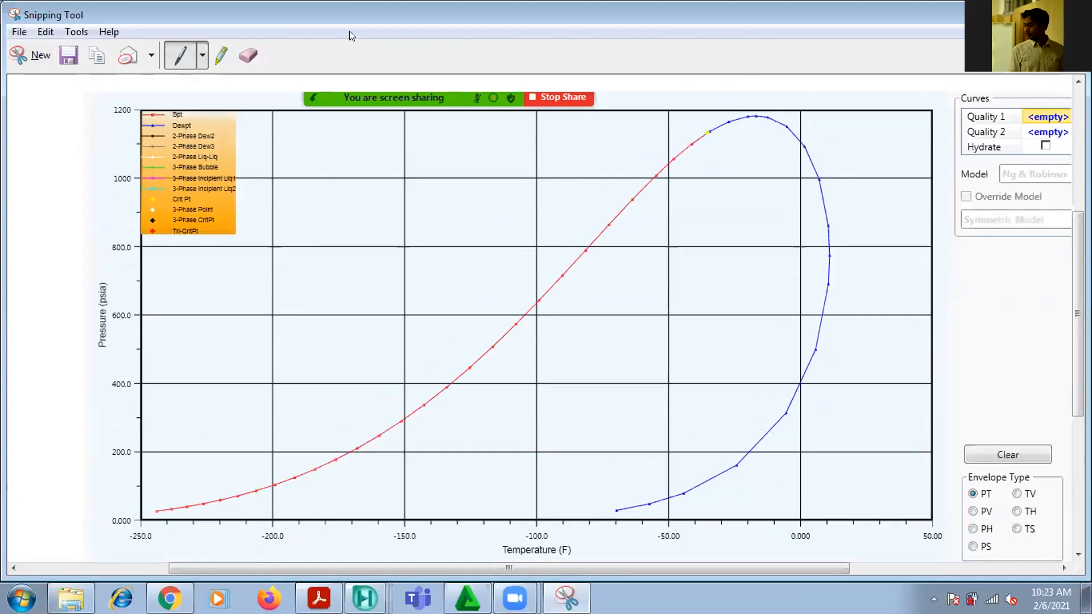
{"action": "left_click", "coordinate": [202, 55]}
{"action": "left_click", "coordinate": [220, 81]}
{"action": "mouse_move", "coordinate": [811, 518]}
{"action": "left_mouse_down"}
{"action": "mouse_move", "coordinate": [812, 345]}
{"action": "mouse_move", "coordinate": [828, 275]}
{"action": "mouse_move", "coordinate": [819, 258]}
{"action": "mouse_move", "coordinate": [825, 269]}
{"action": "left_mouse_up"}
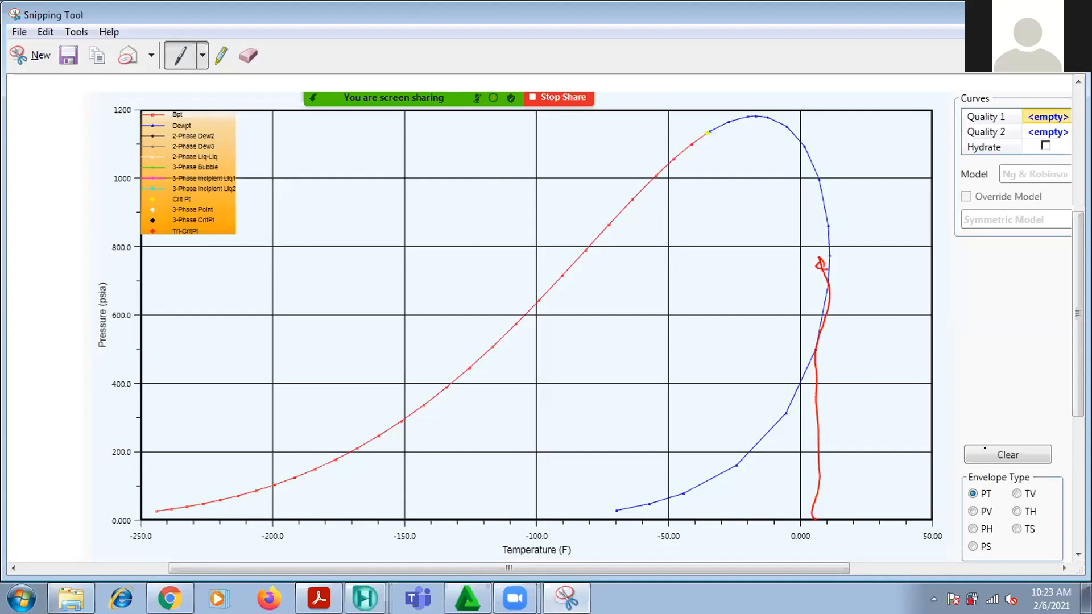
Take a fresh snip of only the envelope plot and mark a red point just inside the dew point curve, between 800 and 1000 psia
{"action": "left_click", "coordinate": [46, 31]}
{"action": "mouse_move", "coordinate": [17, 31]}
{"action": "left_click", "coordinate": [54, 51]}
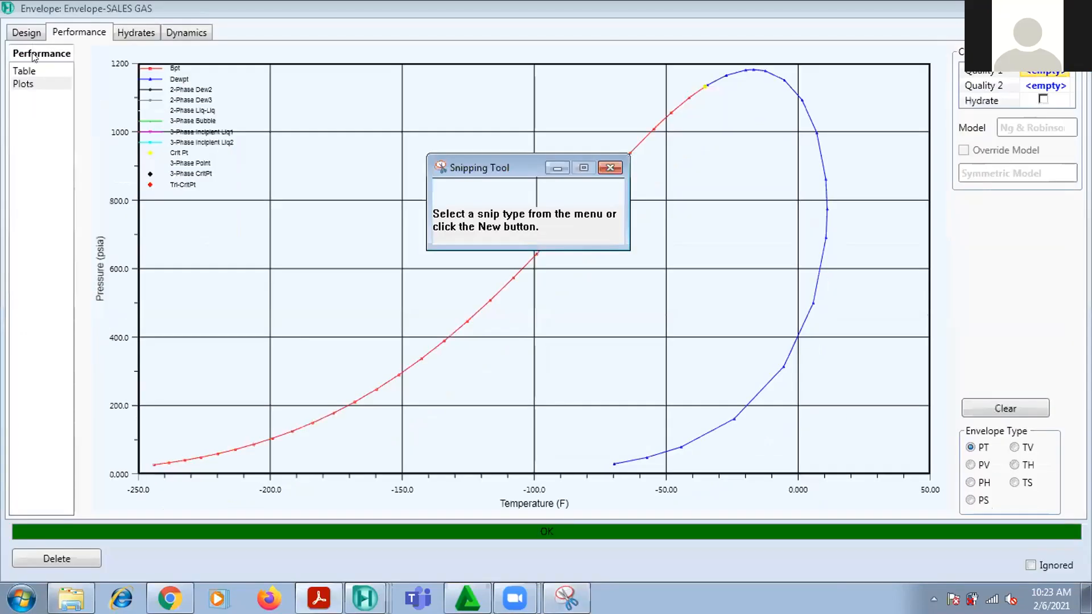
{"action": "left_click_drag", "start_coordinate": [85, 47], "coordinate": [944, 510]}
{"action": "scroll", "coordinate": [731, 418], "scroll_direction": "down", "scroll_amount": 3}
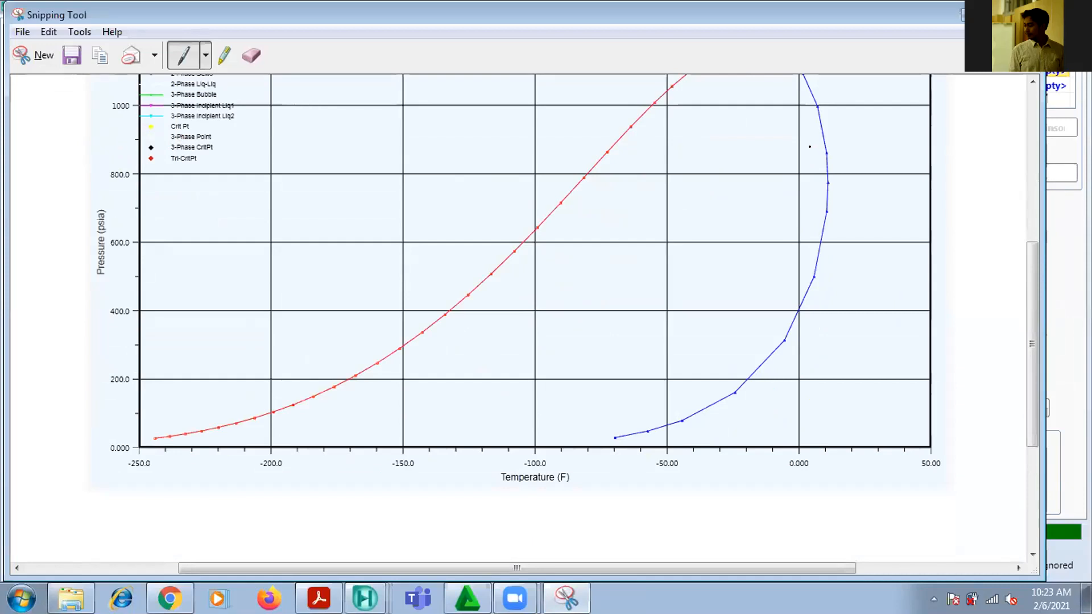
{"action": "left_click_drag", "start_coordinate": [812, 145], "coordinate": [810, 146]}
{"action": "scroll", "coordinate": [21, 60], "scroll_direction": "up", "scroll_amount": 1}
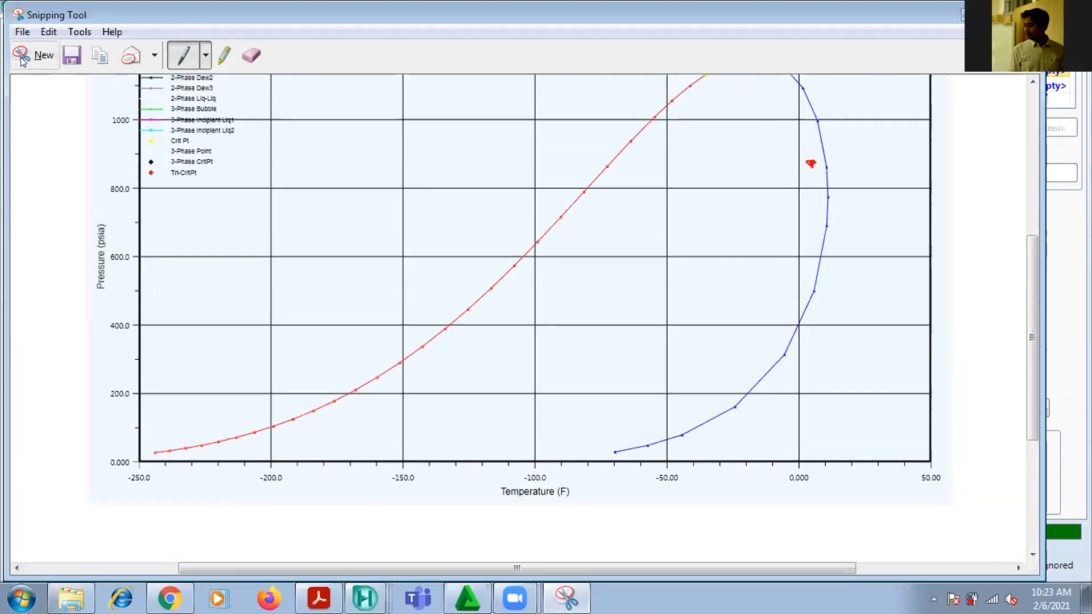
{"action": "scroll", "coordinate": [22, 60], "scroll_direction": "up", "scroll_amount": 1}
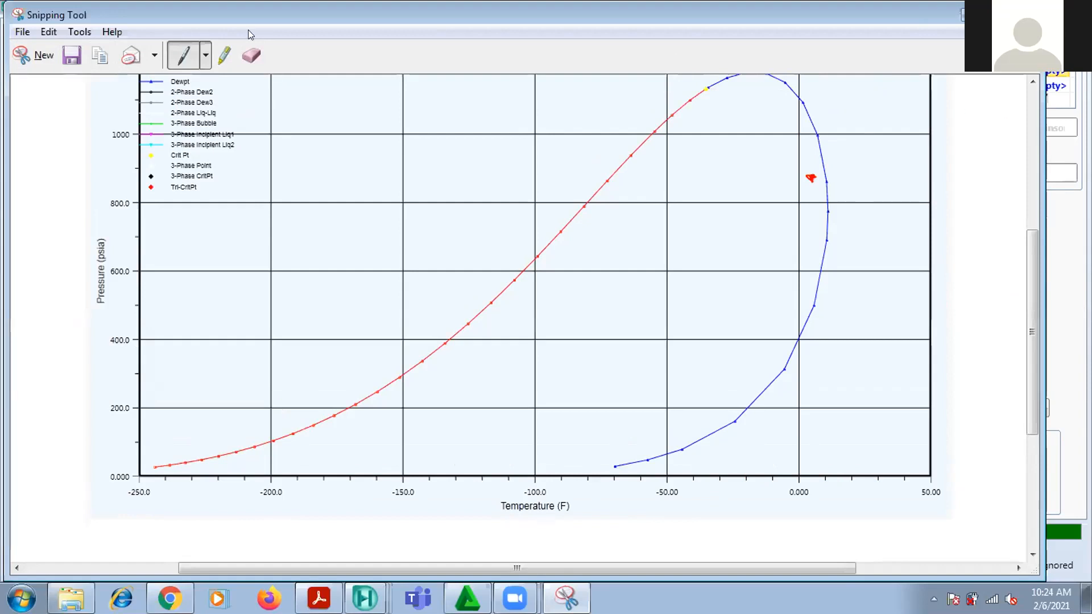
{"action": "scroll", "coordinate": [56, 171], "scroll_direction": "down", "scroll_amount": 1}
{"action": "scroll", "coordinate": [398, 527], "scroll_direction": "up", "scroll_amount": 2}
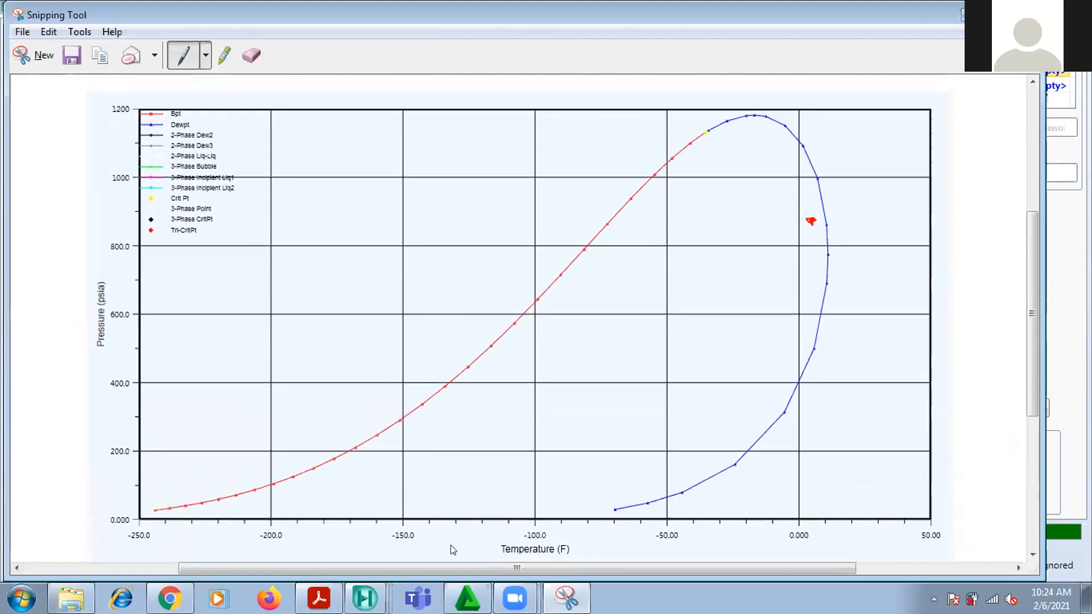
Return to the Aspen HYSYS main flowsheet and move the to LTS property table farther from the LTS separator, glancing back at the snip
{"action": "mouse_move", "coordinate": [364, 598]}
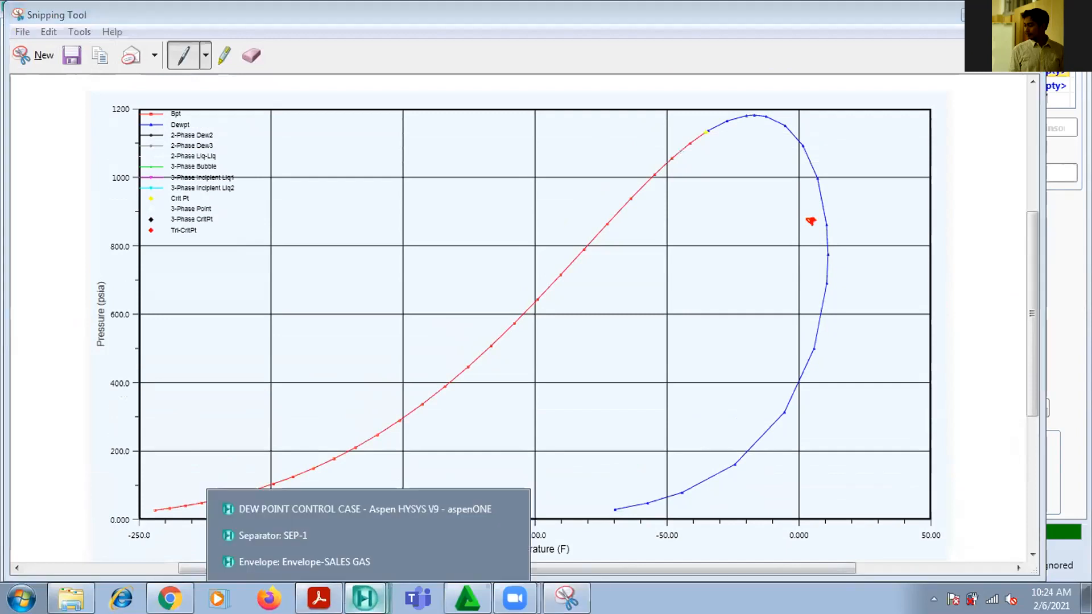
{"action": "left_click", "coordinate": [327, 505]}
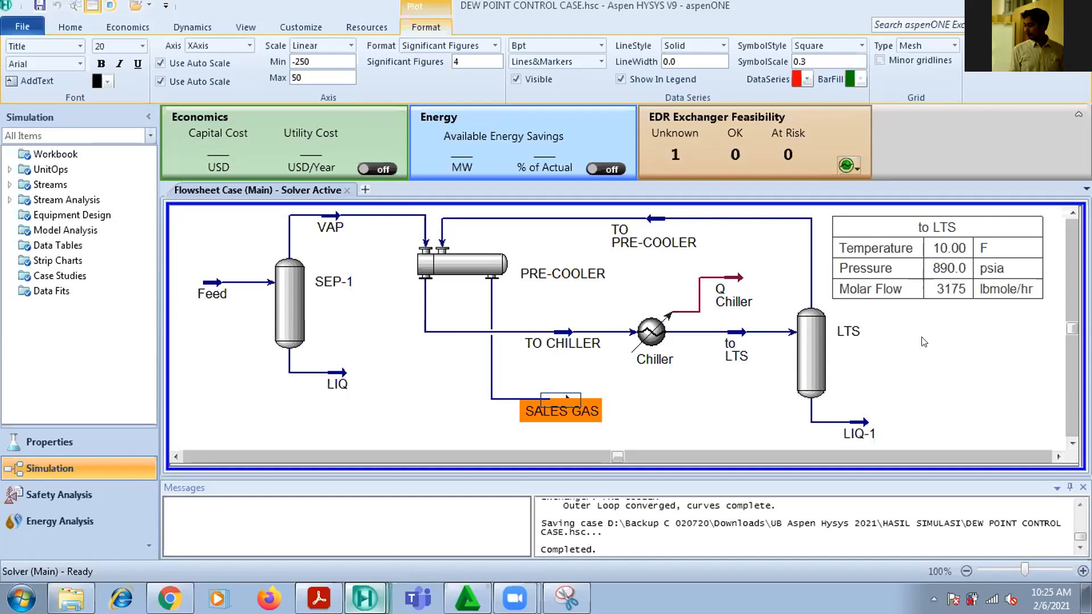
{"action": "left_click", "coordinate": [924, 341]}
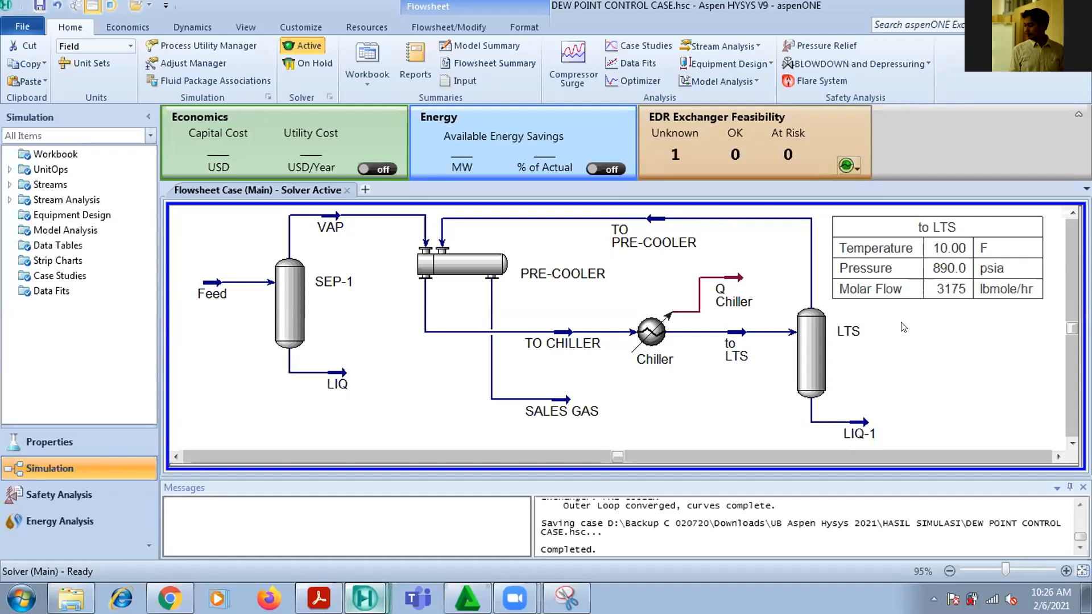
{"action": "mouse_move", "coordinate": [889, 277]}
{"action": "left_mouse_down"}
{"action": "mouse_move", "coordinate": [917, 288]}
{"action": "mouse_move", "coordinate": [915, 272]}
{"action": "mouse_move", "coordinate": [908, 288]}
{"action": "left_mouse_up"}
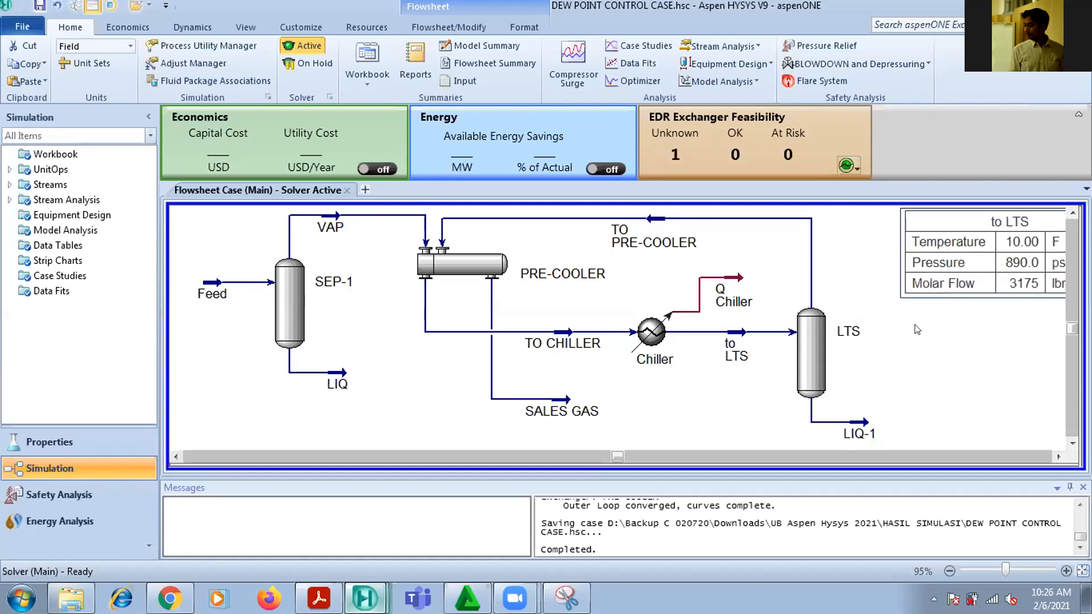
{"action": "left_click", "coordinate": [1058, 457]}
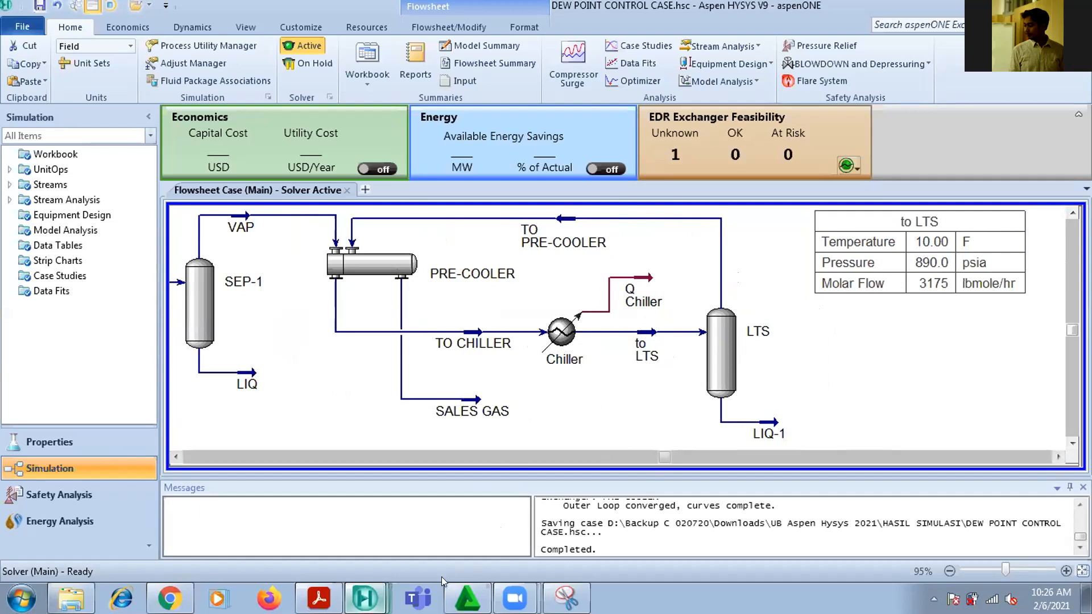
{"action": "left_click", "coordinate": [575, 578]}
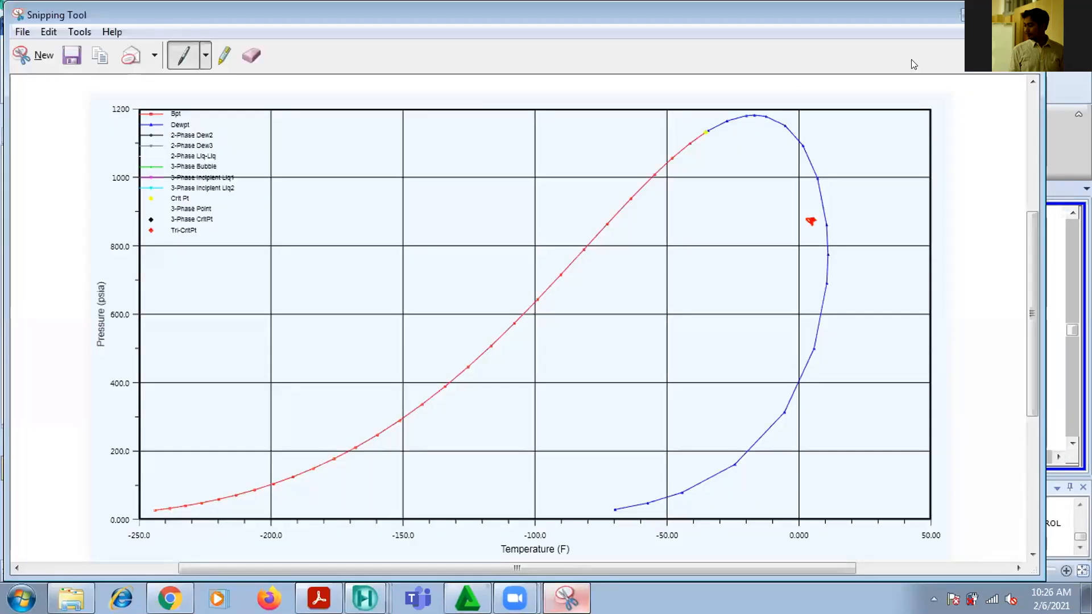
{"action": "left_click", "coordinate": [963, 14]}
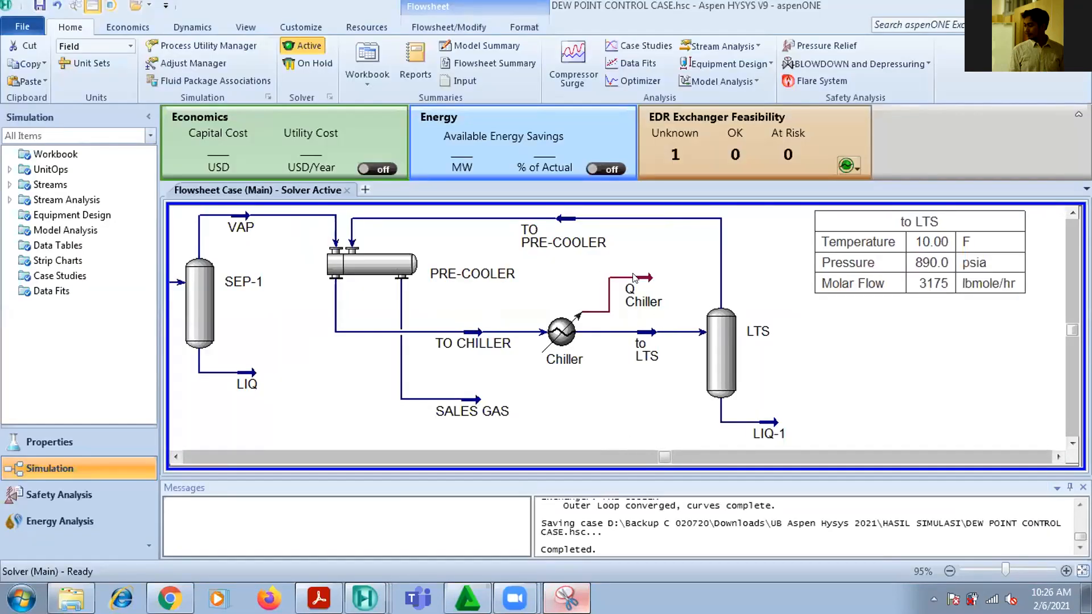
Show the Q Chiller energy stream's property table and place it directly below the to LTS table
{"action": "left_click", "coordinate": [644, 288]}
{"action": "right_click", "coordinate": [646, 281]}
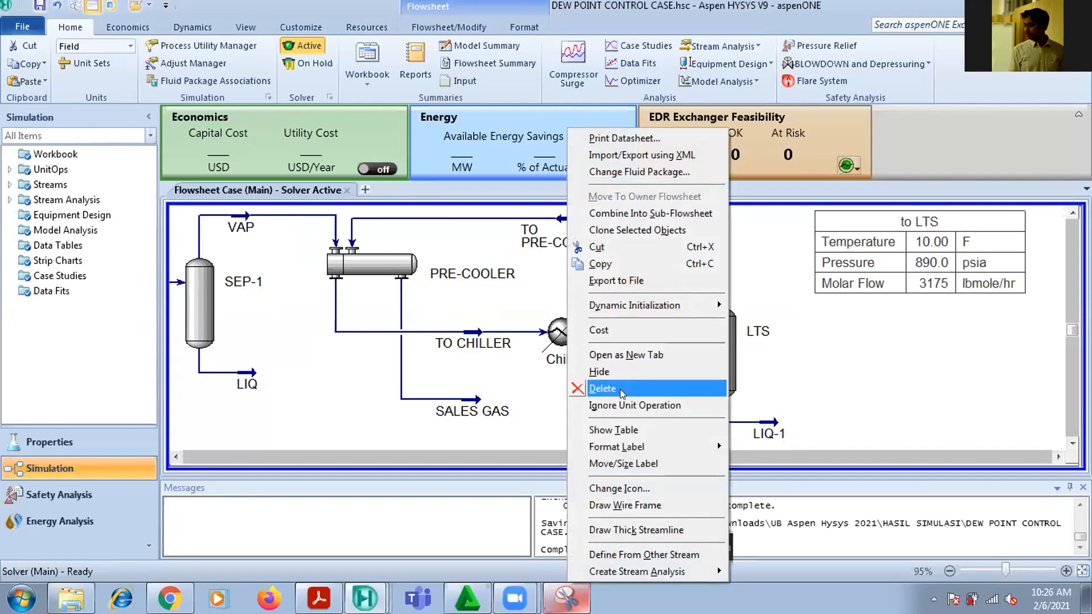
{"action": "left_click", "coordinate": [629, 427]}
{"action": "left_click_drag", "start_coordinate": [737, 316], "coordinate": [938, 340]}
{"action": "left_click", "coordinate": [940, 380]}
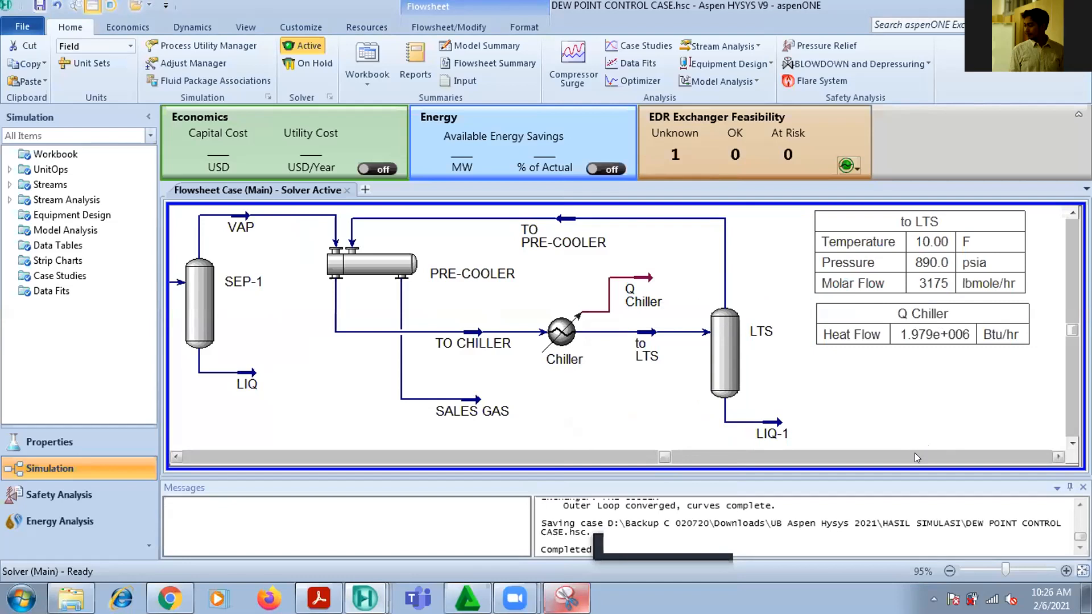
Try a temperature of -80 F for the to LTS stream and close its window
{"action": "mouse_move", "coordinate": [636, 342]}
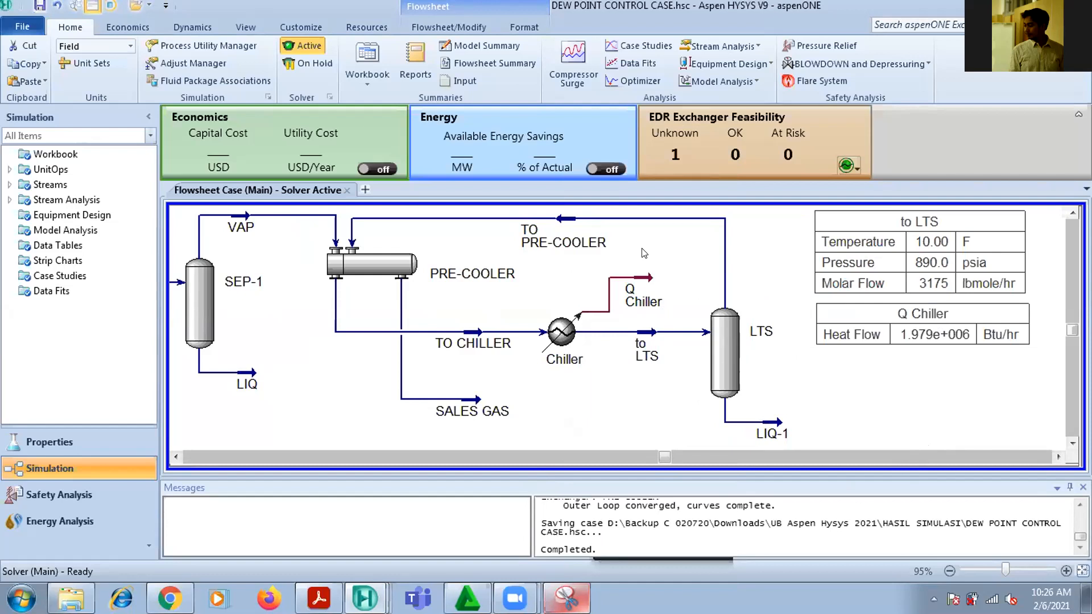
{"action": "double_click", "coordinate": [641, 336]}
{"action": "left_click", "coordinate": [488, 307]}
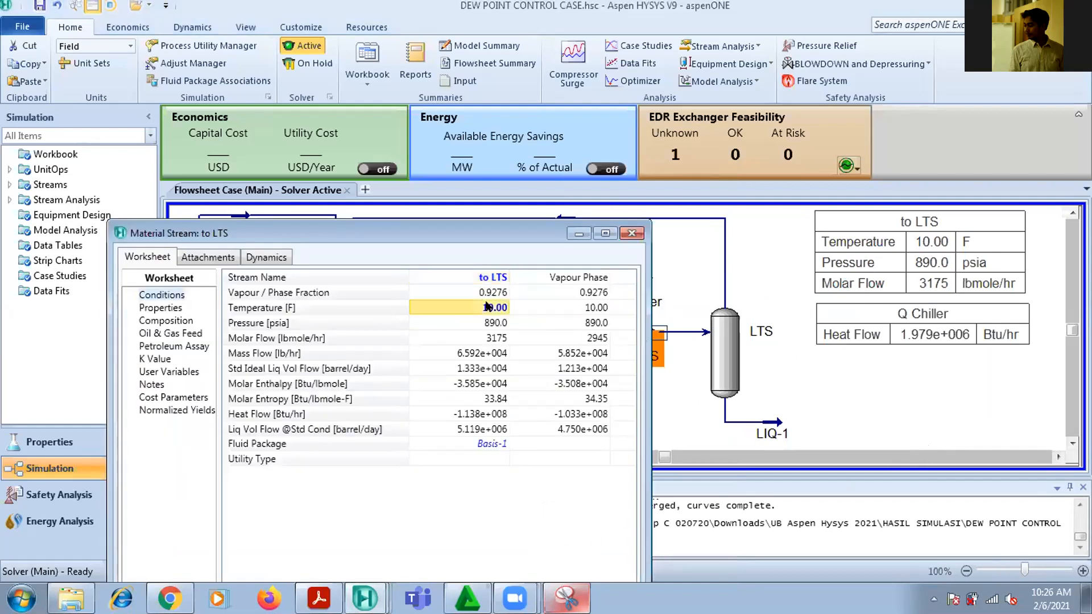
{"action": "type", "text": "-80"}
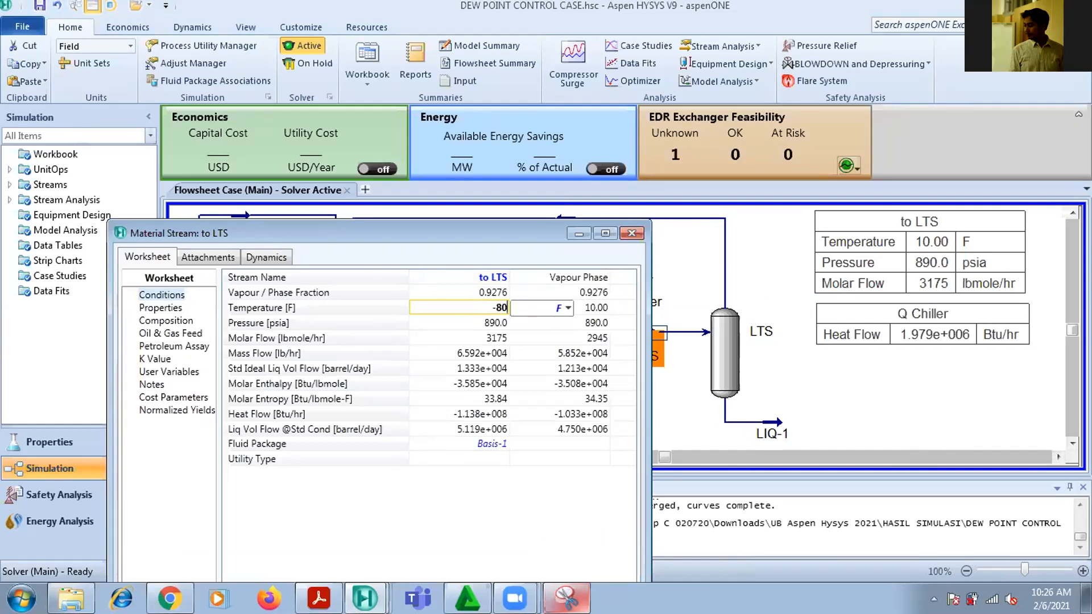
{"action": "key", "text": "Return"}
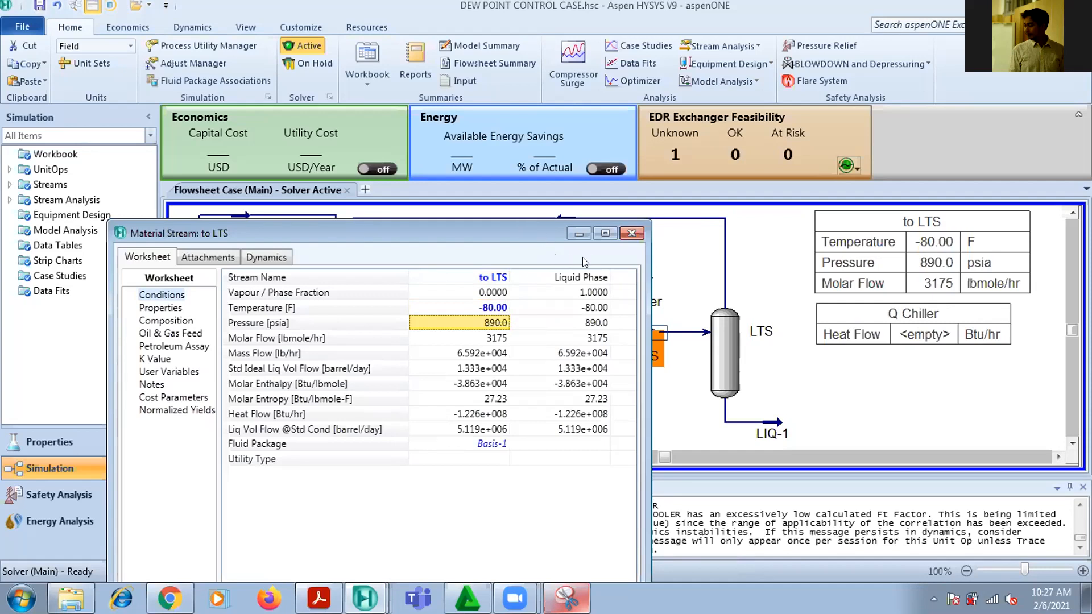
{"action": "left_click", "coordinate": [632, 233]}
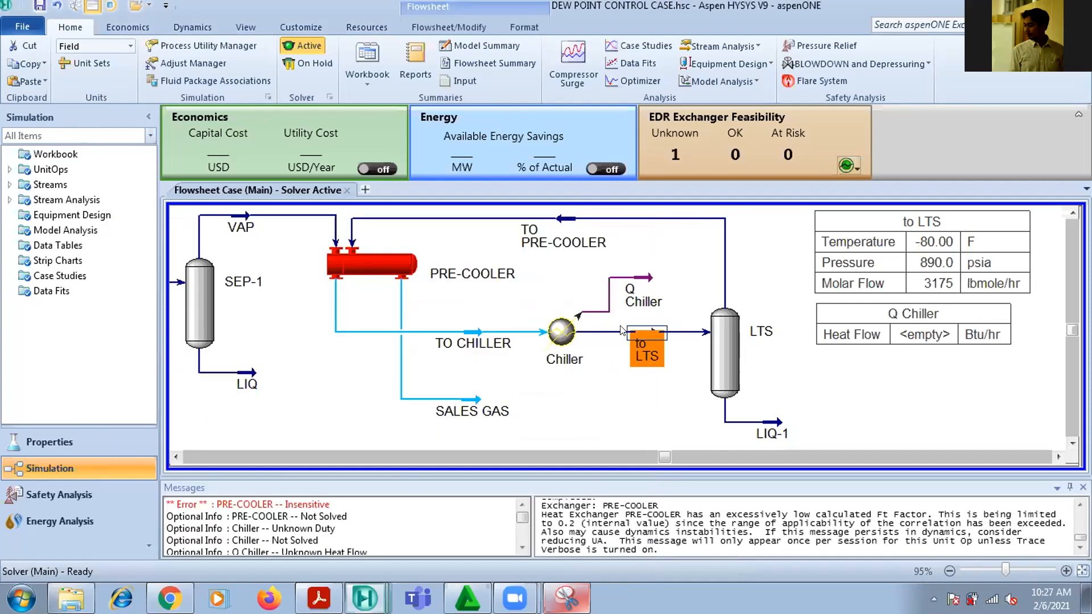
Recheck the marked envelope snip, clear the to LTS stream's temperature and set it to -40 F
{"action": "double_click", "coordinate": [643, 333]}
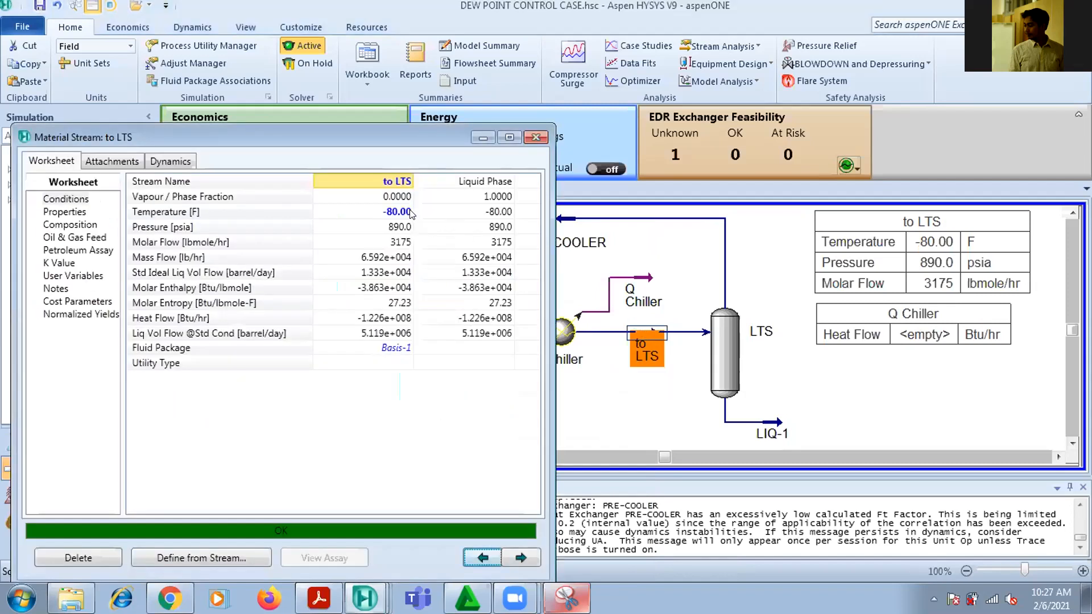
{"action": "left_click", "coordinate": [566, 599]}
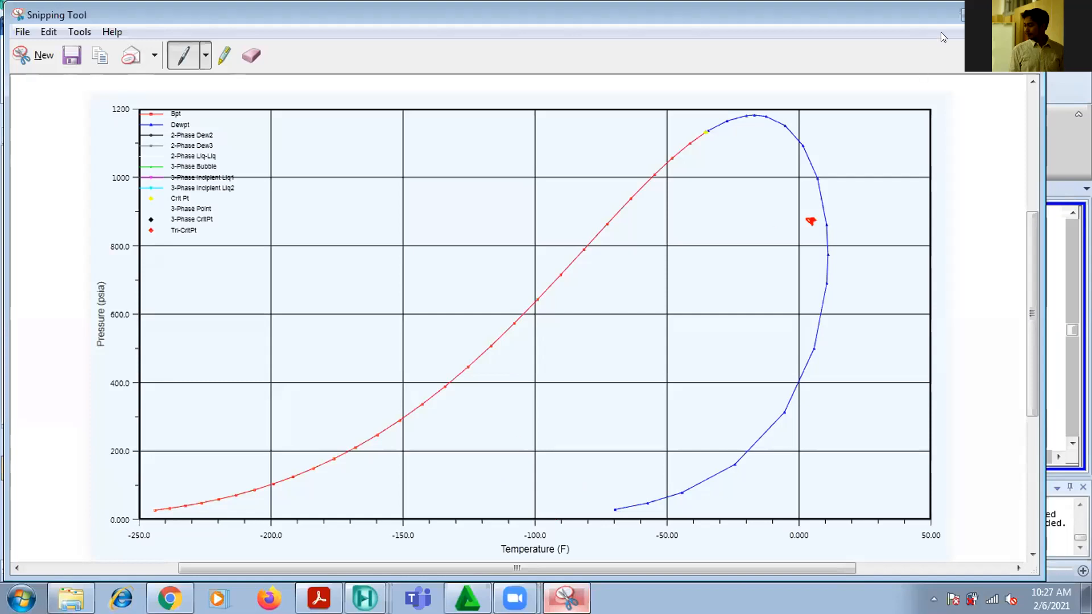
{"action": "left_click", "coordinate": [969, 15]}
{"action": "left_click", "coordinate": [391, 213]}
{"action": "key", "text": "Delete"}
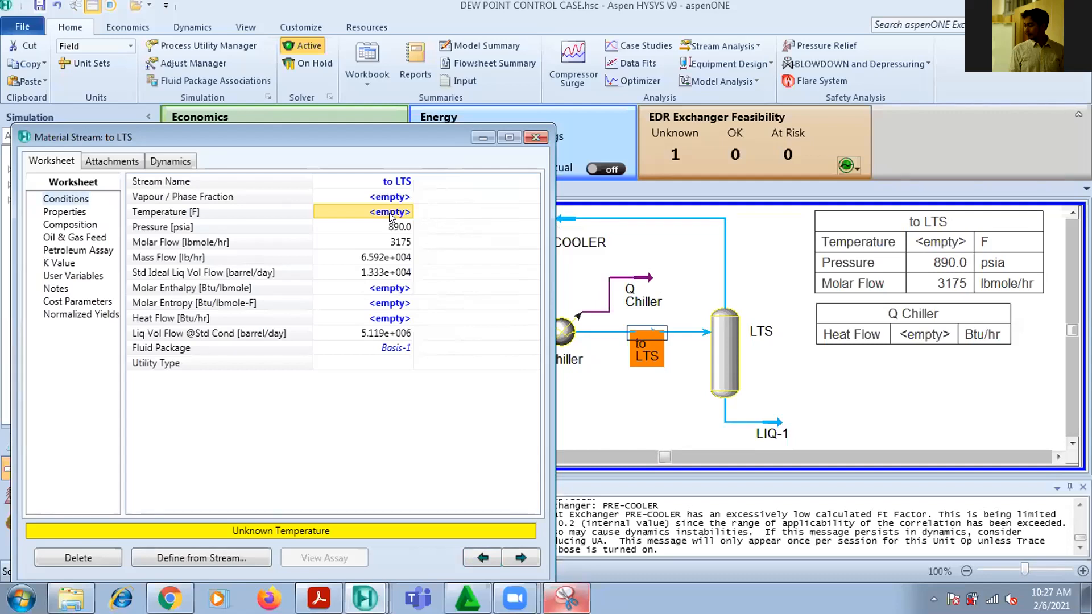
{"action": "type", "text": "-4"}
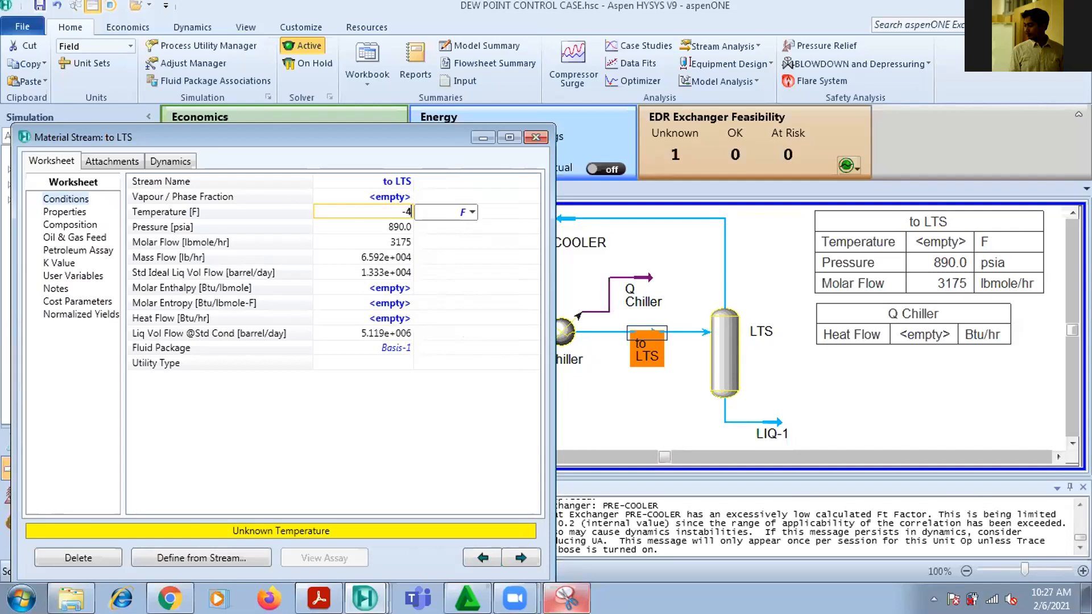
{"action": "type", "text": "0"}
{"action": "key", "text": "Return"}
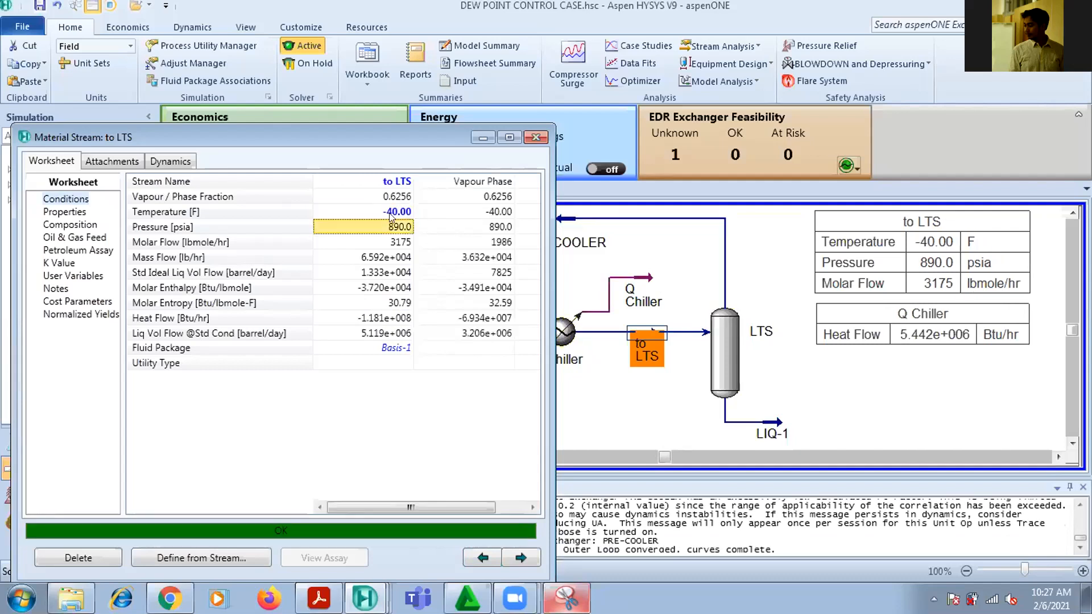
Set the to LTS temperature to 10 F to compare the chiller duty, restore -40 F and close the stream window
{"action": "left_click", "coordinate": [389, 214]}
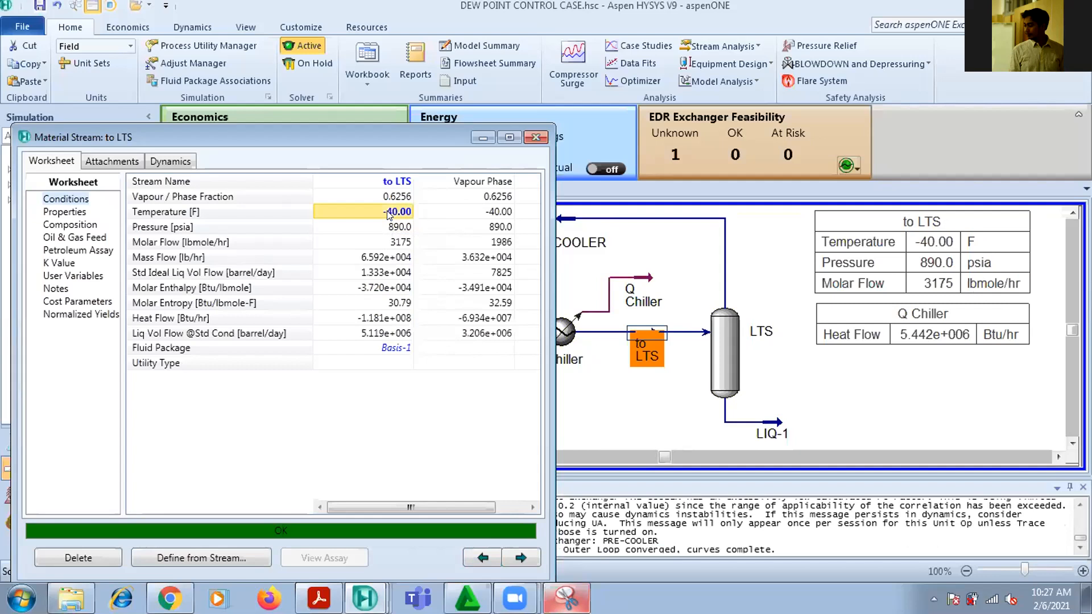
{"action": "type", "text": "10"}
{"action": "key", "text": "Return"}
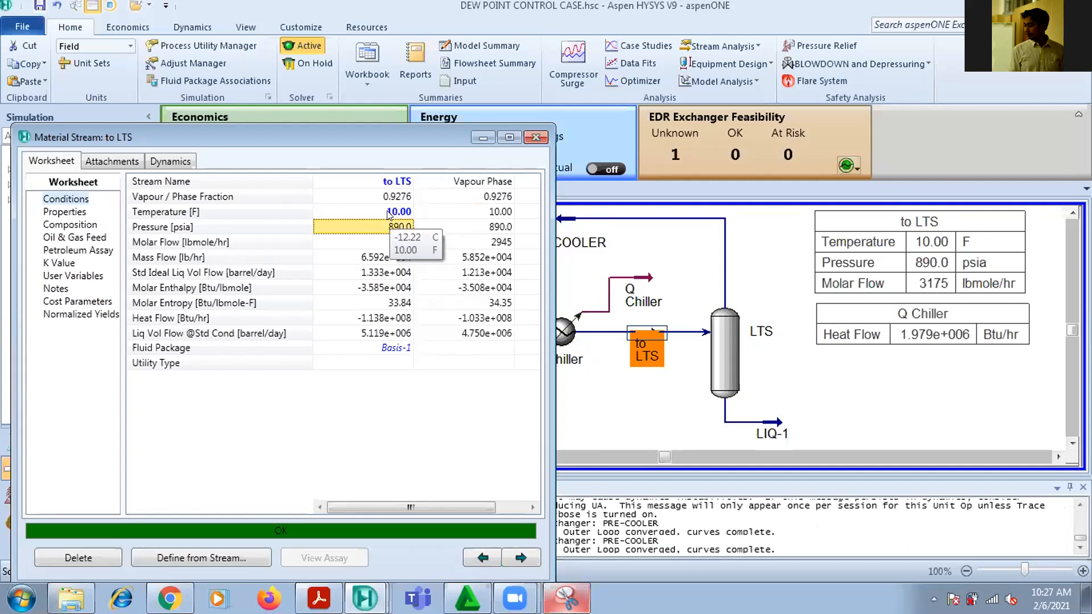
{"action": "left_click", "coordinate": [387, 213]}
{"action": "type", "text": "-40"}
{"action": "key", "text": "Return"}
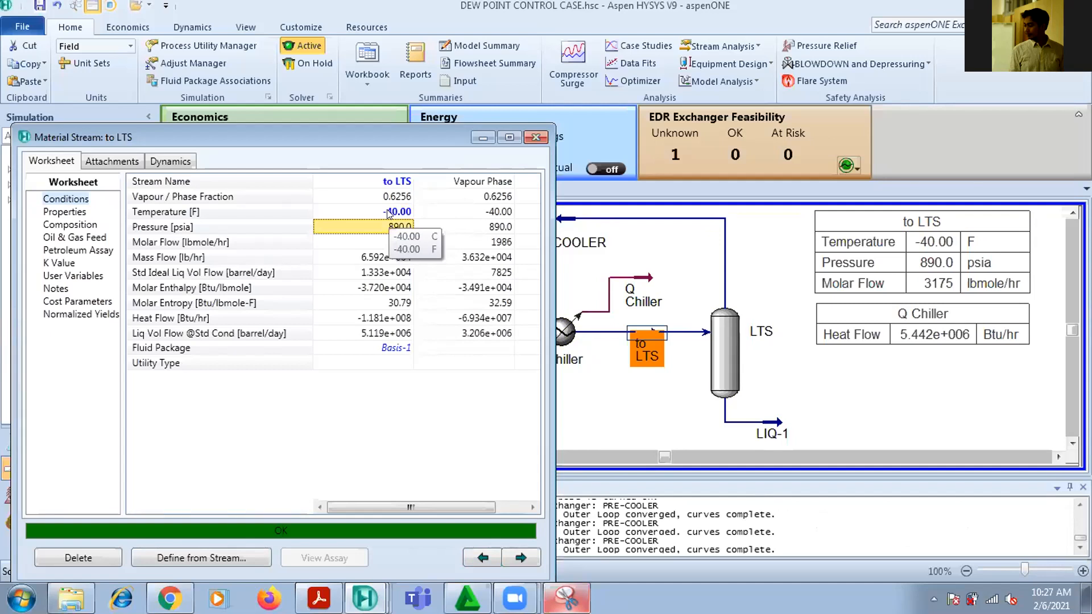
{"action": "left_click", "coordinate": [535, 137]}
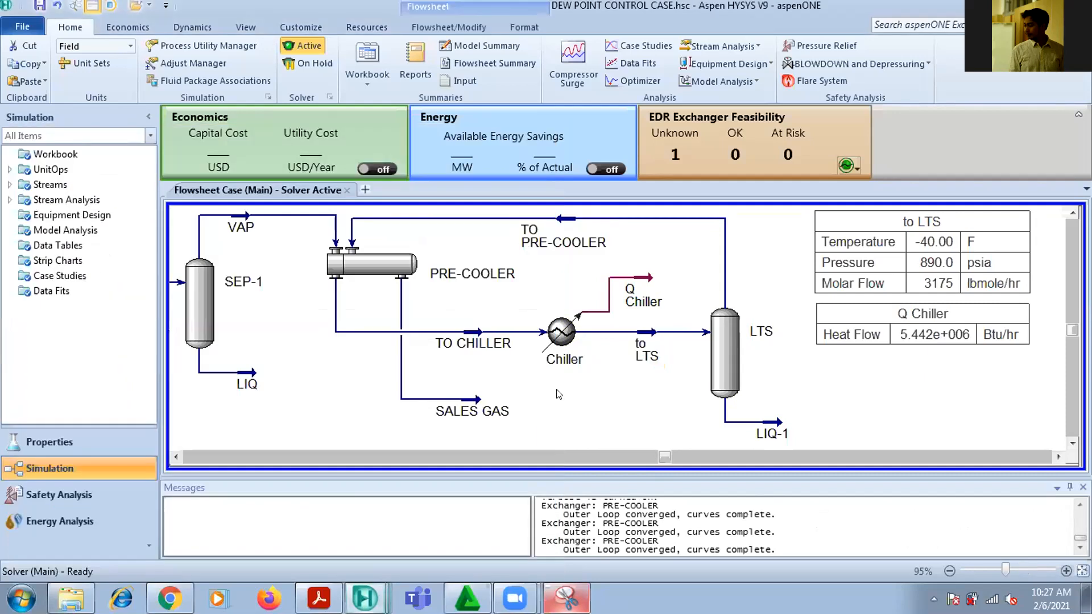
Show the SALES GAS stream's property table beside the stream and hide it again
{"action": "left_click", "coordinate": [476, 408]}
{"action": "right_click", "coordinate": [475, 409]}
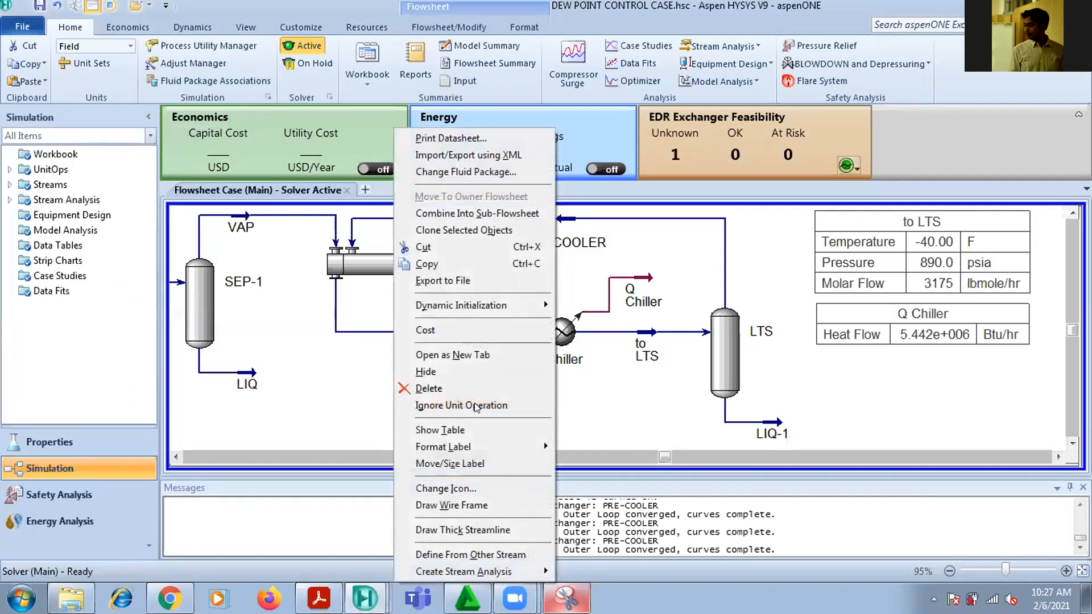
{"action": "left_click", "coordinate": [462, 431]}
{"action": "left_click_drag", "start_coordinate": [580, 414], "coordinate": [616, 401]}
{"action": "right_click", "coordinate": [566, 401]}
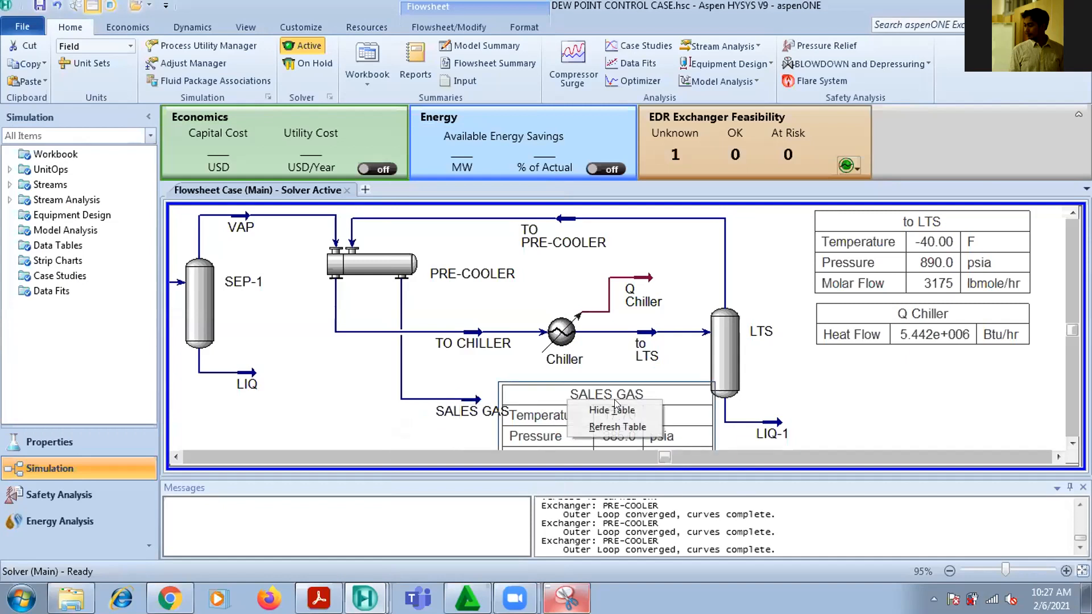
{"action": "left_click", "coordinate": [574, 409]}
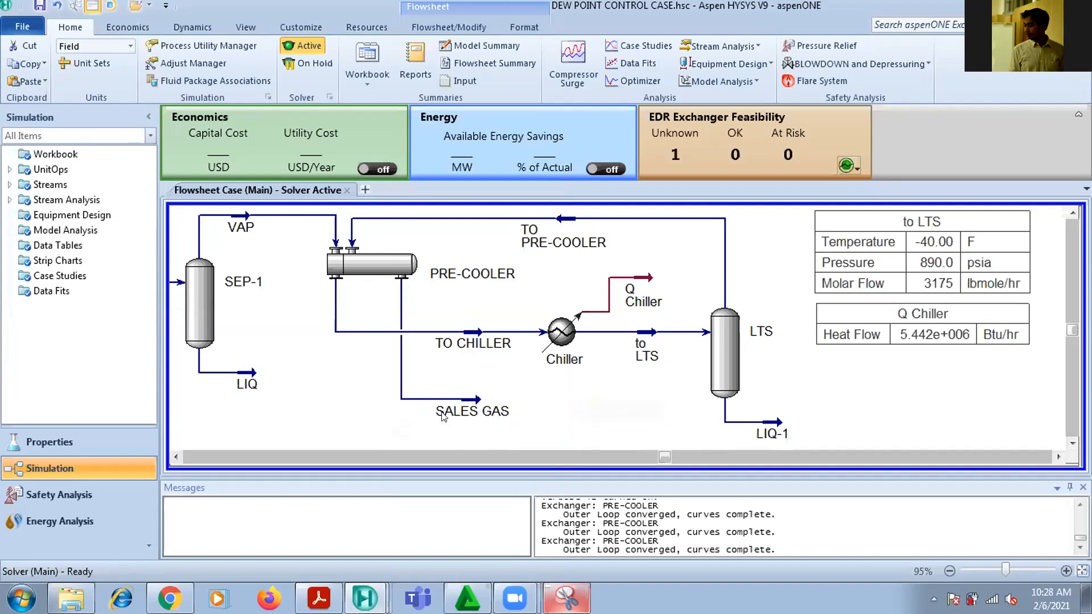
Create an Envelope stream analysis for the SALES GAS stream and display its pressure-temperature plot in a full-size window
{"action": "left_click", "coordinate": [467, 397]}
{"action": "right_click", "coordinate": [475, 392]}
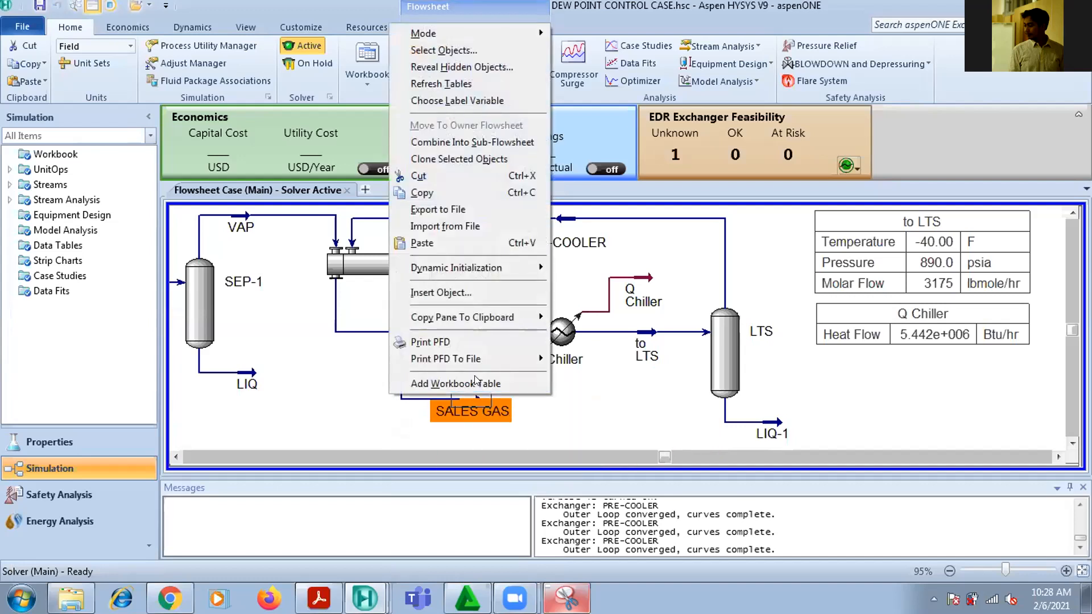
{"action": "left_click", "coordinate": [559, 421]}
{"action": "left_click", "coordinate": [464, 398]}
{"action": "right_click", "coordinate": [464, 398]}
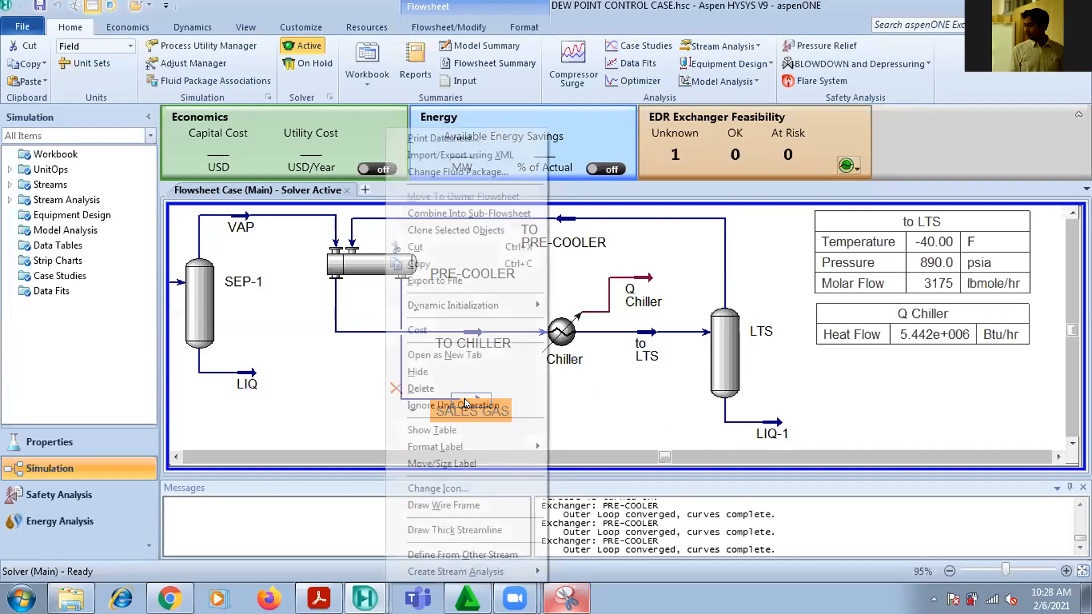
{"action": "mouse_move", "coordinate": [487, 570]}
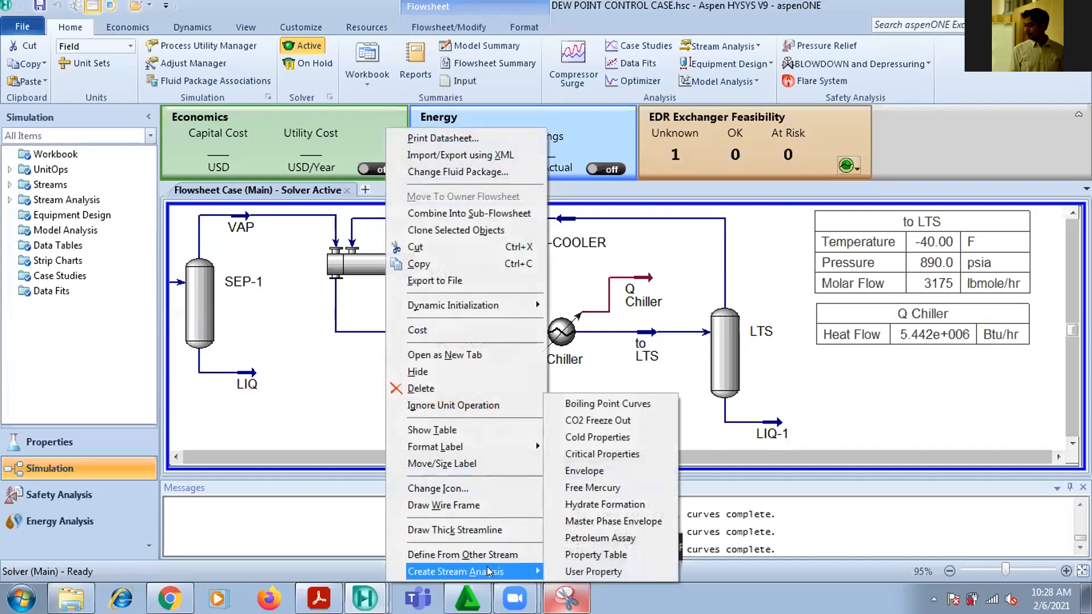
{"action": "left_click", "coordinate": [616, 473]}
{"action": "left_click", "coordinate": [1069, 353]}
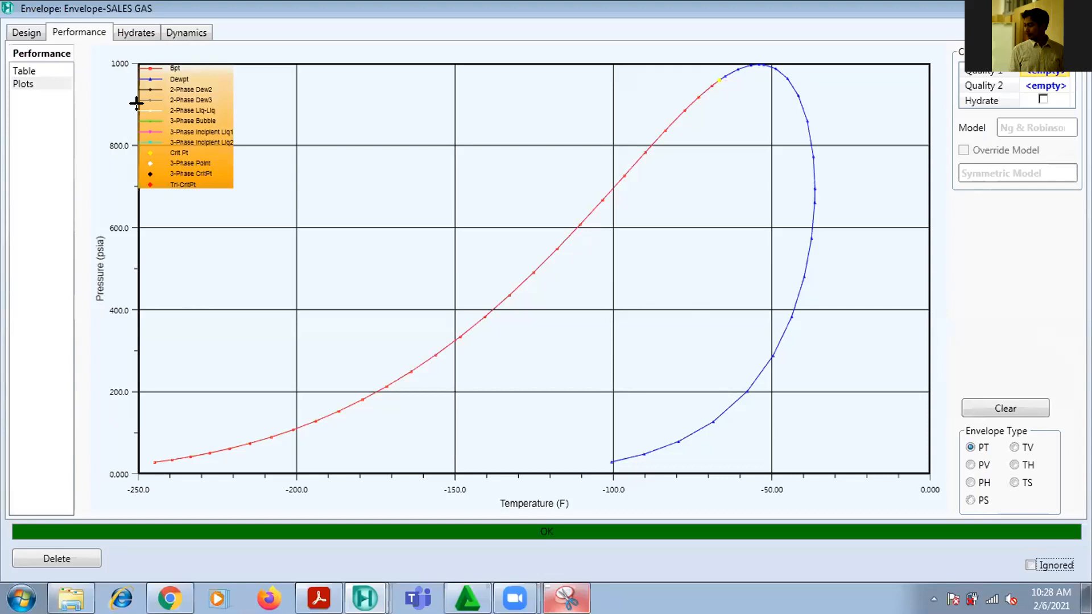
Switch to the Snipping Tool, capture a new snip of the SALES GAS envelope plot, examine its dew point curve and put the snip away
{"action": "left_click", "coordinate": [566, 599]}
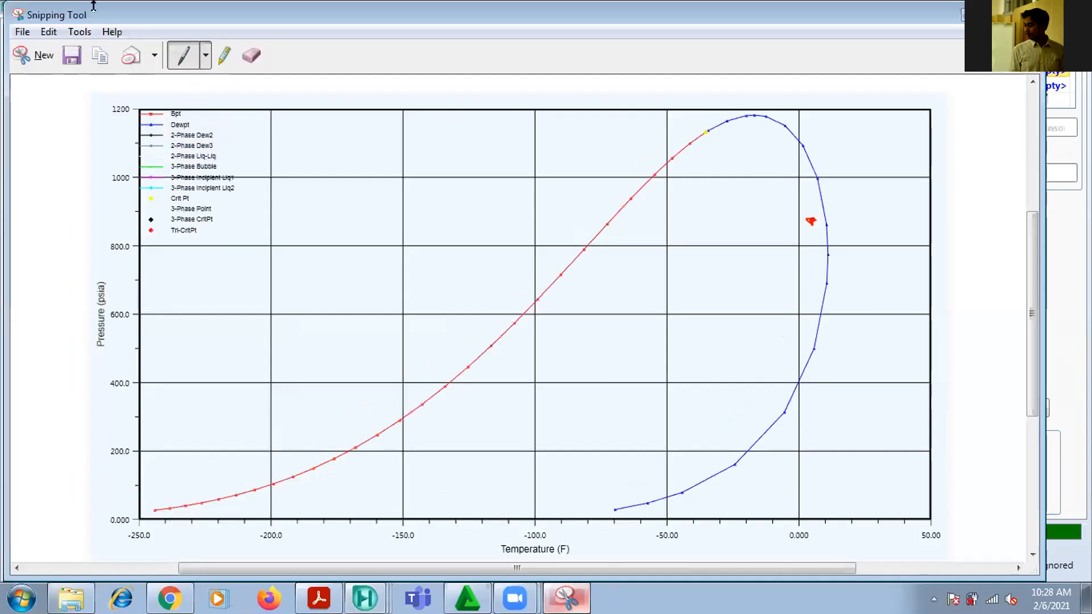
{"action": "left_click", "coordinate": [41, 54]}
{"action": "left_click_drag", "start_coordinate": [4, 23], "coordinate": [1089, 522]}
{"action": "scroll", "coordinate": [921, 360], "scroll_direction": "down", "scroll_amount": 3}
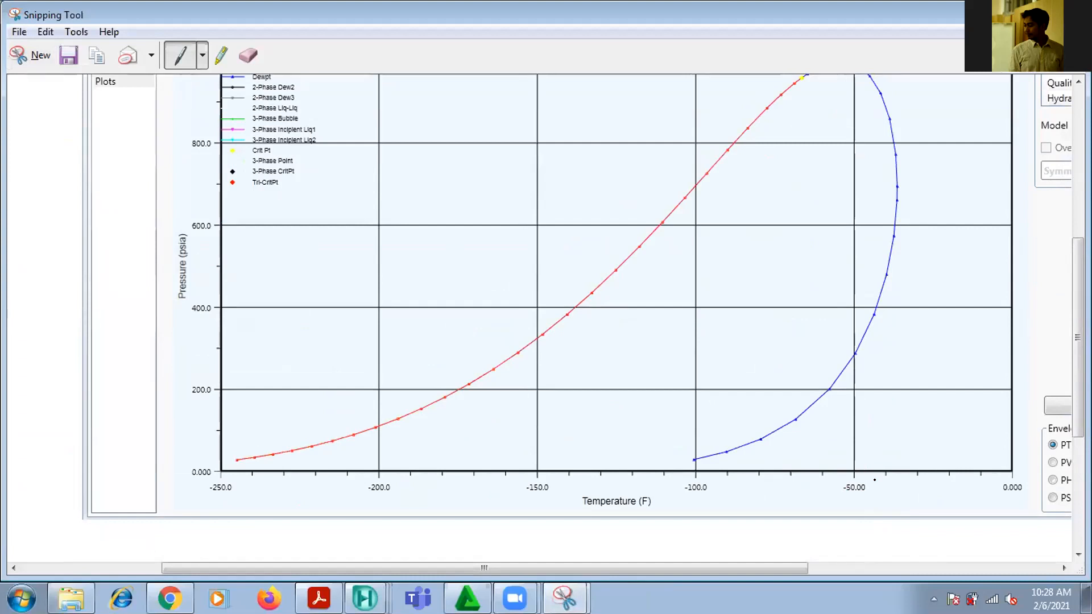
{"action": "scroll", "coordinate": [870, 463], "scroll_direction": "up", "scroll_amount": 1}
{"action": "scroll", "coordinate": [910, 472], "scroll_direction": "down", "scroll_amount": 1}
{"action": "scroll", "coordinate": [584, 305], "scroll_direction": "up", "scroll_amount": 1}
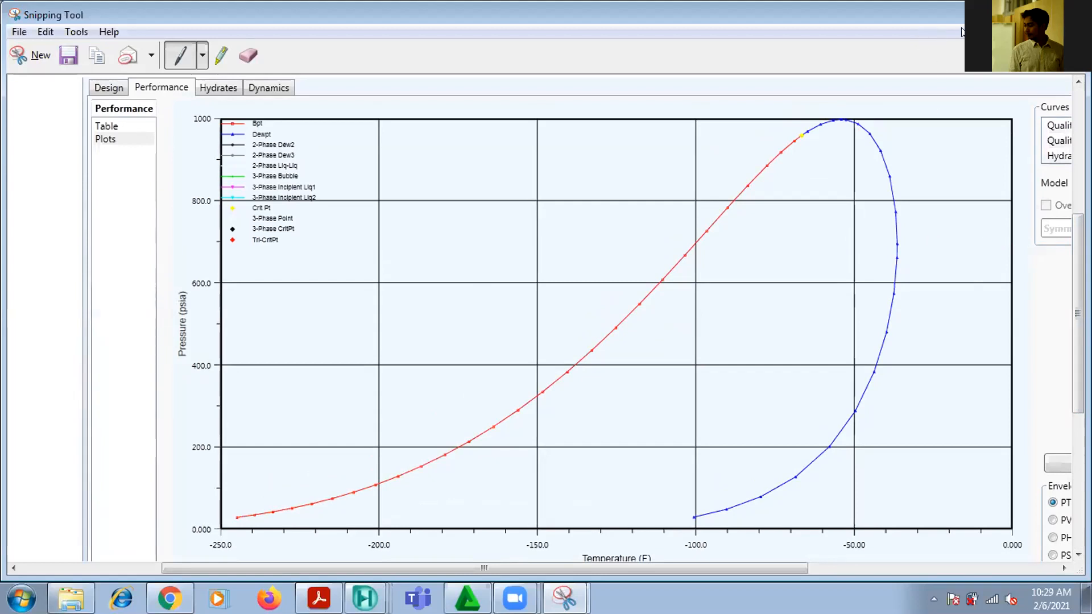
{"action": "left_click", "coordinate": [1014, 8]}
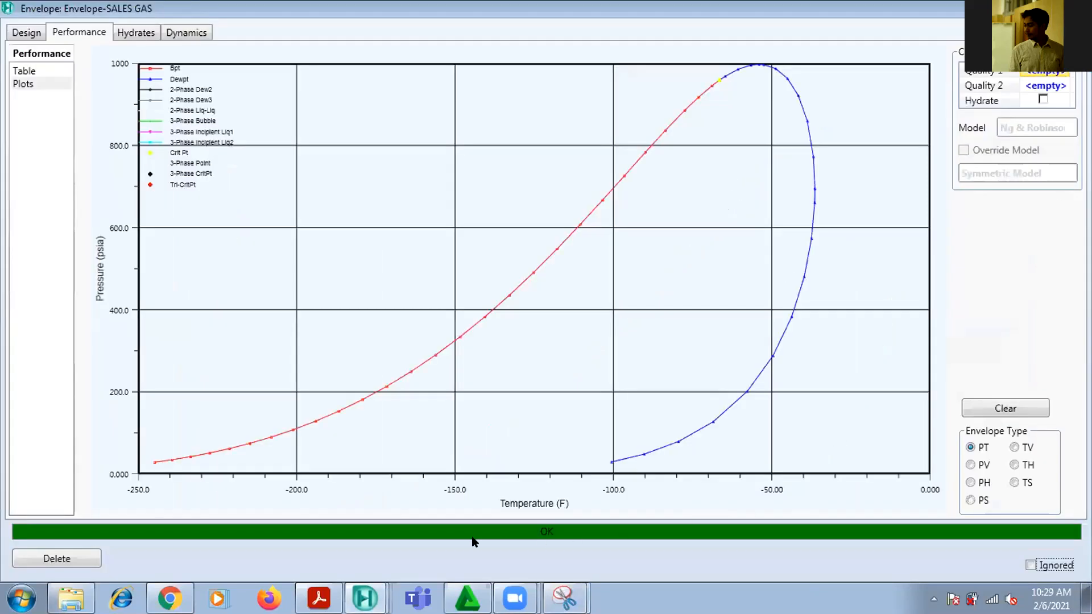
Switch to the exercise PDF in Acrobat Reader and highlight the sales gas dew point specification of 5 deg F at 870 psia
{"action": "left_click", "coordinate": [319, 600]}
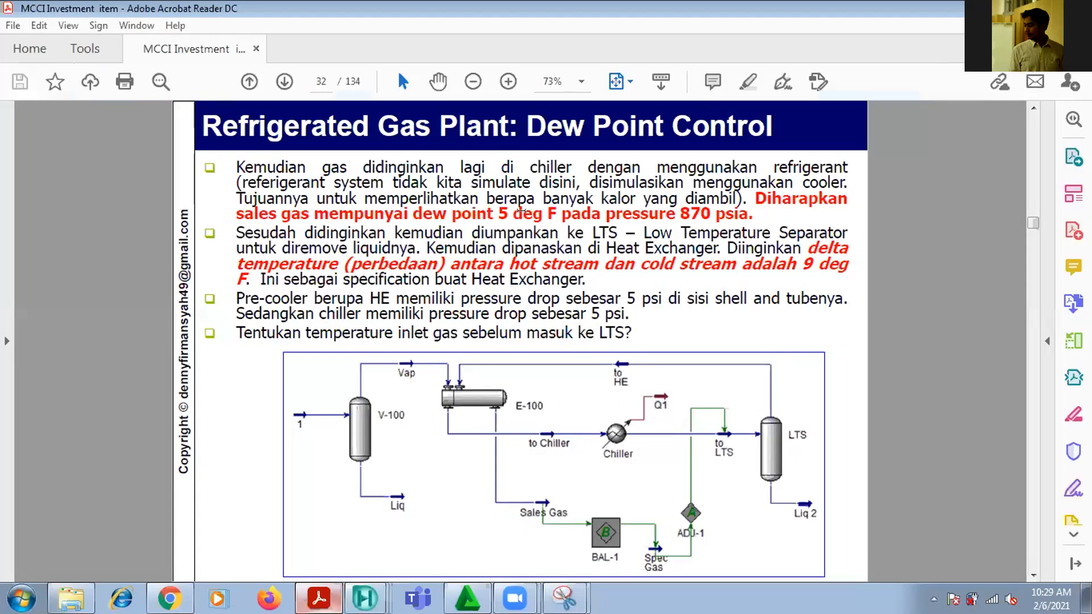
{"action": "left_click_drag", "start_coordinate": [496, 213], "coordinate": [754, 215]}
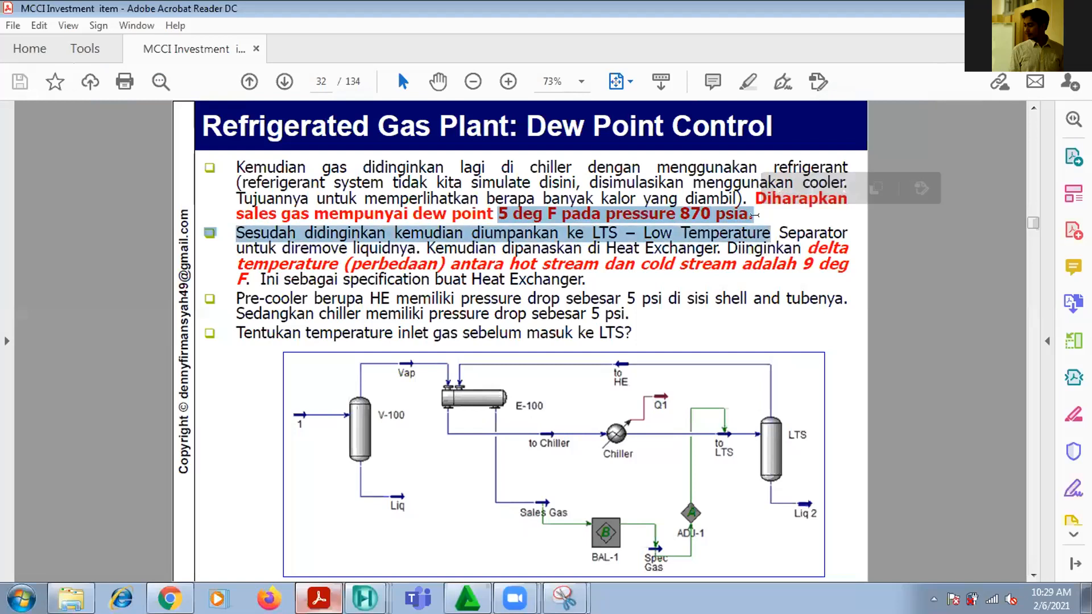
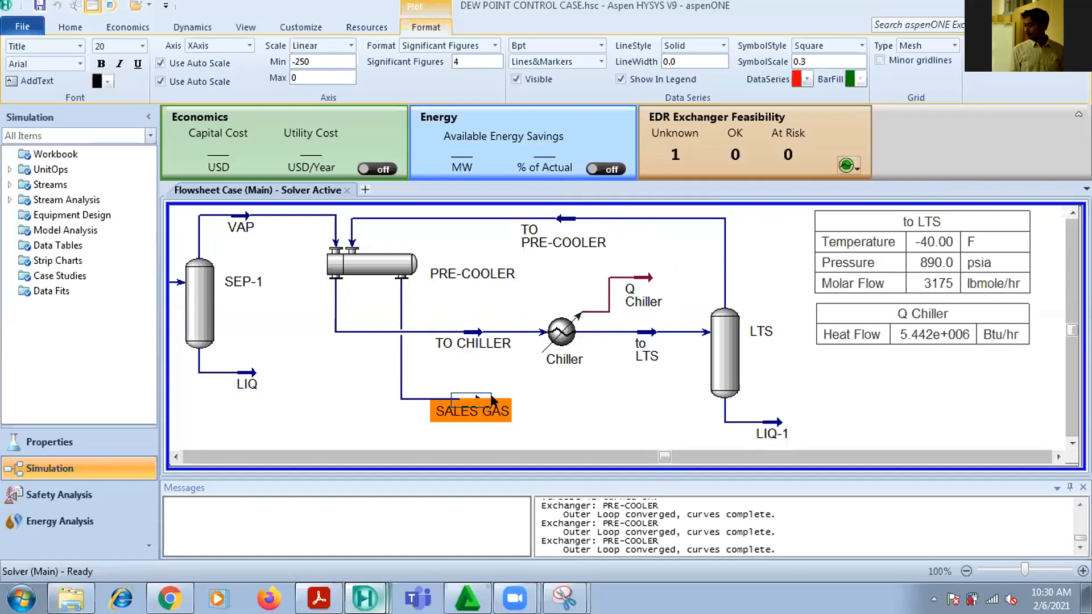
Move the SALES GAS stream up and slightly closer to the PRE-COOLER, and recheck the dew point specification in the exercise PDF
{"action": "left_click_drag", "start_coordinate": [474, 396], "coordinate": [446, 384]}
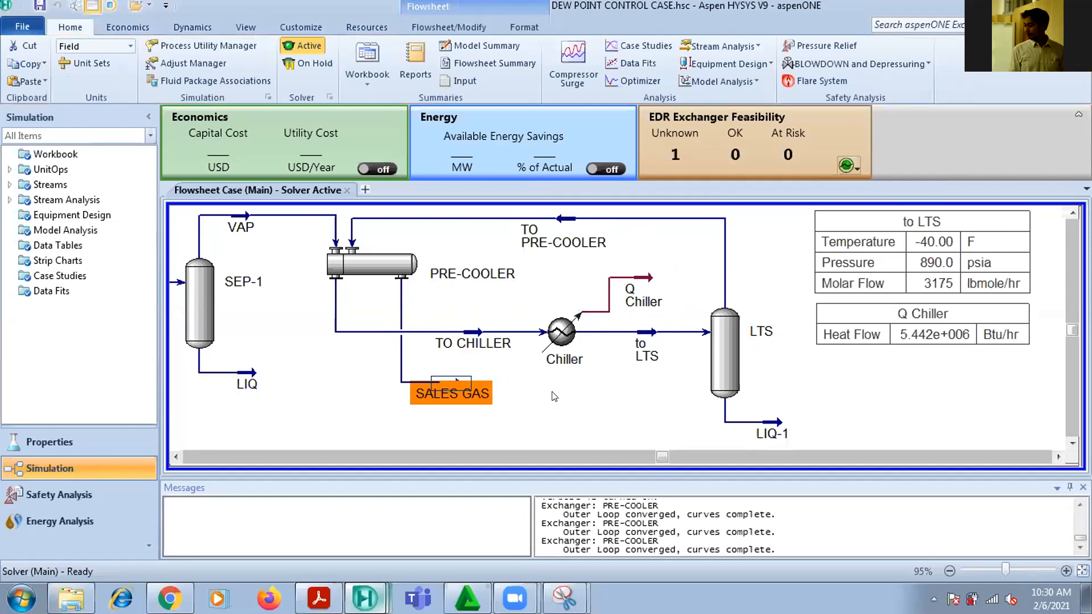
{"action": "left_click", "coordinate": [553, 392]}
{"action": "left_click", "coordinate": [320, 596]}
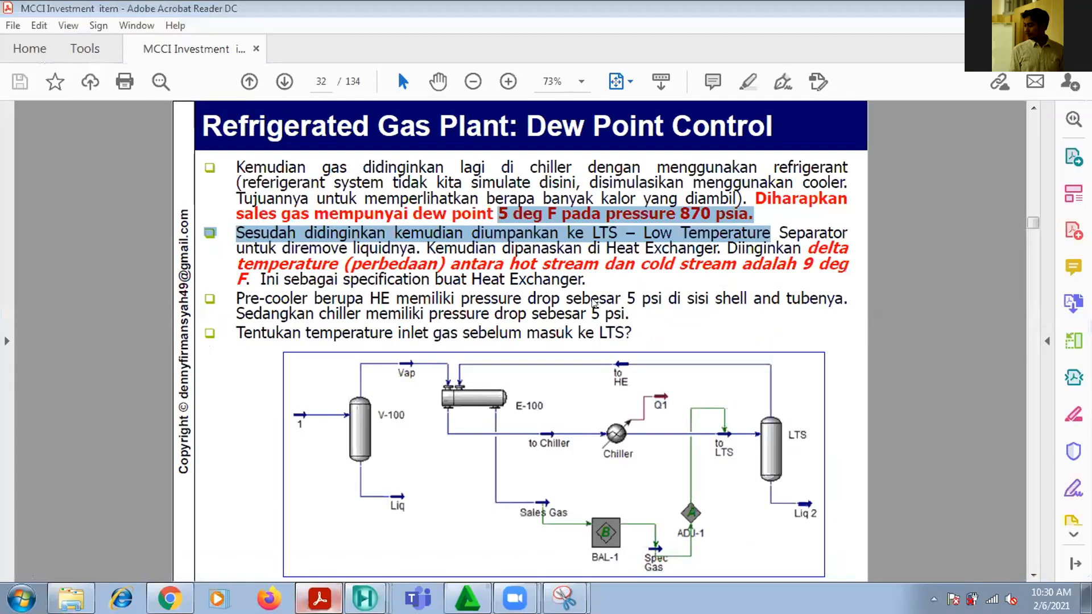
{"action": "key", "text": "alt+Tab"}
Set the temperature of the to LTS stream to 10 F and close its property window
{"action": "double_click", "coordinate": [647, 331]}
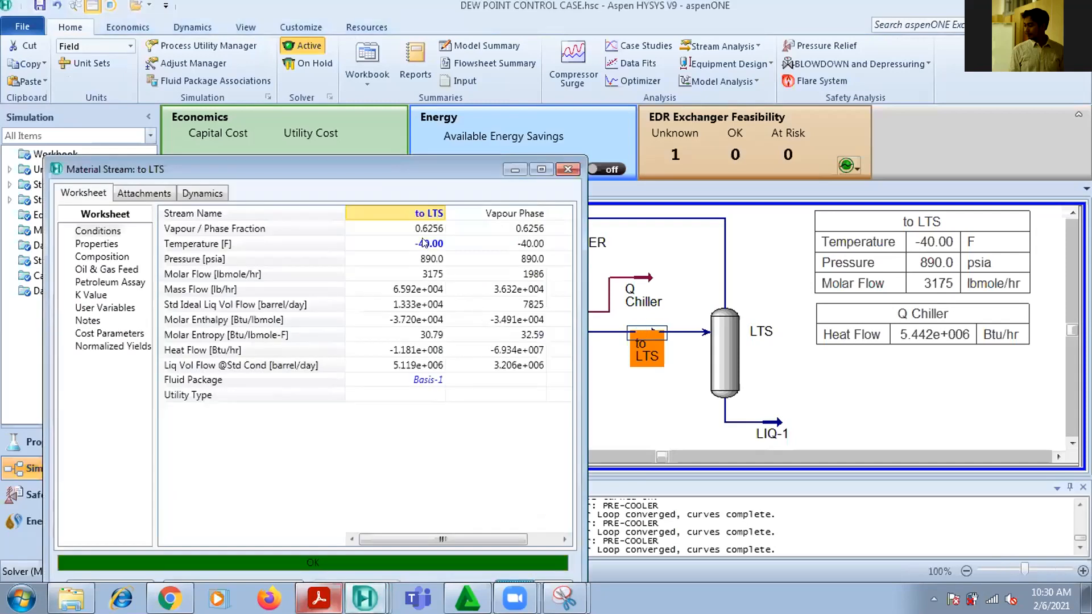
{"action": "left_click", "coordinate": [423, 242]}
{"action": "type", "text": "10"}
{"action": "key", "text": "Return"}
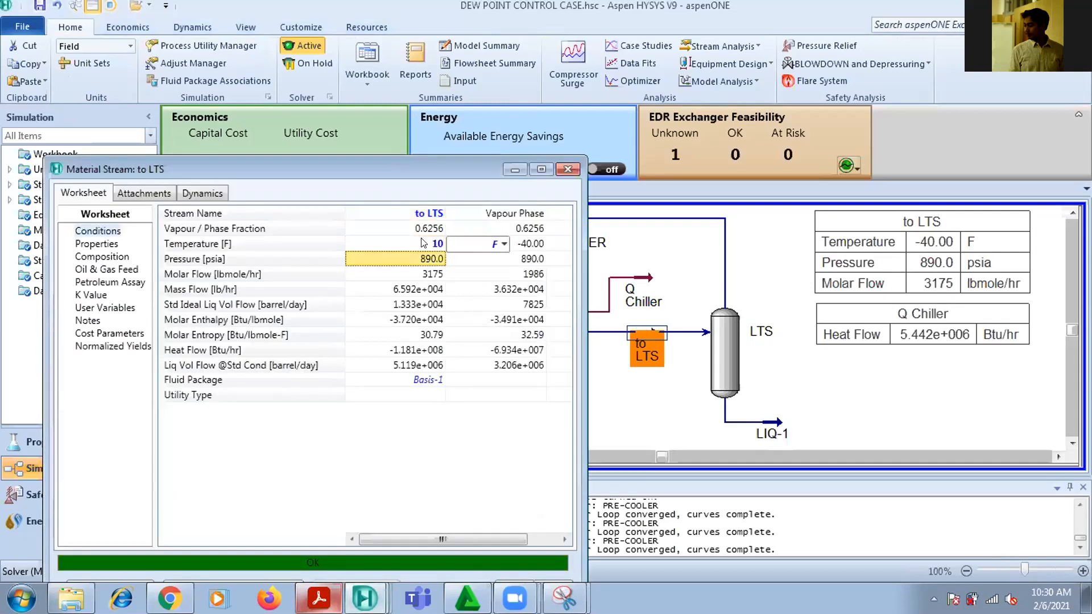
{"action": "left_click", "coordinate": [568, 169]}
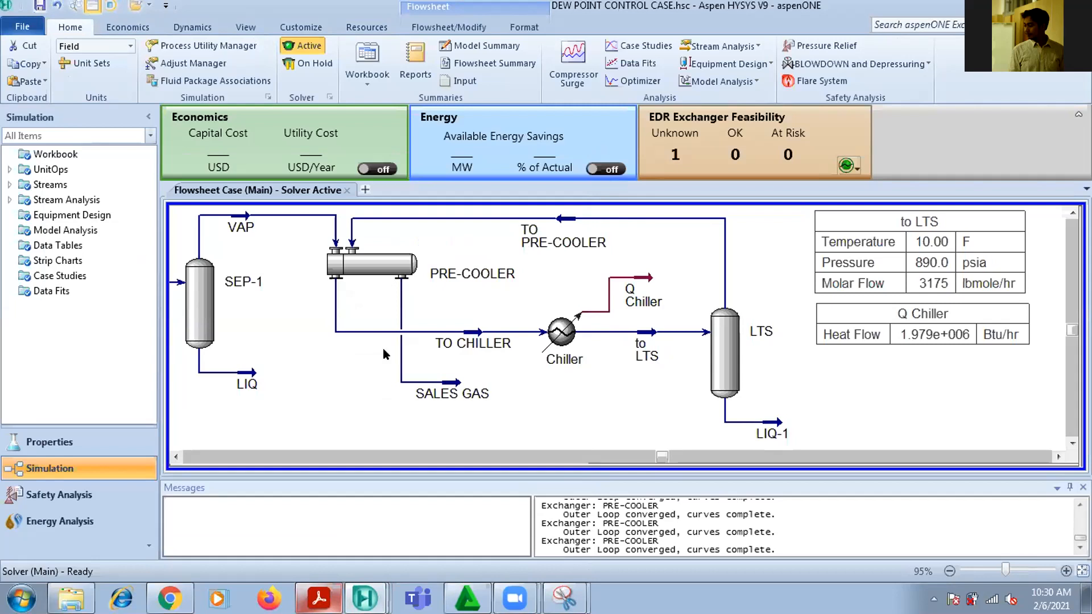
Examine the PDF page showing how the balance and adjust operations are arranged, then return to the HYSYS flowsheet
{"action": "mouse_move", "coordinate": [630, 334]}
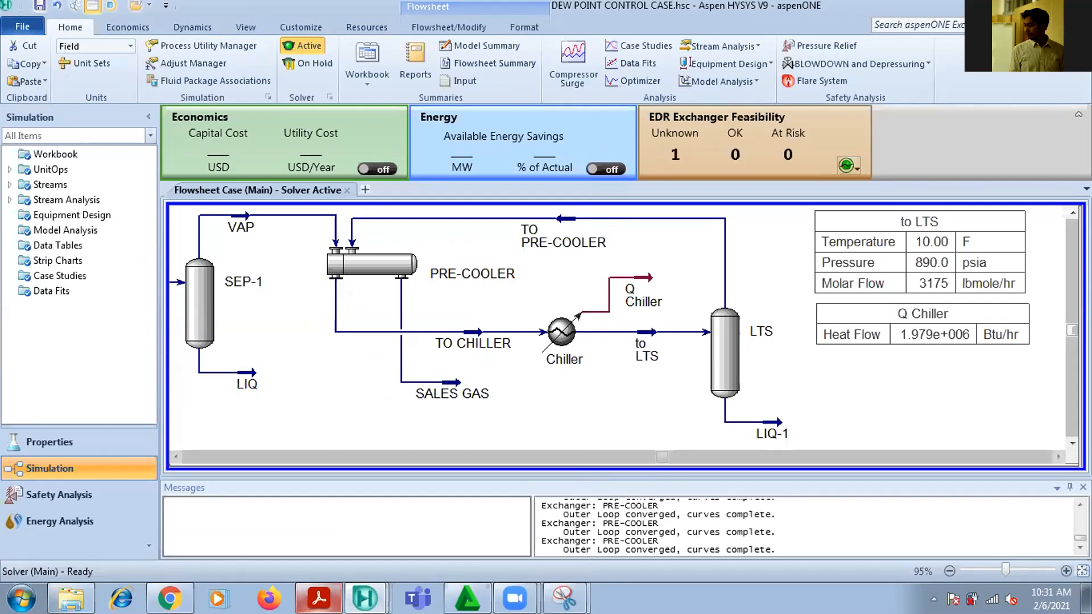
{"action": "left_click", "coordinate": [318, 599]}
{"action": "scroll", "coordinate": [506, 404], "scroll_direction": "down", "scroll_amount": 1}
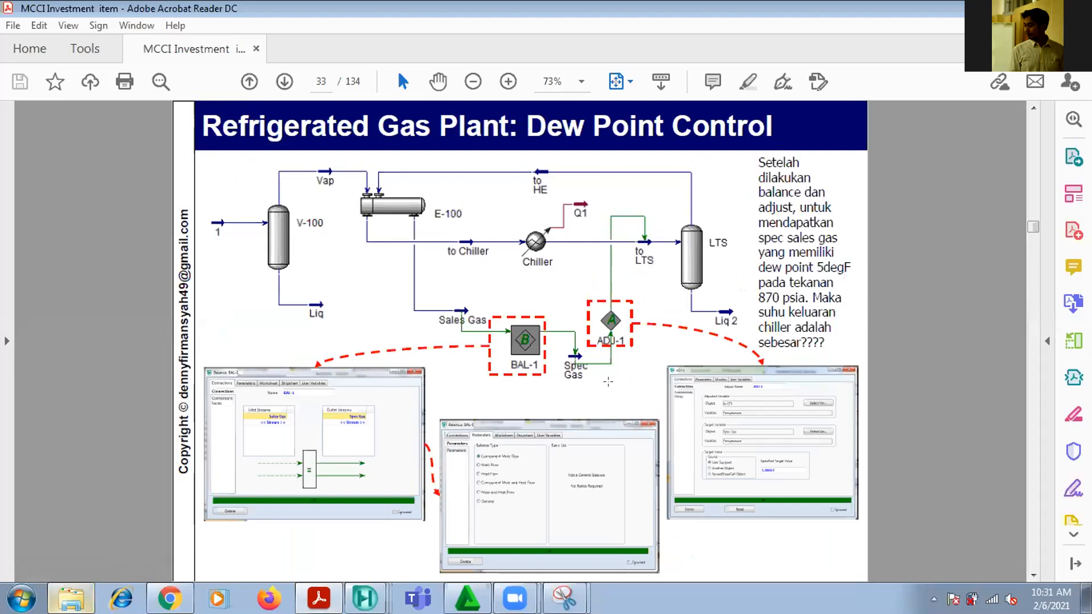
{"action": "left_click", "coordinate": [364, 599]}
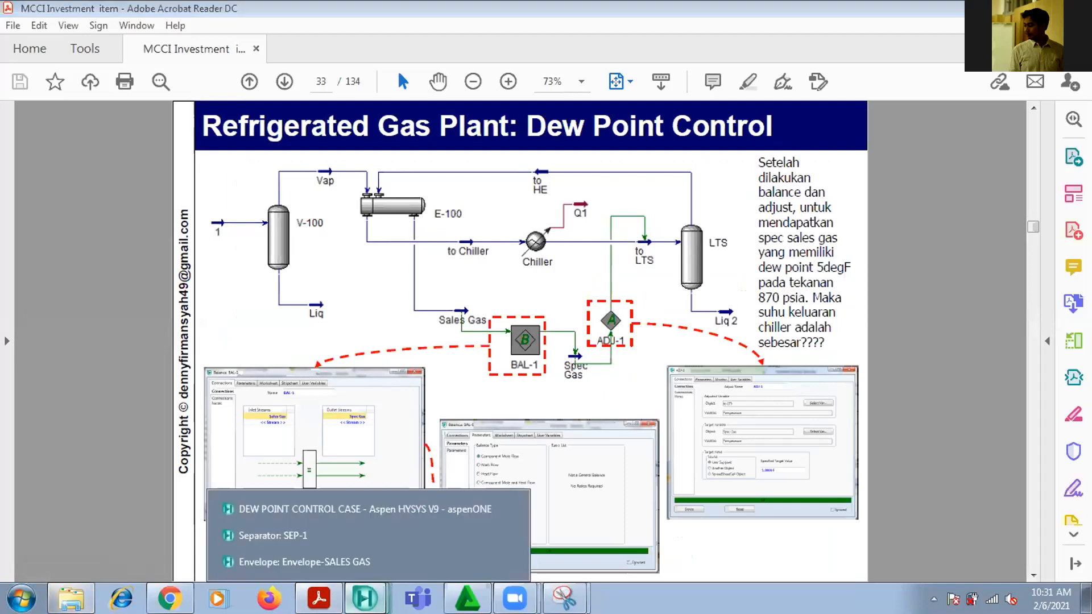
{"action": "left_click", "coordinate": [277, 509]}
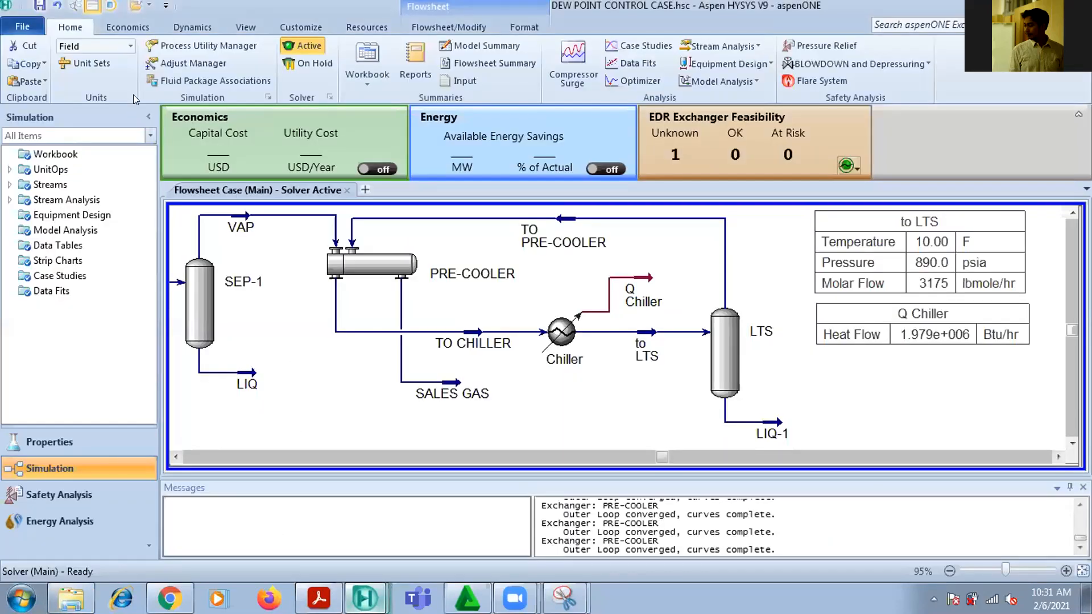
Add a material stream named SPEC GAS below the Chiller and fit the whole flowsheet in view
{"action": "key", "text": "F4"}
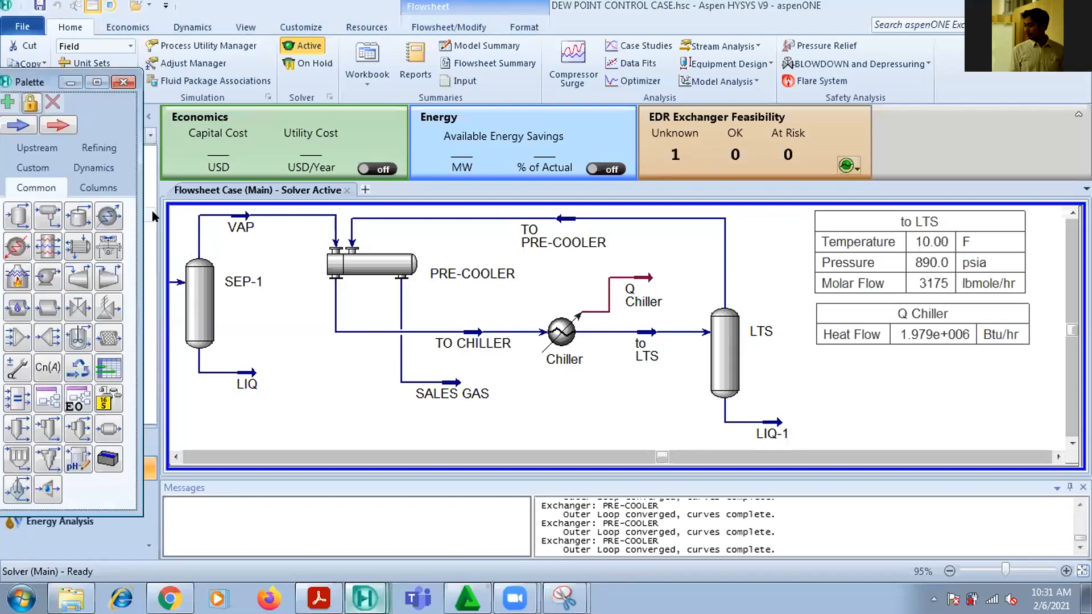
{"action": "left_click", "coordinate": [19, 123]}
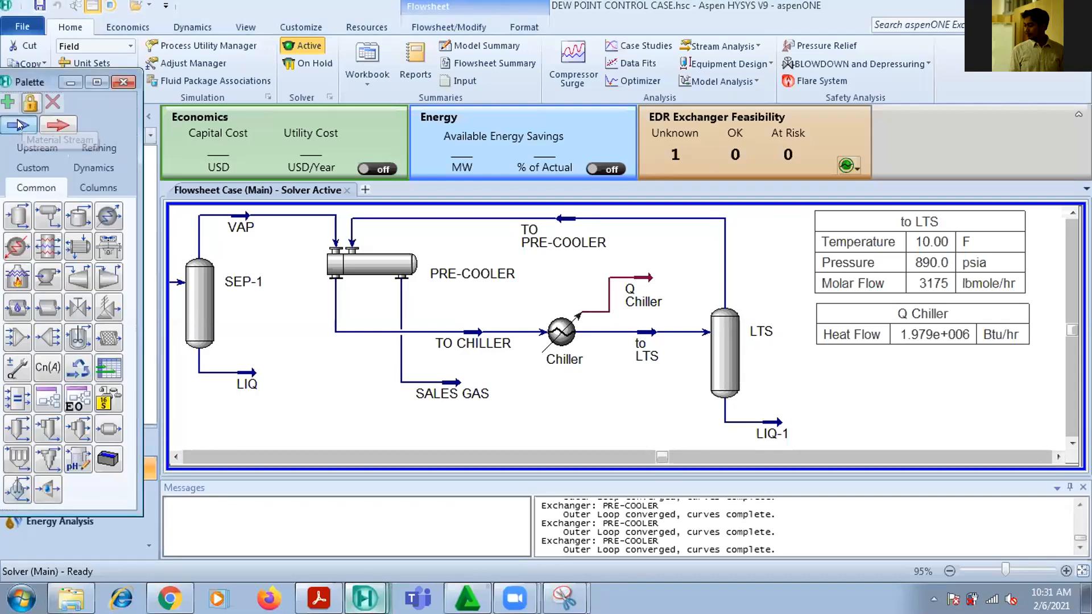
{"action": "left_click", "coordinate": [580, 439]}
{"action": "double_click", "coordinate": [594, 439]}
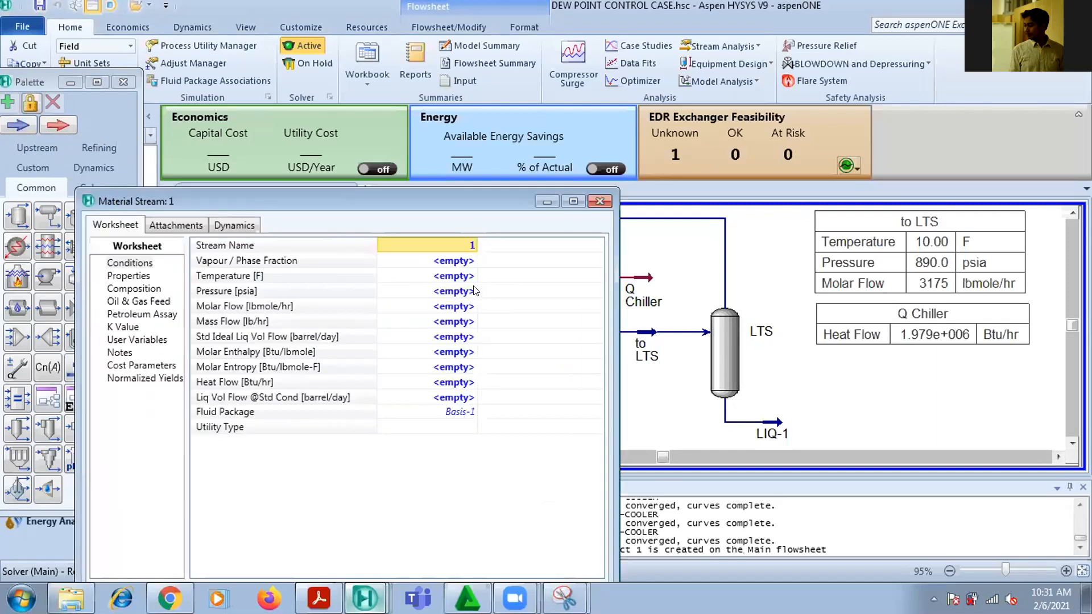
{"action": "left_click", "coordinate": [444, 246]}
{"action": "type", "text": "S"}
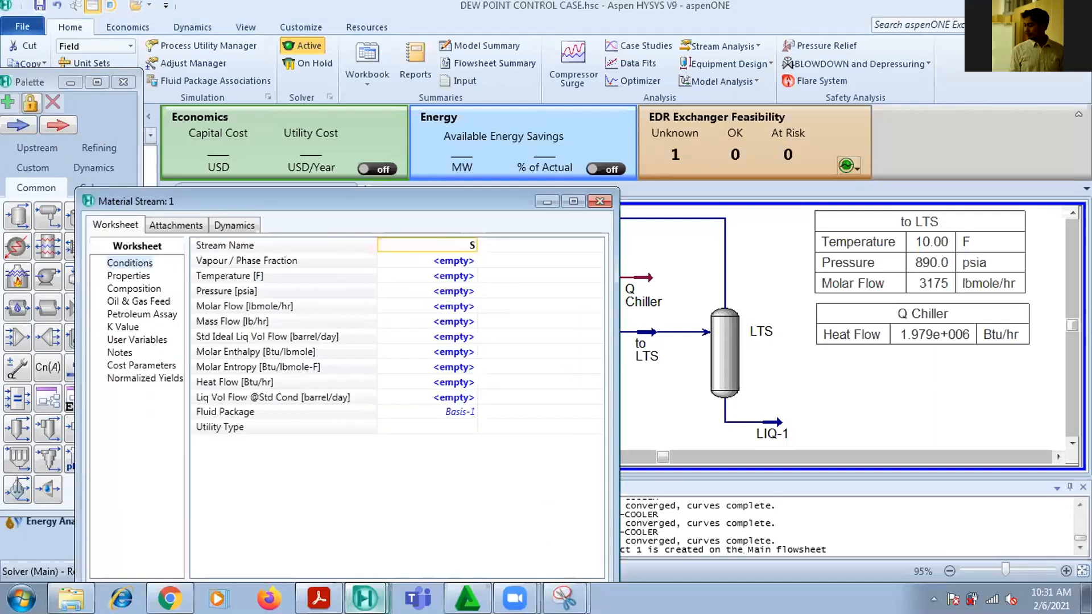
{"action": "type", "text": "PEC GAS"}
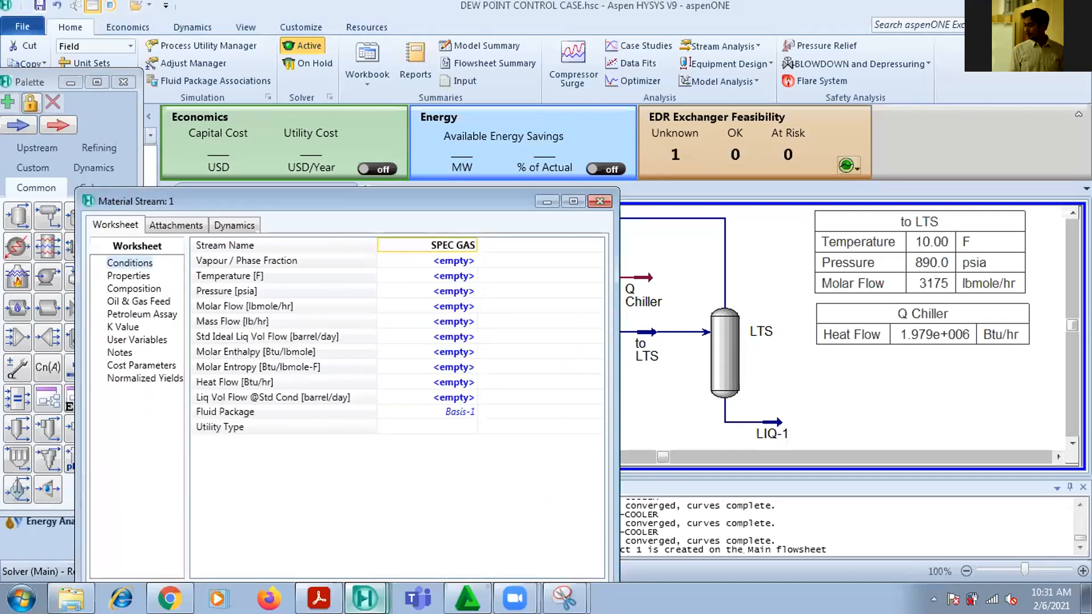
{"action": "key", "text": "Return"}
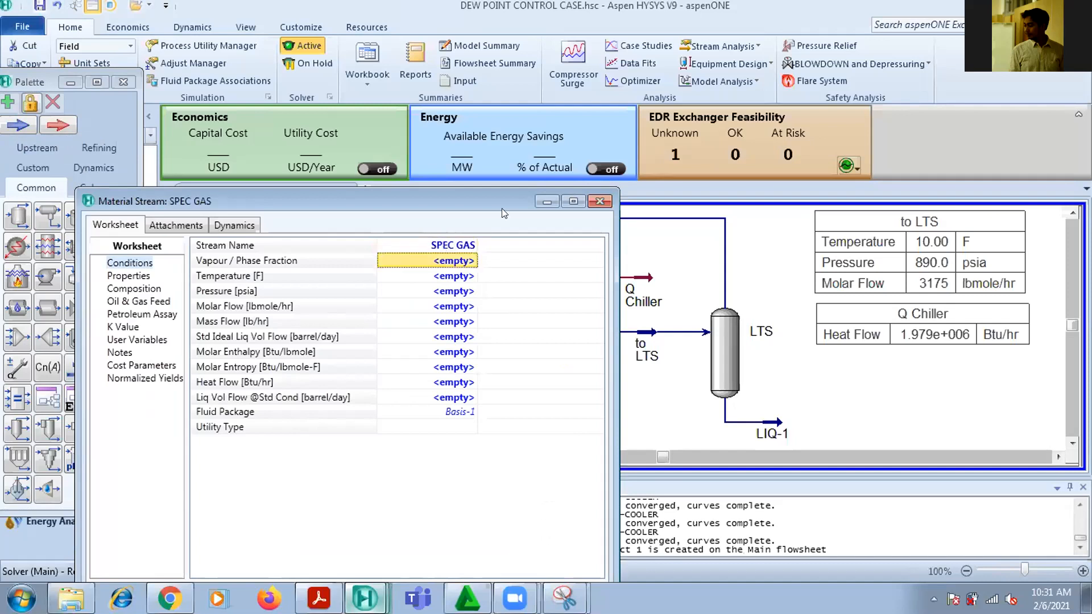
{"action": "left_click", "coordinate": [600, 202]}
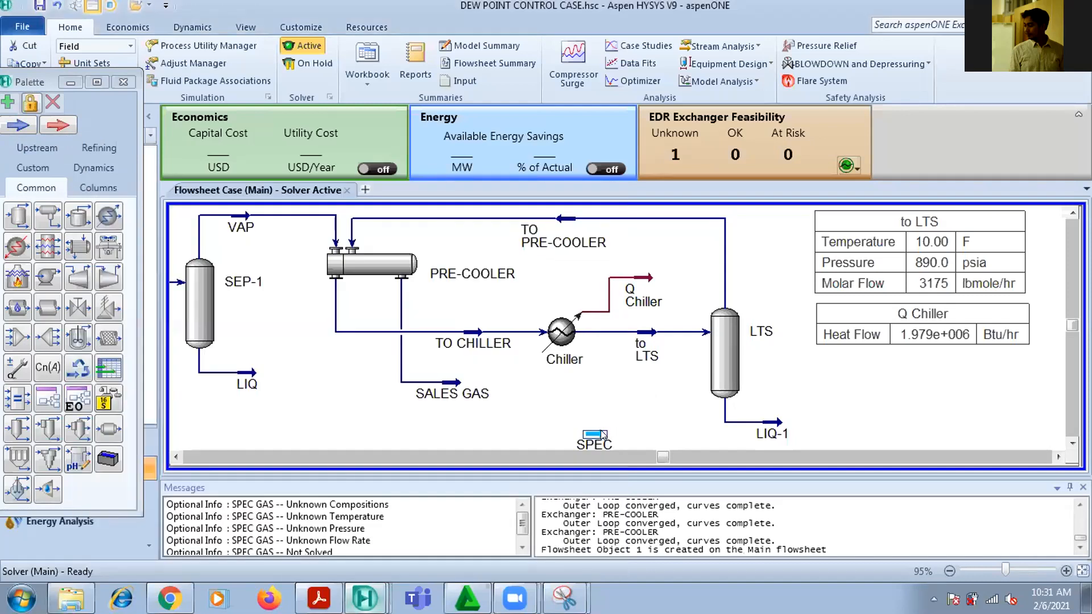
{"action": "left_click_drag", "start_coordinate": [603, 435], "coordinate": [604, 428]}
{"action": "left_click", "coordinate": [1082, 571]}
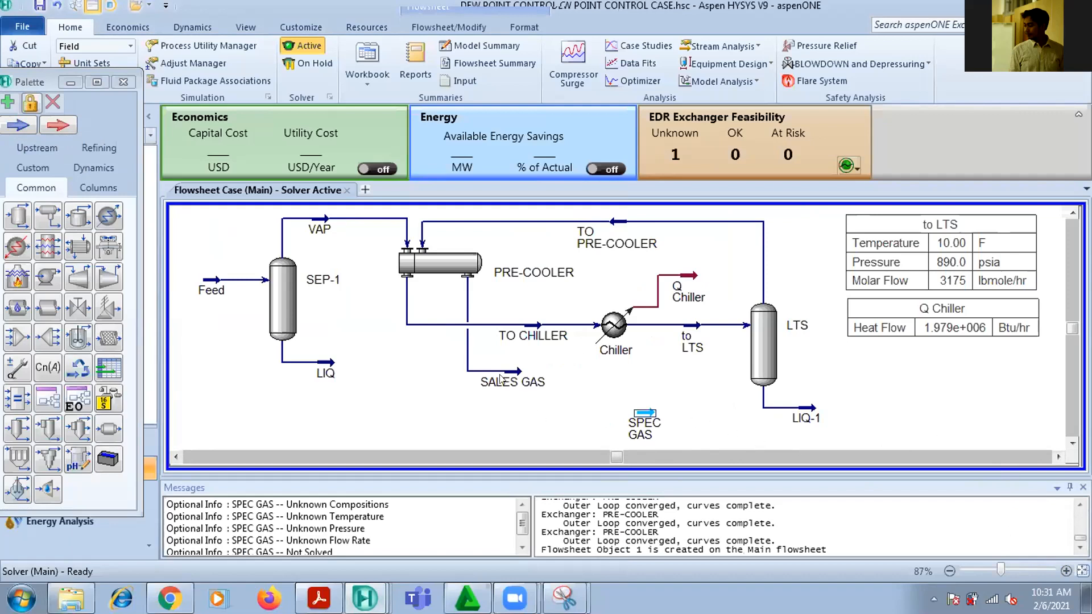
Place a Balance operation on the flowsheet between the SALES GAS and SPEC GAS streams
{"action": "left_click", "coordinate": [17, 401]}
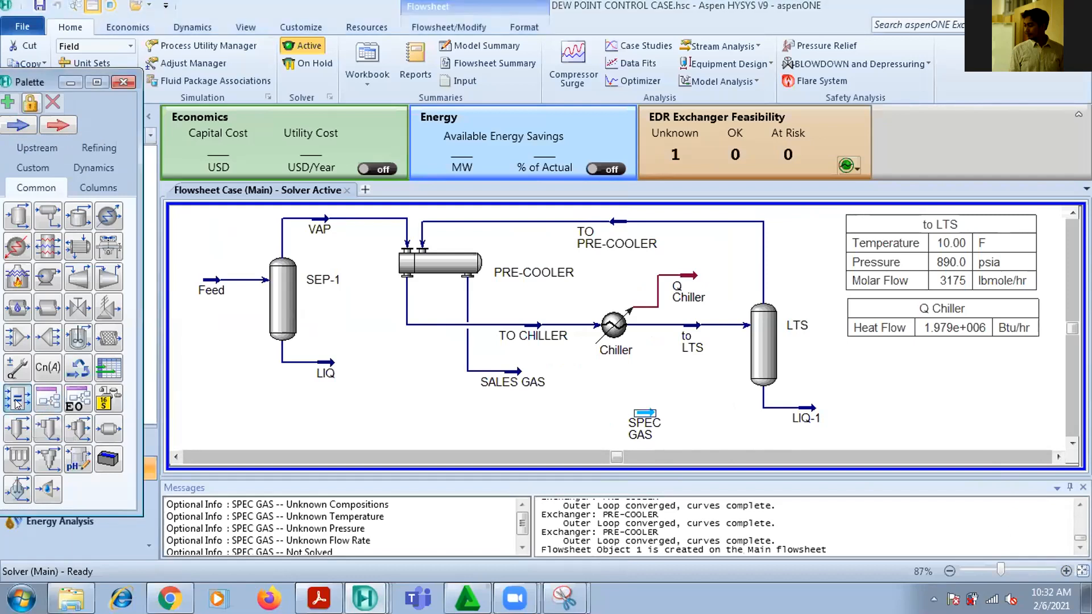
{"action": "left_click", "coordinate": [568, 416]}
{"action": "left_click_drag", "start_coordinate": [604, 392], "coordinate": [590, 392]}
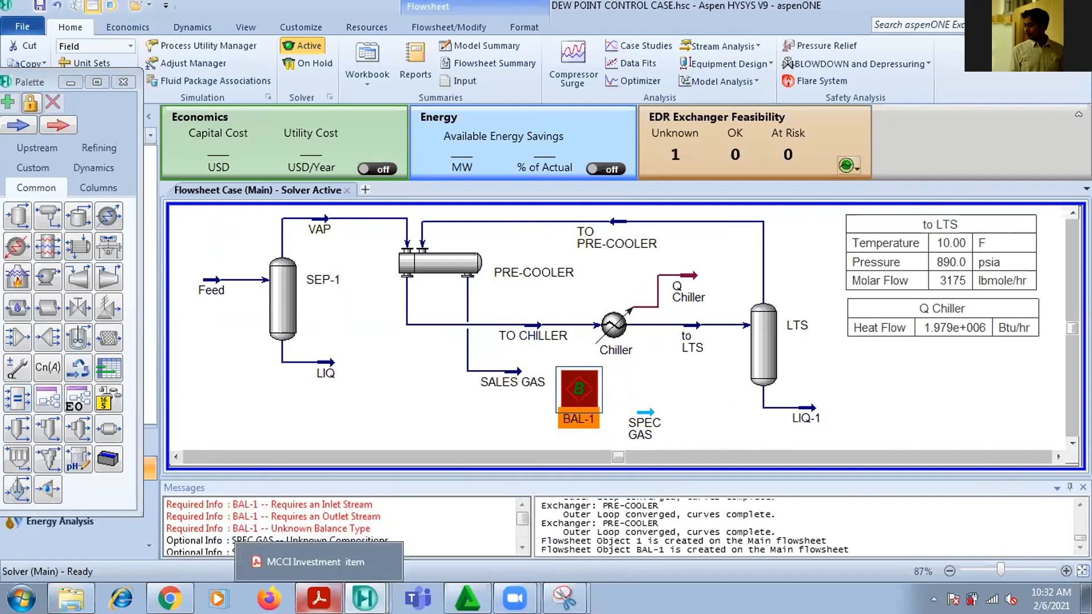
Consult the PDF's balance and adjust layout and place an Adjust operation between the SPEC GAS stream and the LTS separator
{"action": "left_click", "coordinate": [318, 598]}
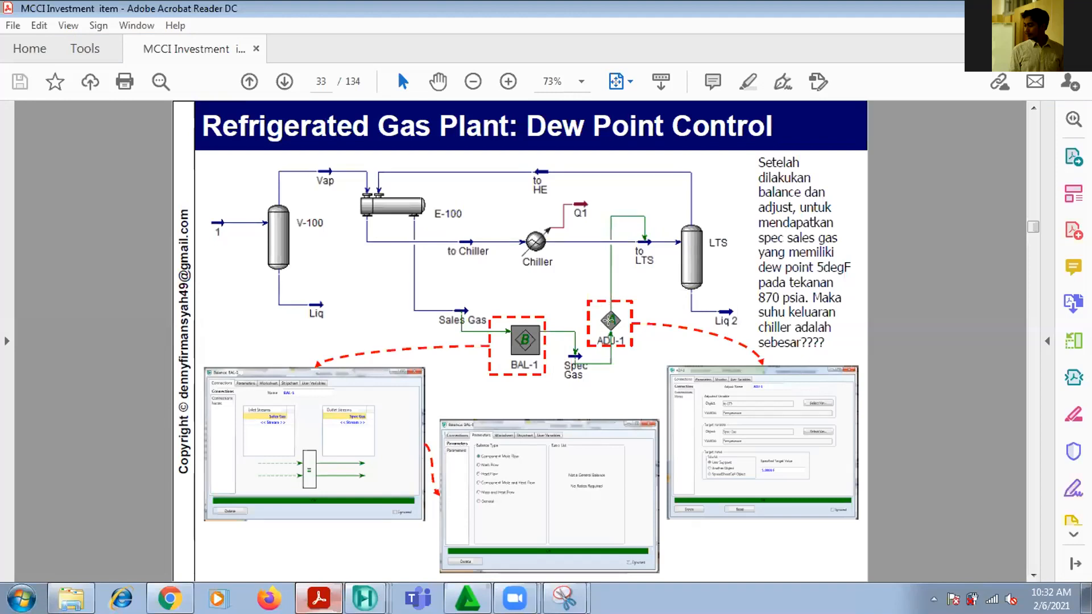
{"action": "left_click", "coordinate": [318, 598]}
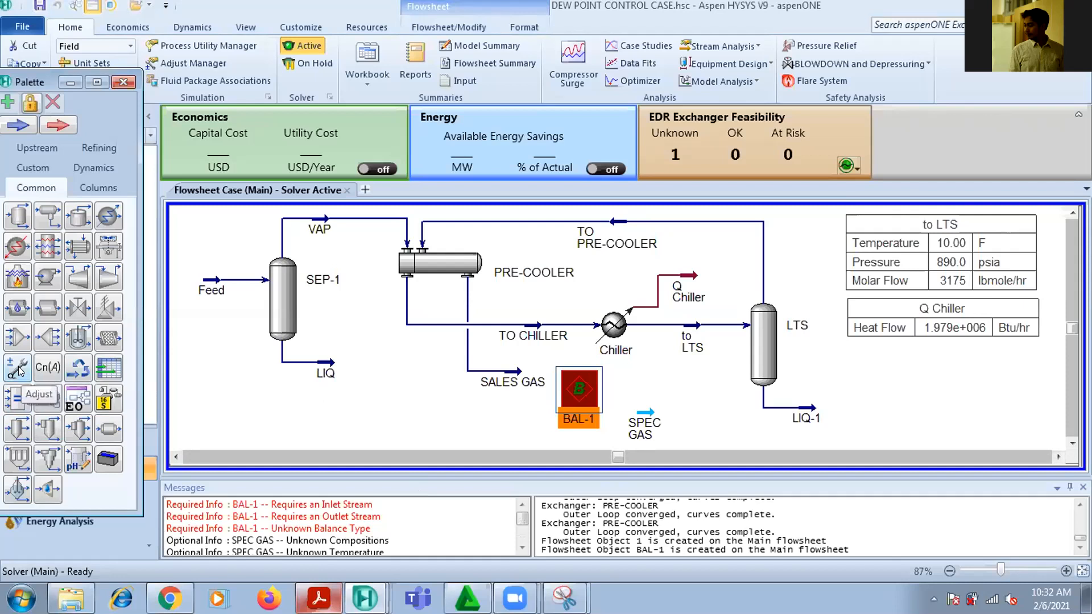
{"action": "left_click_drag", "start_coordinate": [18, 371], "coordinate": [678, 403]}
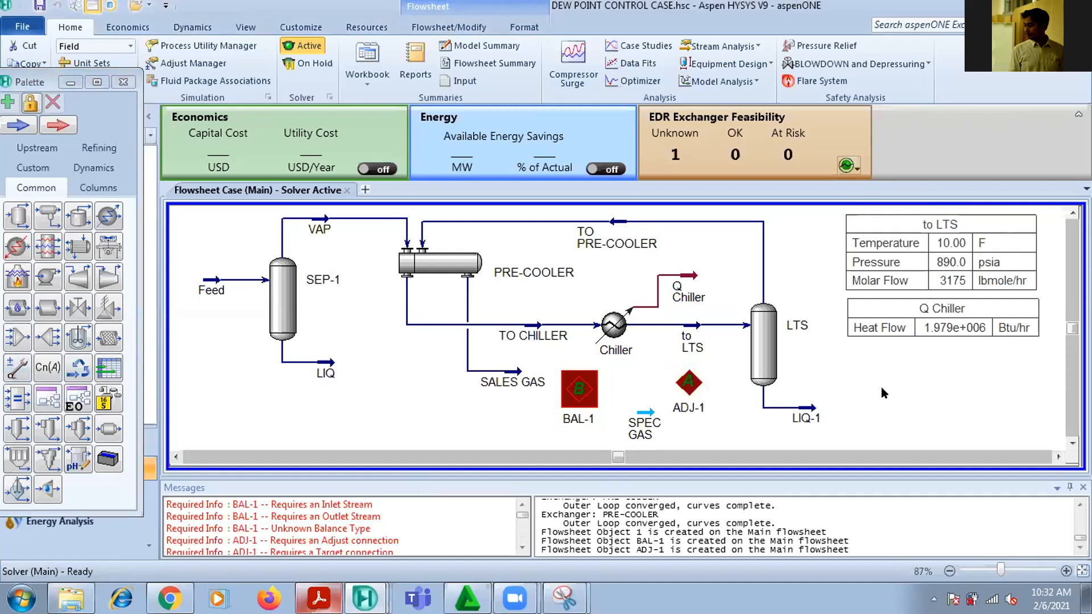
Tidy the flowsheet by shifting the to LTS stream toward the separator and nudging its property table and the Adjust block
{"action": "left_click", "coordinate": [709, 330]}
{"action": "left_click_drag", "start_coordinate": [709, 330], "coordinate": [723, 330]}
{"action": "left_click", "coordinate": [940, 407]}
{"action": "left_click_drag", "start_coordinate": [940, 286], "coordinate": [915, 281]}
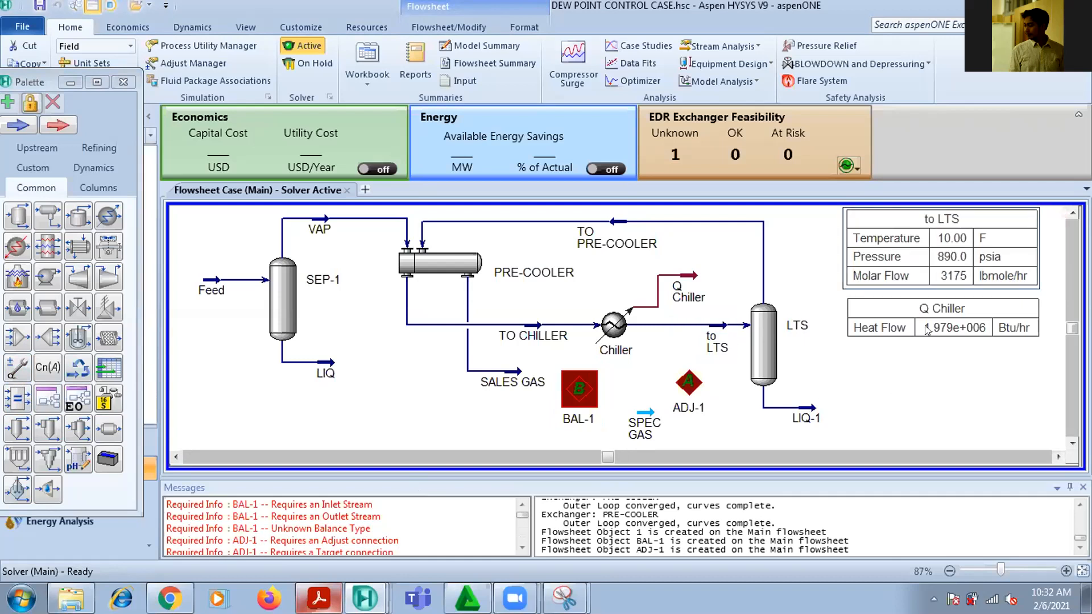
{"action": "left_click_drag", "start_coordinate": [690, 380], "coordinate": [687, 376]}
Connect SALES GAS as the inlet and SPEC GAS as the outlet of BAL-1, and check the connections on the flowsheet
{"action": "double_click", "coordinate": [581, 389]}
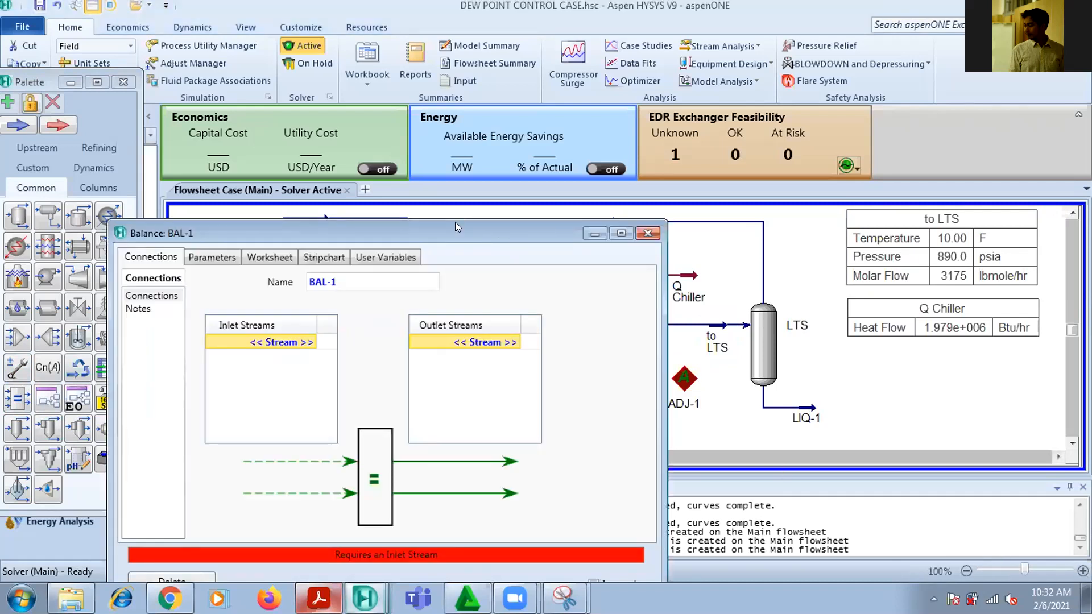
{"action": "left_click_drag", "start_coordinate": [456, 225], "coordinate": [469, 116]}
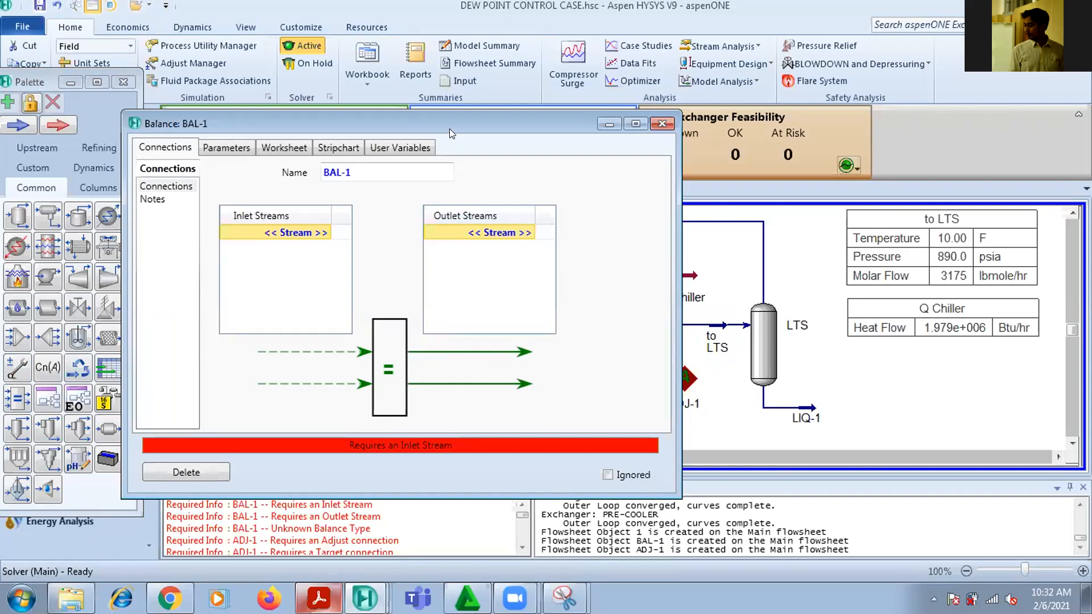
{"action": "left_click_drag", "start_coordinate": [450, 129], "coordinate": [777, 101]}
{"action": "left_click", "coordinate": [653, 205]}
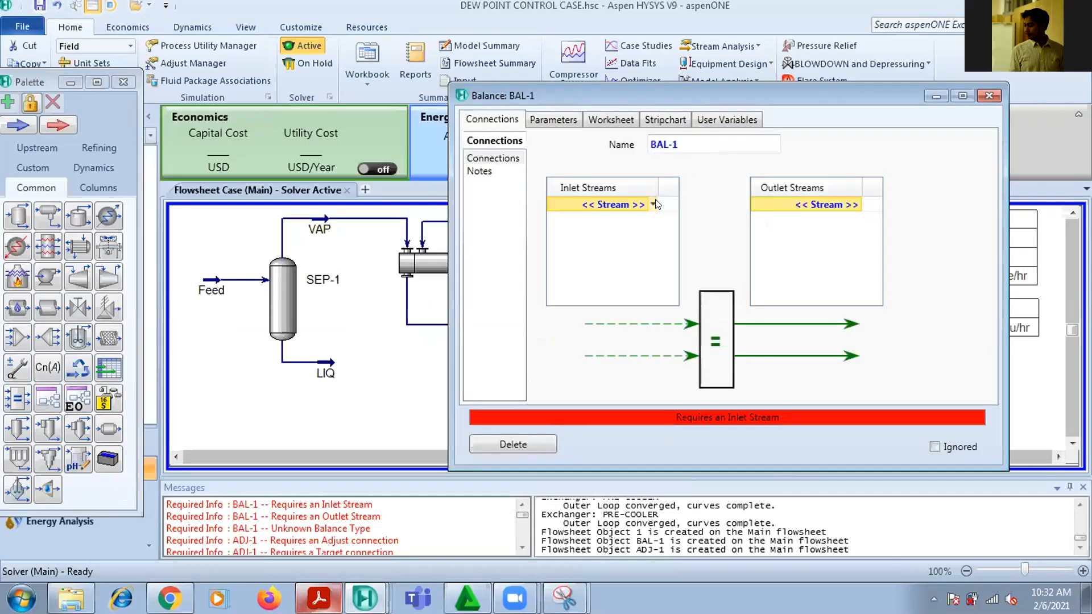
{"action": "left_click", "coordinate": [654, 205]}
{"action": "left_click", "coordinate": [629, 276]}
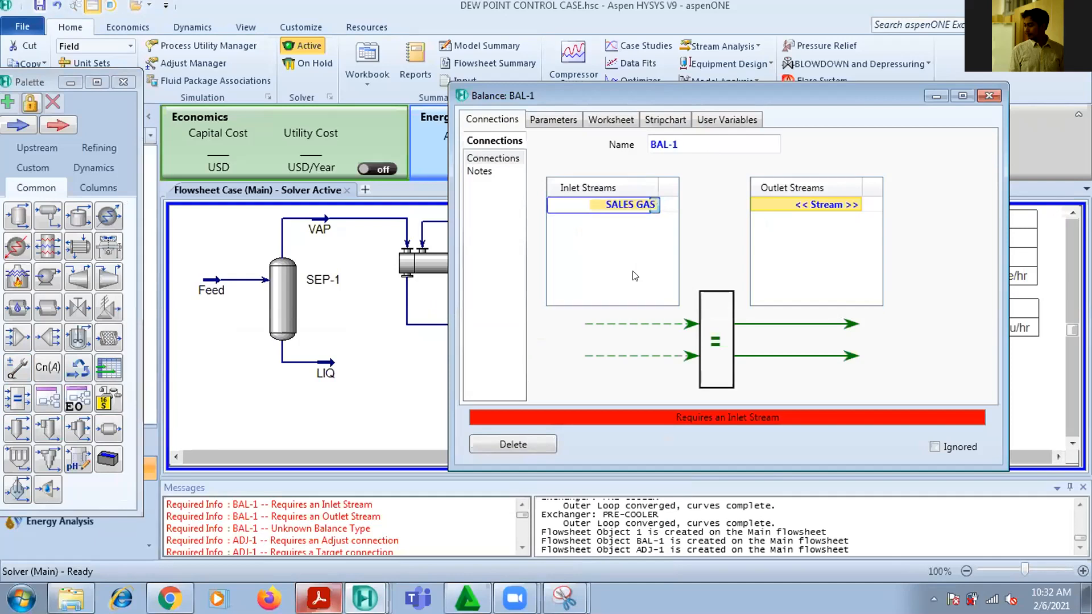
{"action": "left_click", "coordinate": [814, 208]}
{"action": "left_click", "coordinate": [858, 204]}
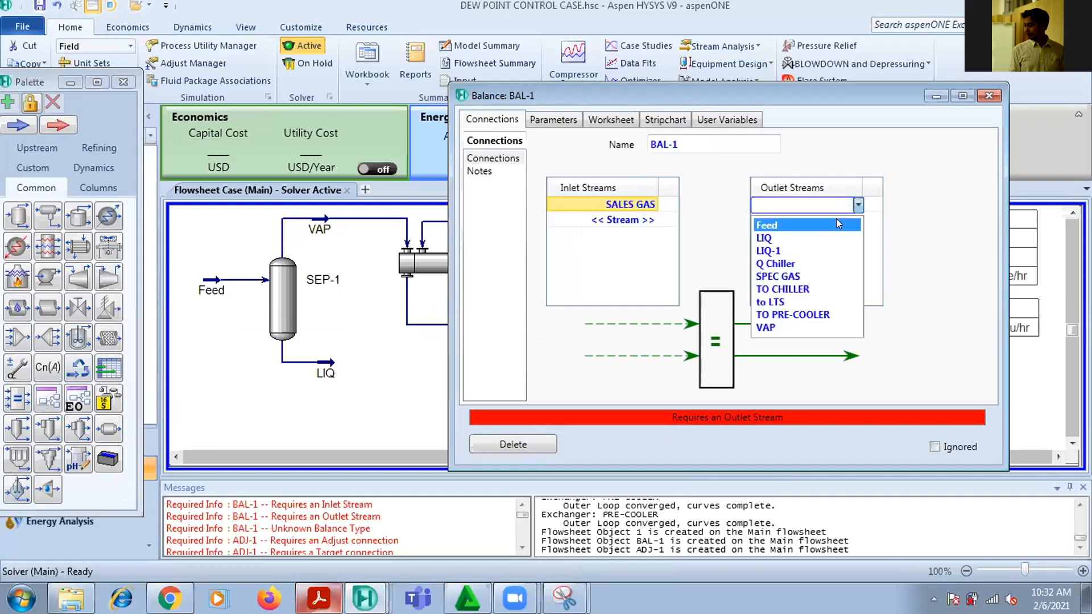
{"action": "left_click", "coordinate": [821, 276]}
{"action": "left_click_drag", "start_coordinate": [822, 94], "coordinate": [627, 481]}
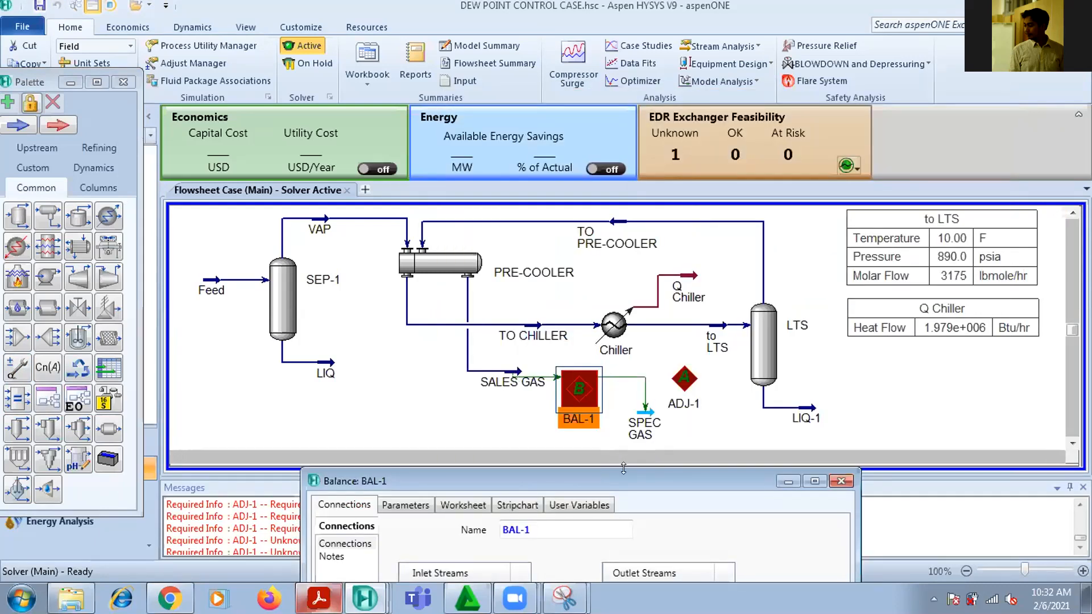
{"action": "left_click_drag", "start_coordinate": [627, 475], "coordinate": [633, 108]}
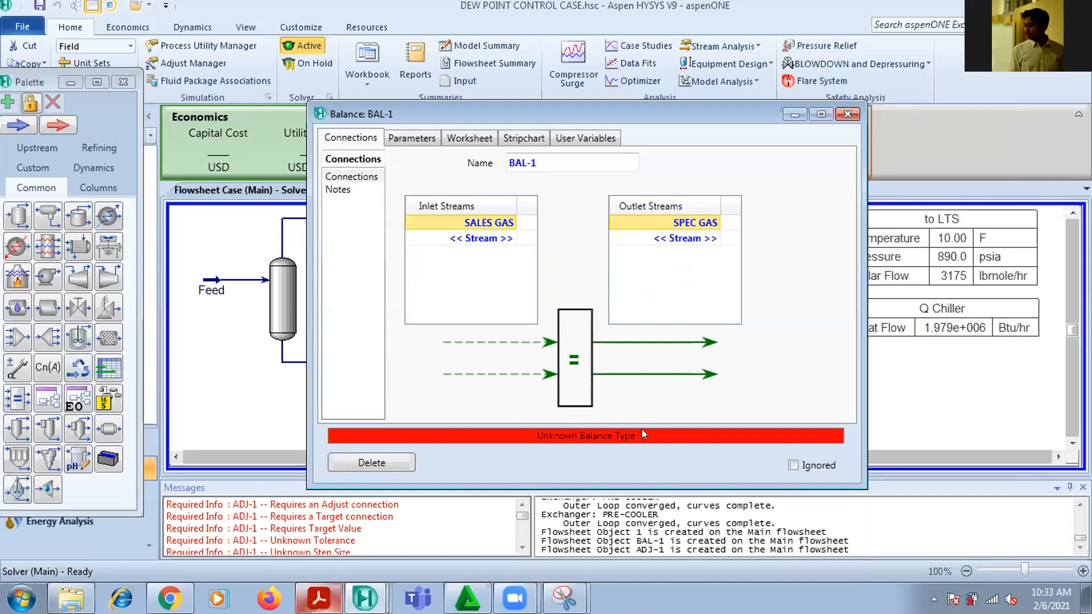
Try Mass Flow as the balance type of BAL-1 and inspect the SPEC GAS conditions in its worksheet
{"action": "left_click", "coordinate": [411, 138]}
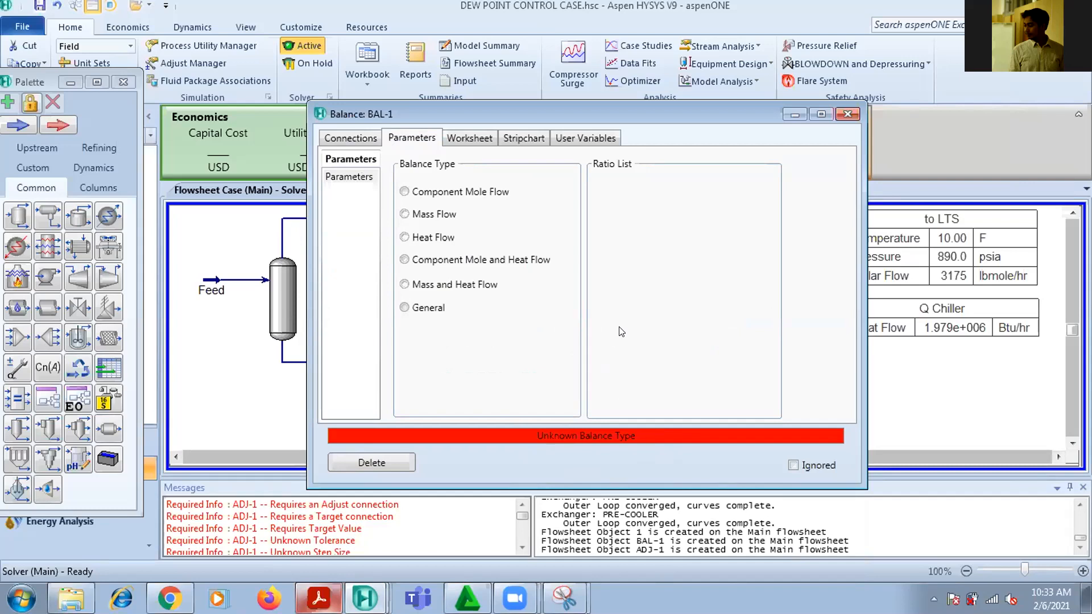
{"action": "left_click", "coordinate": [414, 215]}
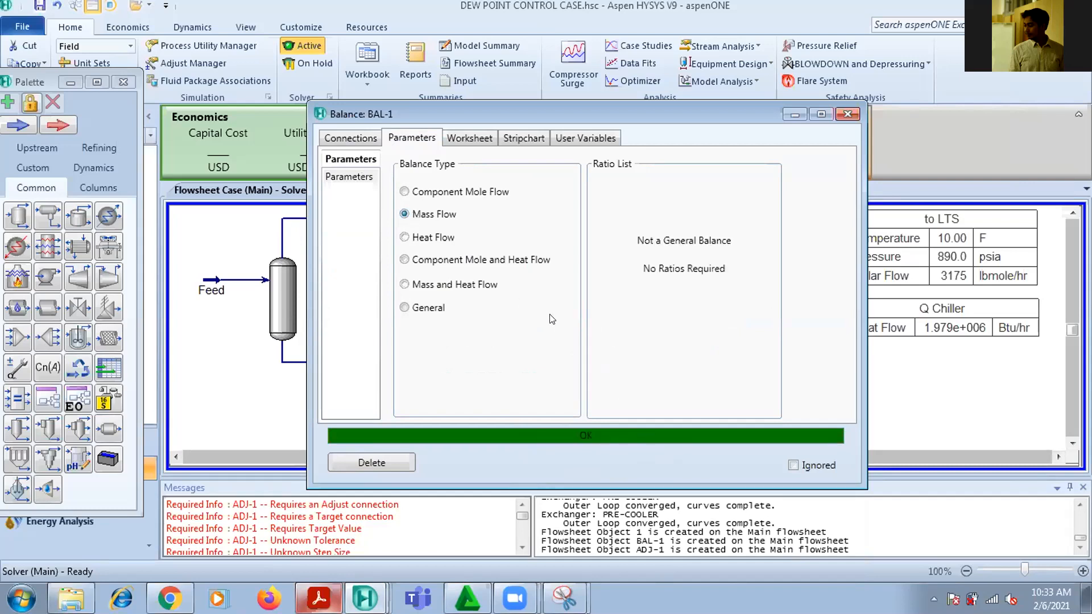
{"action": "left_click", "coordinate": [473, 139]}
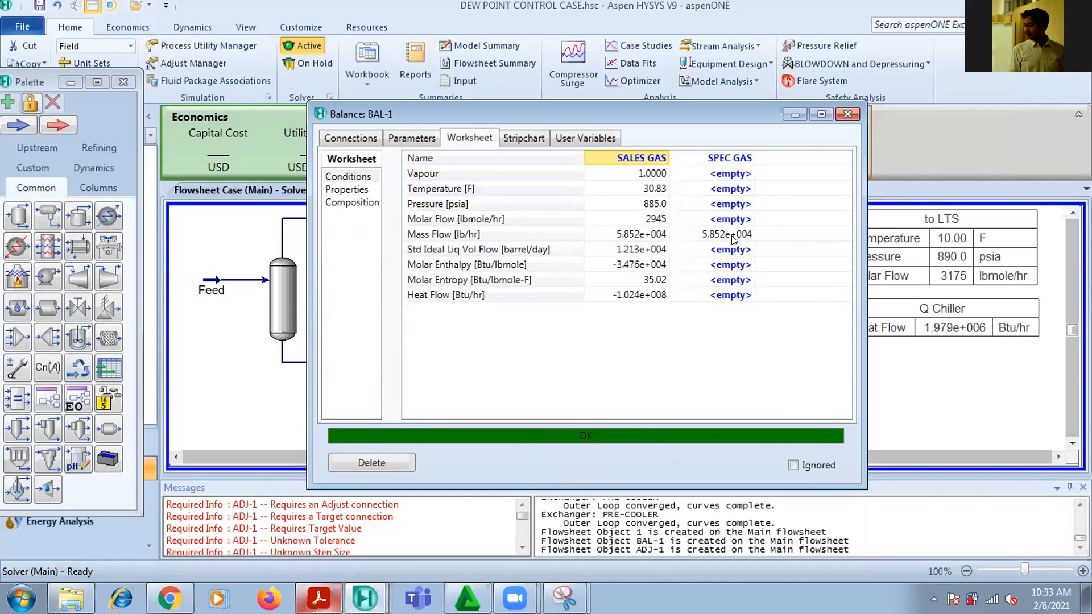
Set the balance type of BAL-1 to Component Mole Flow and review the stream conditions in its worksheet
{"action": "left_click", "coordinate": [430, 138]}
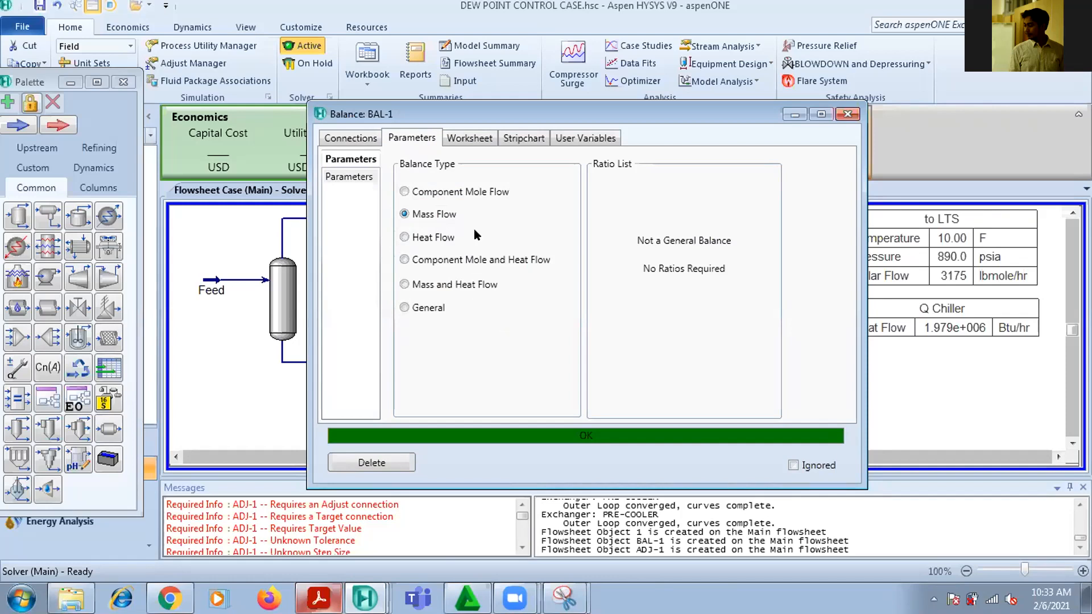
{"action": "left_click", "coordinate": [451, 195]}
{"action": "left_click", "coordinate": [464, 139]}
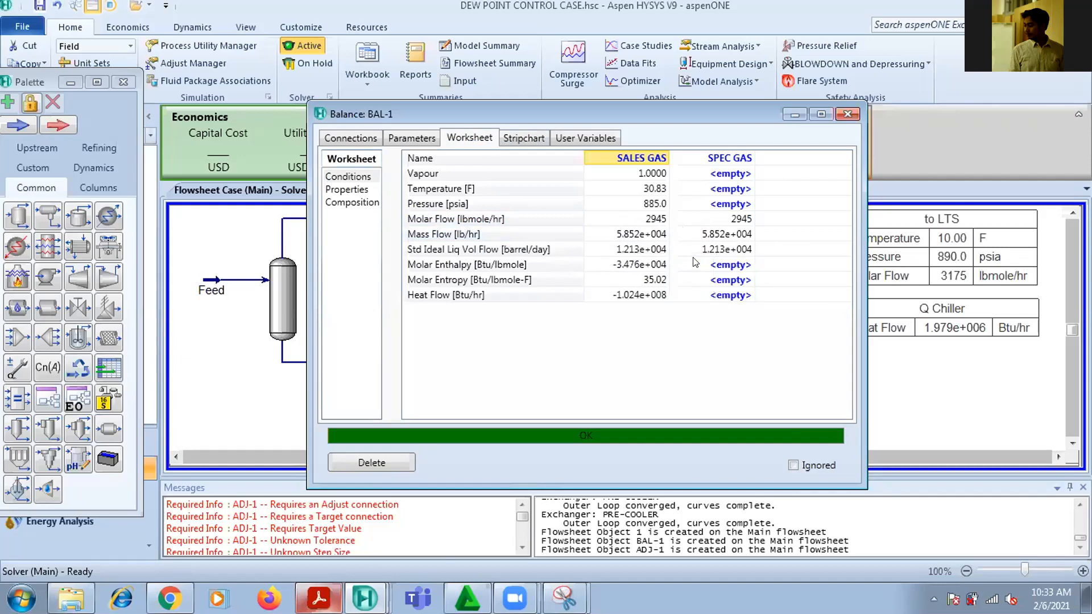
Review the component compositions of SALES GAS and SPEC GAS in the BAL-1 worksheet, check the balance type, and close the block
{"action": "left_click", "coordinate": [340, 204]}
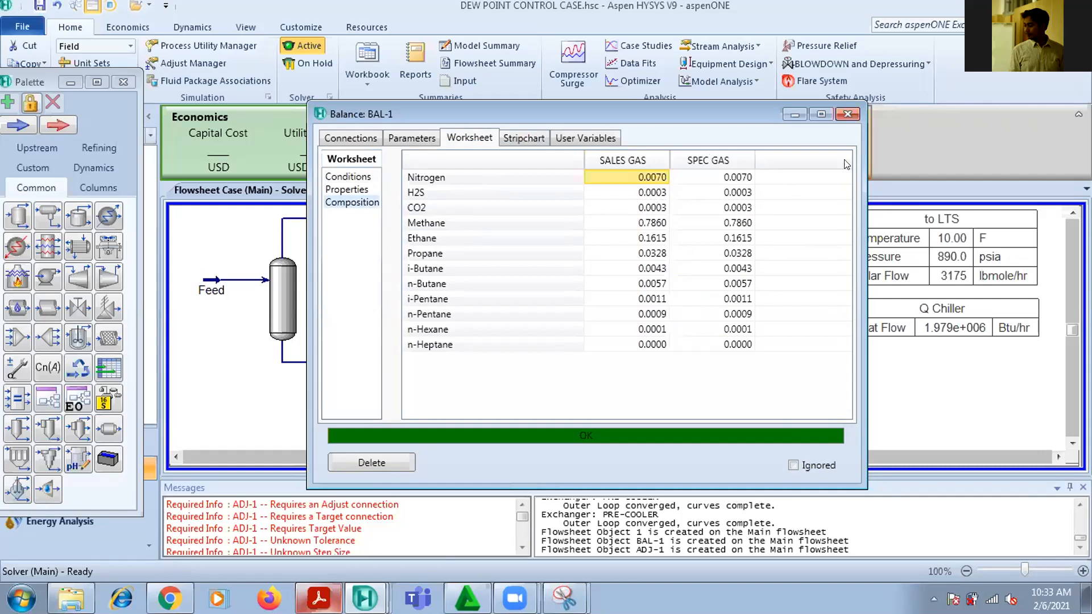
{"action": "left_click", "coordinate": [406, 136]}
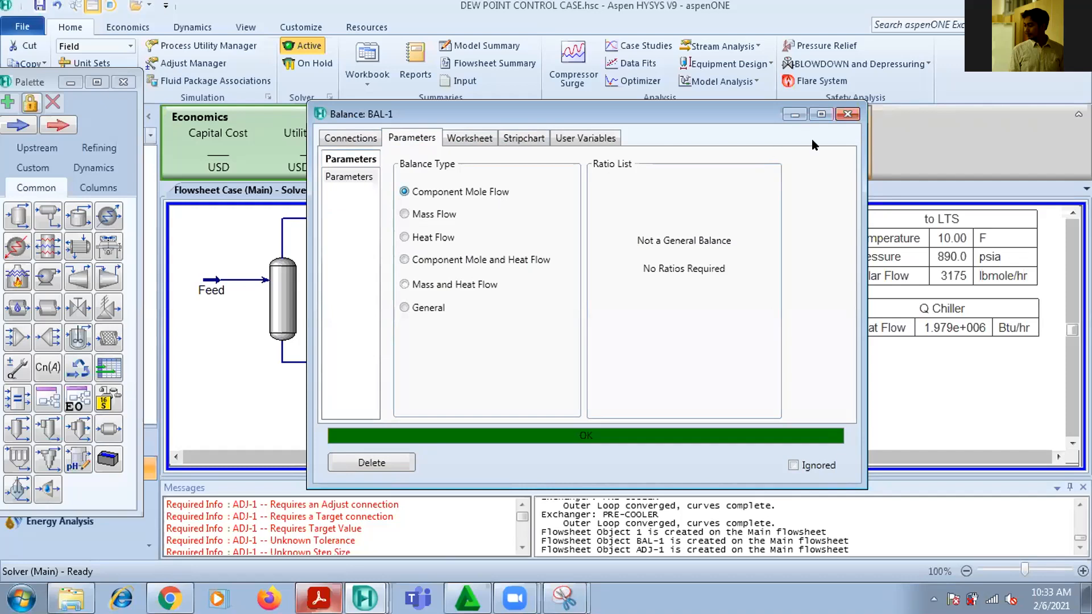
{"action": "left_click", "coordinate": [848, 114]}
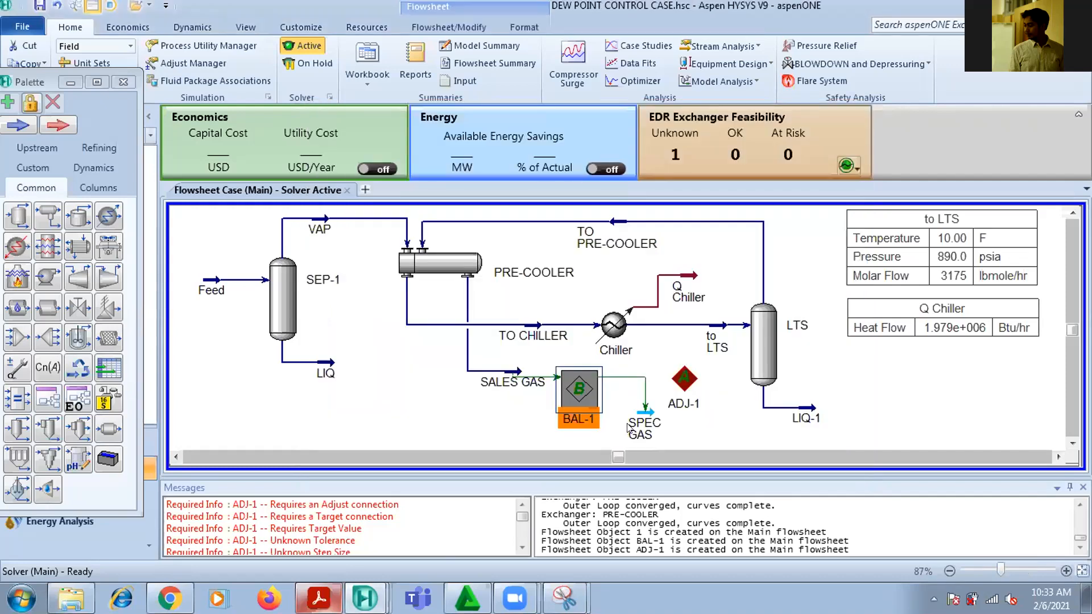
Specify SPEC GAS with a pressure of 870 psia and a vapour fraction of 1 so its dew point temperature is calculated
{"action": "double_click", "coordinate": [643, 413]}
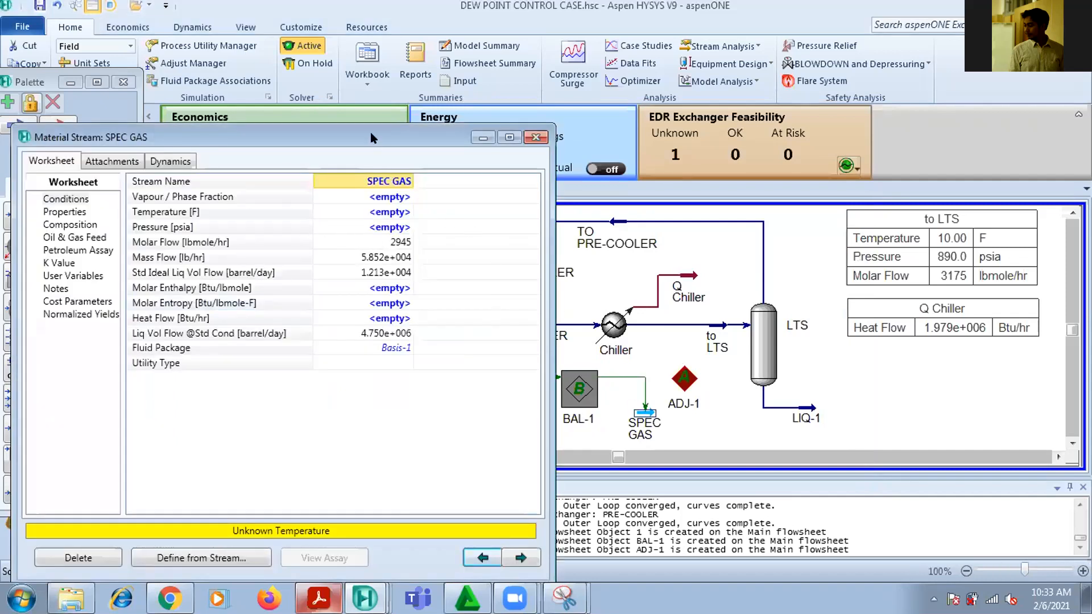
{"action": "left_click_drag", "start_coordinate": [370, 133], "coordinate": [256, 116]}
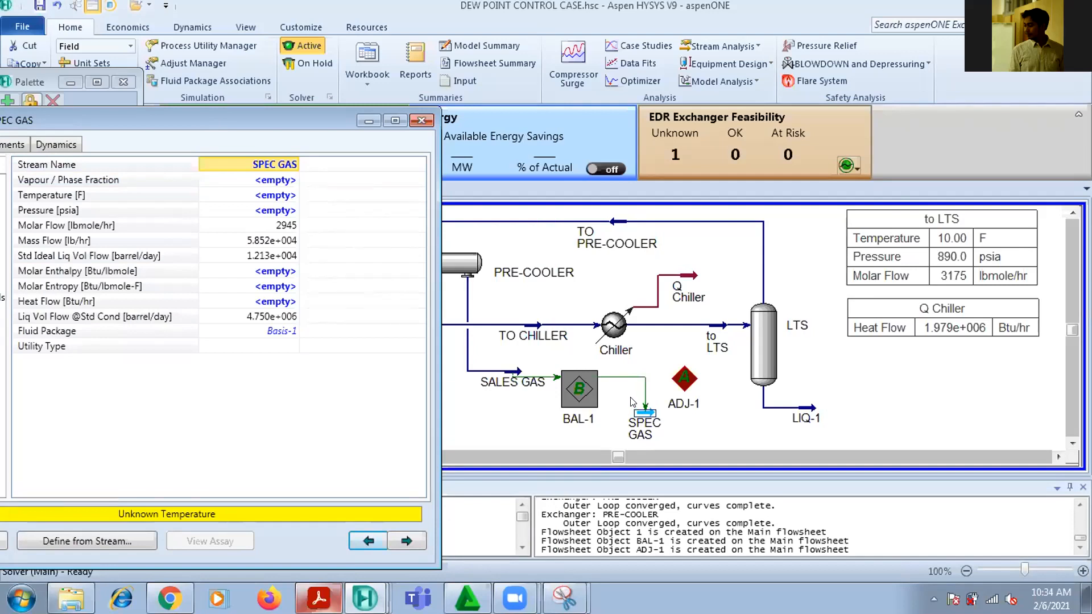
{"action": "left_click_drag", "start_coordinate": [281, 119], "coordinate": [298, 90]}
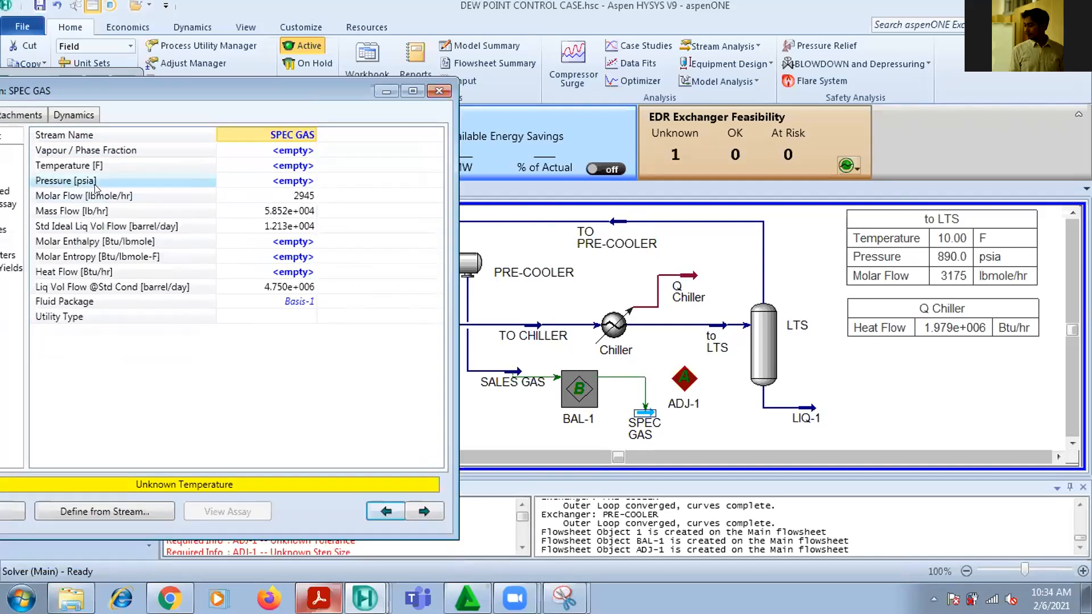
{"action": "left_click", "coordinate": [287, 177]}
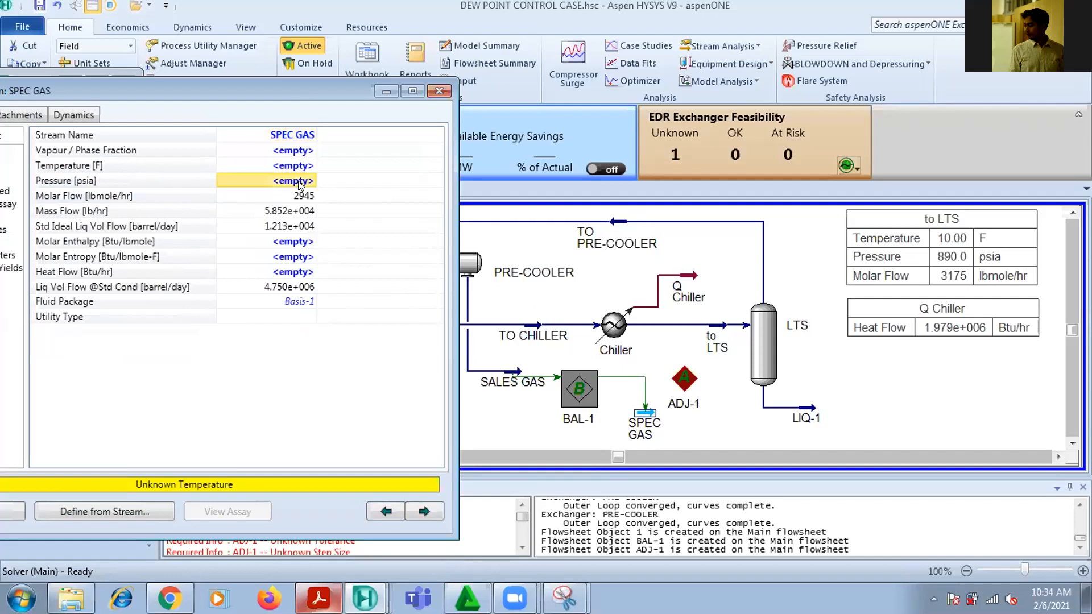
{"action": "type", "text": "870"}
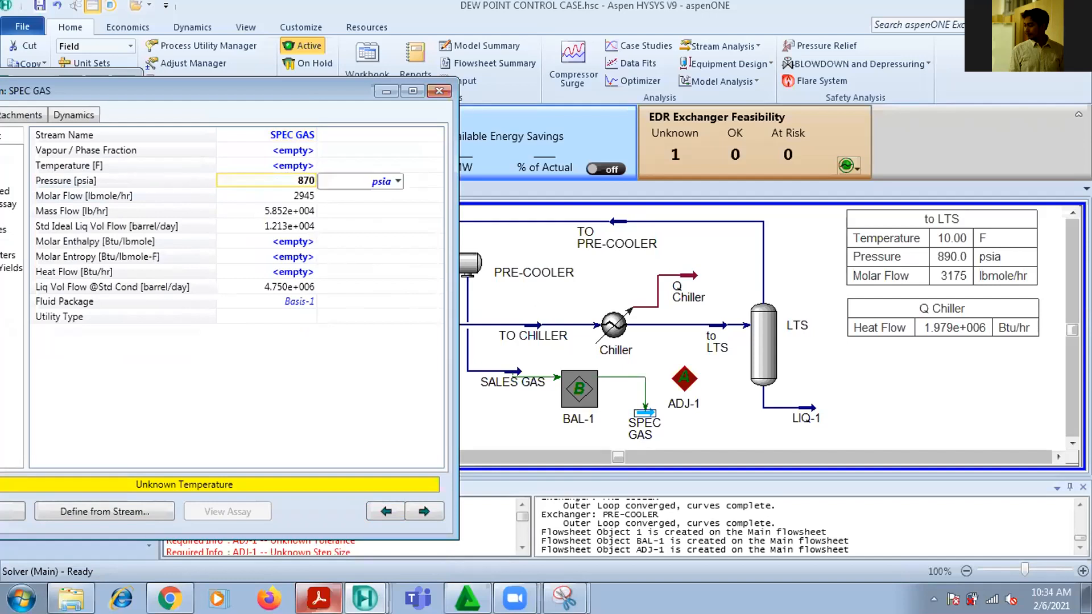
{"action": "key", "text": "Return"}
{"action": "left_click", "coordinate": [295, 151]}
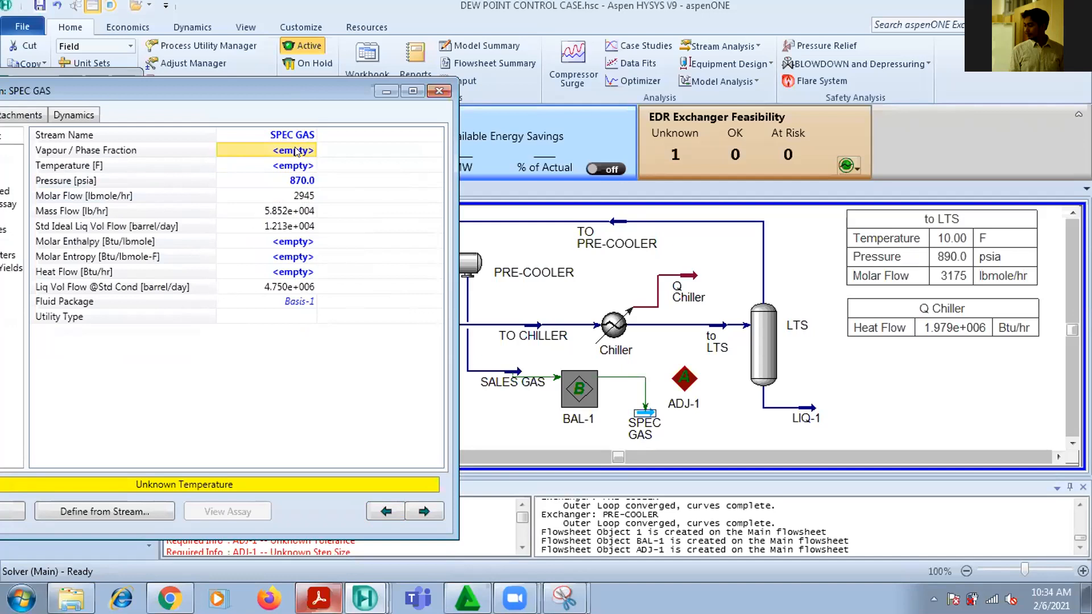
{"action": "type", "text": "1"}
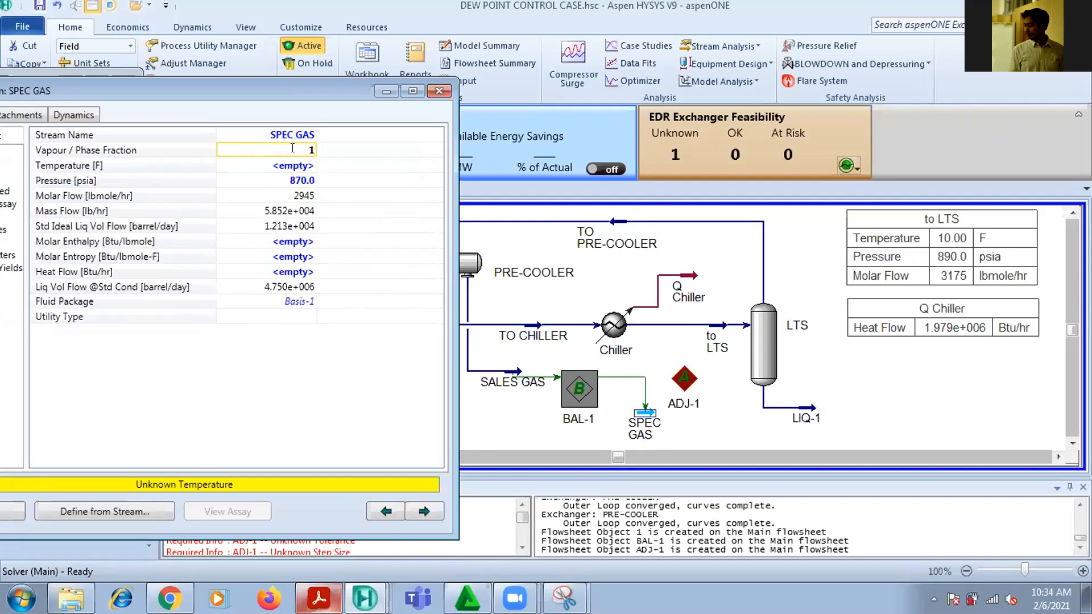
{"action": "key", "text": "Return"}
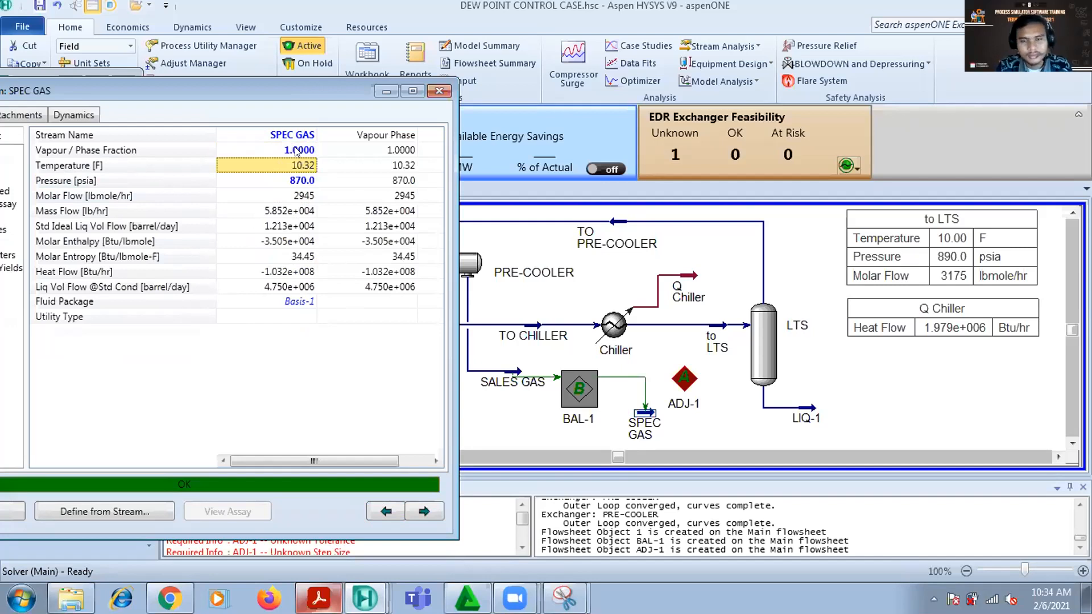
{"action": "left_click", "coordinate": [320, 174]}
{"action": "left_click", "coordinate": [311, 168]}
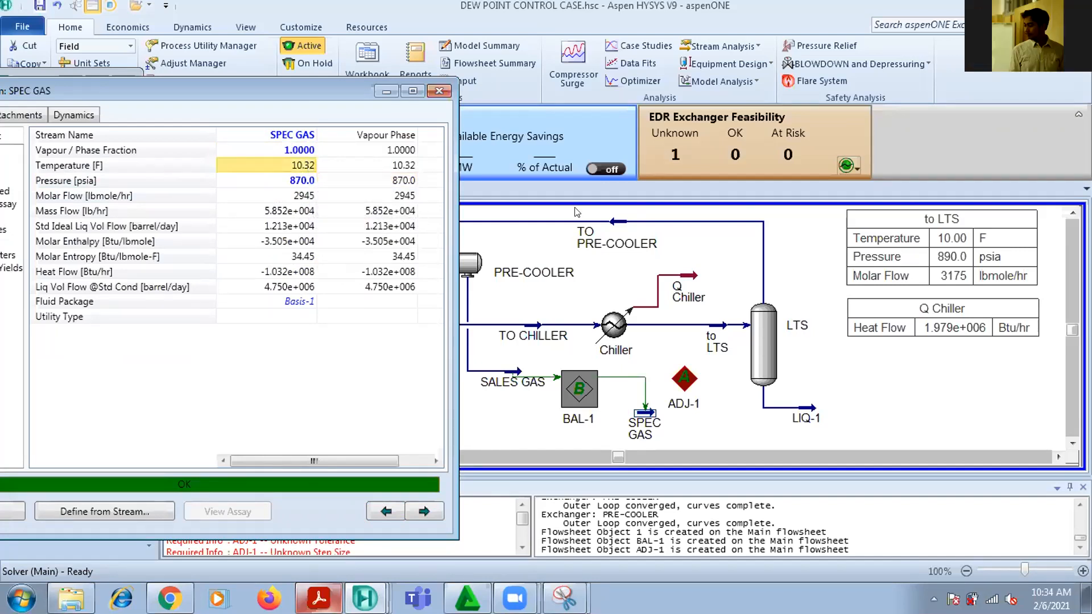
Inspect the conditions of the to LTS stream and compare them with the SPEC GAS temperature and pressure
{"action": "double_click", "coordinate": [712, 336]}
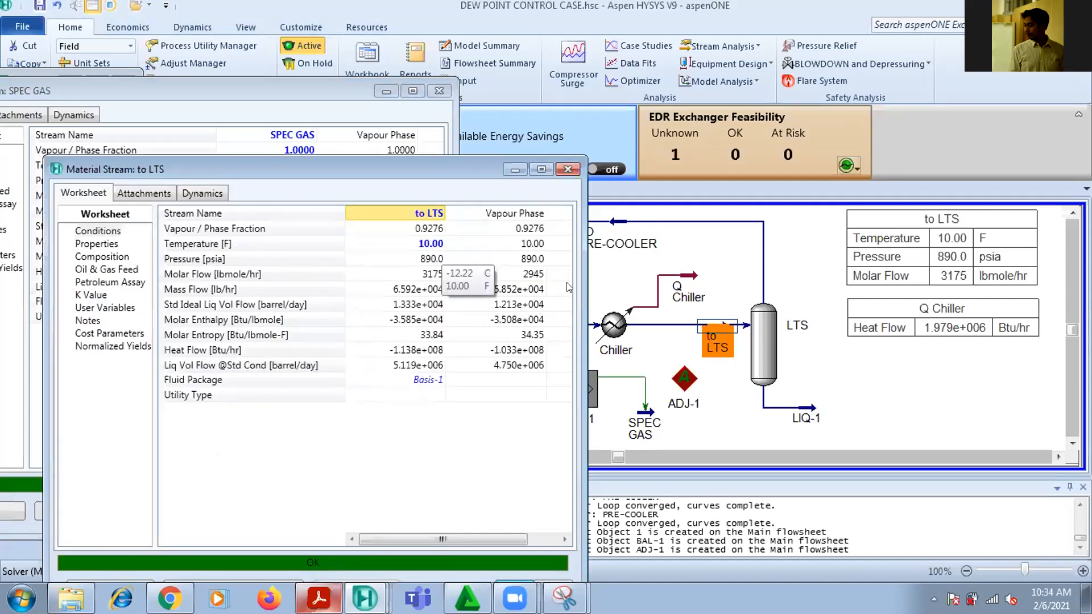
{"action": "left_click", "coordinate": [564, 170]}
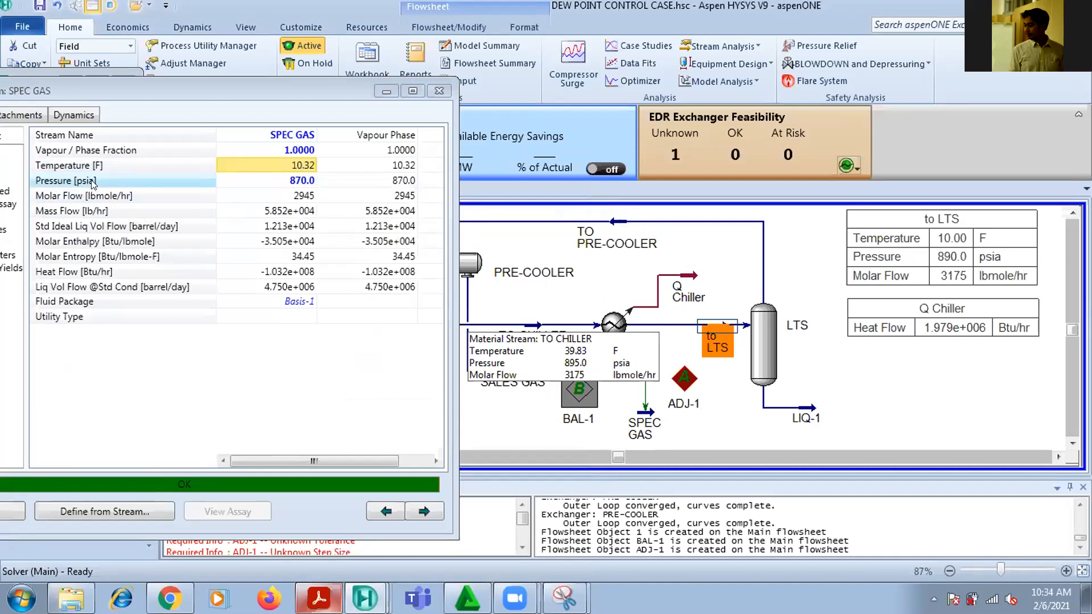
{"action": "mouse_move", "coordinate": [296, 185]}
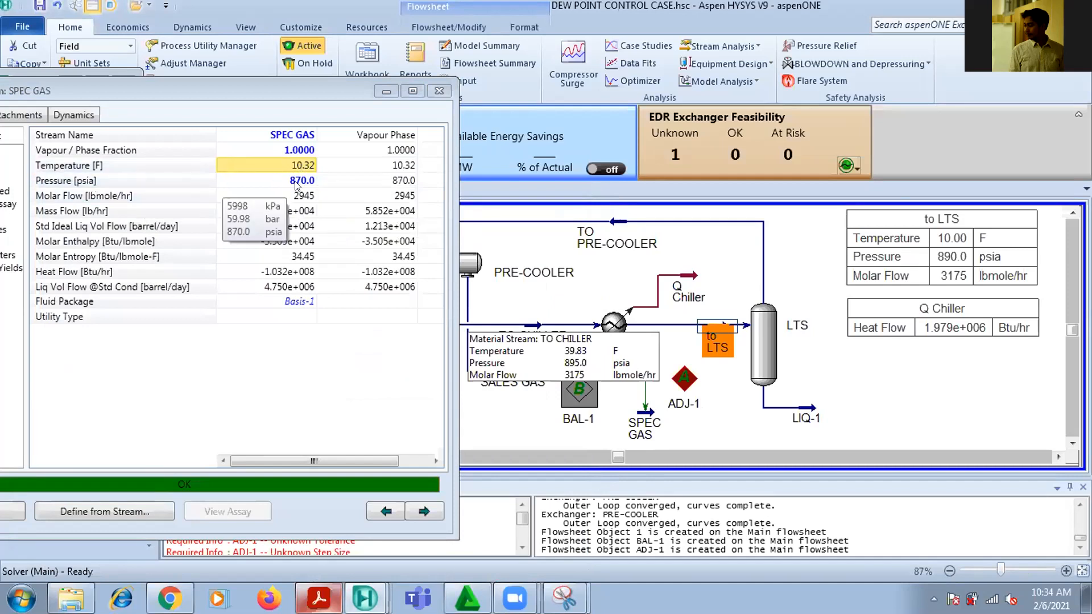
{"action": "mouse_move", "coordinate": [375, 175]}
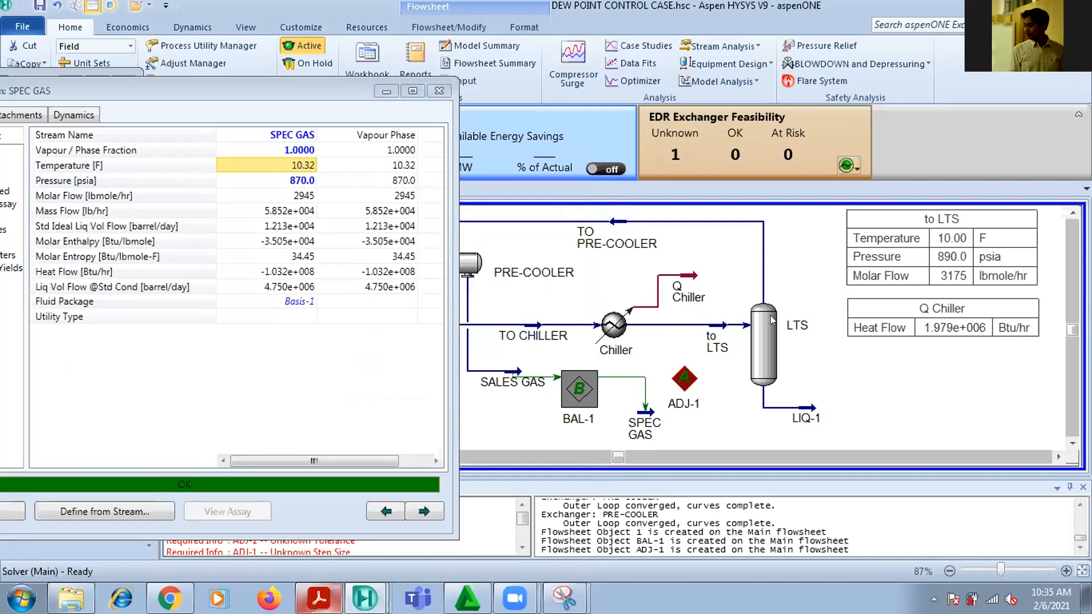
Try a to LTS stream temperature of -40 F to test its effect on the SPEC GAS dew point
{"action": "double_click", "coordinate": [710, 329]}
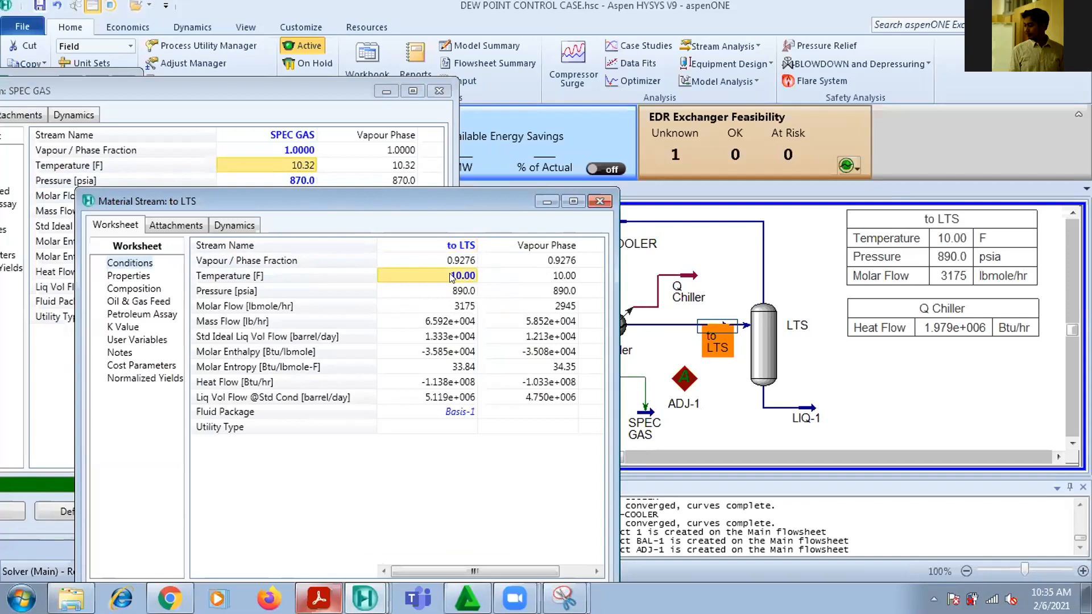
{"action": "type", "text": "-40"}
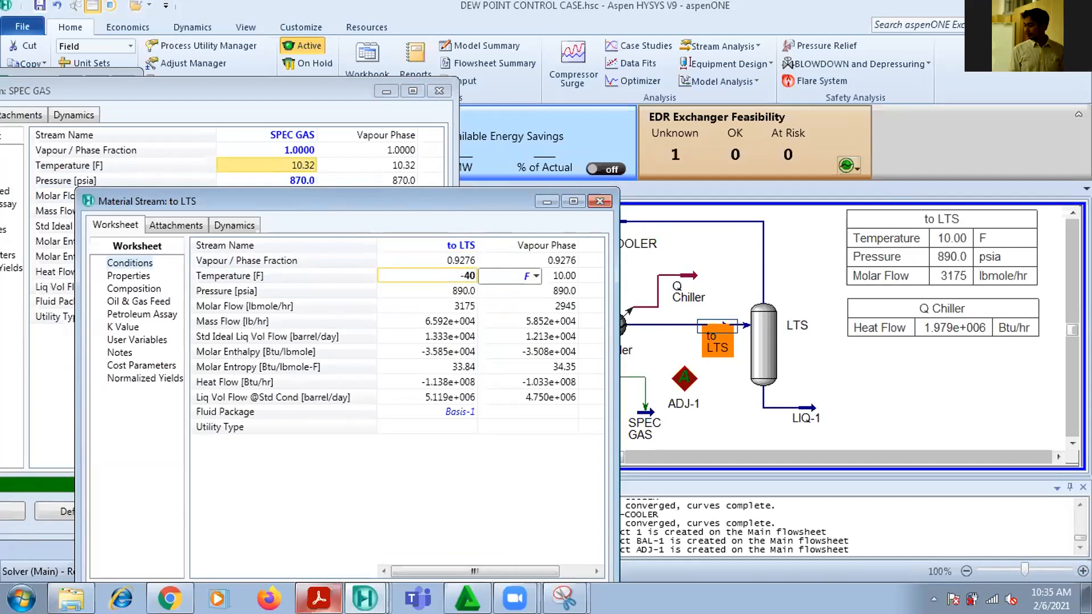
{"action": "key", "text": "Return"}
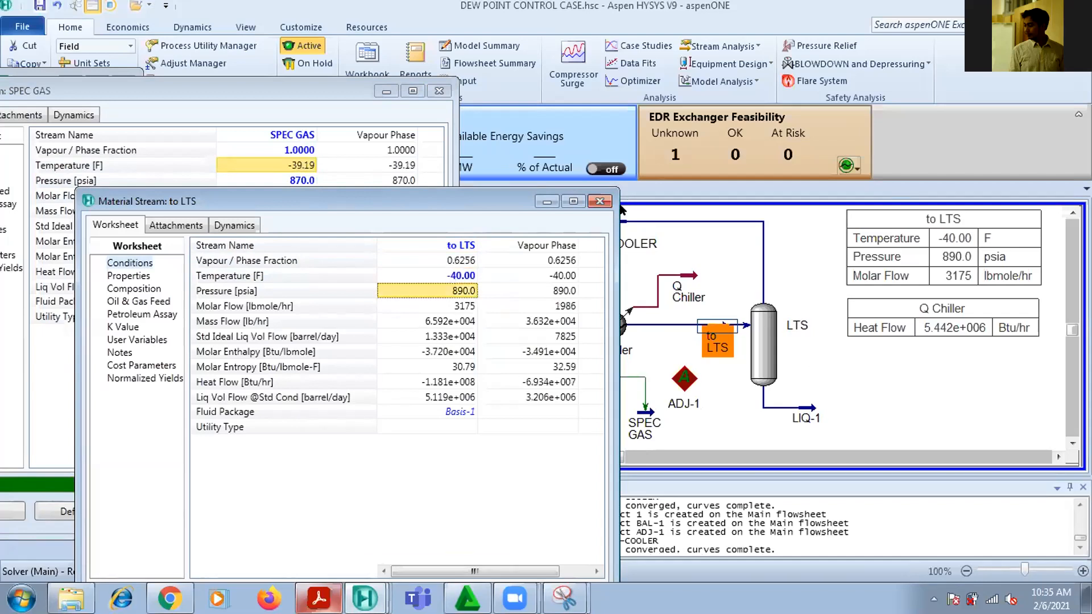
{"action": "left_click", "coordinate": [600, 201]}
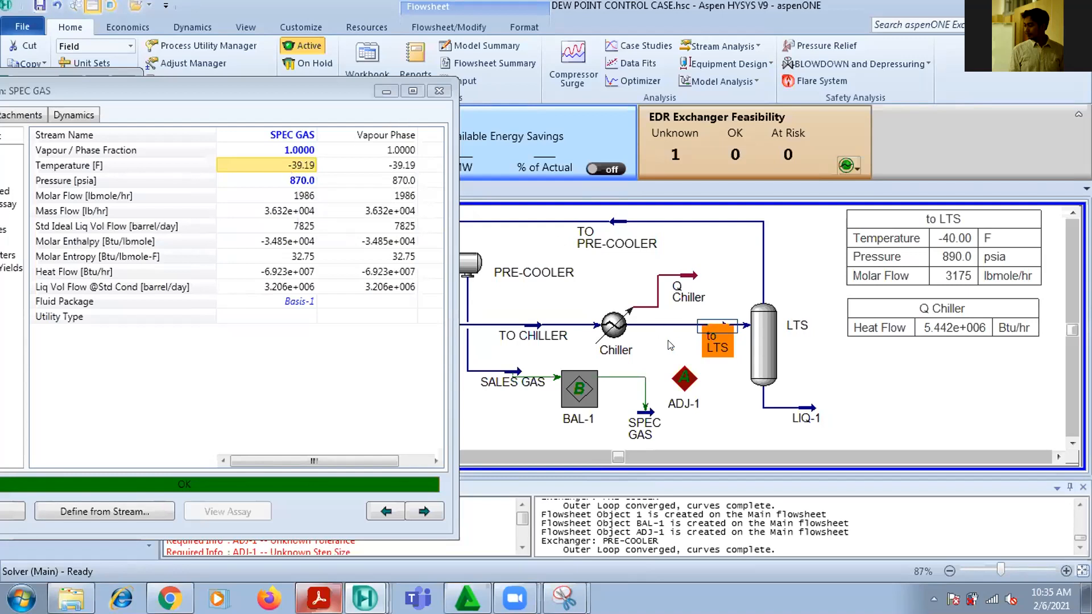
Restore the to LTS stream temperature to 10 F and close its property view
{"action": "double_click", "coordinate": [714, 328]}
{"action": "left_click", "coordinate": [484, 308]}
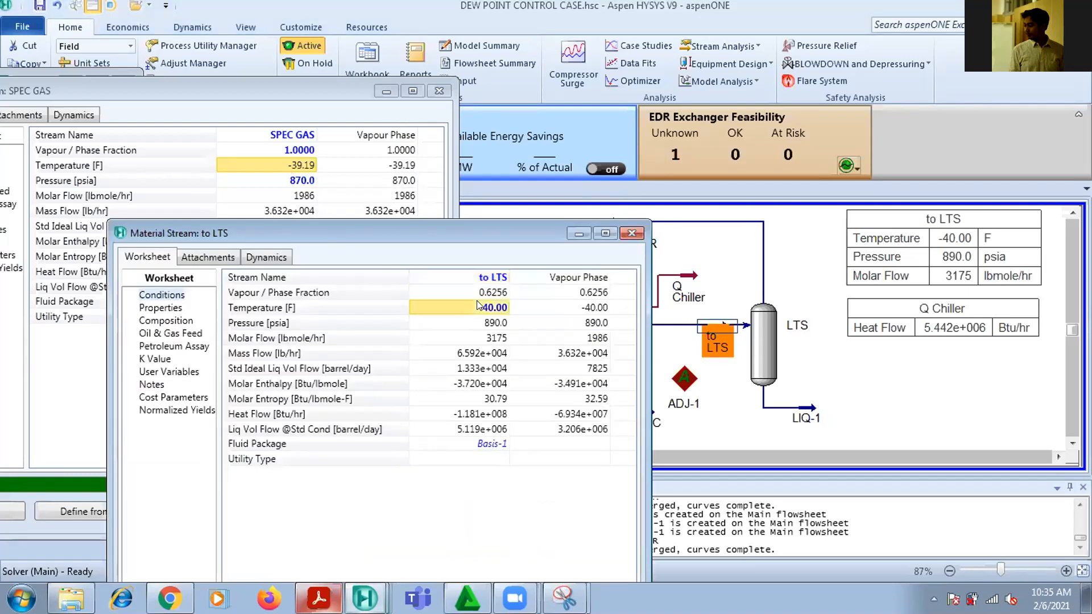
{"action": "type", "text": "10"}
{"action": "key", "text": "Return"}
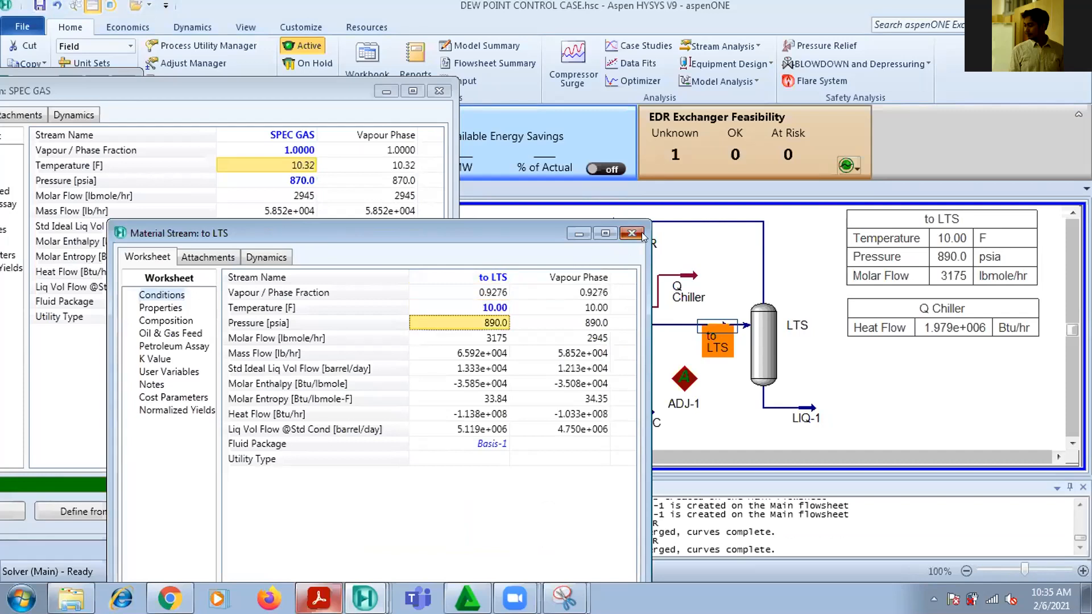
{"action": "left_click", "coordinate": [632, 233]}
Nudge the ADJ-1 block slightly on the flowsheet, between the SPEC GAS stream and the LTS separator
{"action": "left_click", "coordinate": [704, 380]}
{"action": "left_click_drag", "start_coordinate": [705, 383], "coordinate": [694, 381]}
{"action": "left_click", "coordinate": [824, 377]}
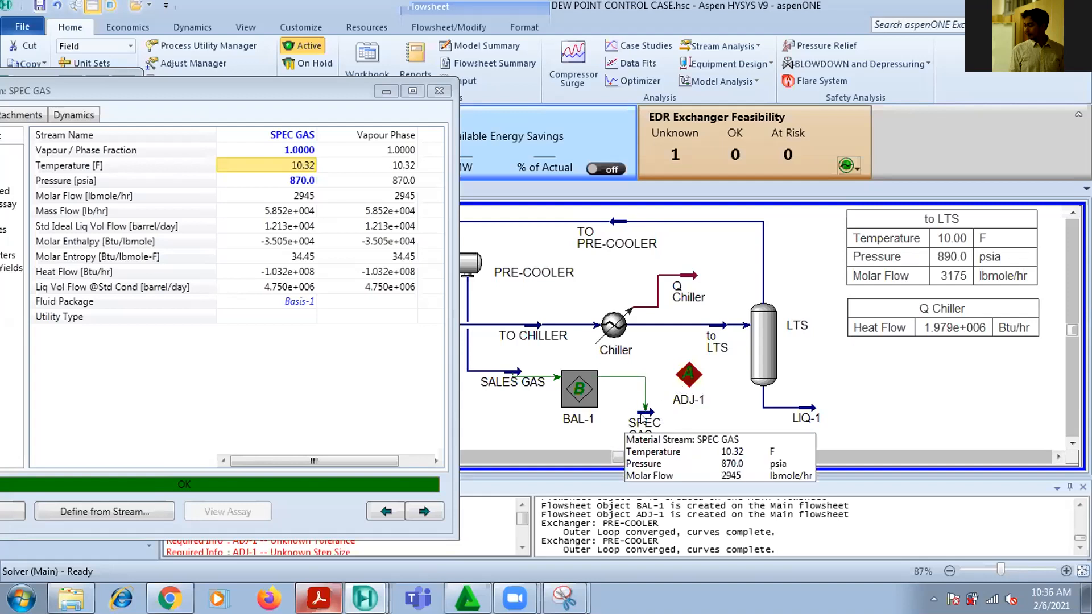
{"action": "left_click", "coordinate": [641, 415]}
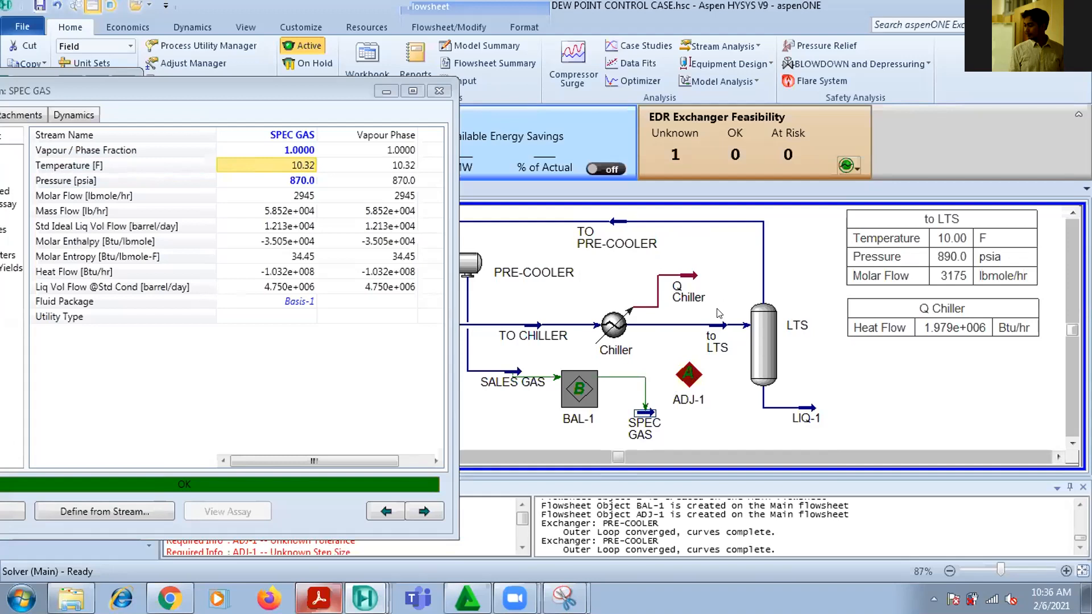
Open ADJ-1, close the SPEC GAS view, and choose the Temperature of the to LTS stream as the adjusted variable
{"action": "mouse_move", "coordinate": [721, 340]}
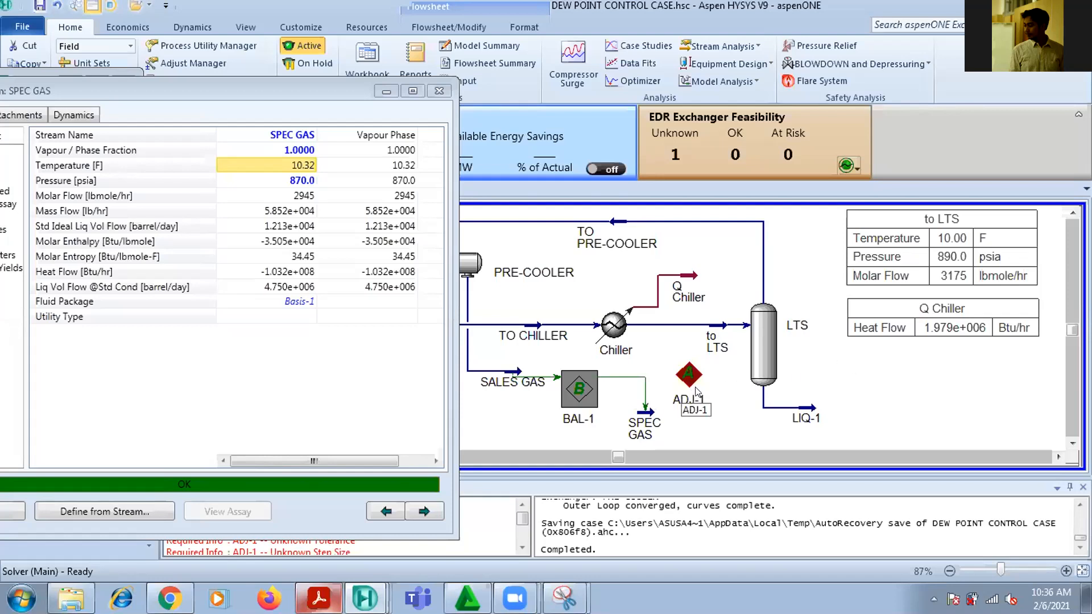
{"action": "left_click", "coordinate": [677, 372]}
{"action": "double_click", "coordinate": [677, 371]}
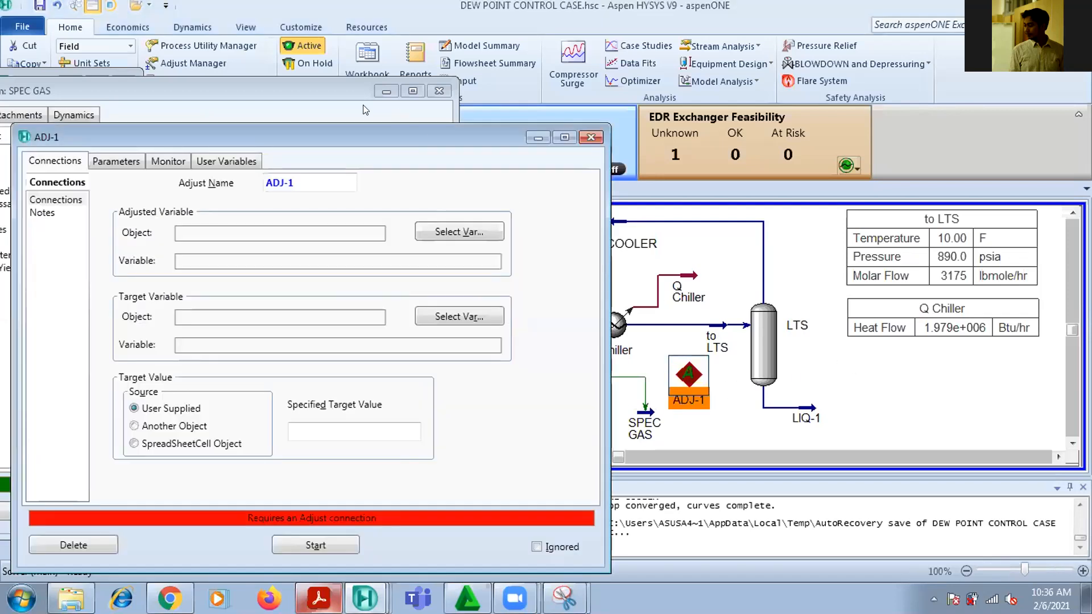
{"action": "left_click", "coordinate": [434, 91]}
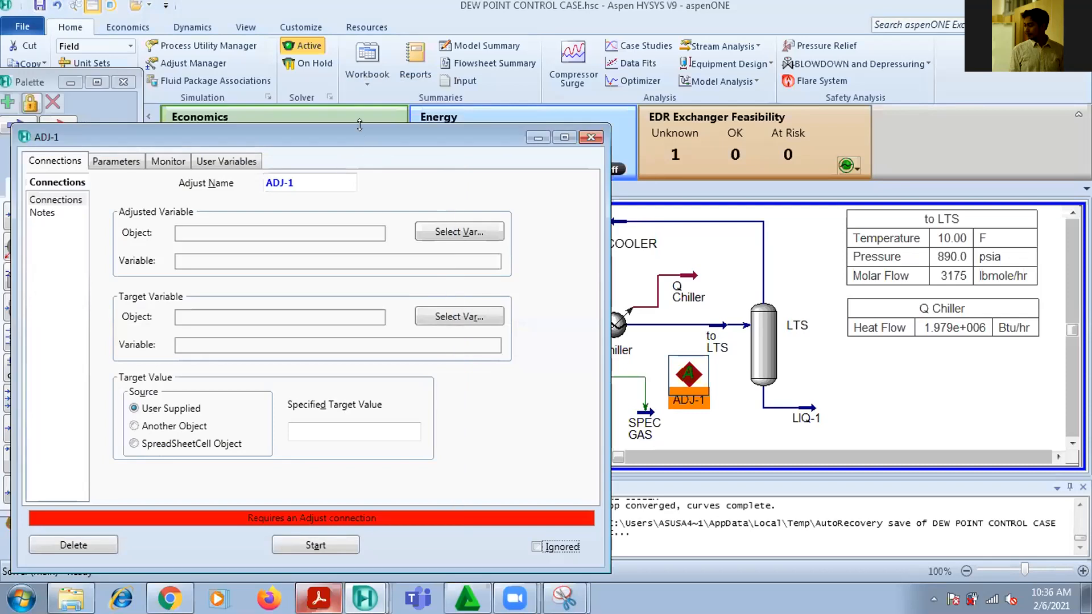
{"action": "left_click_drag", "start_coordinate": [359, 130], "coordinate": [289, 94]}
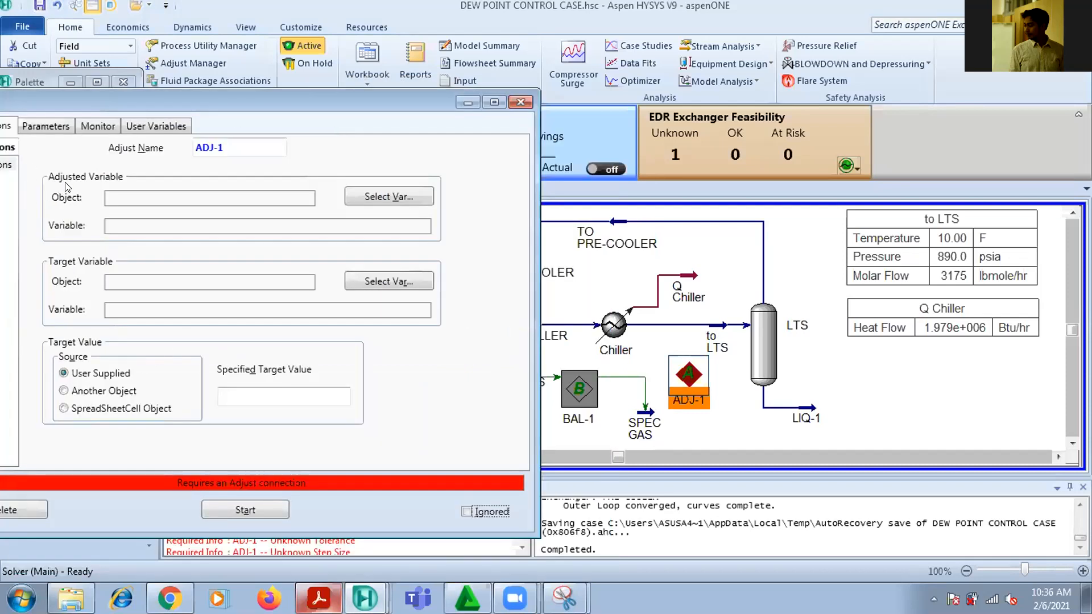
{"action": "left_click", "coordinate": [401, 197]}
{"action": "scroll", "coordinate": [552, 301], "scroll_direction": "down", "scroll_amount": 1}
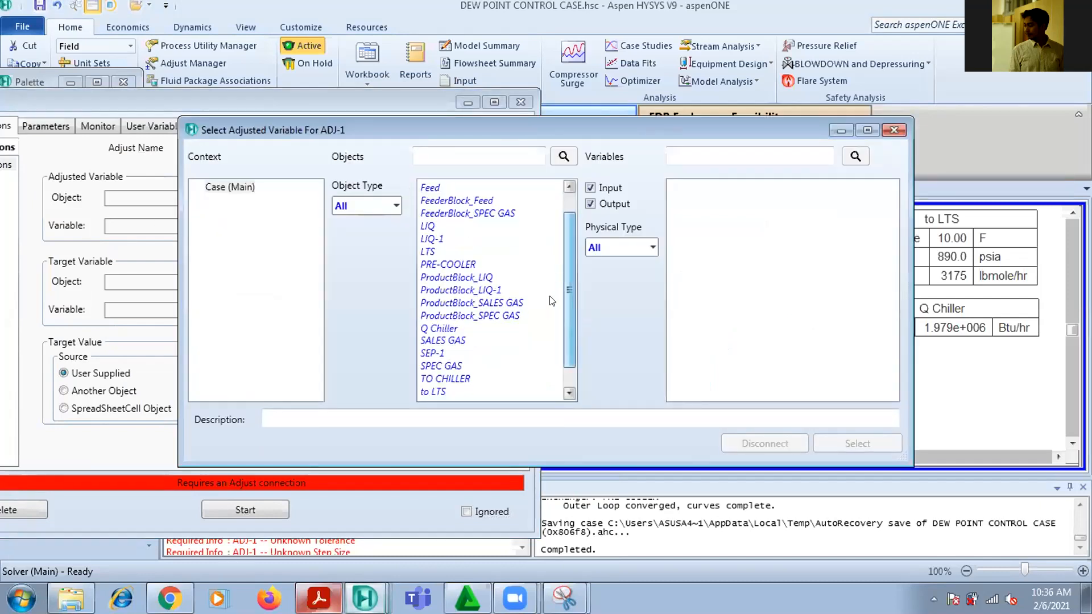
{"action": "scroll", "coordinate": [551, 302], "scroll_direction": "down", "scroll_amount": 1}
{"action": "left_click", "coordinate": [433, 366]}
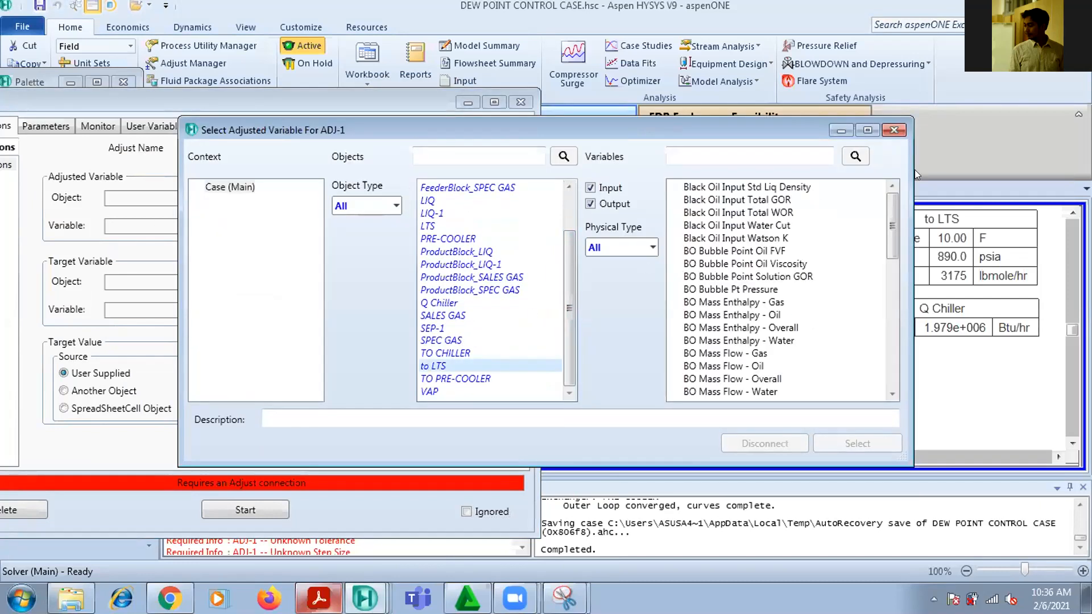
{"action": "left_click_drag", "start_coordinate": [886, 198], "coordinate": [889, 326]}
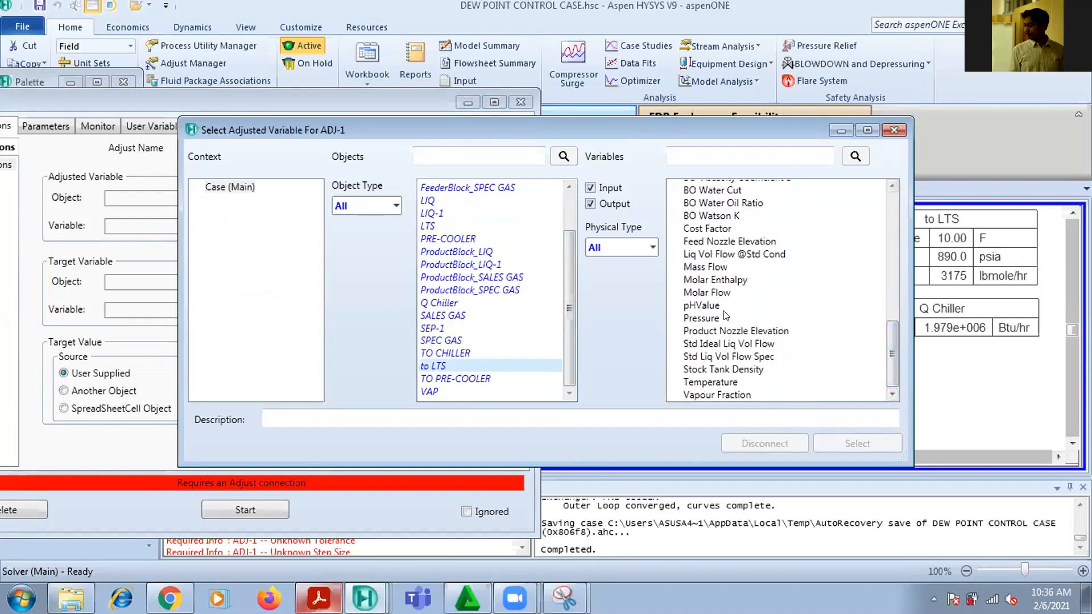
{"action": "scroll", "coordinate": [712, 341], "scroll_direction": "up", "scroll_amount": 3}
{"action": "scroll", "coordinate": [717, 350], "scroll_direction": "down", "scroll_amount": 3}
{"action": "left_click", "coordinate": [722, 382]}
{"action": "left_click", "coordinate": [850, 442]}
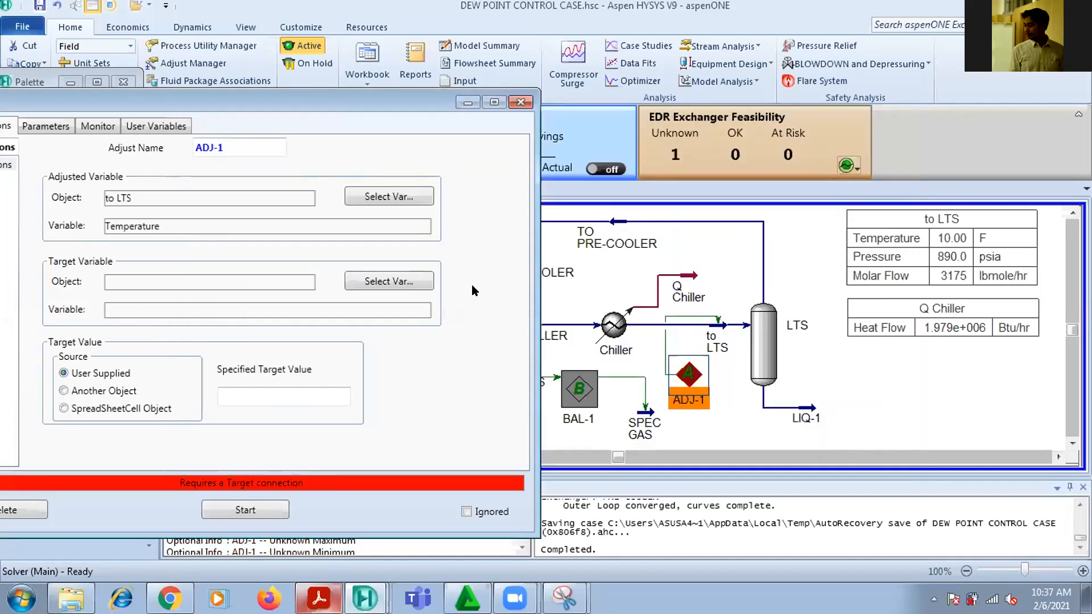
Choose the Temperature of the SPEC GAS stream as the target variable of ADJ-1
{"action": "left_click", "coordinate": [405, 279]}
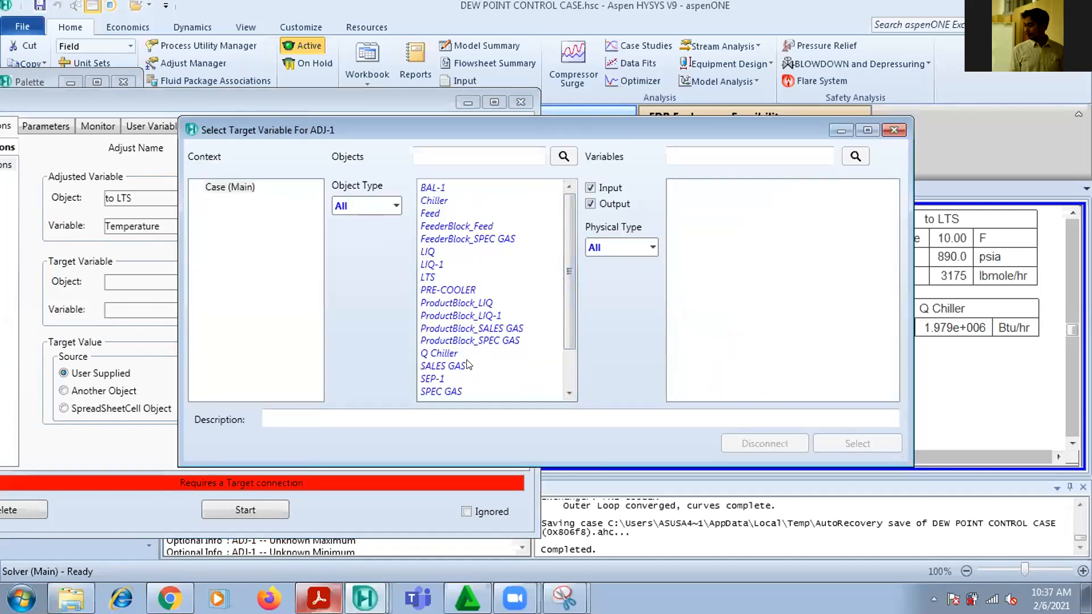
{"action": "left_click", "coordinate": [442, 391]}
{"action": "left_click_drag", "start_coordinate": [890, 209], "coordinate": [910, 391]}
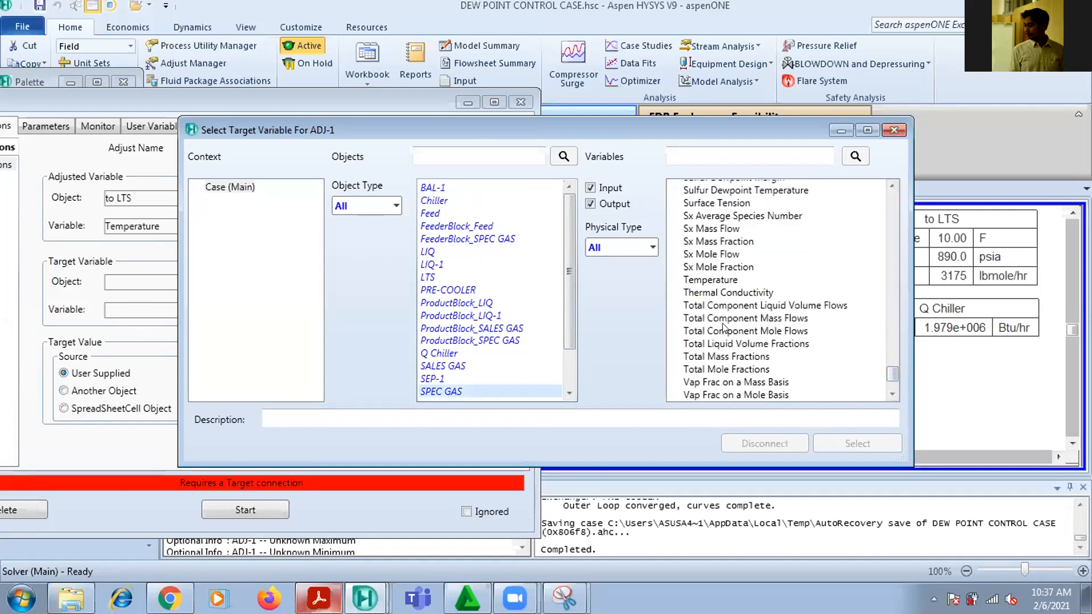
{"action": "left_click", "coordinate": [718, 281]}
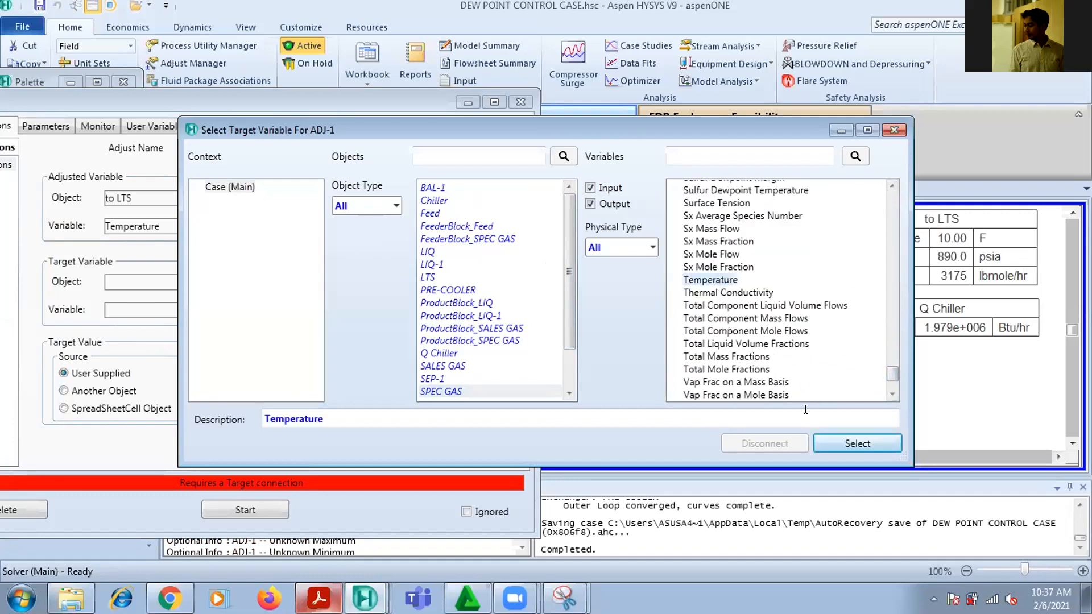
{"action": "left_click", "coordinate": [853, 442]}
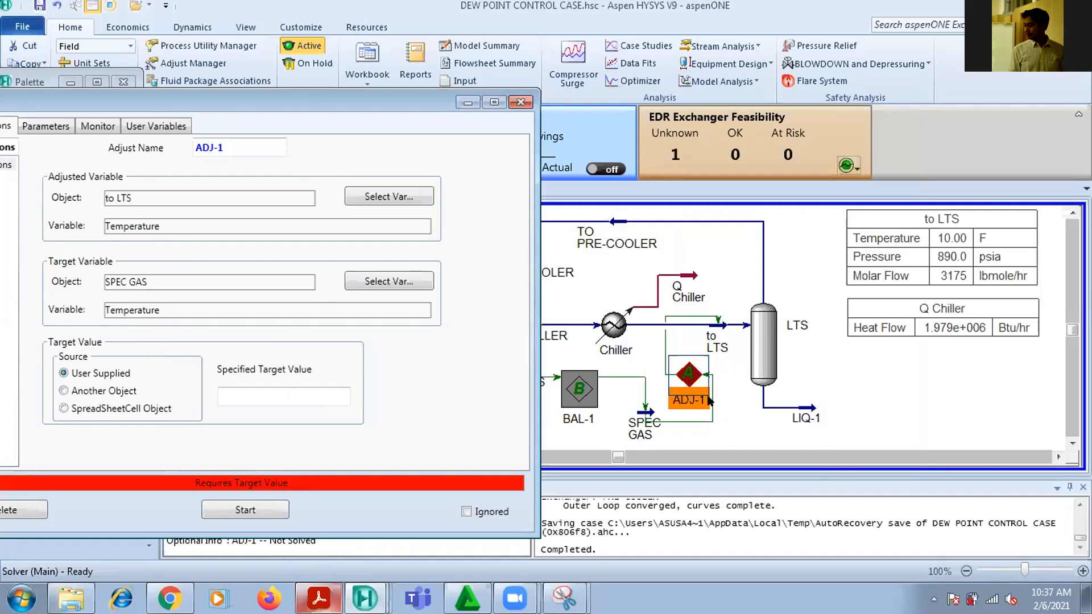
Close ADJ-1 and check the SPEC GAS stream conditions in its property view, then close that view
{"action": "left_click", "coordinate": [922, 374]}
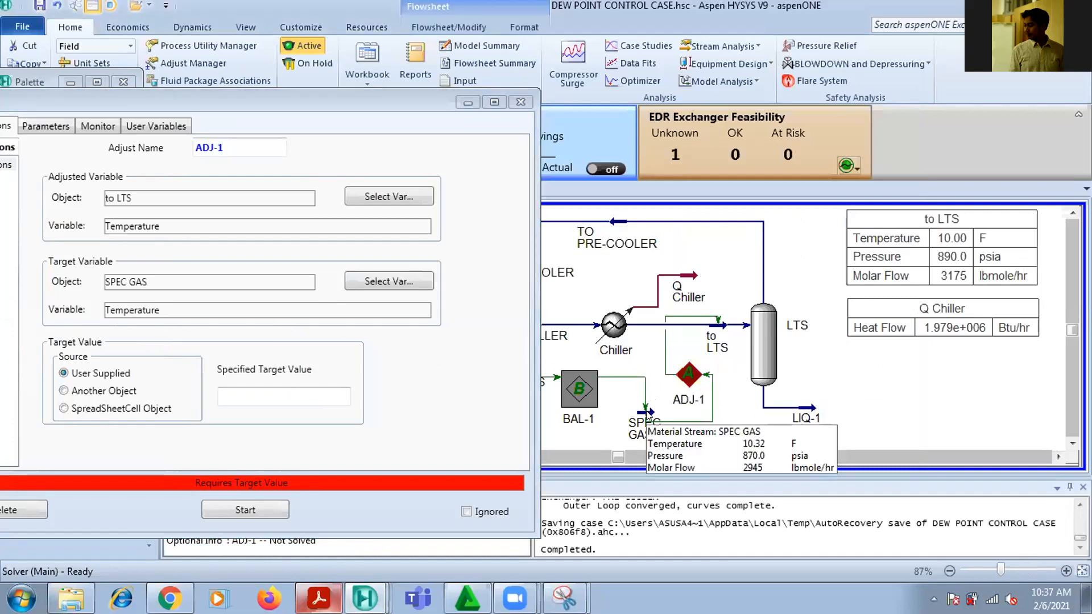
{"action": "mouse_move", "coordinate": [647, 417]}
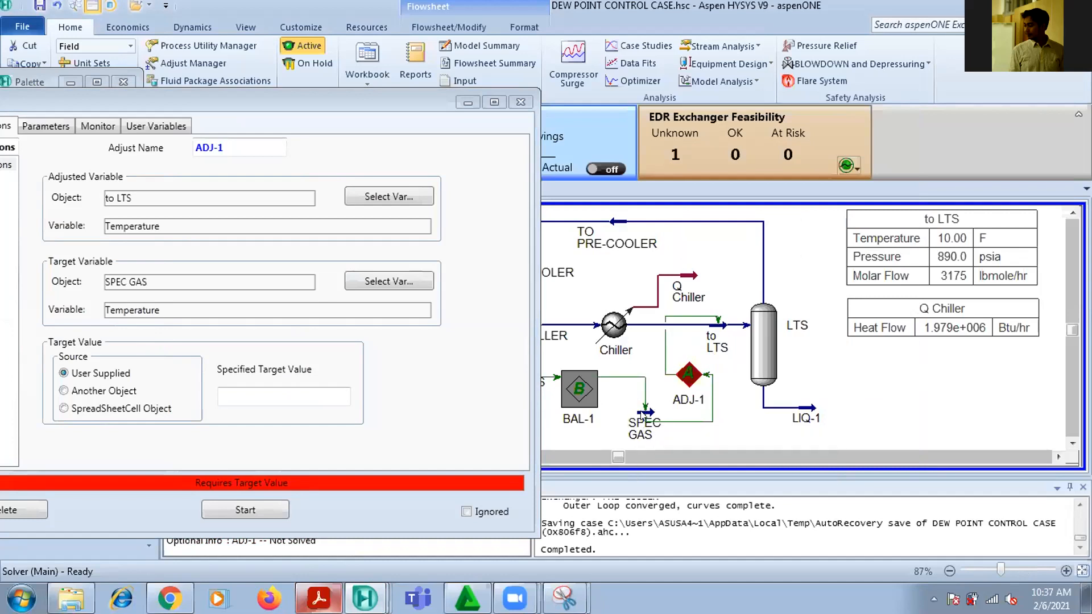
{"action": "left_click", "coordinate": [520, 102]}
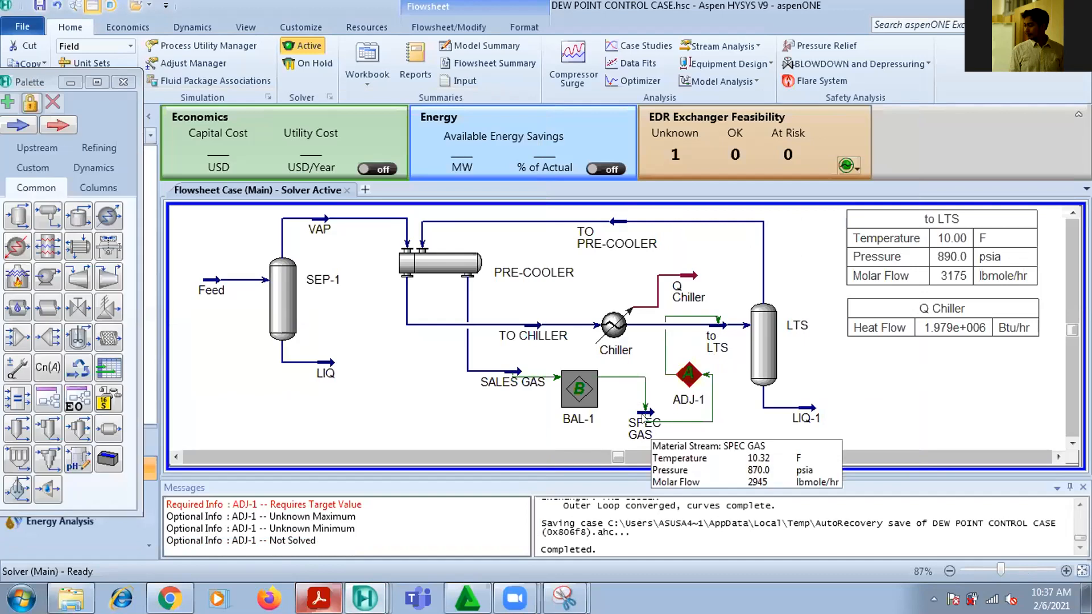
{"action": "double_click", "coordinate": [642, 419]}
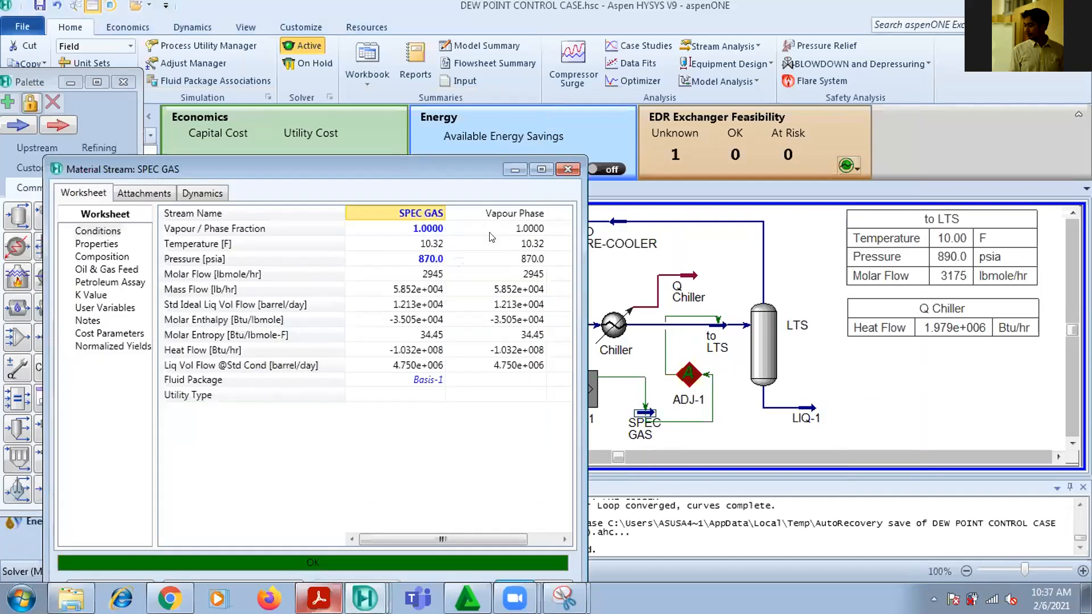
{"action": "left_click", "coordinate": [568, 169]}
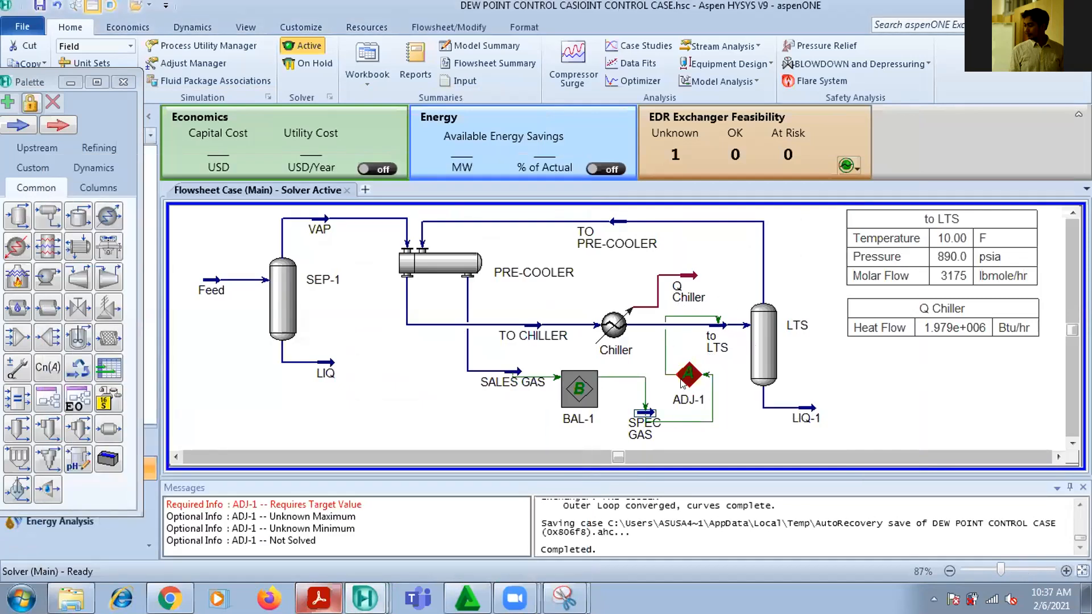
Reopen ADJ-1 and set its solver tolerance to 0.1 F
{"action": "double_click", "coordinate": [682, 383]}
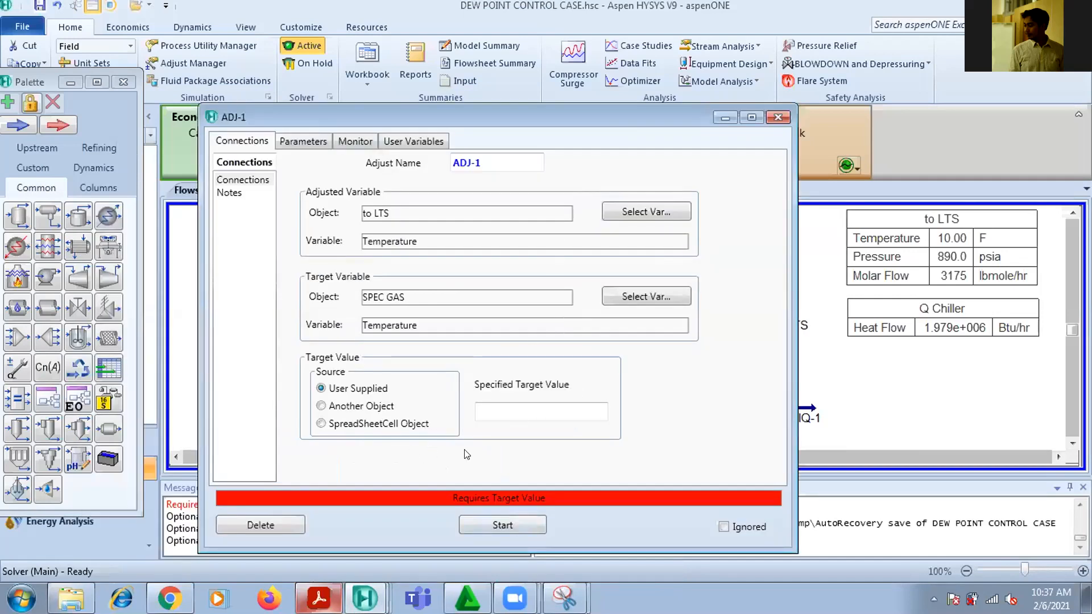
{"action": "left_click", "coordinate": [494, 416]}
{"action": "left_click", "coordinate": [301, 144]}
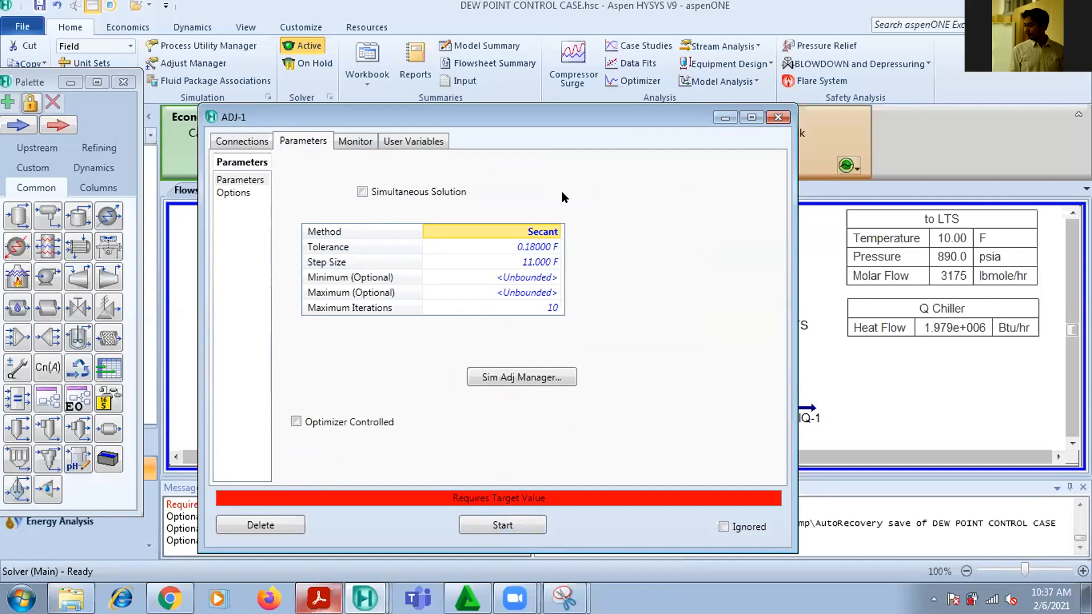
{"action": "left_click", "coordinate": [519, 248]}
{"action": "right_click", "coordinate": [519, 251]}
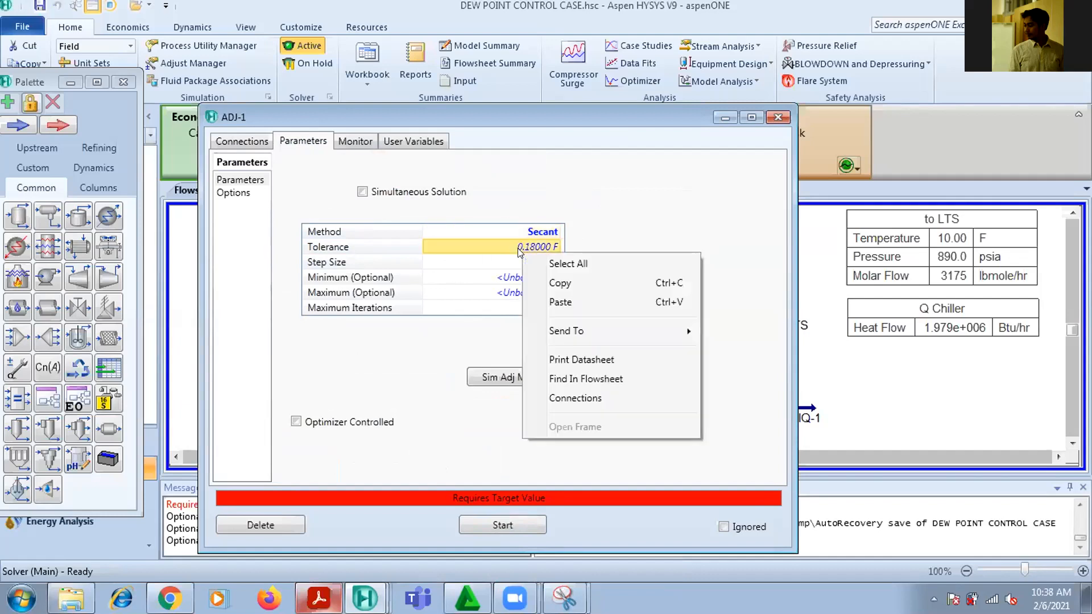
{"action": "left_click", "coordinate": [720, 199]}
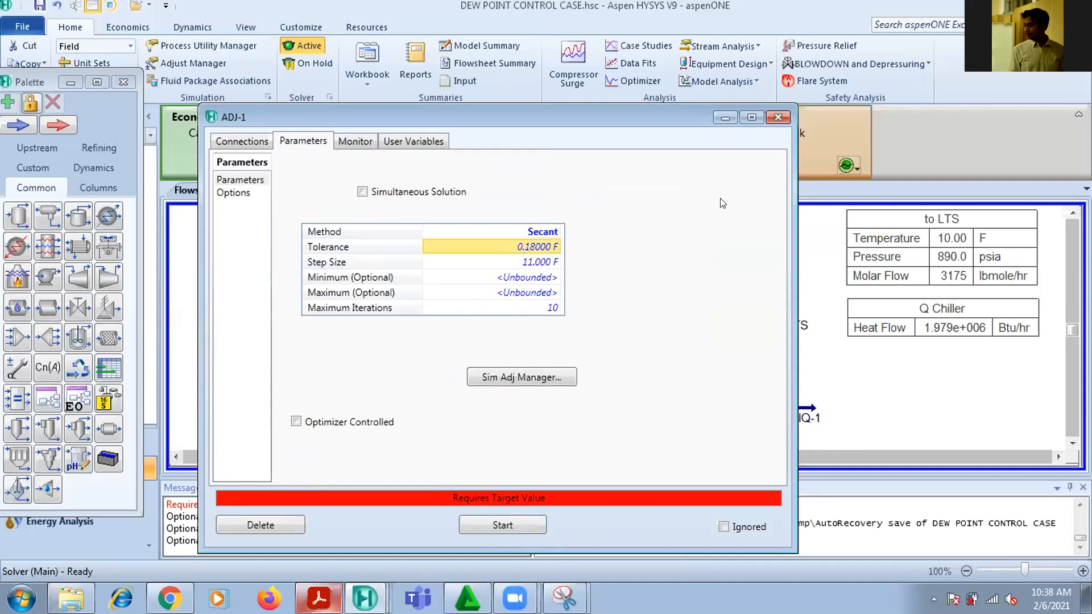
{"action": "double_click", "coordinate": [525, 249]}
{"action": "type", "text": "0."}
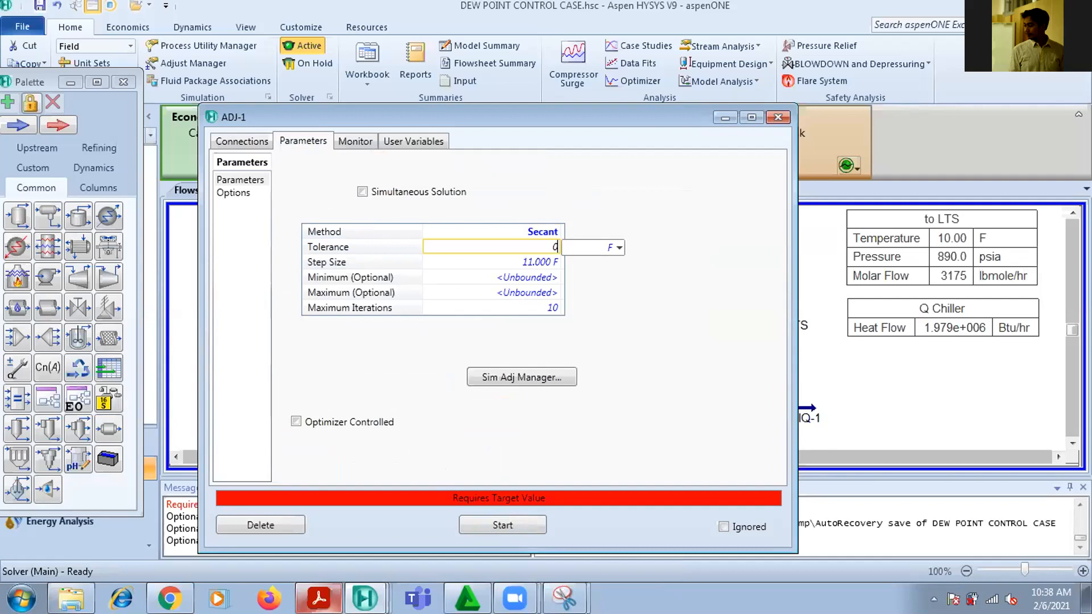
{"action": "key", "text": "Return"}
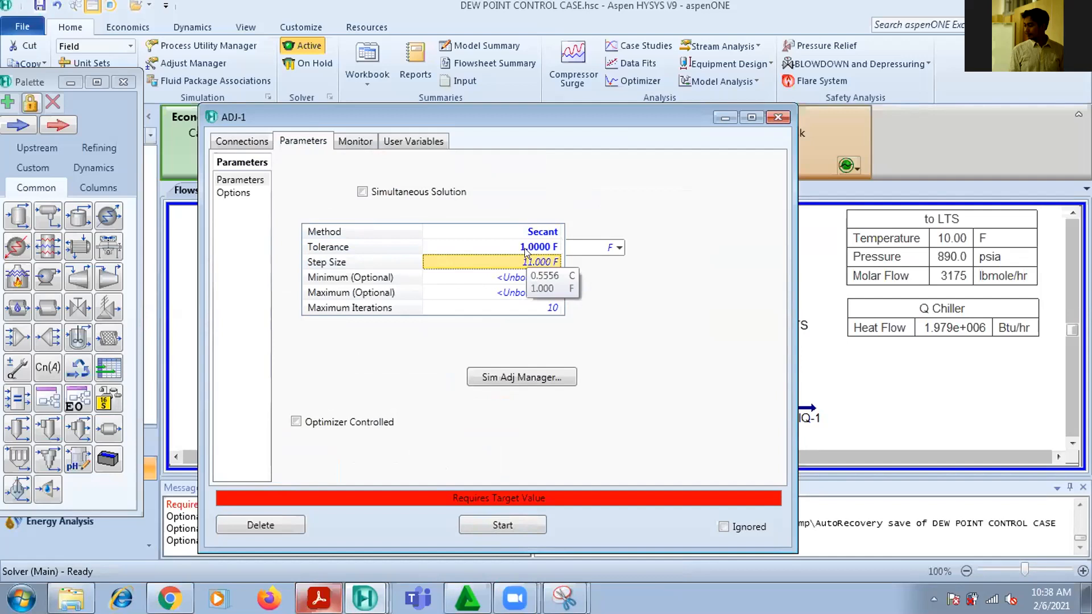
{"action": "left_click", "coordinate": [525, 248]}
{"action": "type", "text": "0"}
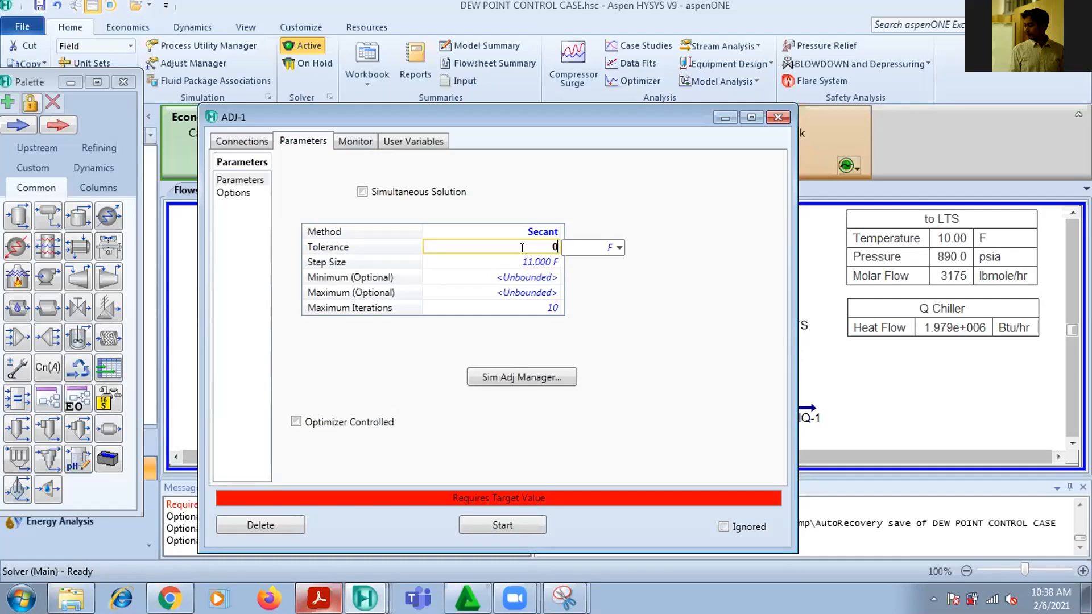
{"action": "type", "text": ".1"}
{"action": "key", "text": "Return"}
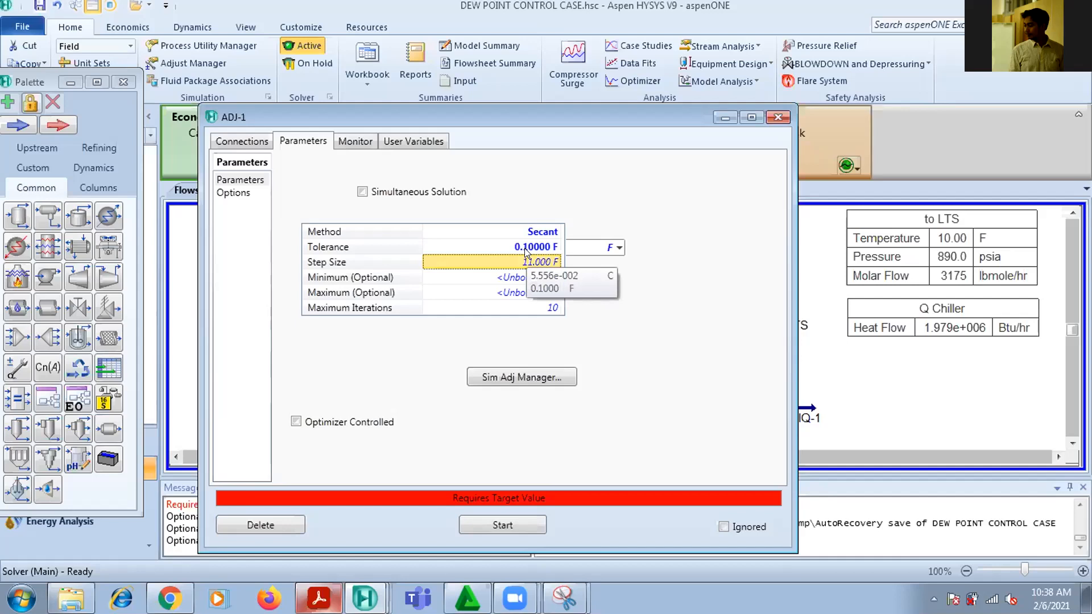
Bound the ADJ-1 adjusted temperature with a minimum of -10 F and a maximum of 10 F
{"action": "left_click", "coordinate": [504, 278]}
{"action": "left_click", "coordinate": [494, 296]}
{"action": "left_click", "coordinate": [500, 272]}
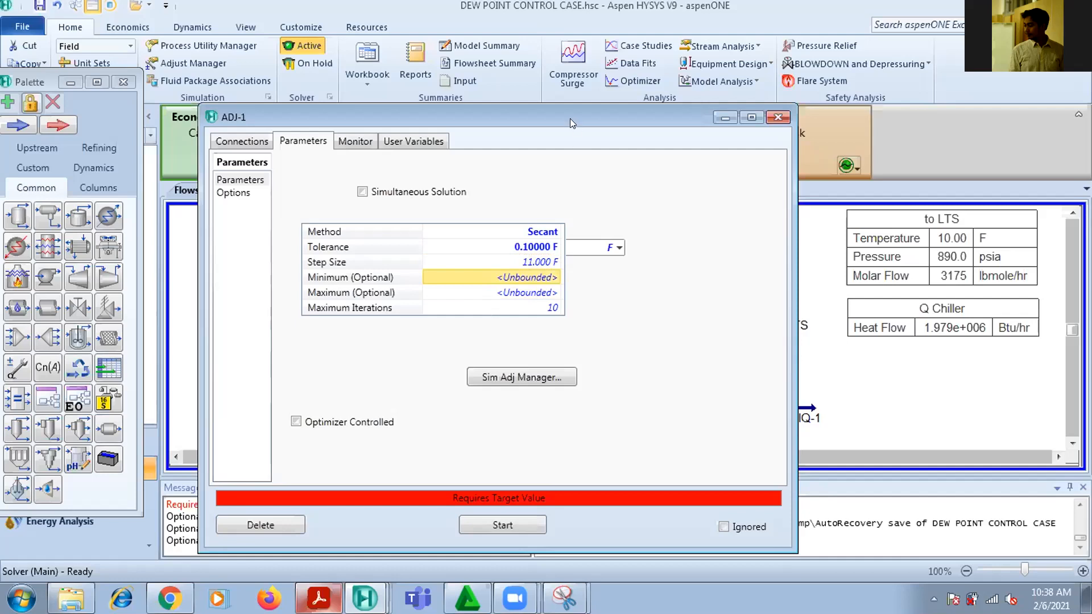
{"action": "left_click_drag", "start_coordinate": [570, 117], "coordinate": [395, 123]}
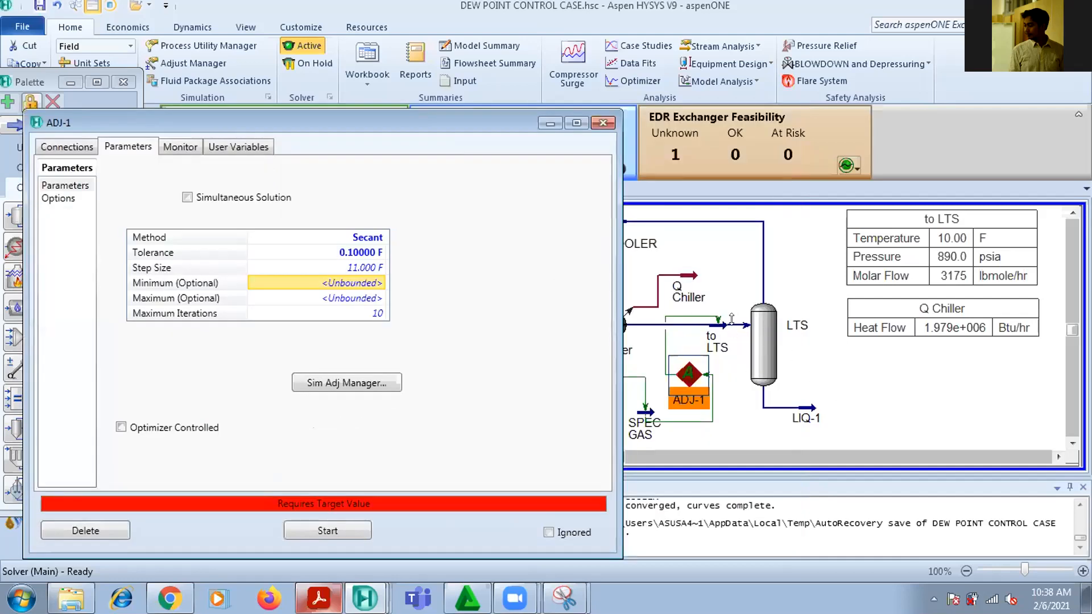
{"action": "left_click", "coordinate": [327, 287]}
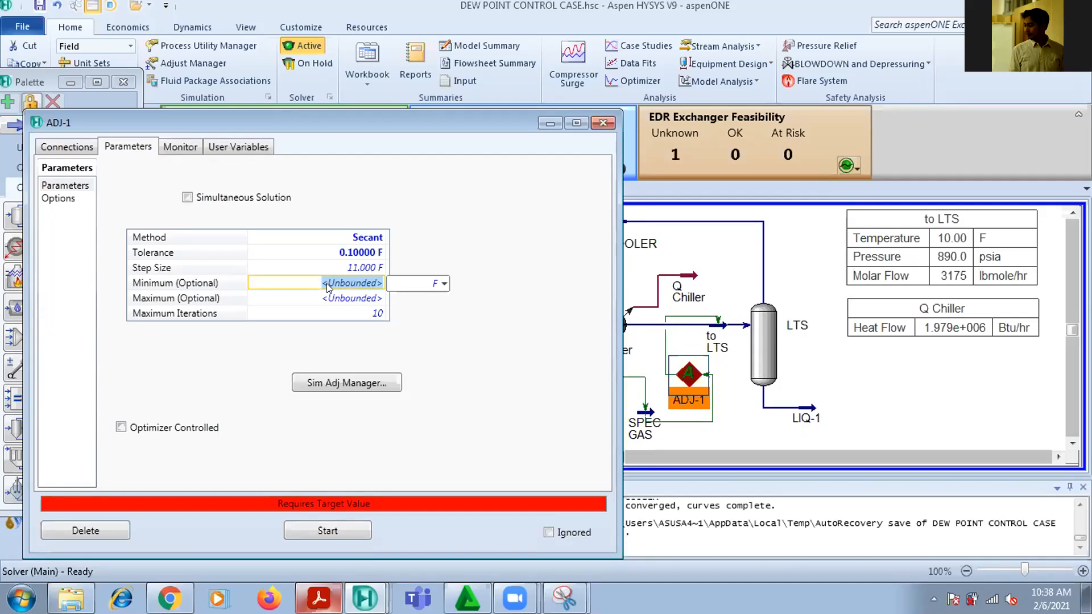
{"action": "key", "text": "BackSpace"}
{"action": "type", "text": "-10"}
{"action": "key", "text": "Return"}
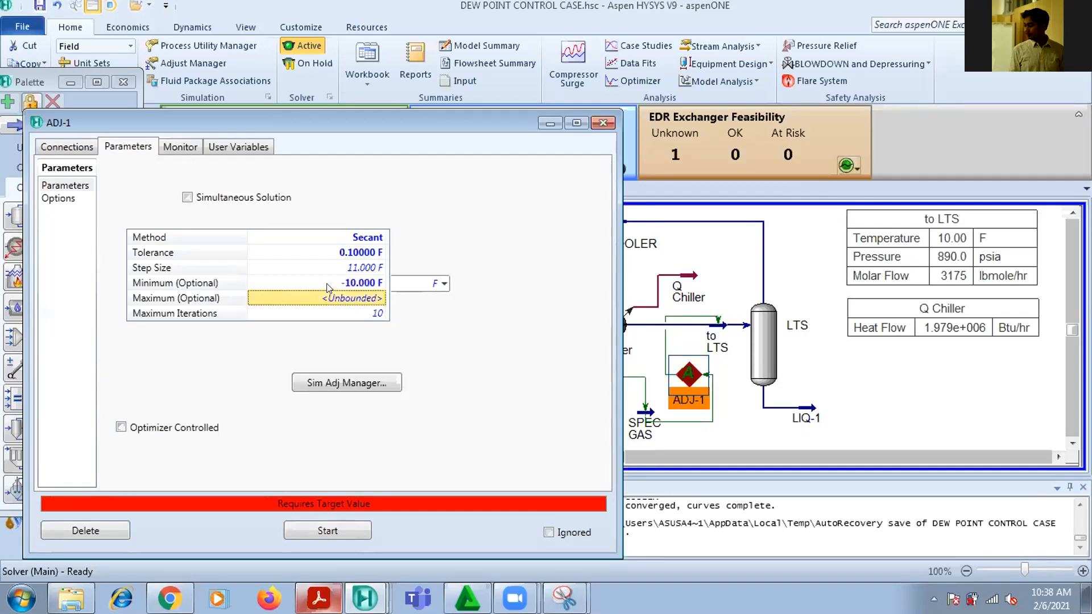
{"action": "left_click", "coordinate": [349, 302]}
{"action": "type", "text": "10"}
{"action": "key", "text": "Return"}
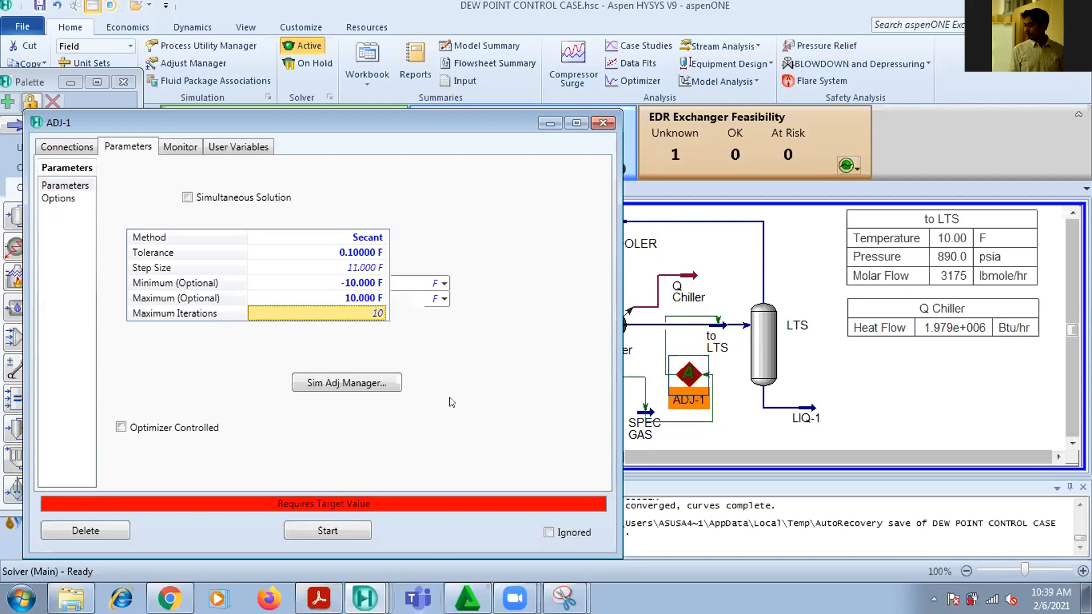
Set the ADJ-1 step size to 0.1 F
{"action": "left_click", "coordinate": [366, 267]}
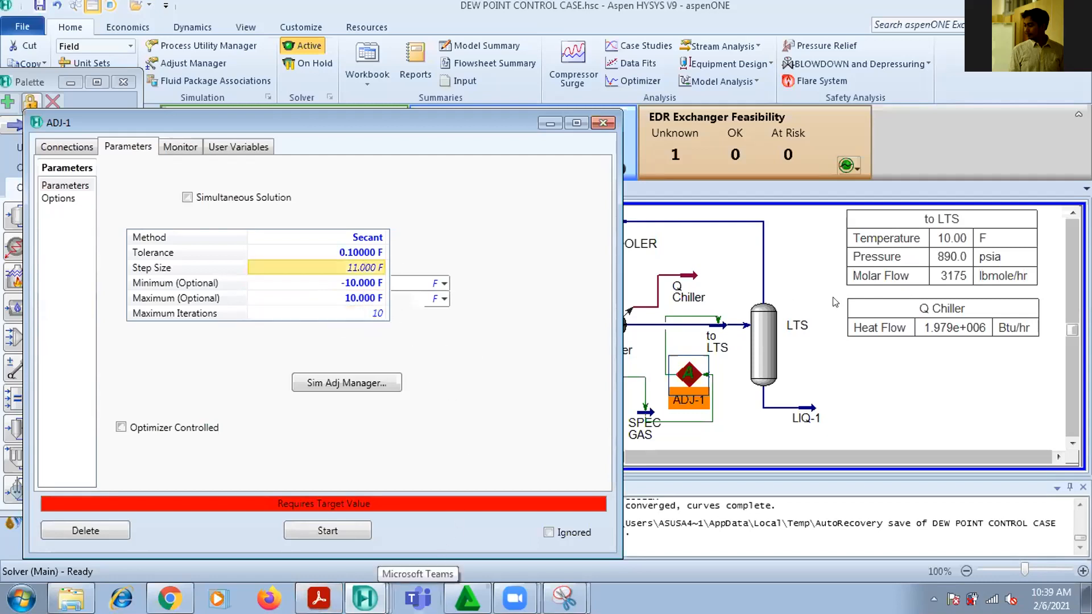
{"action": "type", "text": "0.01"}
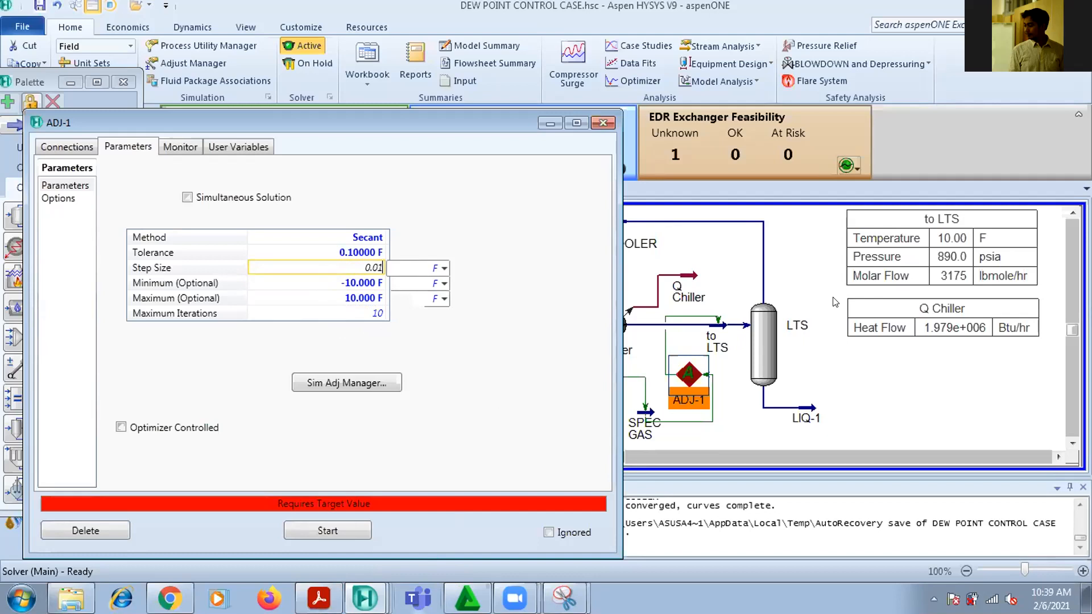
{"action": "key", "text": "BackSpace"}
{"action": "key", "text": "BackSpace"}
{"action": "type", "text": "1"}
{"action": "key", "text": "Return"}
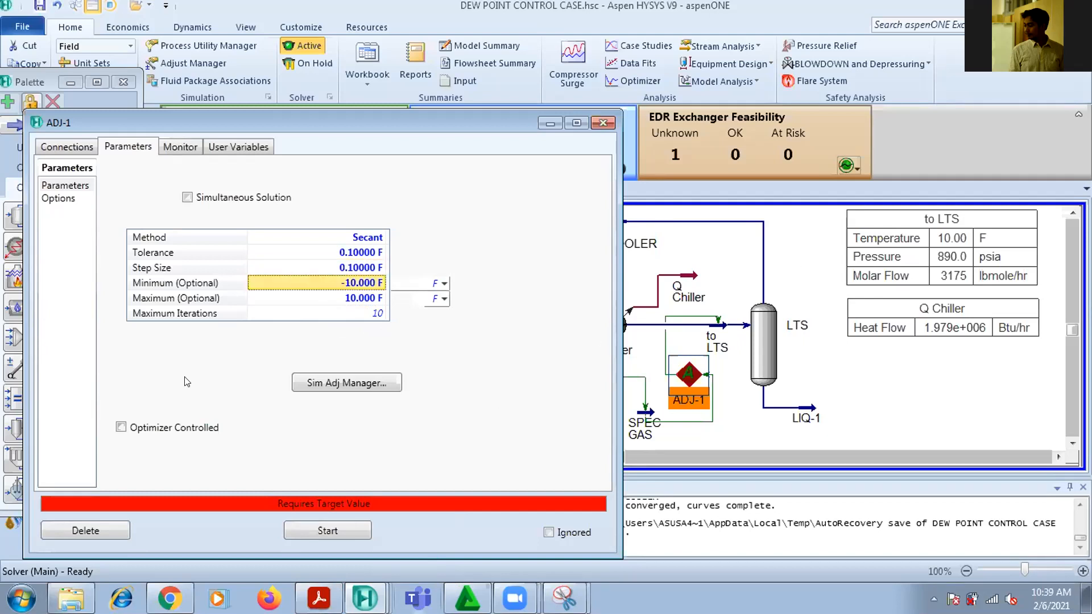
Set the maximum number of iterations for ADJ-1 to 10000
{"action": "left_click", "coordinate": [354, 302]}
{"action": "left_click", "coordinate": [358, 311]}
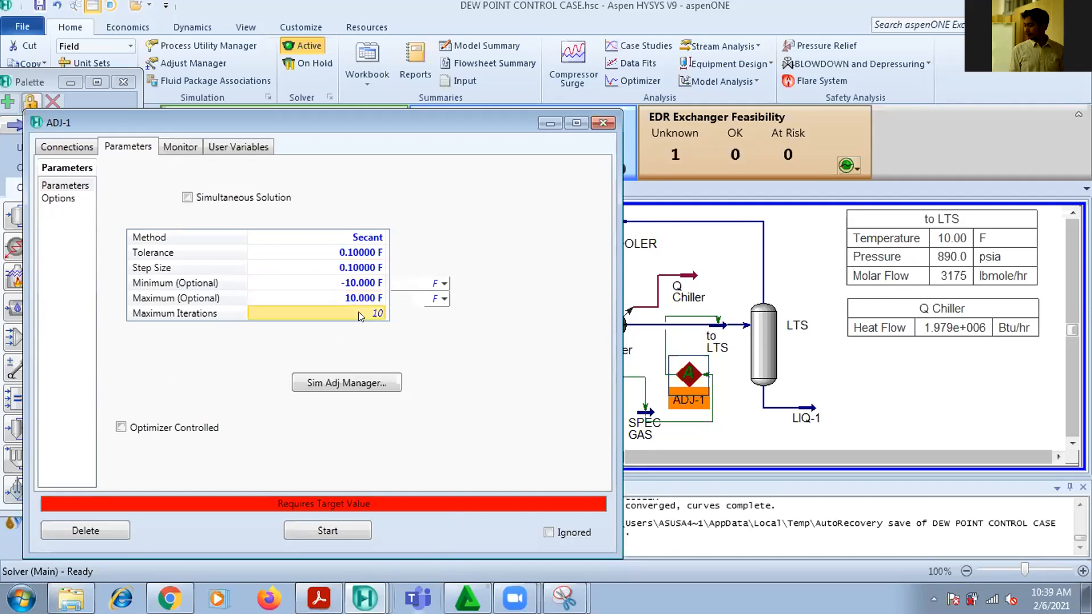
{"action": "type", "text": "10000"}
{"action": "key", "text": "Return"}
Specify a target value of 5 F for the SPEC GAS temperature in ADJ-1 so the adjustment solves
{"action": "left_click", "coordinate": [54, 145]}
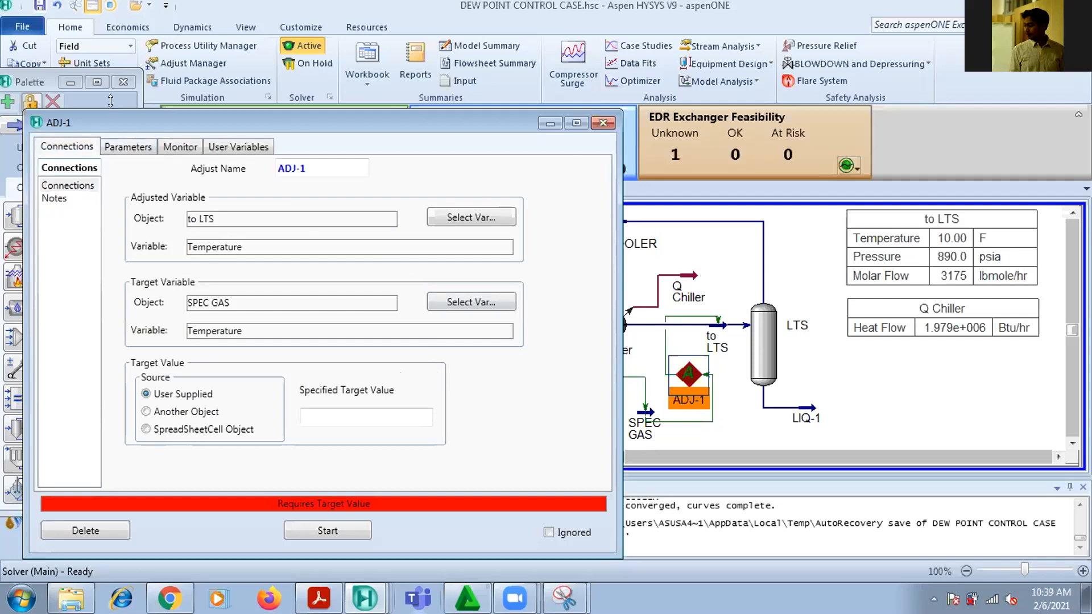
{"action": "left_click", "coordinate": [137, 146]}
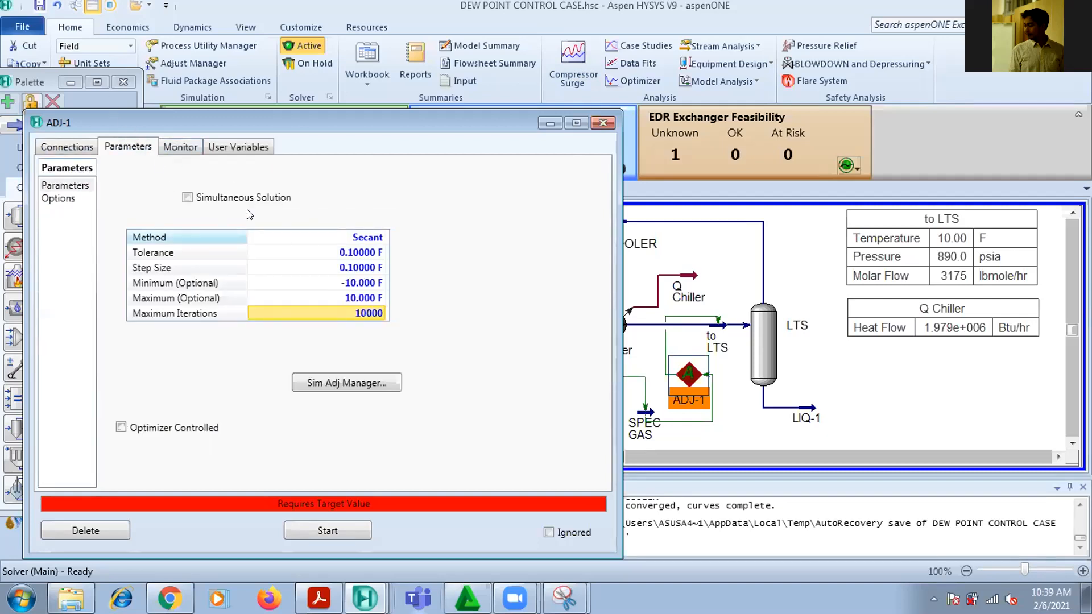
{"action": "left_click", "coordinate": [51, 147]}
{"action": "left_click", "coordinate": [317, 417]}
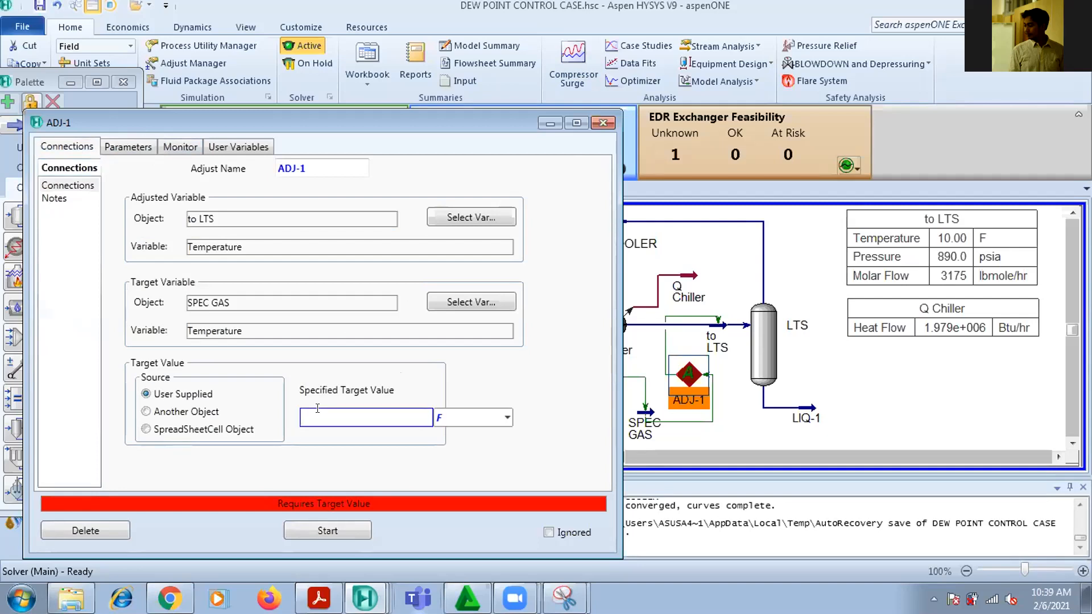
{"action": "type", "text": "5"}
{"action": "key", "text": "Return"}
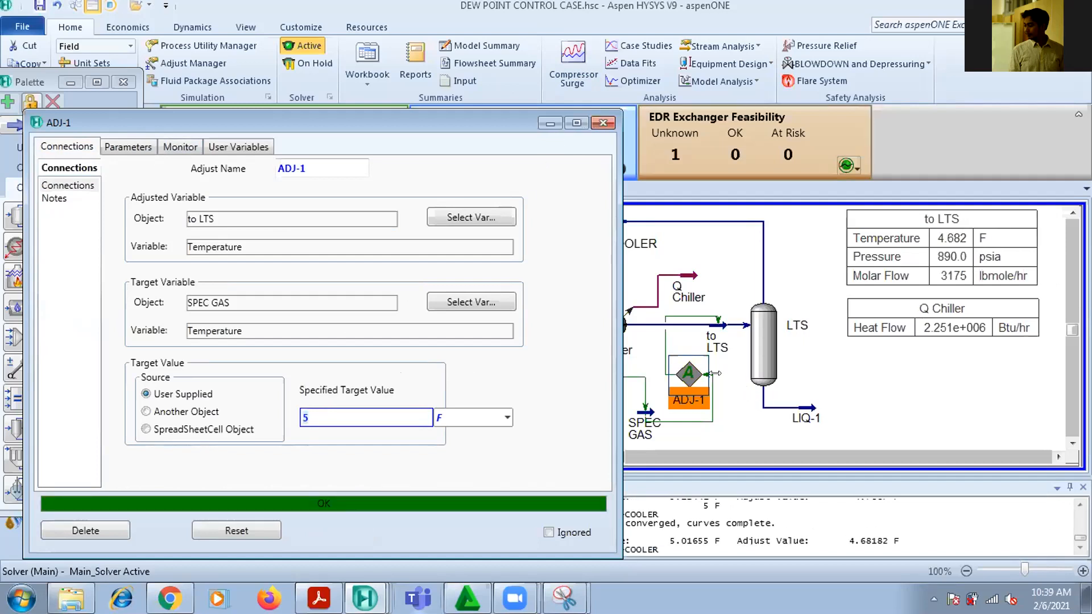
Close ADJ-1 and examine the solved temperatures of the SPEC GAS and to LTS streams in their property views
{"action": "left_click", "coordinate": [603, 123]}
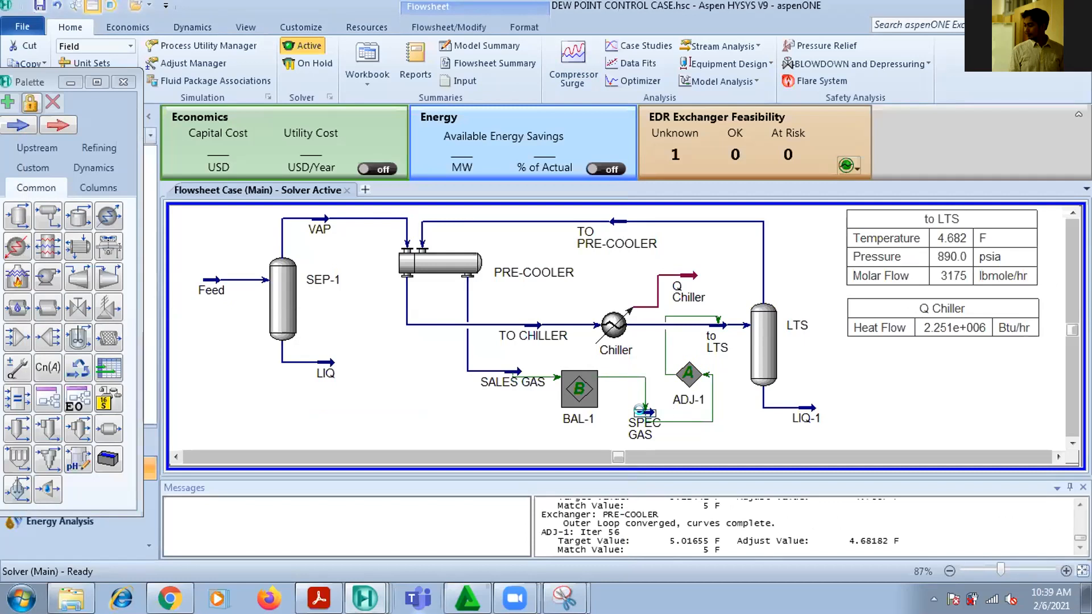
{"action": "double_click", "coordinate": [642, 414]}
{"action": "mouse_move", "coordinate": [491, 316]}
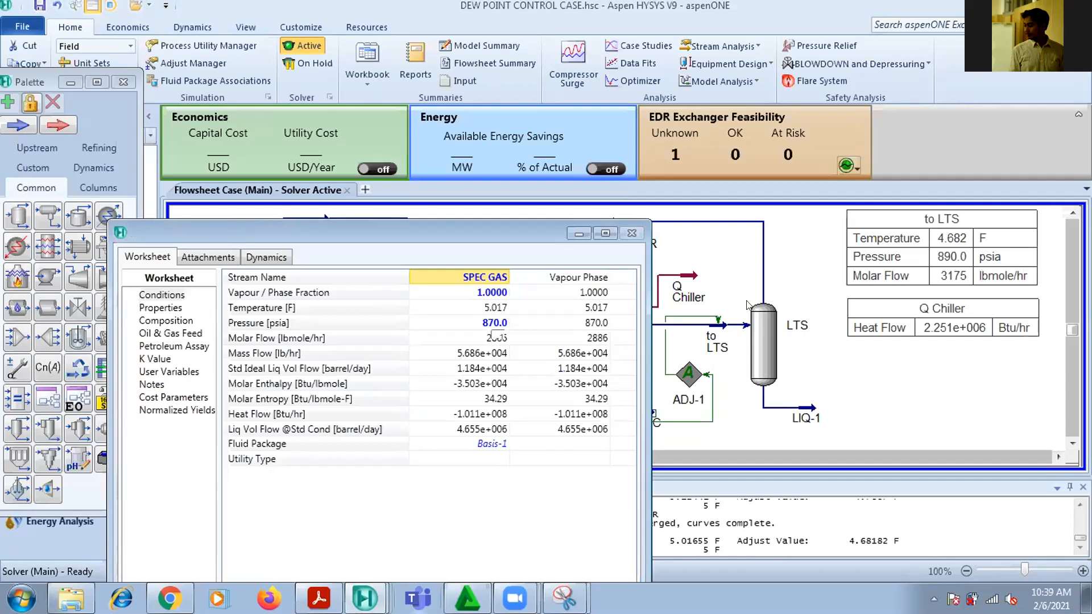
{"action": "left_click", "coordinate": [633, 233]}
{"action": "double_click", "coordinate": [719, 327]}
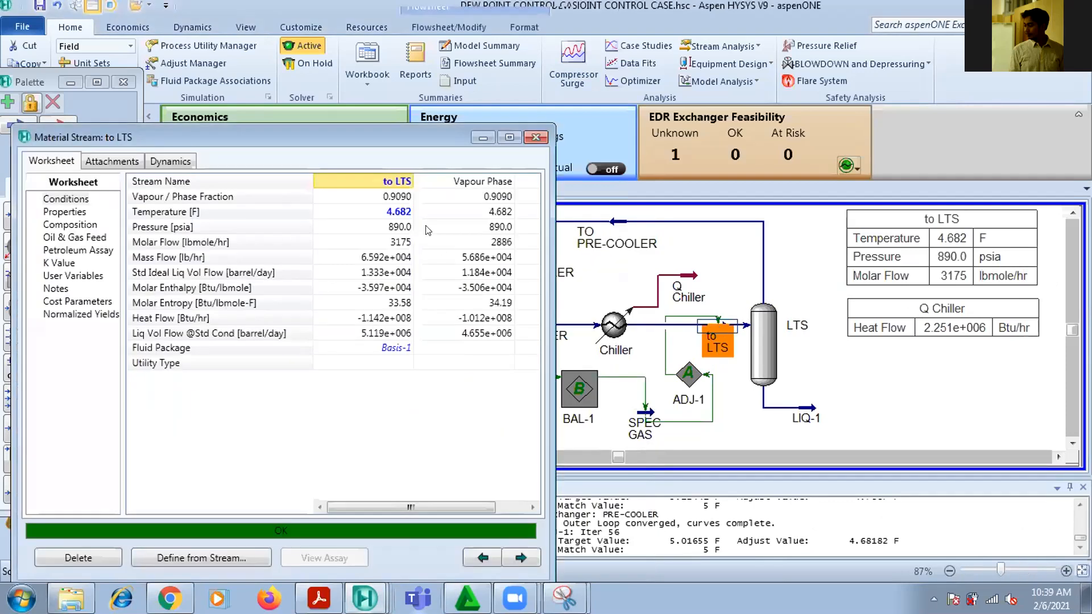
{"action": "left_click", "coordinate": [402, 218]}
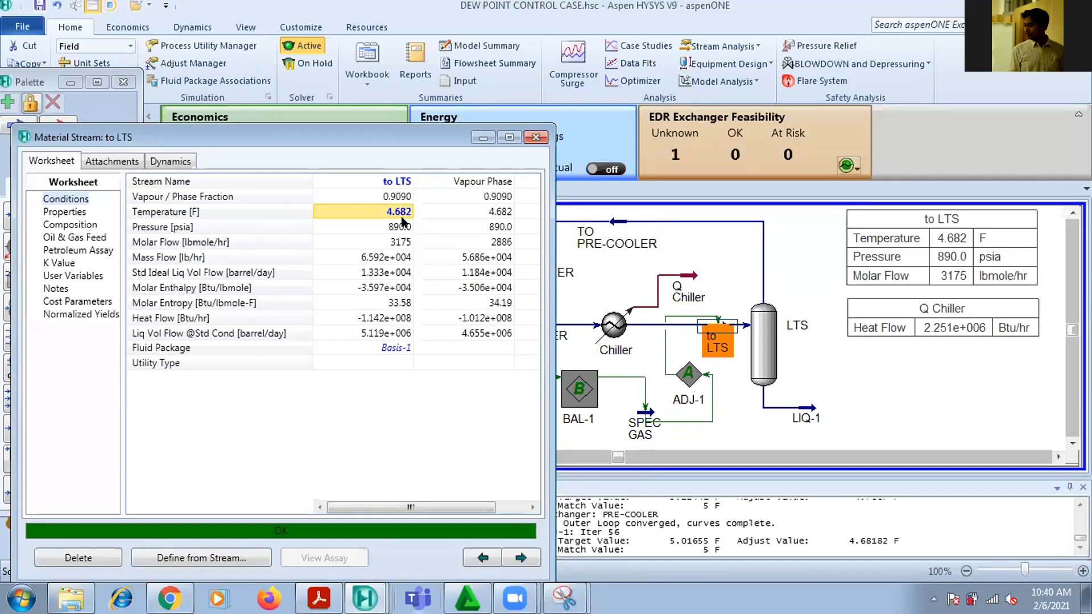
Close the to LTS stream view and shift the horizontal segment of ADJ-1's connection line slightly upward on the flowsheet
{"action": "mouse_move", "coordinate": [423, 229]}
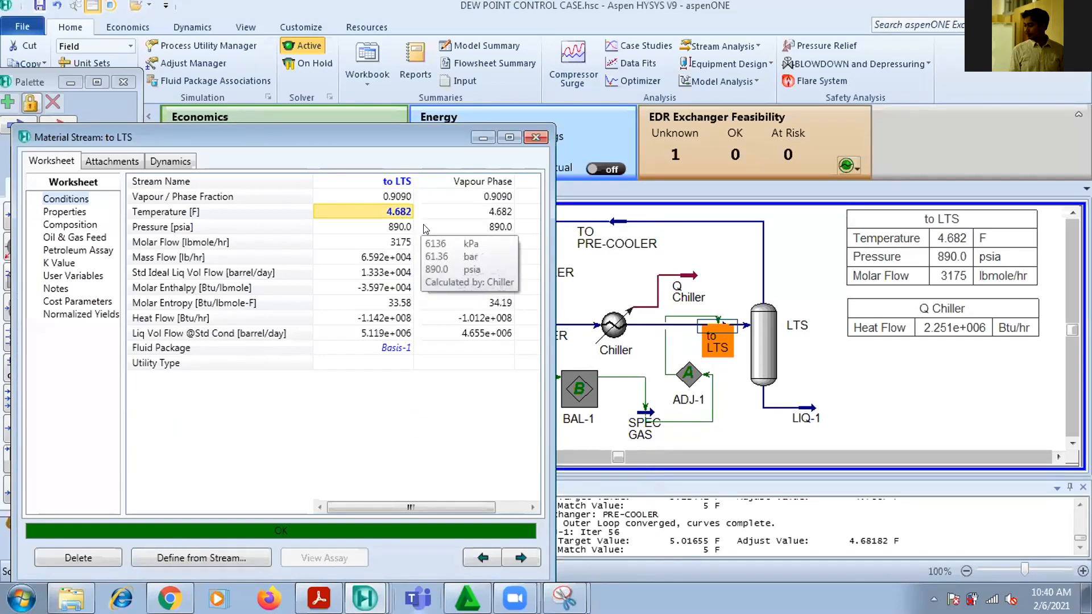
{"action": "left_click", "coordinate": [536, 138]}
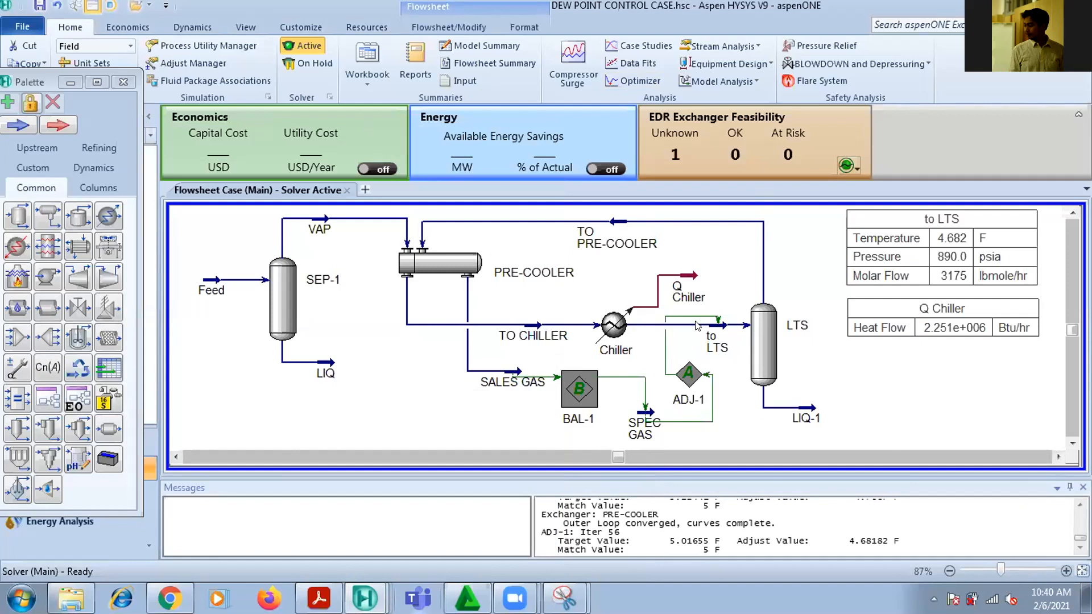
{"action": "left_click_drag", "start_coordinate": [687, 314], "coordinate": [688, 307]}
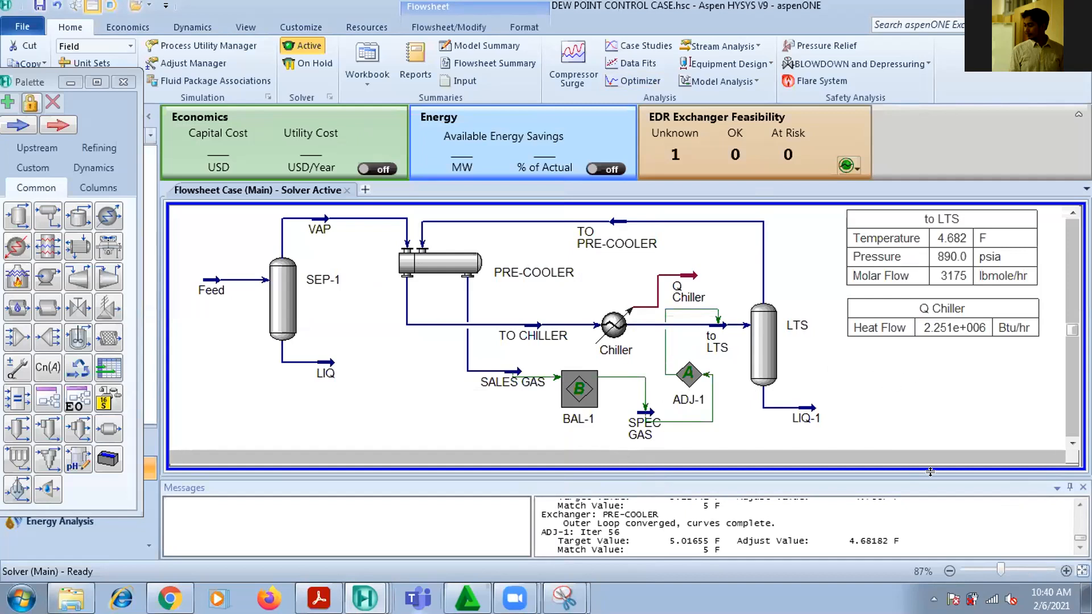
Move BAL-1 slightly down on the flowsheet and shift the vertical segment of the Q Chiller energy line closer to the chiller
{"action": "mouse_move", "coordinate": [707, 330]}
{"action": "left_click", "coordinate": [582, 397]}
{"action": "left_click_drag", "start_coordinate": [582, 401], "coordinate": [580, 406]}
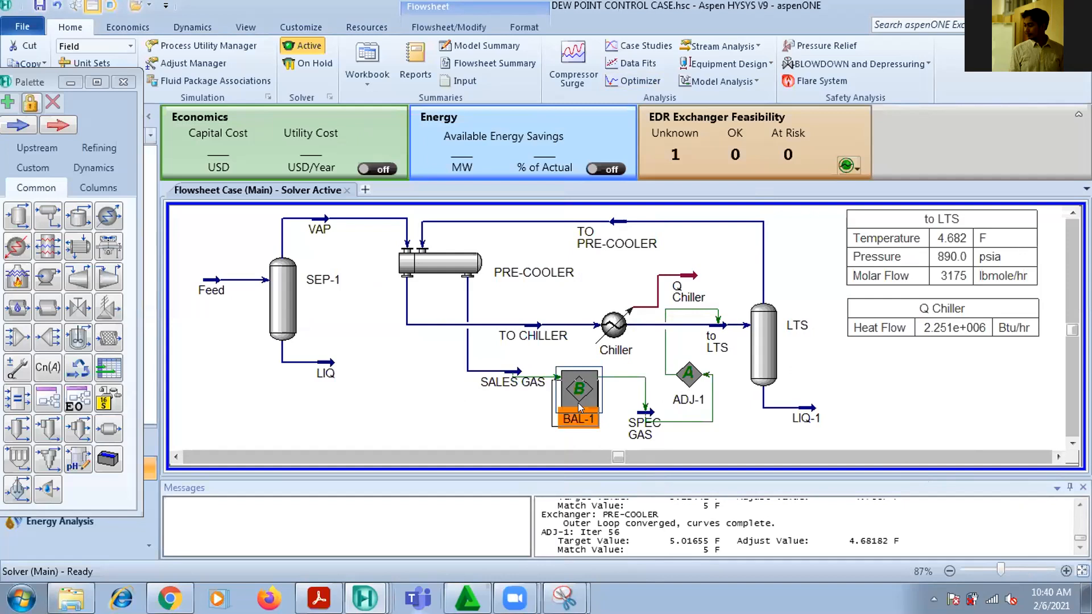
{"action": "left_click_drag", "start_coordinate": [578, 403], "coordinate": [578, 403]}
{"action": "mouse_move", "coordinate": [543, 384]}
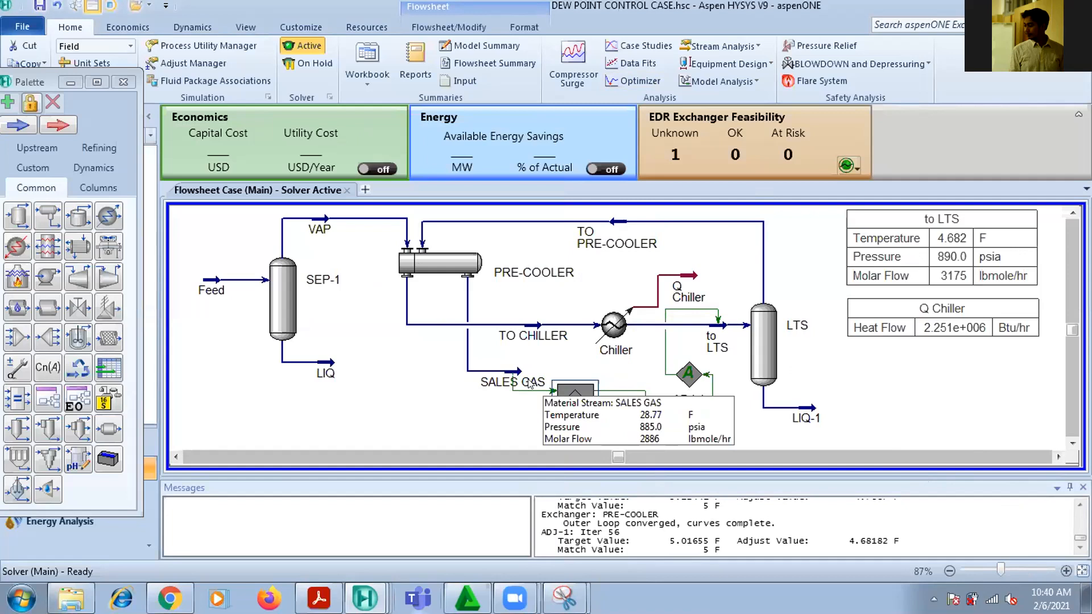
{"action": "left_click", "coordinate": [530, 384]}
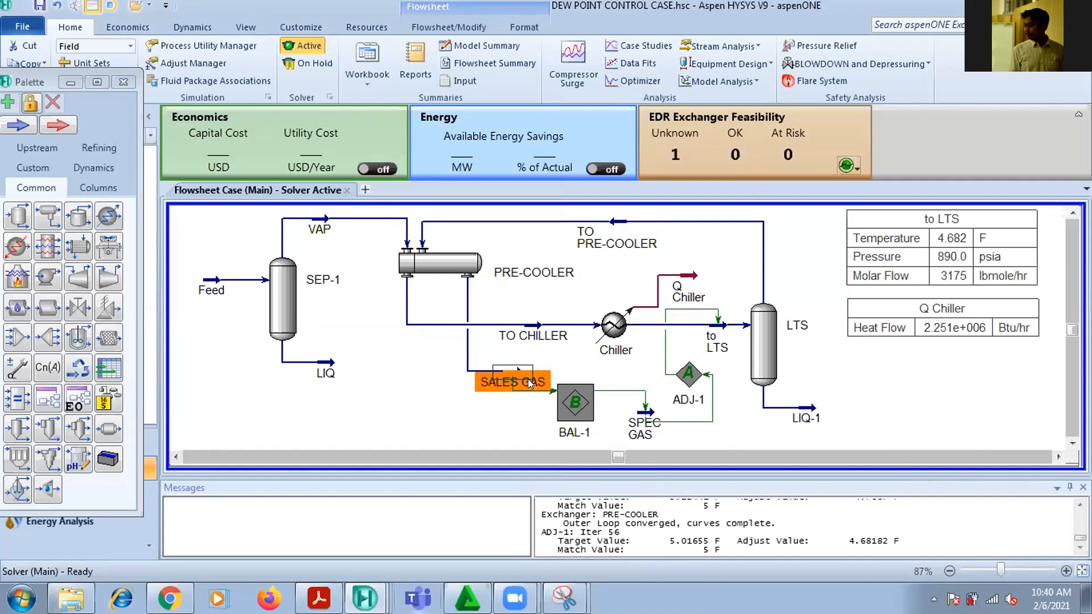
{"action": "left_click", "coordinate": [547, 357]}
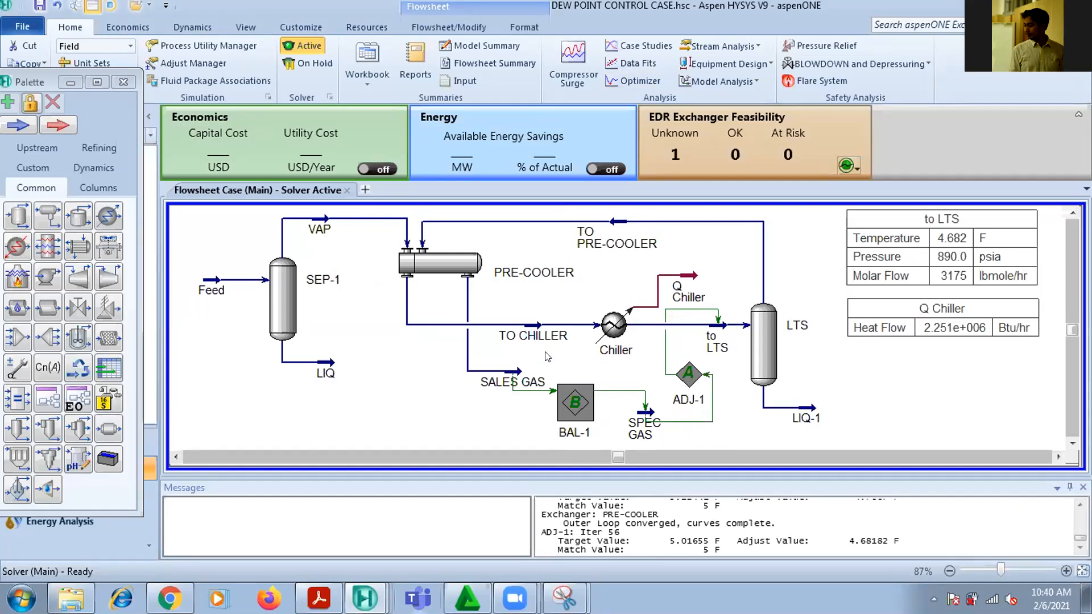
{"action": "mouse_move", "coordinate": [554, 339]}
{"action": "left_click_drag", "start_coordinate": [650, 290], "coordinate": [637, 290]}
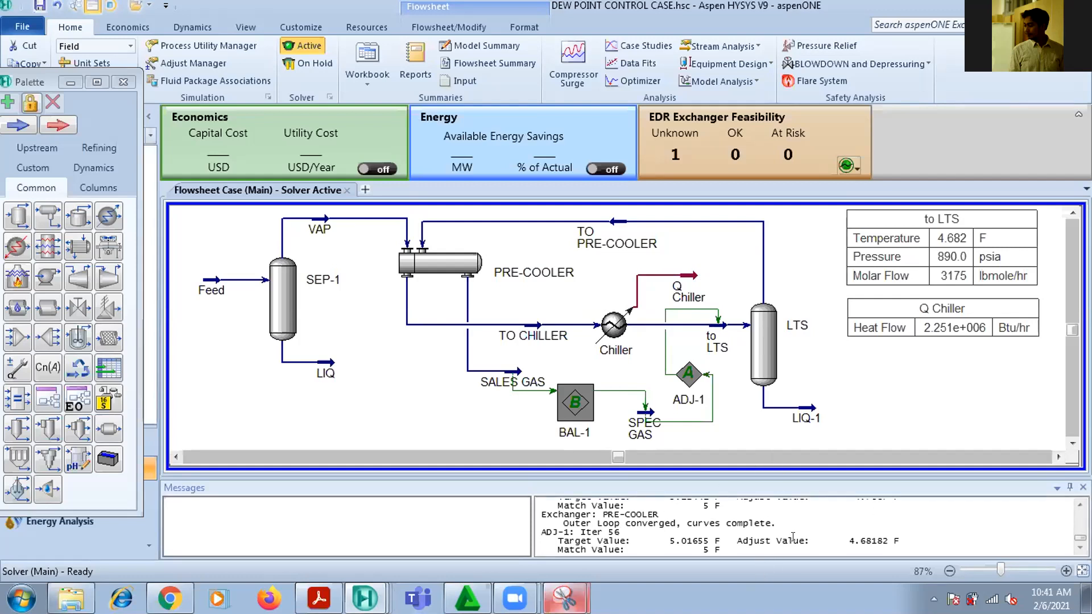
Switch to the training PDF in Acrobat Reader and examine the C2 and C3 closed-loop refrigeration slides on pages 34 to 36
{"action": "left_click", "coordinate": [319, 599]}
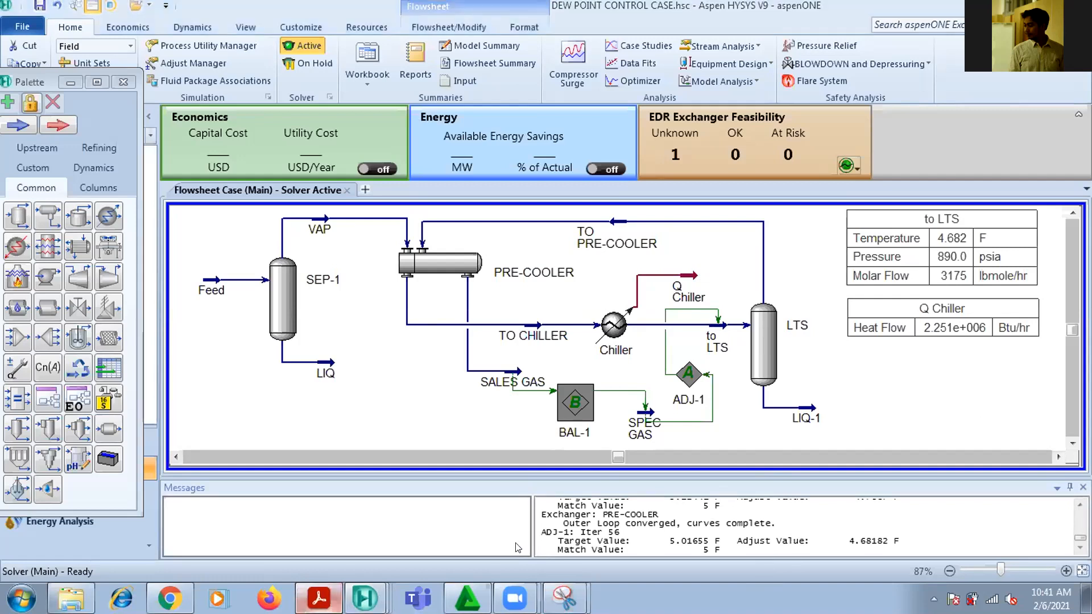
{"action": "scroll", "coordinate": [486, 480], "scroll_direction": "down", "scroll_amount": 1}
{"action": "scroll", "coordinate": [486, 480], "scroll_direction": "down", "scroll_amount": 4}
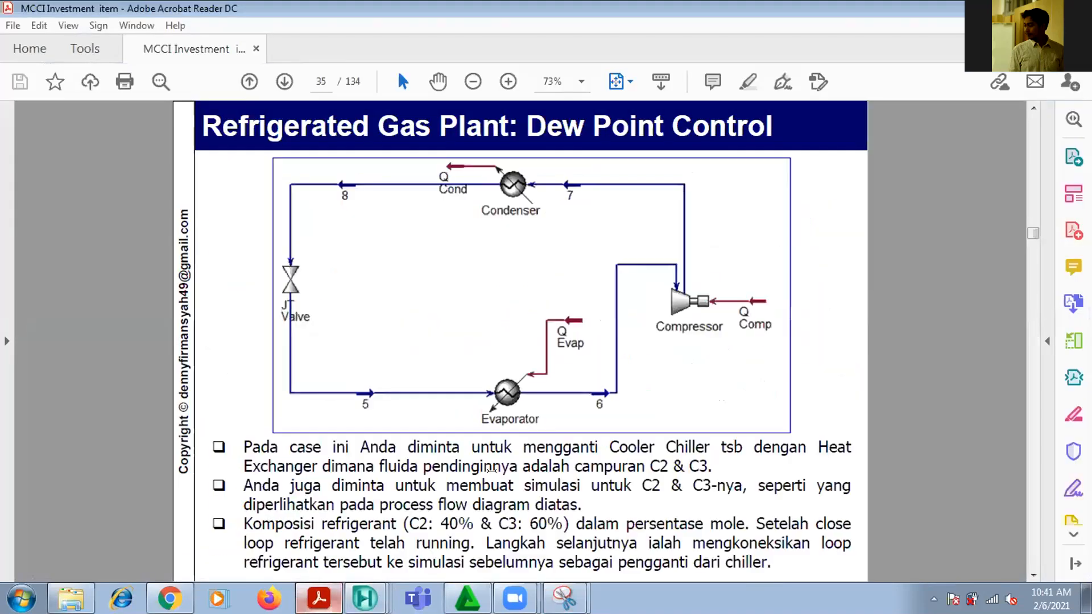
{"action": "scroll", "coordinate": [491, 470], "scroll_direction": "down", "scroll_amount": 8}
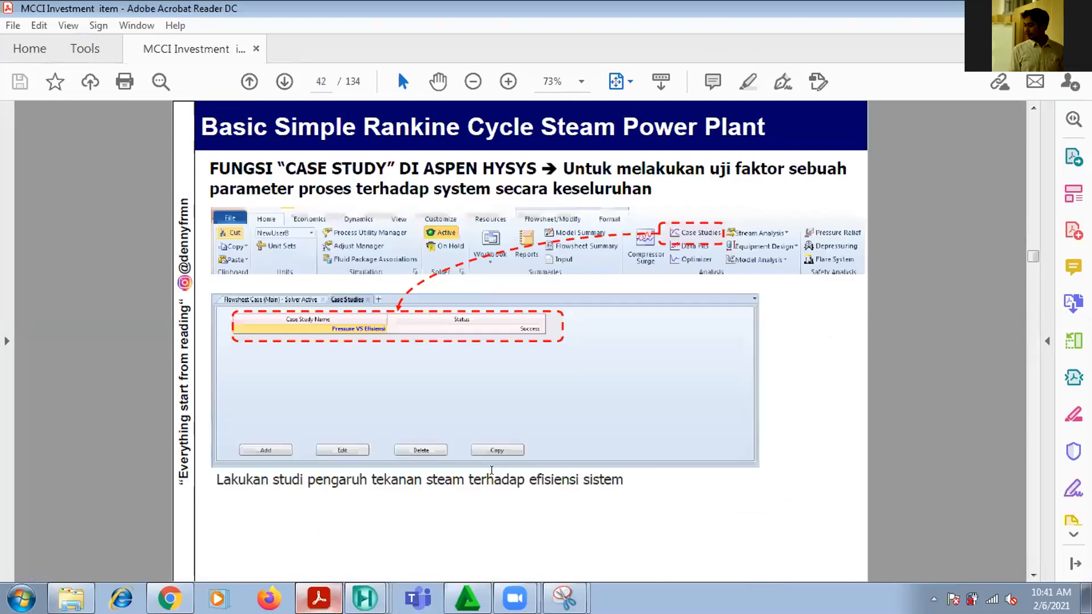
{"action": "scroll", "coordinate": [490, 471], "scroll_direction": "down", "scroll_amount": 3}
{"action": "scroll", "coordinate": [491, 471], "scroll_direction": "up", "scroll_amount": 3}
{"action": "scroll", "coordinate": [491, 470], "scroll_direction": "up", "scroll_amount": 8}
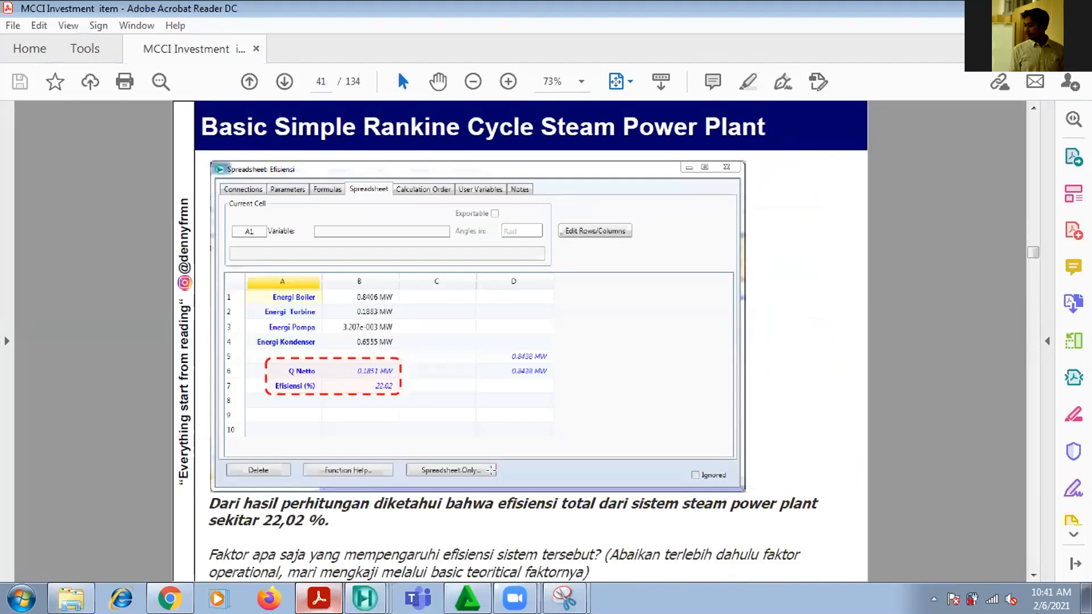
{"action": "scroll", "coordinate": [490, 471], "scroll_direction": "up", "scroll_amount": 1}
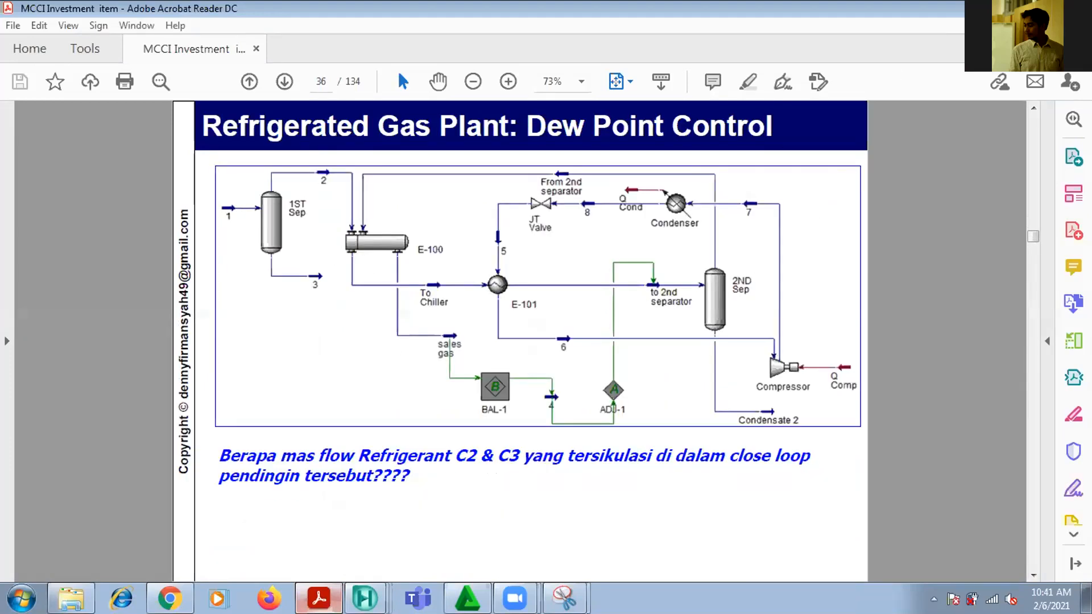
{"action": "scroll", "coordinate": [877, 130], "scroll_direction": "up", "scroll_amount": 1}
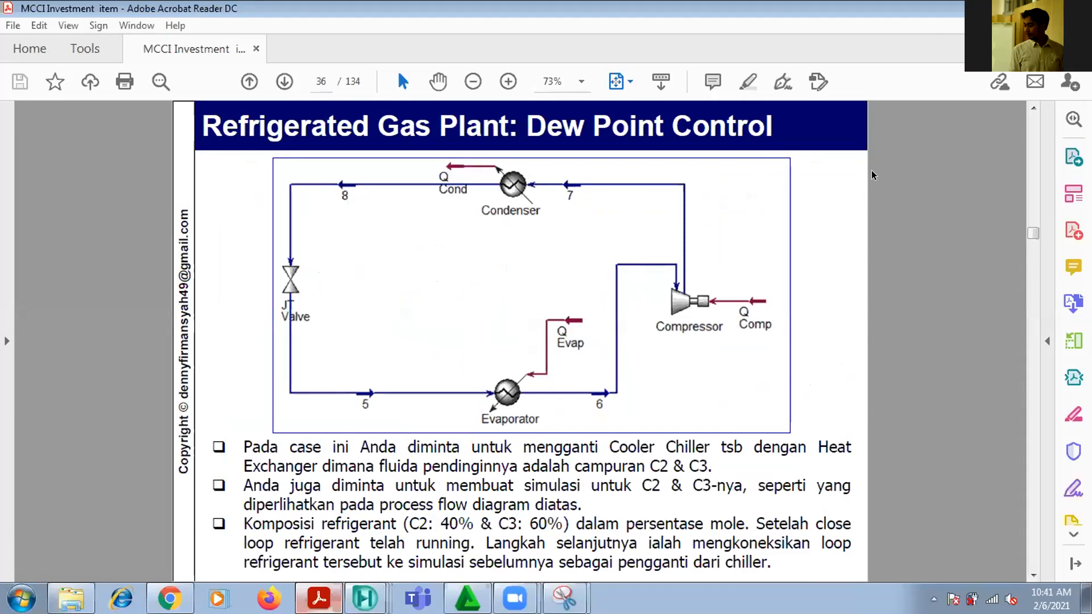
{"action": "scroll", "coordinate": [874, 176], "scroll_direction": "up", "scroll_amount": 2}
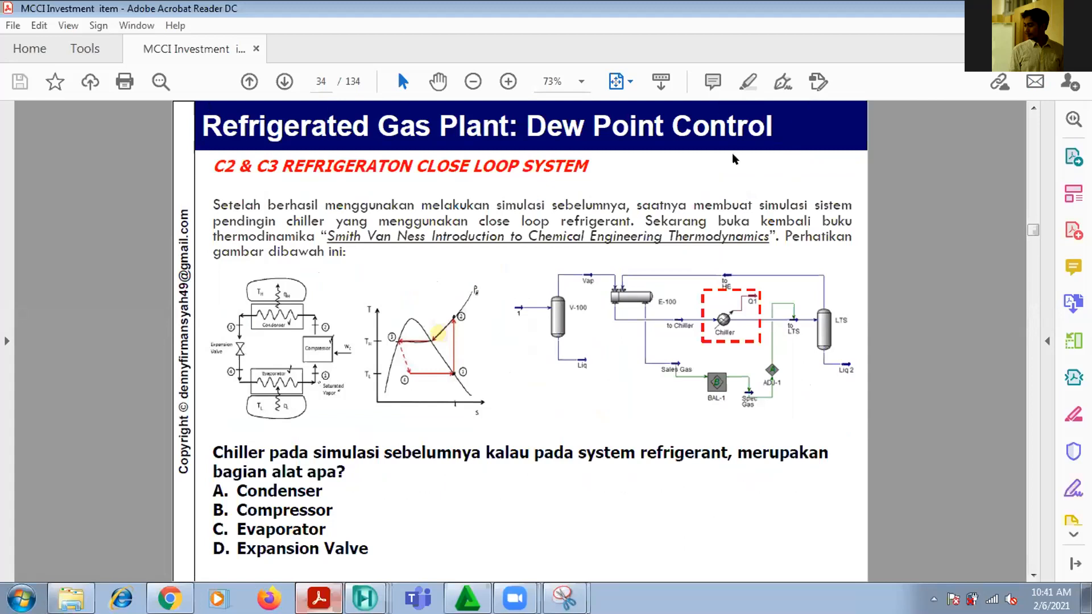
Return to Aspen HYSYS and save the case in the HASIL SIMULASI folder as DEW POINT CONTROL CASE REV 1
{"action": "mouse_move", "coordinate": [364, 599]}
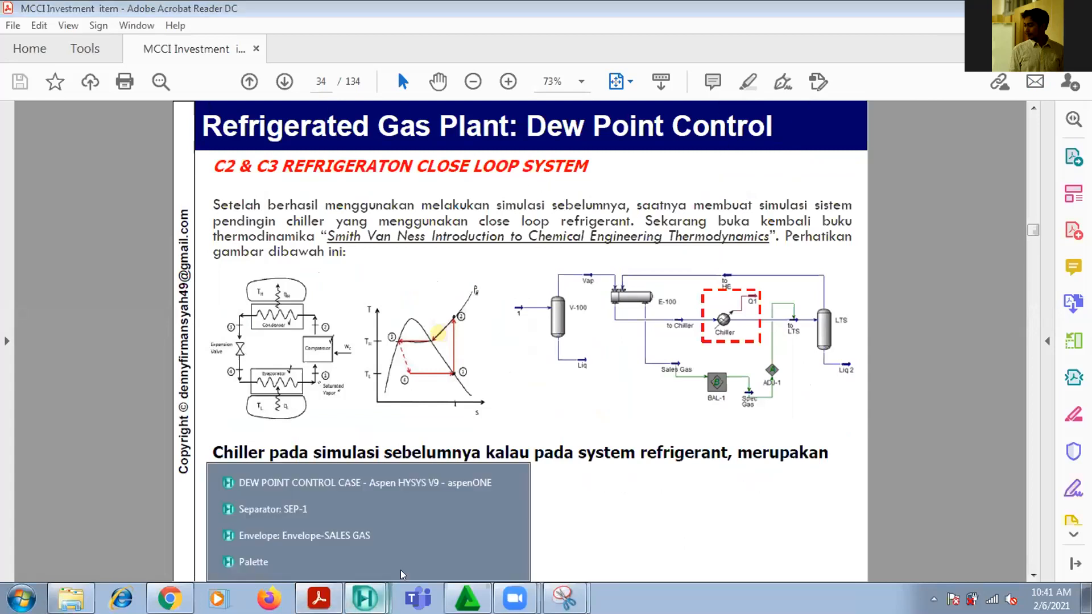
{"action": "left_click", "coordinate": [423, 486]}
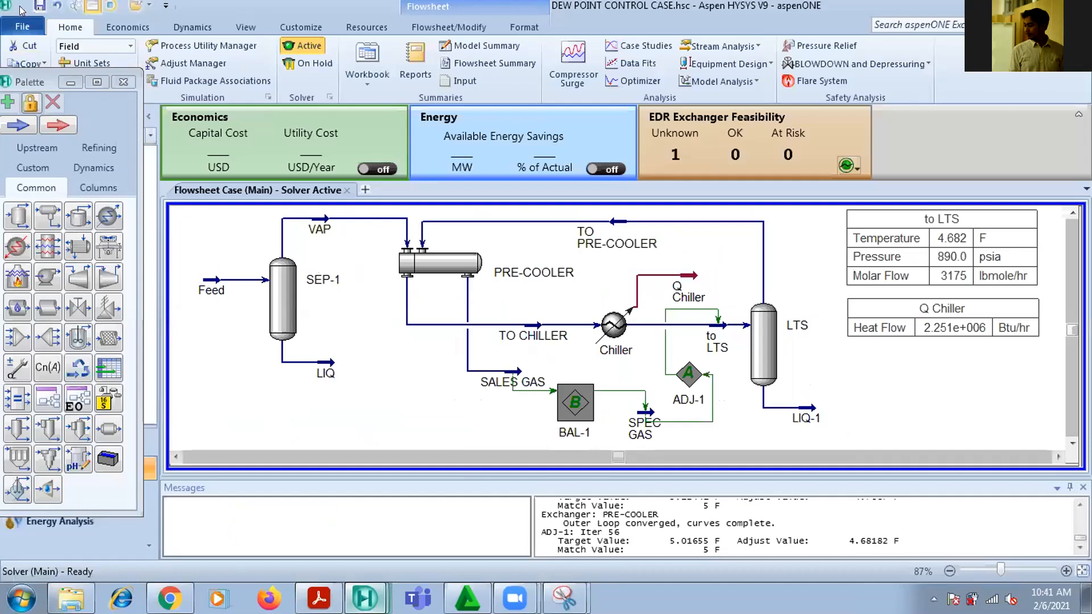
{"action": "left_click", "coordinate": [22, 26]}
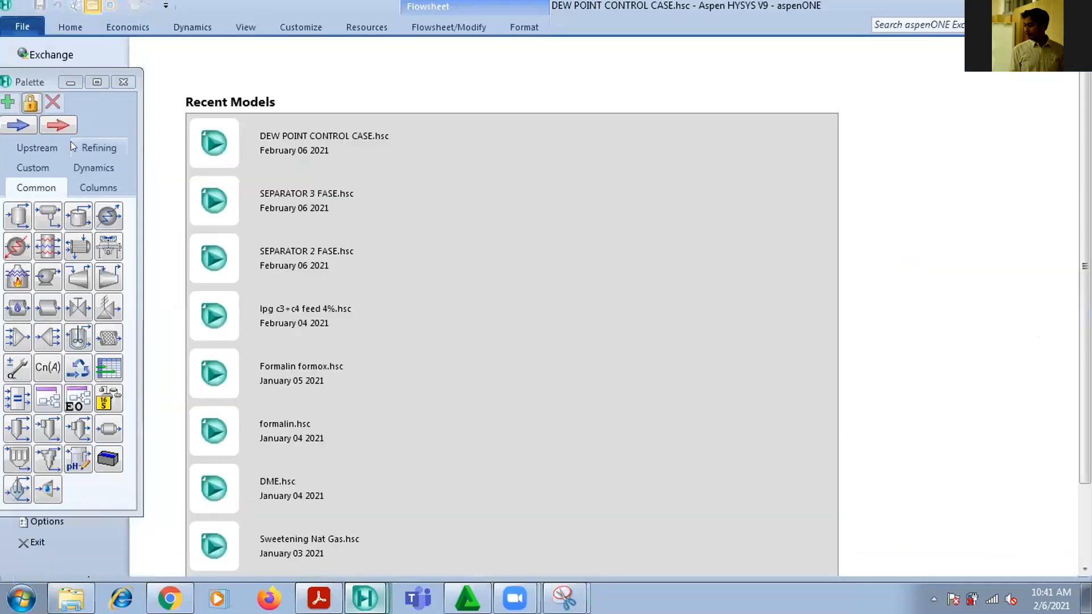
{"action": "left_click", "coordinate": [71, 82]}
{"action": "left_click", "coordinate": [66, 237]}
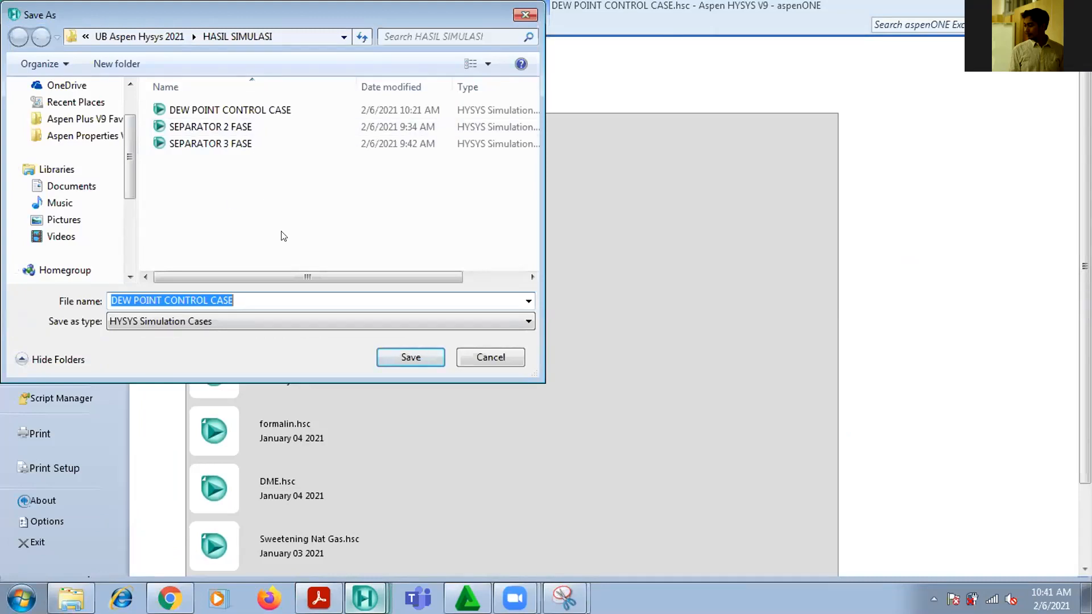
{"action": "left_click", "coordinate": [281, 297]}
{"action": "type", "text": "REV 1"}
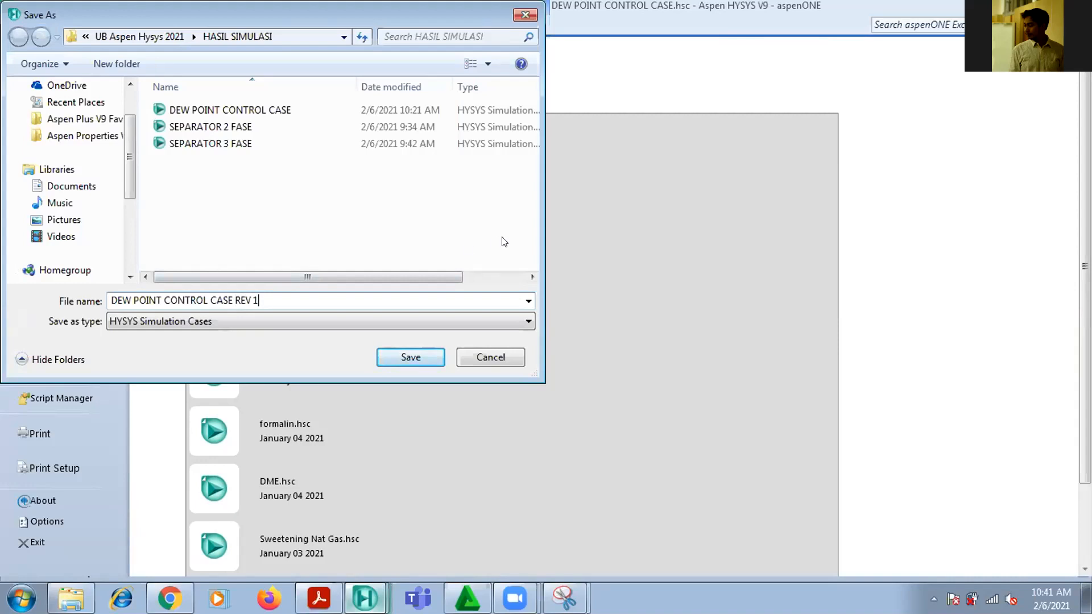
{"action": "left_click", "coordinate": [437, 356]}
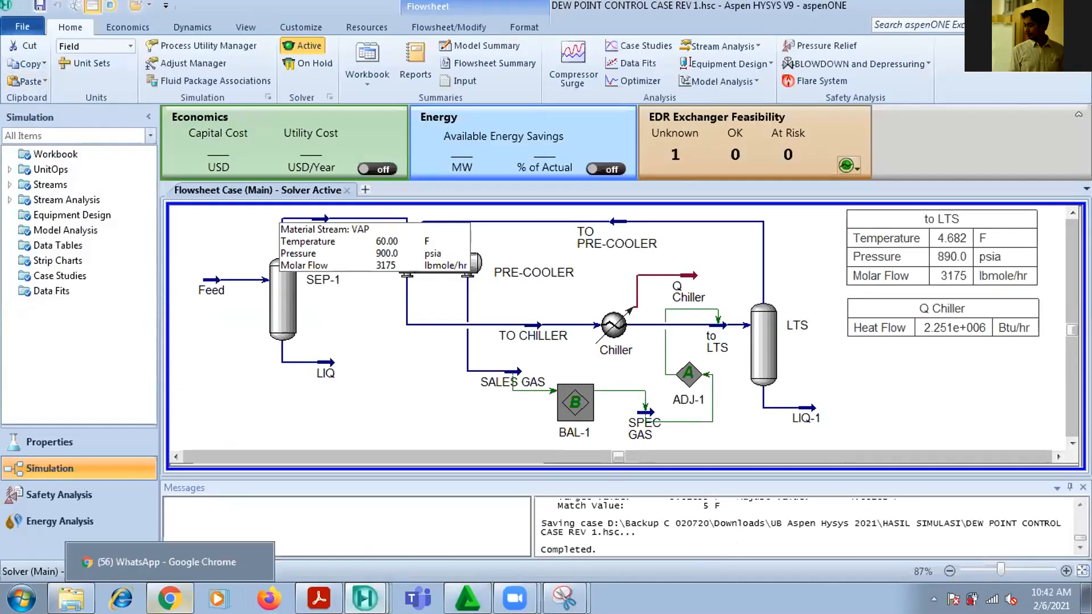
Switch to WhatsApp Web, send DEW POINT CONTROL CASE REV 1 as a document to the Peserta Process Simulator group, and dismiss the battery notice
{"action": "left_click", "coordinate": [169, 599]}
{"action": "scroll", "coordinate": [249, 353], "scroll_direction": "down", "scroll_amount": 3}
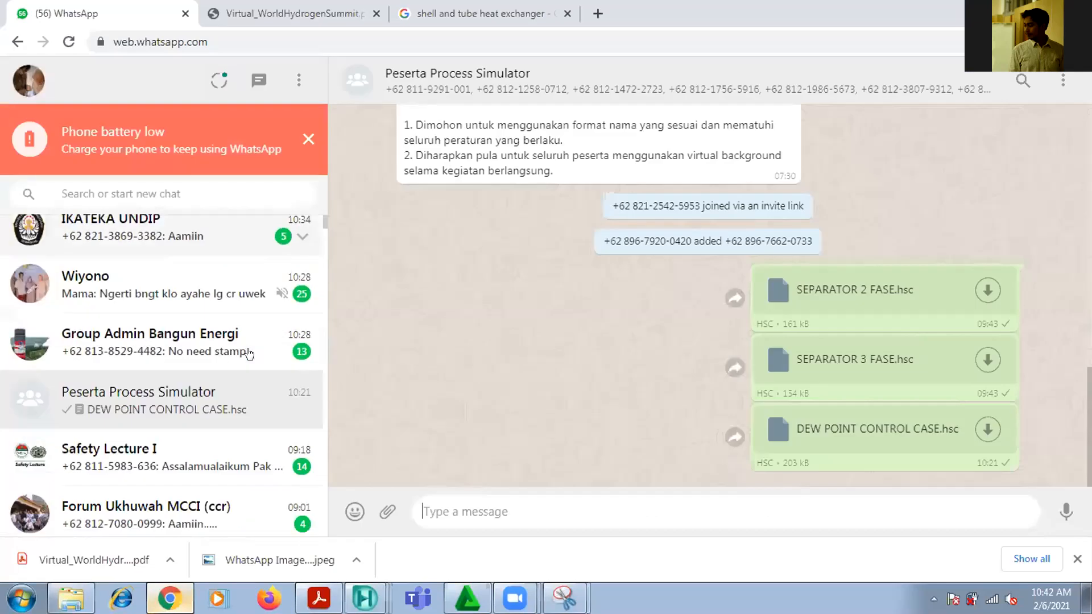
{"action": "left_click", "coordinate": [387, 511]}
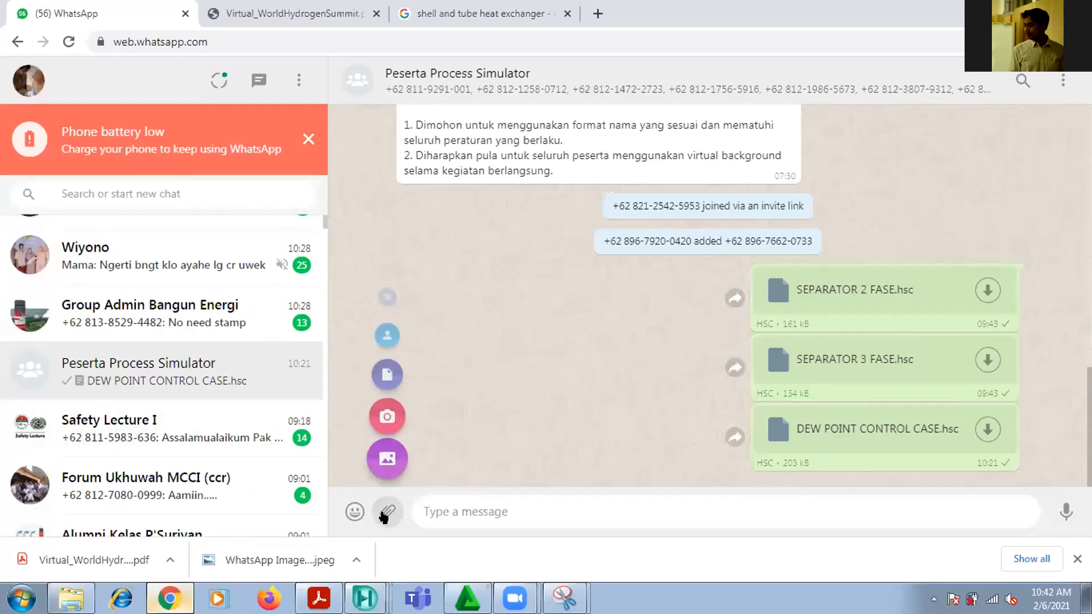
{"action": "left_click", "coordinate": [386, 361]}
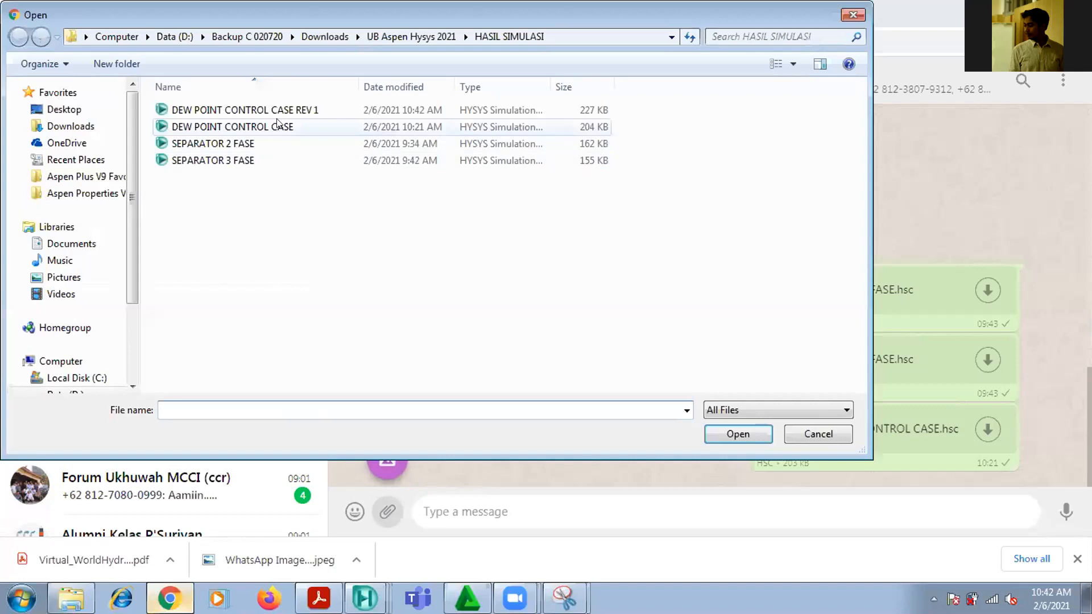
{"action": "left_click", "coordinate": [251, 109]}
{"action": "left_click", "coordinate": [738, 434]}
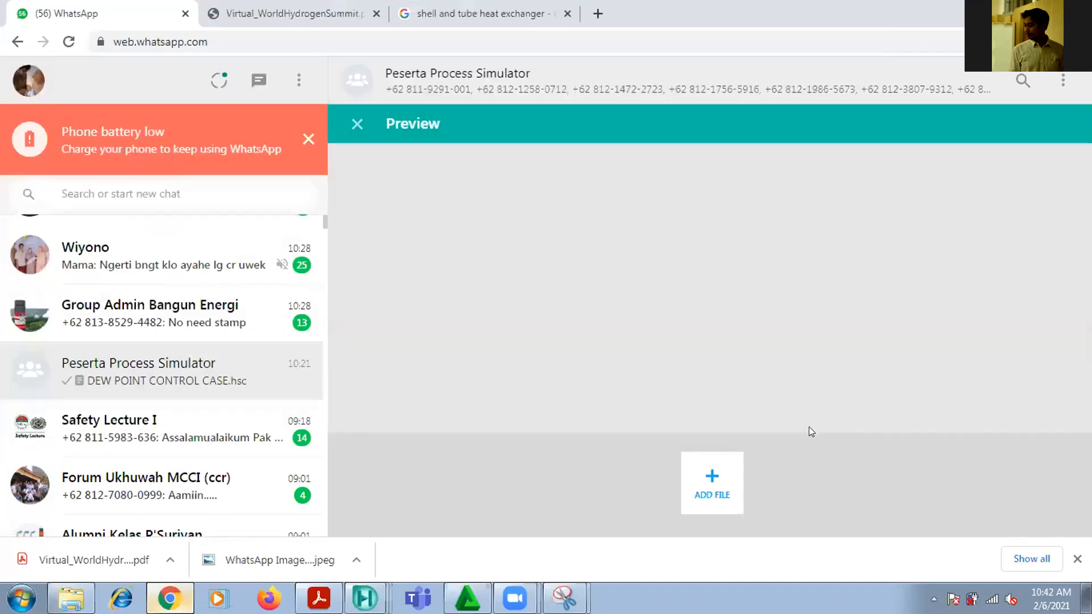
{"action": "left_click", "coordinate": [809, 427]}
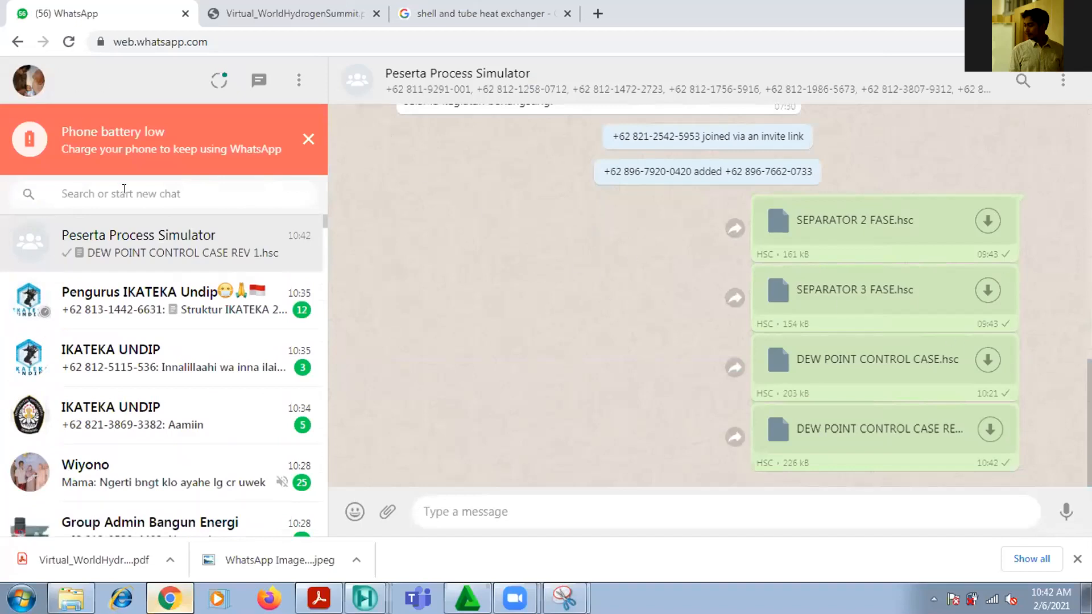
{"action": "left_click", "coordinate": [308, 138]}
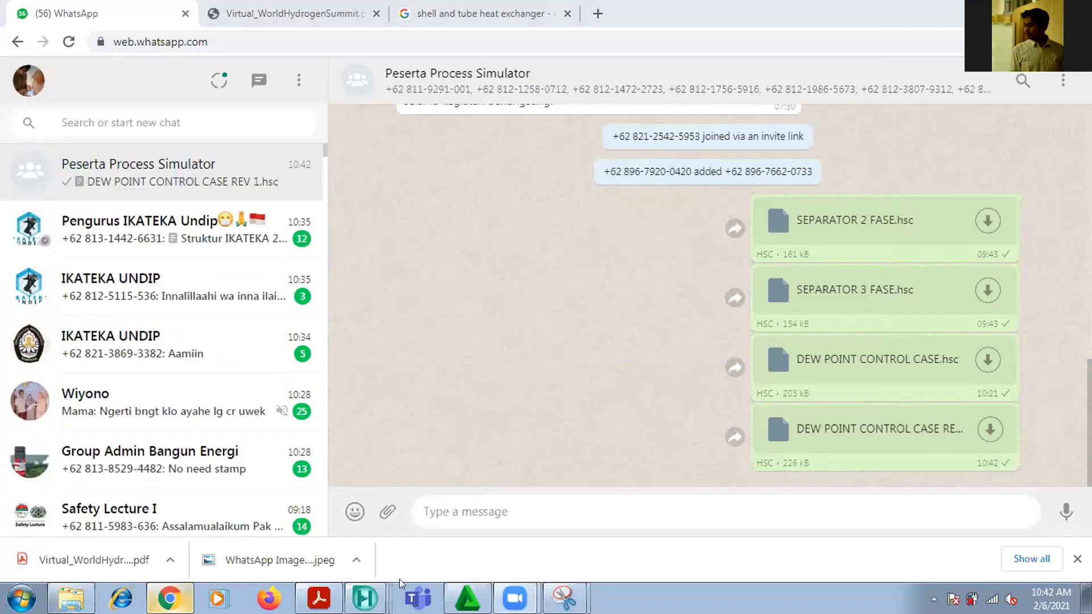
Switch to the PDF in Acrobat Reader and compare the Balance and Adjust flowsheet on page 33 with the refrigeration loop slide on page 34
{"action": "left_click", "coordinate": [364, 598]}
{"action": "left_click", "coordinate": [309, 482]}
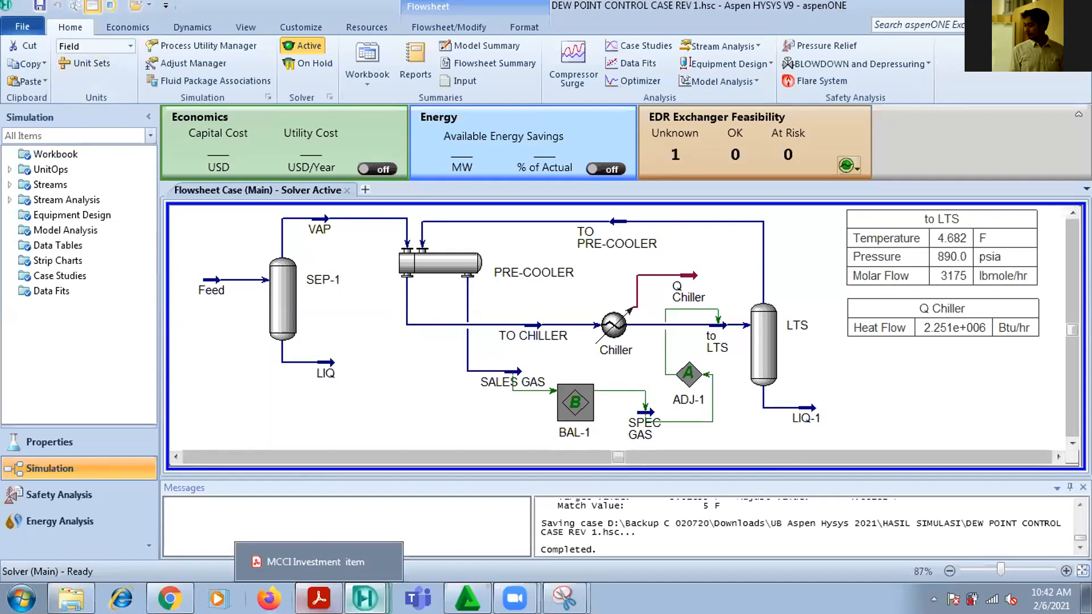
{"action": "left_click", "coordinate": [318, 599]}
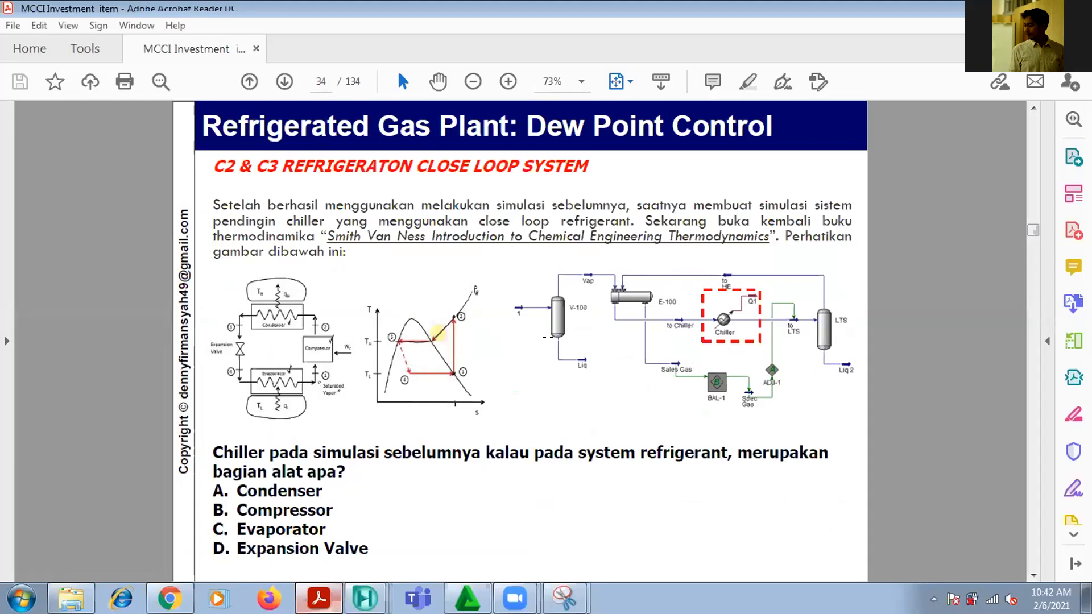
{"action": "scroll", "coordinate": [548, 338], "scroll_direction": "down", "scroll_amount": 1}
{"action": "scroll", "coordinate": [548, 338], "scroll_direction": "up", "scroll_amount": 2}
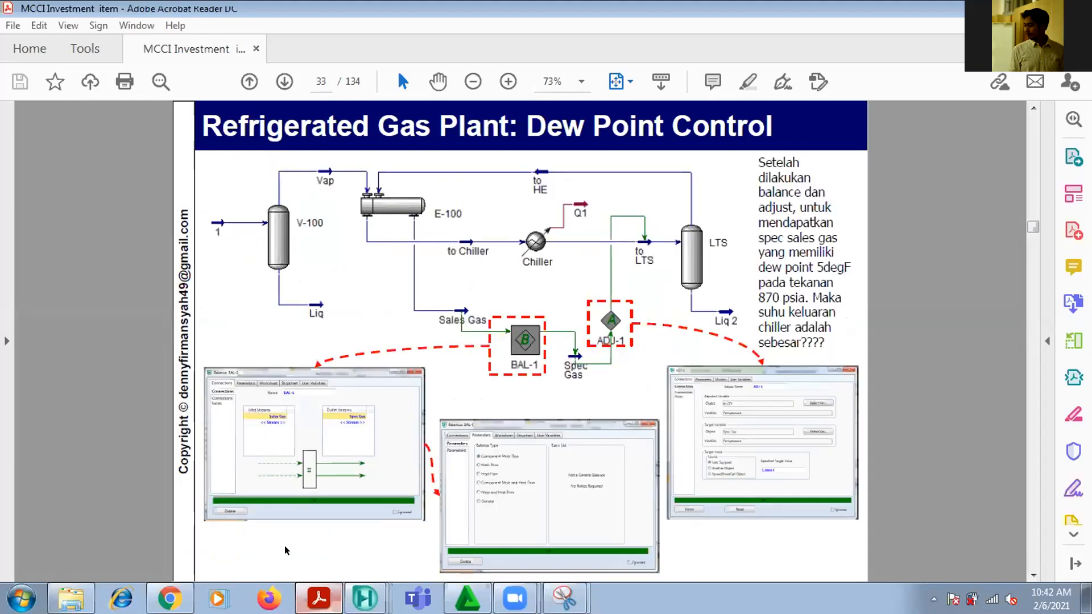
{"action": "mouse_move", "coordinate": [365, 600]}
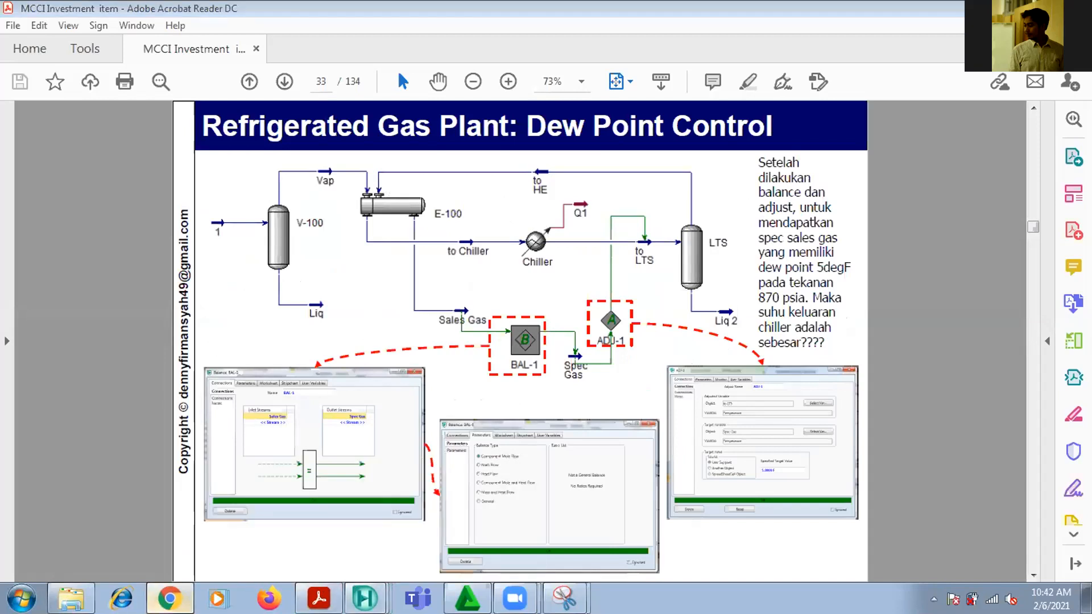
{"action": "left_click", "coordinate": [169, 598]}
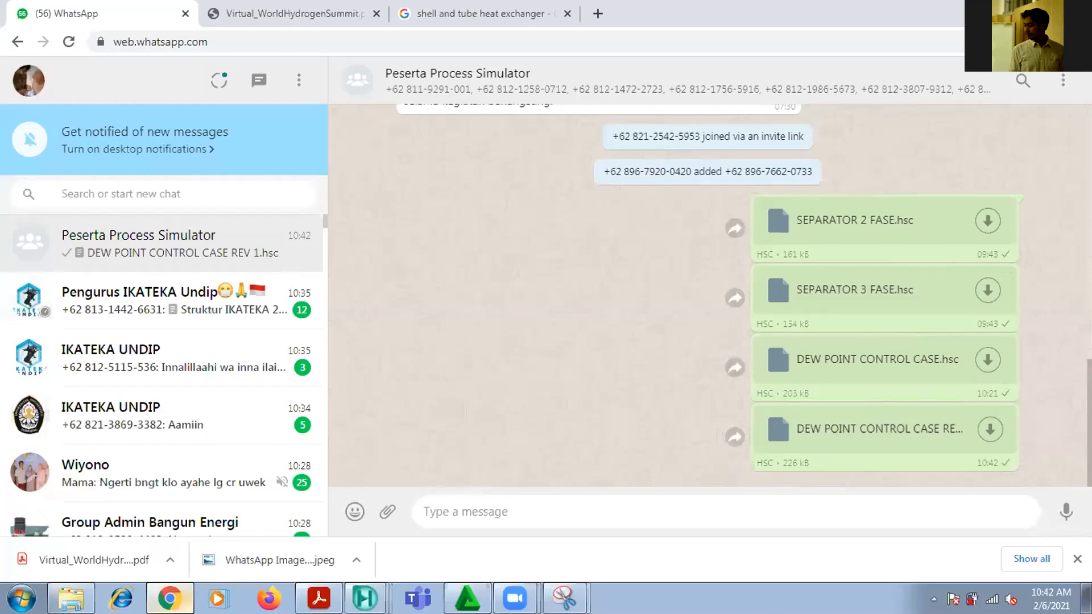
{"action": "key", "text": "alt+Tab"}
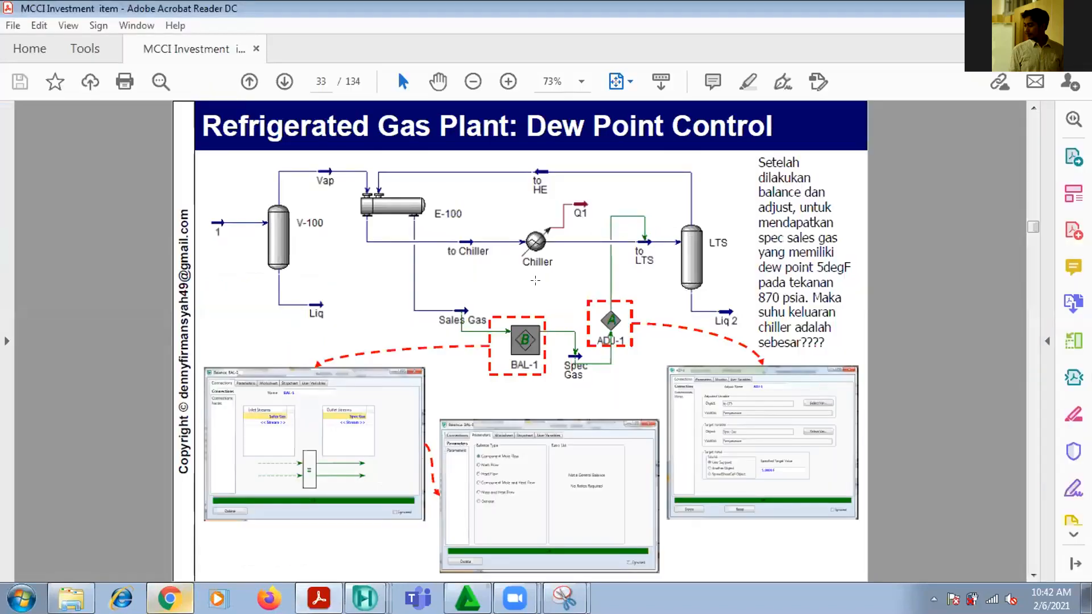
{"action": "scroll", "coordinate": [535, 280], "scroll_direction": "down", "scroll_amount": 1}
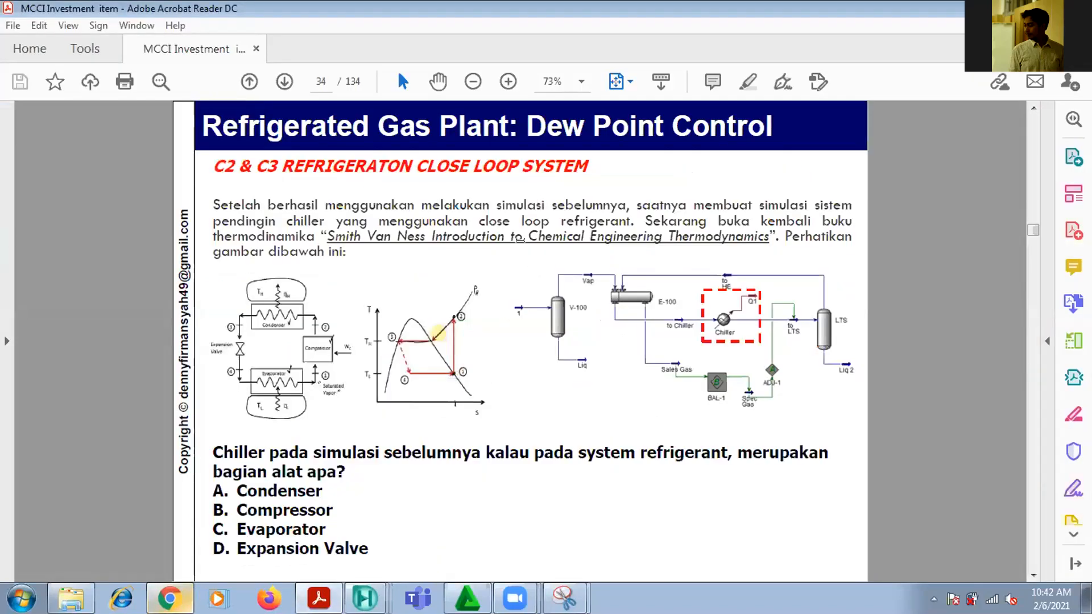
{"action": "scroll", "coordinate": [520, 239], "scroll_direction": "up", "scroll_amount": 2}
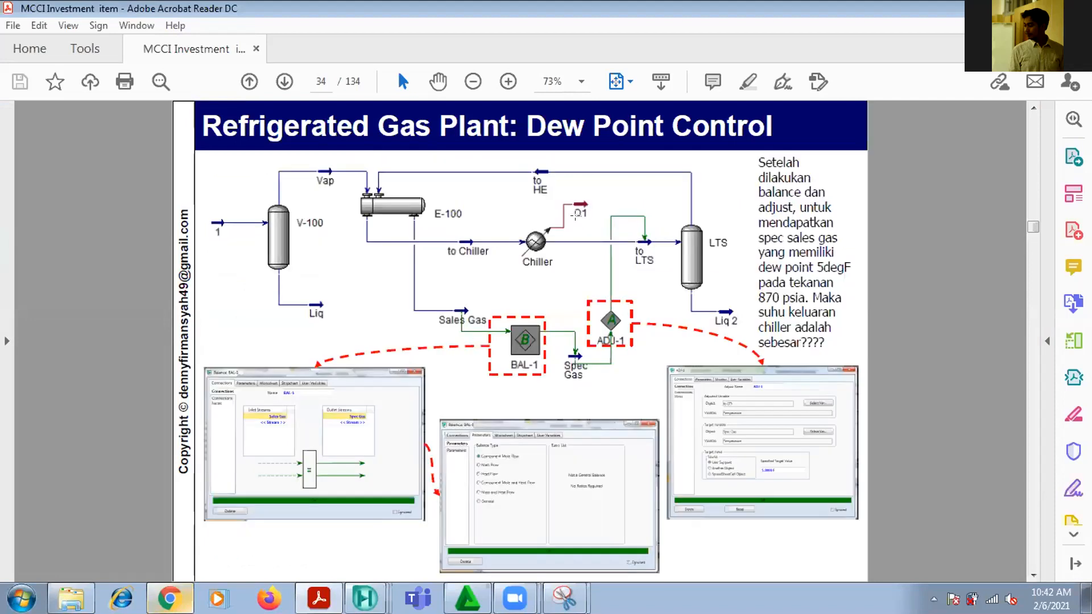
View the refrigeration loop slide on page 34, switch to Aspen HYSYS, and examine the to LTS stream's conditions, especially its temperature
{"action": "scroll", "coordinate": [575, 215], "scroll_direction": "down", "scroll_amount": 1}
{"action": "scroll", "coordinate": [576, 215], "scroll_direction": "down", "scroll_amount": 1}
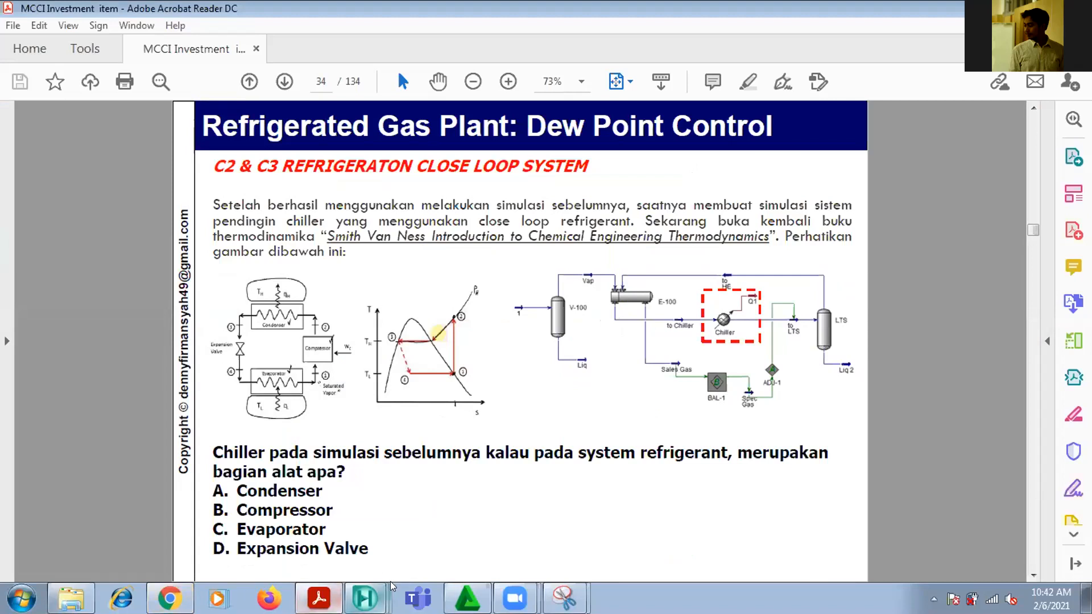
{"action": "mouse_move", "coordinate": [365, 599]}
{"action": "left_click", "coordinate": [379, 490]}
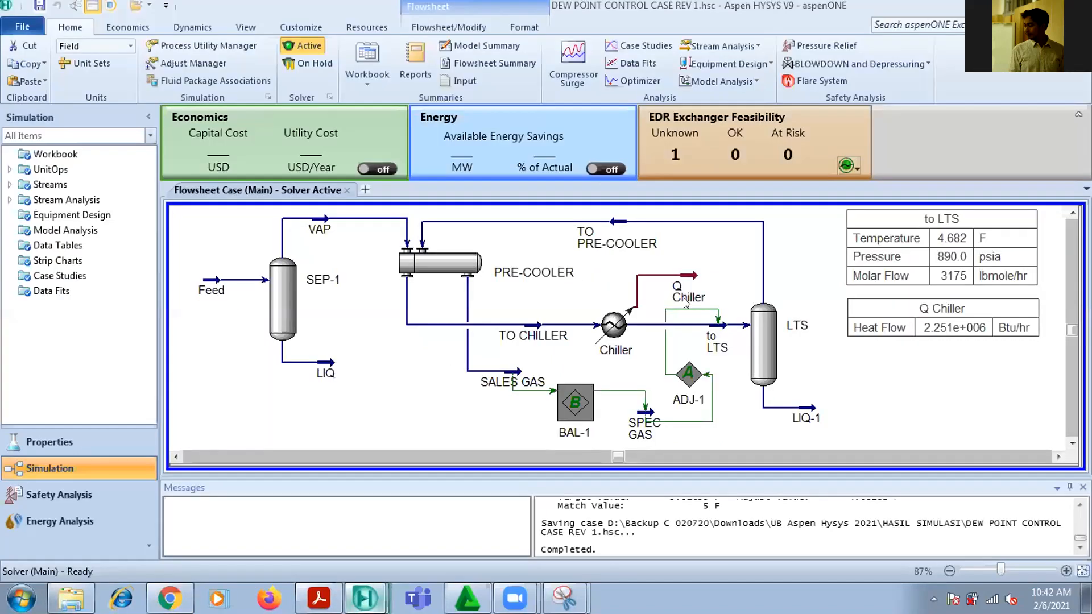
{"action": "double_click", "coordinate": [710, 324]}
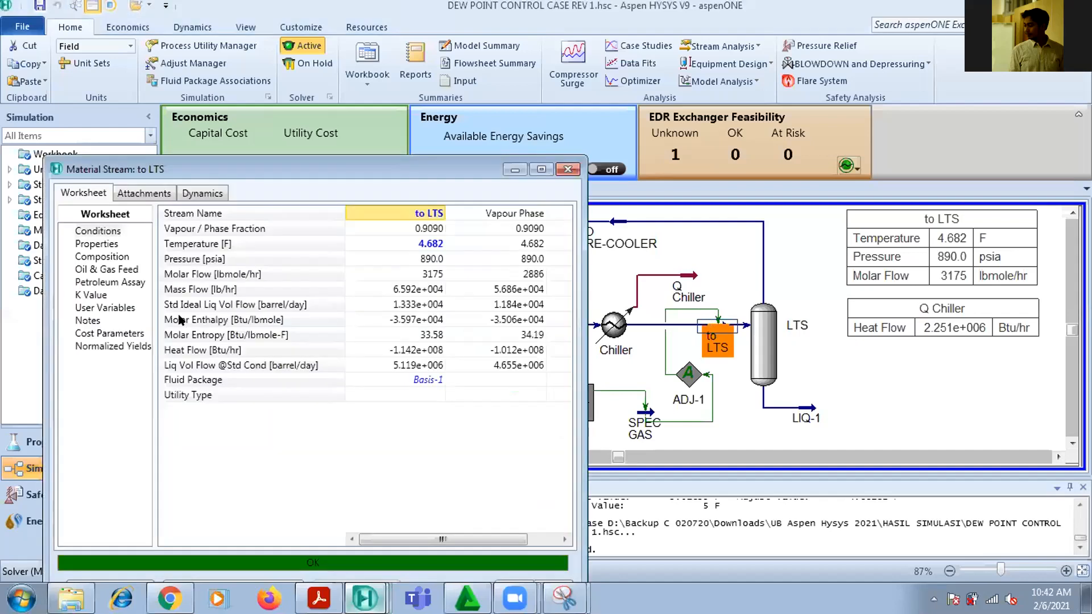
{"action": "mouse_move", "coordinate": [437, 249]}
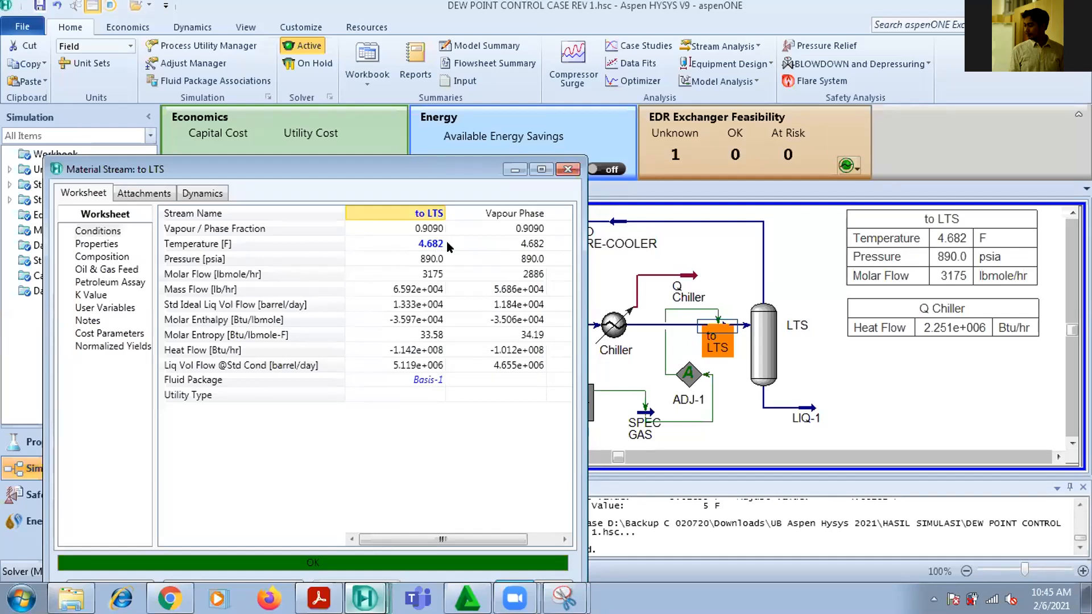
{"action": "left_click", "coordinate": [567, 170]}
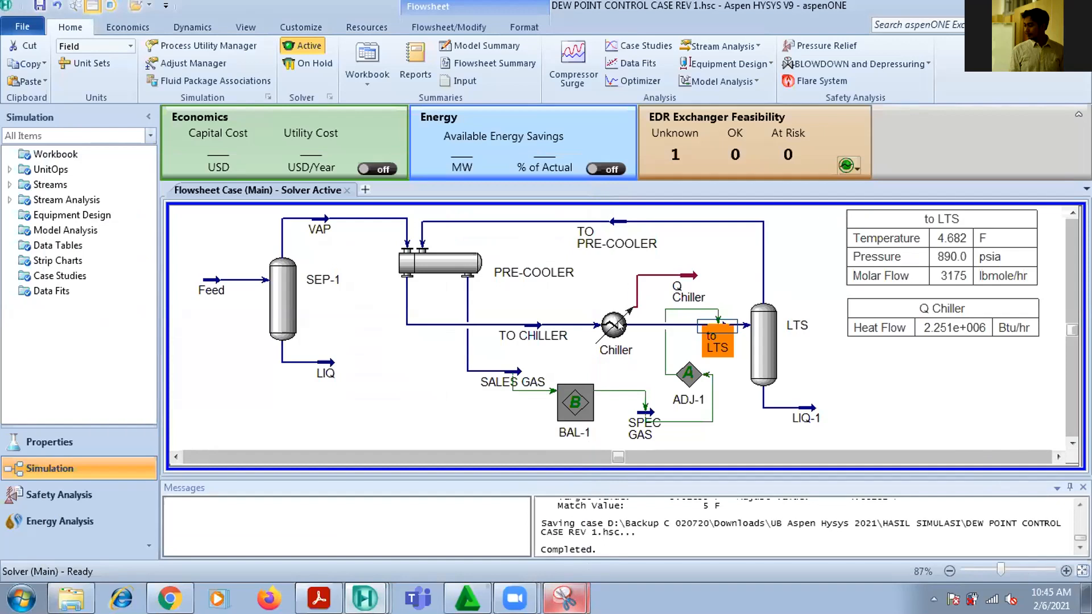
Revisit the page 34 slide in Acrobat Reader, return to Aspen HYSYS, and recheck the to LTS stream's worksheet
{"action": "left_click", "coordinate": [318, 598]}
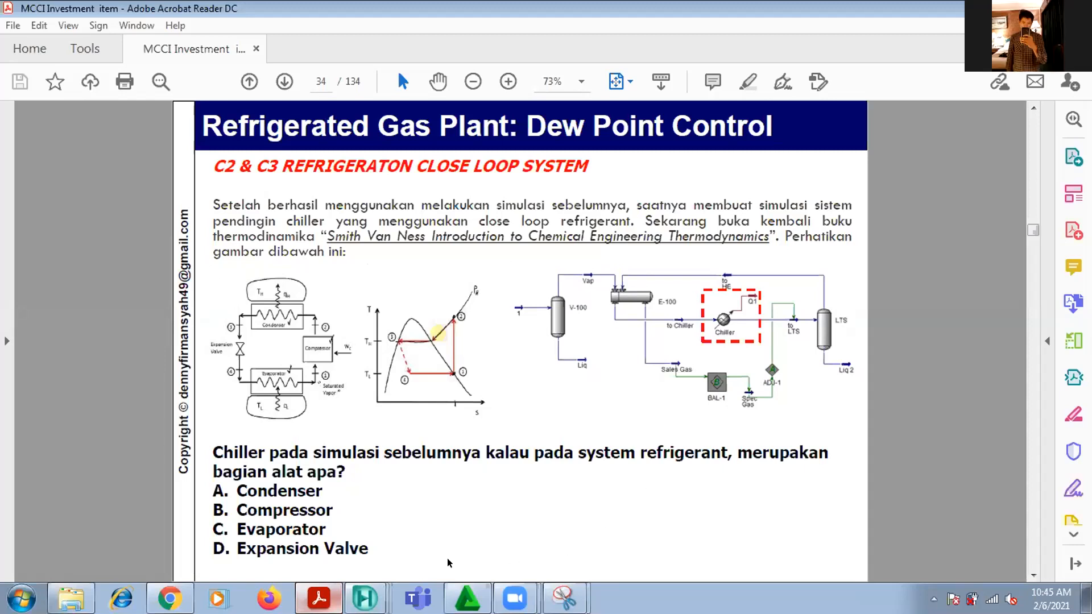
{"action": "mouse_move", "coordinate": [366, 598]}
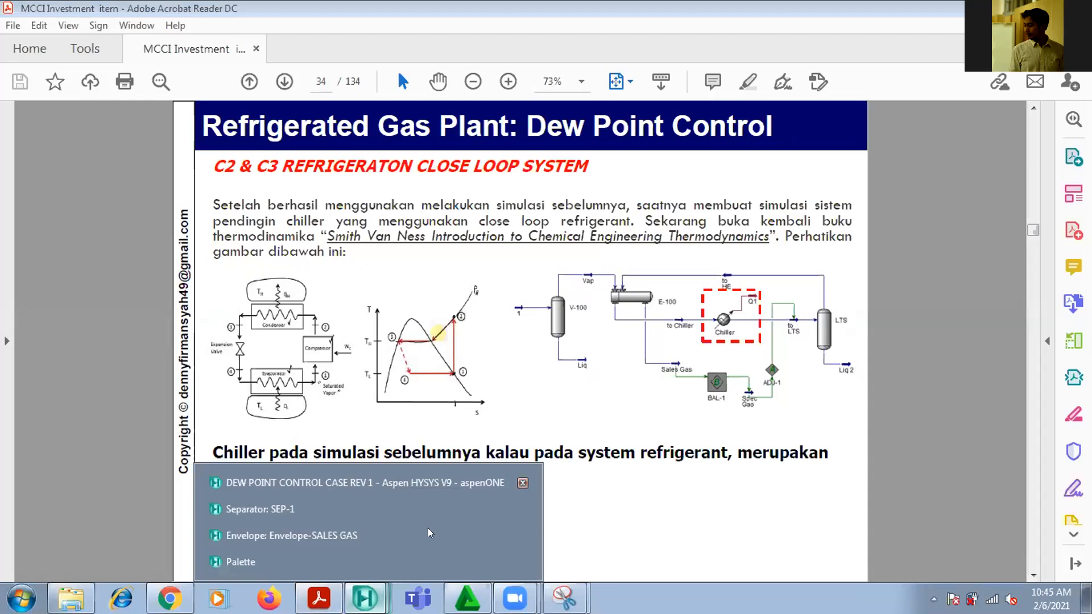
{"action": "left_click", "coordinate": [398, 481]}
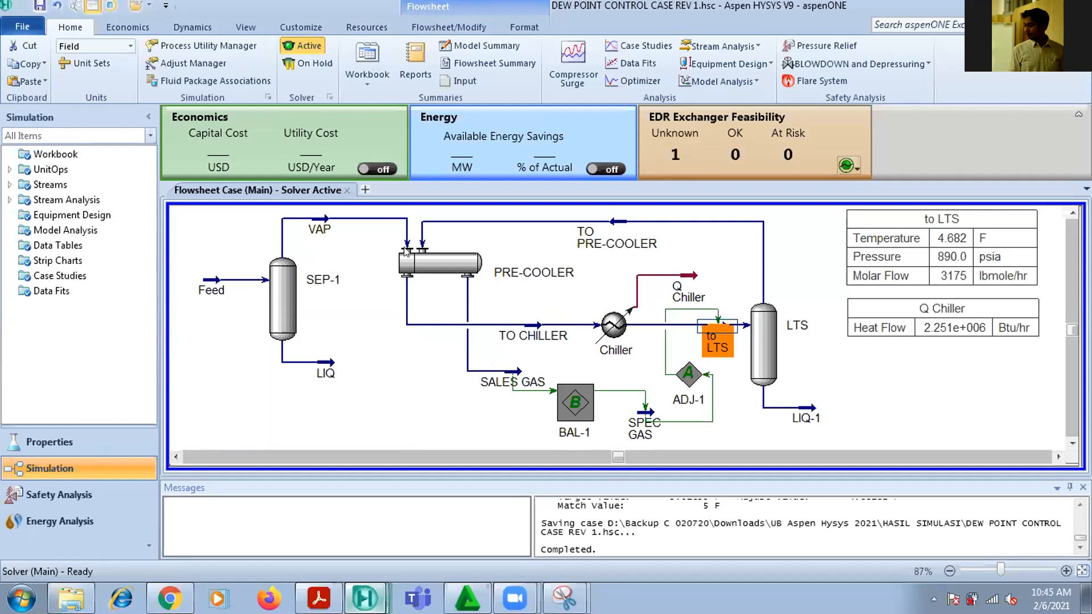
{"action": "mouse_move", "coordinate": [391, 252]}
{"action": "left_click", "coordinate": [710, 302]}
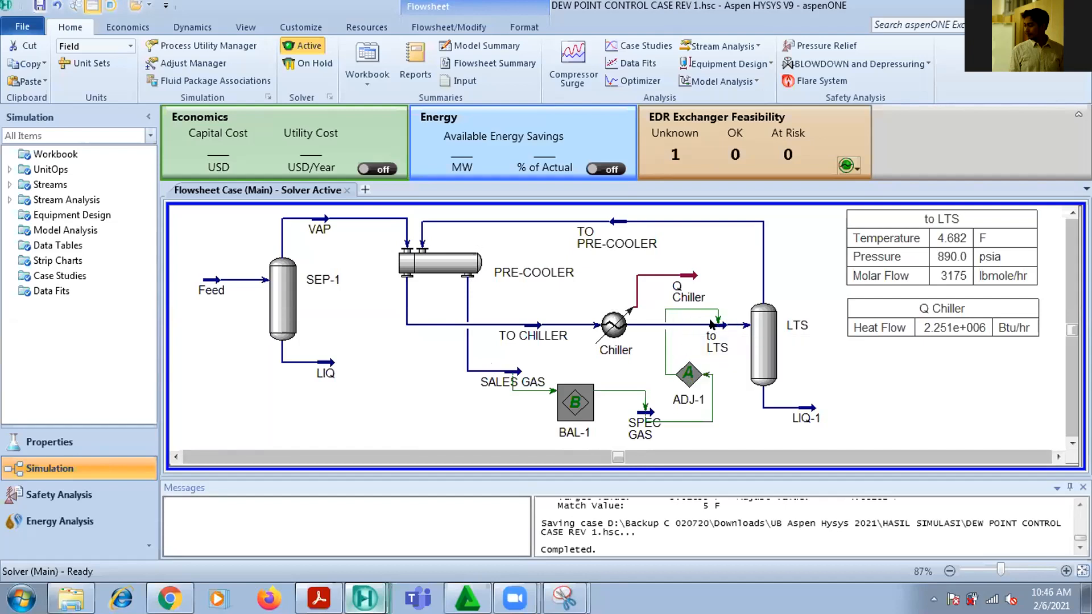
{"action": "double_click", "coordinate": [712, 324]}
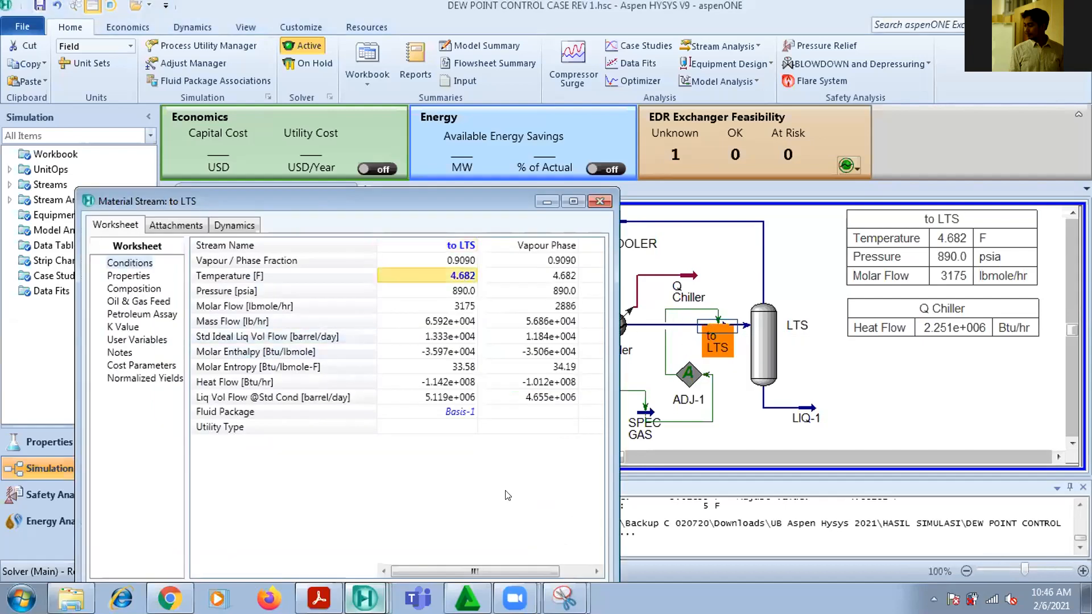
{"action": "left_click", "coordinate": [595, 202]}
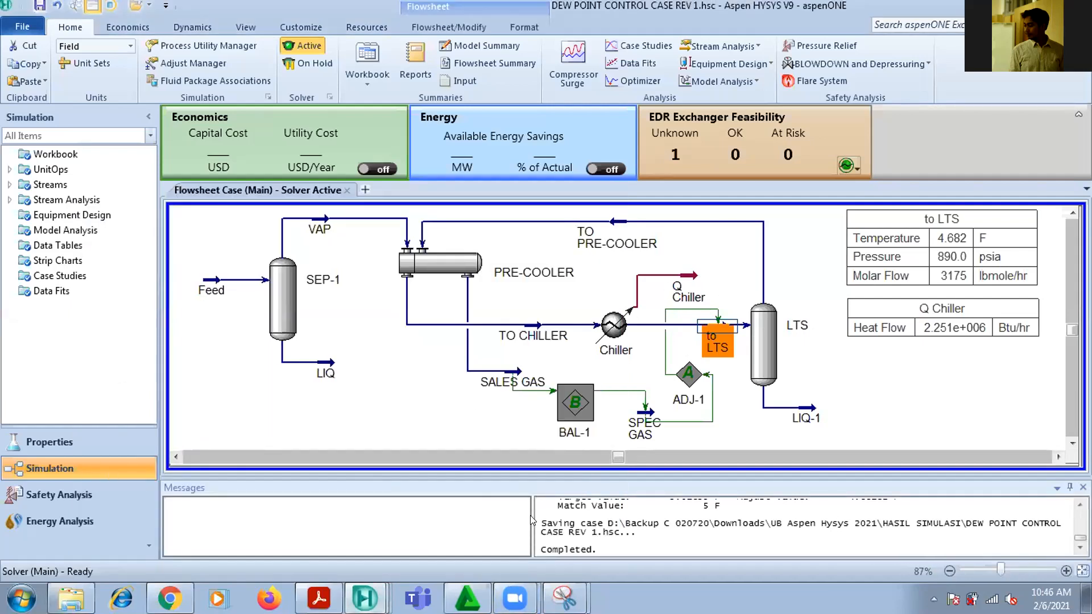
Move the Q Chiller energy stream slightly higher on the flowsheet and reposition its heat flow table just below the to LTS table
{"action": "left_click", "coordinate": [693, 279]}
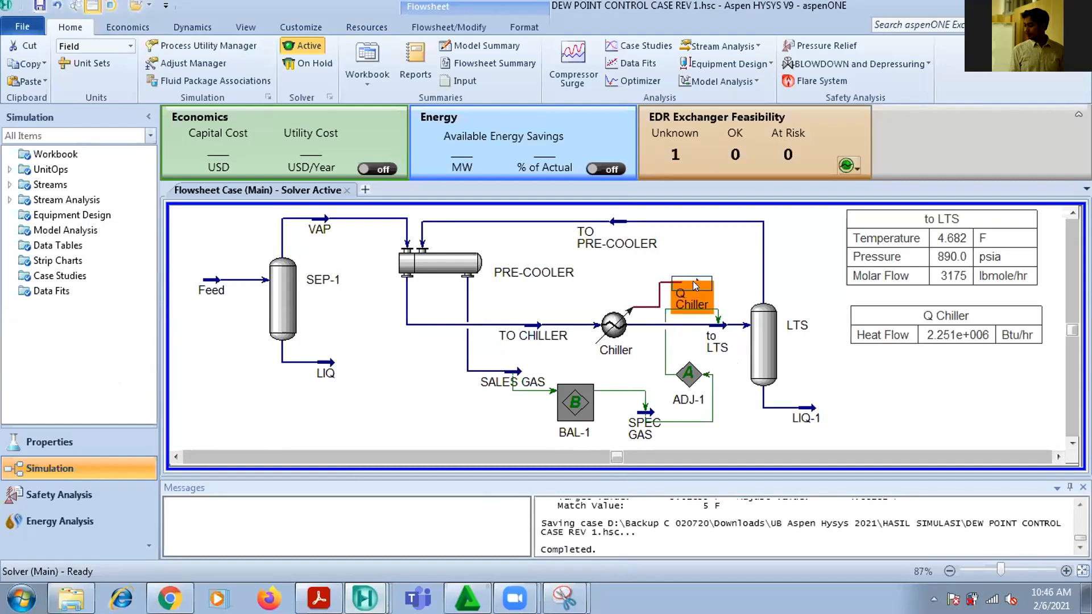
{"action": "left_click_drag", "start_coordinate": [693, 281], "coordinate": [693, 267]}
{"action": "left_click", "coordinate": [878, 313]}
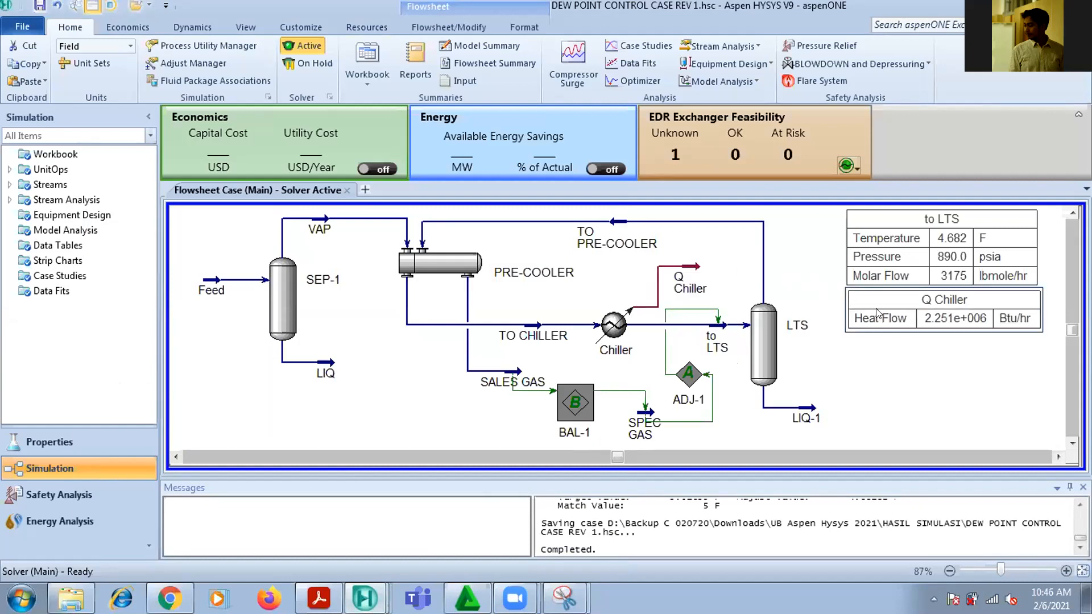
{"action": "left_click_drag", "start_coordinate": [876, 313], "coordinate": [873, 330]}
{"action": "left_click", "coordinate": [873, 380]}
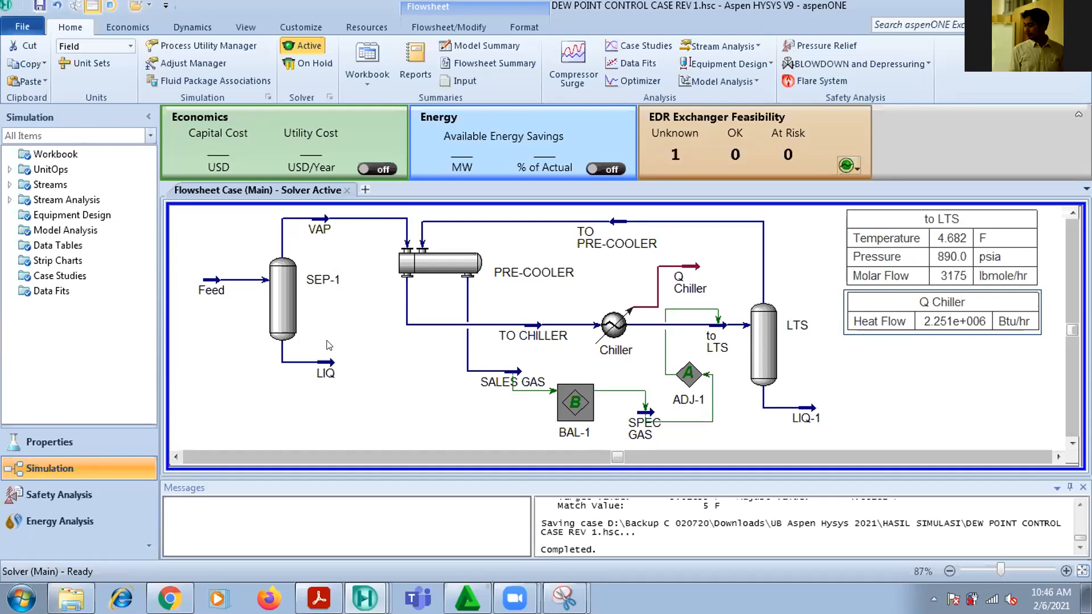
Raise the ADJ-1 connection line to the to LTS stream slightly and align the VAP and TO PRE-COOLER streams at the same height
{"action": "mouse_move", "coordinate": [411, 320]}
{"action": "left_click_drag", "start_coordinate": [683, 305], "coordinate": [685, 301]}
{"action": "left_click", "coordinate": [685, 370]}
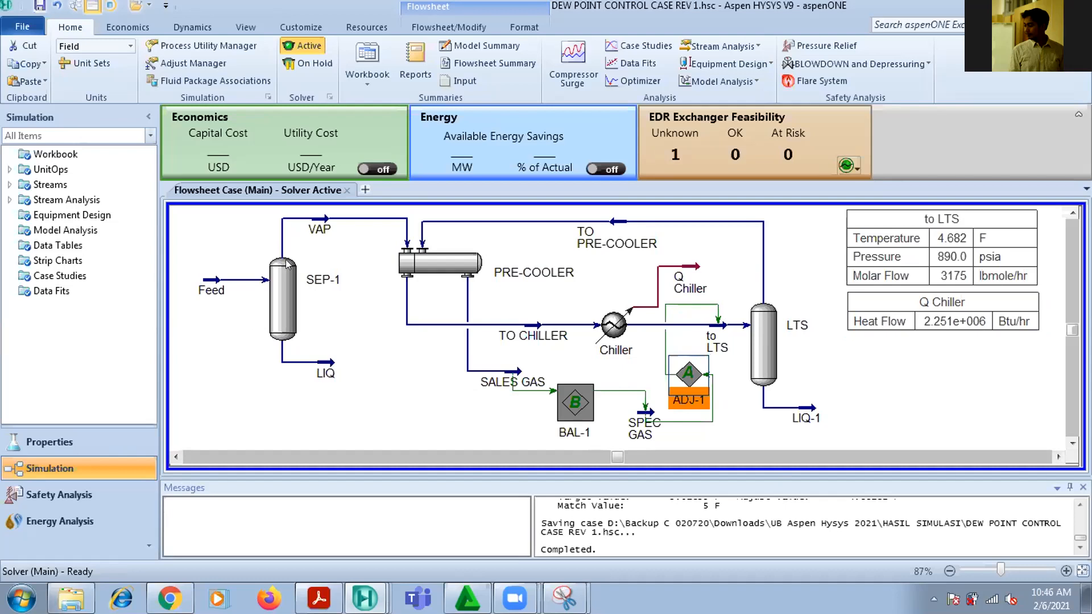
{"action": "left_click", "coordinate": [328, 227]}
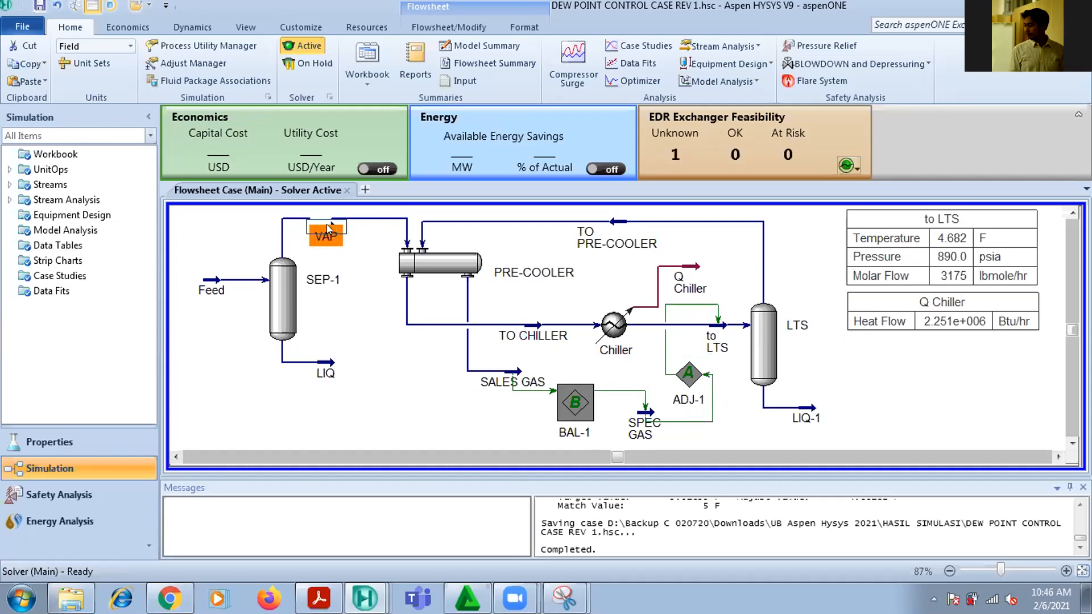
{"action": "left_click", "coordinate": [621, 221]}
{"action": "mouse_move", "coordinate": [621, 220]}
{"action": "left_mouse_down"}
{"action": "mouse_move", "coordinate": [617, 232]}
{"action": "mouse_move", "coordinate": [623, 219]}
{"action": "left_mouse_up"}
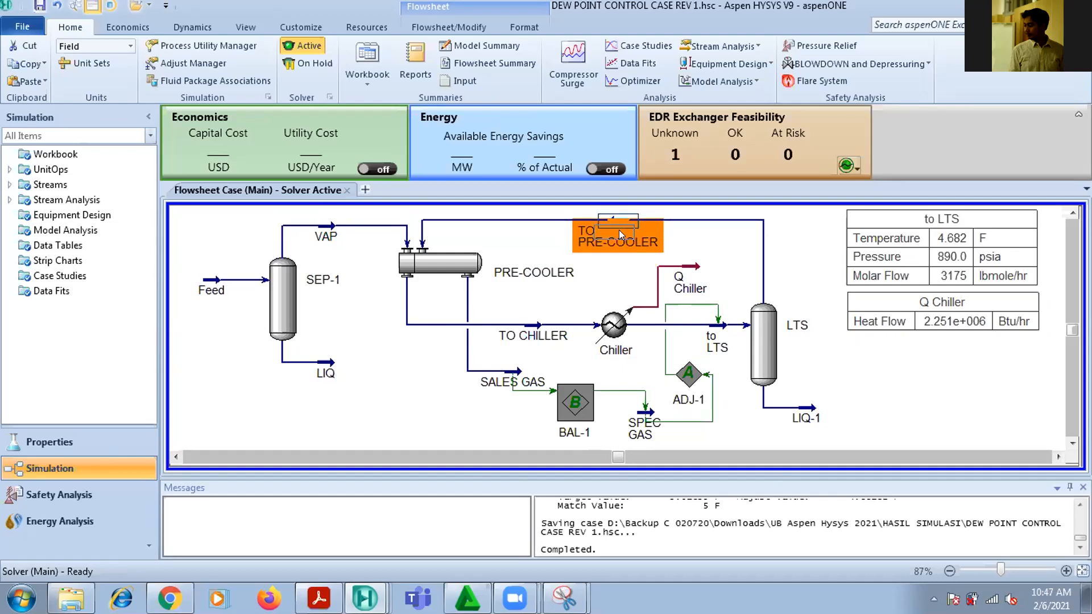
{"action": "left_click_drag", "start_coordinate": [620, 223], "coordinate": [620, 223]}
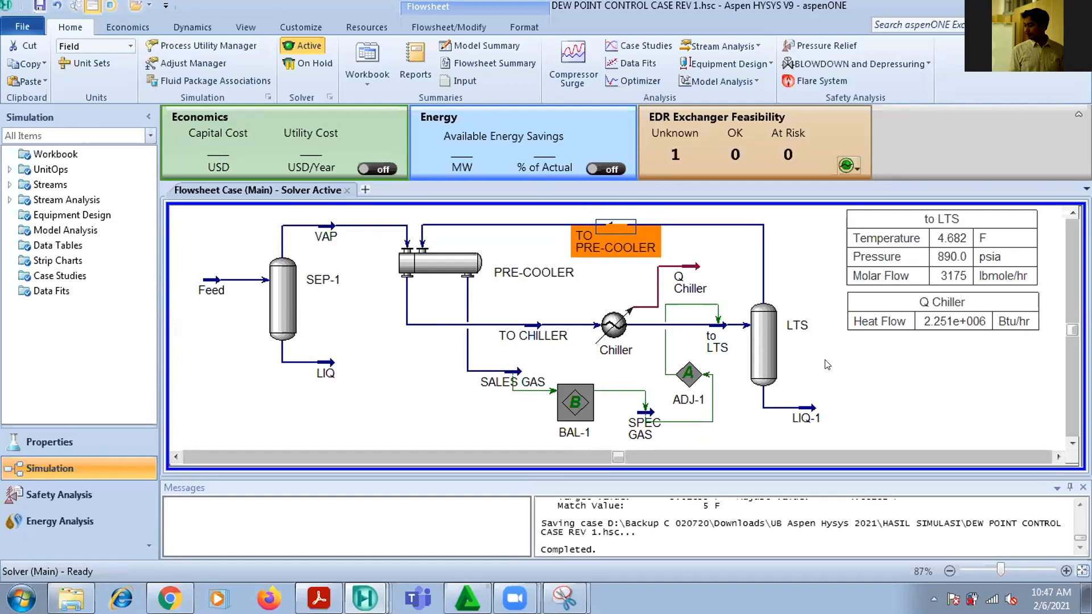
Switch to the training PDF in Acrobat Reader to view the C2 and C3 closed-loop refrigeration slide on page 34
{"action": "mouse_move", "coordinate": [319, 598]}
{"action": "left_click", "coordinate": [316, 562]}
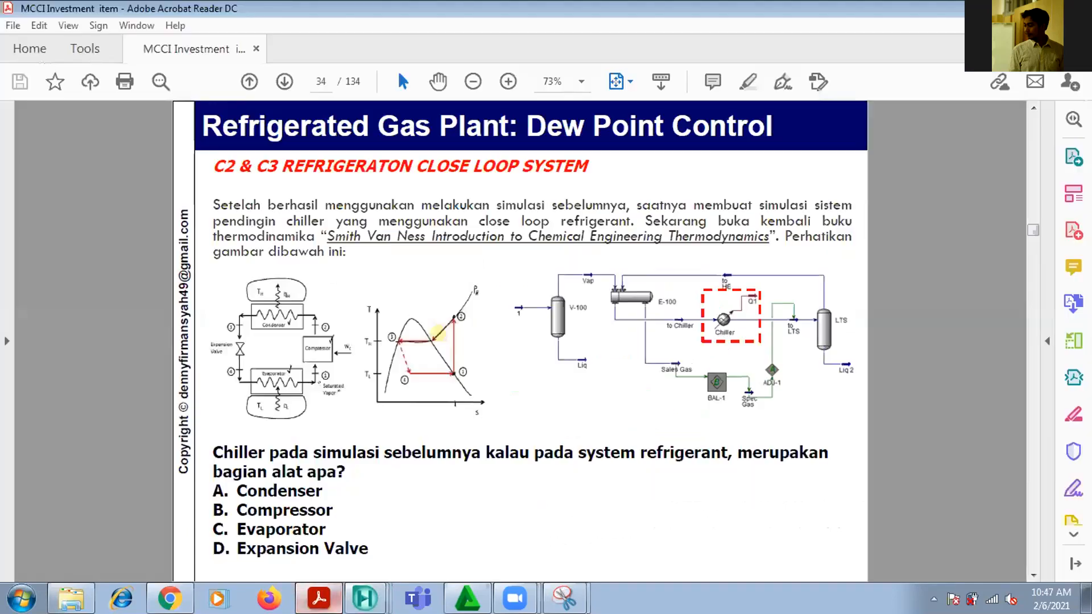
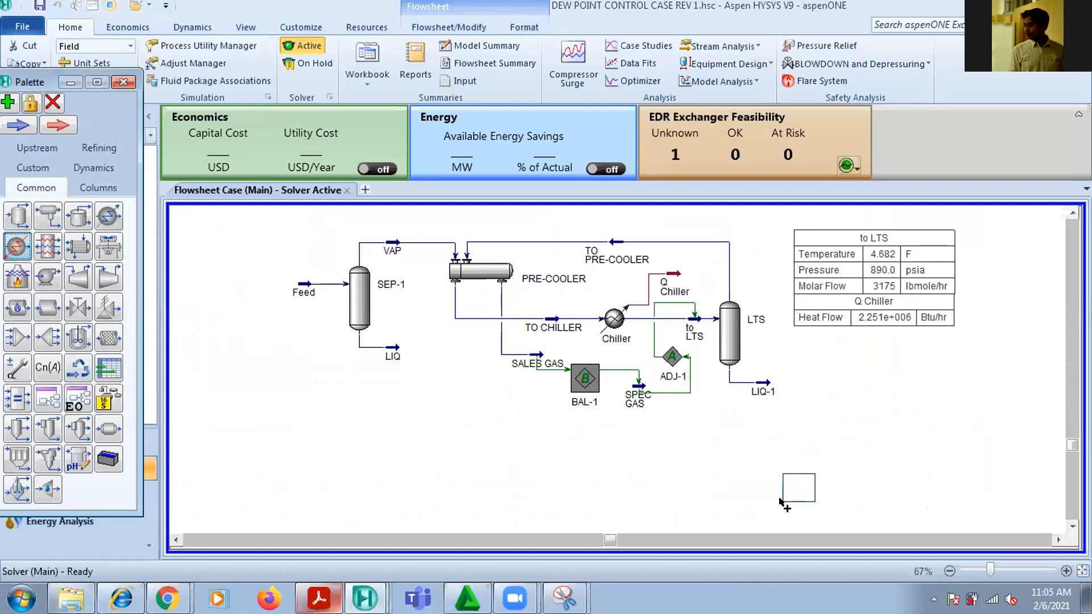
Place a heater in the empty area below the LTS separator and name it Evaporator
{"action": "double_click", "coordinate": [801, 495]}
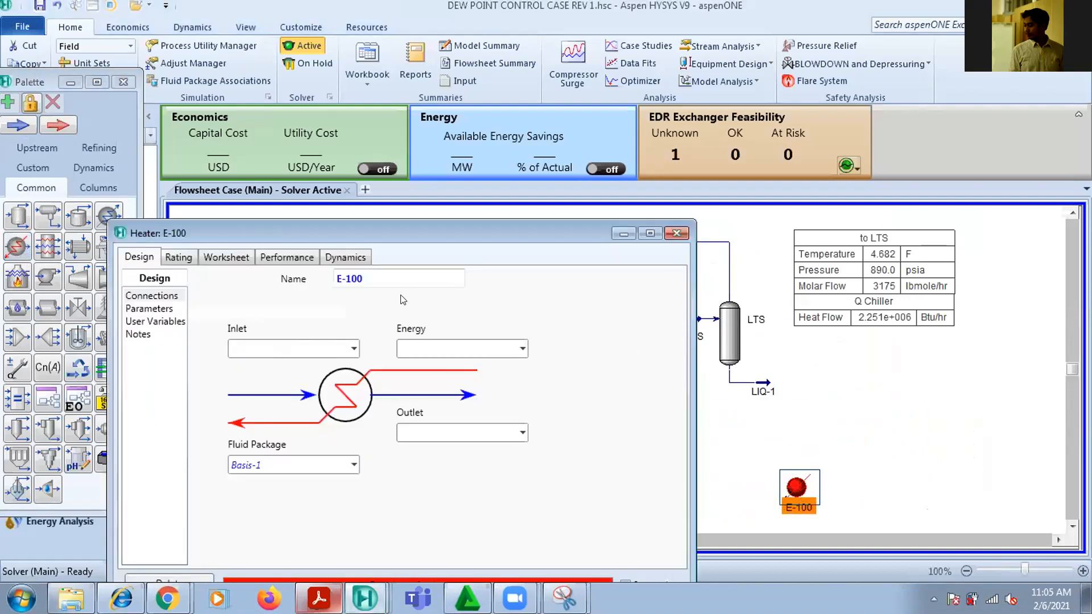
{"action": "left_click", "coordinate": [401, 280]}
{"action": "type", "text": "e"}
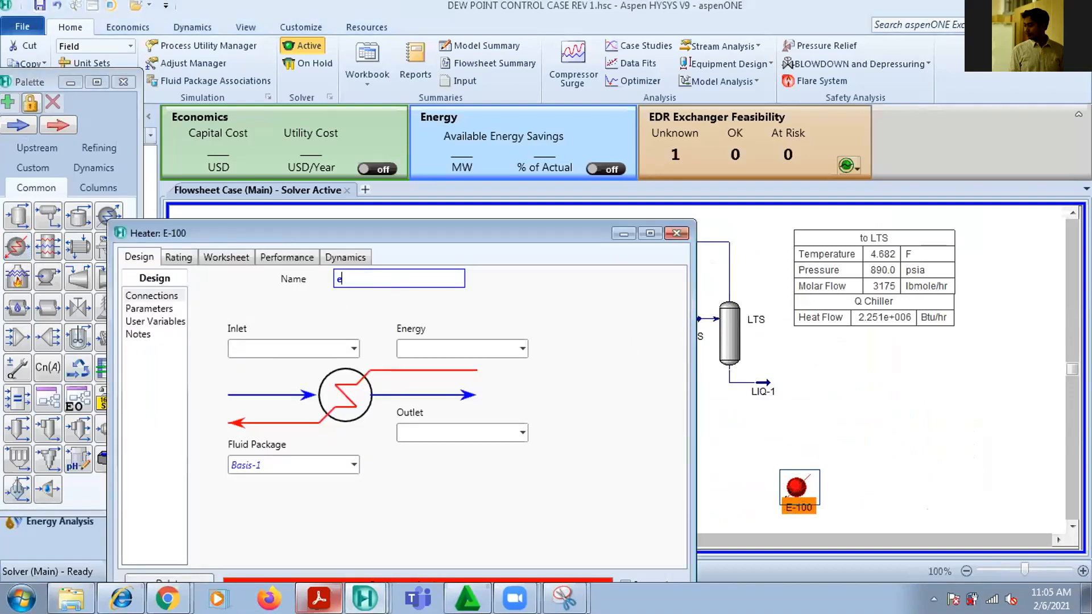
{"action": "type", "text": "v"}
{"action": "key", "text": "BackSpace"}
{"action": "key", "text": "BackSpace"}
{"action": "type", "text": "Evaporator"}
{"action": "key", "text": "Return"}
{"action": "left_click", "coordinate": [678, 237]}
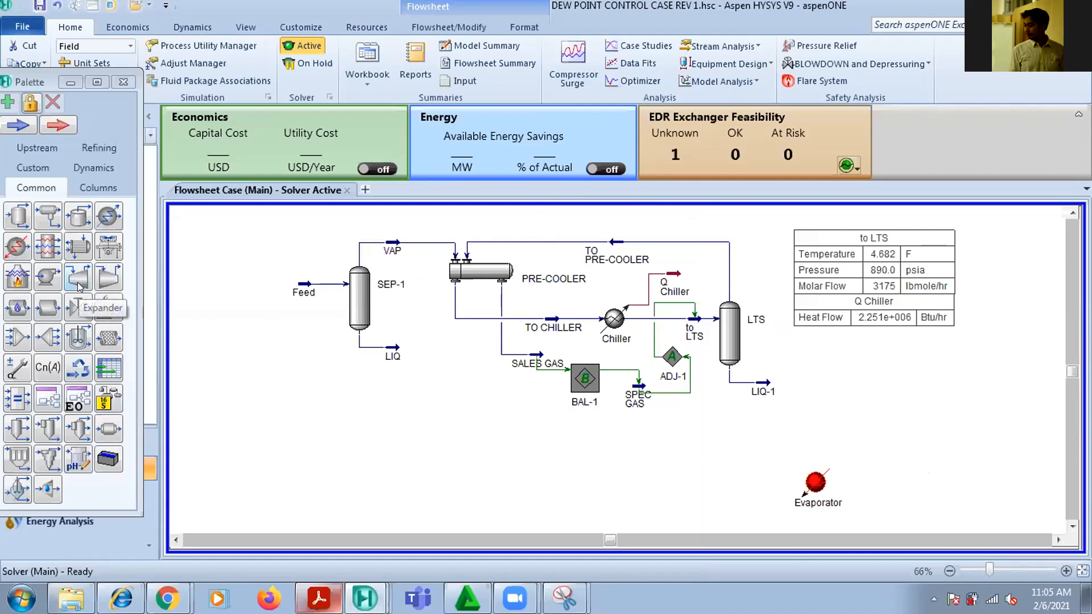
Add a compressor to the upper right of the Evaporator and name it Comp
{"action": "left_click", "coordinate": [99, 284]}
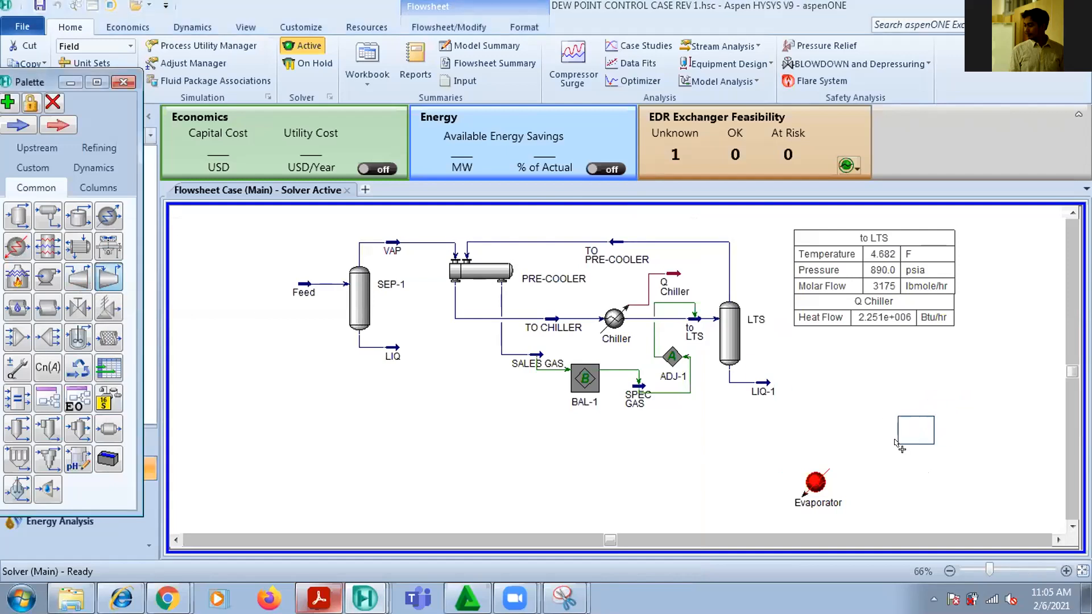
{"action": "left_click", "coordinate": [870, 457]}
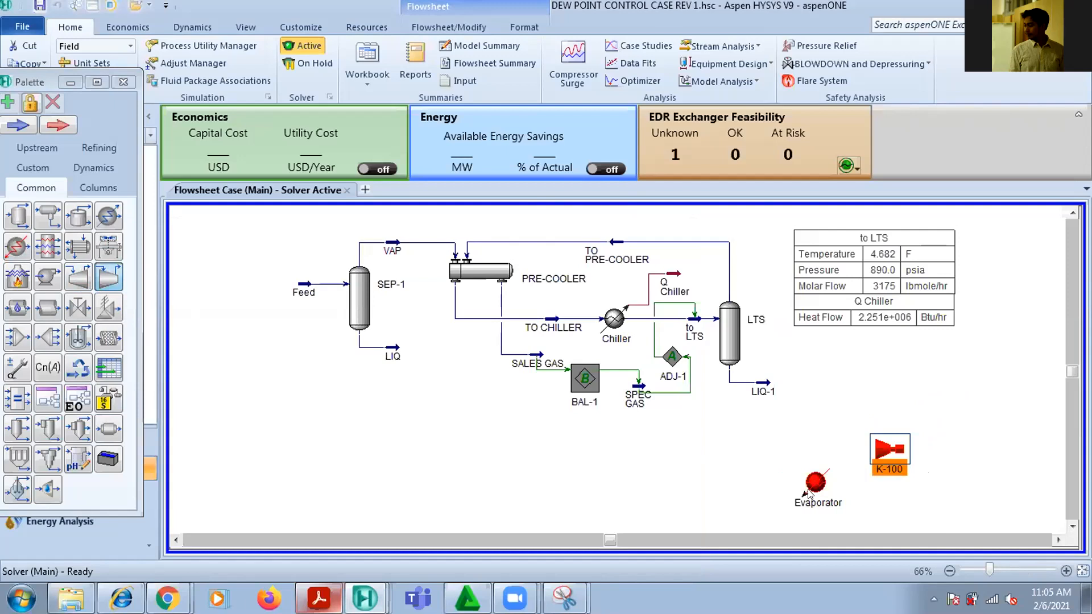
{"action": "double_click", "coordinate": [895, 472]}
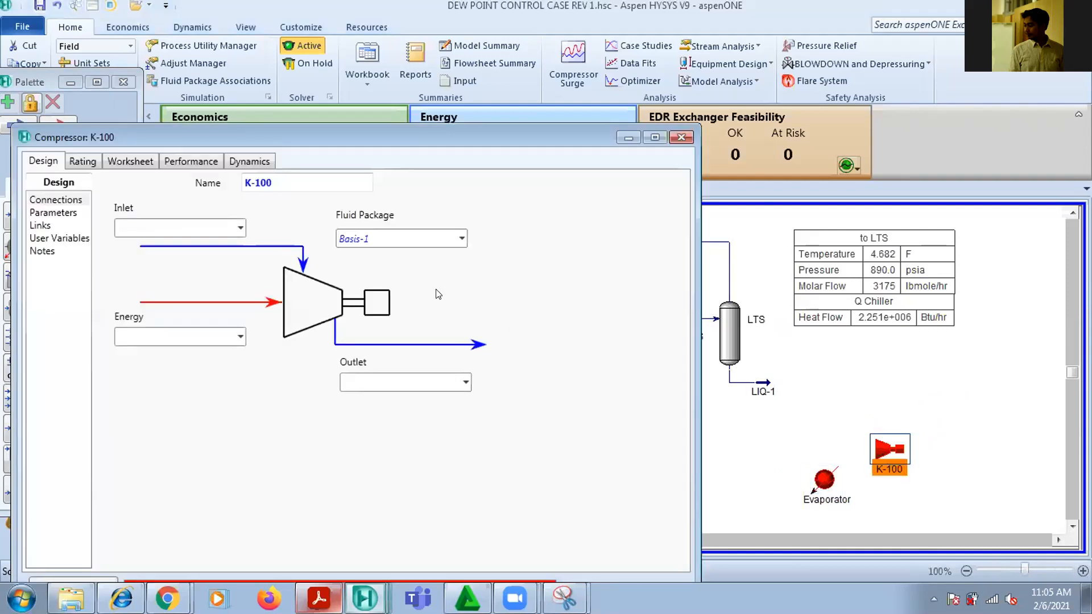
{"action": "type", "text": "Cok"}
{"action": "key", "text": "BackSpace"}
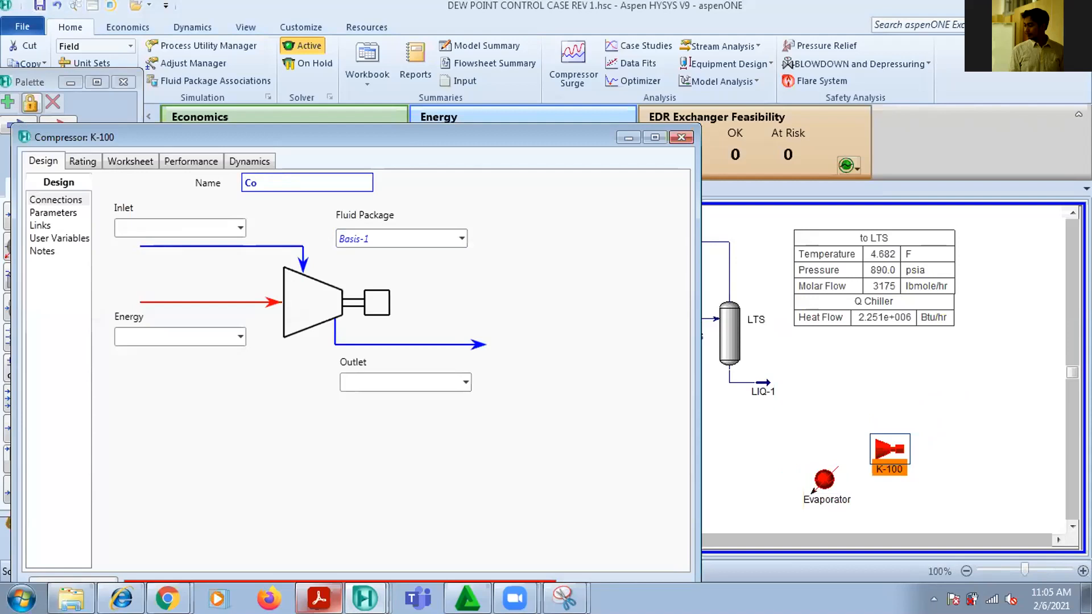
{"action": "type", "text": "mp"}
{"action": "key", "text": "Return"}
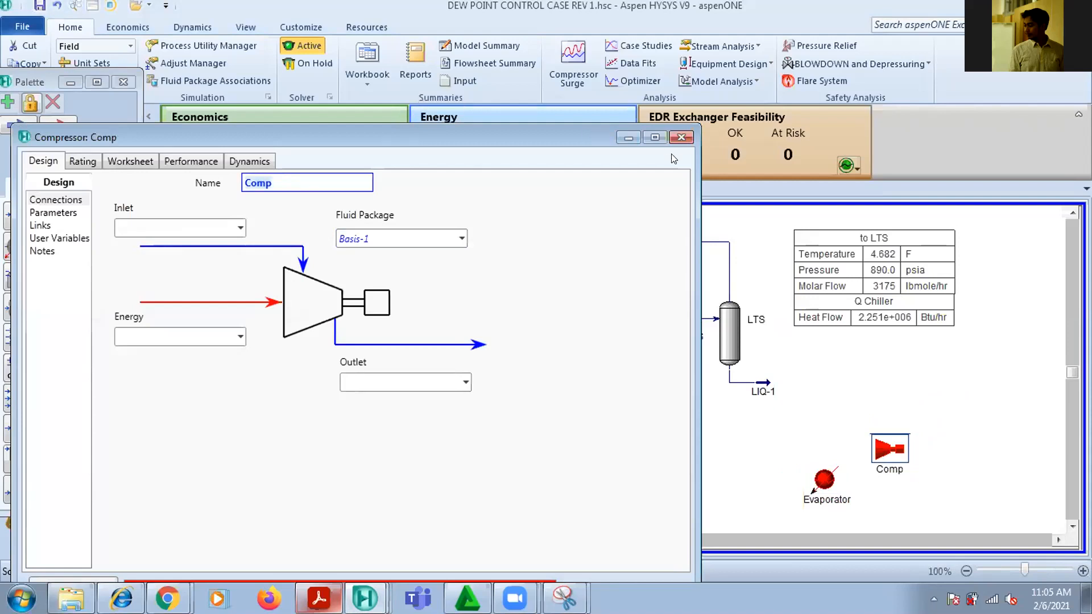
{"action": "left_click", "coordinate": [681, 137]}
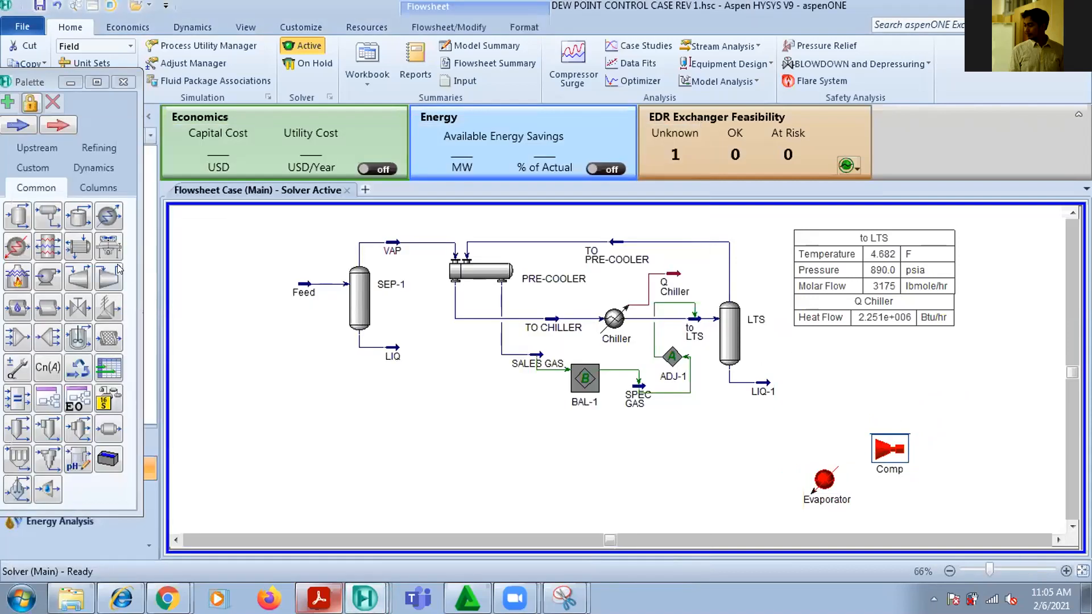
Add a cooler above the Evaporator and shift the cooler, Comp and Evaporator farther right to make room for the loop
{"action": "left_click", "coordinate": [108, 216]}
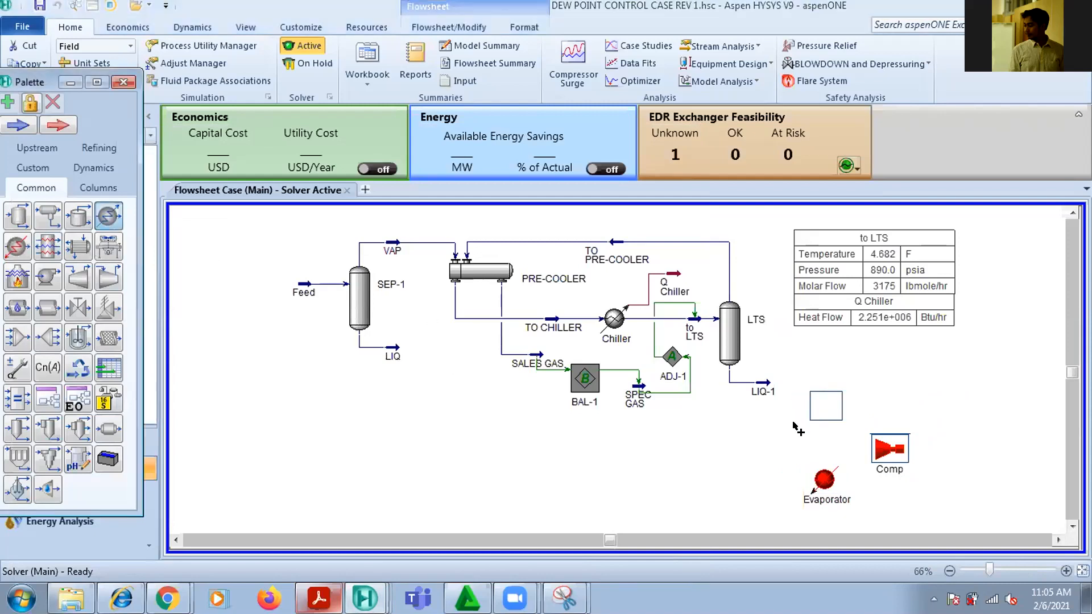
{"action": "left_click", "coordinate": [815, 405]}
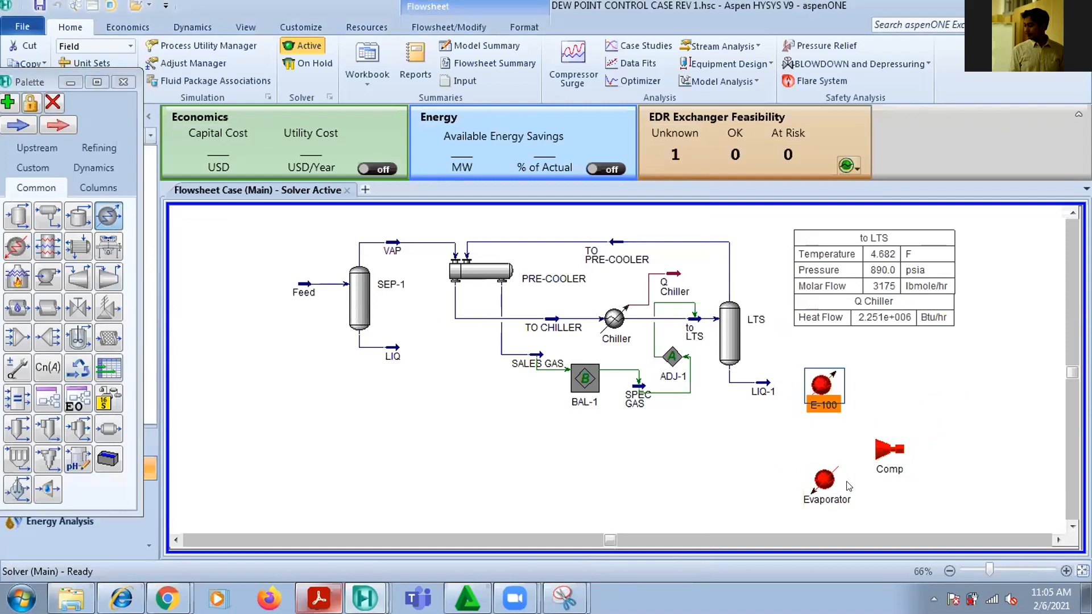
{"action": "left_click_drag", "start_coordinate": [821, 385], "coordinate": [836, 390]}
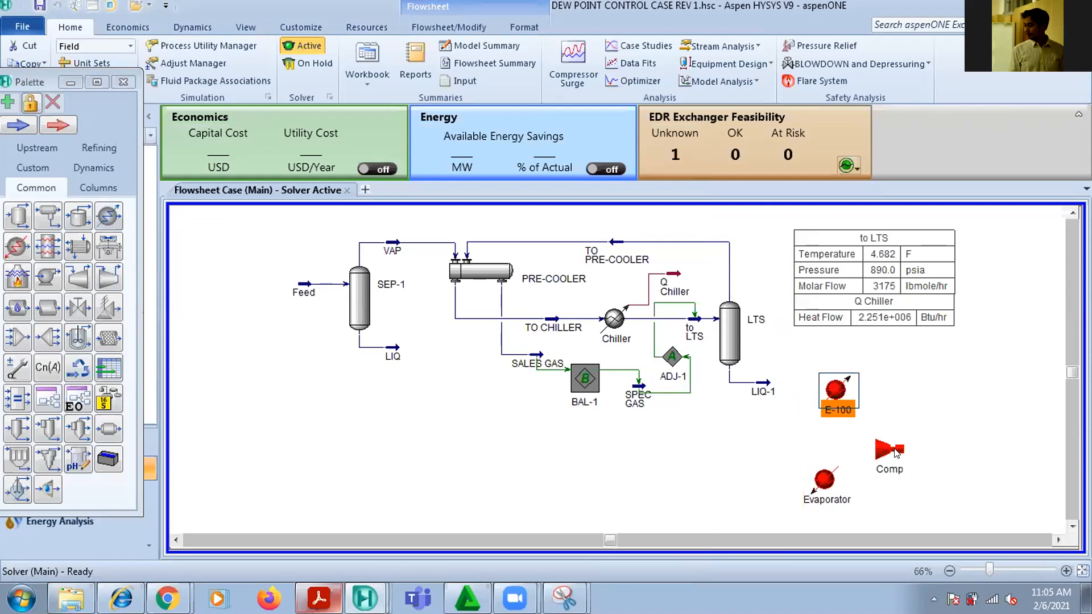
{"action": "left_click_drag", "start_coordinate": [891, 449], "coordinate": [920, 454]}
{"action": "left_click_drag", "start_coordinate": [839, 481], "coordinate": [857, 488]}
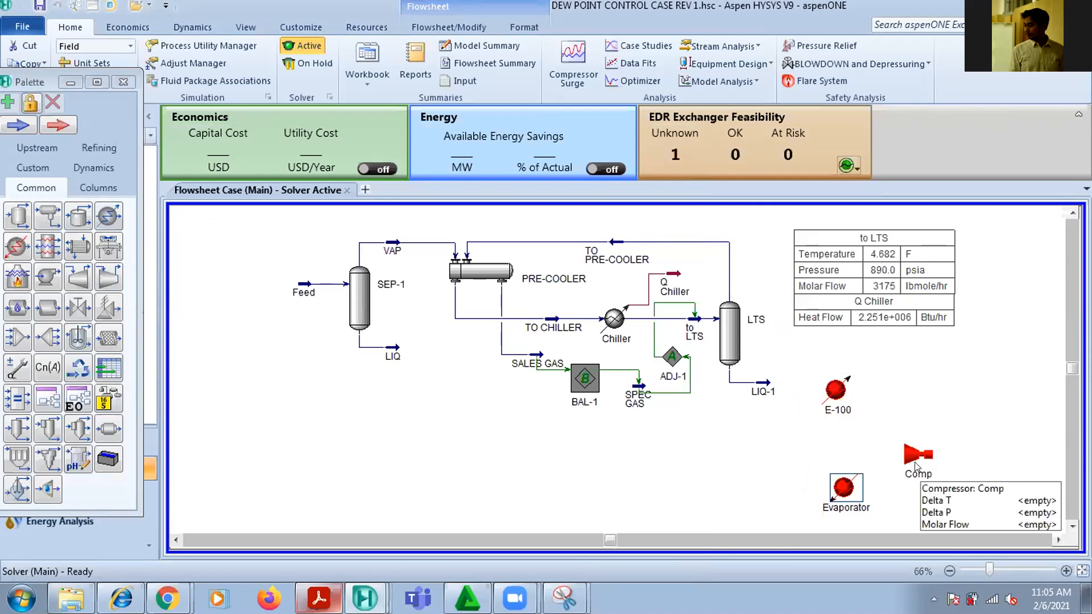
{"action": "left_click_drag", "start_coordinate": [924, 478], "coordinate": [932, 463]}
{"action": "left_click_drag", "start_coordinate": [835, 390], "coordinate": [851, 389]}
{"action": "left_click_drag", "start_coordinate": [831, 491], "coordinate": [840, 492]}
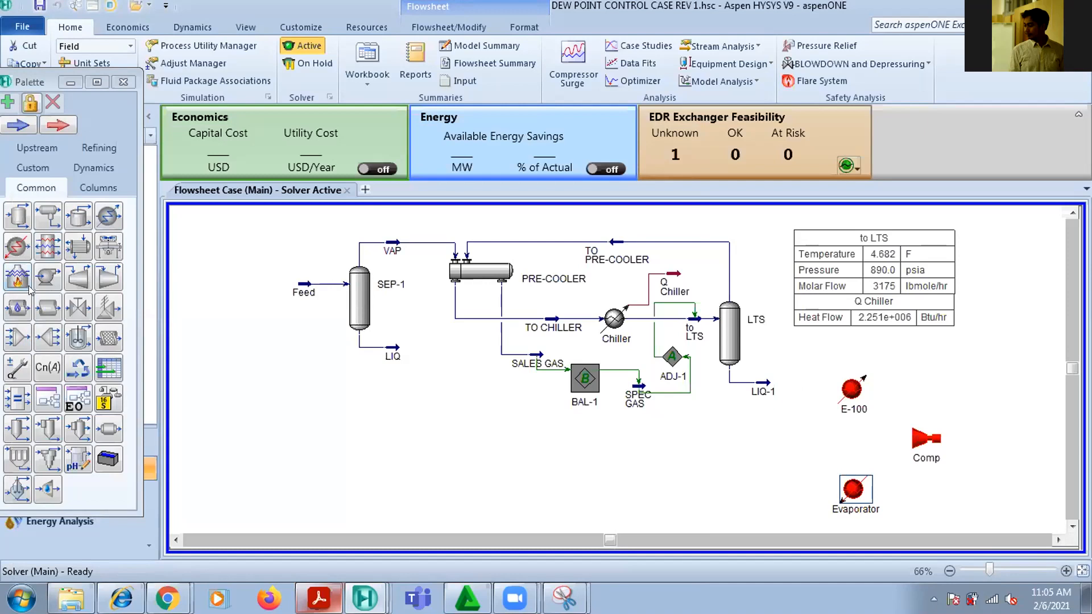
Add a control valve left of the cooler and Evaporator, and spread the four units into a closed-loop layout
{"action": "left_click", "coordinate": [81, 305]}
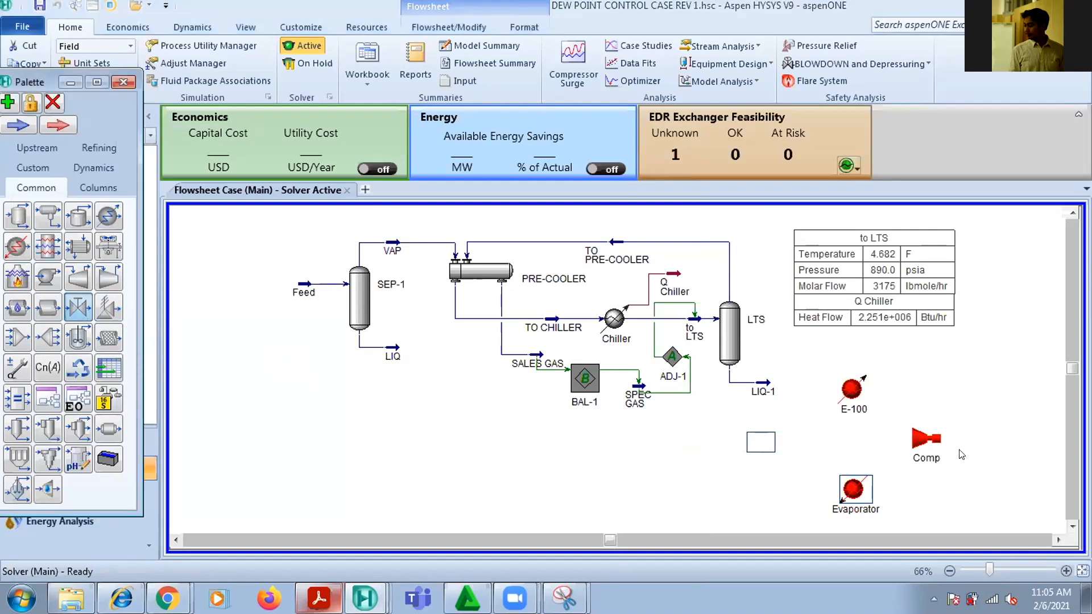
{"action": "left_click", "coordinate": [765, 452]}
{"action": "left_click_drag", "start_coordinate": [875, 394], "coordinate": [878, 395]}
{"action": "left_click_drag", "start_coordinate": [927, 441], "coordinate": [973, 446]}
{"action": "left_click_drag", "start_coordinate": [866, 492], "coordinate": [898, 494]}
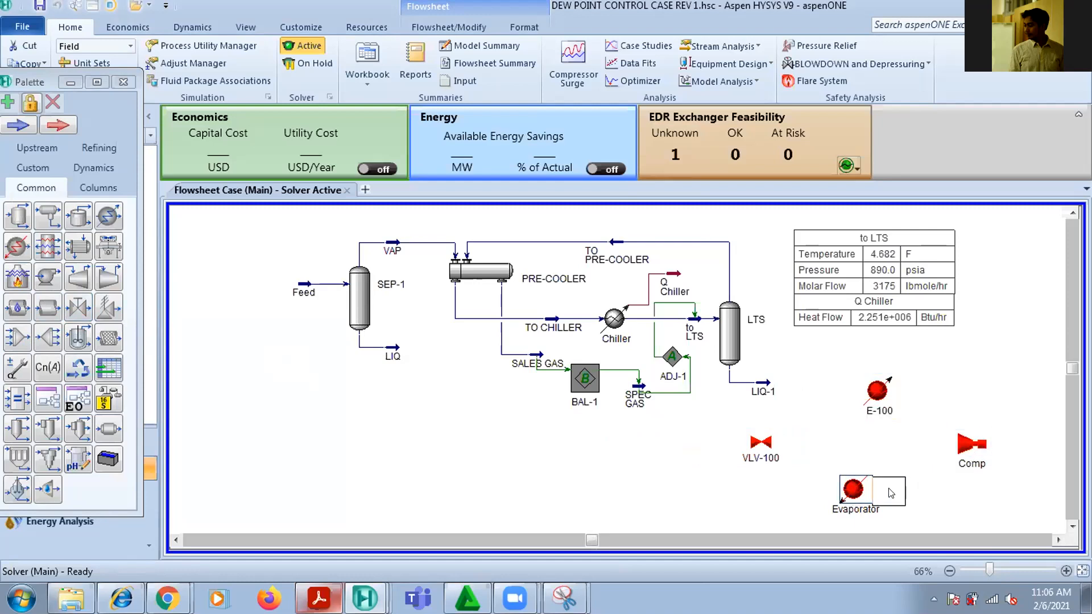
{"action": "left_click_drag", "start_coordinate": [768, 444], "coordinate": [814, 444]}
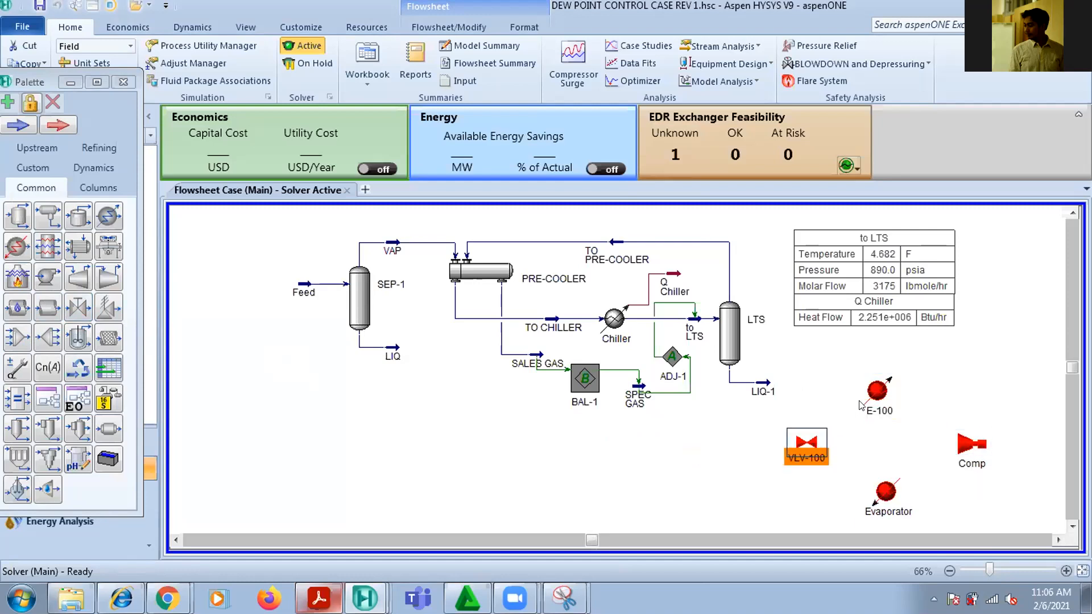
Fine-tune the cooler and Evaporator positions so they line up vertically between the valve and Comp
{"action": "left_click_drag", "start_coordinate": [880, 402], "coordinate": [885, 396]}
{"action": "left_click", "coordinate": [890, 494]}
{"action": "left_click_drag", "start_coordinate": [888, 489], "coordinate": [888, 490]}
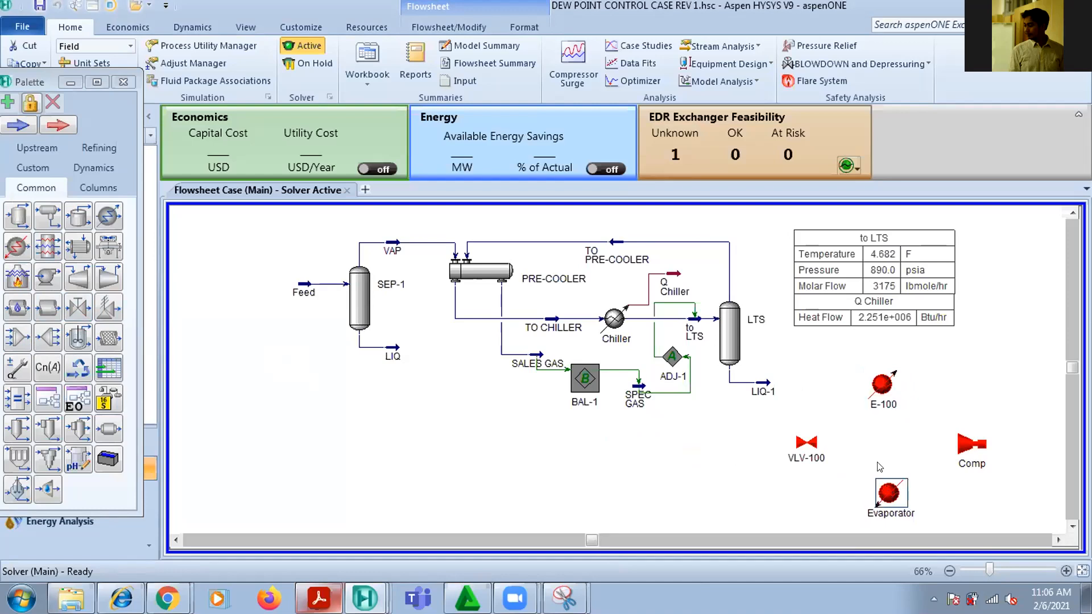
{"action": "left_click_drag", "start_coordinate": [886, 390], "coordinate": [893, 390]}
{"action": "left_click_drag", "start_coordinate": [888, 490], "coordinate": [893, 493]}
{"action": "left_click", "coordinate": [960, 363]}
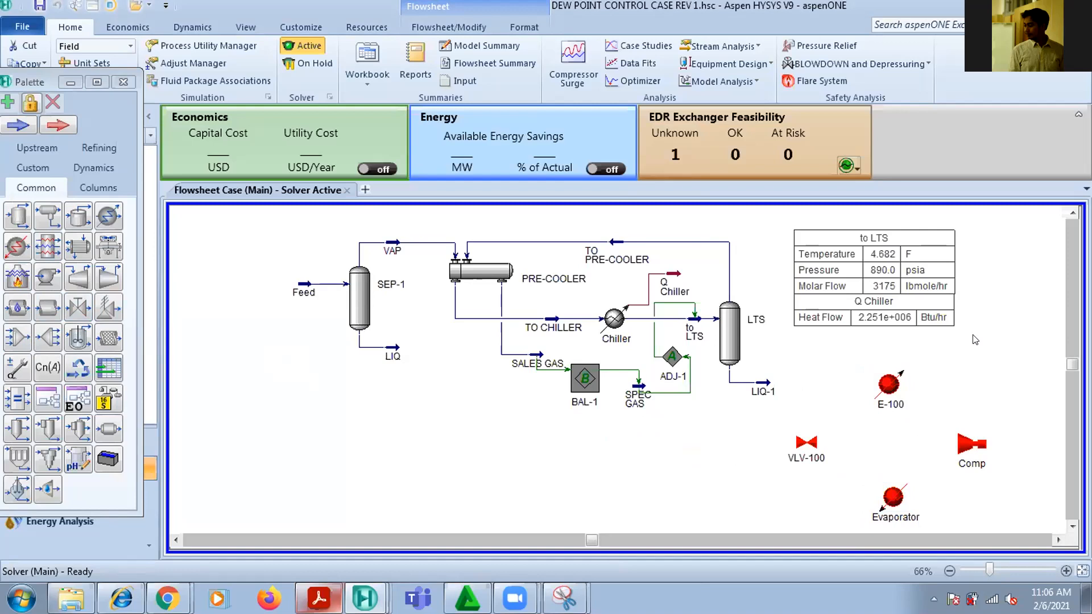
Add a material stream just right of the Evaporator and open its worksheet
{"action": "left_click", "coordinate": [17, 129]}
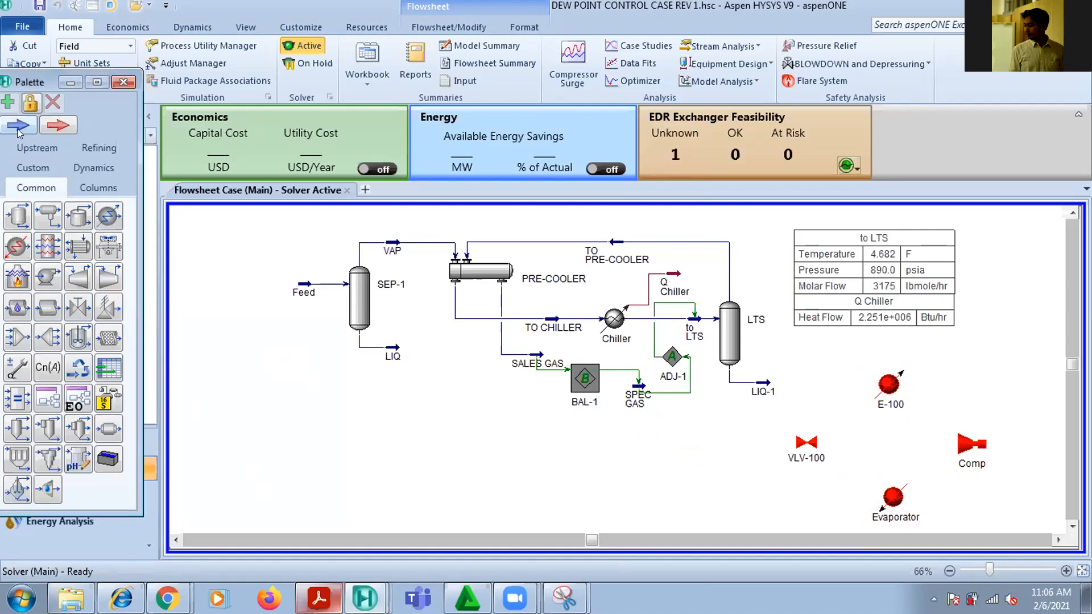
{"action": "left_click", "coordinate": [17, 129]}
{"action": "left_click", "coordinate": [929, 502]}
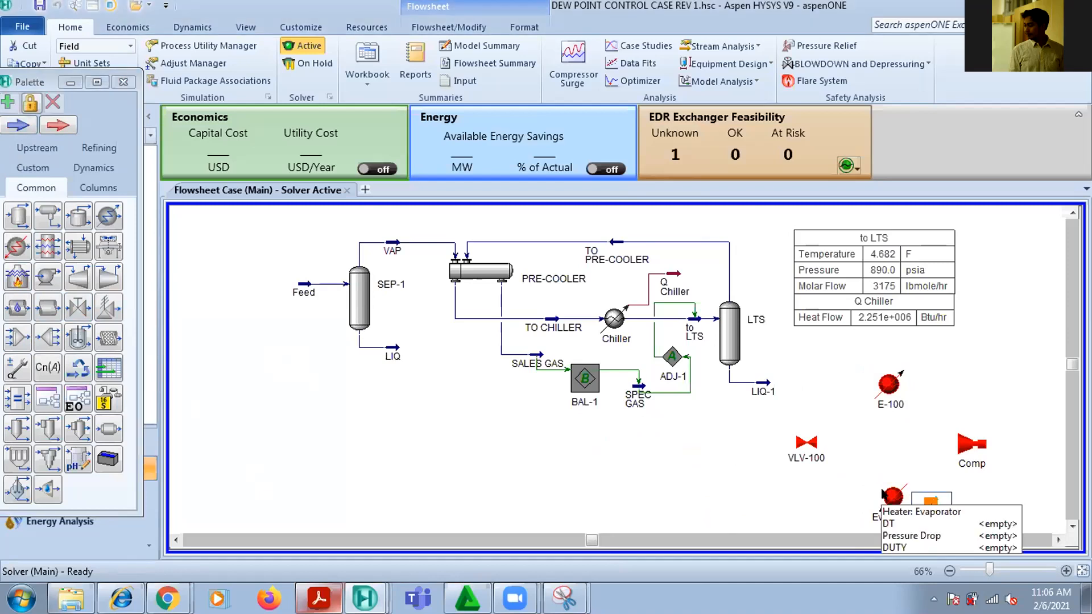
{"action": "left_click", "coordinate": [927, 498]}
{"action": "double_click", "coordinate": [927, 499]}
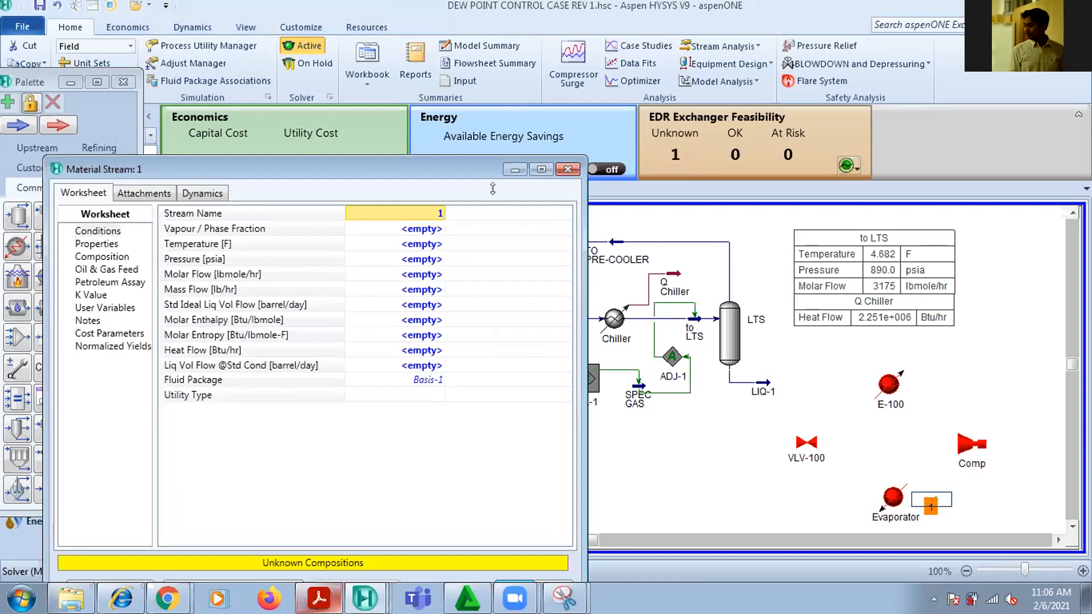
{"action": "left_click_drag", "start_coordinate": [492, 169], "coordinate": [569, 95]}
Define the new stream's composition on a mole fraction basis with 40 for Ethane and 60 for Propane
{"action": "left_click", "coordinate": [178, 182]}
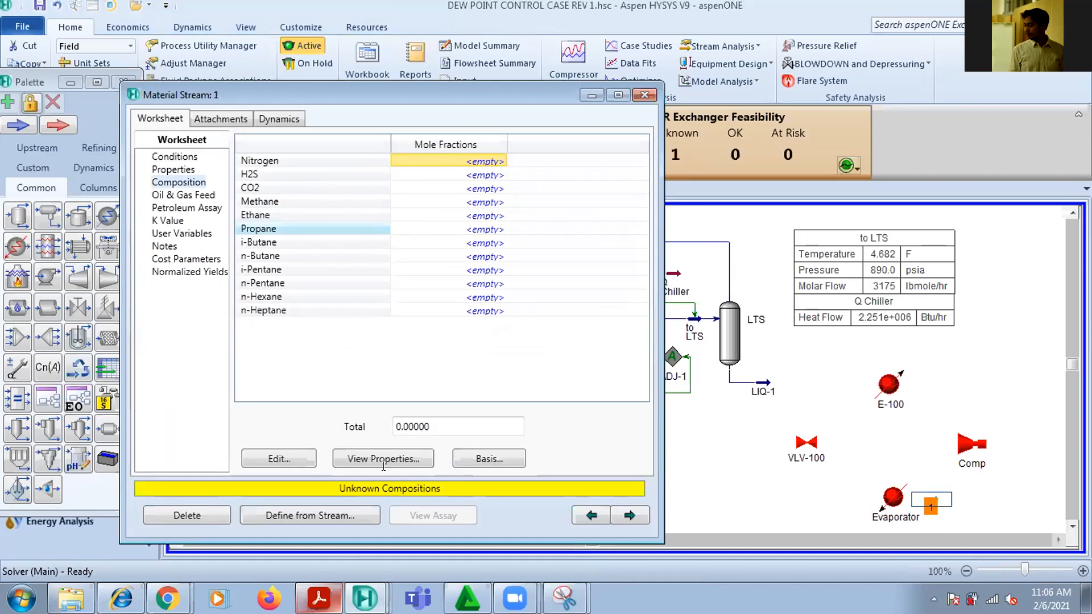
{"action": "left_click", "coordinate": [402, 554]}
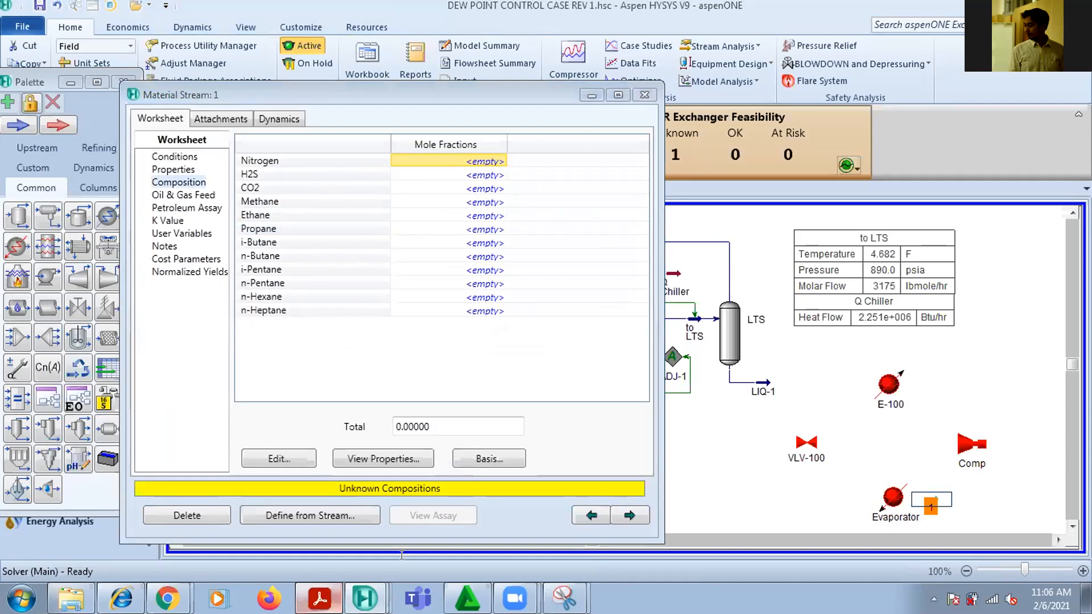
{"action": "left_click", "coordinate": [505, 214]}
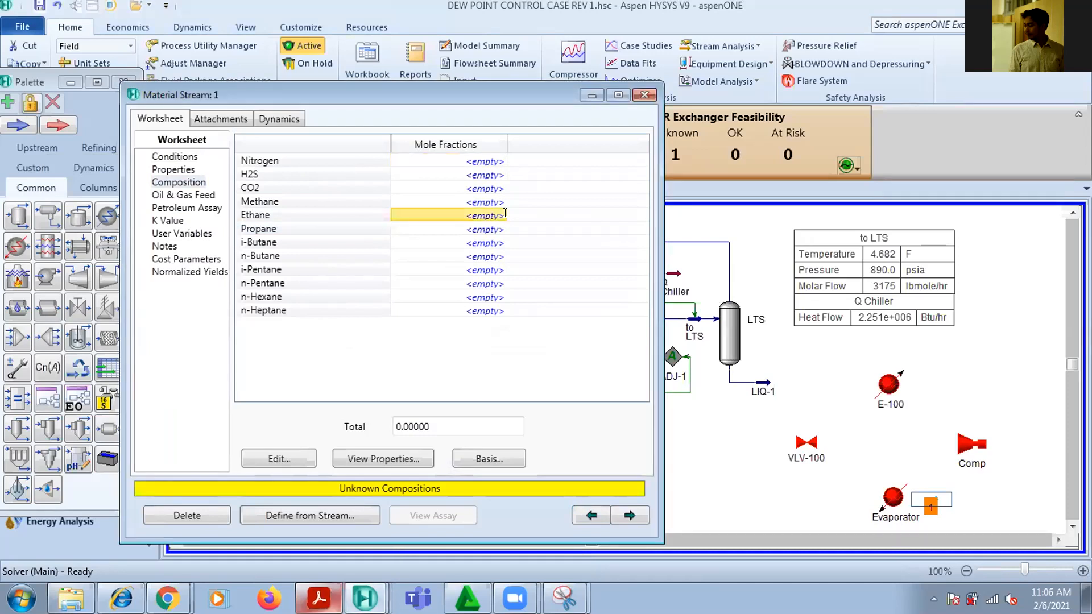
{"action": "double_click", "coordinate": [505, 214]}
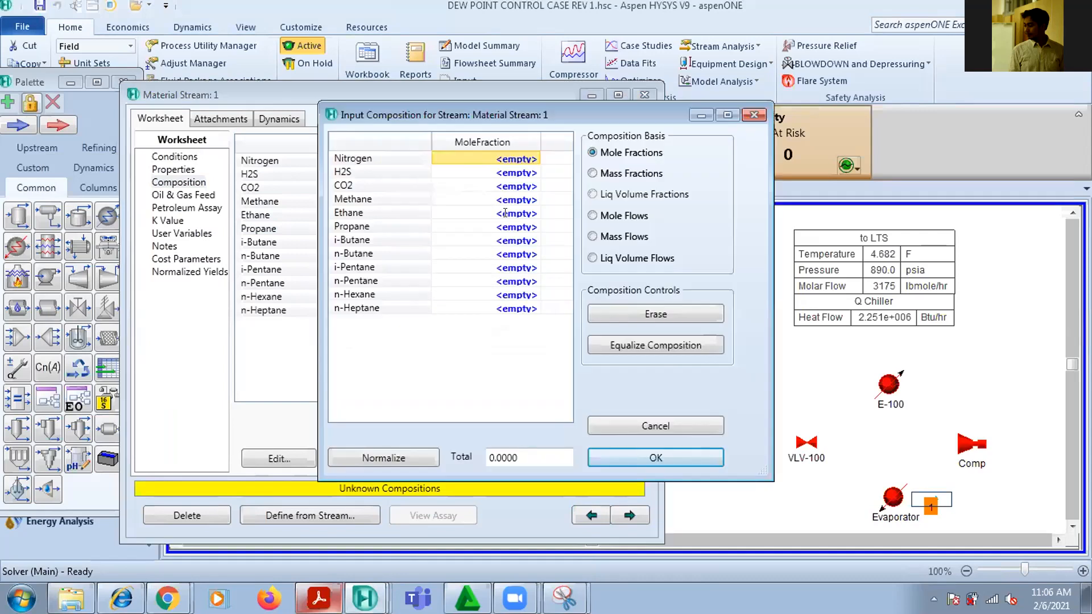
{"action": "left_click", "coordinate": [505, 213]}
{"action": "type", "text": "40"}
{"action": "key", "text": "Return"}
{"action": "type", "text": "60"}
{"action": "key", "text": "Return"}
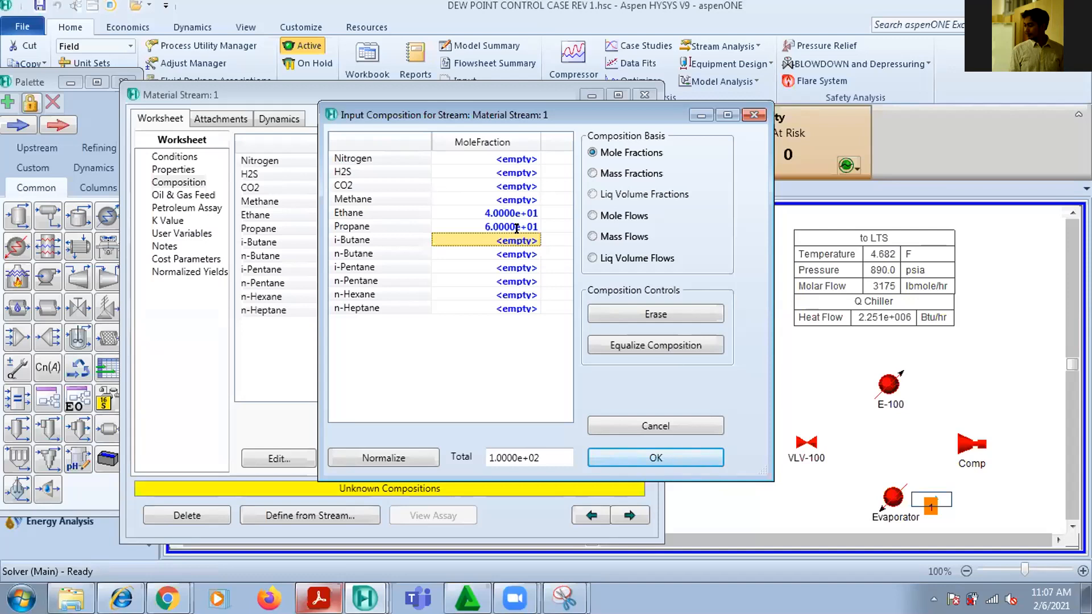
{"action": "left_click", "coordinate": [614, 463]}
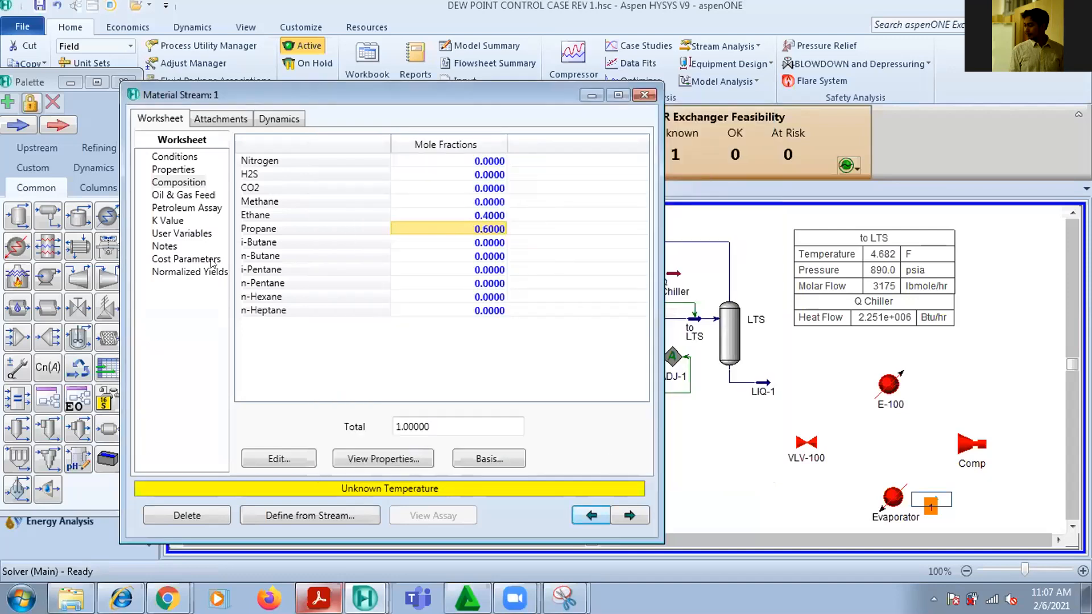
Move the new stream slightly away from the Evaporator and set its vapour fraction to 1 in the stream conditions
{"action": "left_click", "coordinate": [177, 156]}
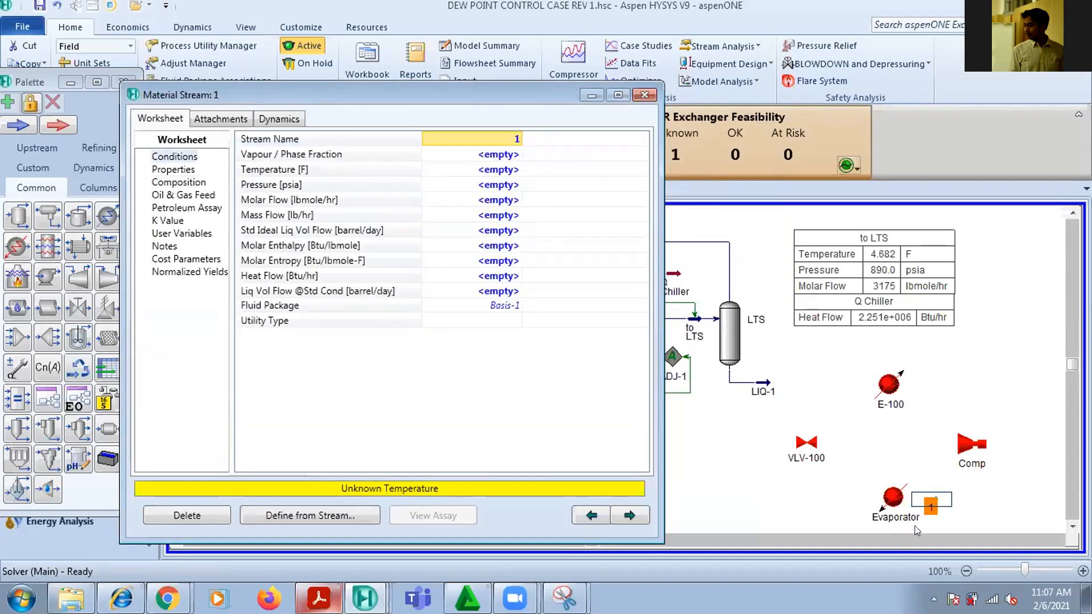
{"action": "left_click", "coordinate": [938, 503]}
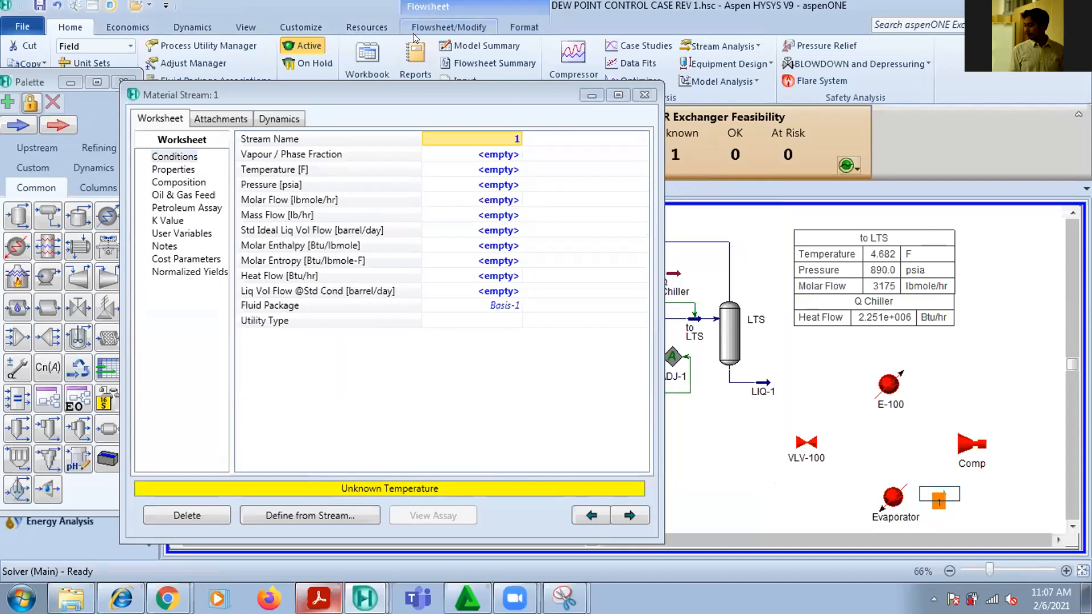
{"action": "left_click", "coordinate": [508, 160]}
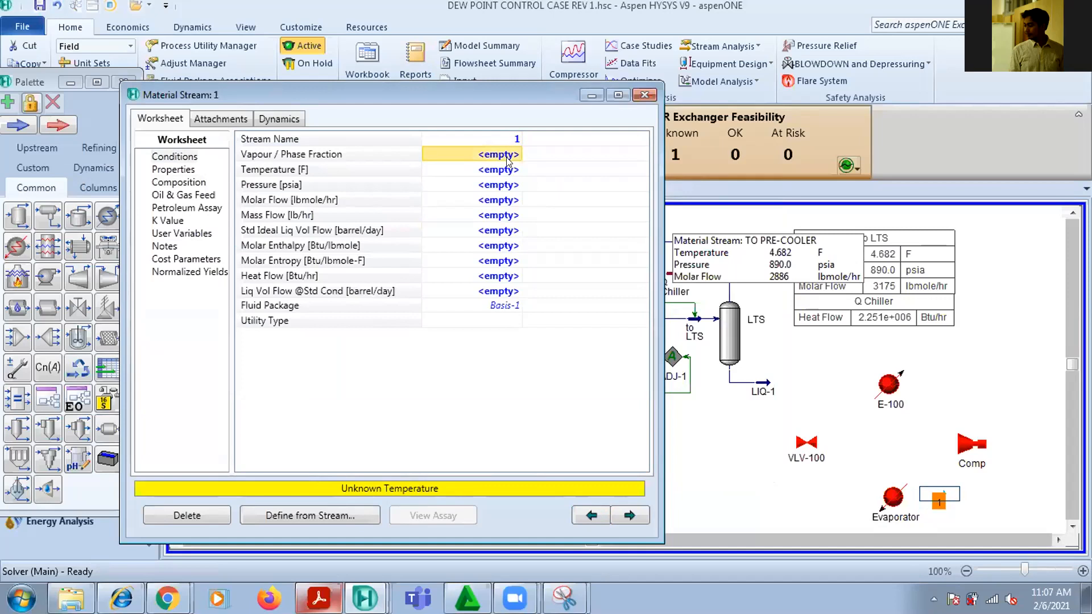
{"action": "type", "text": "1"}
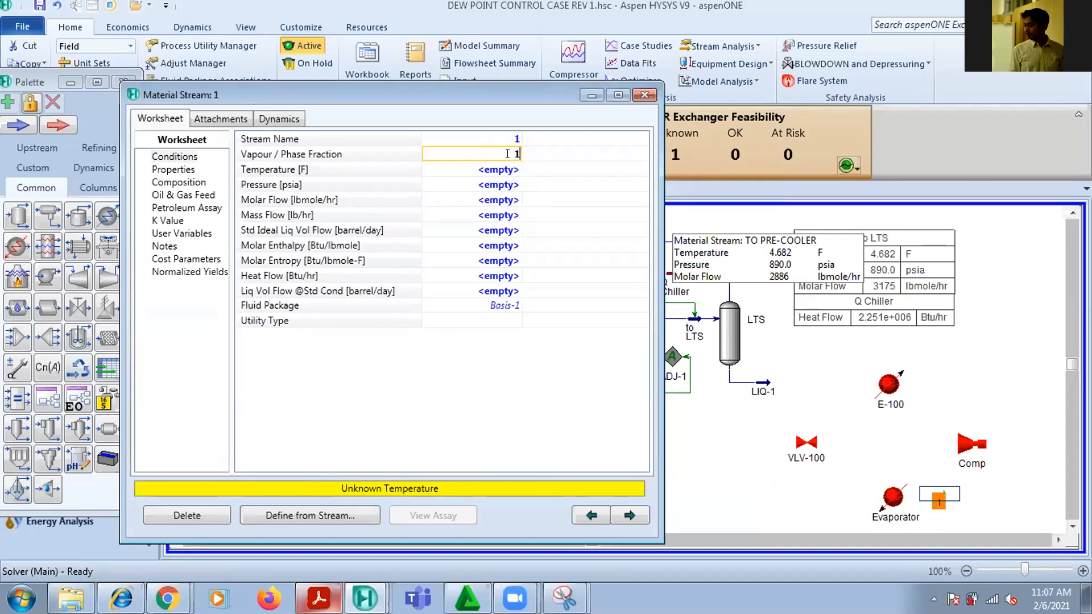
{"action": "key", "text": "Return"}
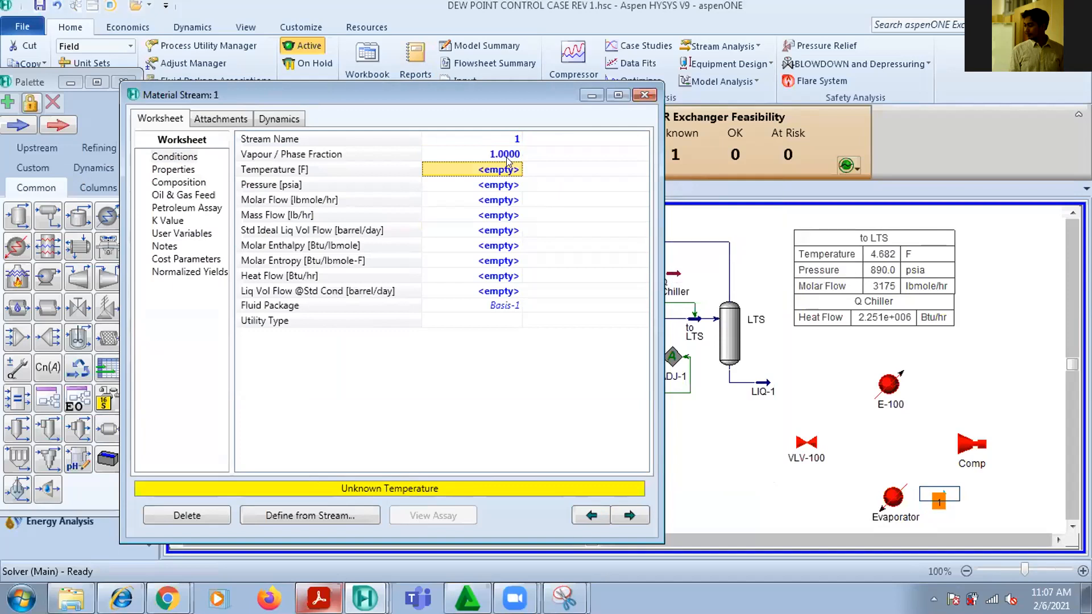
{"action": "key", "text": "Down"}
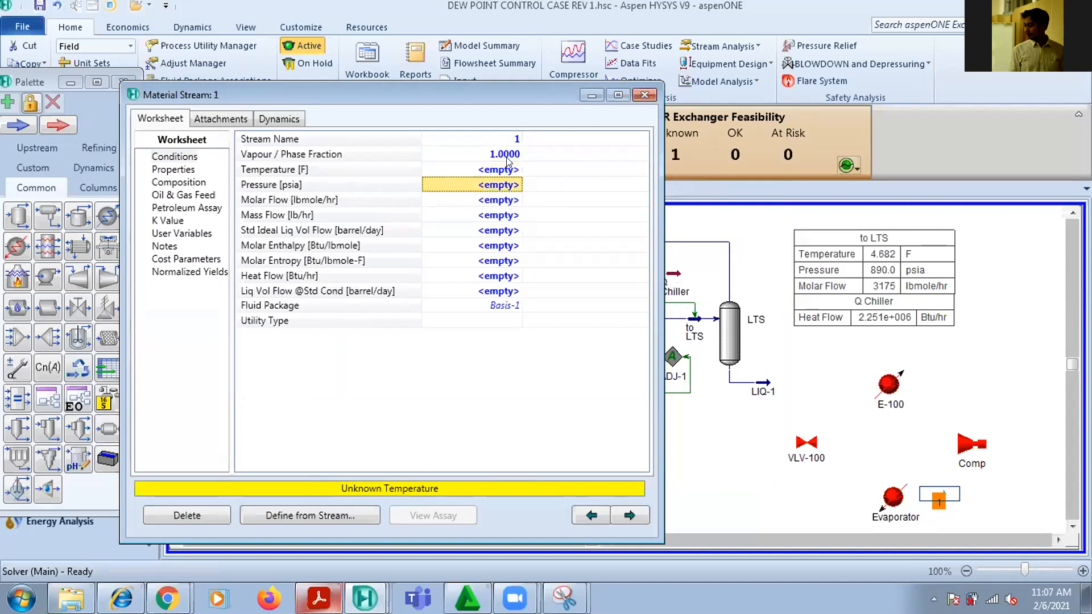
{"action": "left_click", "coordinate": [507, 155]}
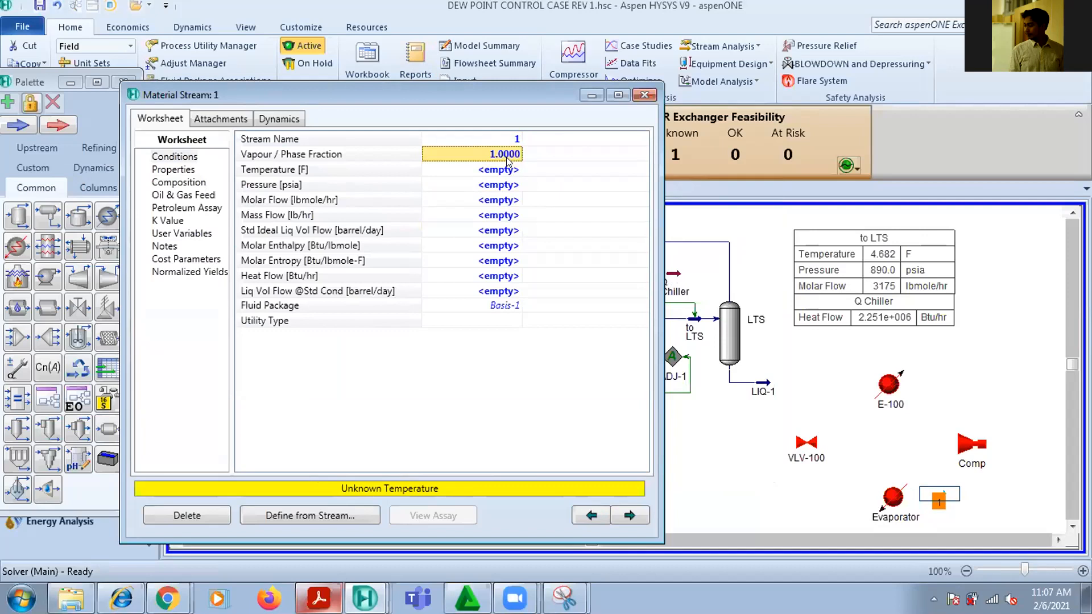
Check the conditions of the to LTS stream and set the temperature of stream 1 to 0 F
{"action": "key", "text": "Down"}
{"action": "key", "text": "Down"}
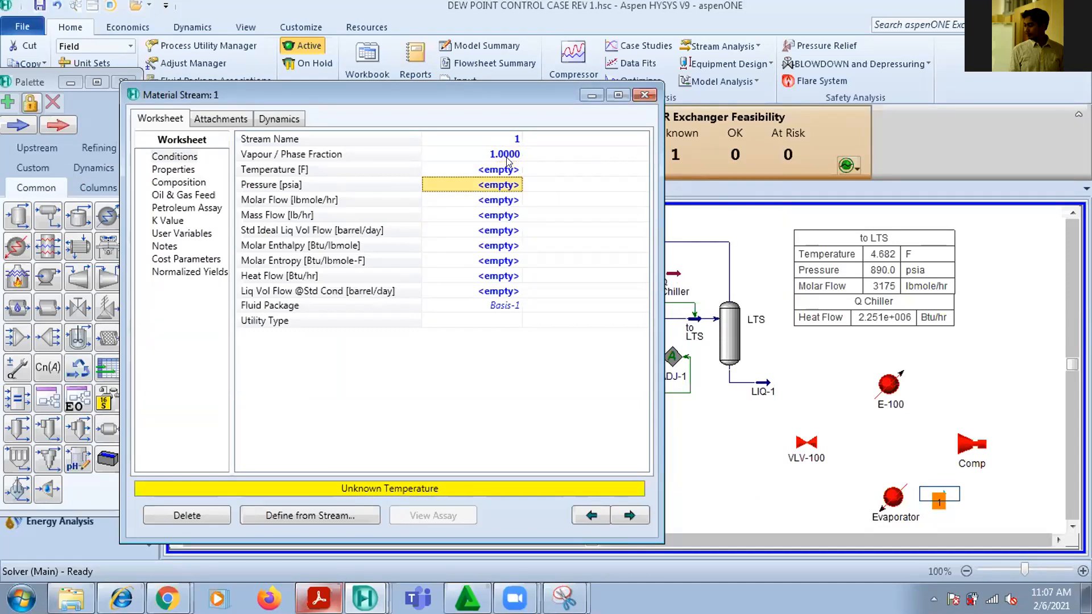
{"action": "key", "text": "Down"}
{"action": "key", "text": "Up"}
{"action": "key", "text": "Up"}
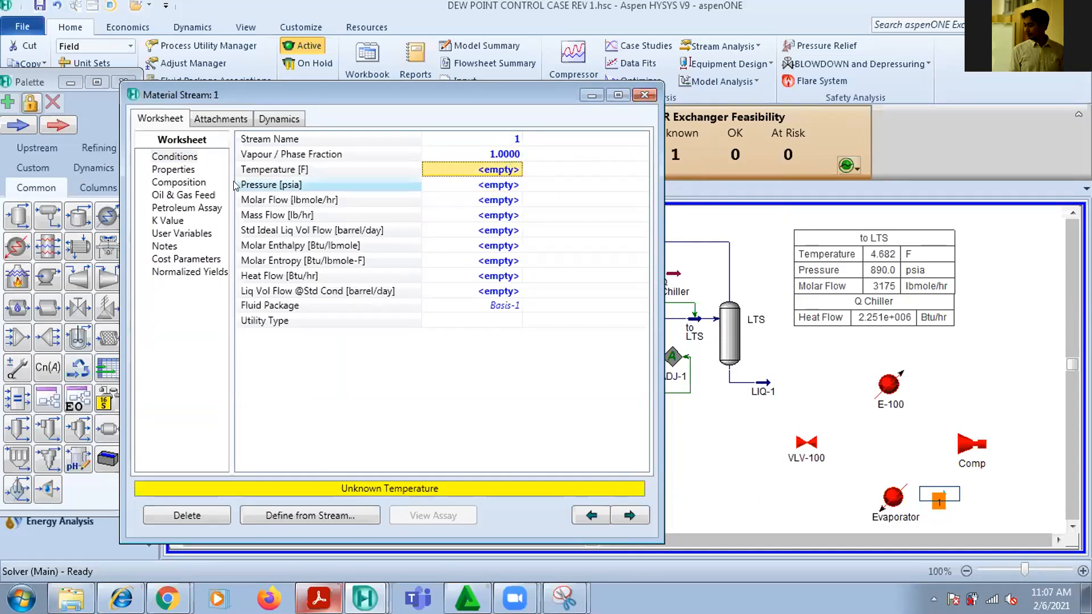
{"action": "left_click_drag", "start_coordinate": [295, 92], "coordinate": [202, 78]}
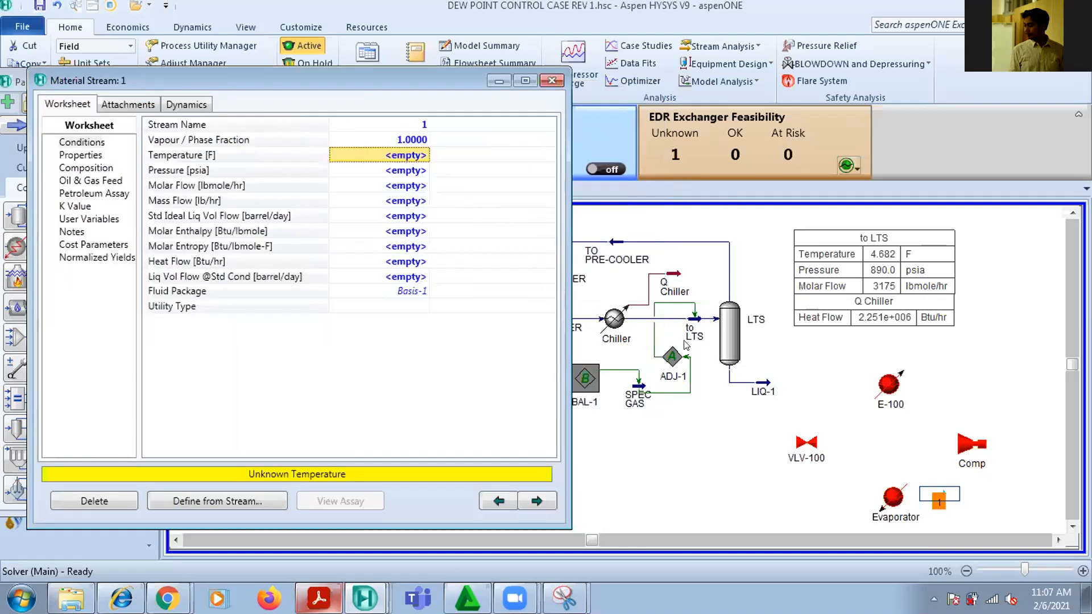
{"action": "left_click", "coordinate": [694, 319]}
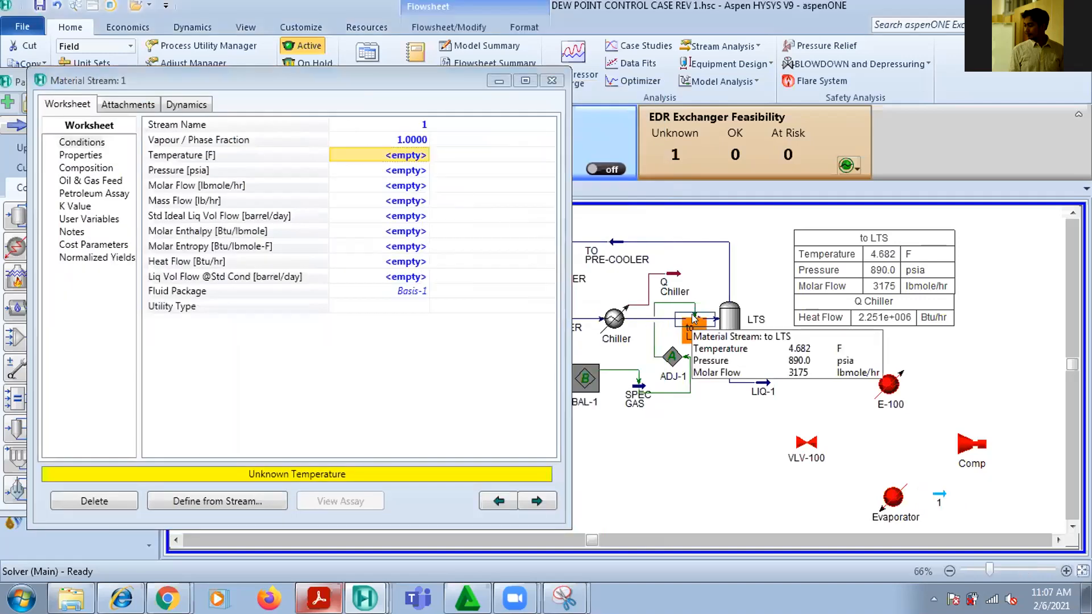
{"action": "mouse_move", "coordinate": [693, 322]}
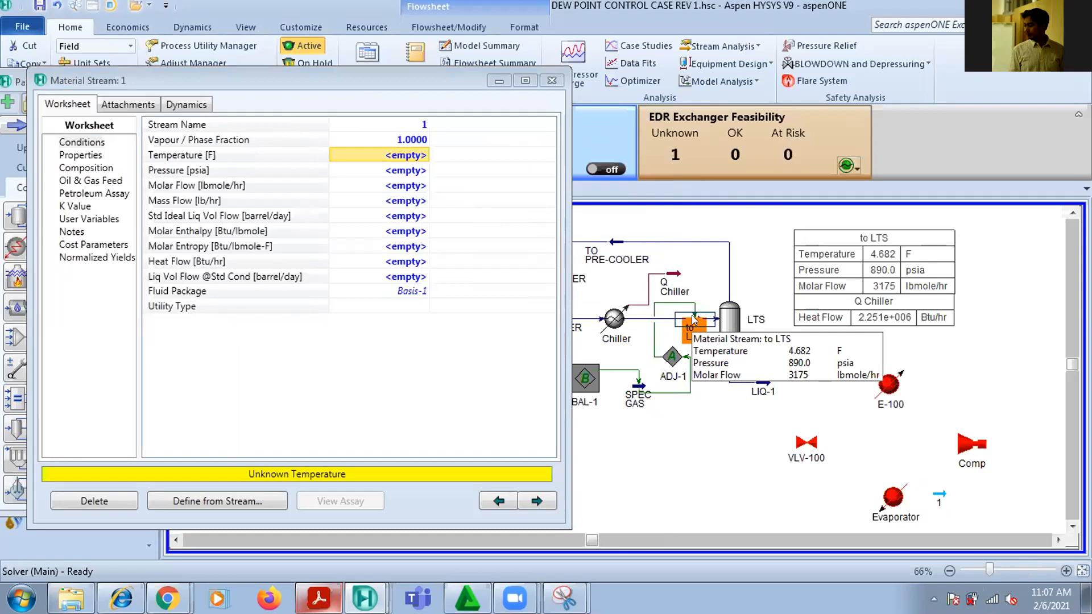
{"action": "double_click", "coordinate": [940, 496]}
{"action": "left_click", "coordinate": [389, 154]}
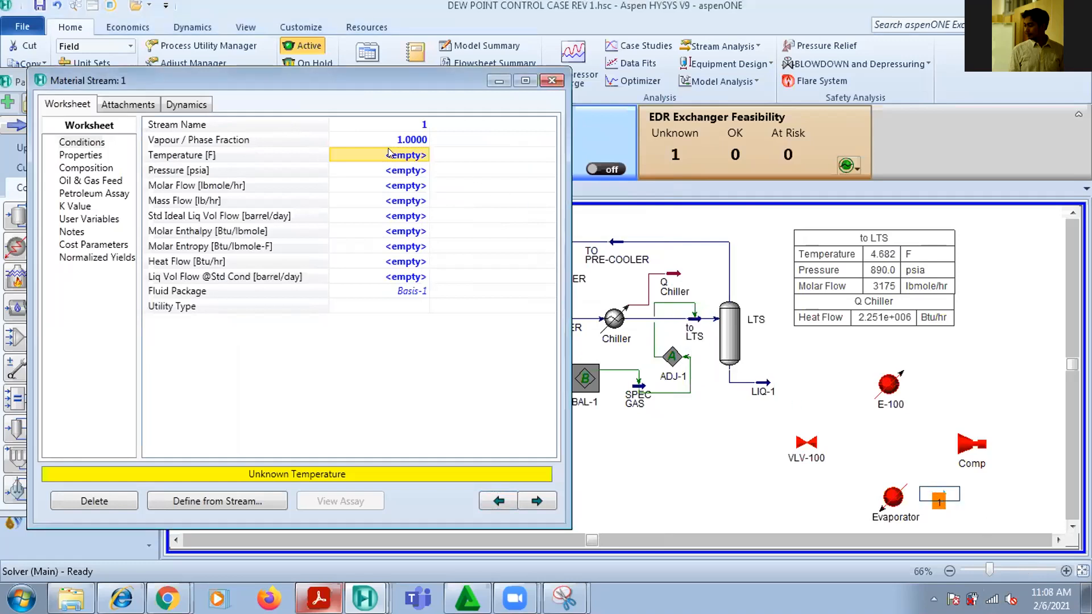
{"action": "type", "text": "0"}
{"action": "key", "text": "Return"}
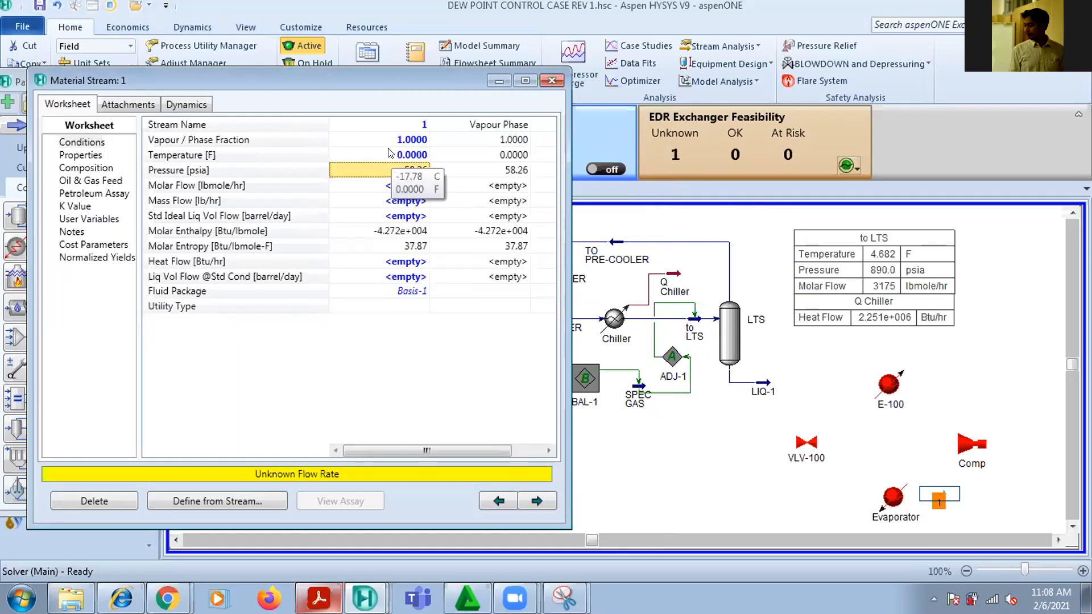
Review the refrigeration cycle diagram in the Acrobat Reader PDF, and examine the to LTS and stream 1 conditions back in HYSYS
{"action": "left_click", "coordinate": [963, 481]}
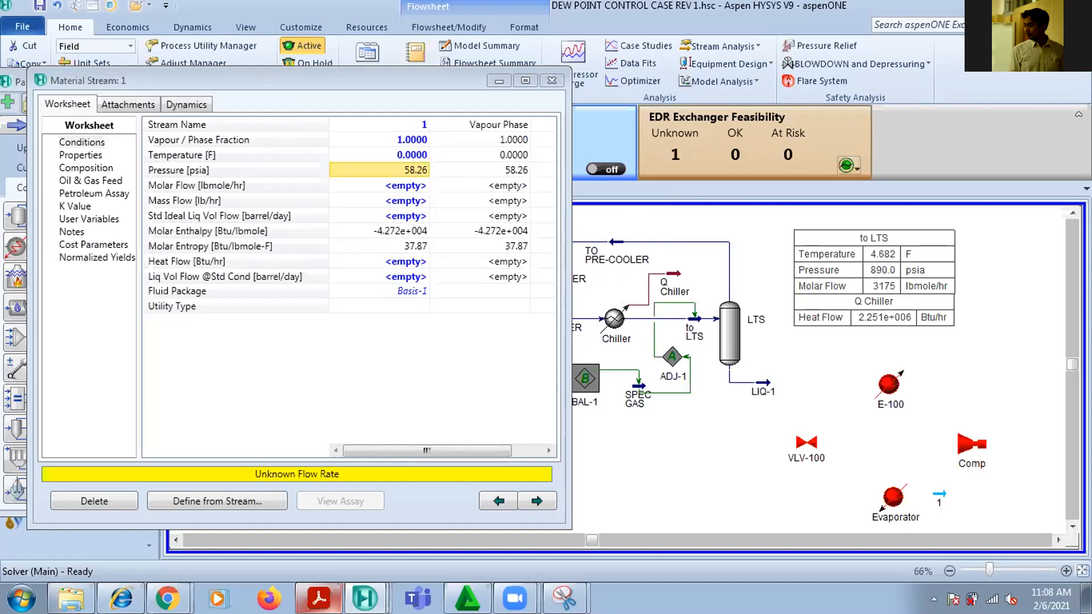
{"action": "mouse_move", "coordinate": [900, 507]}
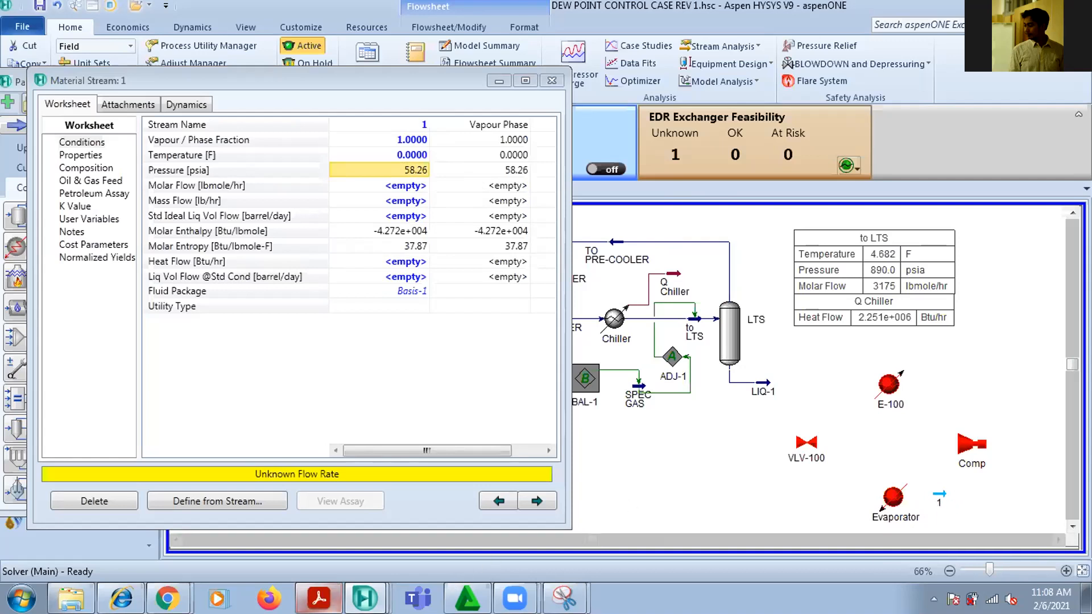
{"action": "left_click", "coordinate": [320, 599]}
{"action": "scroll", "coordinate": [367, 476], "scroll_direction": "up", "scroll_amount": 10}
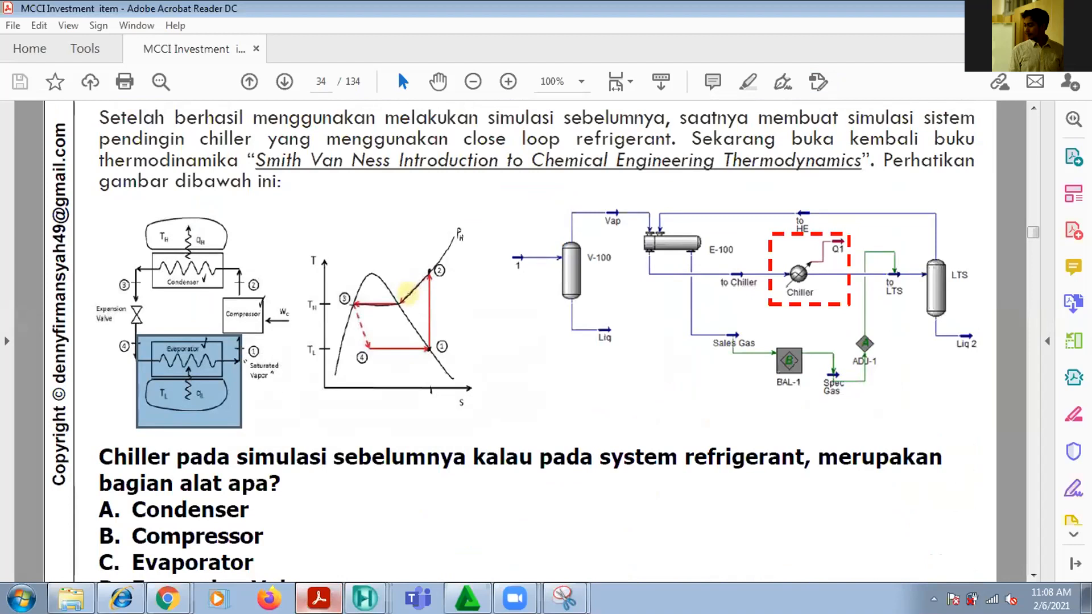
{"action": "key", "text": "alt+Tab"}
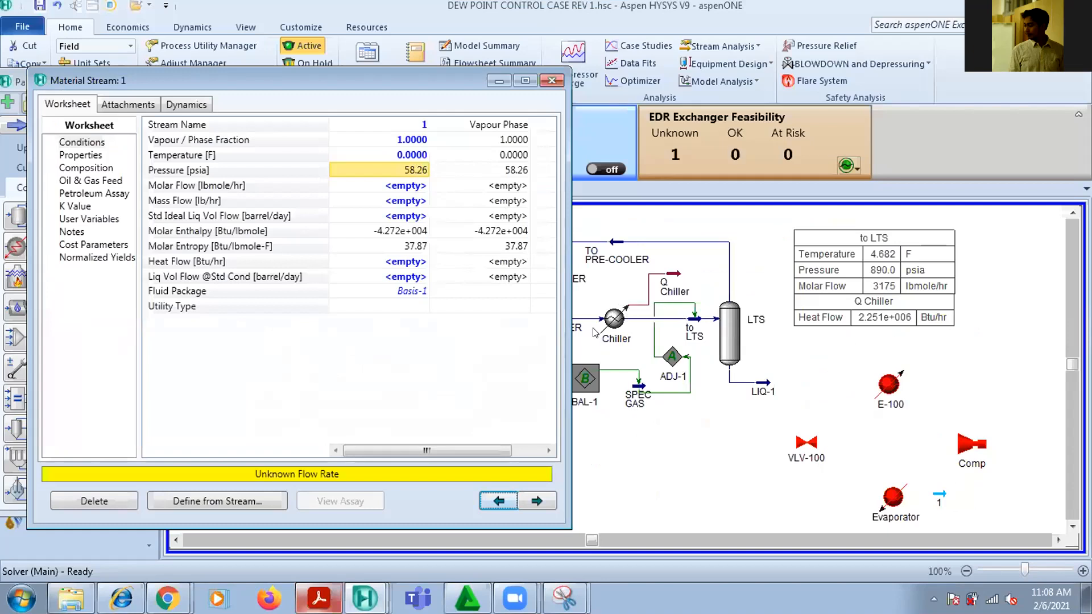
{"action": "left_click", "coordinate": [695, 325]}
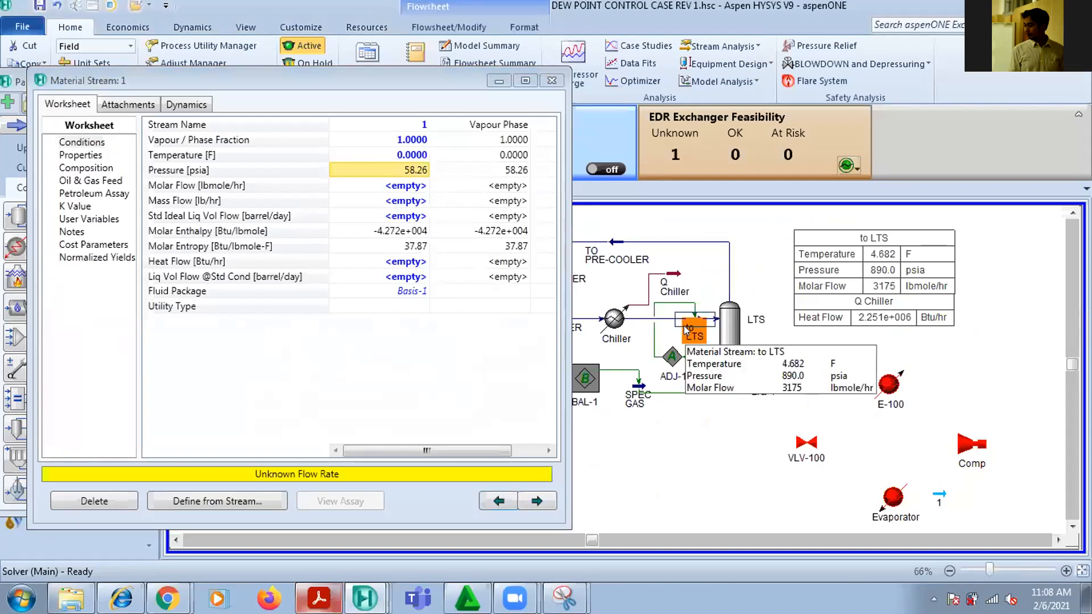
{"action": "left_click", "coordinate": [948, 495], "text": "ctrl"}
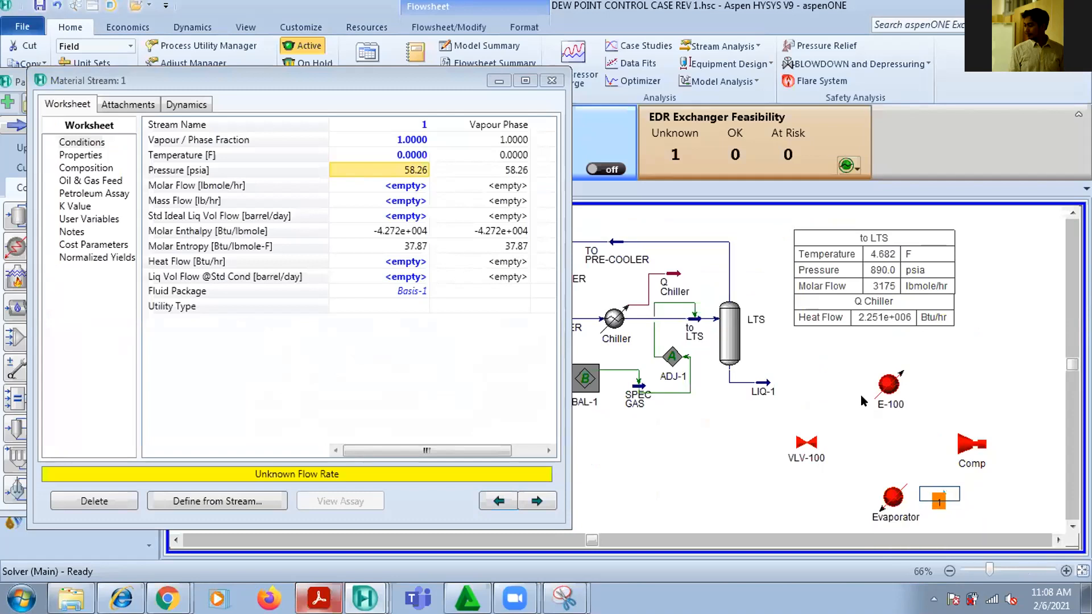
{"action": "mouse_move", "coordinate": [410, 163]}
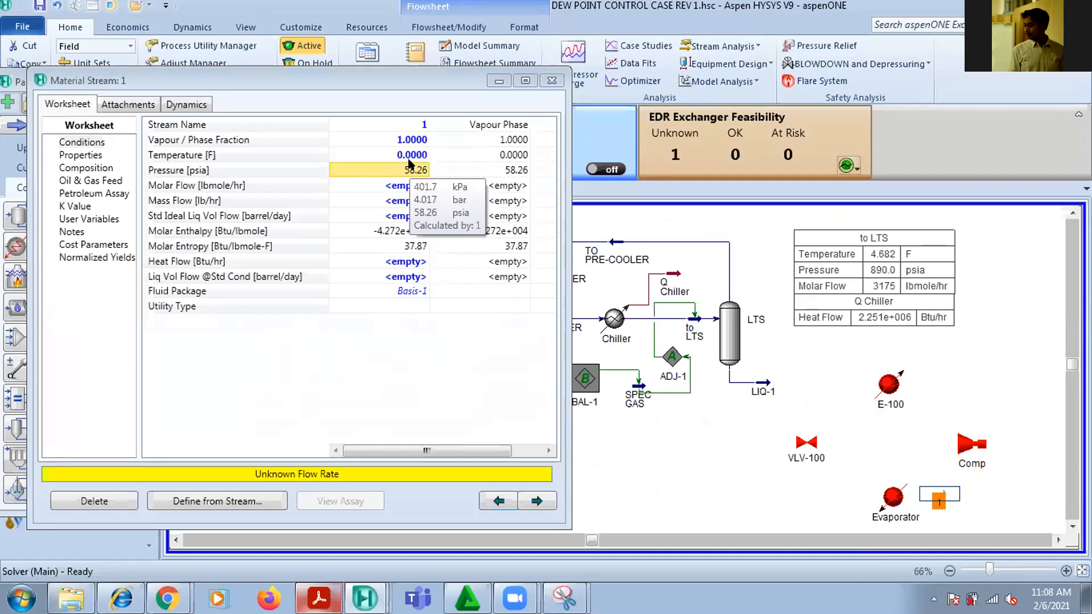
Shift Comp slightly away from the Evaporator and connect stream 1 as its inlet and a new stream 2 as its outlet
{"action": "left_click", "coordinate": [986, 445]}
{"action": "left_click_drag", "start_coordinate": [987, 443], "coordinate": [1000, 444]}
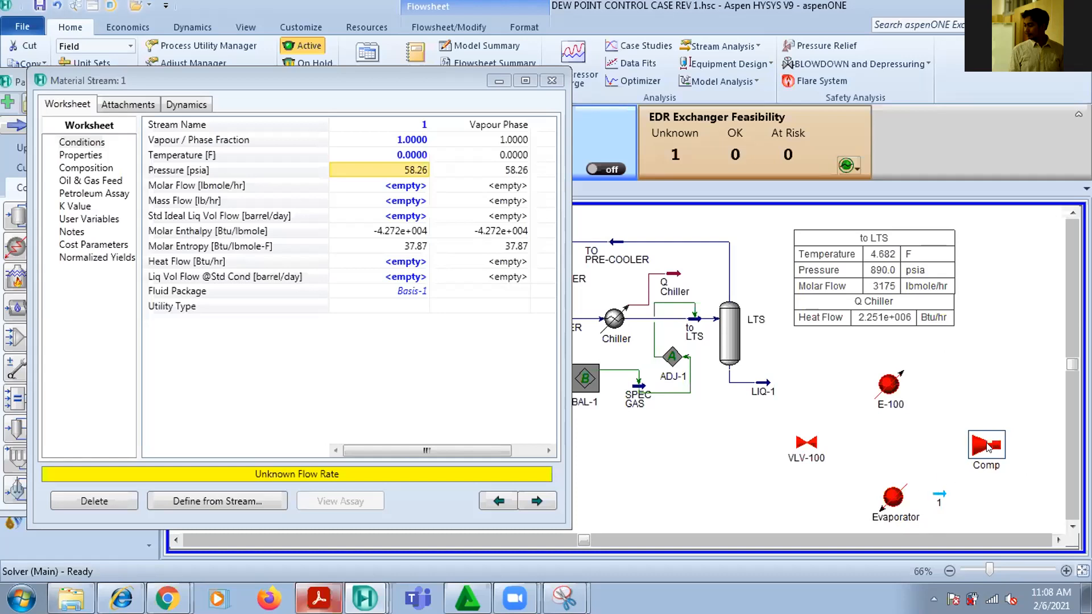
{"action": "double_click", "coordinate": [979, 446]}
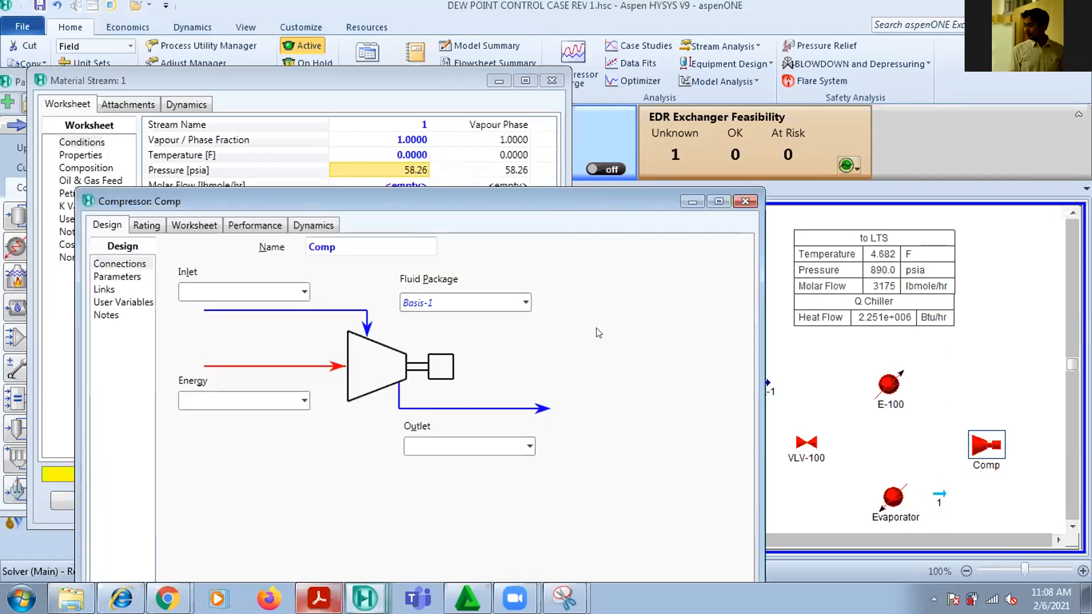
{"action": "left_click", "coordinate": [304, 291]}
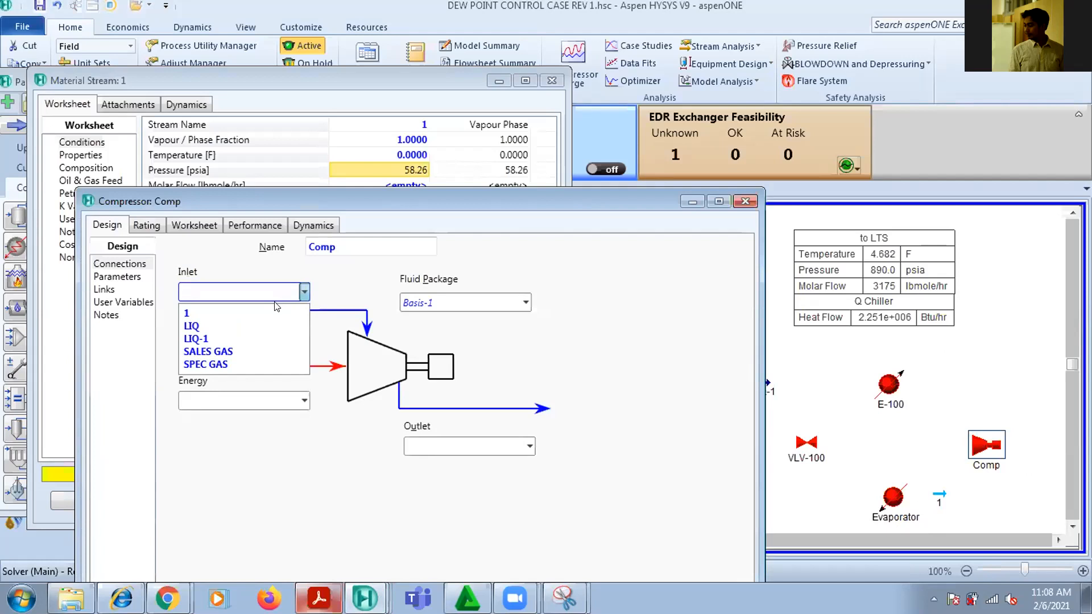
{"action": "left_click", "coordinate": [276, 306]}
{"action": "left_click", "coordinate": [480, 443]}
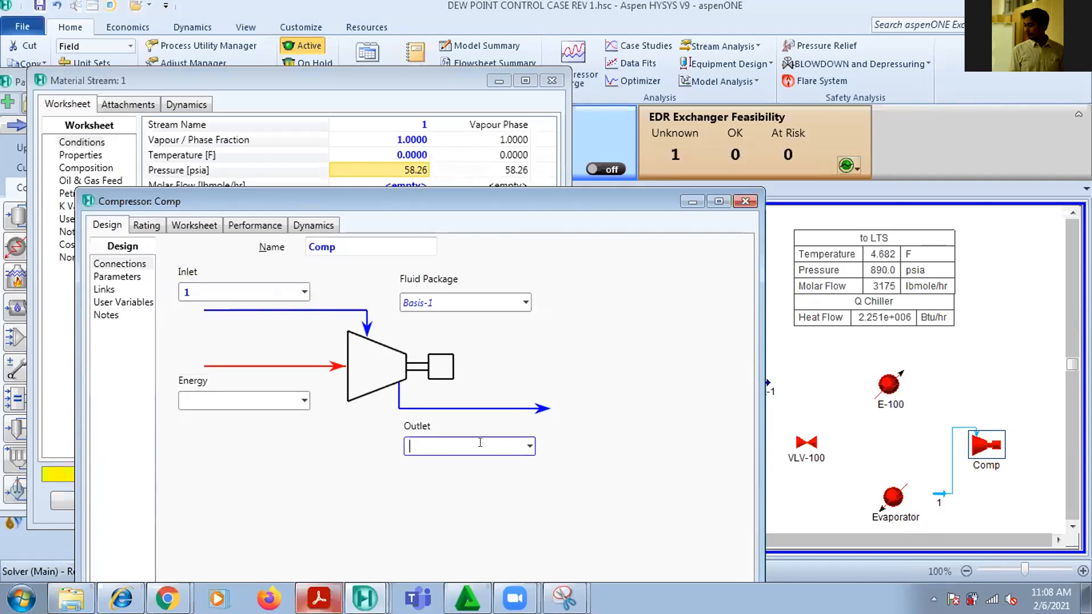
{"action": "key", "text": "Return"}
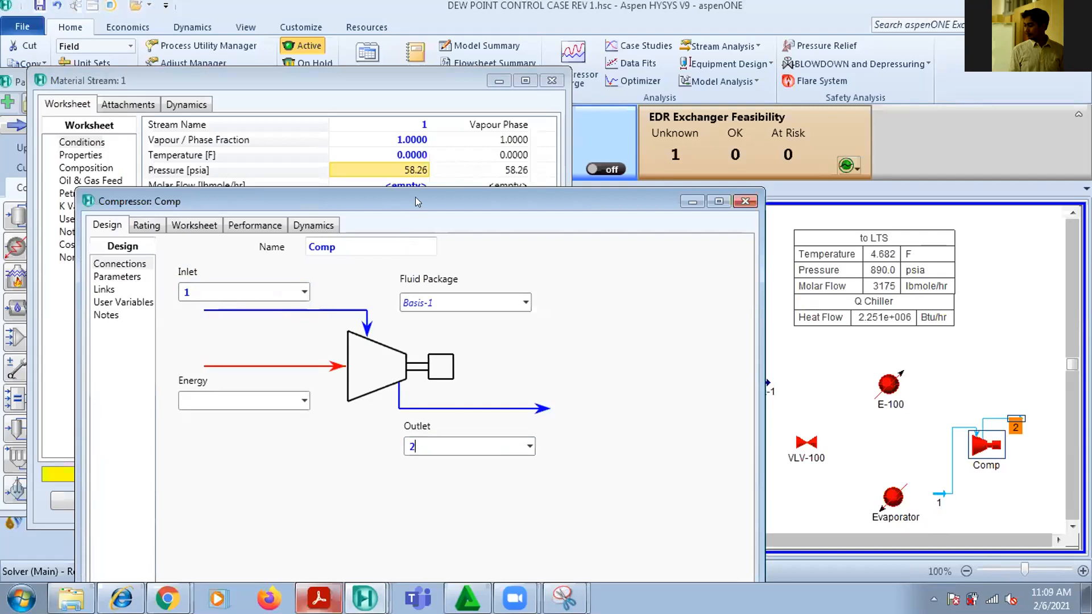
Attach a new energy stream named E-Comp to the compressor and close the compressor's property window
{"action": "left_click_drag", "start_coordinate": [415, 206], "coordinate": [425, 69]}
{"action": "left_click", "coordinate": [204, 259]}
{"action": "type", "text": "E-Comp"}
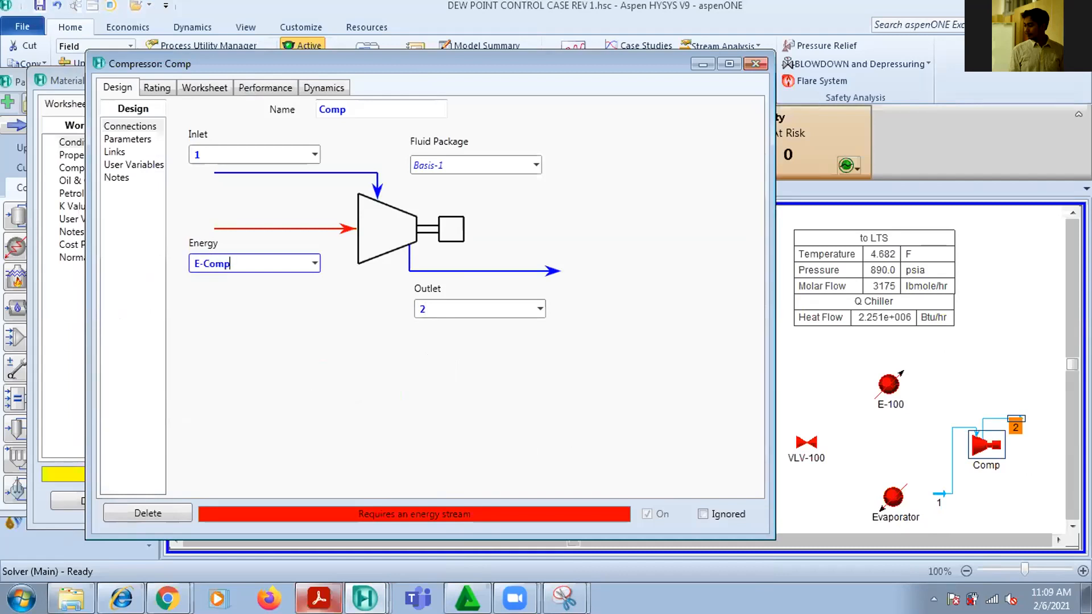
{"action": "key", "text": "Return"}
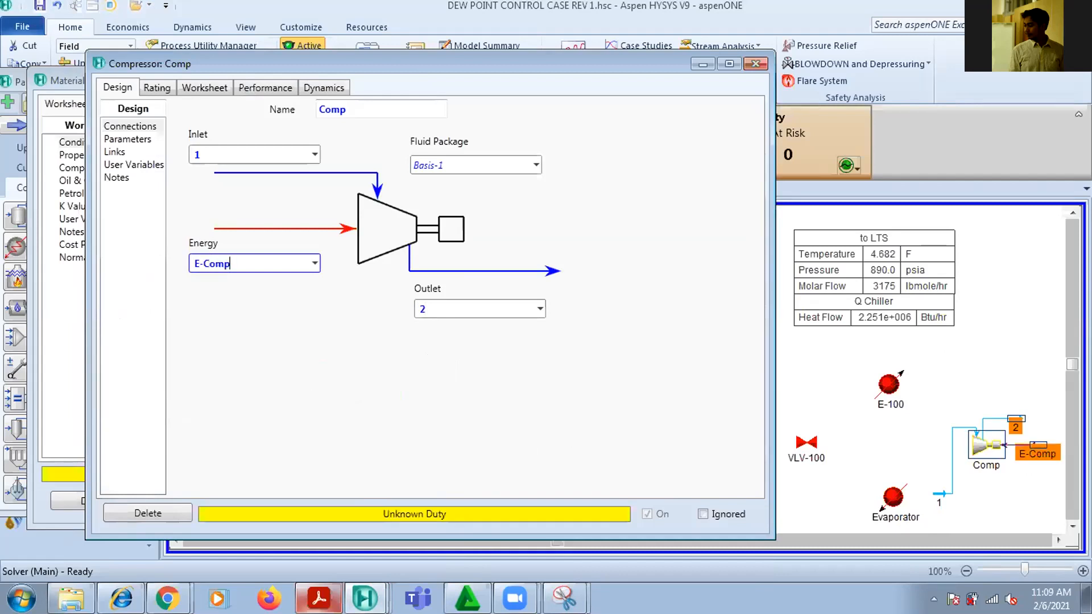
{"action": "left_click", "coordinate": [1027, 355]}
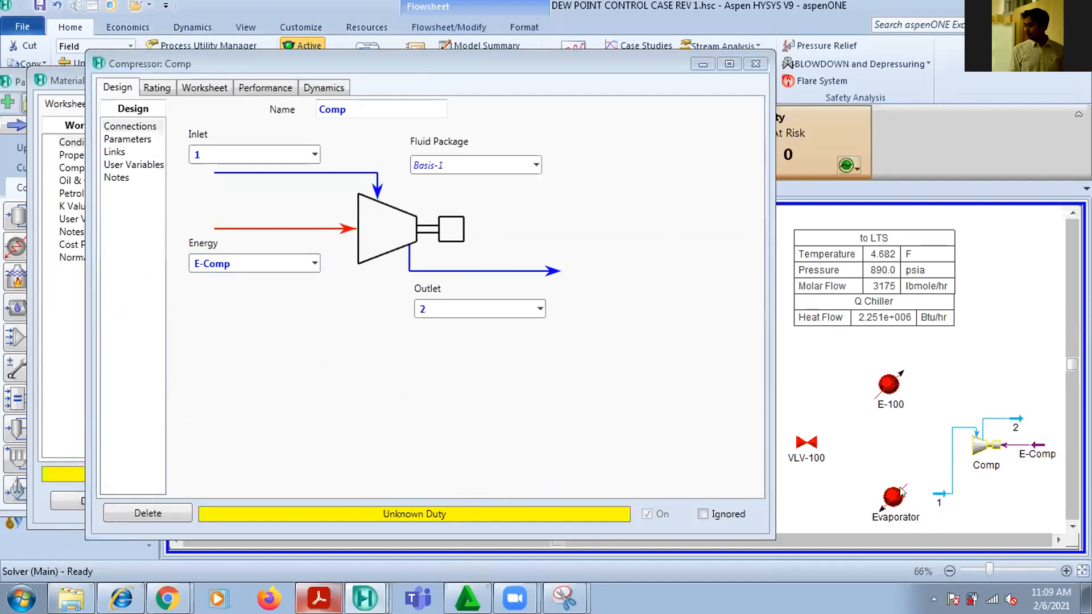
{"action": "left_click", "coordinate": [753, 63]}
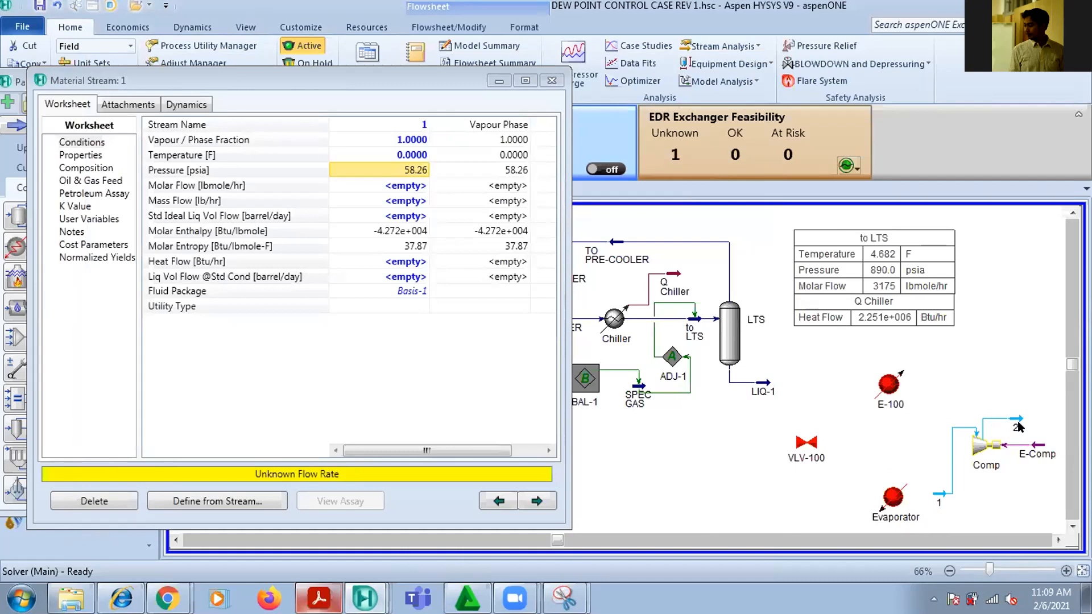
Raise outlet stream 2 and cooler E-100 on the flowsheet, and rename the cooler Condenser
{"action": "left_click_drag", "start_coordinate": [1017, 420], "coordinate": [1015, 384]}
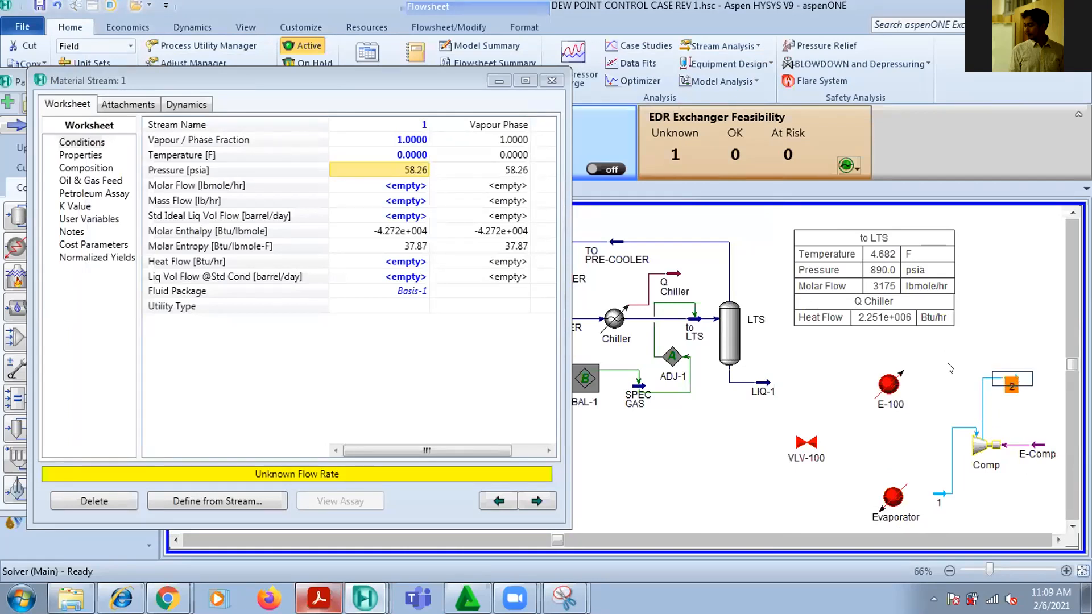
{"action": "left_click_drag", "start_coordinate": [889, 386], "coordinate": [892, 367]}
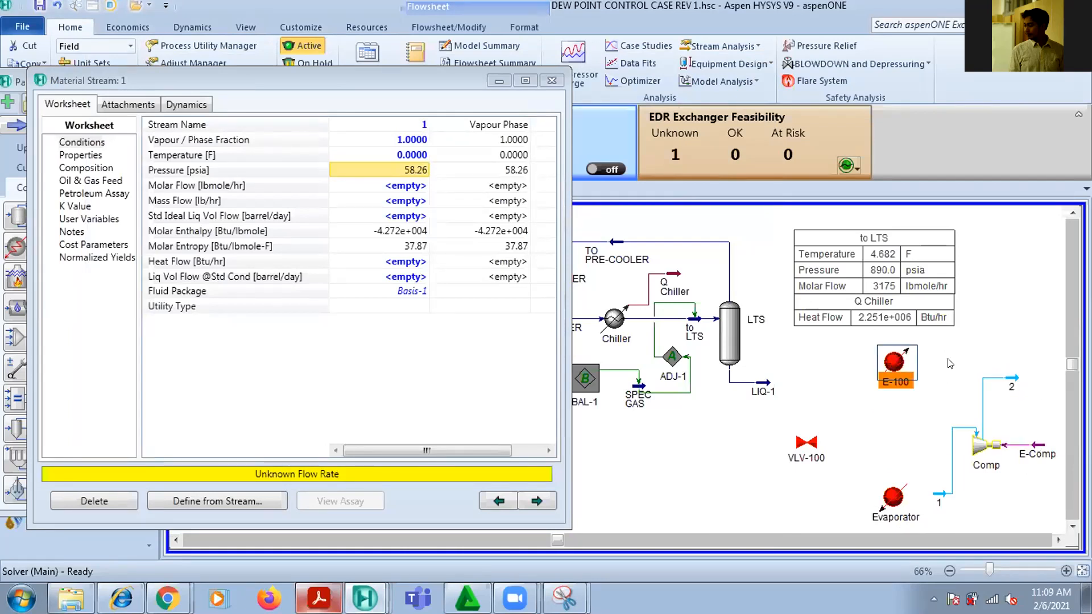
{"action": "double_click", "coordinate": [895, 363]}
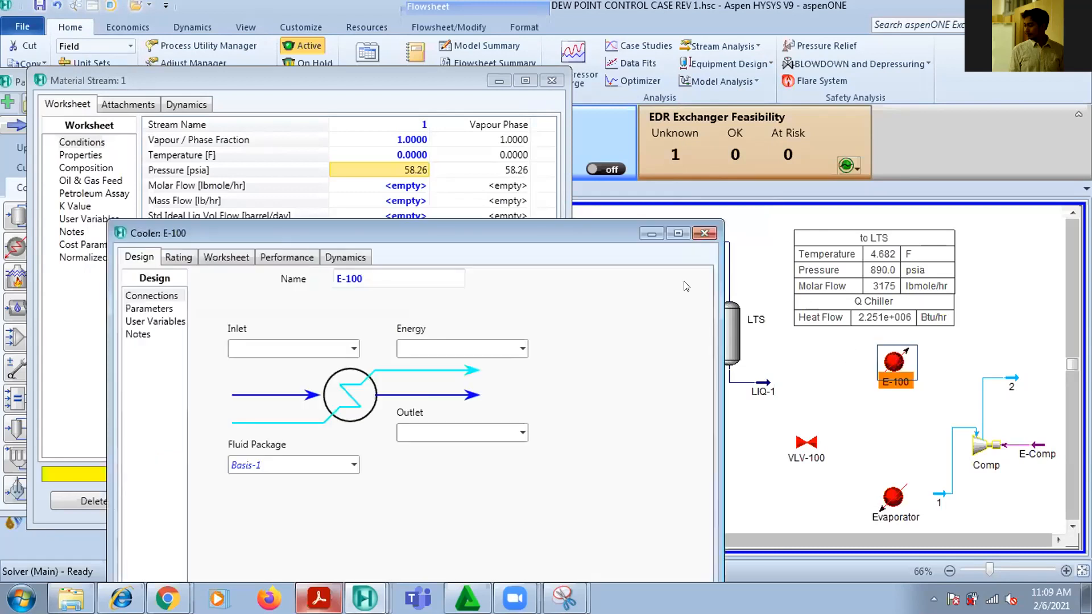
{"action": "type", "text": "C"}
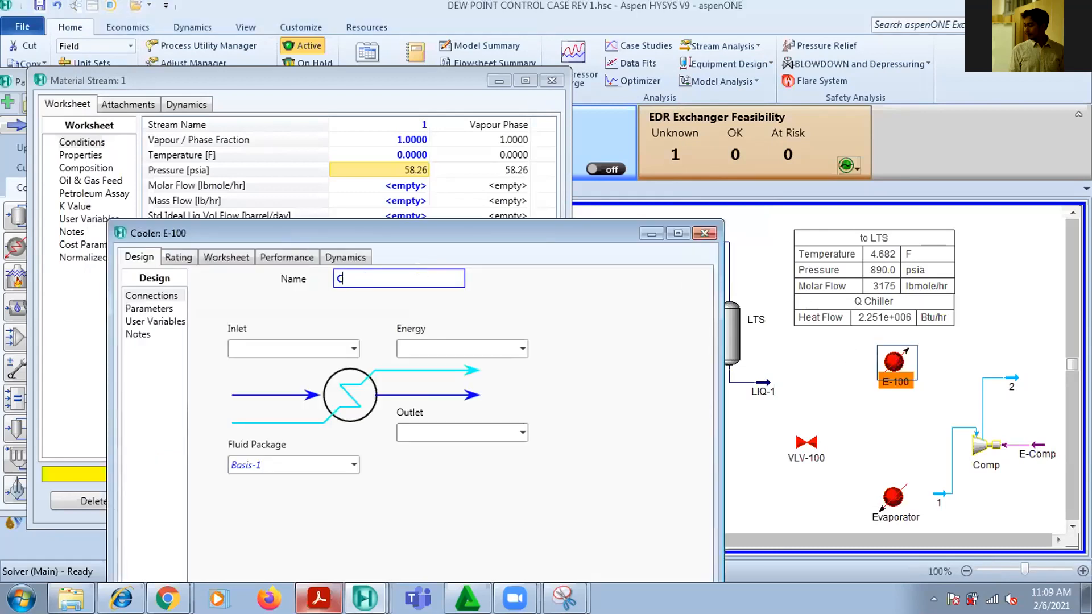
{"action": "type", "text": "ondenser"}
{"action": "key", "text": "Return"}
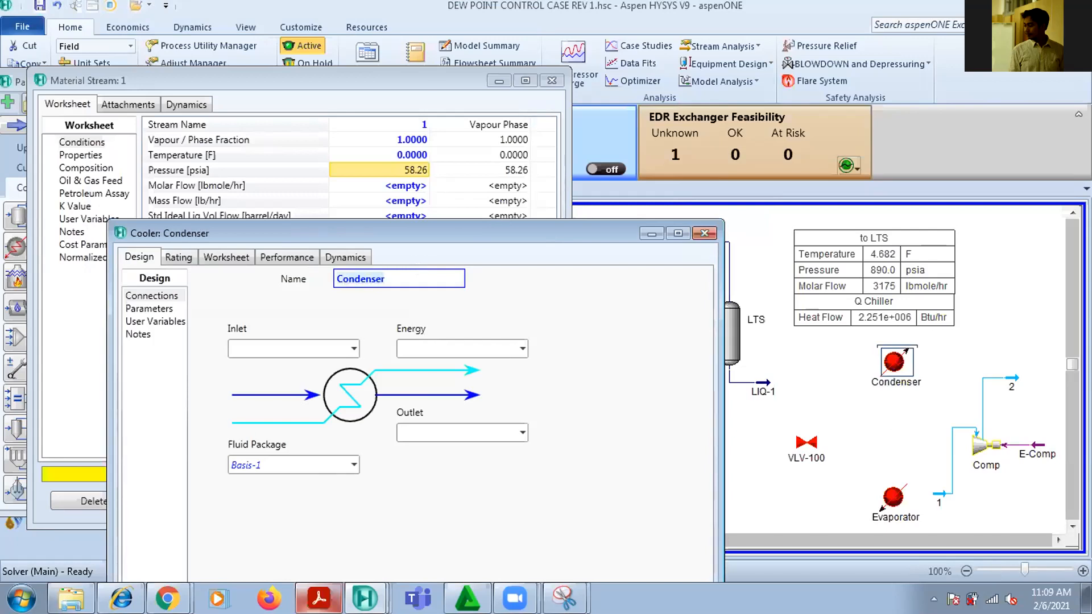
{"action": "left_click", "coordinate": [879, 482]}
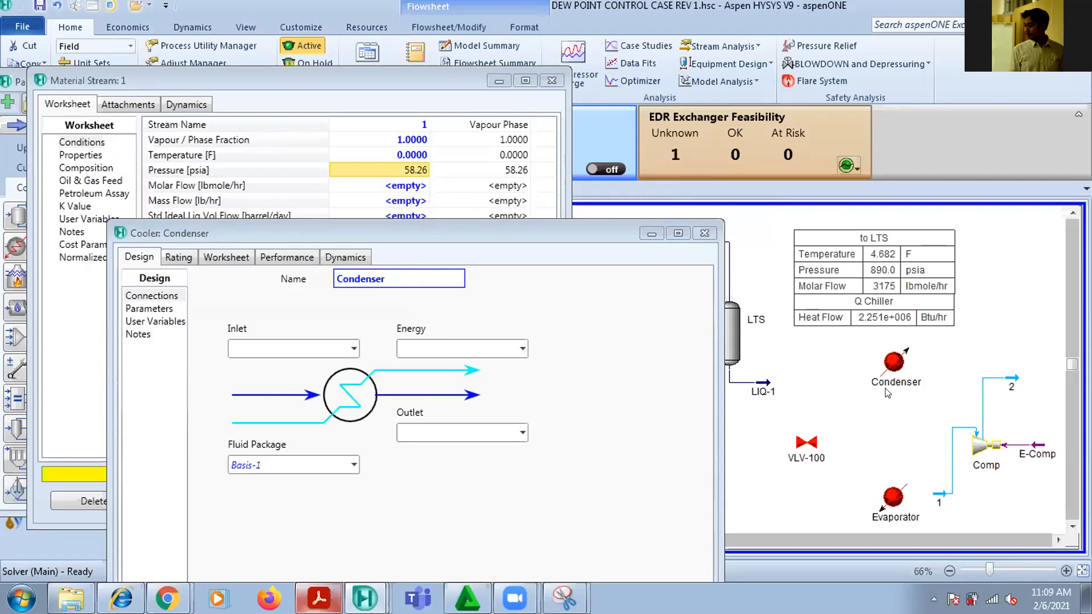
Switch to Chrome and search Google for "fin fan cooler industry" in a new tab, with the browser window maximized
{"action": "mouse_move", "coordinate": [890, 391]}
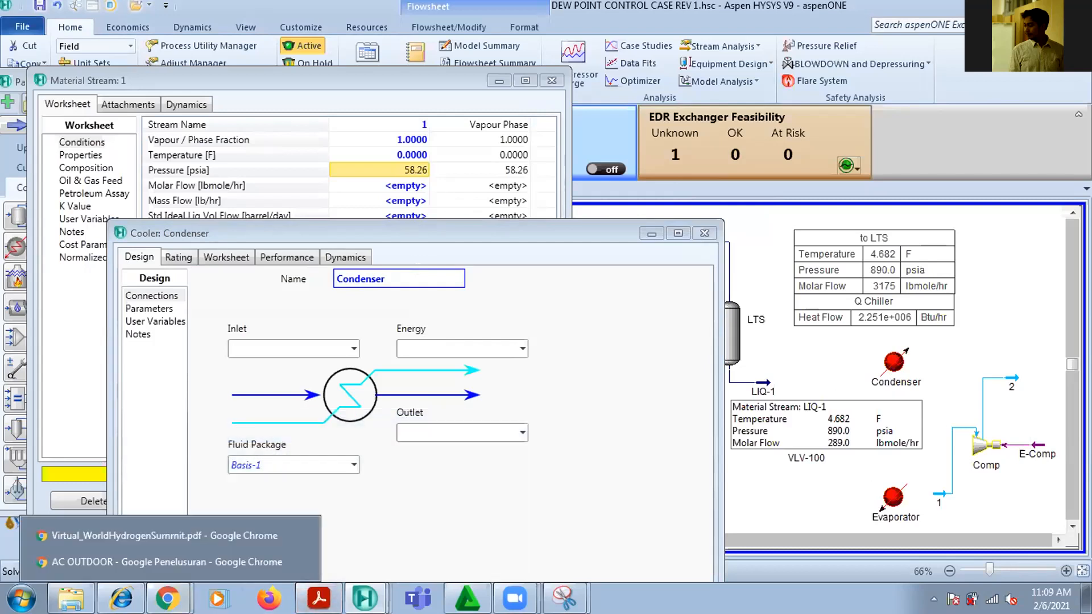
{"action": "left_click", "coordinate": [169, 599]}
{"action": "left_click", "coordinate": [160, 536]}
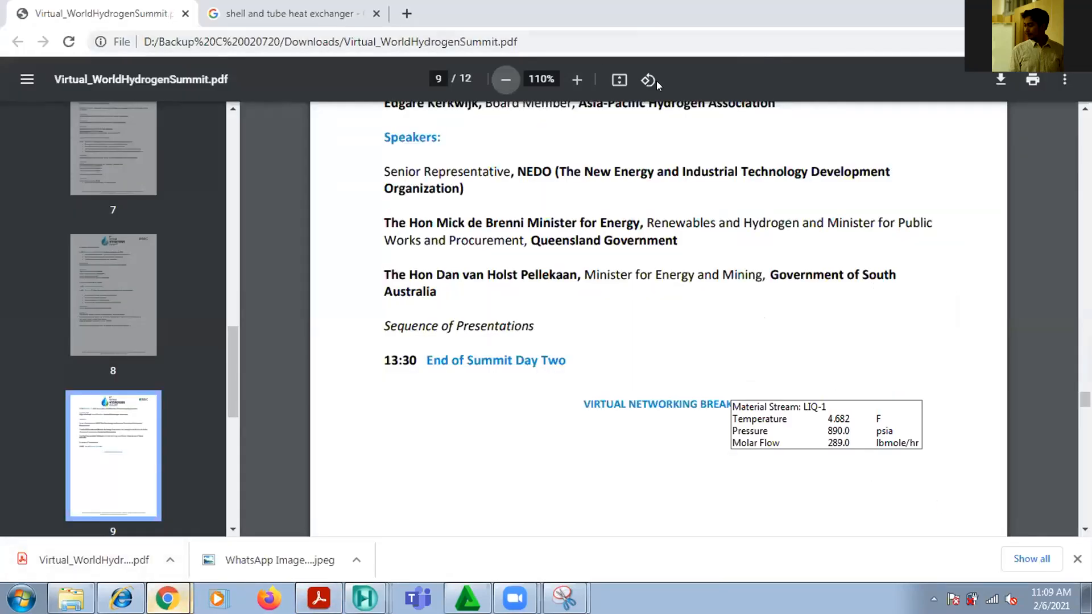
{"action": "left_click_drag", "start_coordinate": [558, 14], "coordinate": [626, 82]}
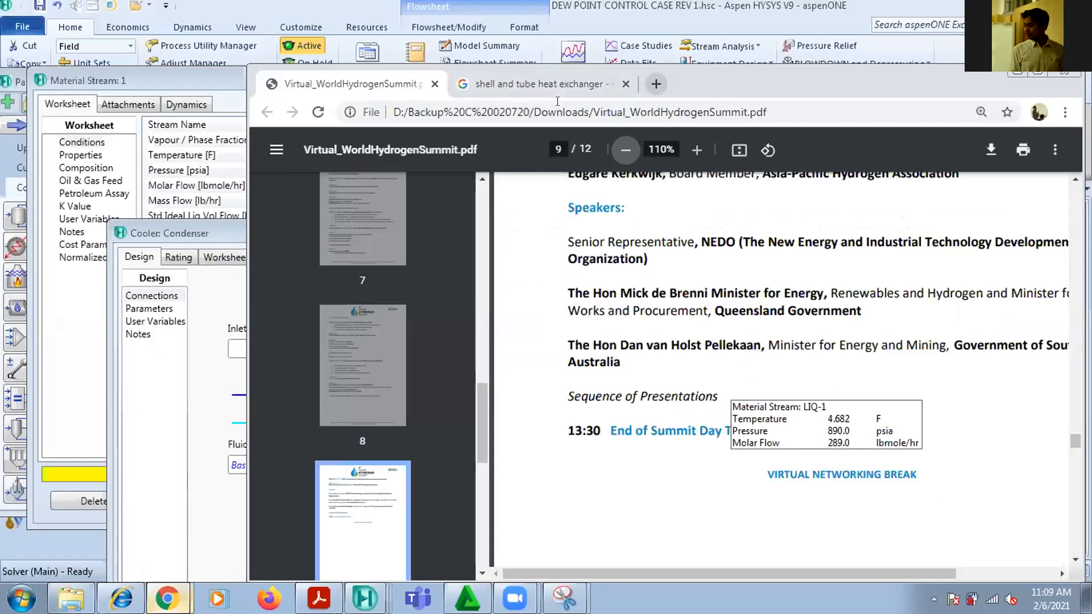
{"action": "key", "text": "ctrl+t"}
{"action": "type", "text": "fin fa"}
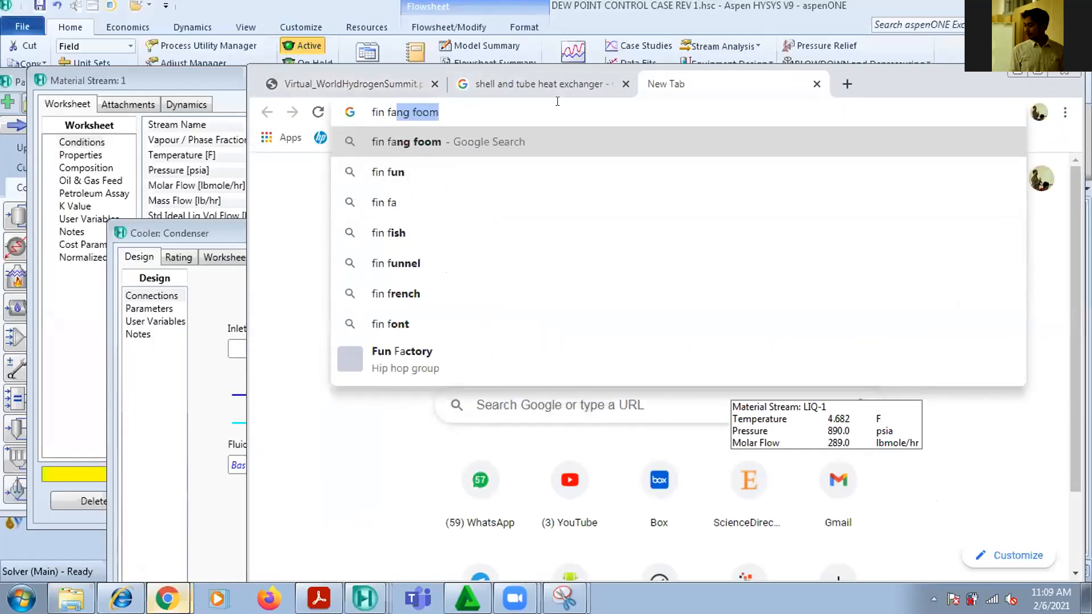
{"action": "type", "text": "n cooler industry"}
{"action": "key", "text": "Return"}
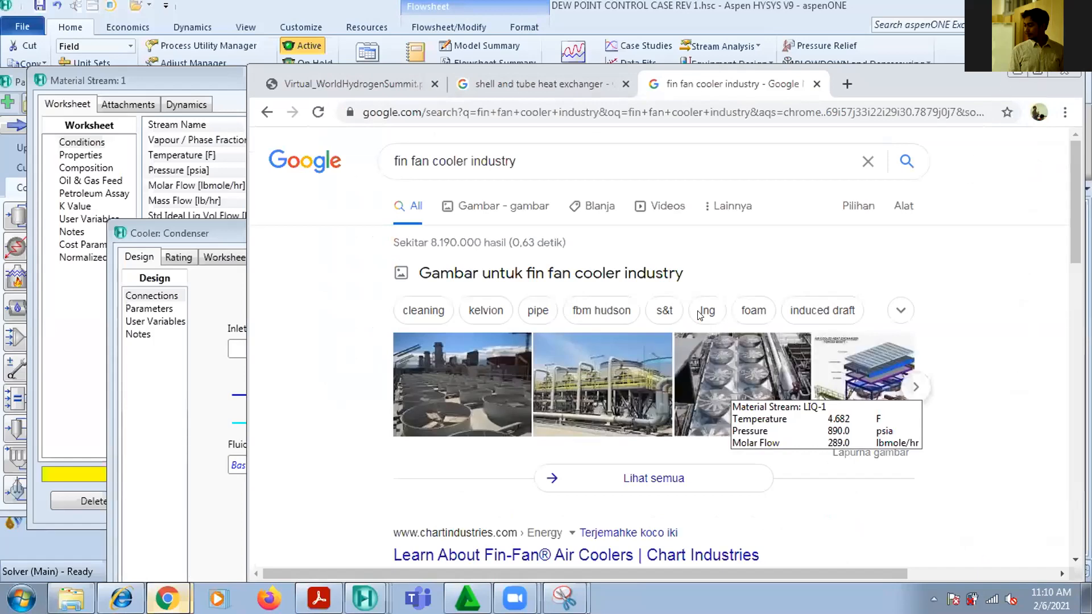
{"action": "key", "text": "super+Up"}
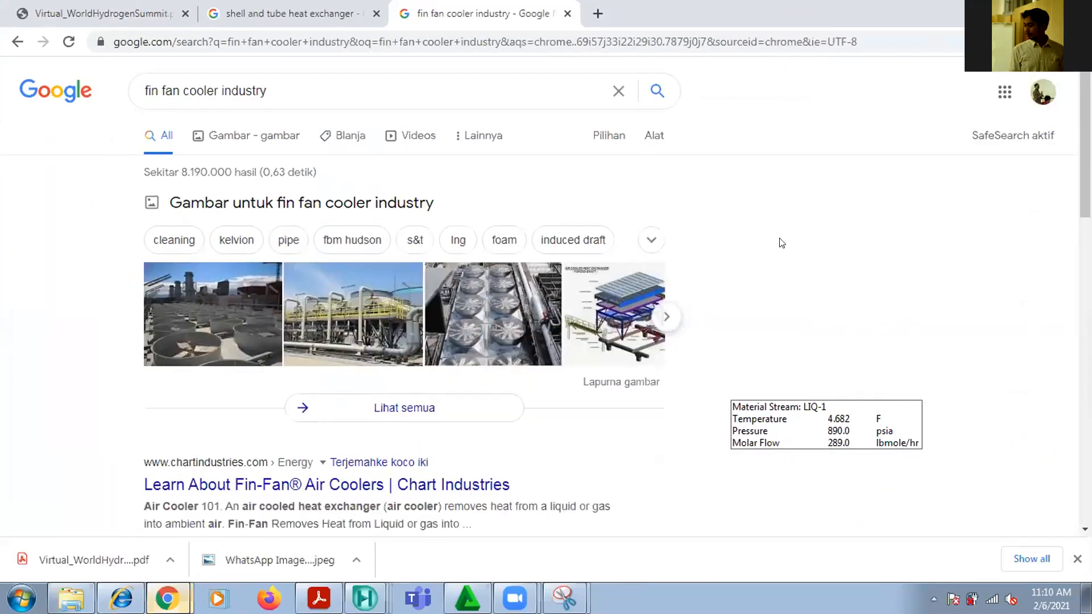
Examine the image results for industrial fin fan coolers, including the enlarged photo and its related images
{"action": "left_click", "coordinate": [465, 312]}
{"action": "scroll", "coordinate": [288, 224], "scroll_direction": "down", "scroll_amount": 2}
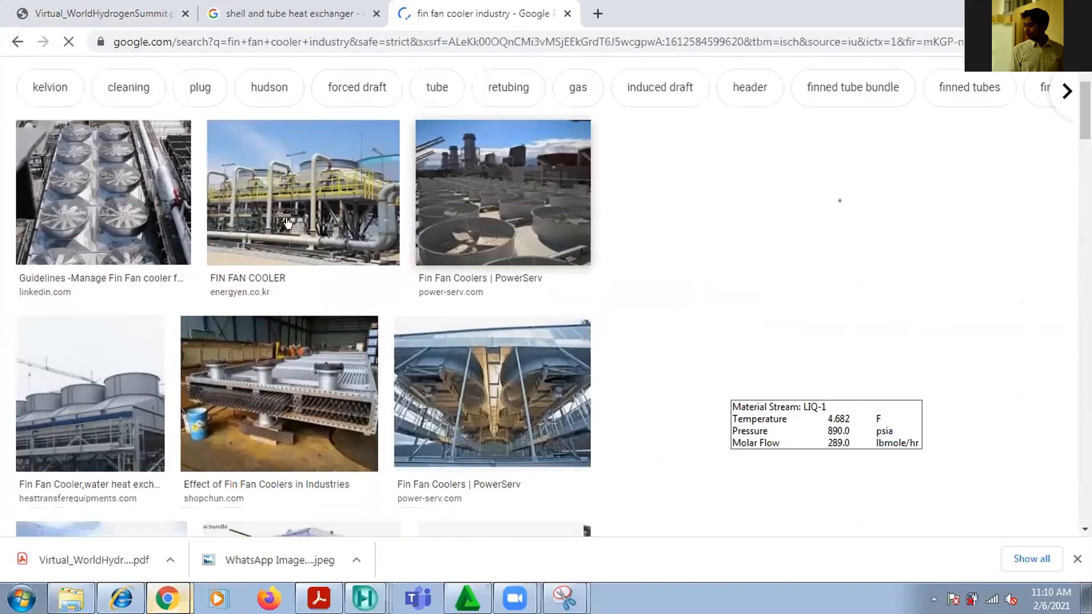
{"action": "scroll", "coordinate": [288, 223], "scroll_direction": "down", "scroll_amount": 2}
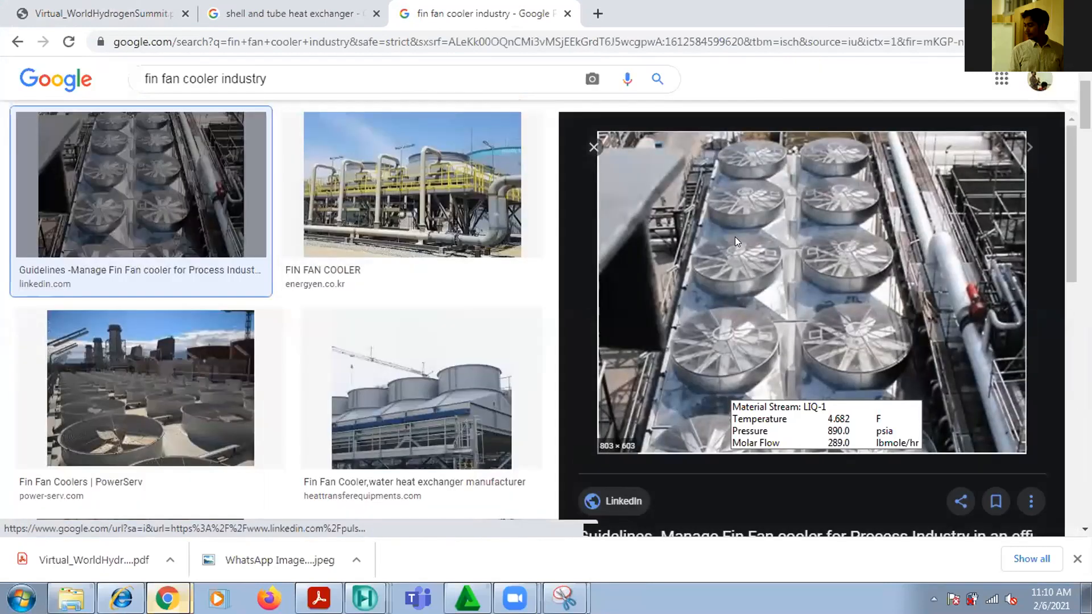
{"action": "scroll", "coordinate": [798, 429], "scroll_direction": "up", "scroll_amount": 2}
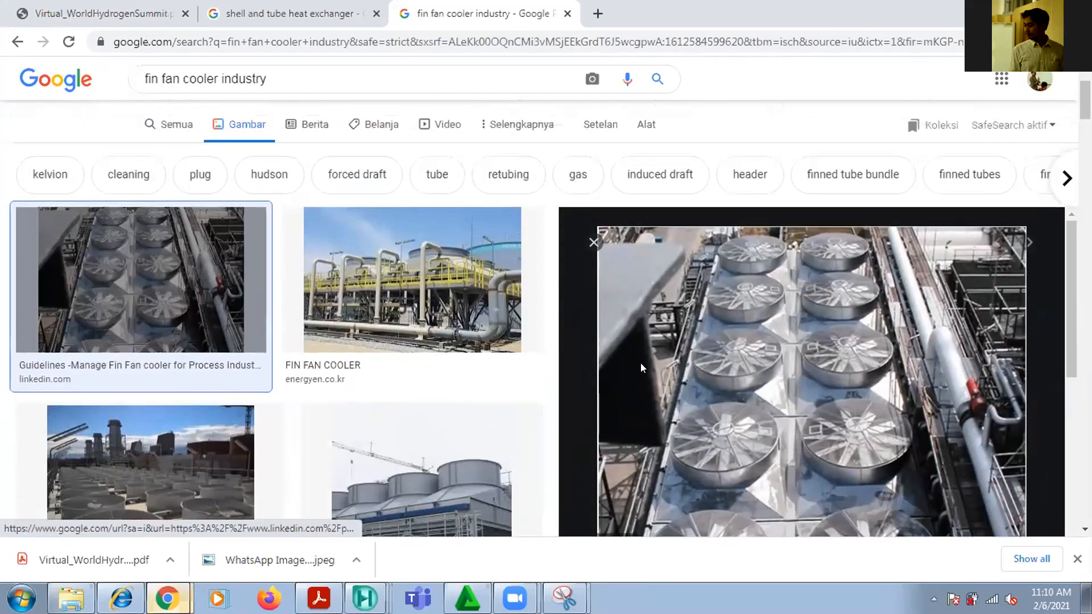
{"action": "scroll", "coordinate": [640, 363], "scroll_direction": "down", "scroll_amount": 4}
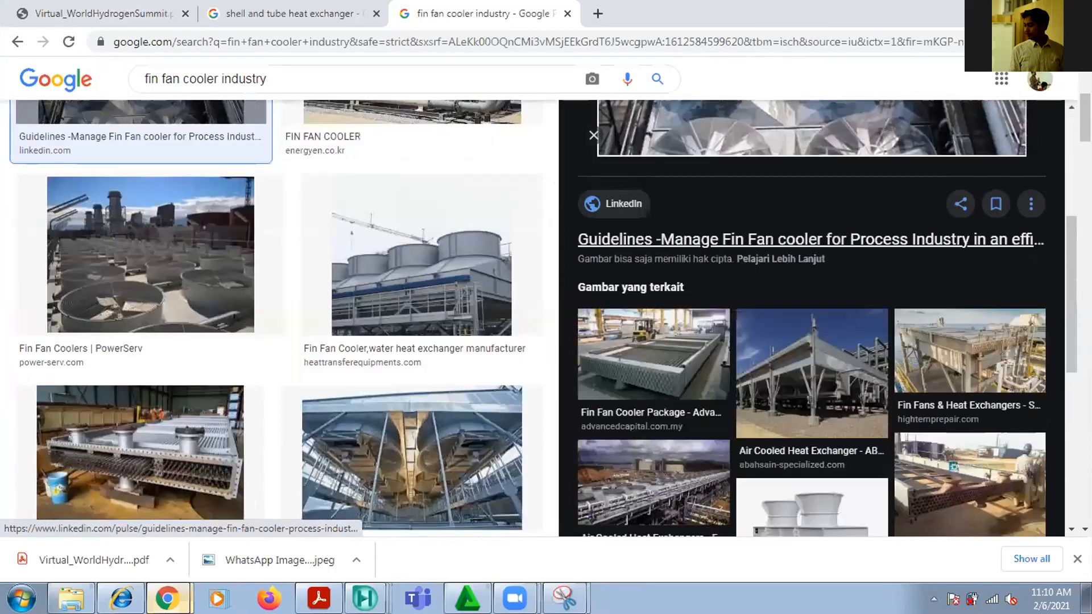
Switch back to Aspen HYSYS and connect stream 2 as the Condenser's inlet and a new stream 3 as its outlet
{"action": "key", "text": "alt+Tab"}
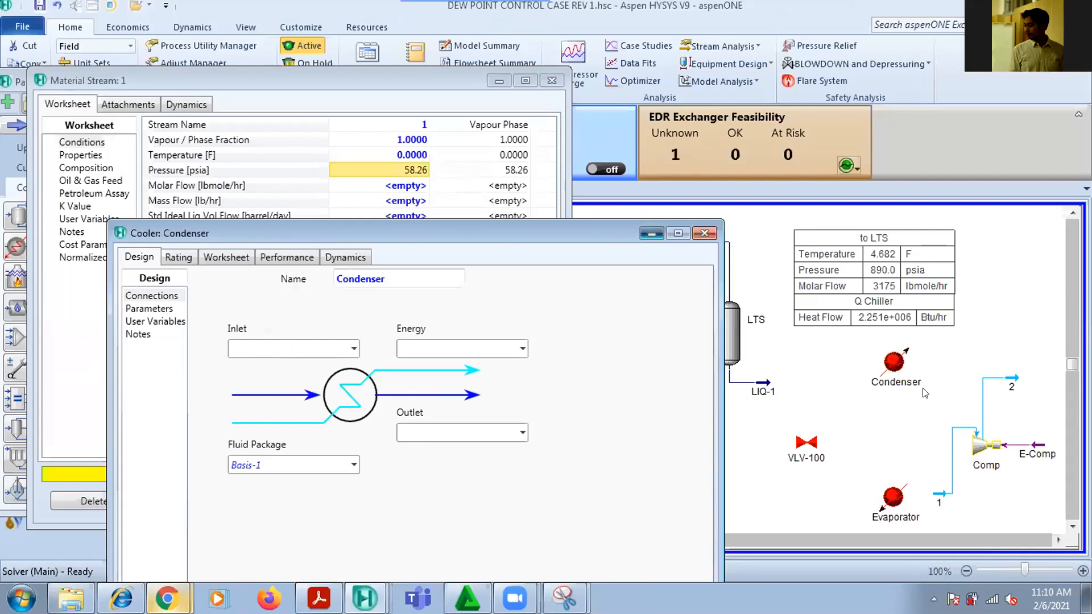
{"action": "key", "text": "Escape"}
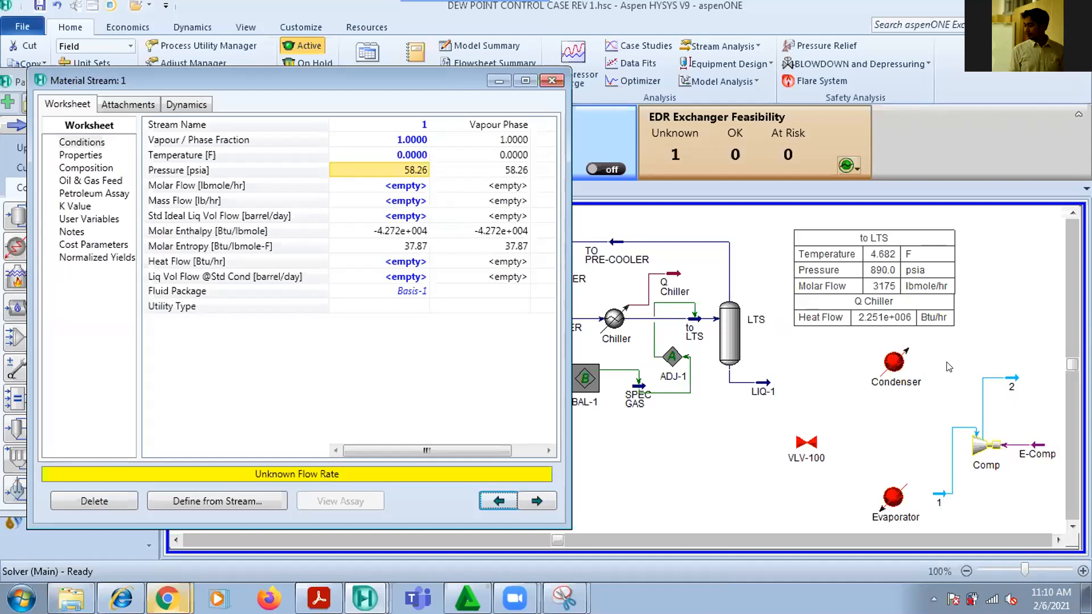
{"action": "double_click", "coordinate": [890, 369]}
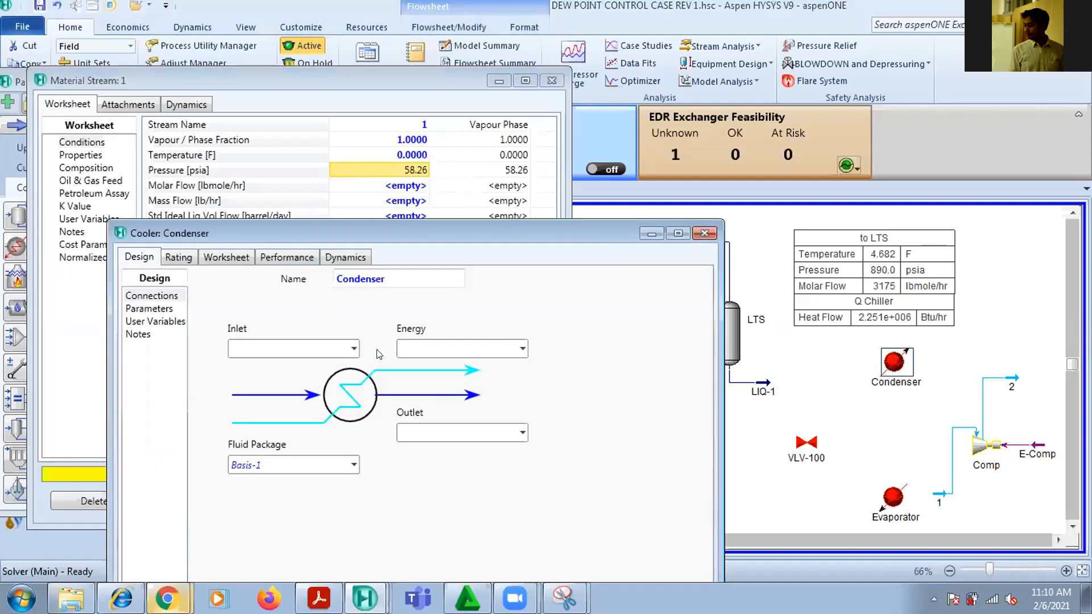
{"action": "left_click", "coordinate": [312, 349]}
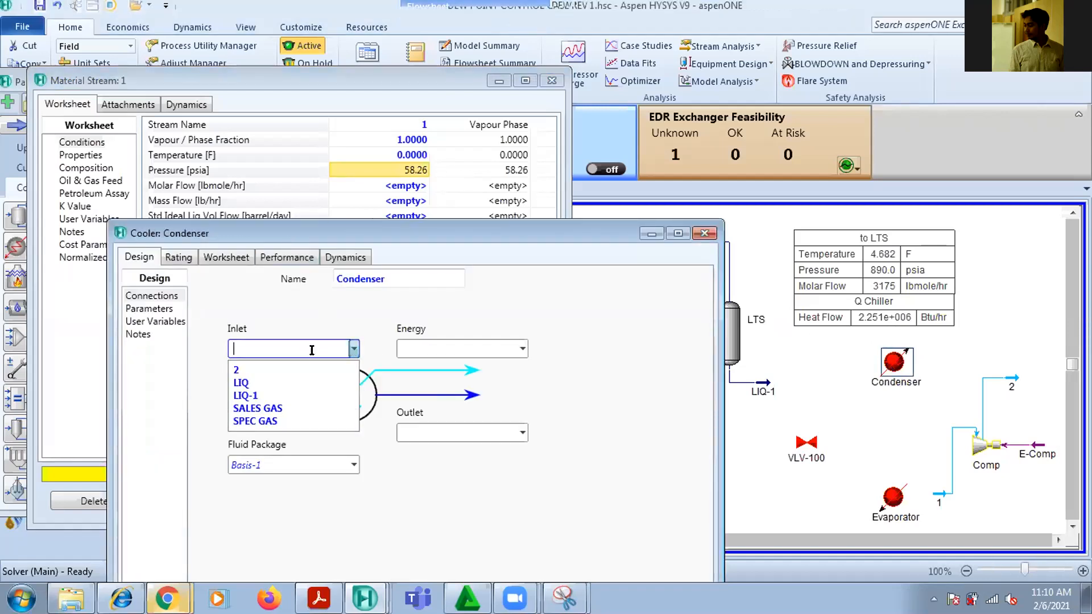
{"action": "left_click", "coordinate": [236, 370]}
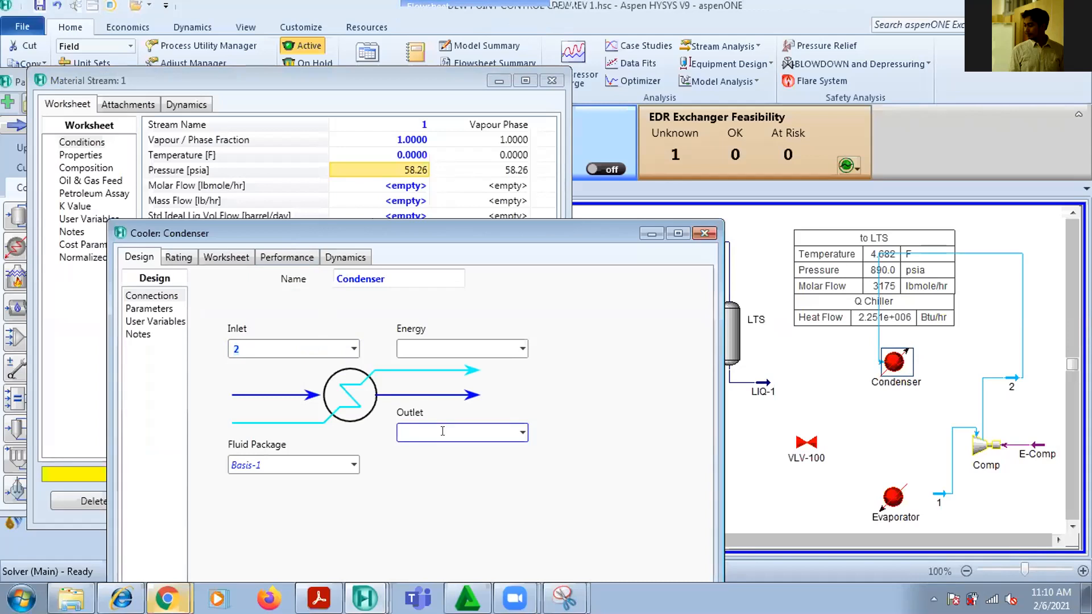
{"action": "type", "text": "3"}
{"action": "key", "text": "Return"}
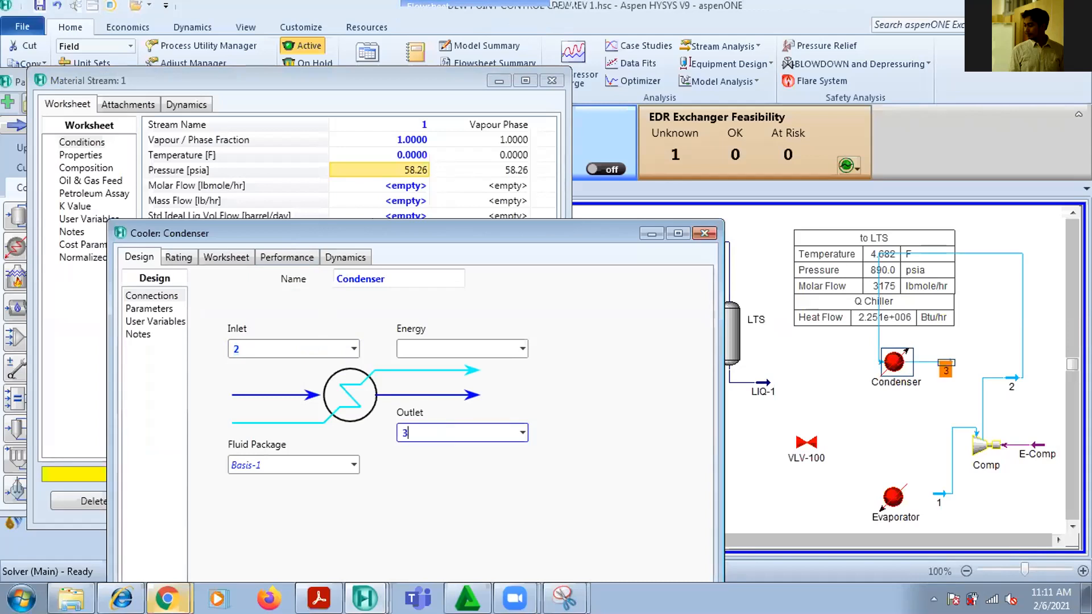
Attach a new energy stream named E Cond to the Condenser
{"action": "left_click", "coordinate": [406, 346]}
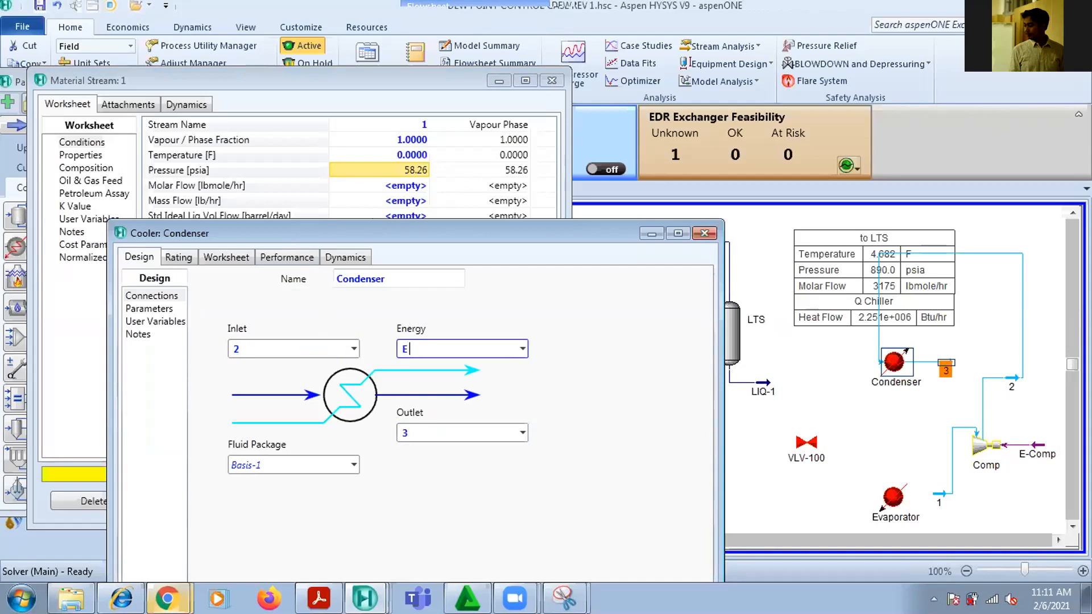
{"action": "type", "text": "E Cond"}
{"action": "key", "text": "Return"}
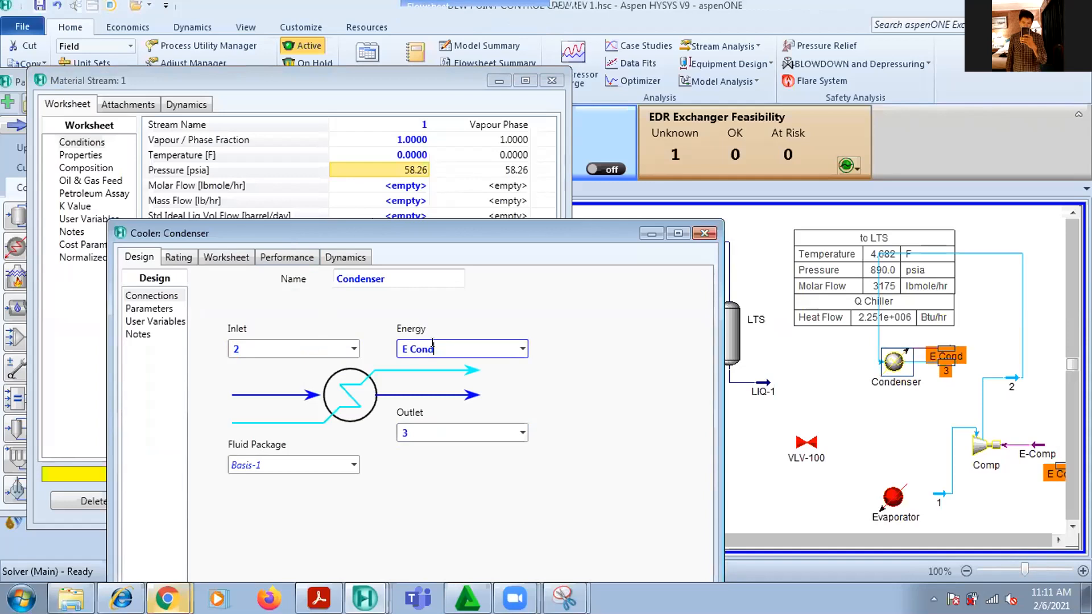
Move the to LTS and Q Chiller tables clear of the refrigeration loop and lower the line from stream 2 to the Condenser
{"action": "left_click_drag", "start_coordinate": [799, 251], "coordinate": [748, 214]}
{"action": "left_click_drag", "start_coordinate": [849, 320], "coordinate": [800, 301]}
{"action": "left_click_drag", "start_coordinate": [952, 250], "coordinate": [952, 323]}
Flip the Condenser together with streams 3 and E Cond horizontally on the flowsheet
{"action": "left_click_drag", "start_coordinate": [969, 379], "coordinate": [835, 338]}
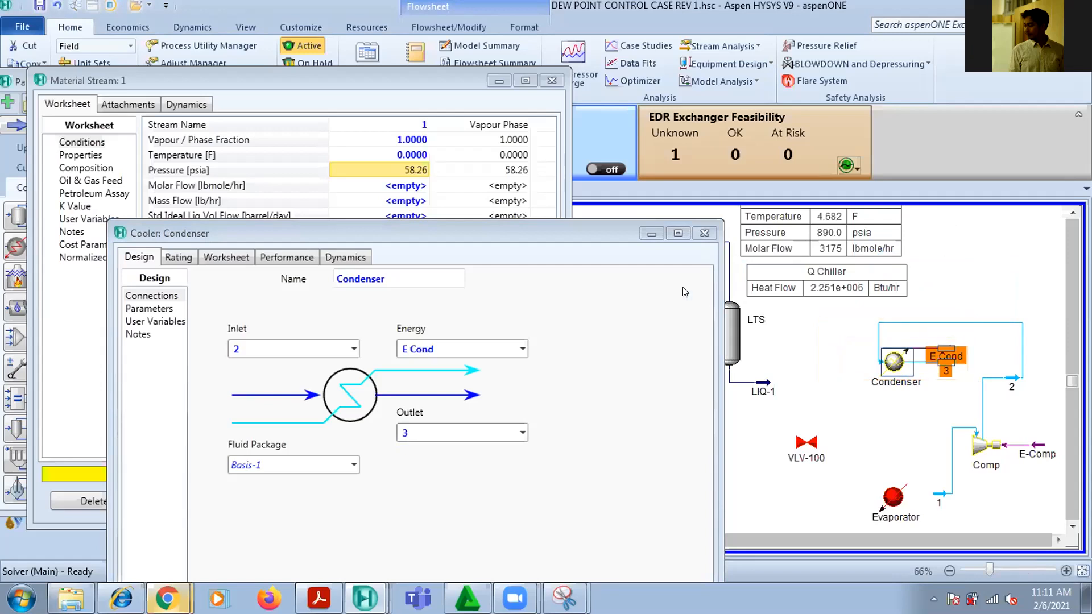
{"action": "left_click", "coordinate": [424, 28]}
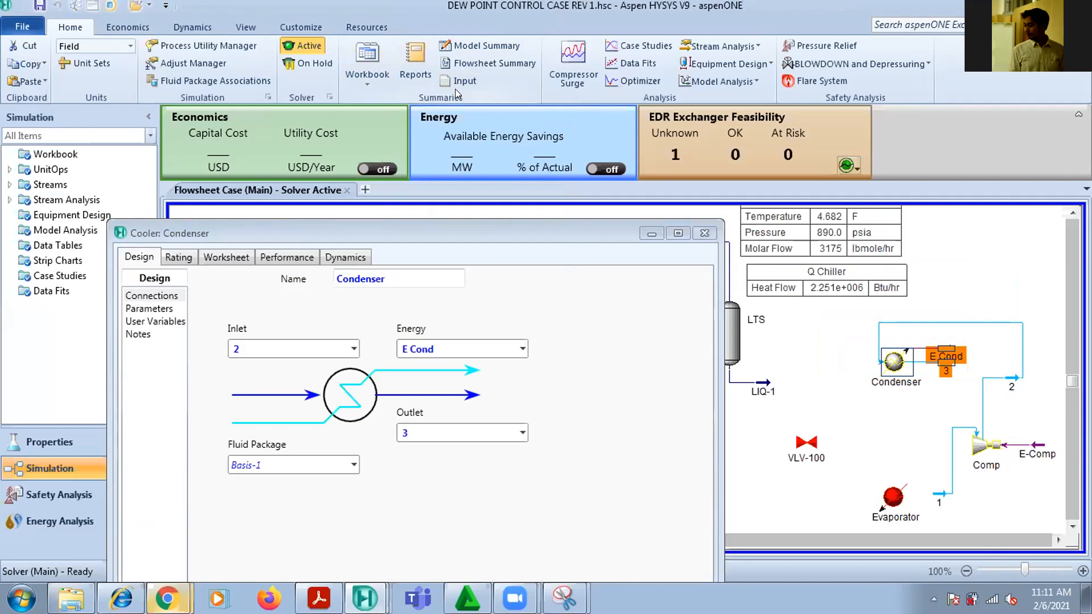
{"action": "left_click", "coordinate": [112, 29]}
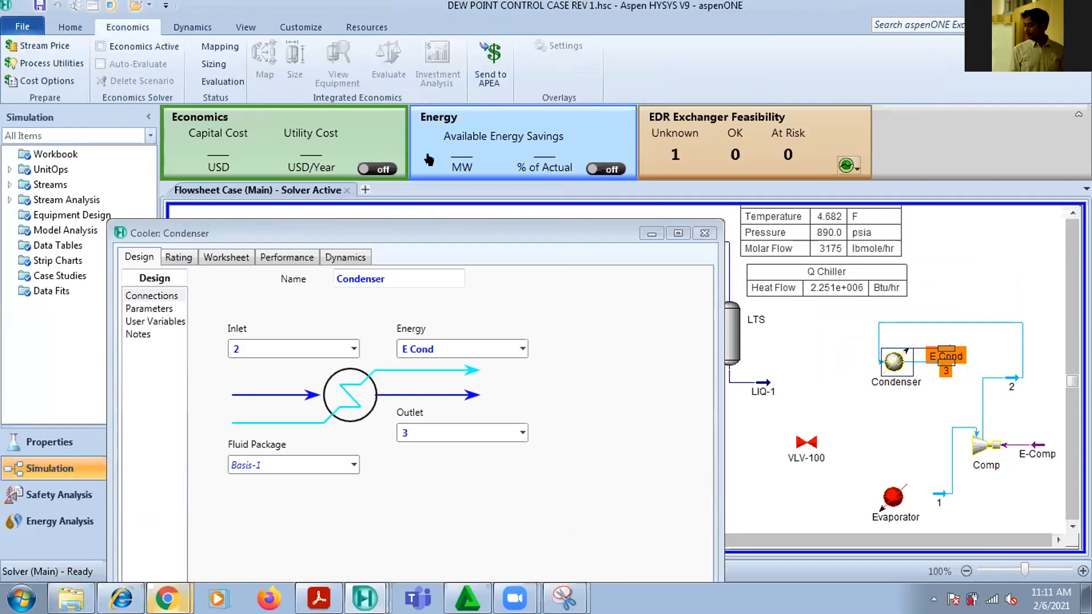
{"action": "left_click", "coordinate": [245, 27]}
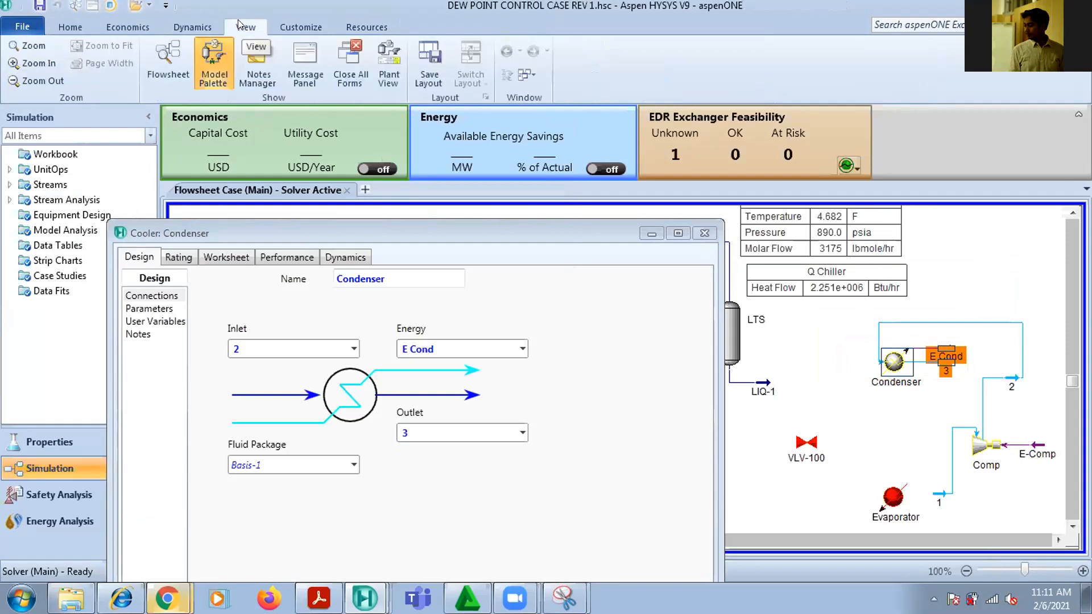
{"action": "left_click", "coordinate": [938, 285]}
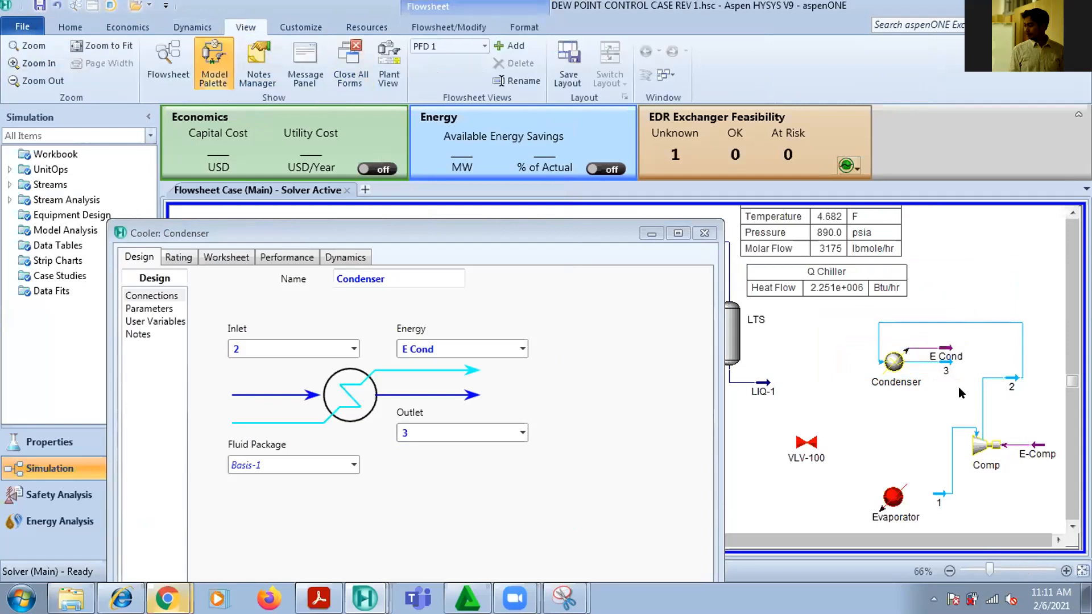
{"action": "left_click", "coordinate": [890, 363]}
{"action": "left_click_drag", "start_coordinate": [852, 333], "coordinate": [967, 382]}
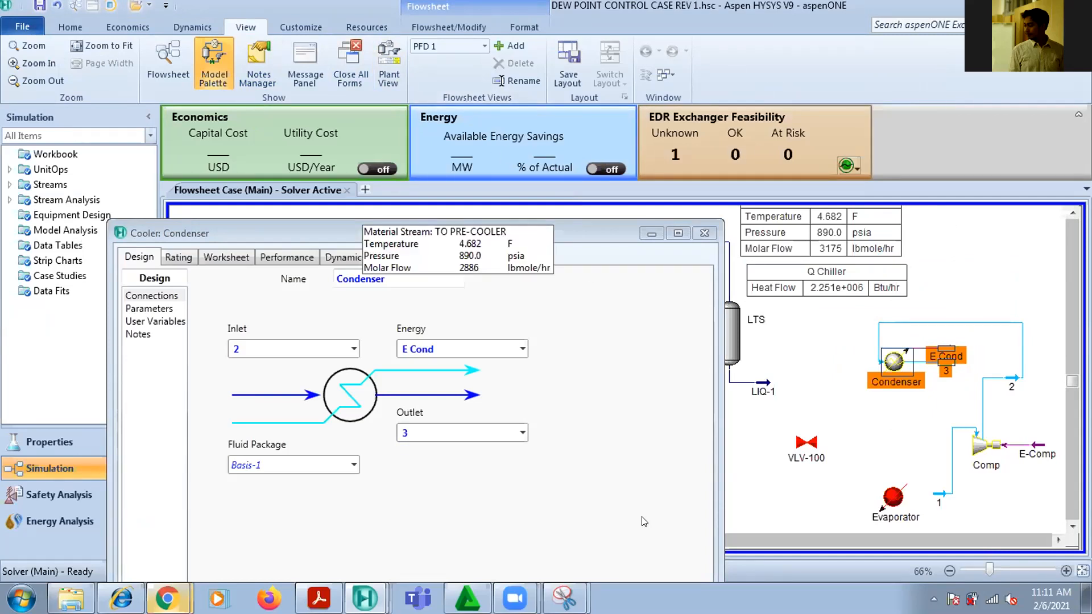
{"action": "left_click", "coordinate": [426, 32]}
{"action": "left_click", "coordinate": [102, 64]}
{"action": "left_click", "coordinate": [956, 349]}
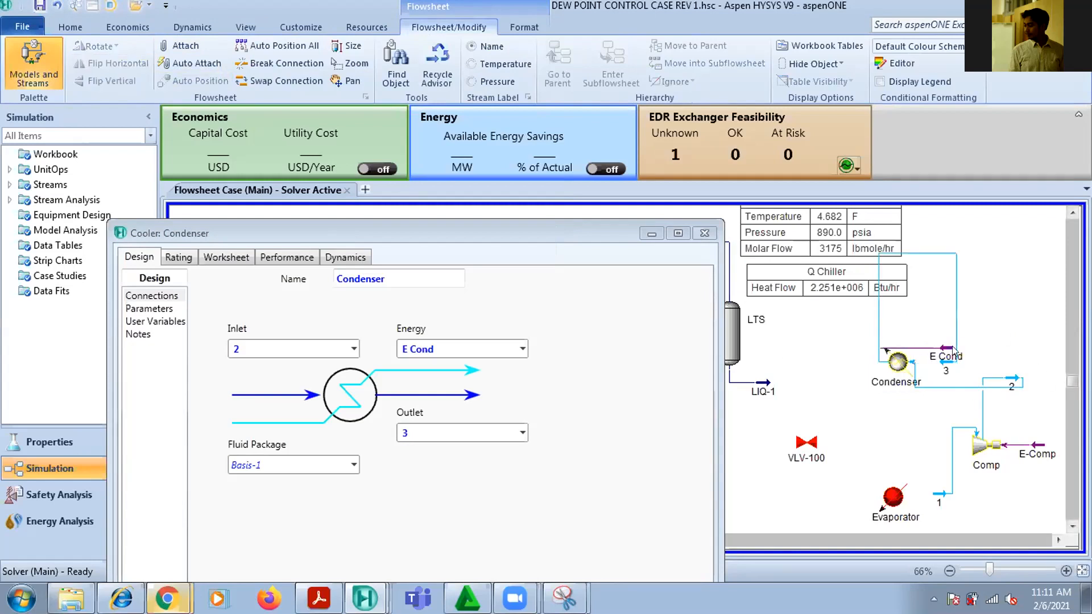
Place streams 3 and E Cond on the Condenser's outlet side, bring stream 2 closer, and lower its line to the Condenser's level
{"action": "left_click_drag", "start_coordinate": [1013, 377], "coordinate": [831, 355]}
{"action": "left_click", "coordinate": [1015, 360]}
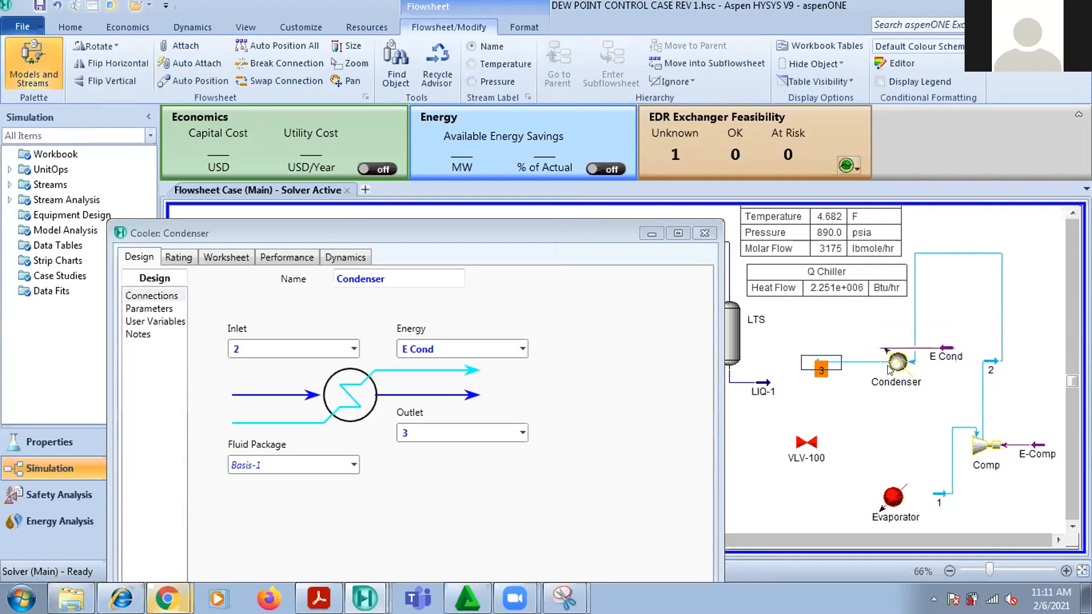
{"action": "left_click_drag", "start_coordinate": [954, 355], "coordinate": [860, 330]}
{"action": "left_click_drag", "start_coordinate": [953, 254], "coordinate": [977, 353]}
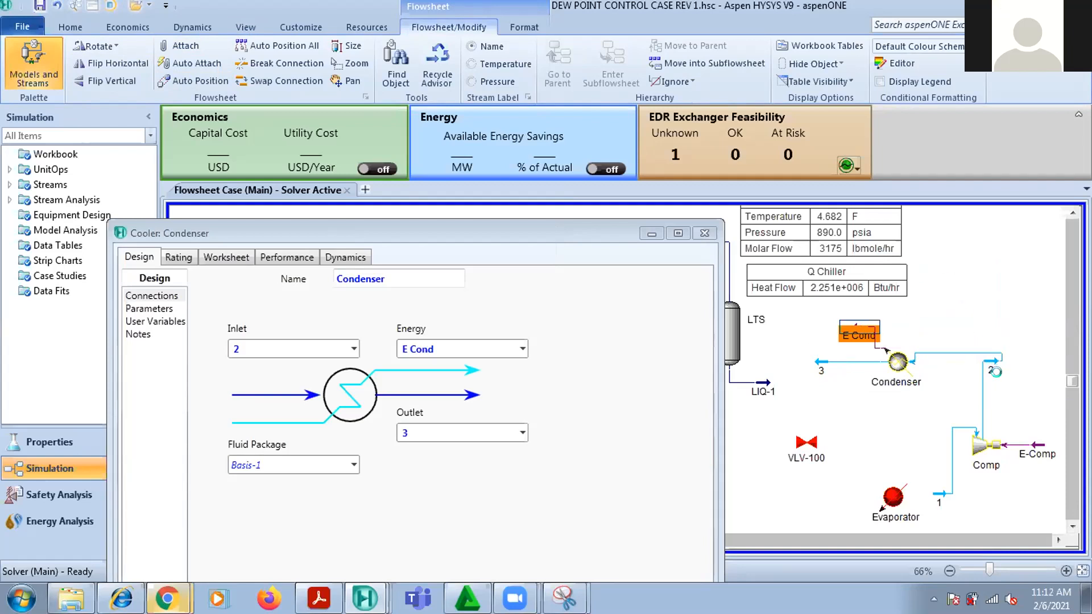
Rotate stream 2 to point upward and place it directly above Comp so its line runs straight to the Condenser
{"action": "left_click", "coordinate": [919, 331]}
{"action": "left_click_drag", "start_coordinate": [985, 363], "coordinate": [1000, 376]}
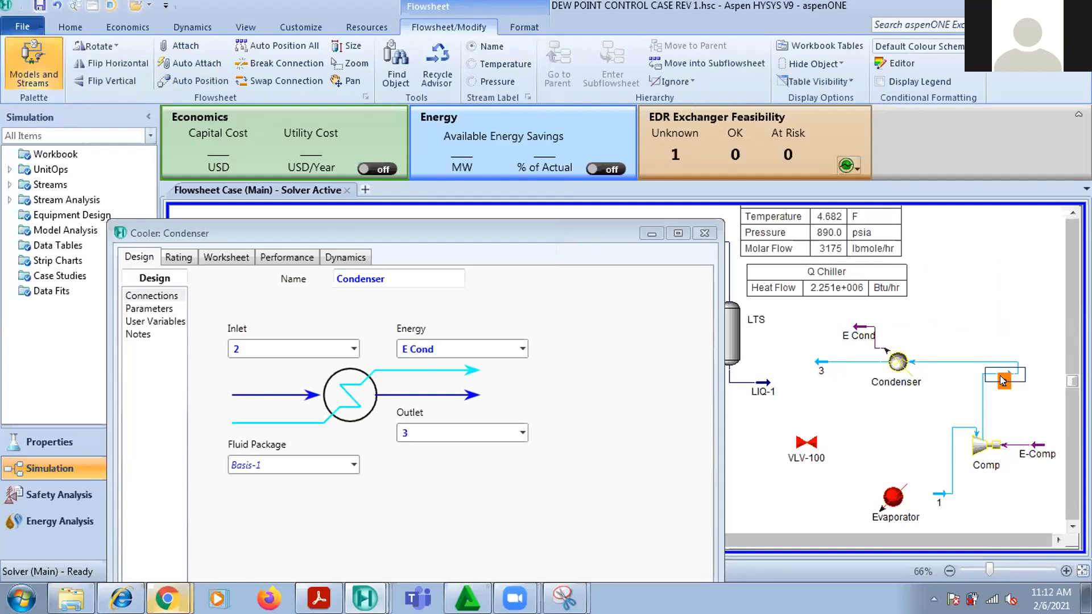
{"action": "left_click", "coordinate": [106, 47]}
{"action": "left_click", "coordinate": [105, 47]}
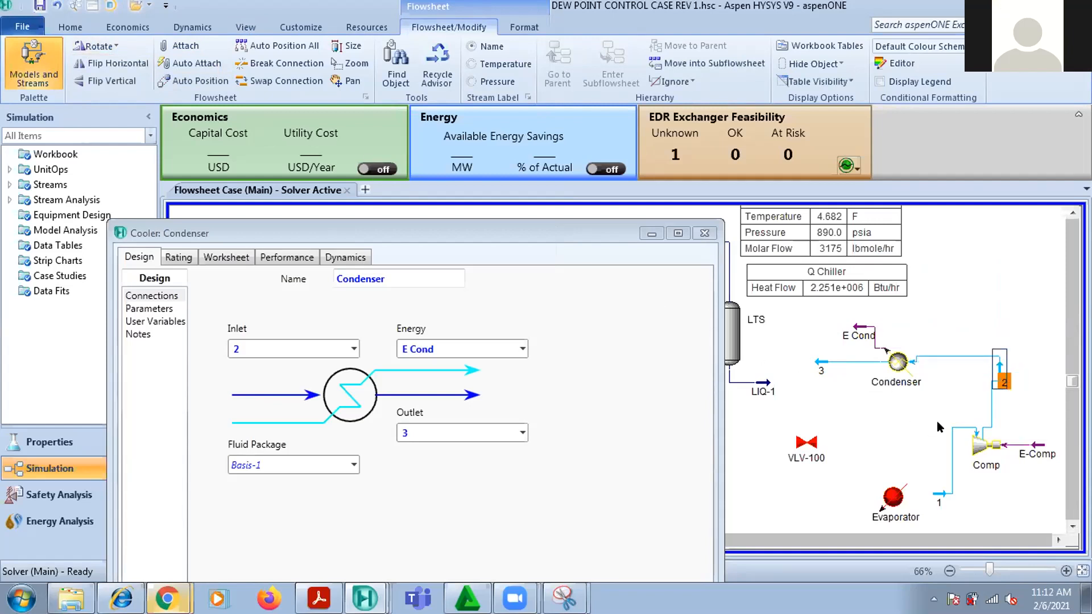
{"action": "left_click_drag", "start_coordinate": [994, 367], "coordinate": [978, 391]}
{"action": "left_click", "coordinate": [821, 340]}
{"action": "left_click", "coordinate": [1012, 380]}
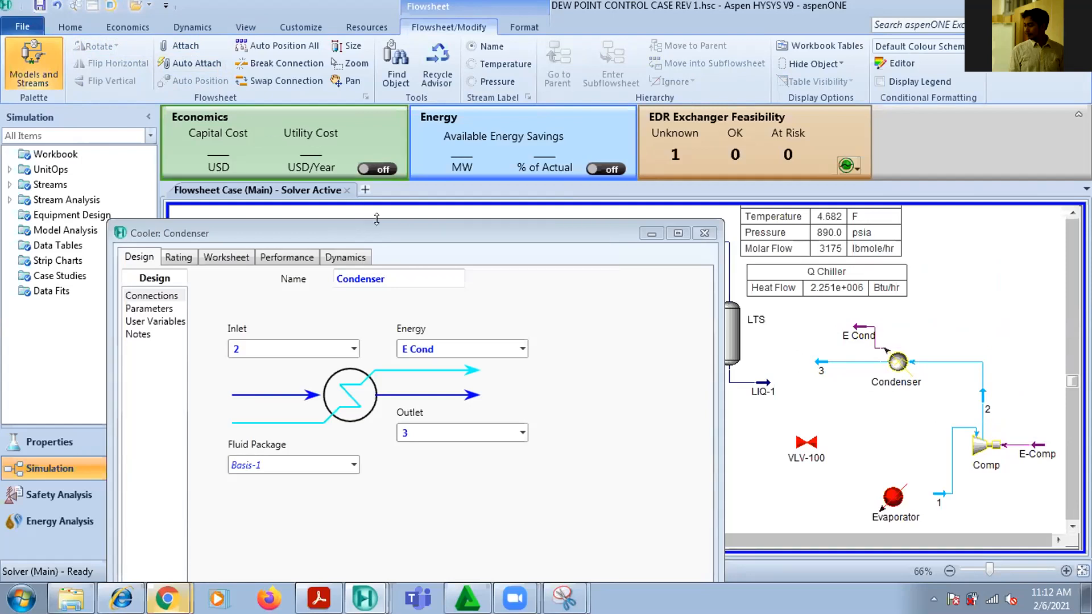
Set the Condenser's Delta P to 5 psi and close its property window
{"action": "left_click_drag", "start_coordinate": [380, 226], "coordinate": [382, 80]}
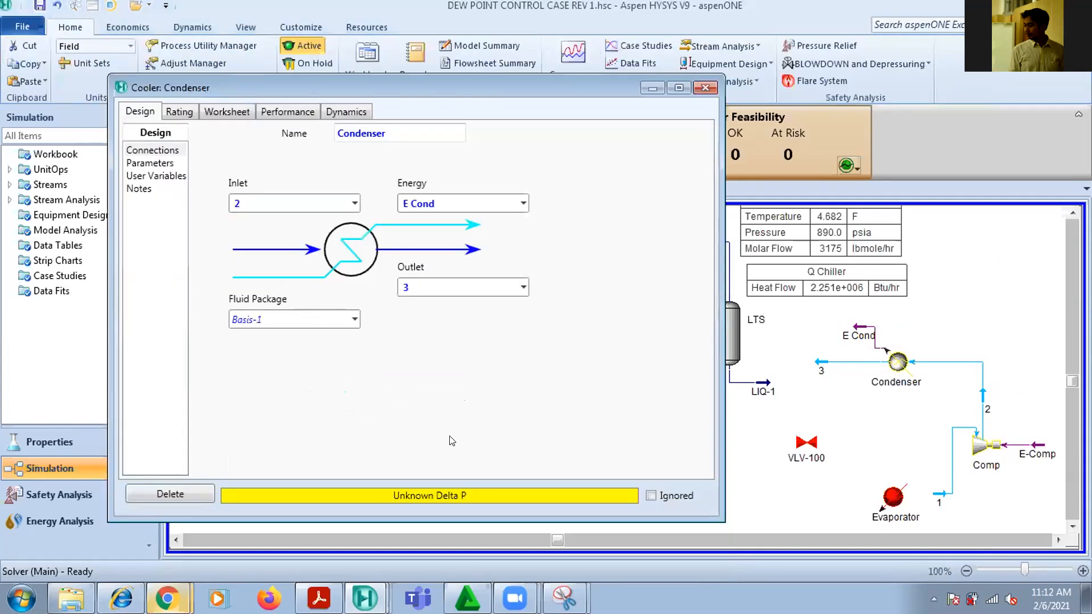
{"action": "left_click", "coordinate": [172, 164]}
{"action": "left_click", "coordinate": [336, 157]}
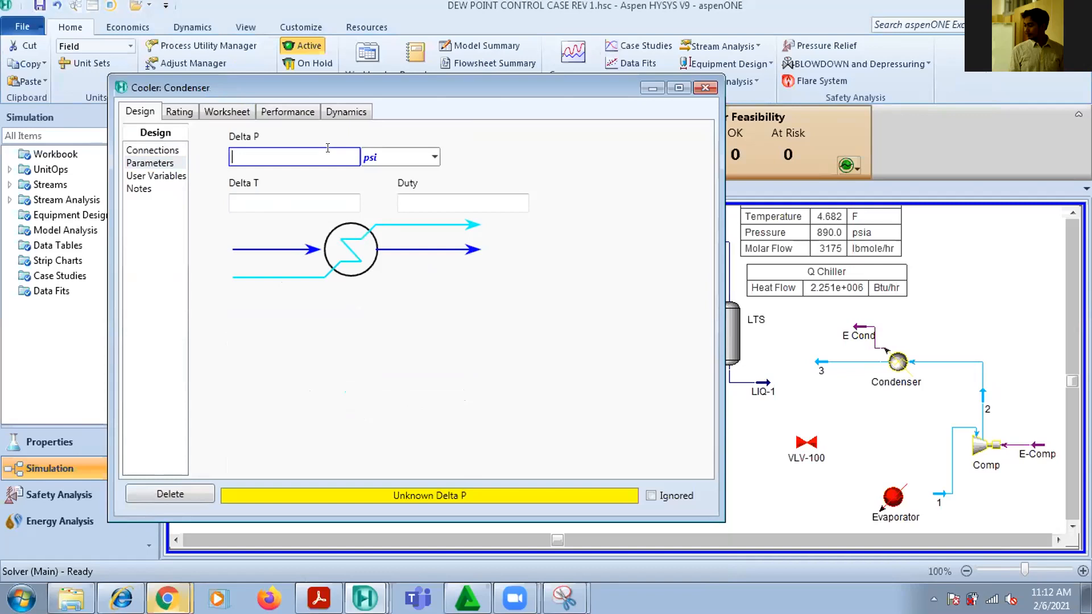
{"action": "type", "text": "5"}
{"action": "key", "text": "Return"}
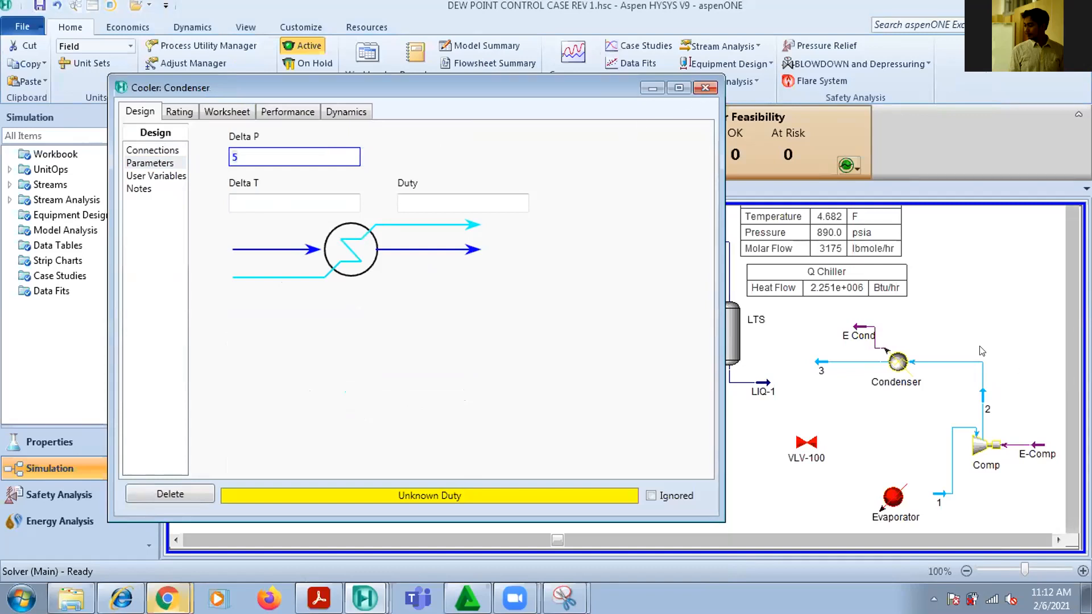
{"action": "left_click", "coordinate": [705, 88]}
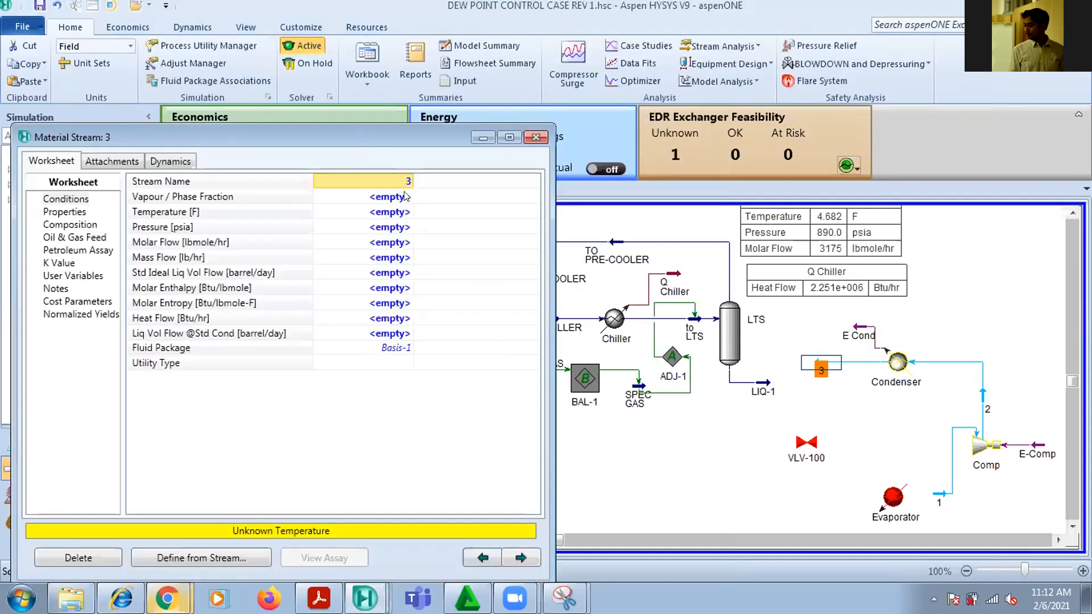
Set the vapour fraction of stream 3 to 0
{"action": "left_click", "coordinate": [403, 198]}
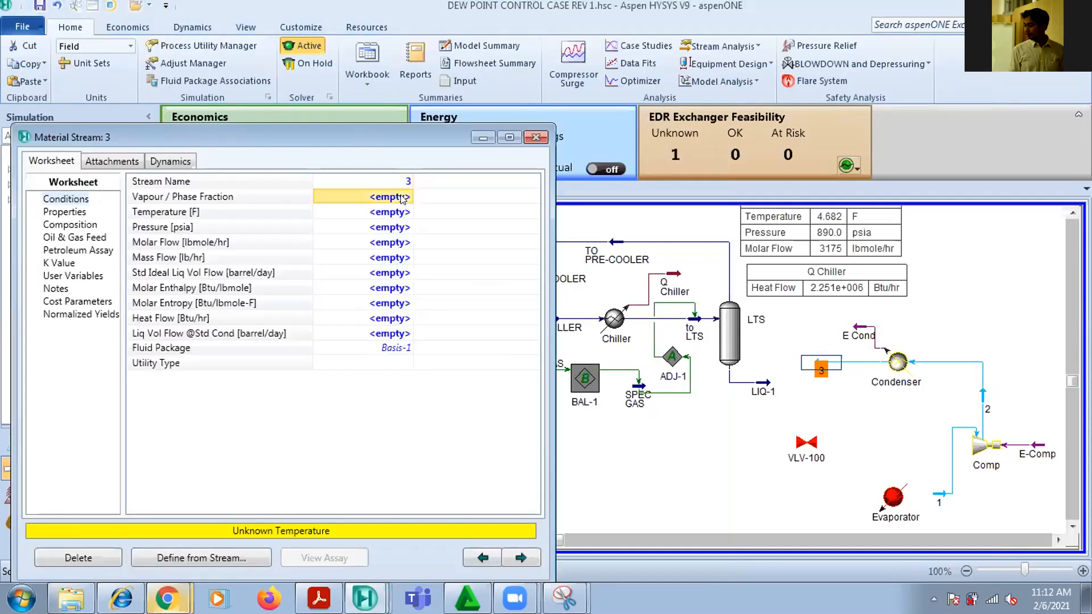
{"action": "type", "text": "0"}
{"action": "key", "text": "Return"}
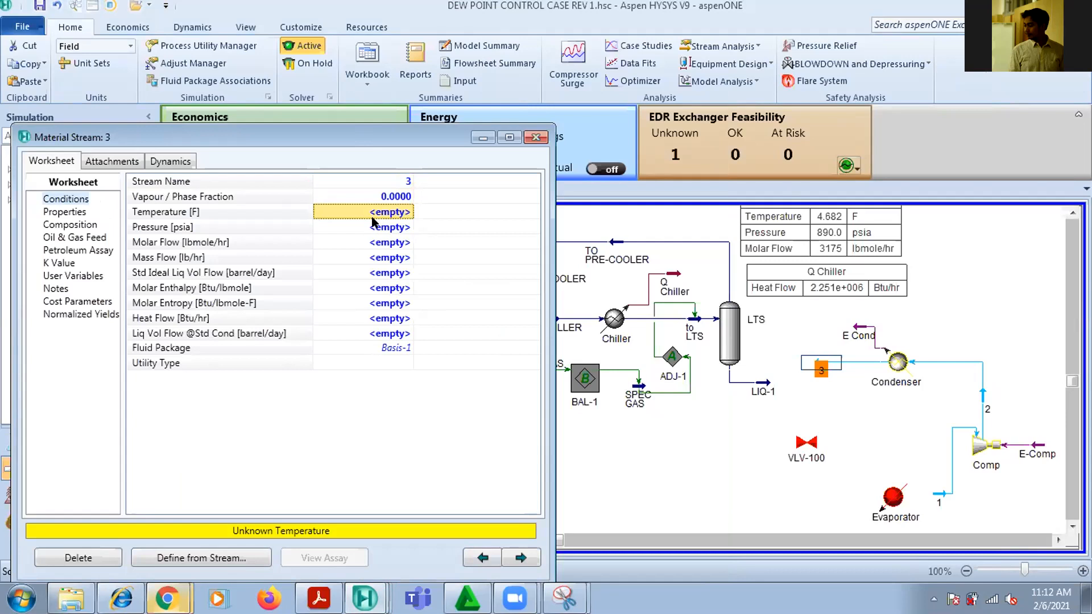
Enter a temperature of 40 F for stream 3
{"action": "left_click", "coordinate": [372, 218]}
{"action": "type", "text": "40"}
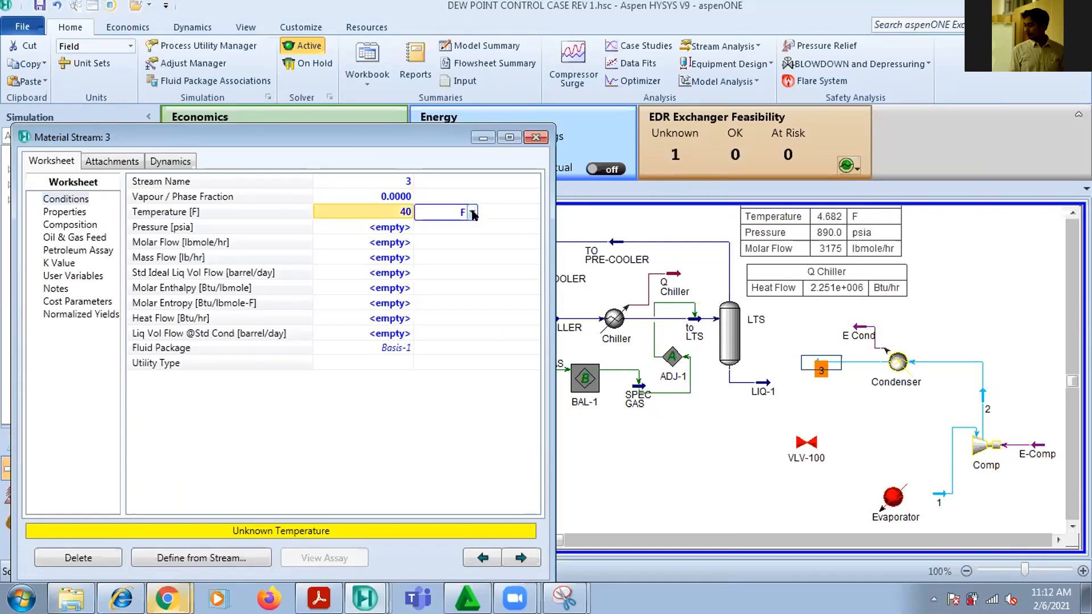
{"action": "left_click", "coordinate": [472, 211]}
{"action": "left_click", "coordinate": [473, 225]}
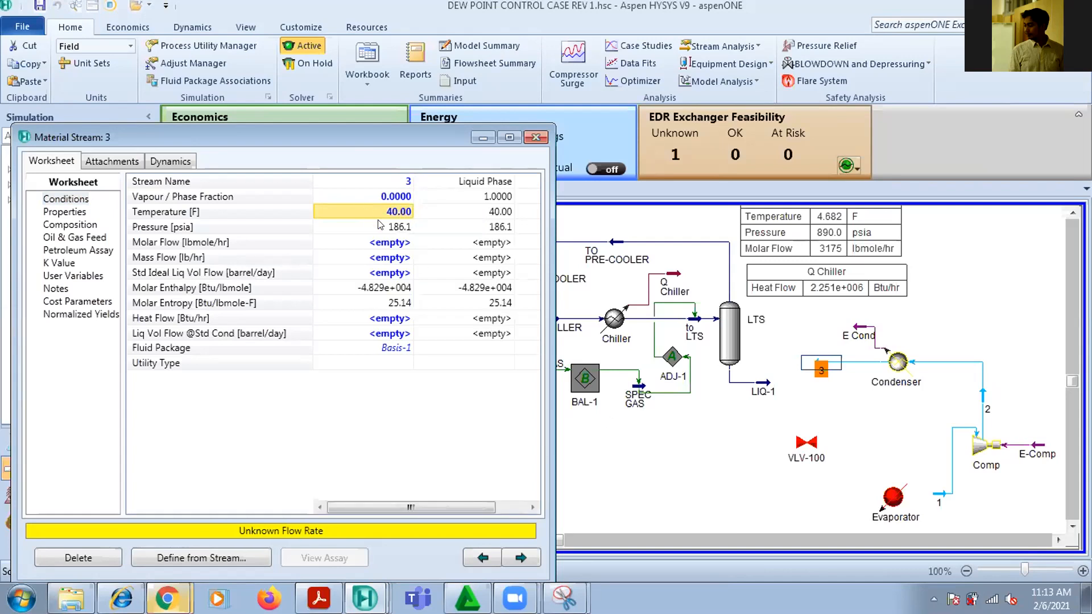
Set stream 3's temperature to 40 with the unit in degrees C
{"action": "type", "text": "40"}
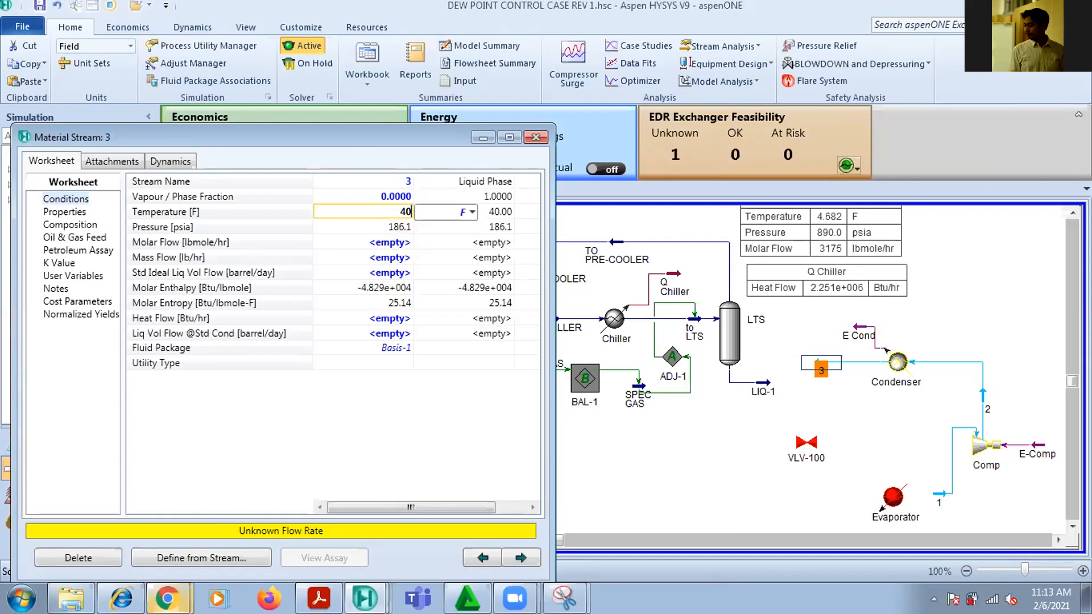
{"action": "left_click", "coordinate": [472, 212]}
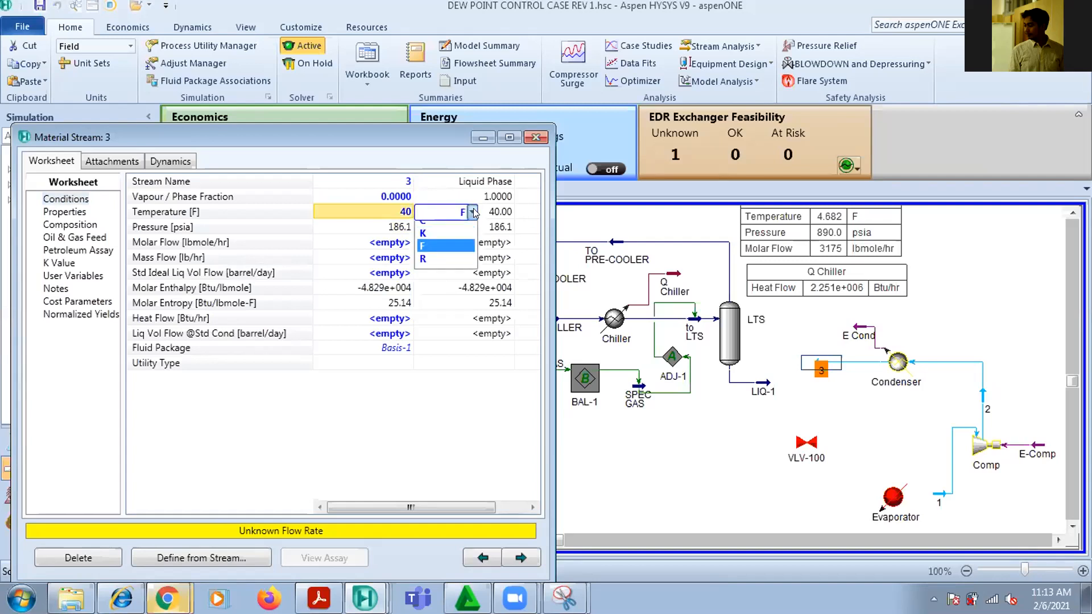
{"action": "left_click", "coordinate": [449, 231]}
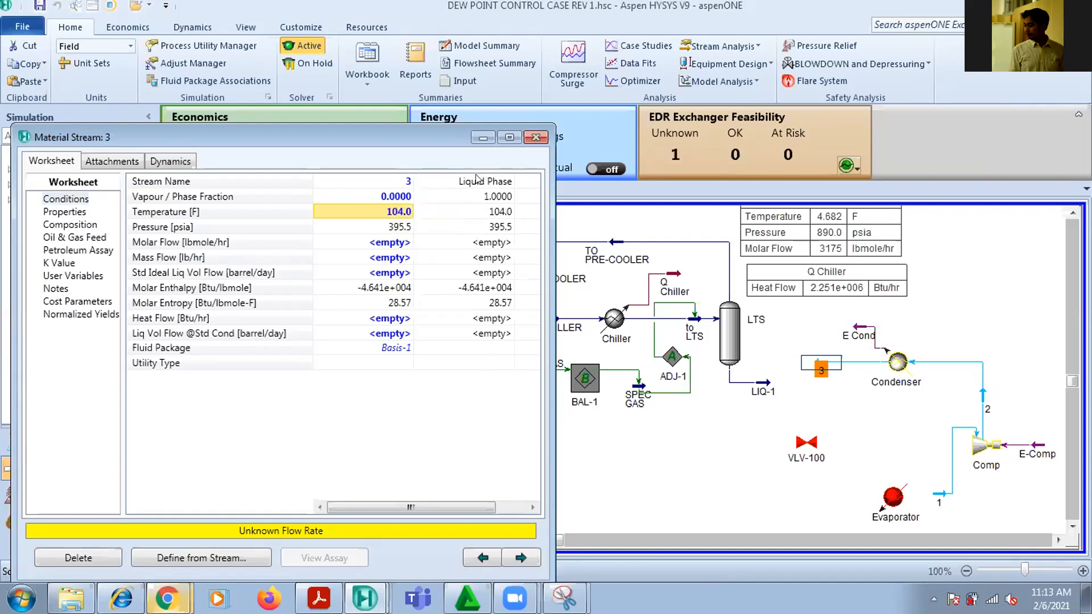
Check the temperatures, pressures and vapour fractions of streams 2 and 3 on either side of the Condenser
{"action": "left_click", "coordinate": [535, 139]}
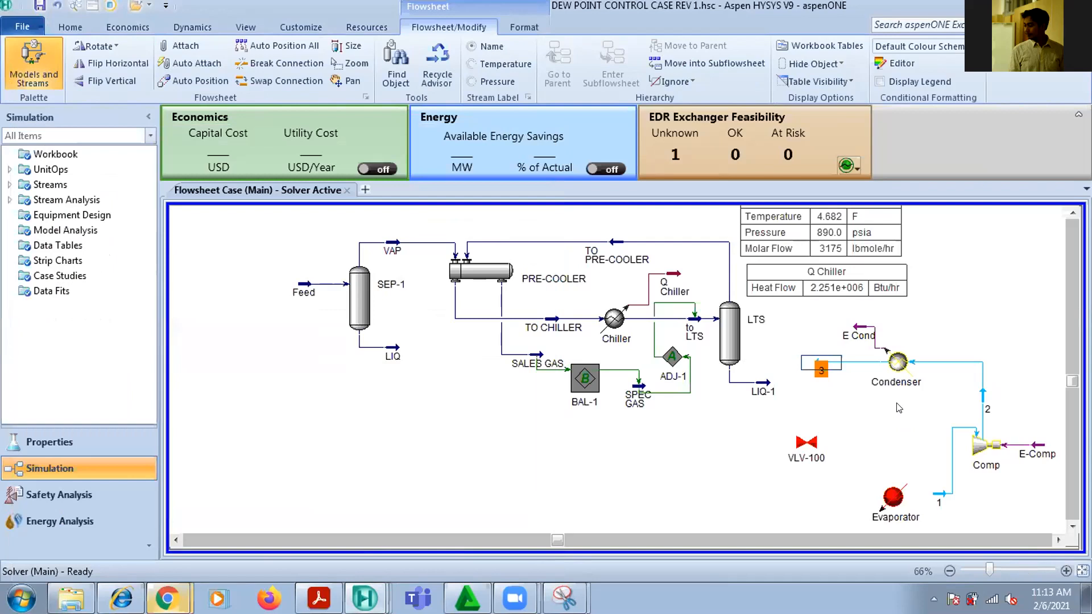
{"action": "double_click", "coordinate": [821, 368]}
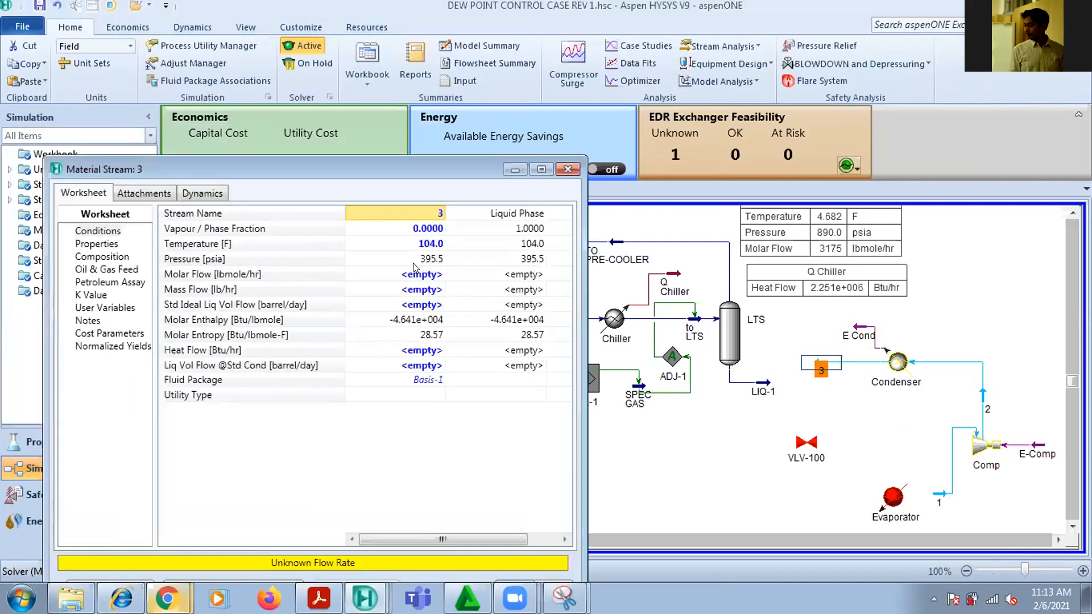
{"action": "mouse_move", "coordinate": [426, 266]}
{"action": "double_click", "coordinate": [983, 397]}
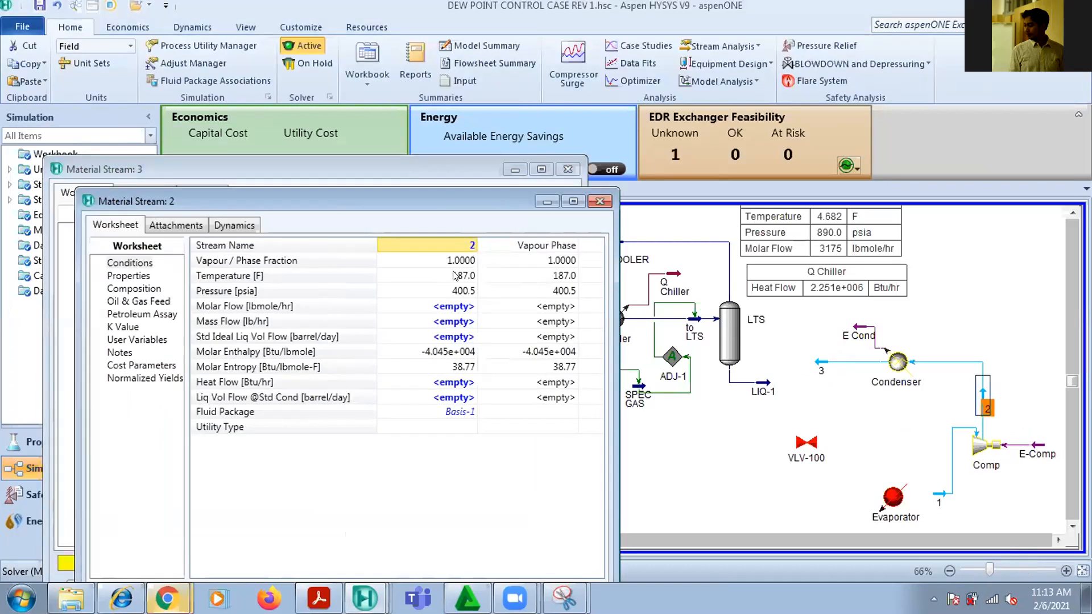
{"action": "mouse_move", "coordinate": [465, 298]}
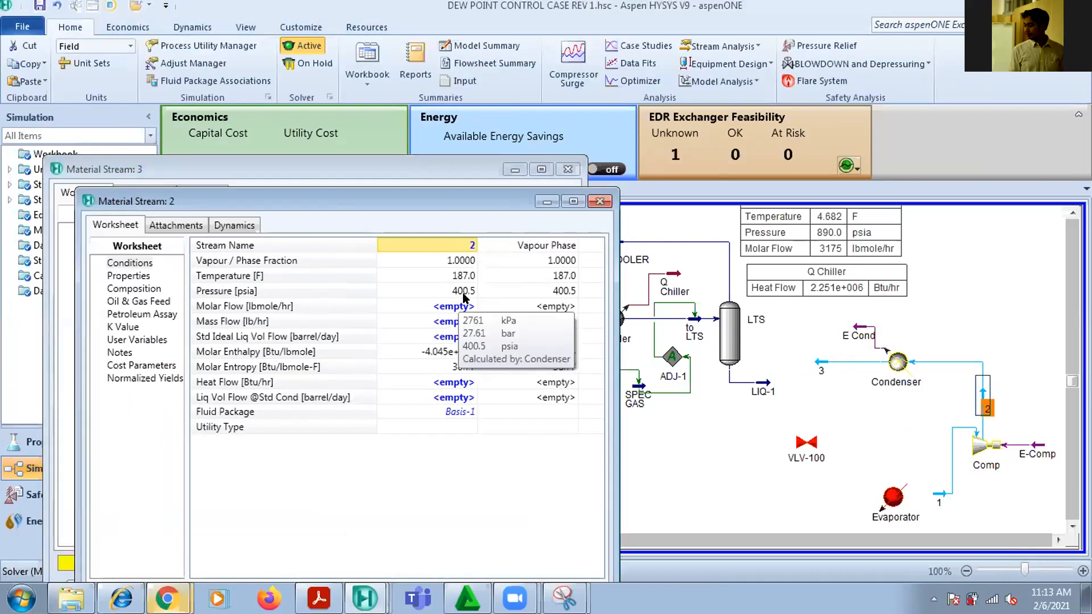
{"action": "double_click", "coordinate": [822, 364]}
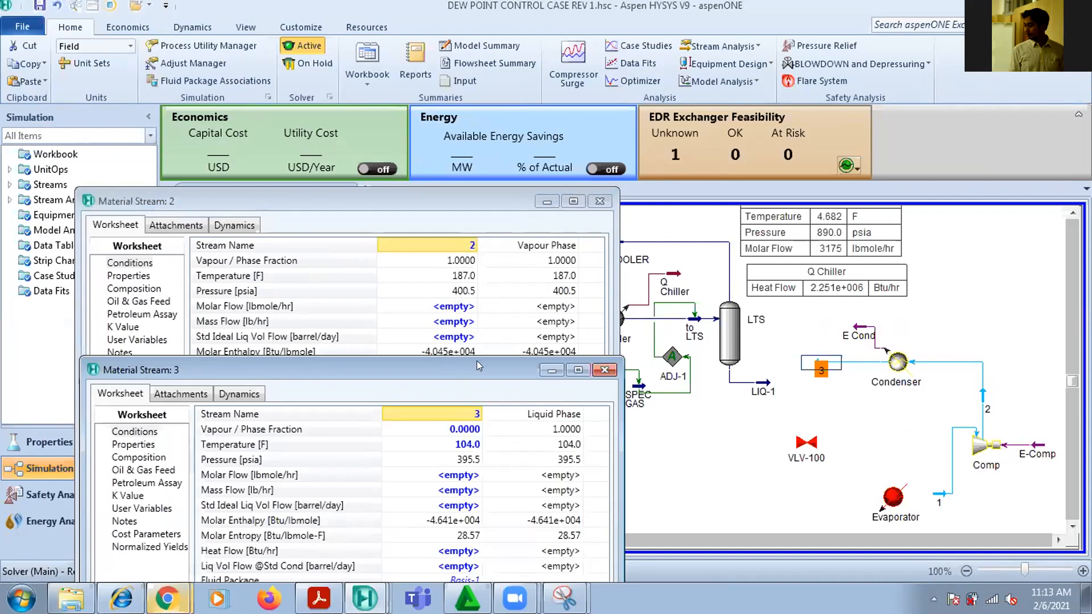
{"action": "left_click_drag", "start_coordinate": [477, 362], "coordinate": [478, 352]}
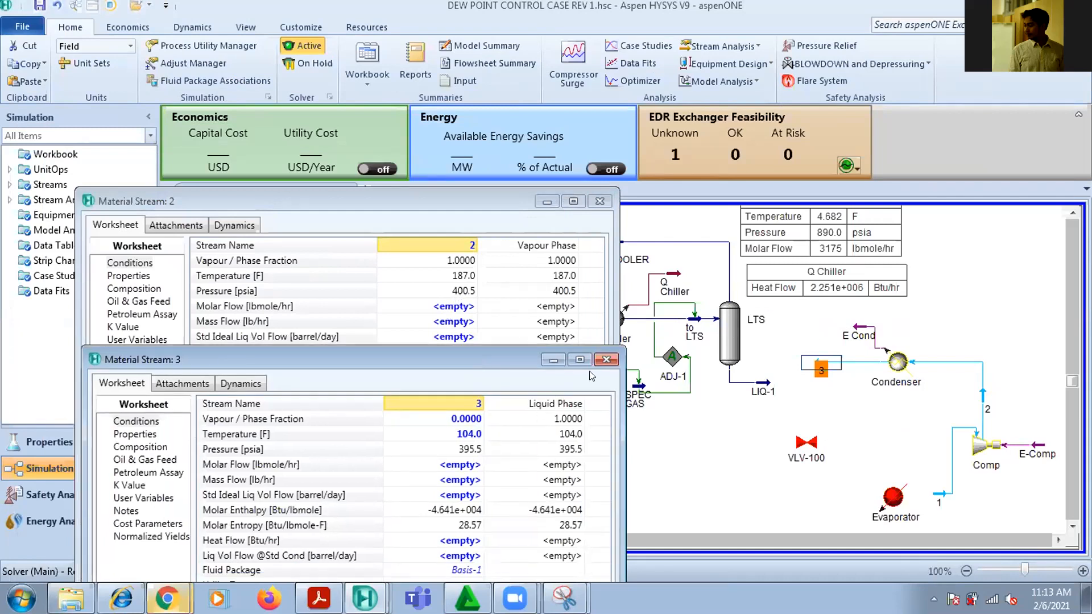
{"action": "left_click", "coordinate": [606, 360]}
{"action": "left_click", "coordinate": [599, 202]}
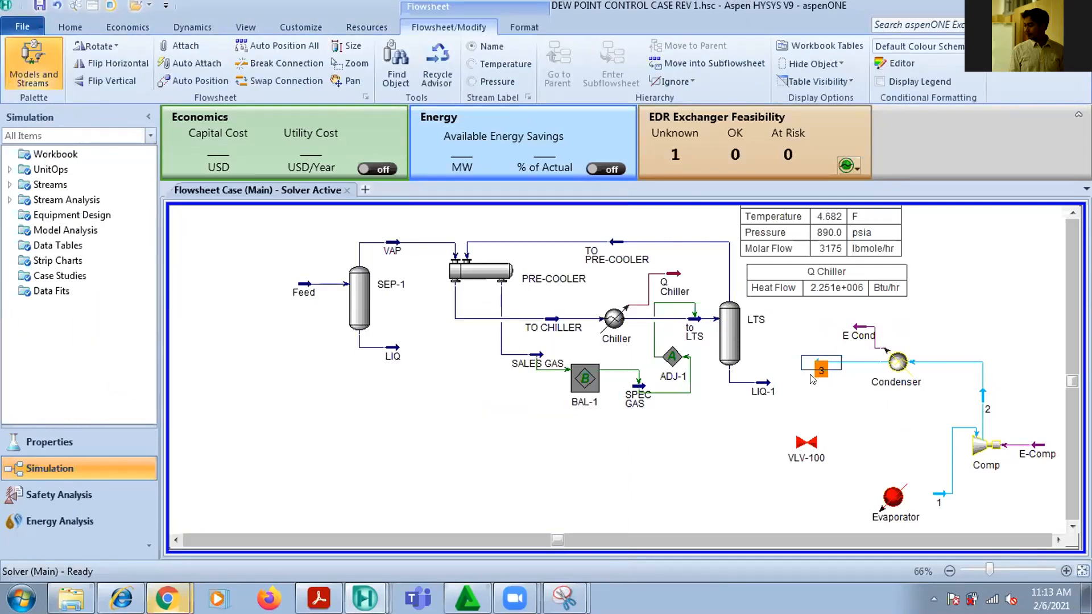
Reposition valve VLV-100 slightly so that it sits directly below stream 3
{"action": "left_click_drag", "start_coordinate": [807, 454], "coordinate": [818, 443]}
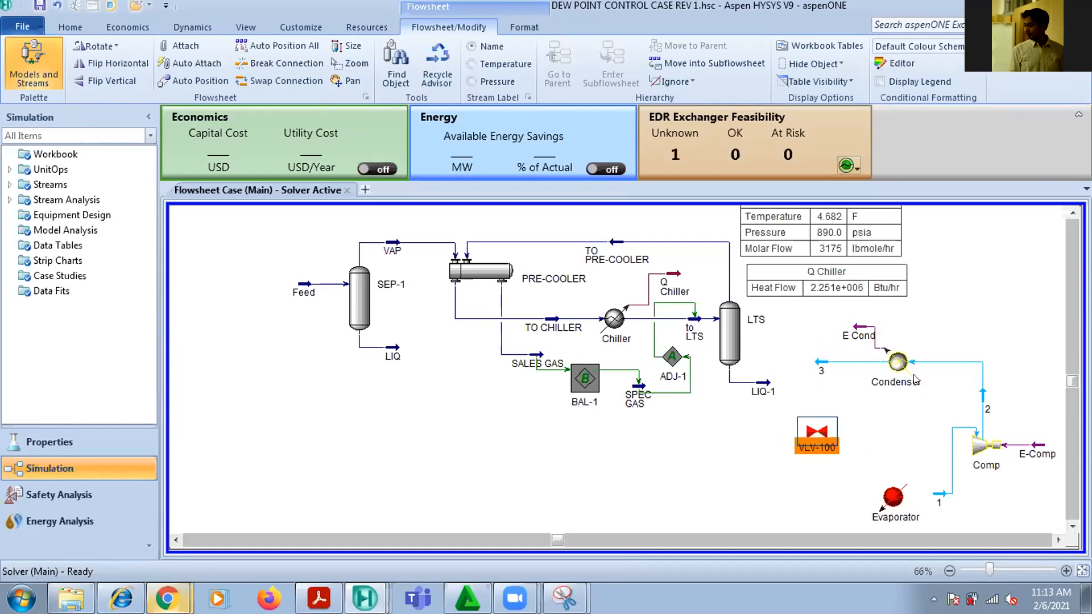
{"action": "mouse_move", "coordinate": [916, 380]}
{"action": "left_click", "coordinate": [1019, 333]}
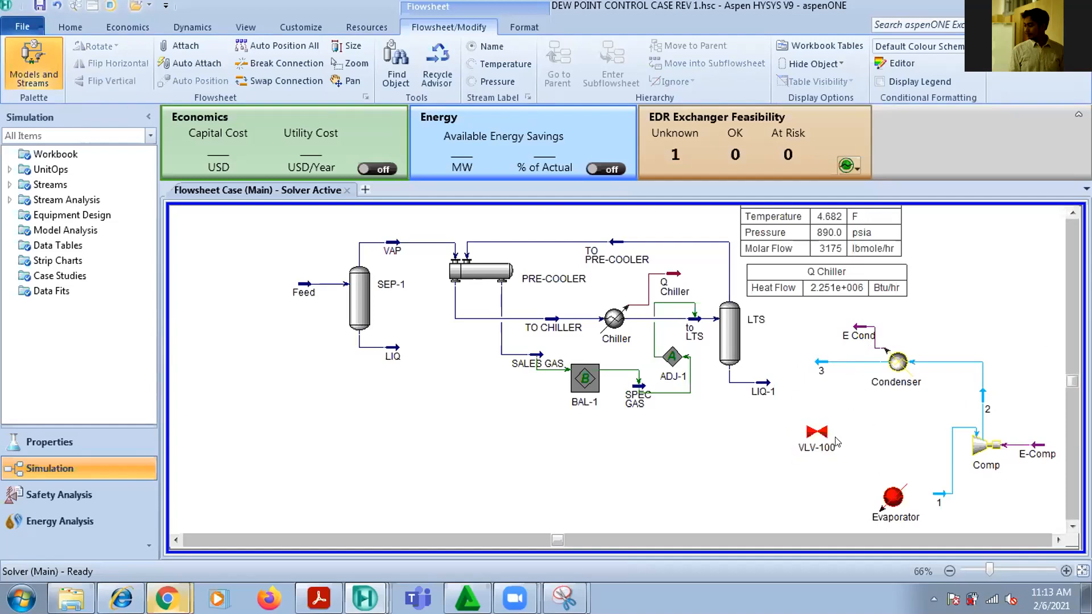
Connect valve VLV-100 with stream 3 as its inlet and a new stream 4 as its outlet
{"action": "mouse_move", "coordinate": [822, 433]}
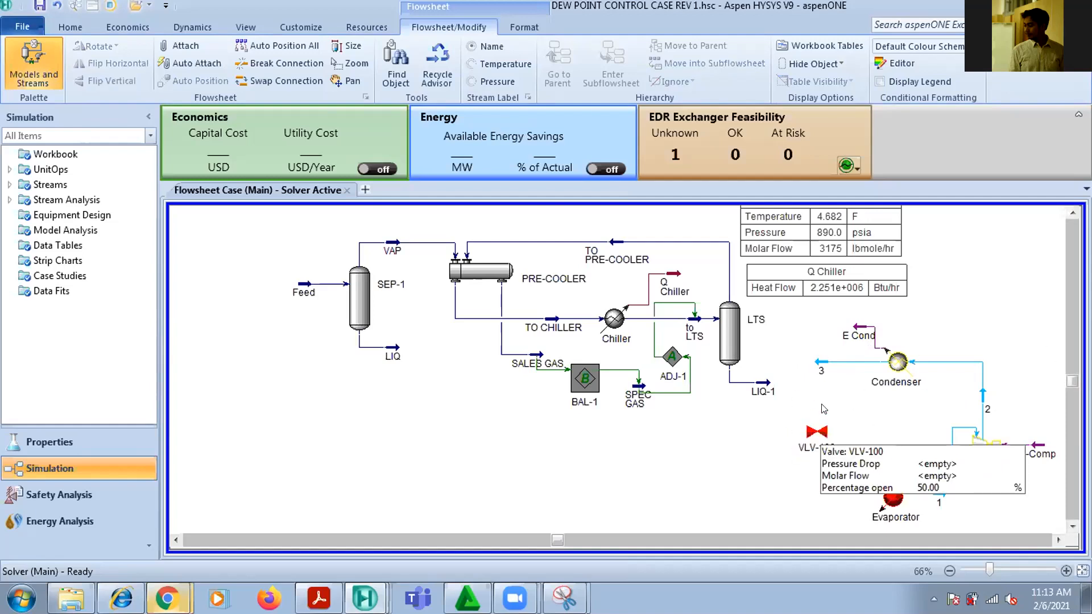
{"action": "double_click", "coordinate": [818, 435]}
{"action": "left_click", "coordinate": [336, 401]}
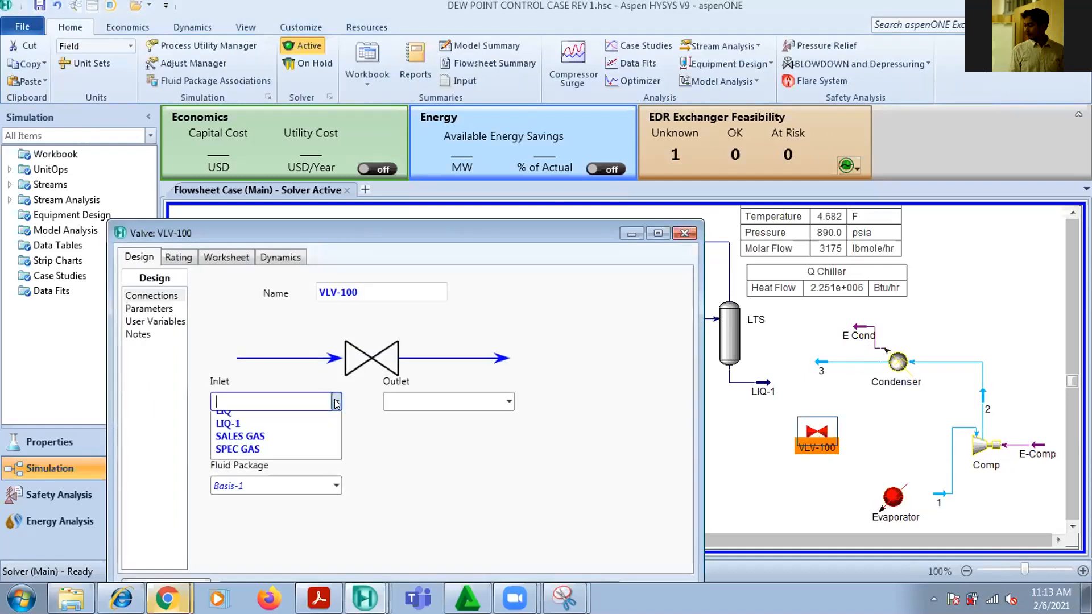
{"action": "left_click", "coordinate": [301, 421]}
{"action": "left_click", "coordinate": [401, 398]}
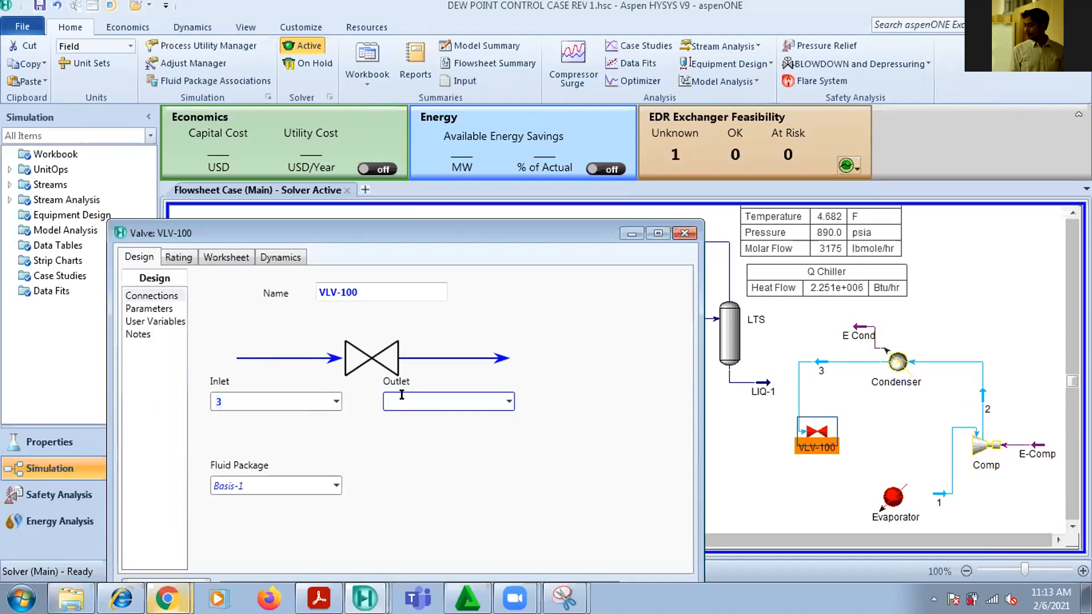
{"action": "type", "text": "4"}
{"action": "key", "text": "Return"}
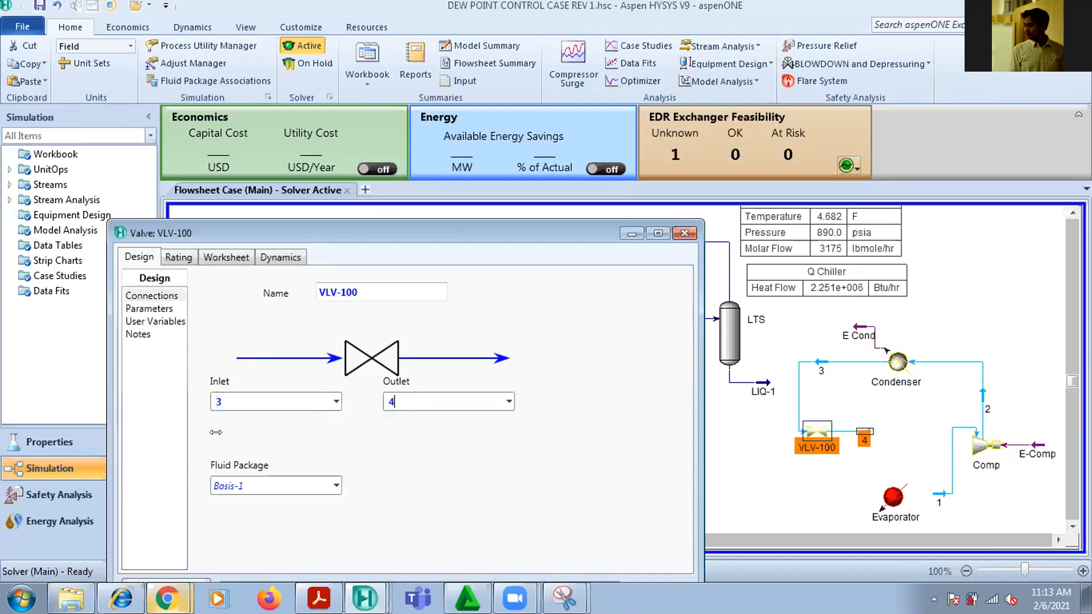
{"action": "left_click", "coordinate": [685, 233]}
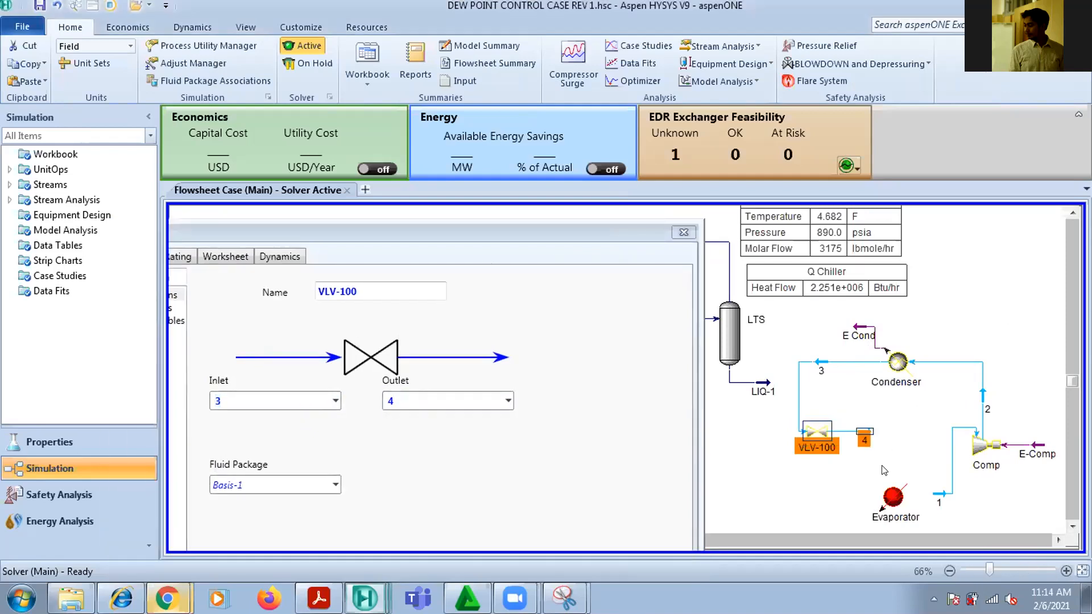
Review the conditions of stream 1 and the Delta P parameter of valve VLV-100
{"action": "left_click", "coordinate": [914, 494]}
{"action": "double_click", "coordinate": [940, 498]}
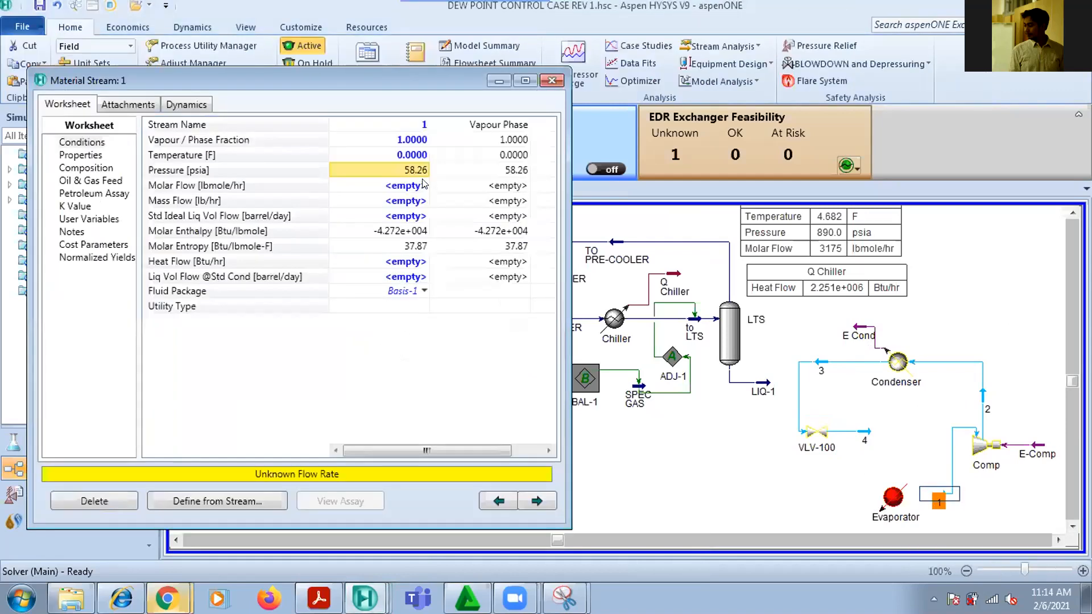
{"action": "left_click", "coordinate": [552, 80]}
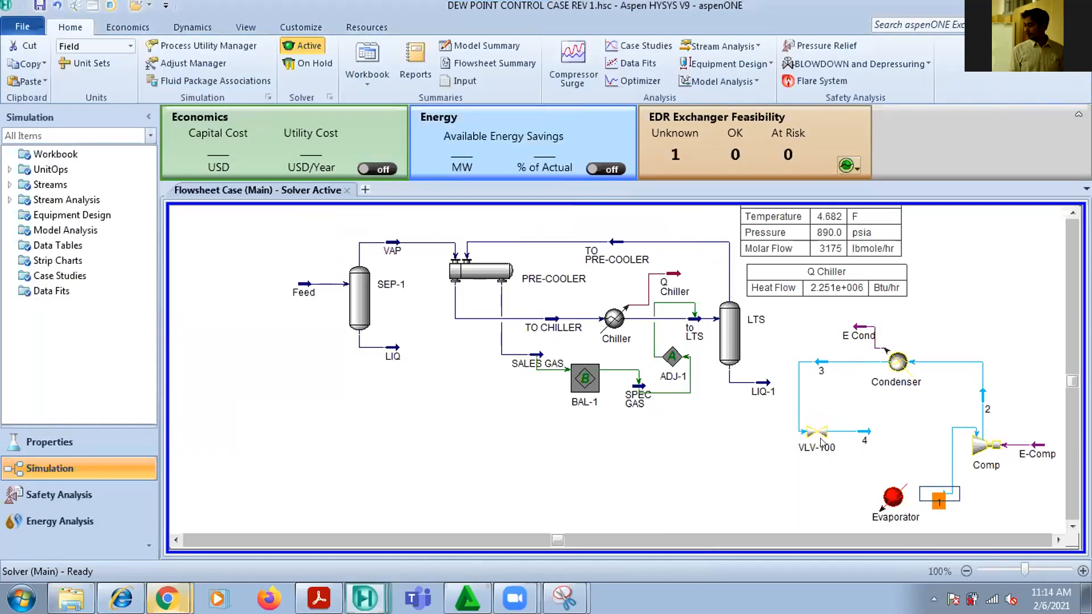
{"action": "double_click", "coordinate": [821, 442]}
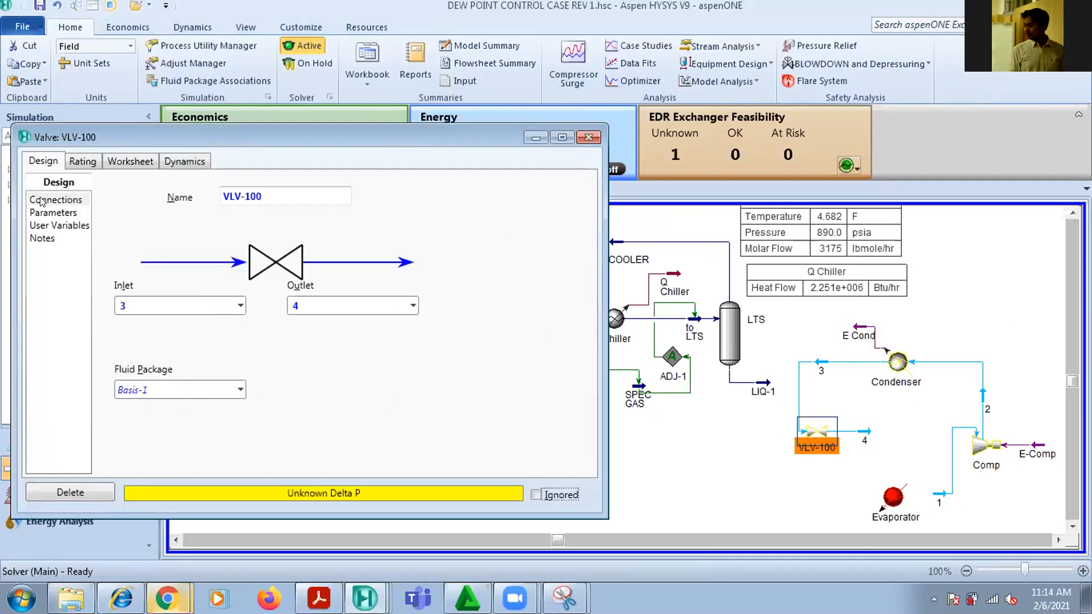
{"action": "left_click", "coordinate": [45, 213]}
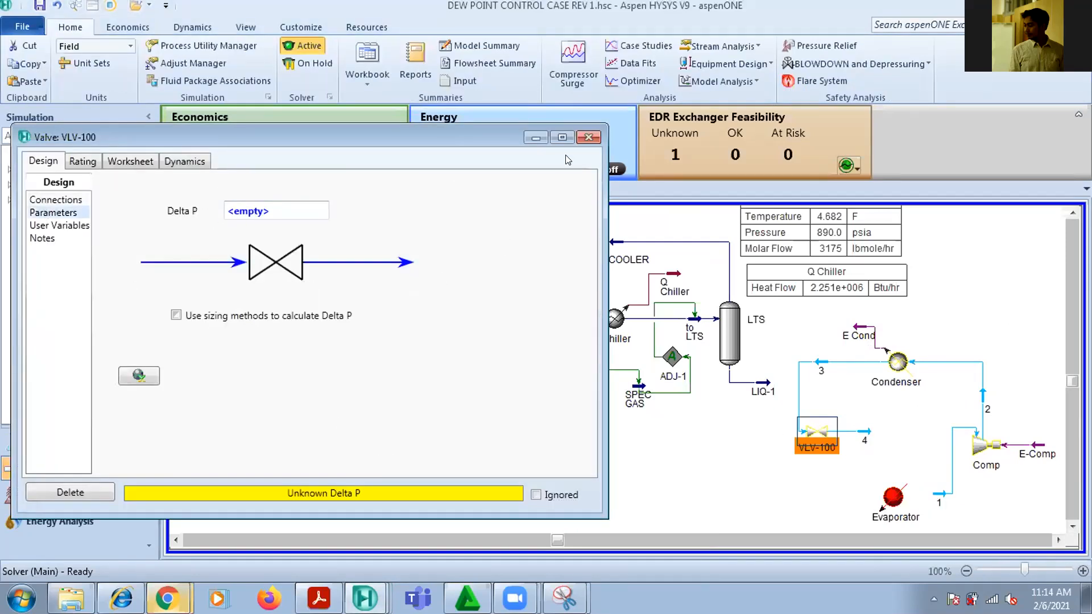
{"action": "left_click", "coordinate": [588, 137]}
Connect the Evaporator with stream 4 as its inlet and stream 1 as its outlet to close the refrigerant loop
{"action": "double_click", "coordinate": [894, 497]}
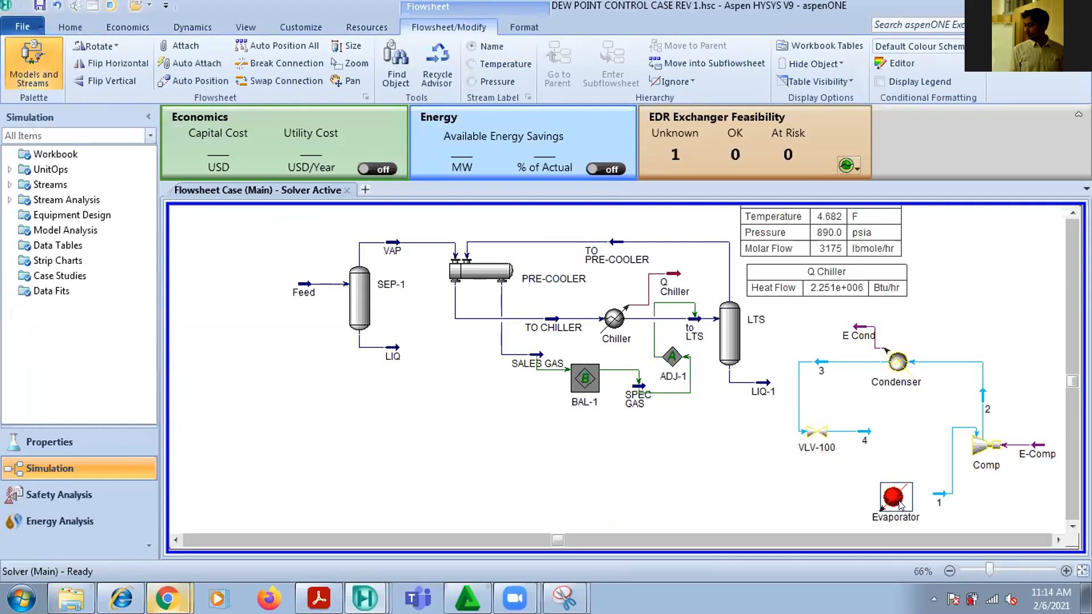
{"action": "left_click", "coordinate": [291, 285]}
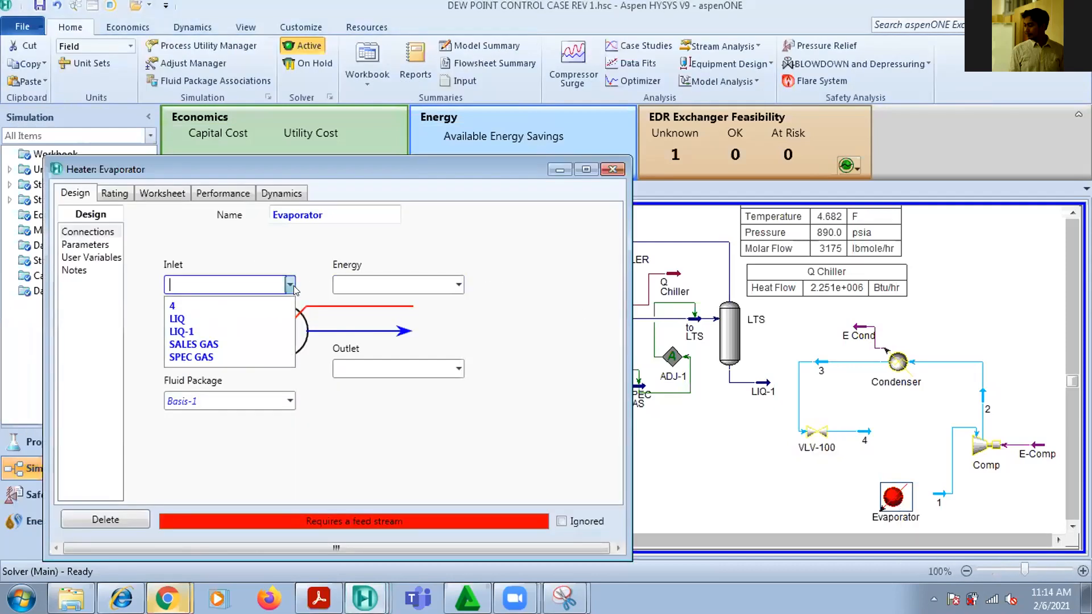
{"action": "left_click", "coordinate": [232, 305]}
{"action": "left_click", "coordinate": [459, 368]}
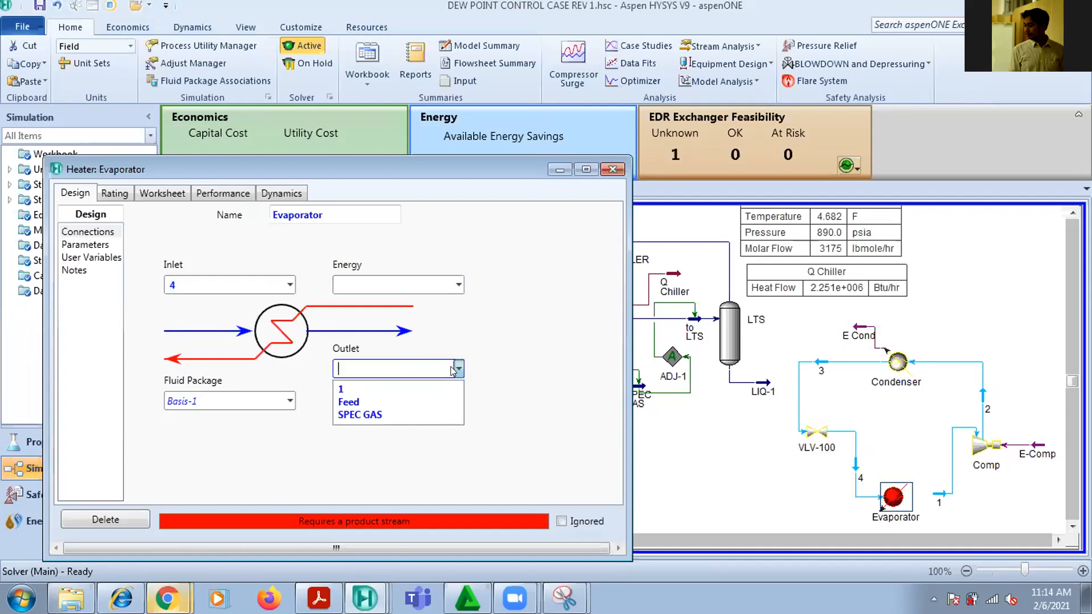
{"action": "left_click", "coordinate": [335, 391]}
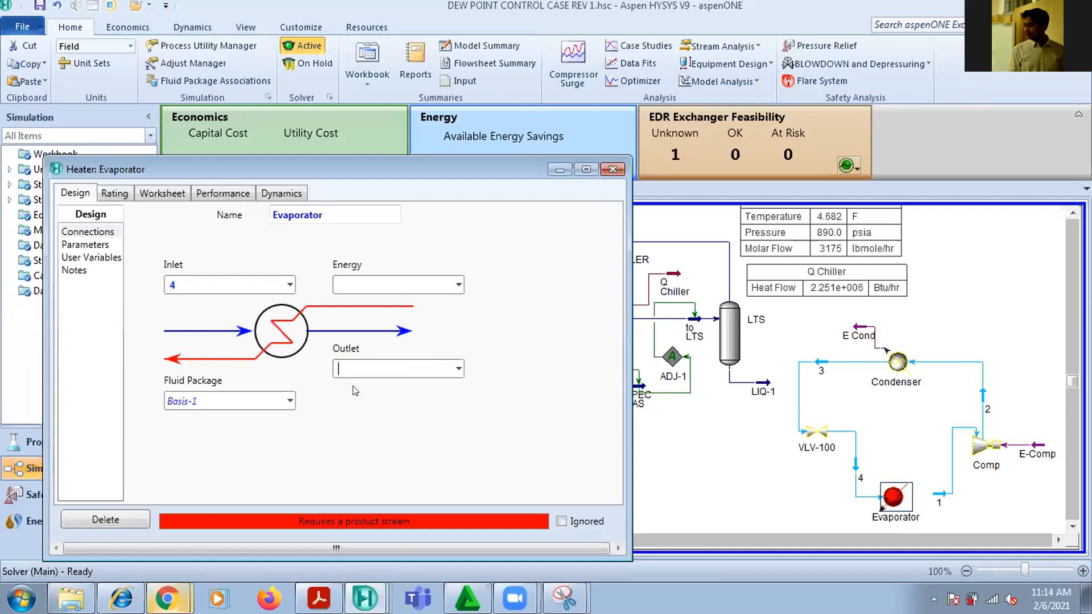
{"action": "left_click", "coordinate": [459, 369]}
{"action": "left_click", "coordinate": [347, 385]}
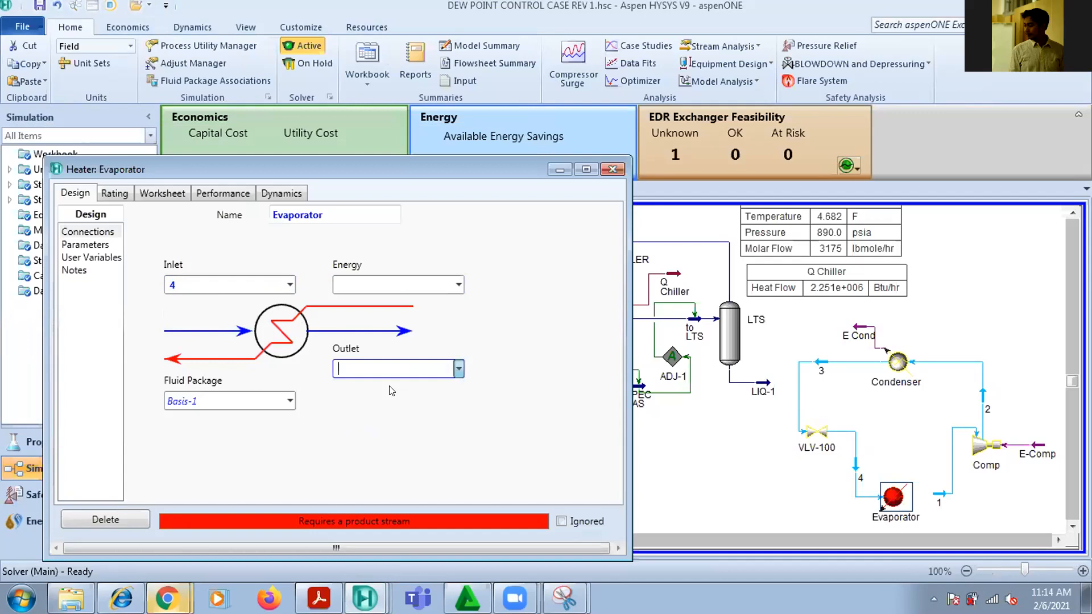
{"action": "left_click", "coordinate": [612, 168]}
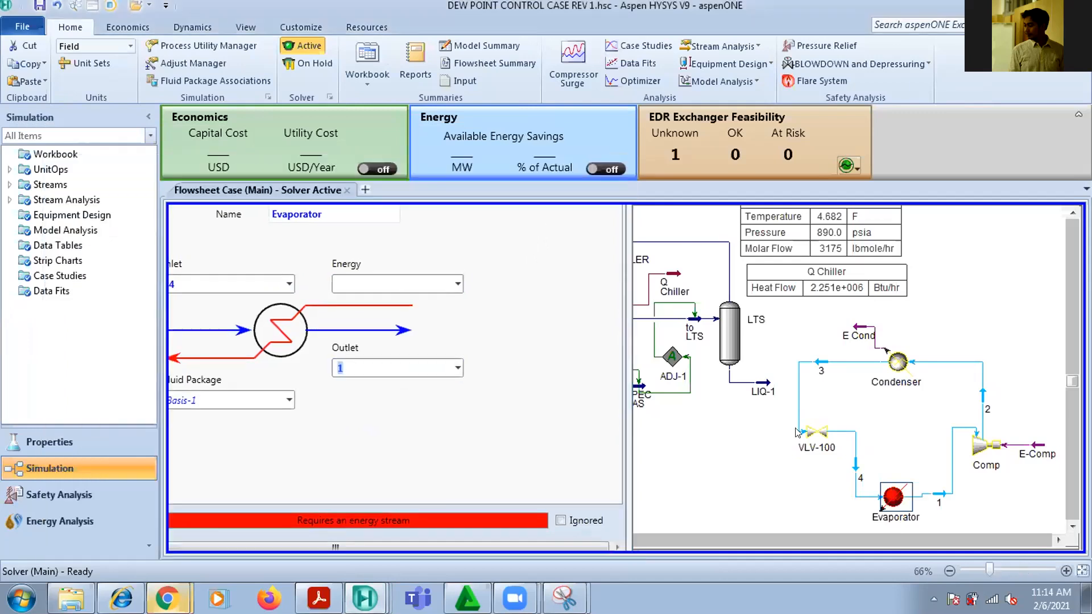
Set the Evaporator's Delta P to 5 psi and close its property window
{"action": "double_click", "coordinate": [891, 498]}
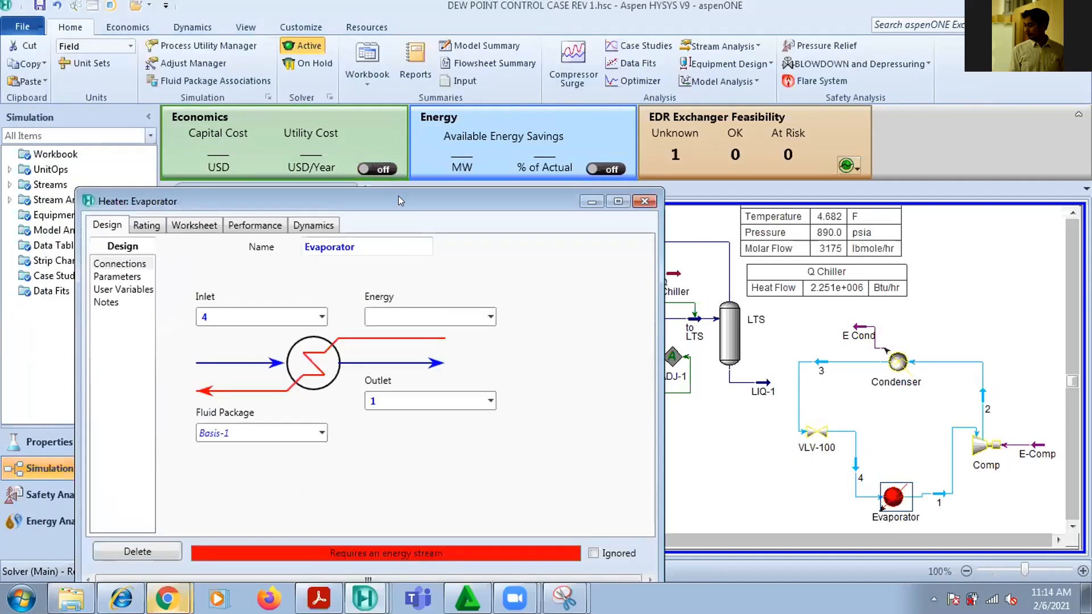
{"action": "left_click", "coordinate": [160, 216]}
{"action": "left_click", "coordinate": [311, 212]}
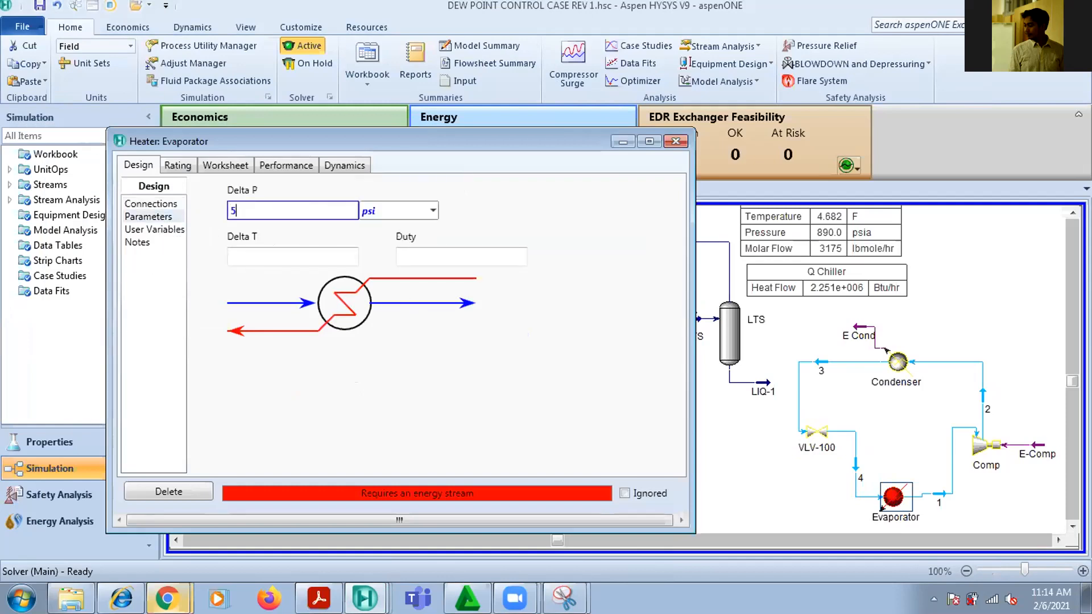
{"action": "key", "text": "Return"}
{"action": "left_click", "coordinate": [675, 141]}
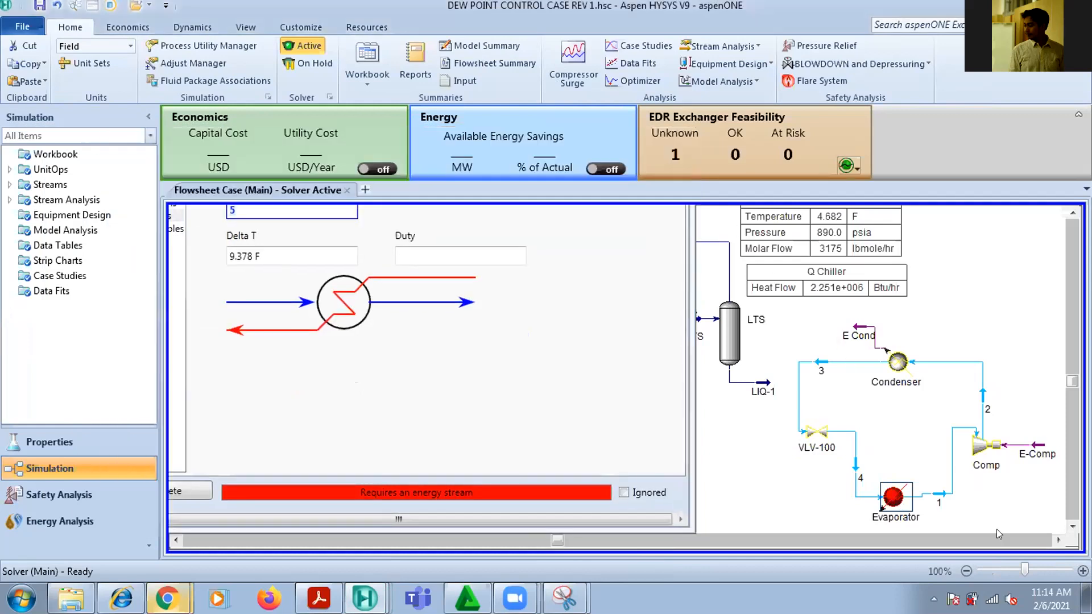
Inspect the pressure and temperature conditions of streams 1, 4 and 3 in the refrigeration loop
{"action": "double_click", "coordinate": [939, 496]}
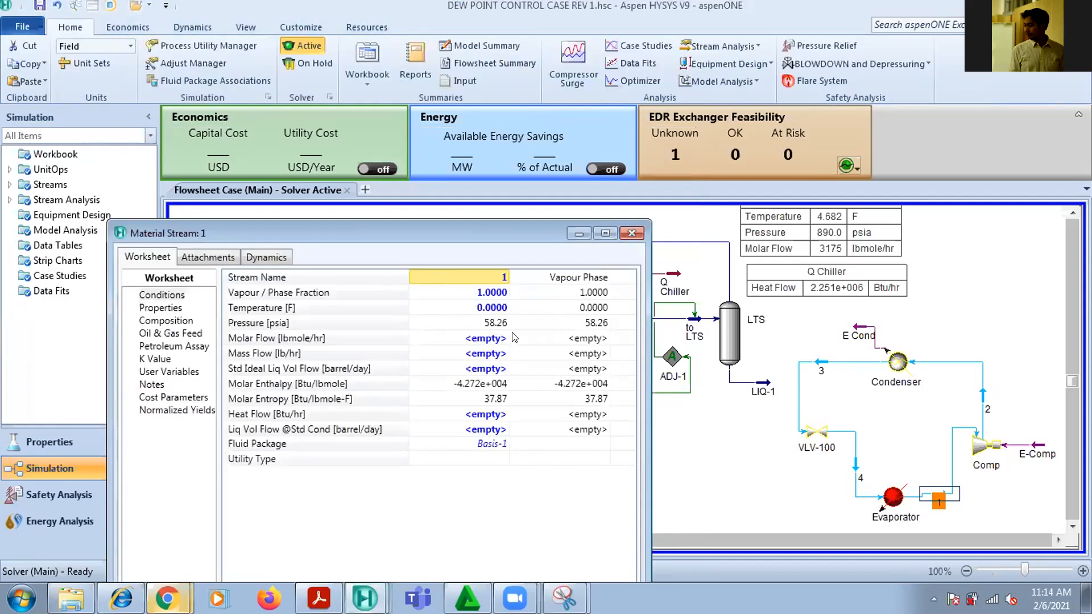
{"action": "mouse_move", "coordinate": [494, 330]}
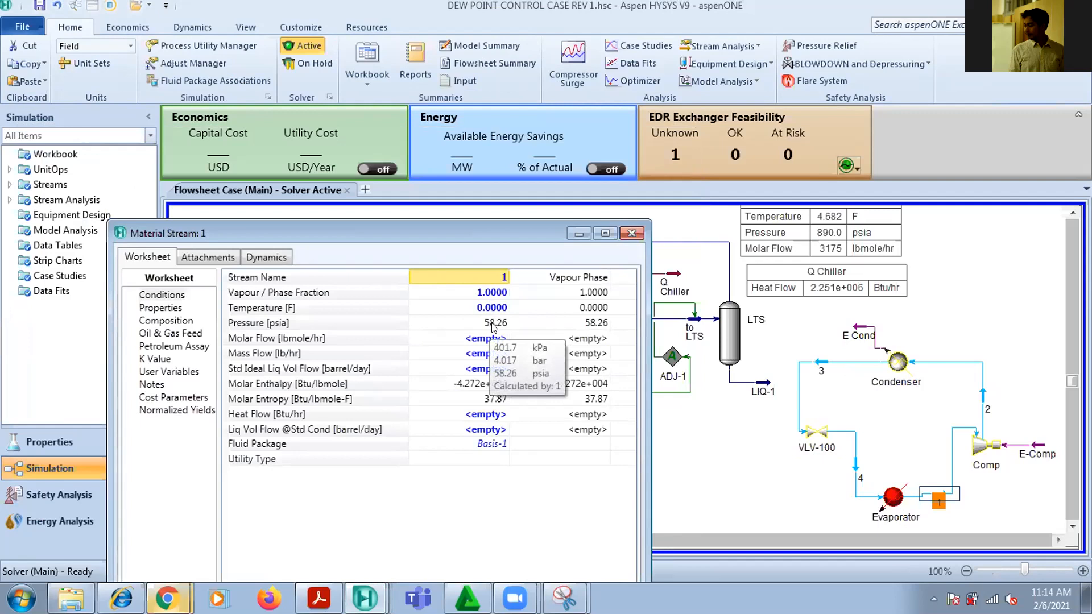
{"action": "left_click", "coordinate": [631, 233]}
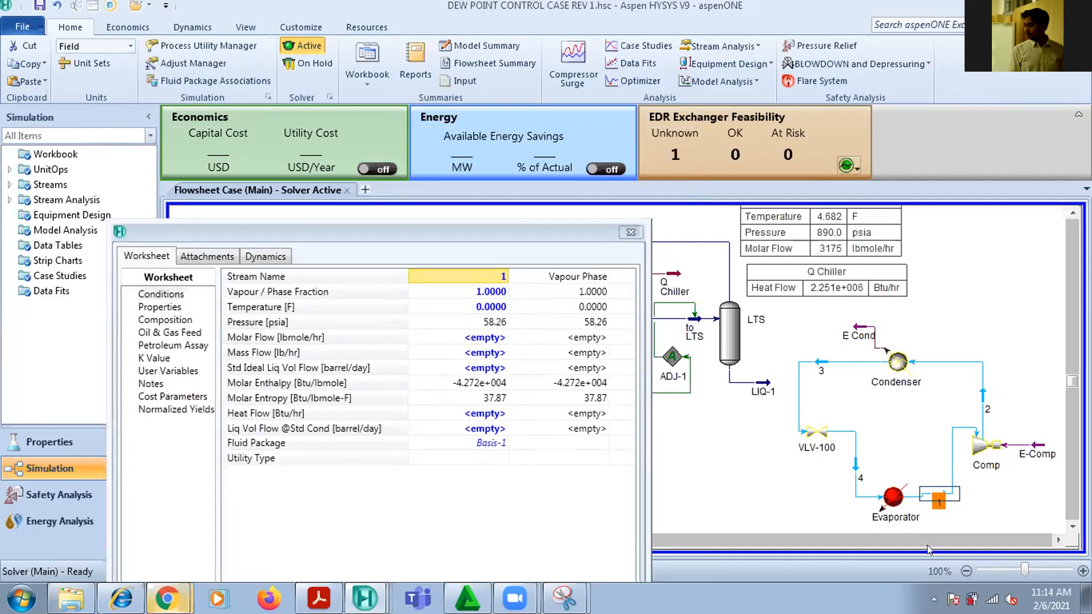
{"action": "double_click", "coordinate": [850, 468]}
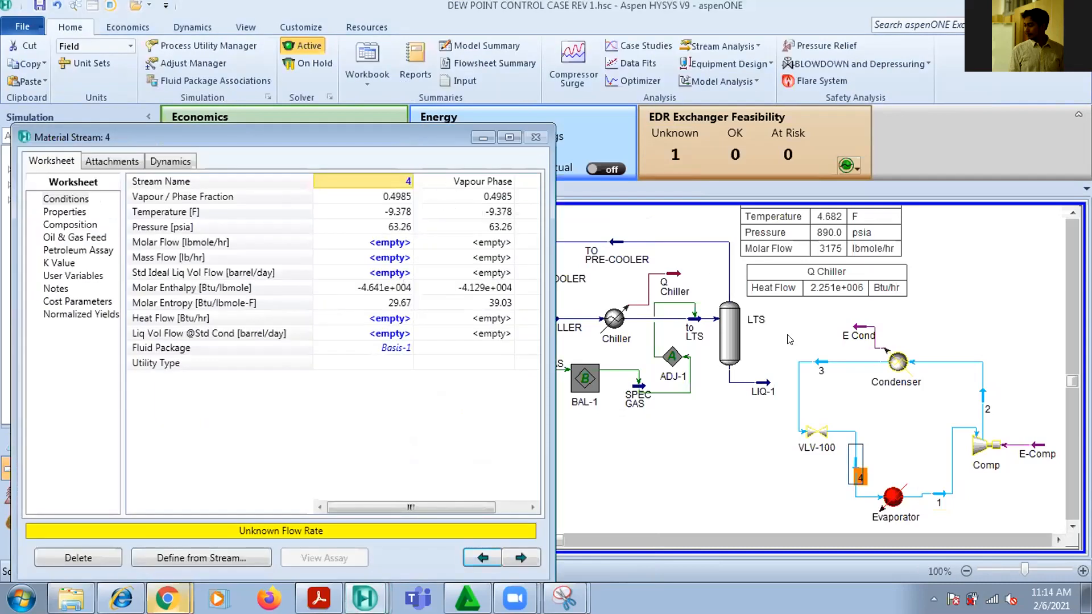
{"action": "left_click", "coordinate": [535, 137]}
{"action": "double_click", "coordinate": [808, 358]}
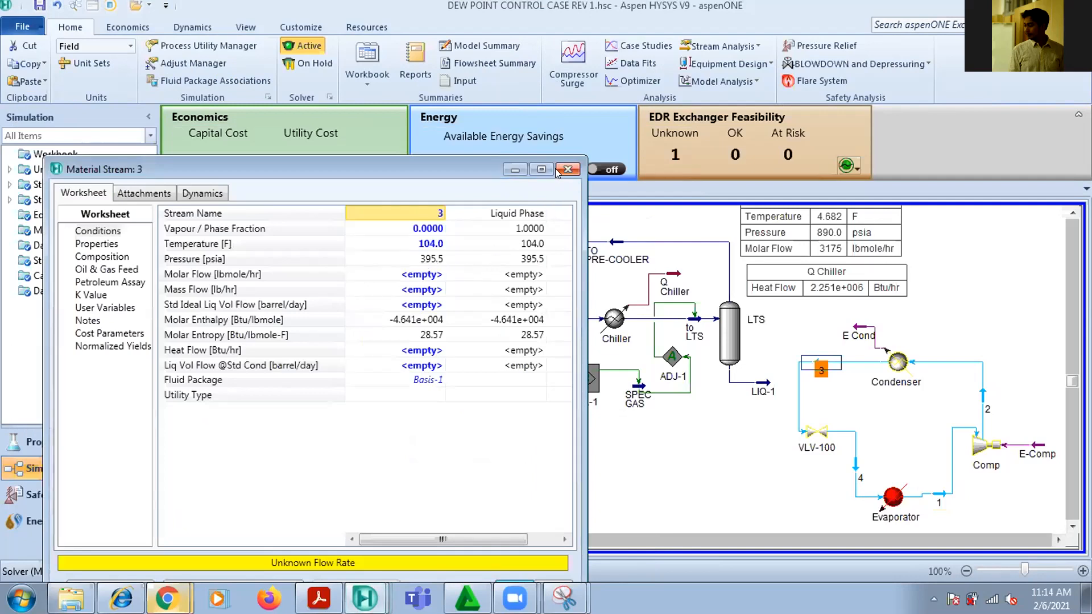
{"action": "left_click", "coordinate": [567, 169]}
Check the calculated Delta P across valve VLV-100 and select its outlet stream 4
{"action": "double_click", "coordinate": [817, 432]}
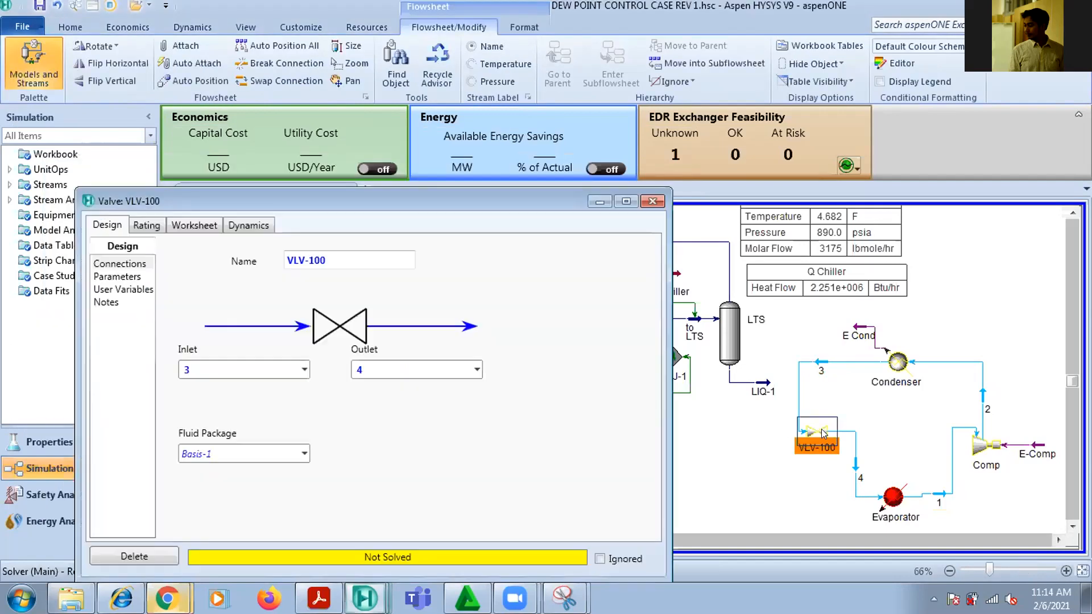
{"action": "left_click", "coordinate": [136, 276]}
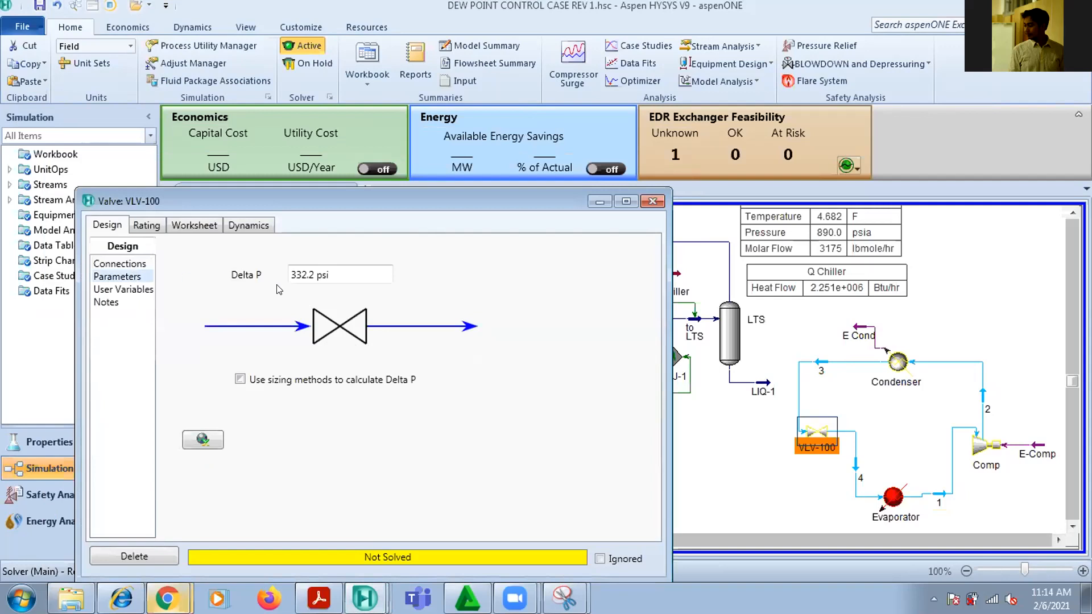
{"action": "left_click", "coordinate": [862, 472]}
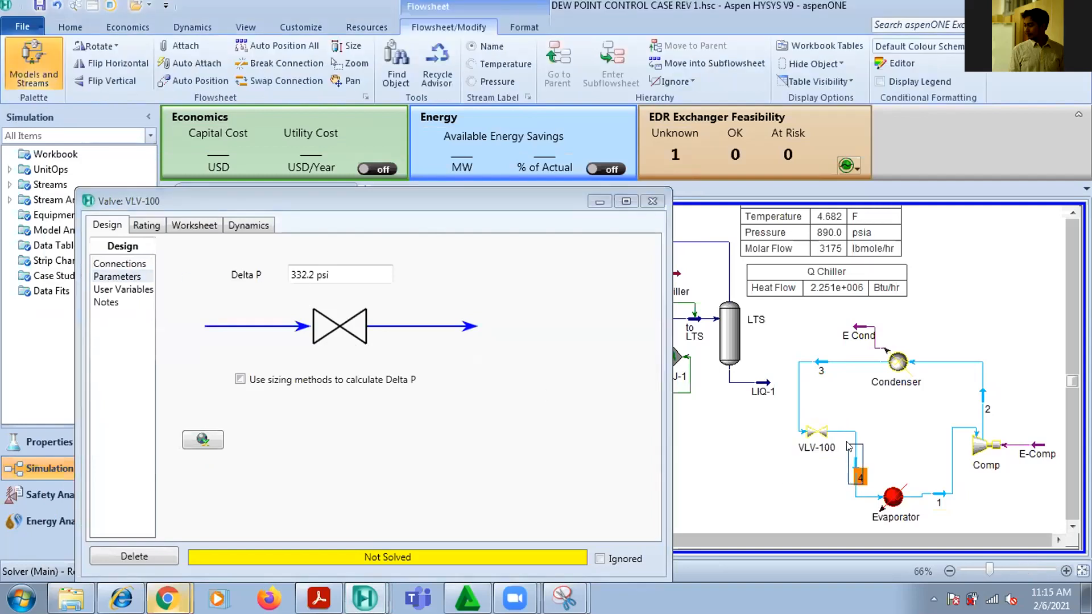
Compare the conditions of streams 3 and 4 with valve VLV-100's Delta P and close the valve's property window
{"action": "mouse_move", "coordinate": [852, 457]}
{"action": "left_click", "coordinate": [822, 367]}
{"action": "mouse_move", "coordinate": [824, 367]}
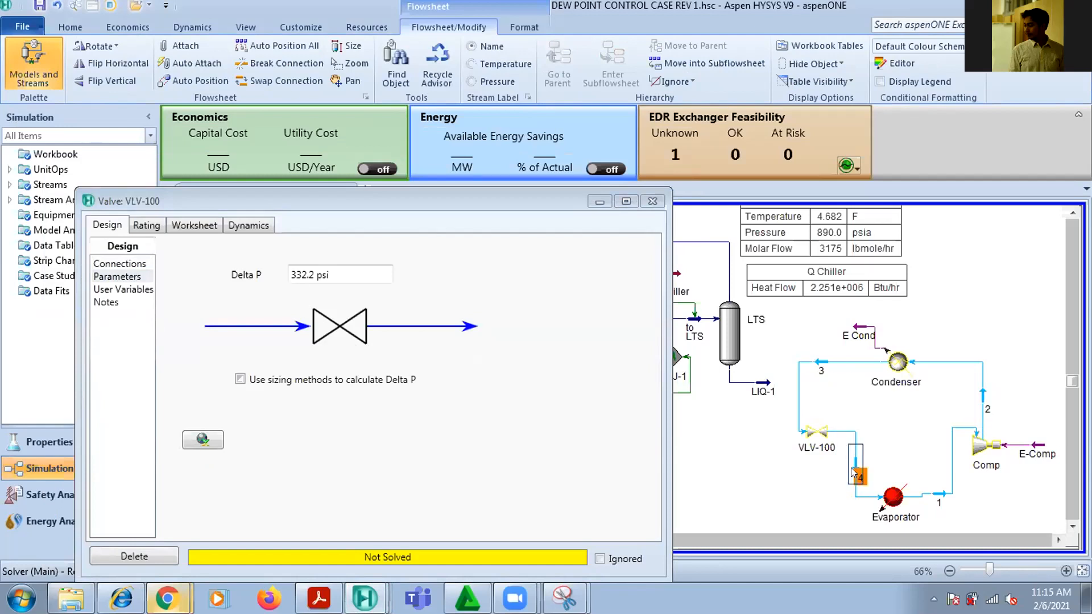
{"action": "mouse_move", "coordinate": [852, 467]}
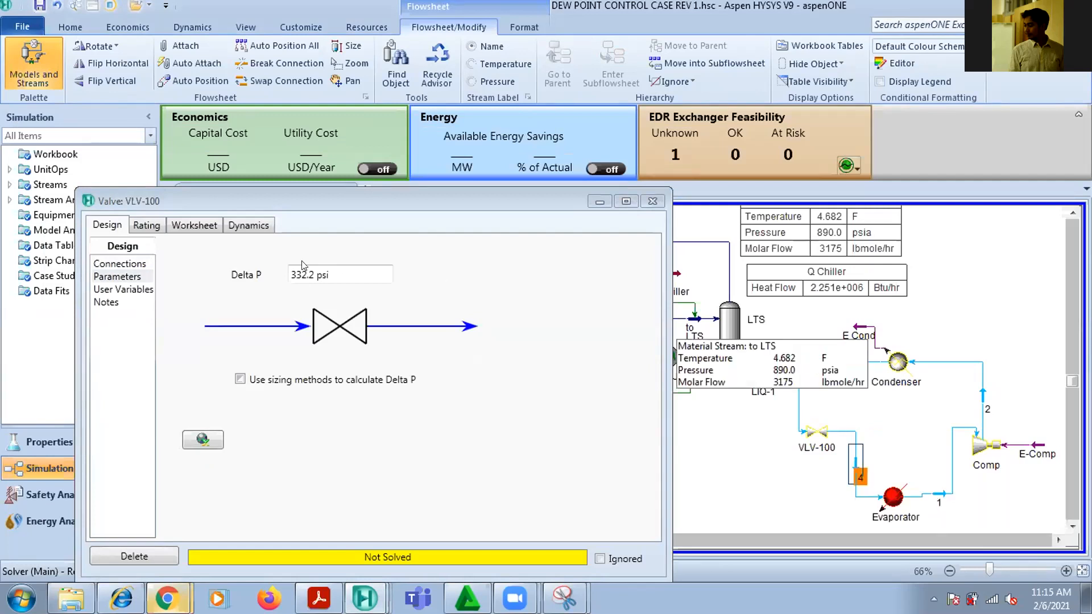
{"action": "mouse_move", "coordinate": [325, 286]}
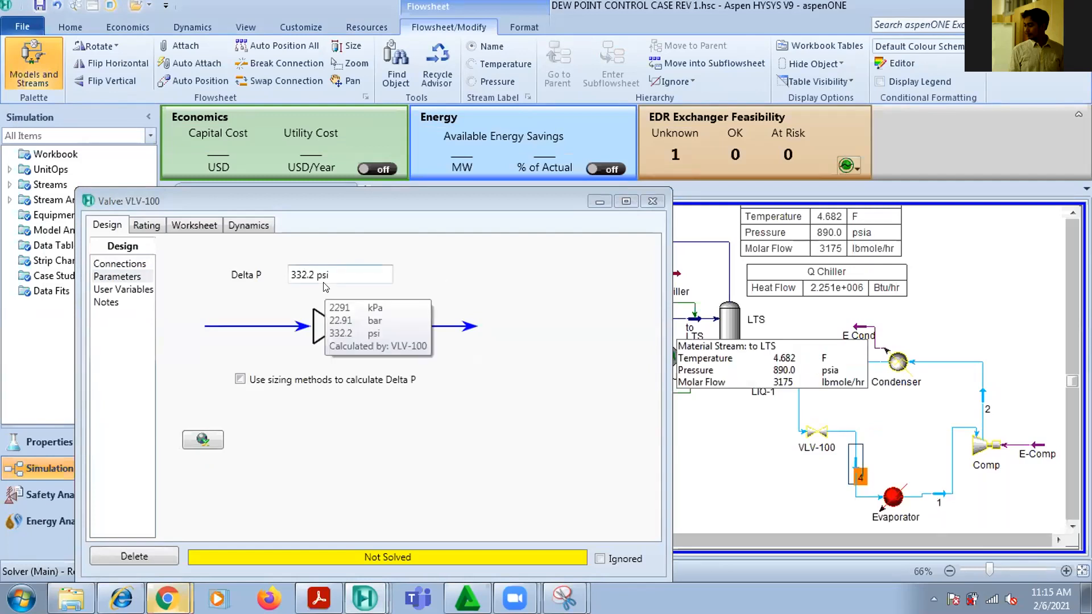
{"action": "left_click", "coordinate": [651, 201]}
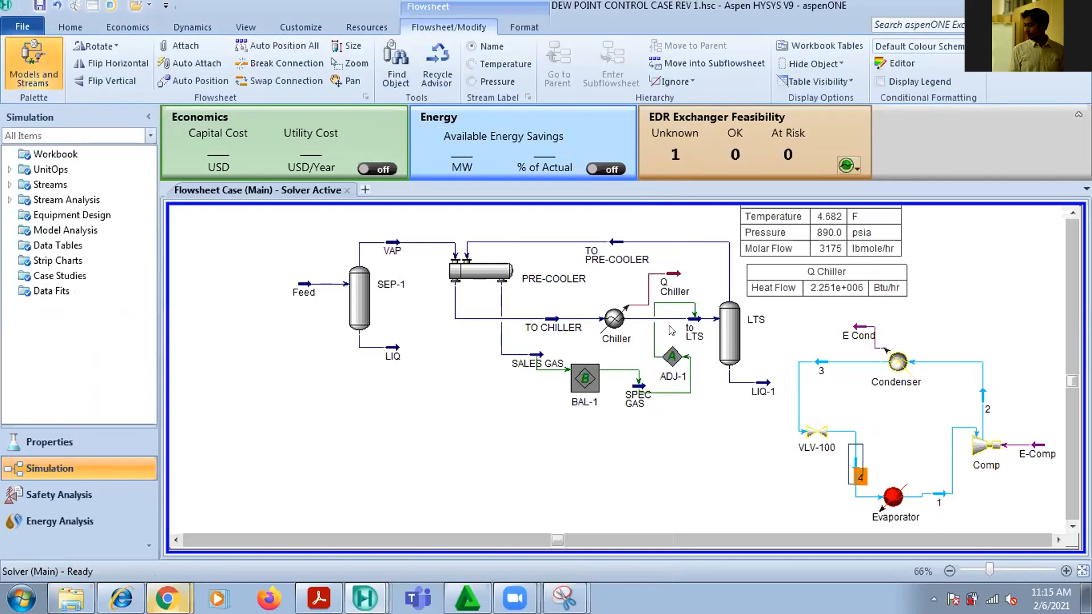
{"action": "left_click", "coordinate": [885, 419]}
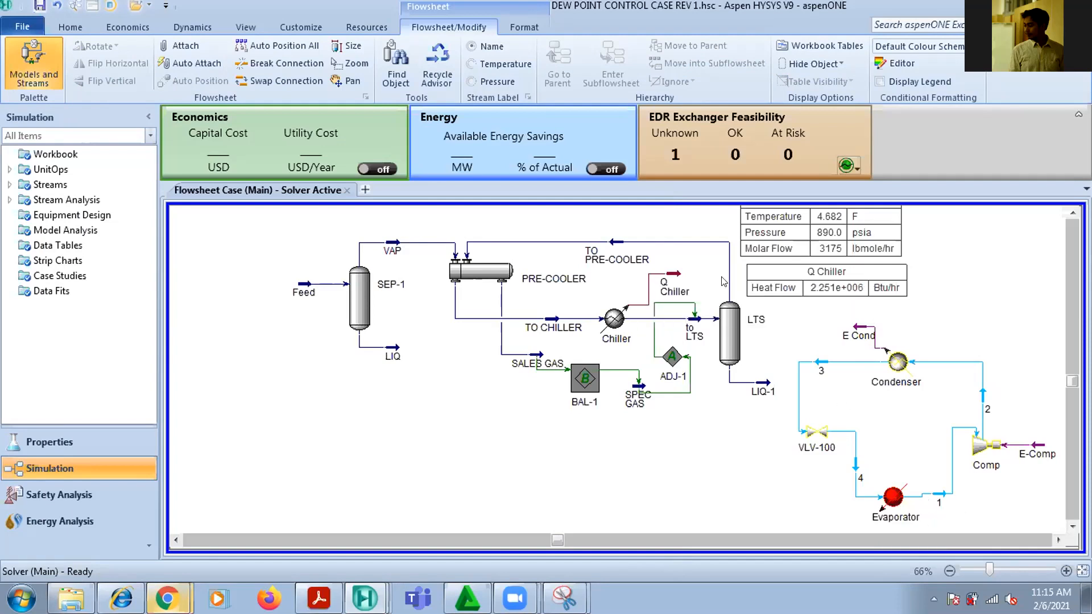
Assign Q Chiller as the Evaporator's energy stream and move the Q Chiller table clear of the new energy line
{"action": "double_click", "coordinate": [893, 497]}
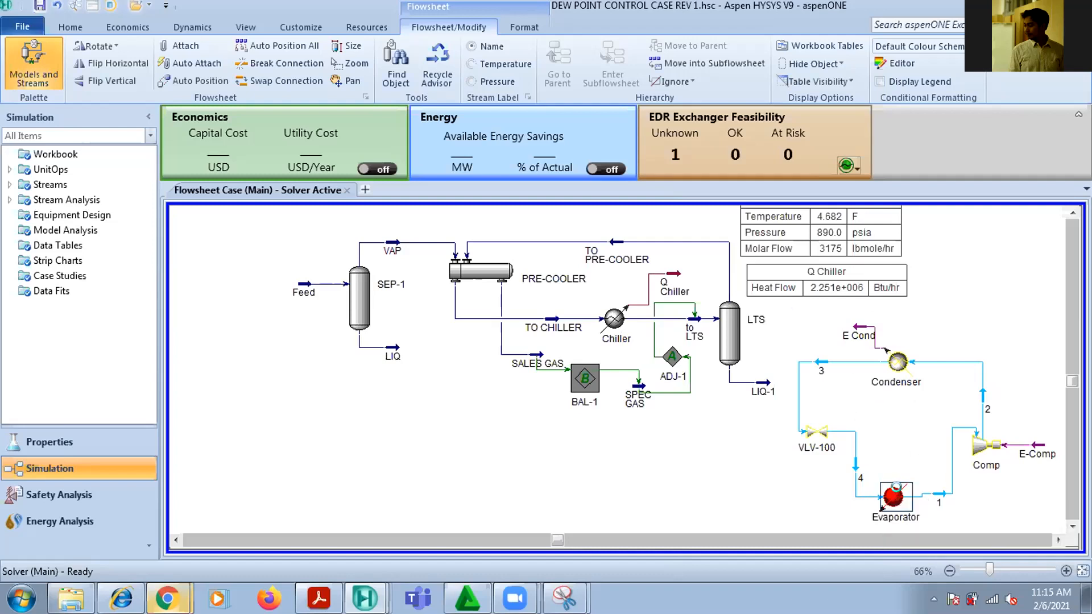
{"action": "left_click", "coordinate": [522, 349]}
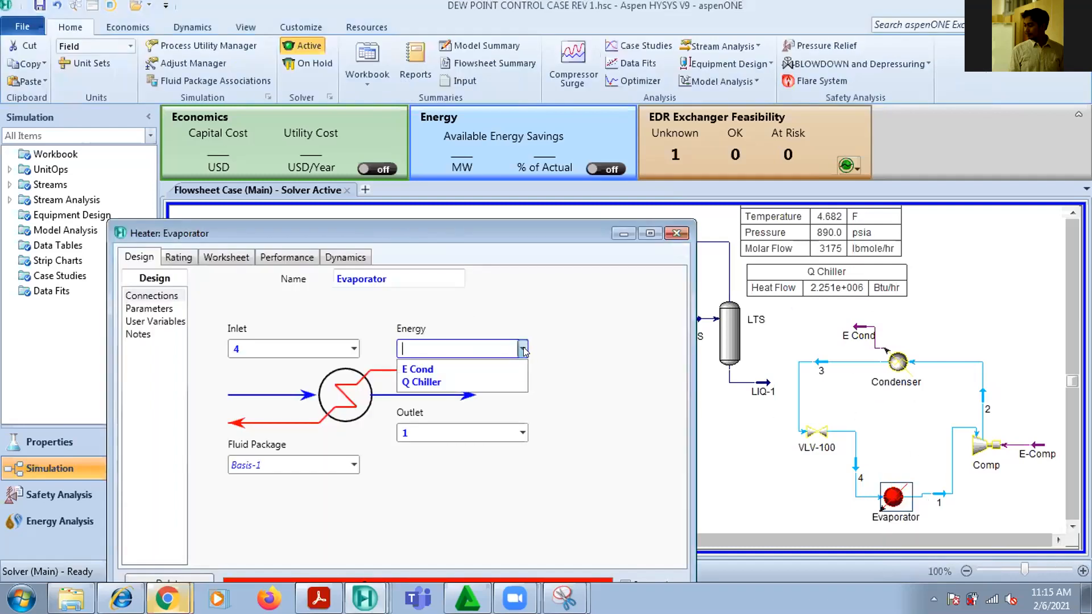
{"action": "left_click", "coordinate": [504, 381]}
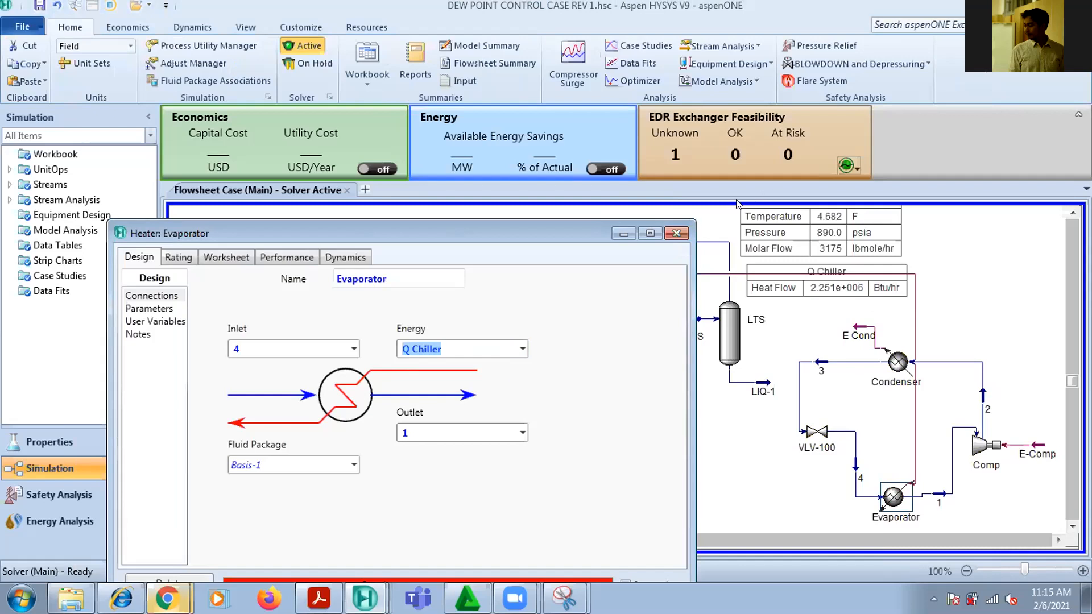
{"action": "left_click", "coordinate": [677, 233]}
{"action": "left_click_drag", "start_coordinate": [897, 275], "coordinate": [1075, 236]}
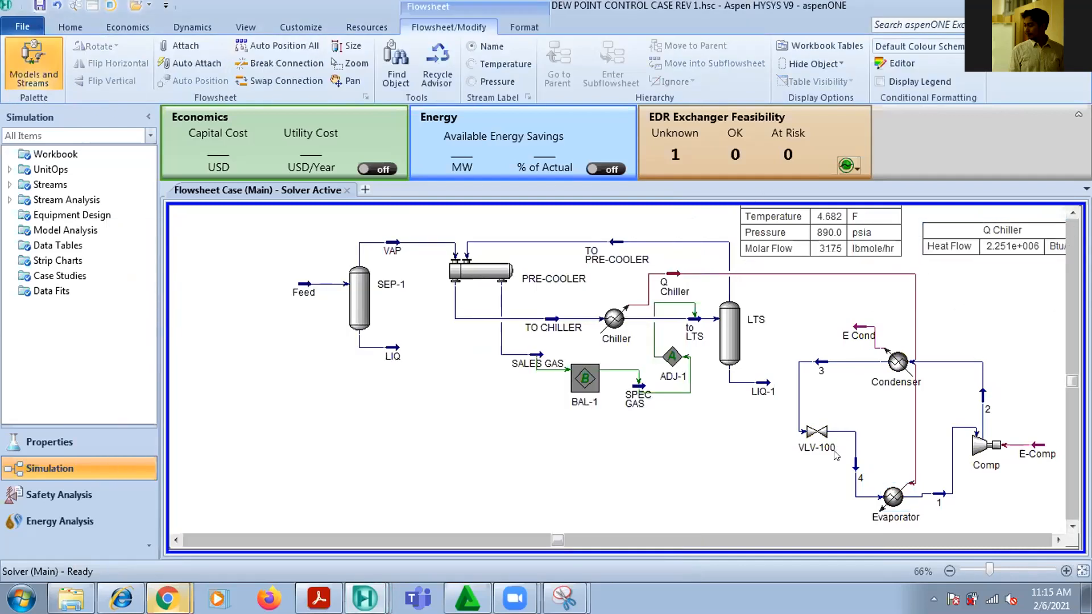
Check the calculated refrigerant mass flow of stream 1 at the Evaporator outlet
{"action": "double_click", "coordinate": [939, 494]}
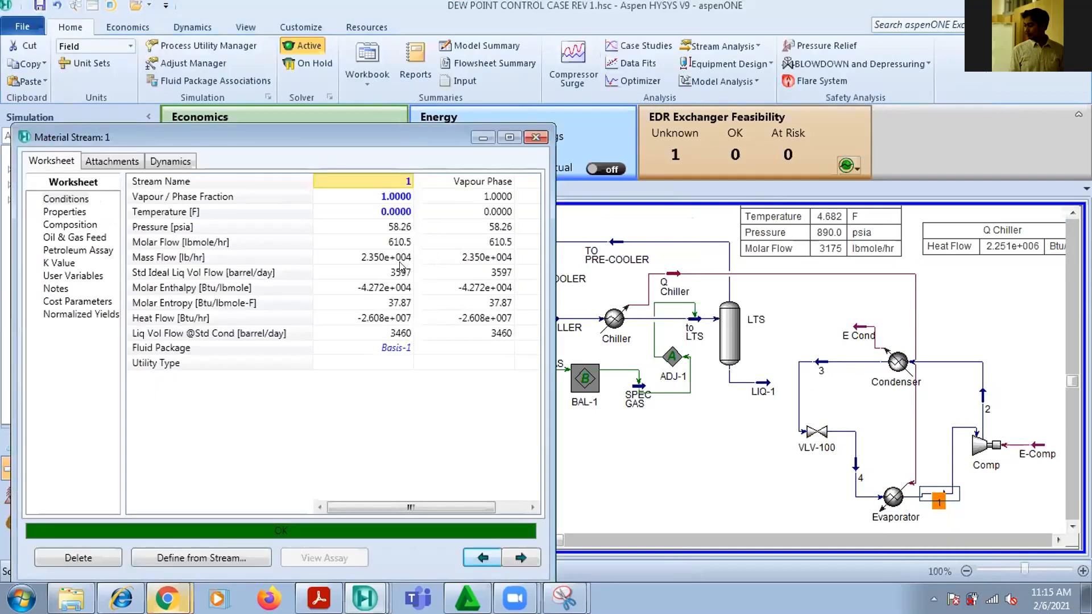
{"action": "mouse_move", "coordinate": [399, 260]}
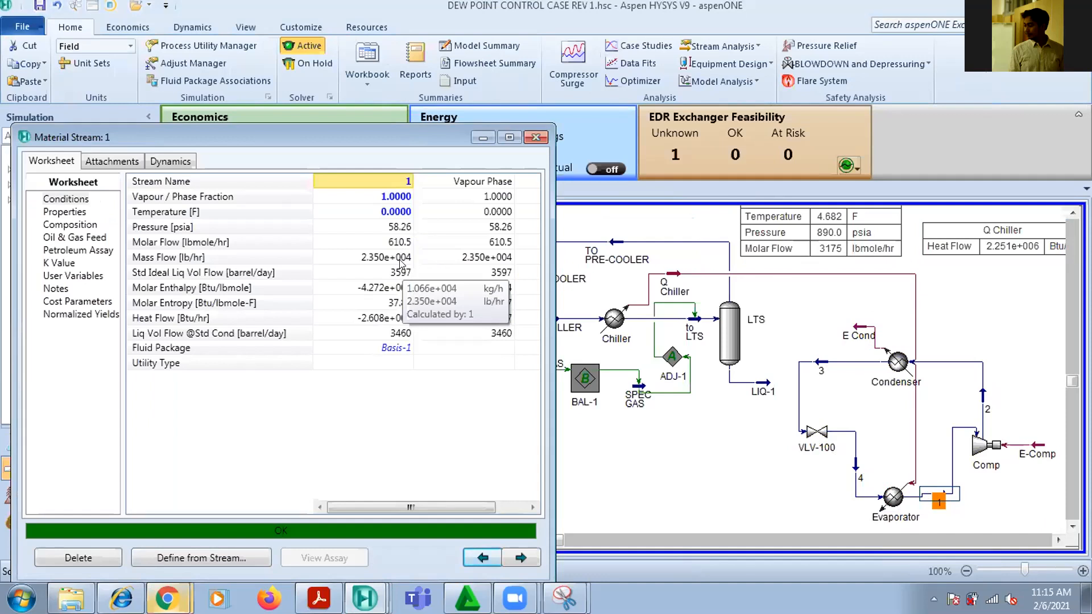
{"action": "left_click", "coordinate": [535, 137]}
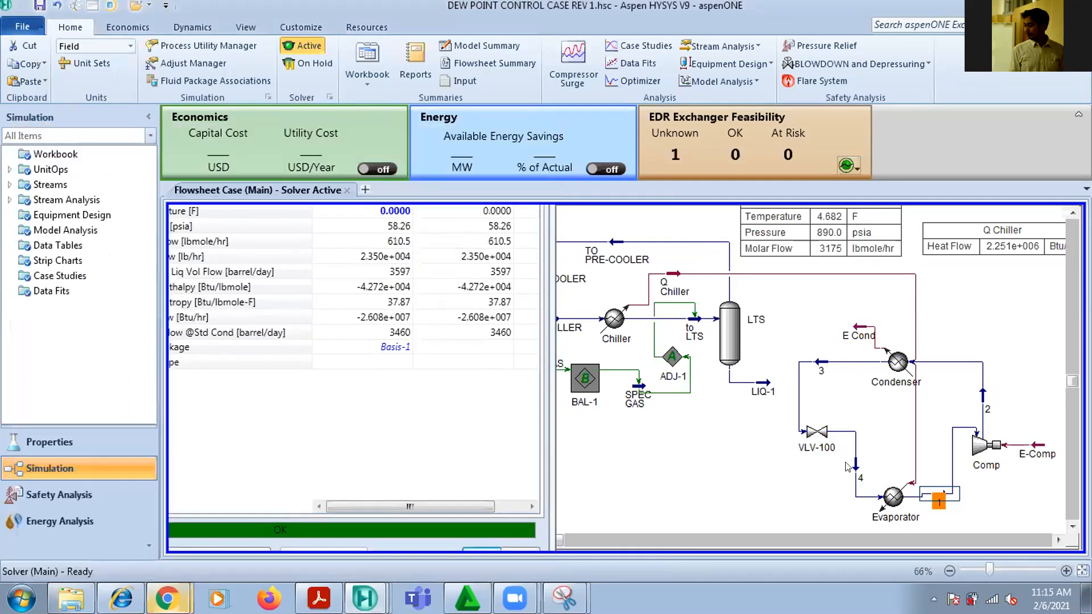
Move valve VLV-100 slightly up and delete the Chiller between the TO CHILLER and to LTS streams
{"action": "left_click_drag", "start_coordinate": [818, 458], "coordinate": [813, 446]}
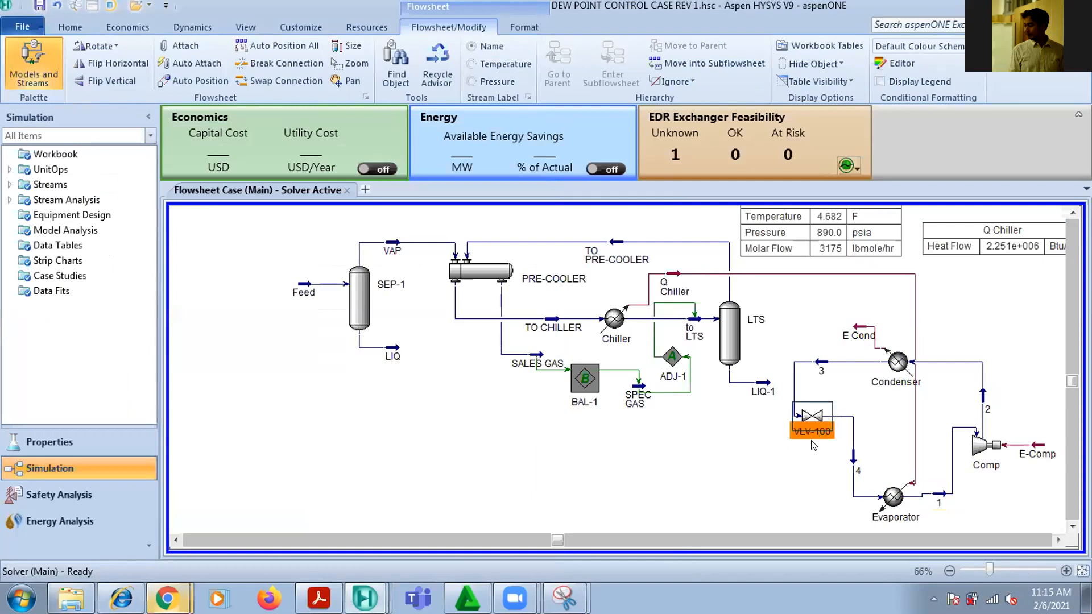
{"action": "left_click", "coordinate": [618, 320]}
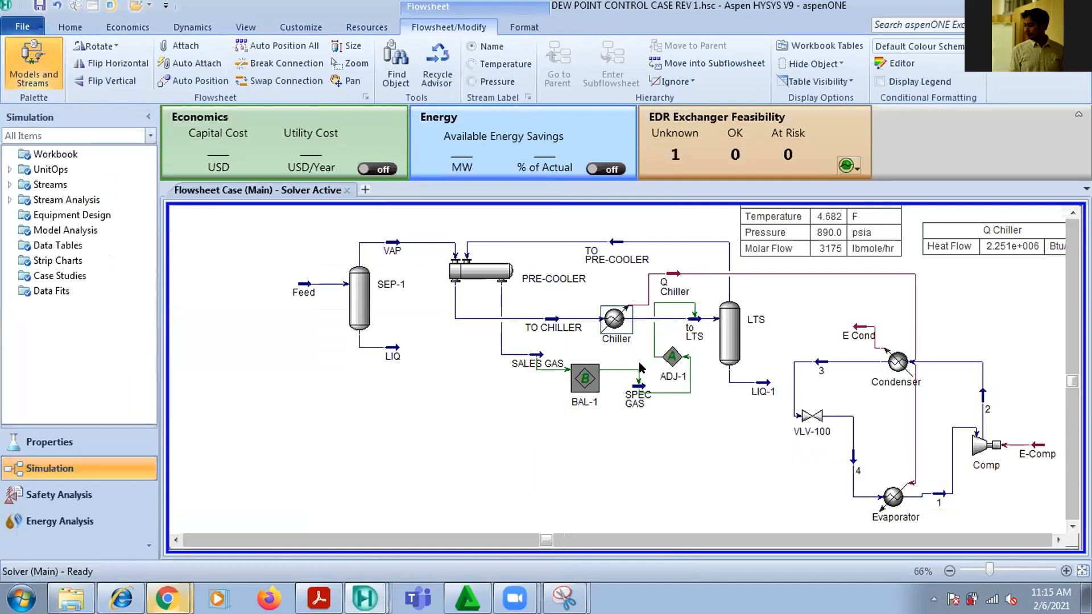
{"action": "key", "text": "Delete"}
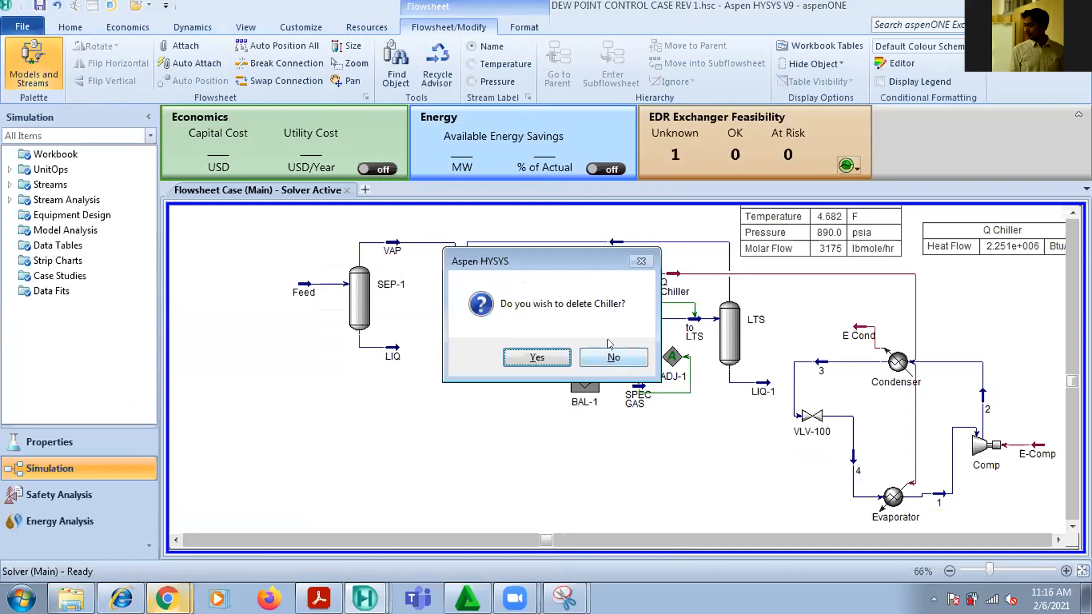
{"action": "left_click", "coordinate": [537, 357]}
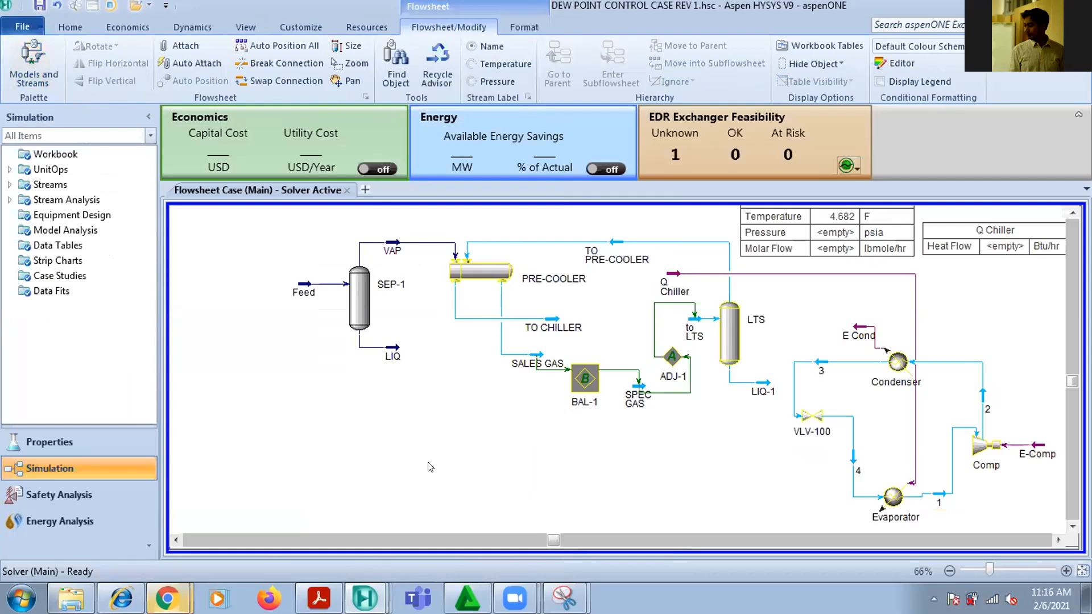
Place a heat exchanger in the gap between the TO CHILLER and to LTS streams
{"action": "key", "text": "F4"}
{"action": "left_click", "coordinate": [78, 246]}
{"action": "left_click", "coordinate": [608, 335]}
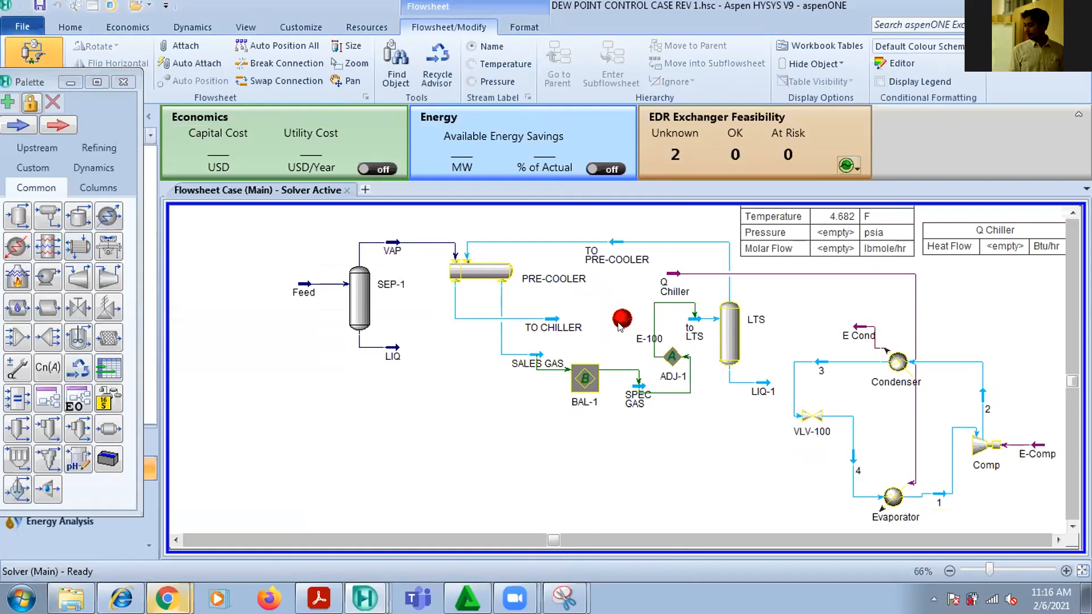
Connect the exchanger's tube side with TO CHILLER as inlet and to LTS as outlet, and close its property window
{"action": "double_click", "coordinate": [621, 322]}
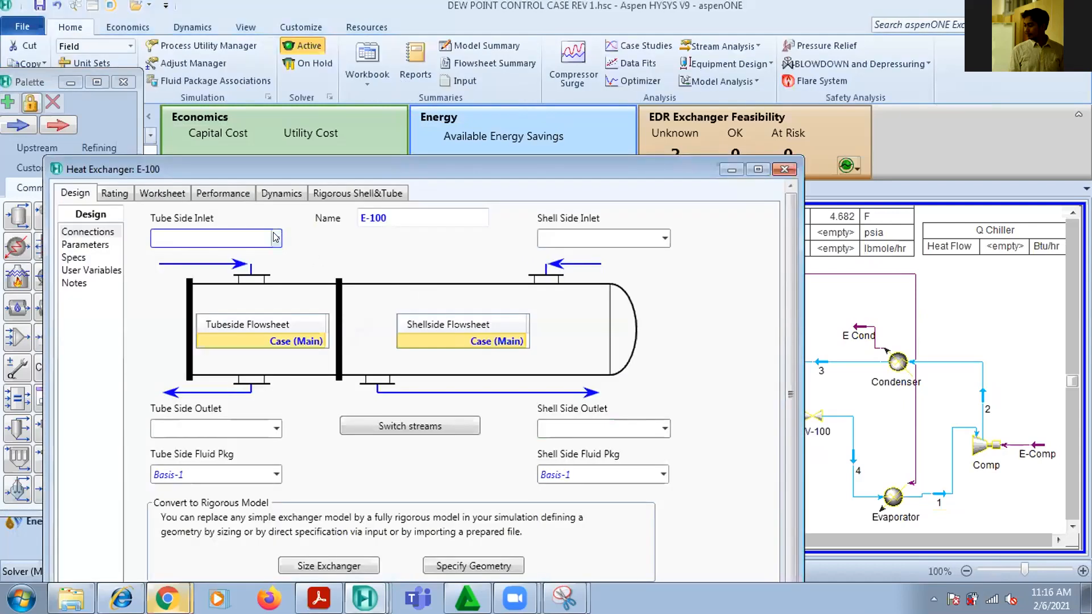
{"action": "left_click", "coordinate": [276, 238]}
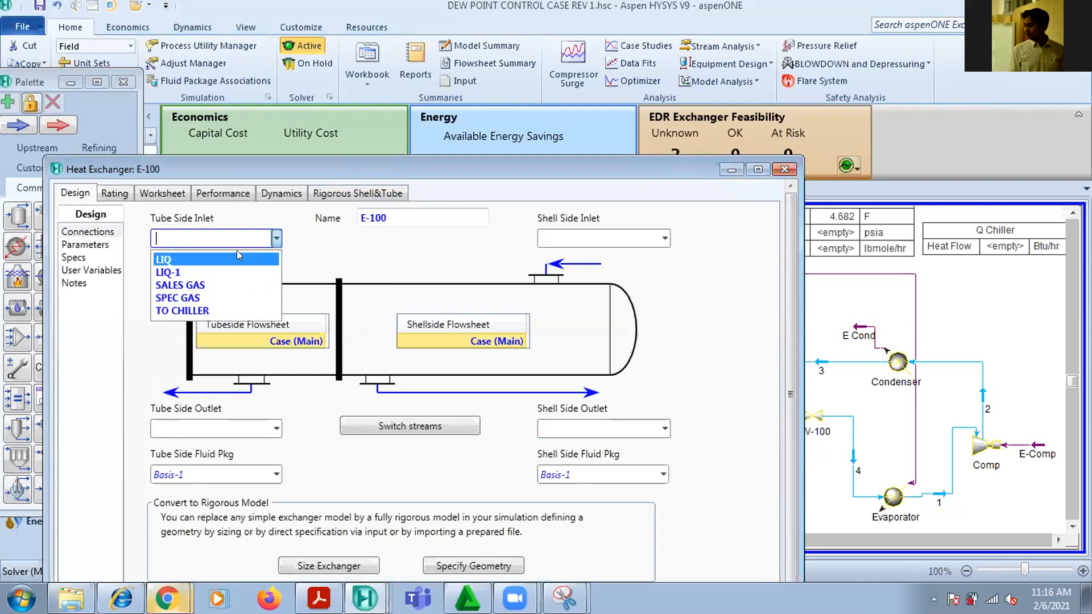
{"action": "left_click", "coordinate": [182, 310]}
{"action": "left_click", "coordinate": [277, 429]}
{"action": "left_click", "coordinate": [240, 471]}
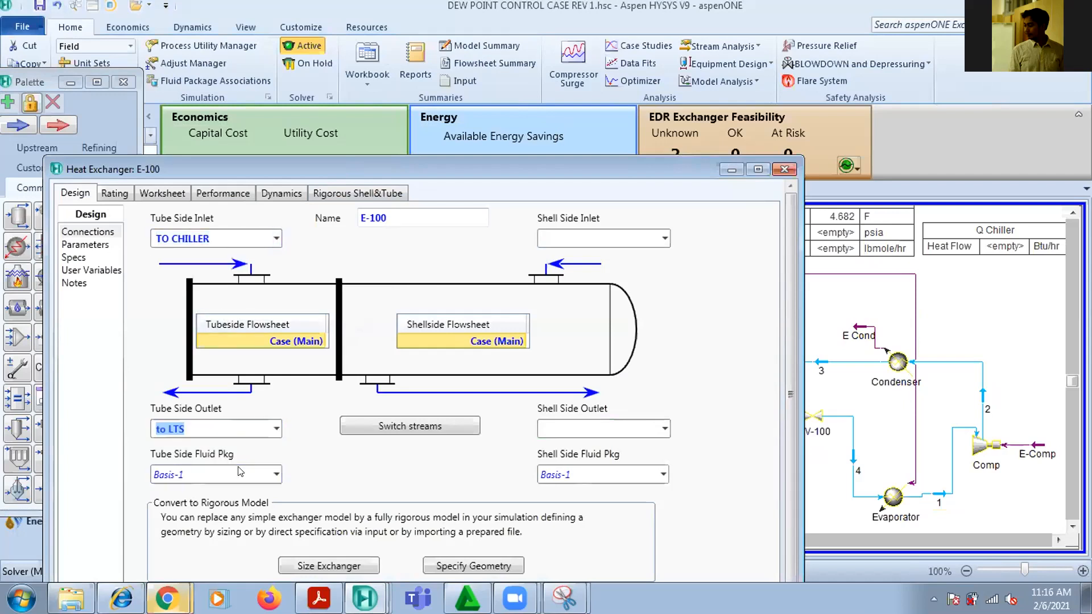
{"action": "left_click_drag", "start_coordinate": [555, 174], "coordinate": [461, 153]}
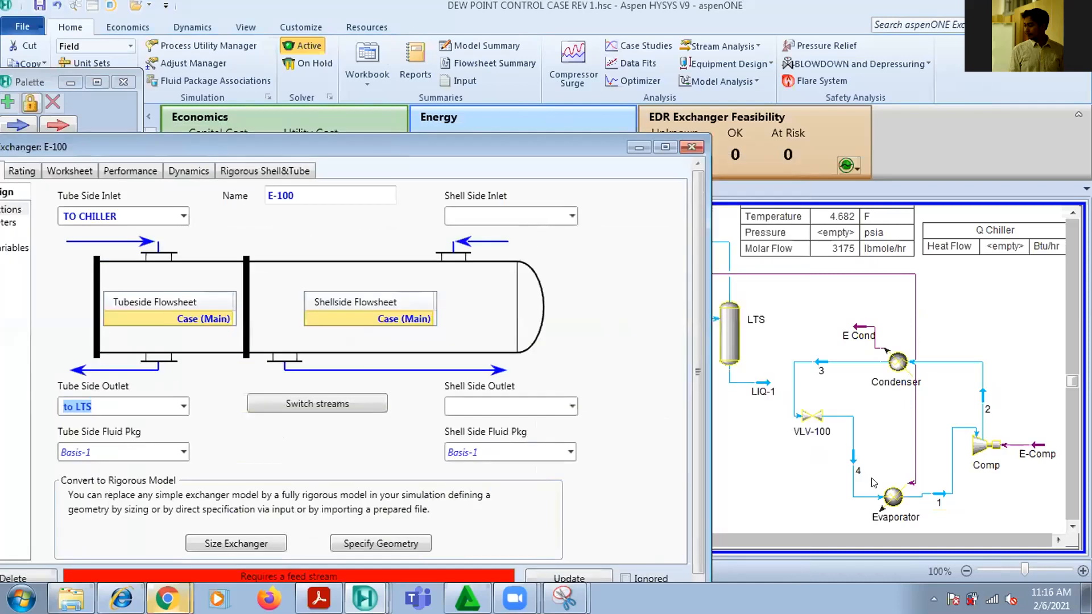
{"action": "left_click", "coordinate": [692, 147]}
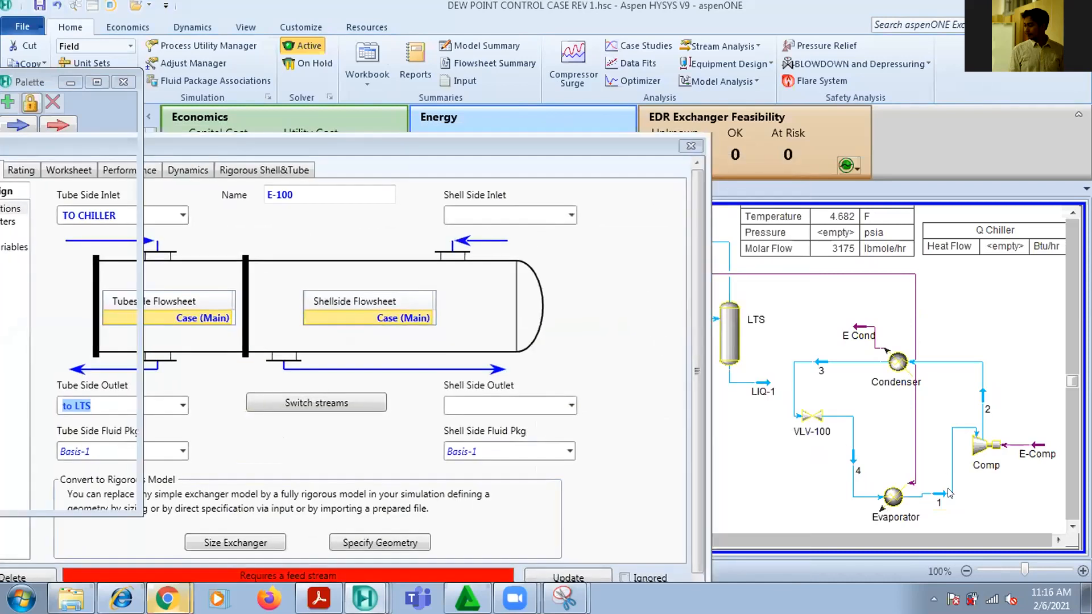
Delete the Evaporator from the refrigeration loop
{"action": "left_click", "coordinate": [891, 500]}
{"action": "key", "text": "Delete"}
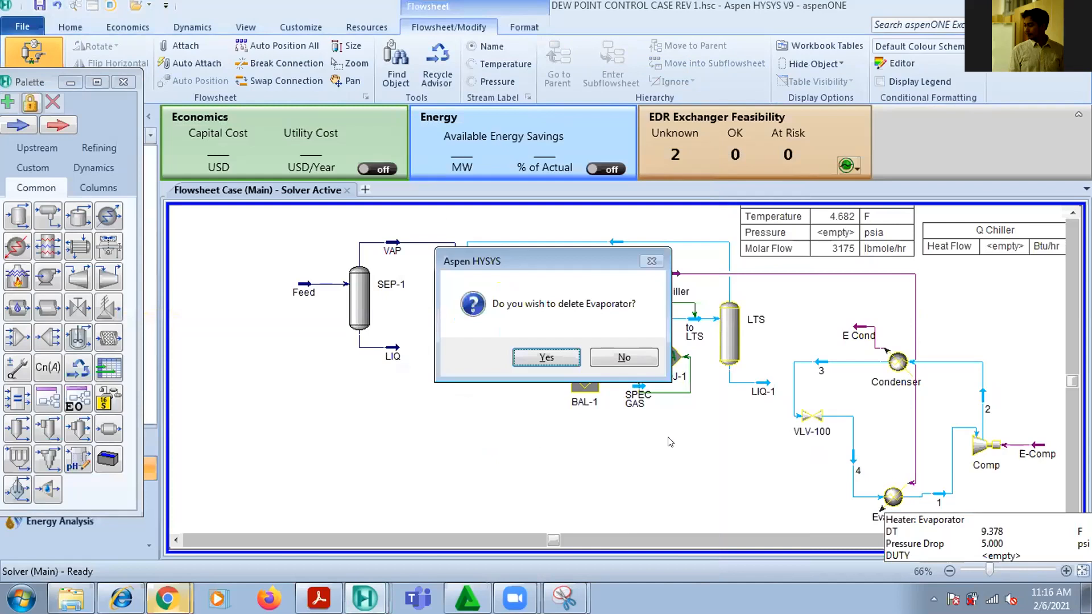
{"action": "left_click", "coordinate": [531, 356]}
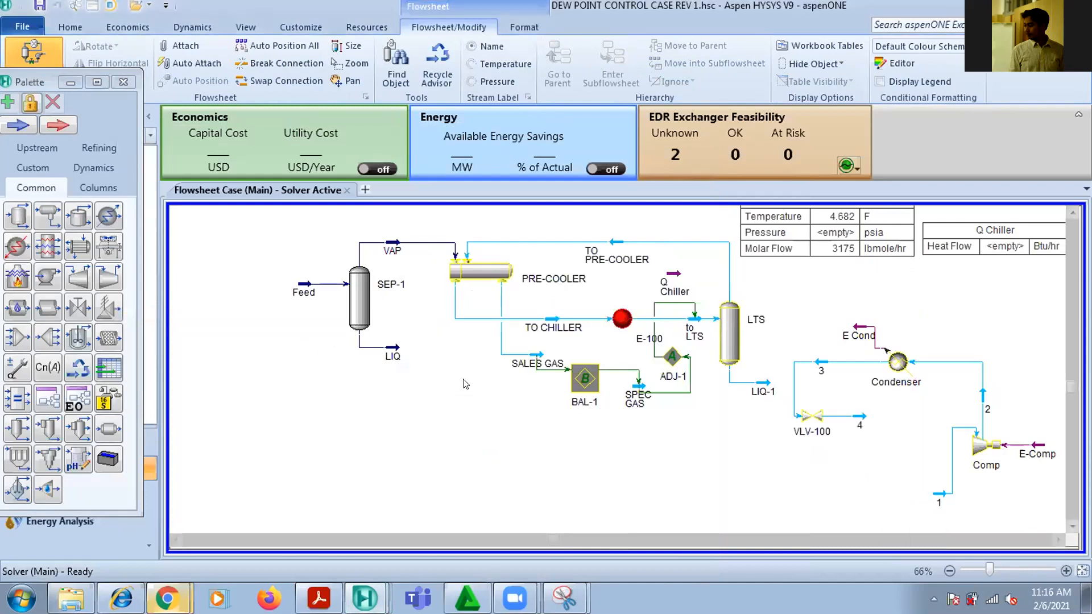
Connect heat exchanger E-100's shell side with stream 4 as inlet and stream 1 as outlet
{"action": "left_click", "coordinate": [622, 321]}
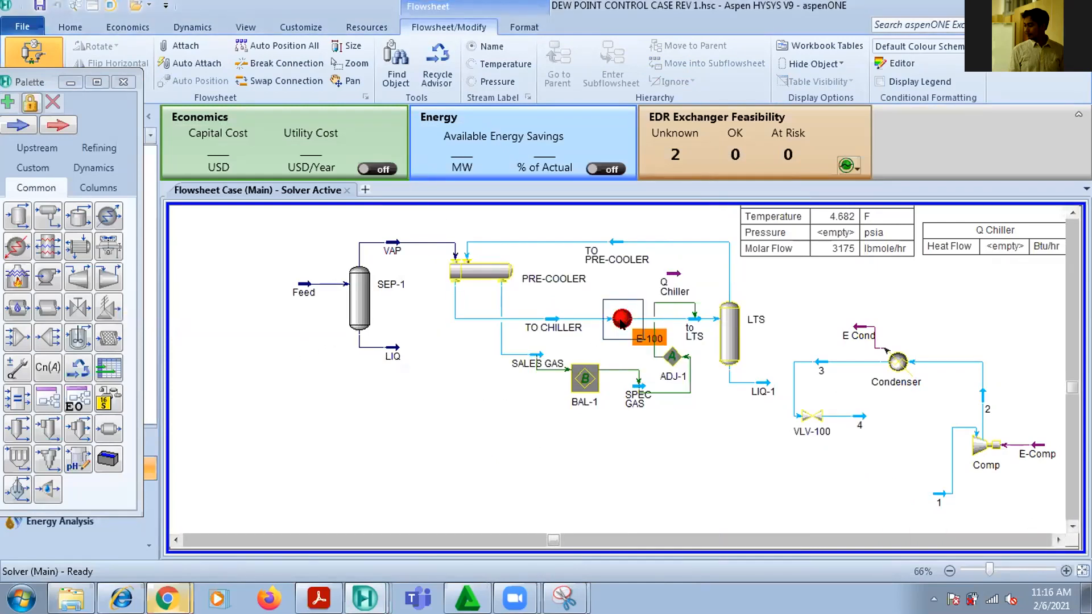
{"action": "double_click", "coordinate": [623, 320]}
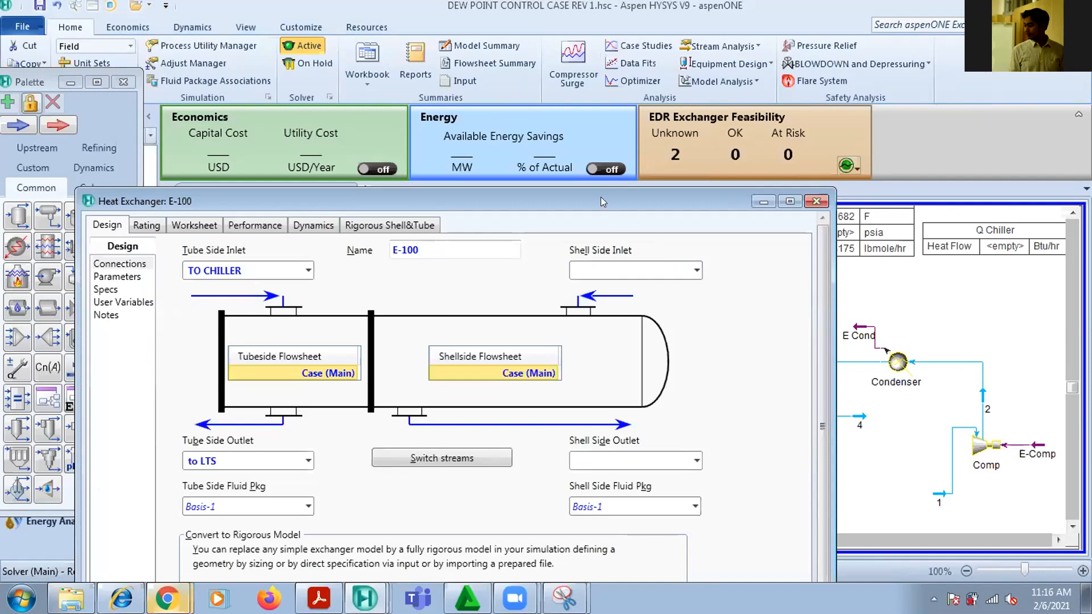
{"action": "left_click_drag", "start_coordinate": [598, 201], "coordinate": [410, 141]}
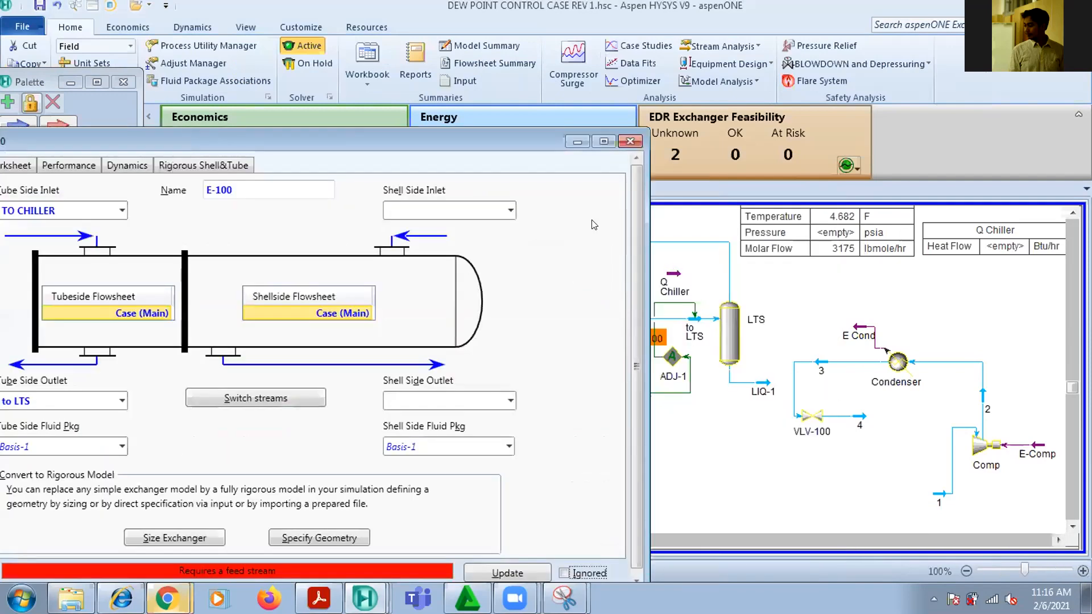
{"action": "left_click", "coordinate": [512, 211]}
{"action": "left_click", "coordinate": [478, 229]}
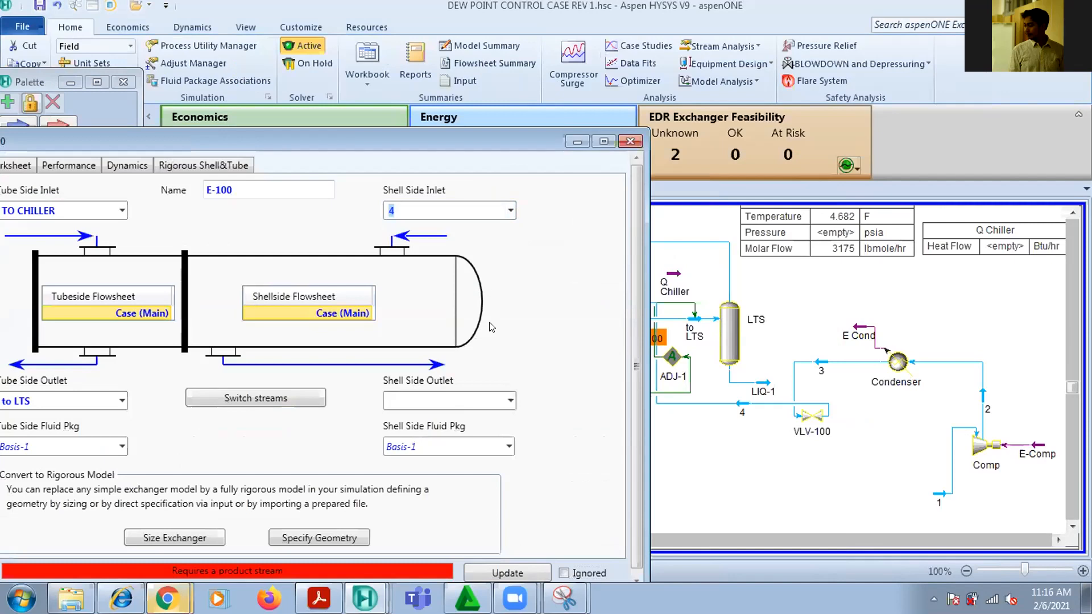
{"action": "left_click", "coordinate": [509, 401]}
{"action": "left_click", "coordinate": [487, 416]}
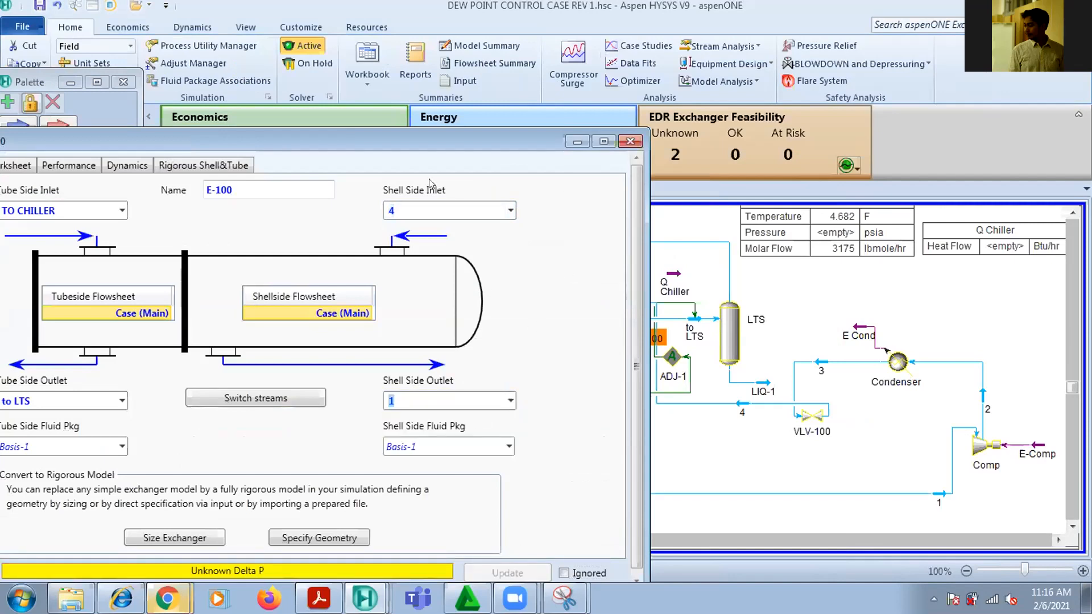
Specify a 5 psi pressure drop on both the shell and tube sides of E-100 and close its property window
{"action": "double_click", "coordinate": [486, 142]}
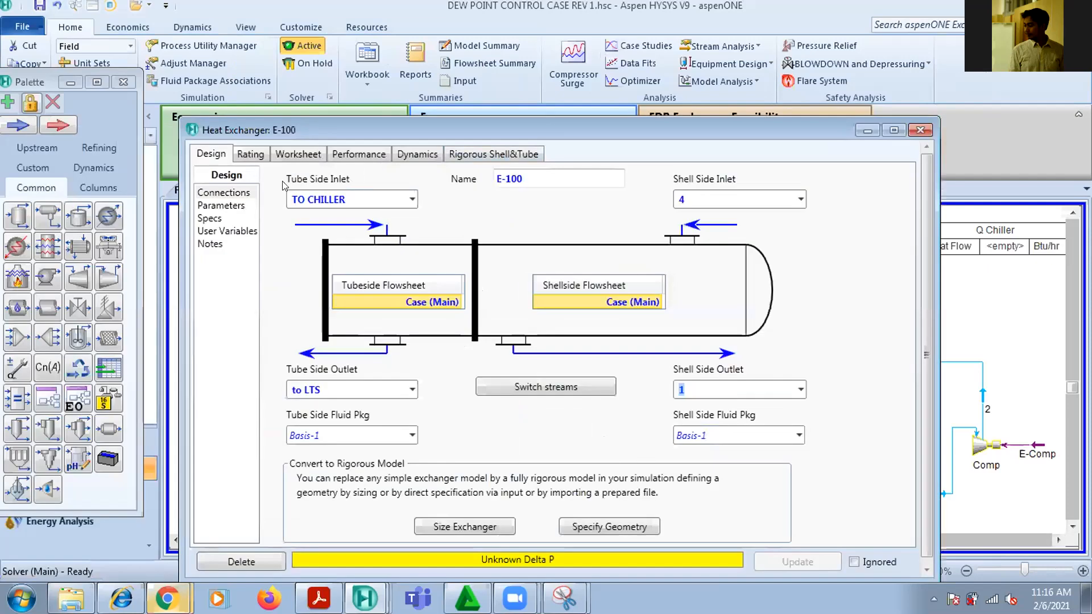
{"action": "left_click", "coordinate": [222, 205]}
{"action": "left_click", "coordinate": [539, 286]}
{"action": "type", "text": "5"}
{"action": "key", "text": "Return"}
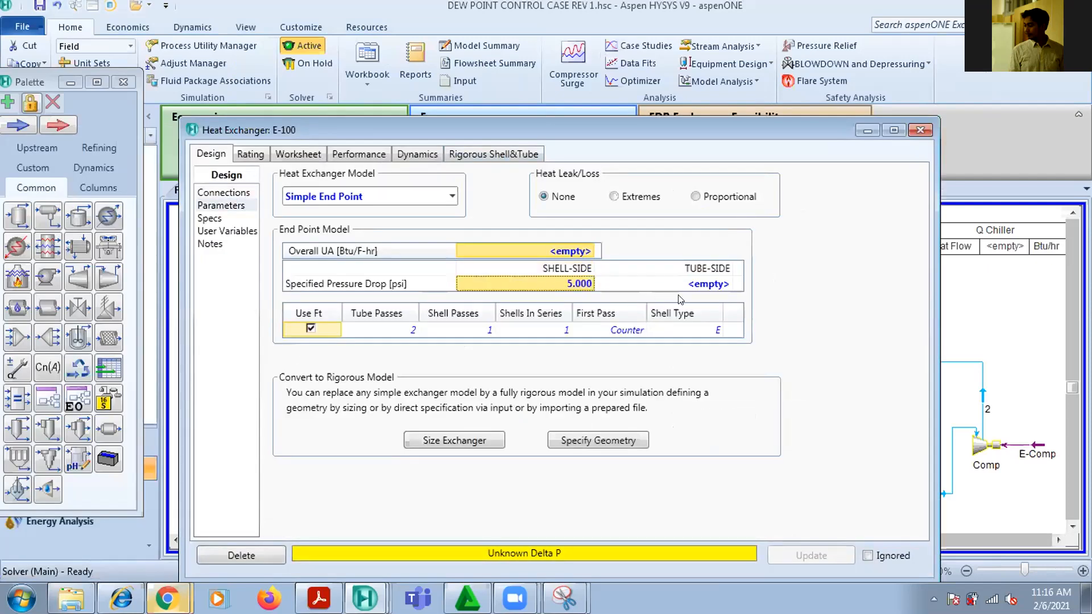
{"action": "left_click", "coordinate": [699, 282]}
{"action": "type", "text": "5"}
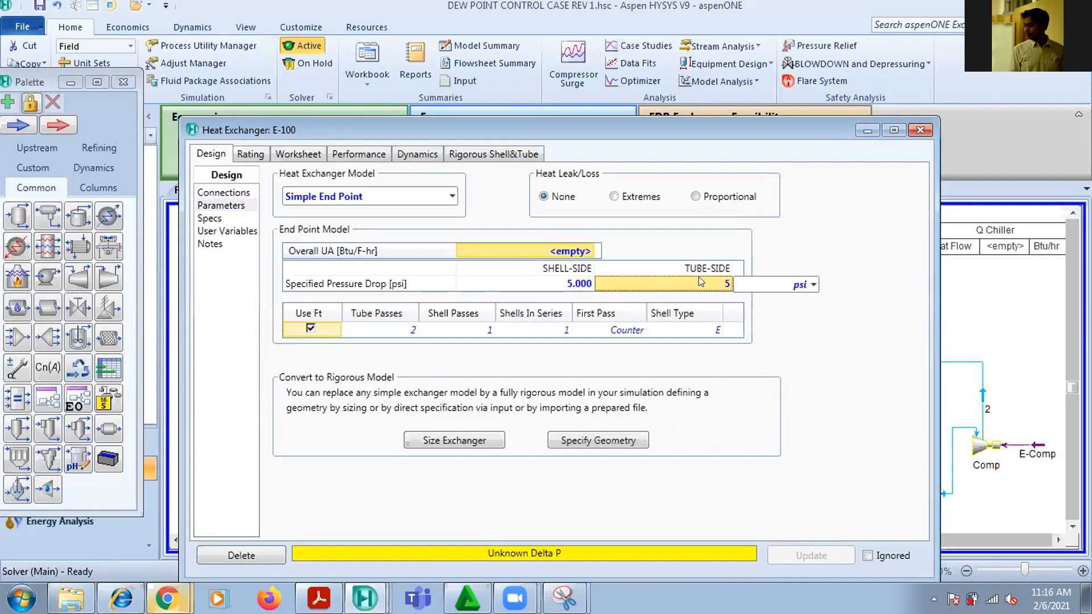
{"action": "key", "text": "Return"}
{"action": "left_click", "coordinate": [920, 131]}
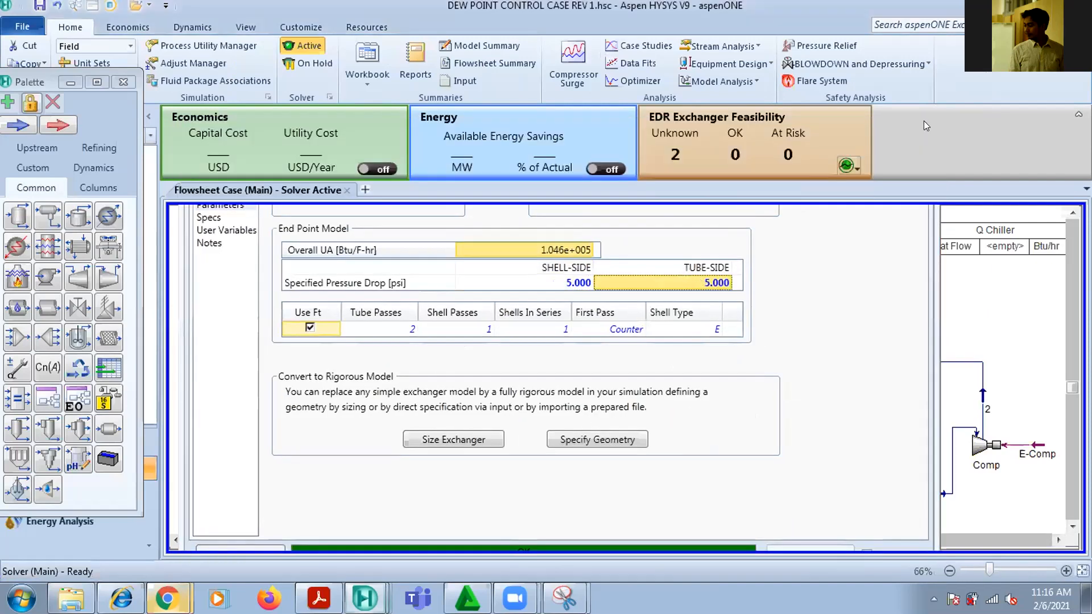
Move valve VLV-100 above stream 3 and place the to LTS and Q Chiller tables in the empty area below SEP-1
{"action": "left_click_drag", "start_coordinate": [802, 422], "coordinate": [802, 291]}
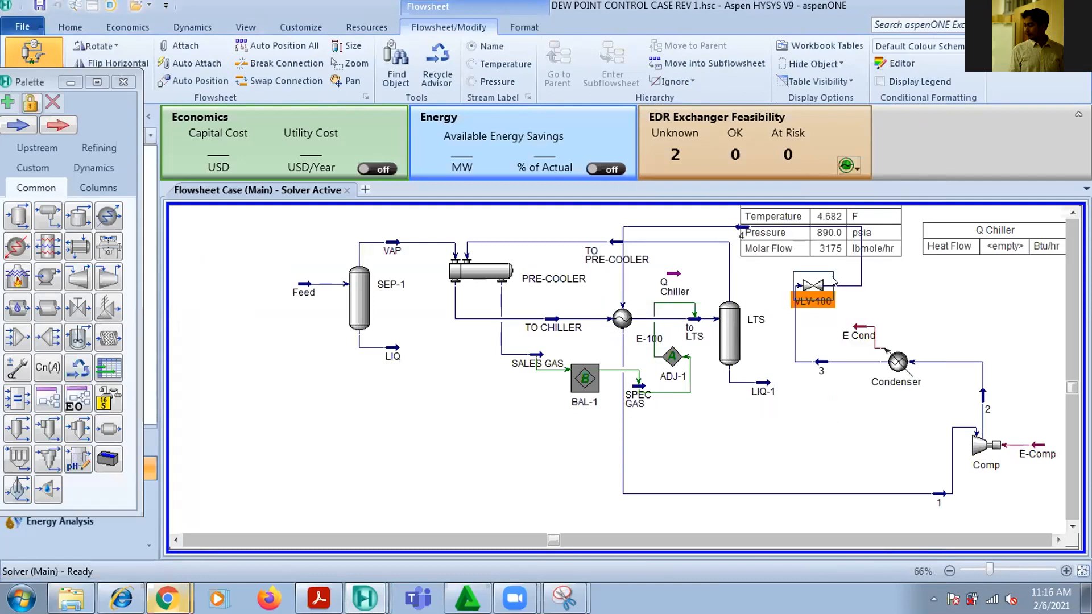
{"action": "left_click_drag", "start_coordinate": [887, 248], "coordinate": [389, 426]}
{"action": "left_click_drag", "start_coordinate": [996, 255], "coordinate": [316, 479]}
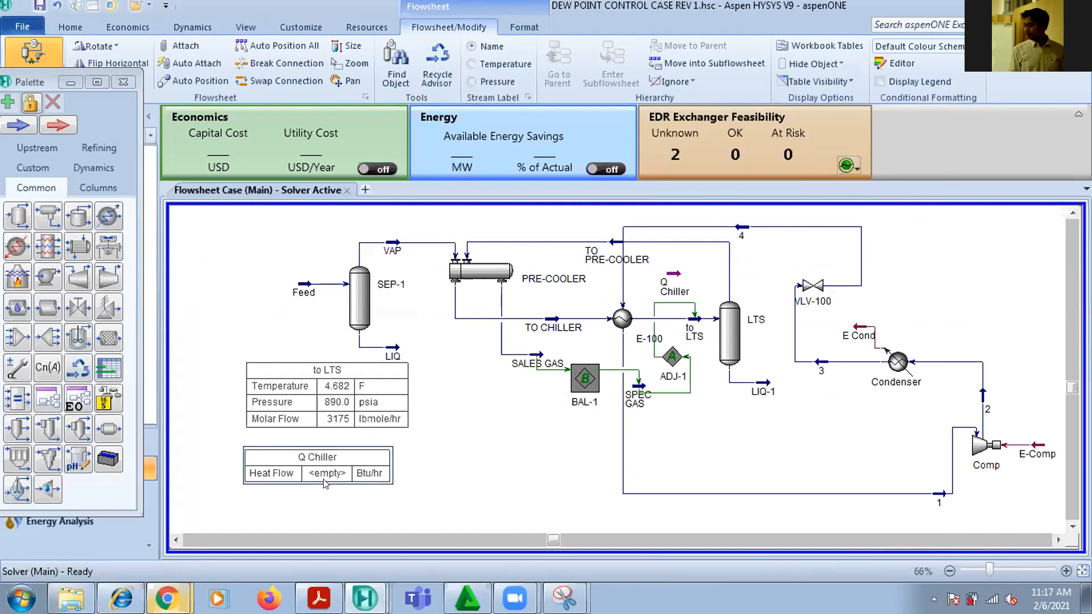
Delete the Q Chiller table and shift valve VLV-100 further up above the Condenser line
{"action": "key", "text": "Delete"}
{"action": "left_click_drag", "start_coordinate": [819, 288], "coordinate": [835, 236]}
{"action": "left_click", "coordinate": [952, 262]}
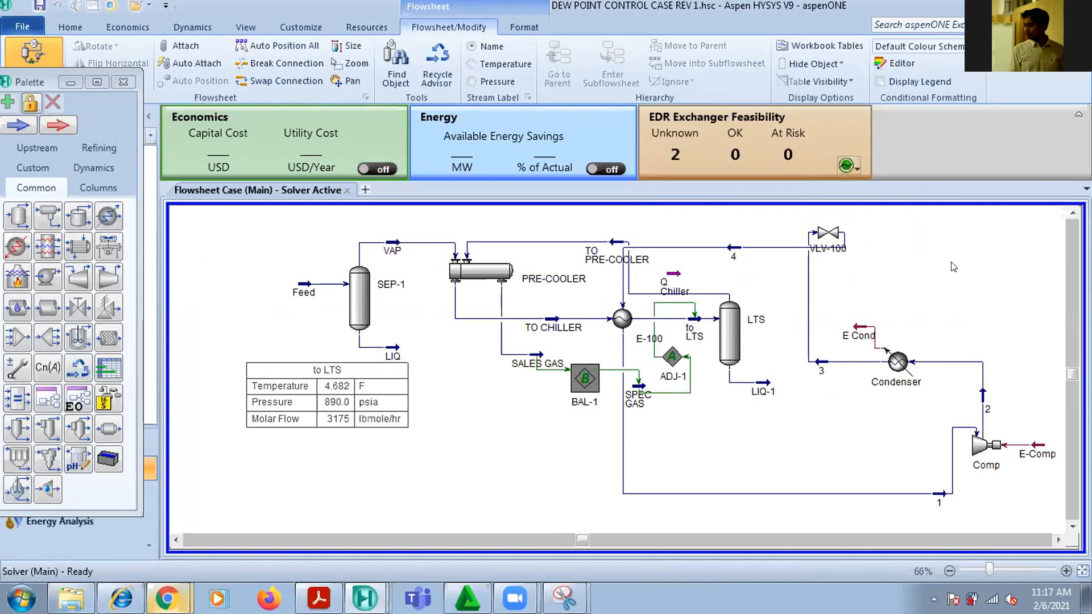
Flip valve VLV-100 horizontally and move stream 4 up above the line returning to the PRE-COOLER
{"action": "left_click", "coordinate": [833, 232]}
{"action": "left_click", "coordinate": [106, 63]}
{"action": "left_click", "coordinate": [718, 261]}
{"action": "left_click_drag", "start_coordinate": [684, 295], "coordinate": [666, 219]}
Shift the TO PRE-COOLER stream closer to the PRE-COOLER and straighten the lines between it, LTS and E-100
{"action": "mouse_move", "coordinate": [747, 238]}
{"action": "left_click_drag", "start_coordinate": [610, 243], "coordinate": [535, 242]}
{"action": "left_click_drag", "start_coordinate": [700, 291], "coordinate": [698, 240]}
{"action": "left_click_drag", "start_coordinate": [649, 266], "coordinate": [623, 266]}
Align VLV-100, stream 3 and the Condenser with stream 4 along the flowsheet's upper edge, and place E Cond above them
{"action": "mouse_move", "coordinate": [823, 240]}
{"action": "left_click_drag", "start_coordinate": [823, 240], "coordinate": [772, 221]}
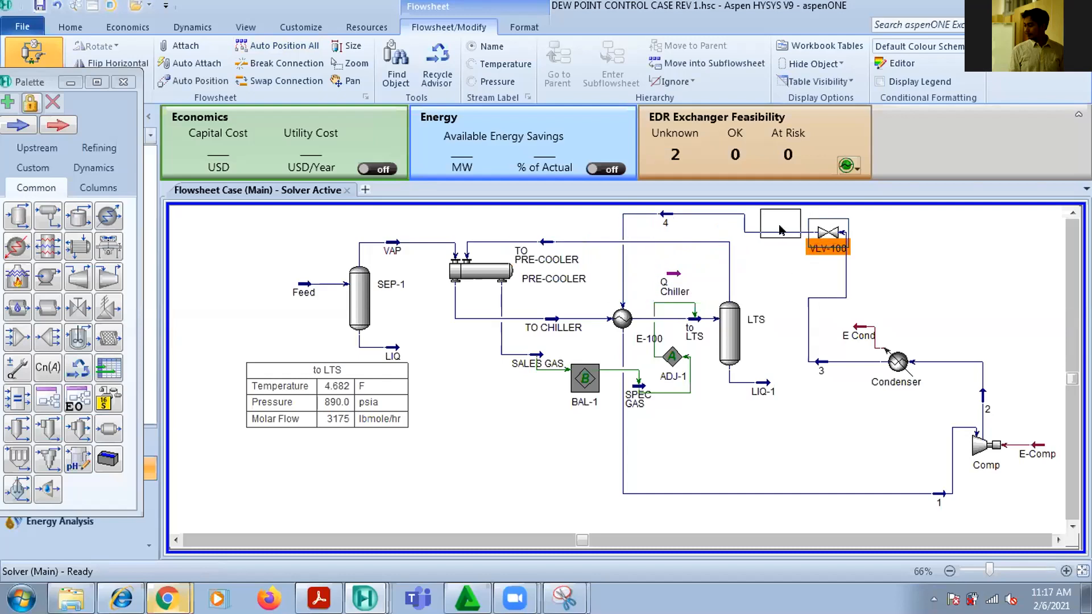
{"action": "mouse_move", "coordinate": [824, 364]}
{"action": "left_click_drag", "start_coordinate": [825, 364], "coordinate": [836, 216]}
{"action": "left_click_drag", "start_coordinate": [897, 362], "coordinate": [896, 215]}
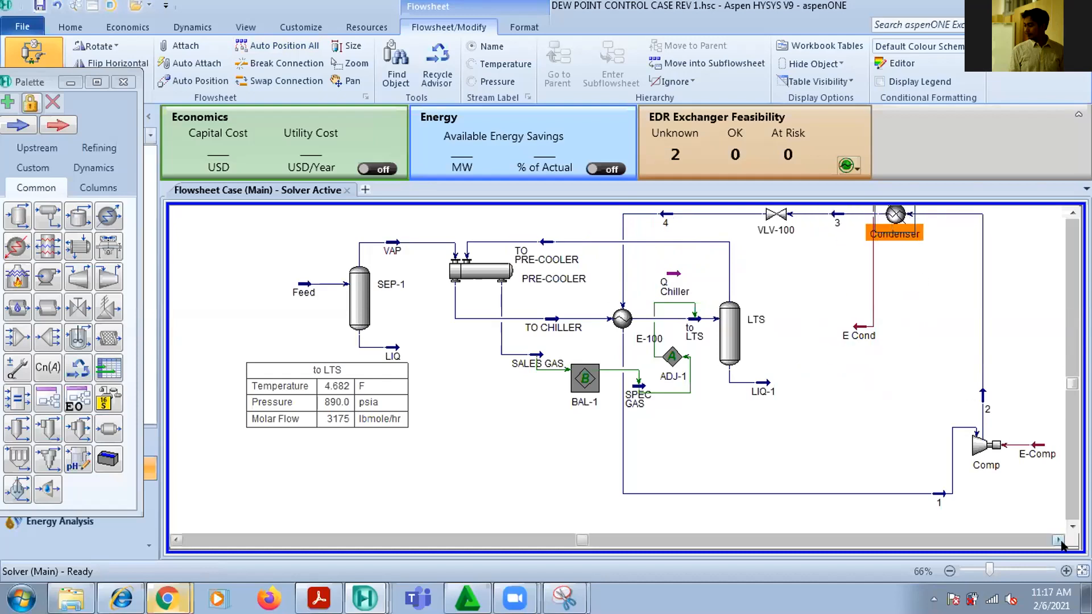
{"action": "left_click", "coordinate": [1082, 570]}
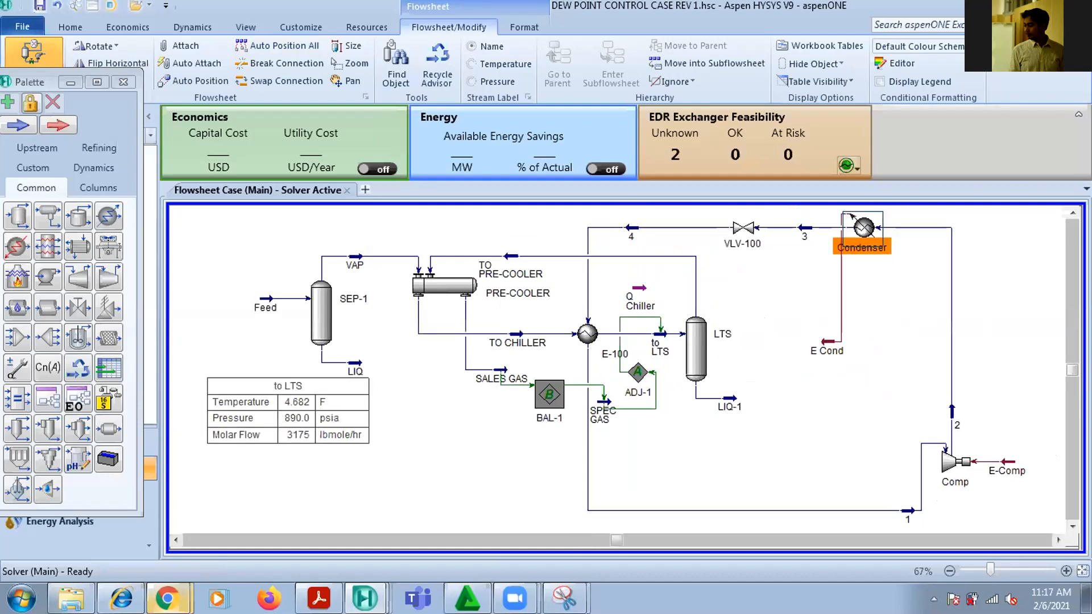
{"action": "left_click_drag", "start_coordinate": [827, 343], "coordinate": [805, 209]}
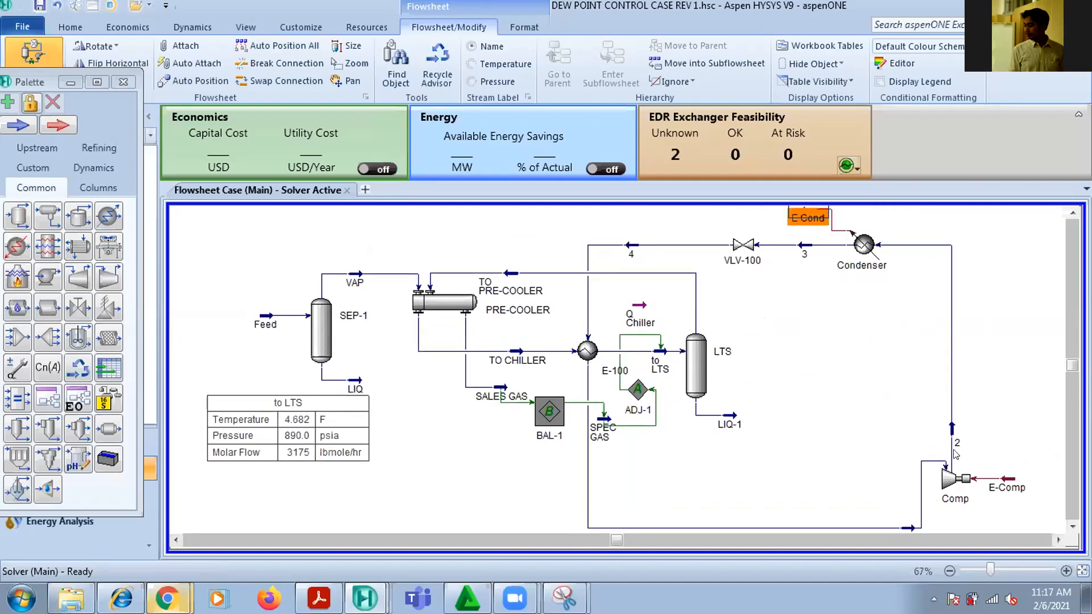
Straighten the compressor suction line by aligning Comp and moving stream 1 up and closer to E-100
{"action": "left_click_drag", "start_coordinate": [951, 481], "coordinate": [949, 478]}
{"action": "left_click", "coordinate": [889, 499]}
{"action": "left_click_drag", "start_coordinate": [907, 528], "coordinate": [825, 448]}
{"action": "left_click", "coordinate": [869, 400]}
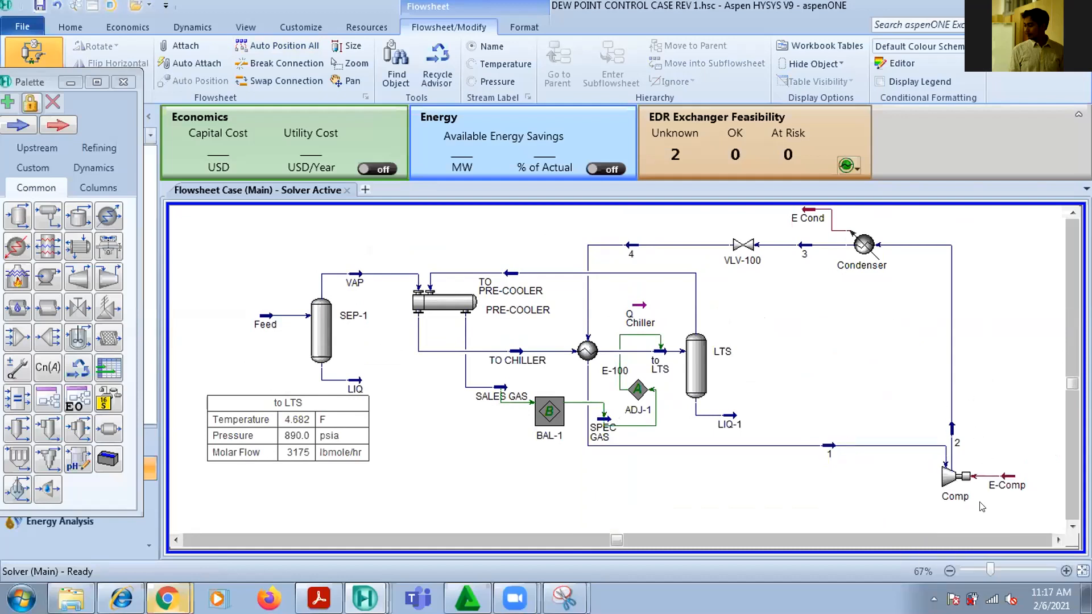
Shift VLV-100, stream 3, the Condenser and the E Cond energy stream closer to stream 4 to compact the loop
{"action": "left_click_drag", "start_coordinate": [744, 246], "coordinate": [681, 246]}
{"action": "left_click", "coordinate": [802, 249]}
{"action": "left_click_drag", "start_coordinate": [802, 249], "coordinate": [732, 247]}
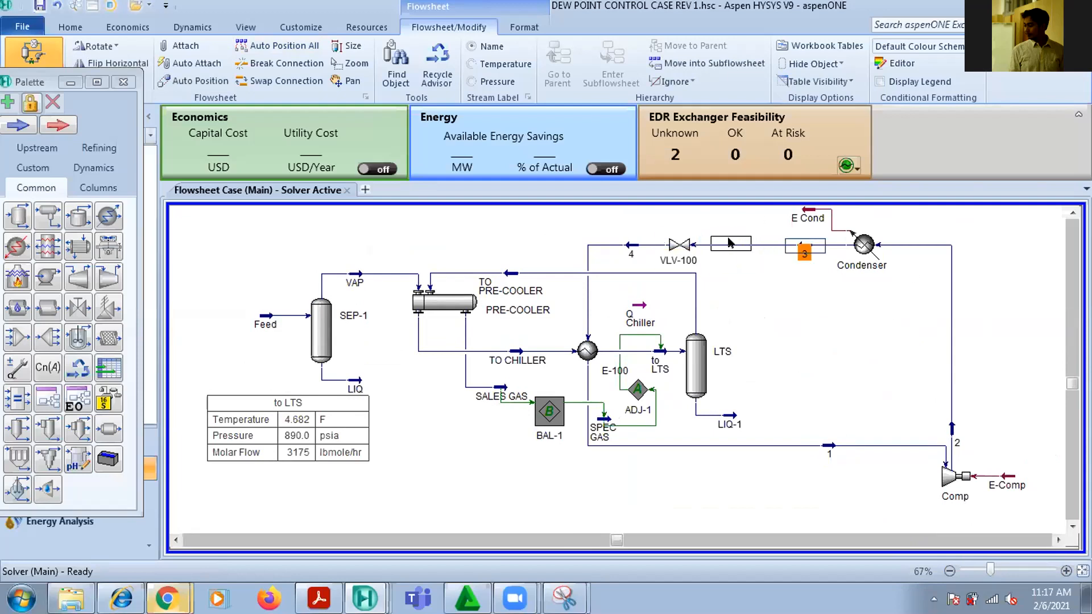
{"action": "left_click", "coordinate": [860, 248]}
{"action": "left_click_drag", "start_coordinate": [860, 248], "coordinate": [785, 251]}
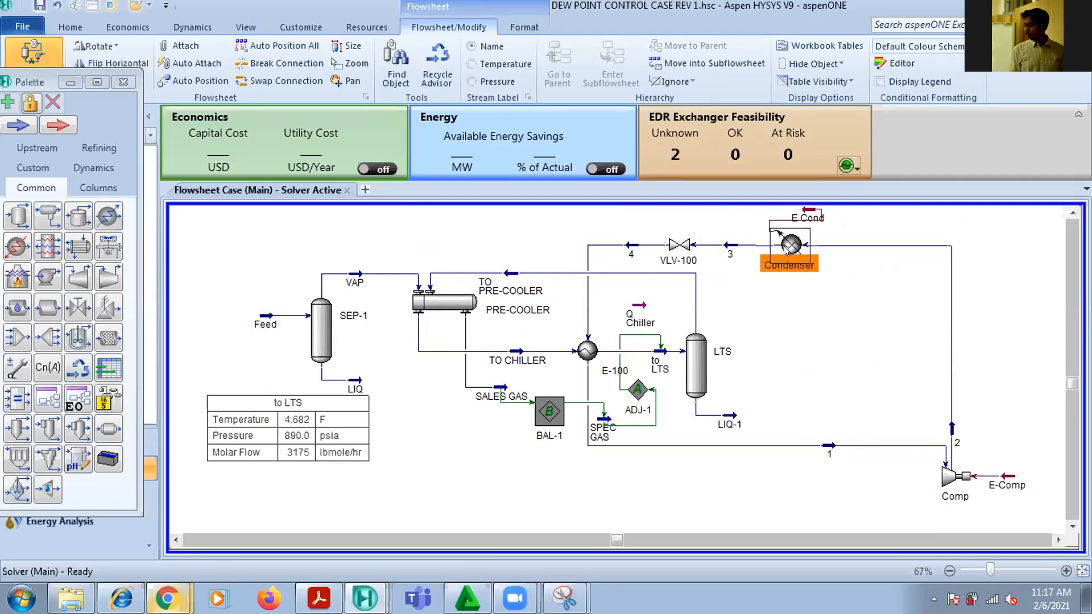
{"action": "left_click", "coordinate": [809, 212]}
{"action": "left_click_drag", "start_coordinate": [809, 212], "coordinate": [713, 212]}
Move Comp and stream 2 closer to LTS so the discharge line runs straight up to the Condenser
{"action": "left_click_drag", "start_coordinate": [965, 492], "coordinate": [894, 490]}
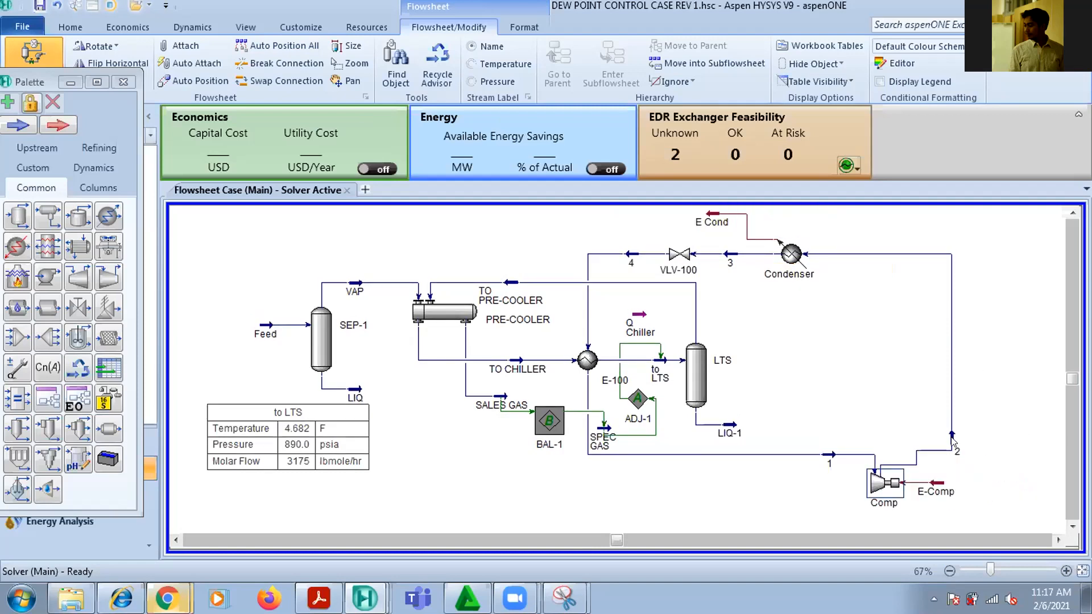
{"action": "left_click_drag", "start_coordinate": [952, 438], "coordinate": [884, 403]}
{"action": "left_click", "coordinate": [918, 408]}
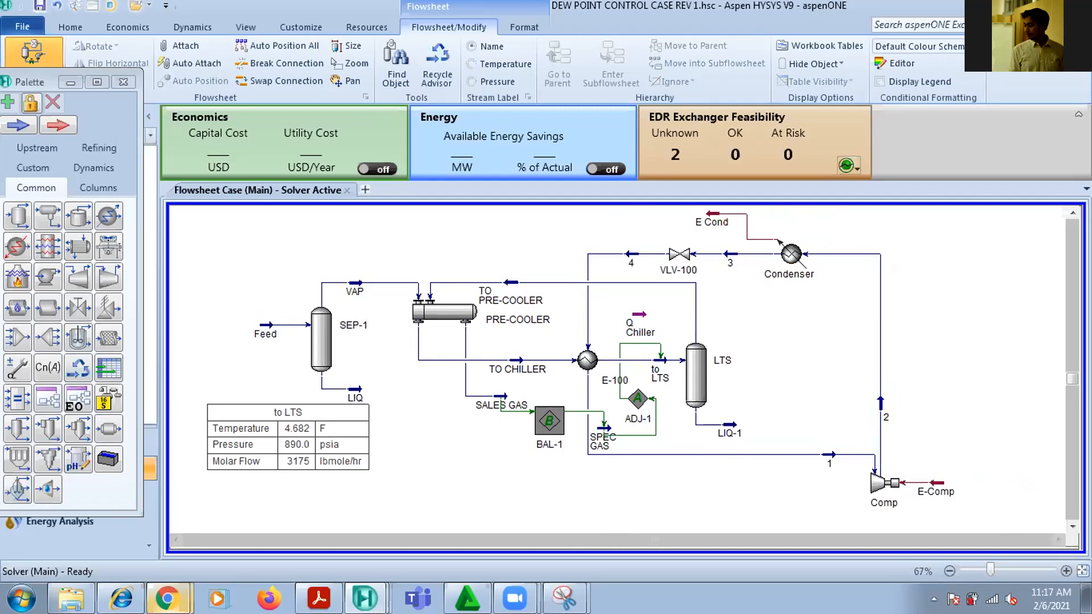
{"action": "left_click", "coordinate": [1066, 571]}
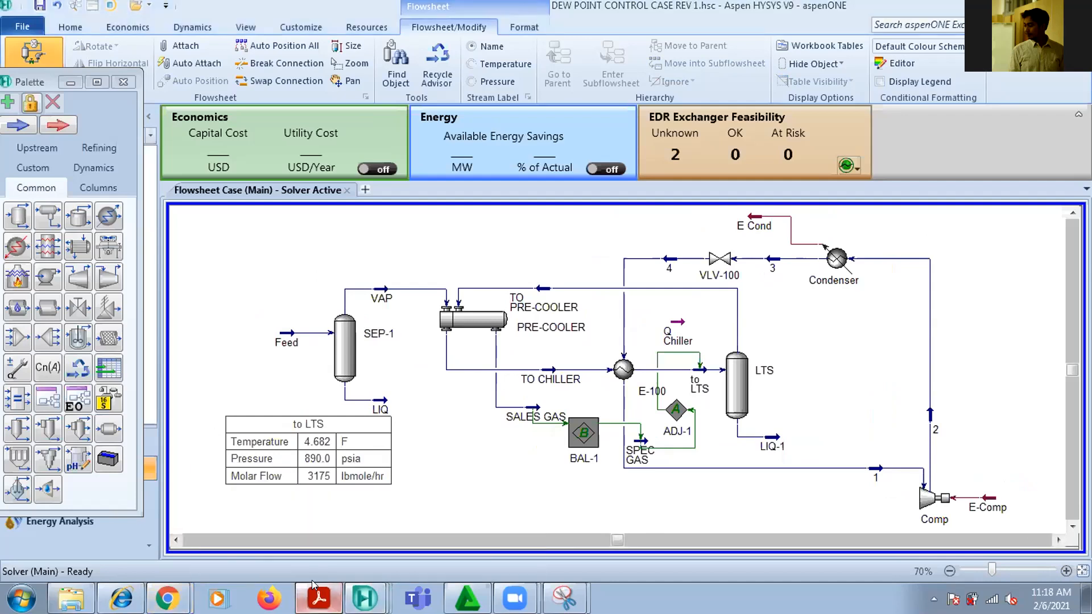
Switch to Acrobat Reader to review the reference loop diagram and refrigerant task description, and return to HYSYS
{"action": "left_click", "coordinate": [318, 598]}
{"action": "scroll", "coordinate": [379, 456], "scroll_direction": "down", "scroll_amount": 15}
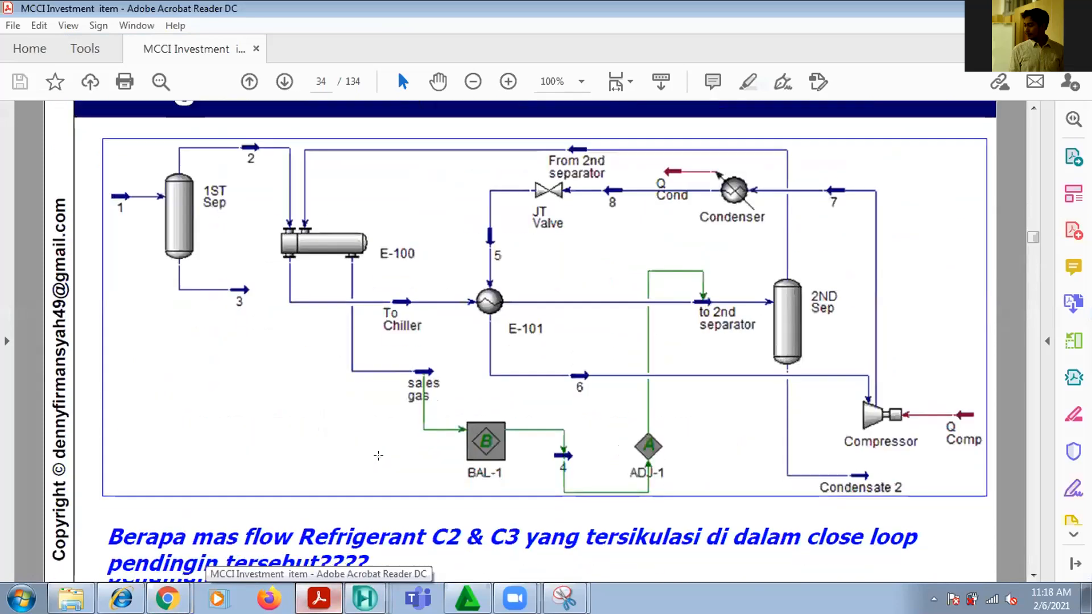
{"action": "scroll", "coordinate": [379, 455], "scroll_direction": "down", "scroll_amount": 5}
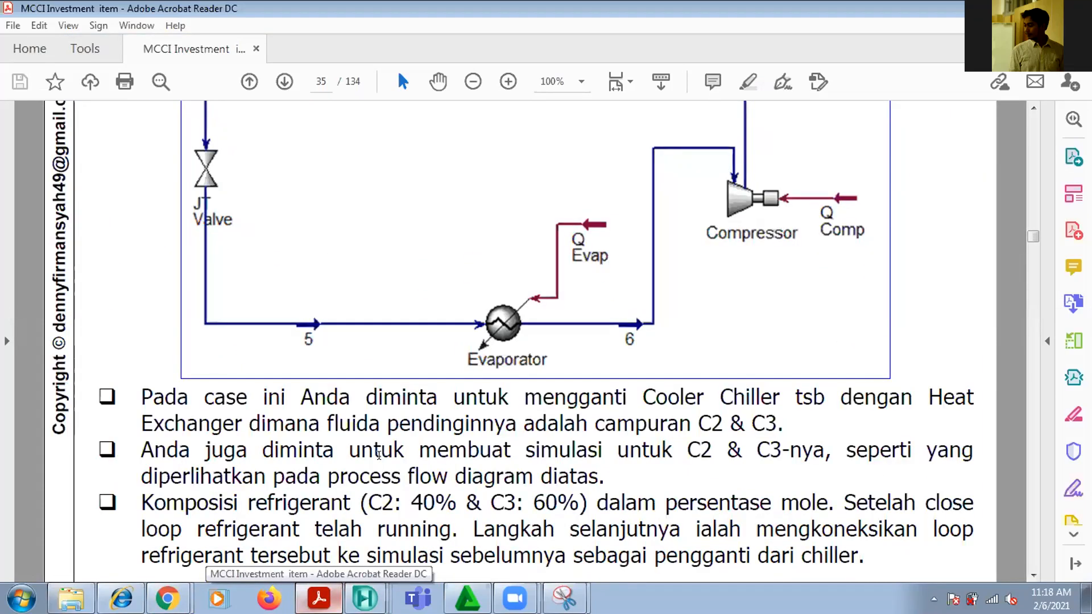
{"action": "key", "text": "alt+Tab"}
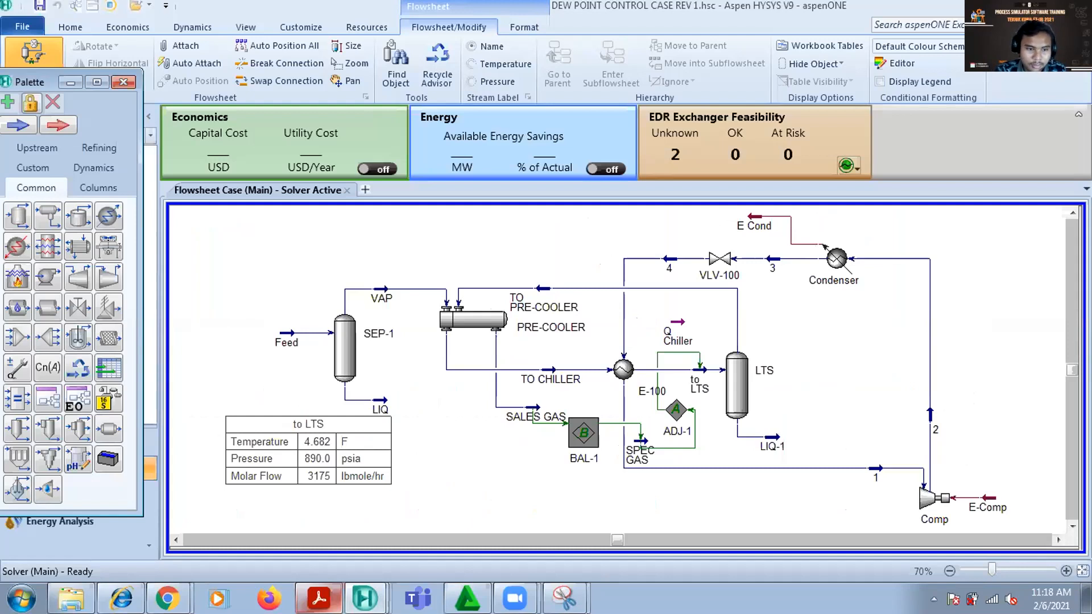
Check VLV-100's design parameters, close its window, and inspect the E-100 heat exchanger's summary
{"action": "double_click", "coordinate": [719, 259]}
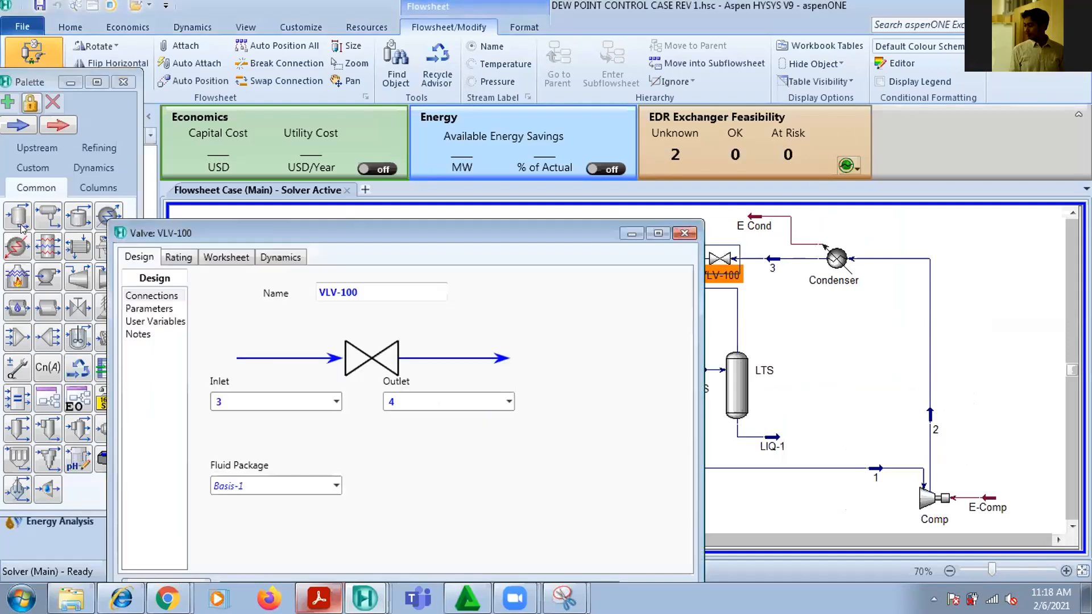
{"action": "left_click", "coordinate": [133, 308]}
{"action": "left_click", "coordinate": [684, 233]}
{"action": "mouse_move", "coordinate": [623, 369]}
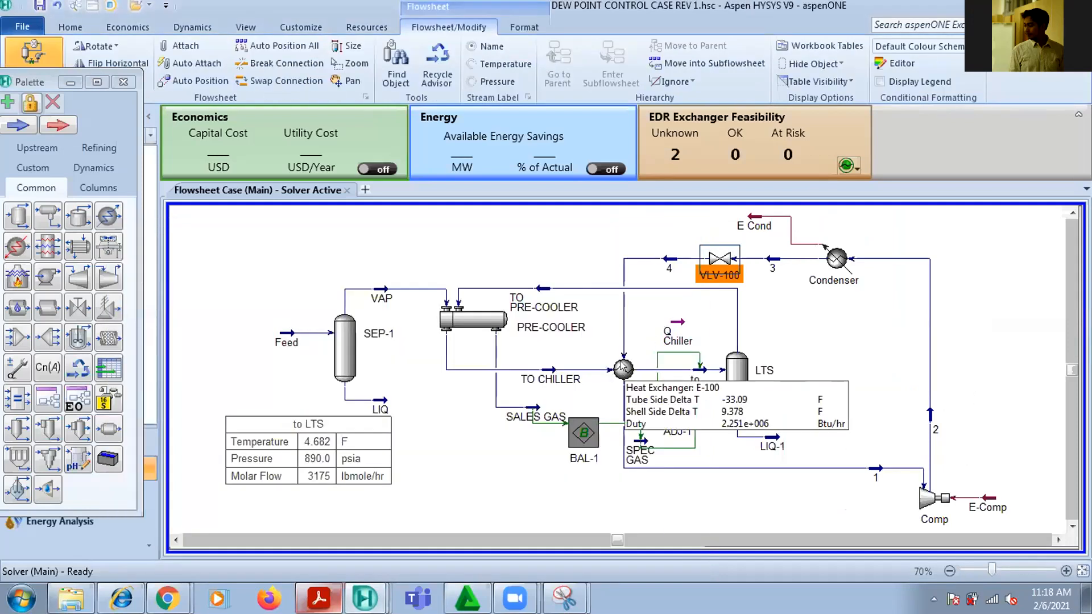
{"action": "mouse_move", "coordinate": [761, 459]}
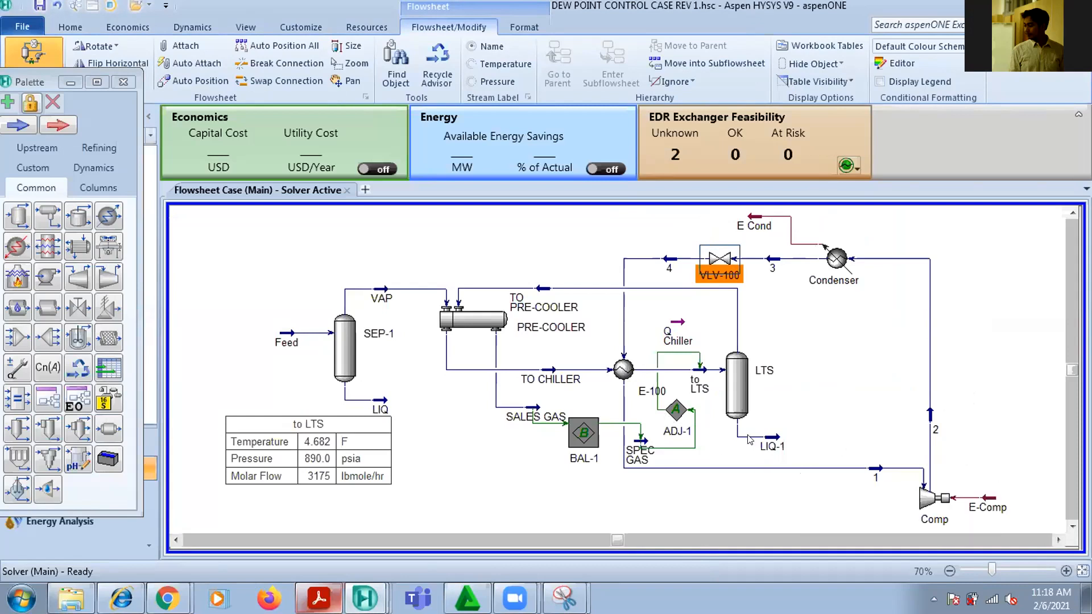
Inspect the worksheet conditions of refrigerant streams 1, 4, 3 and 2, and close the stream 2 window
{"action": "double_click", "coordinate": [872, 478]}
{"action": "mouse_move", "coordinate": [406, 229]}
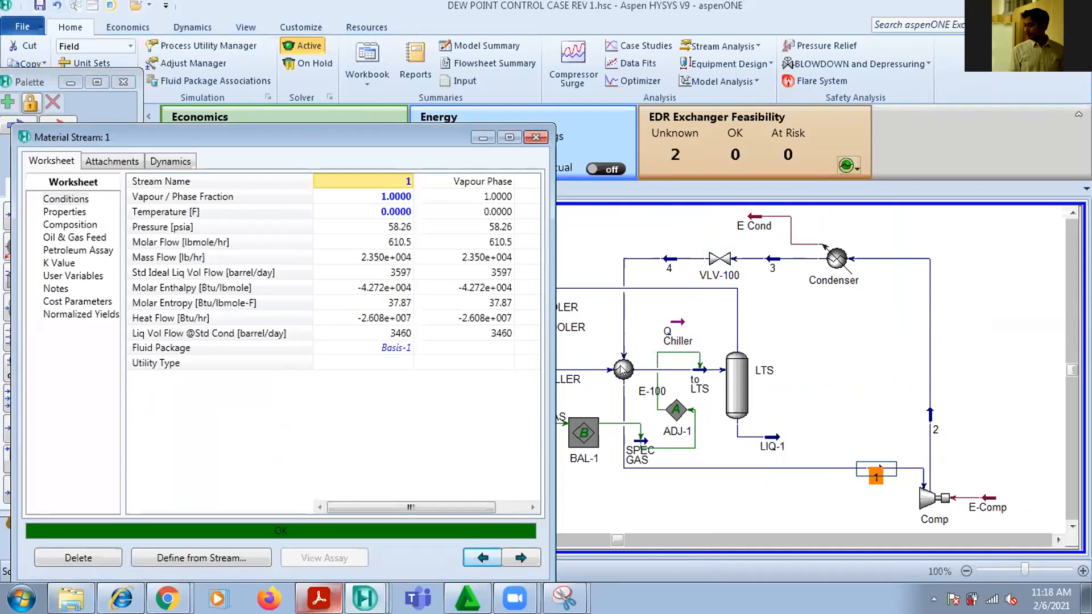
{"action": "double_click", "coordinate": [671, 263]}
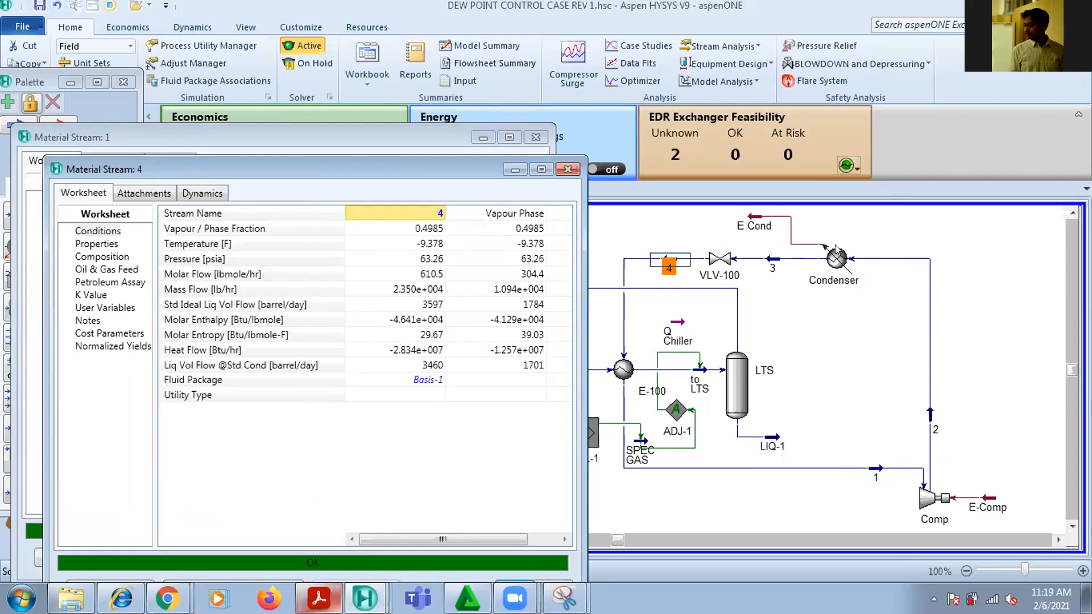
{"action": "double_click", "coordinate": [768, 265]}
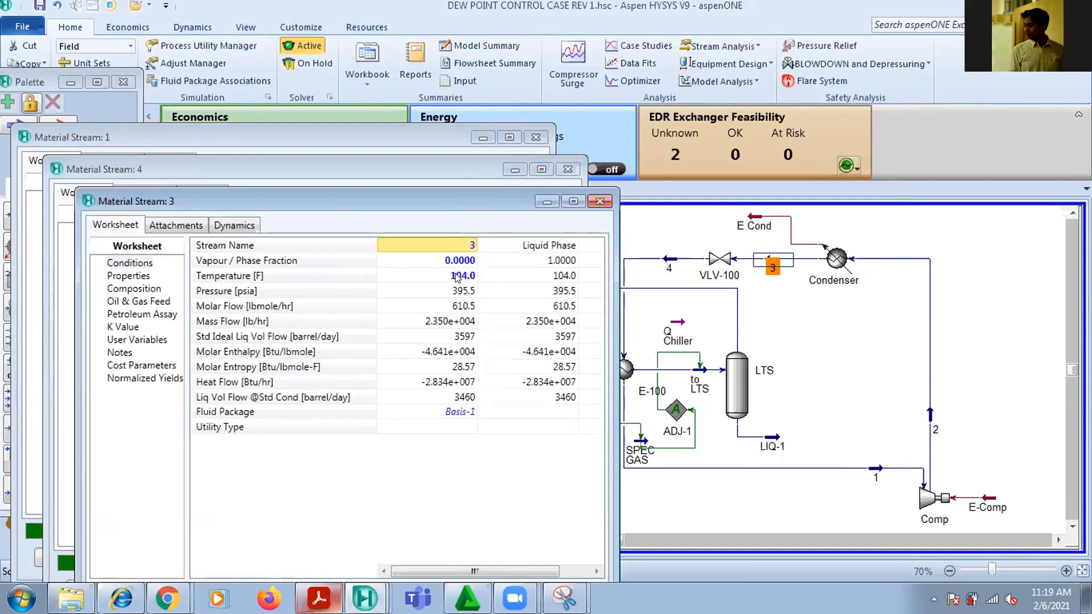
{"action": "mouse_move", "coordinate": [455, 278]}
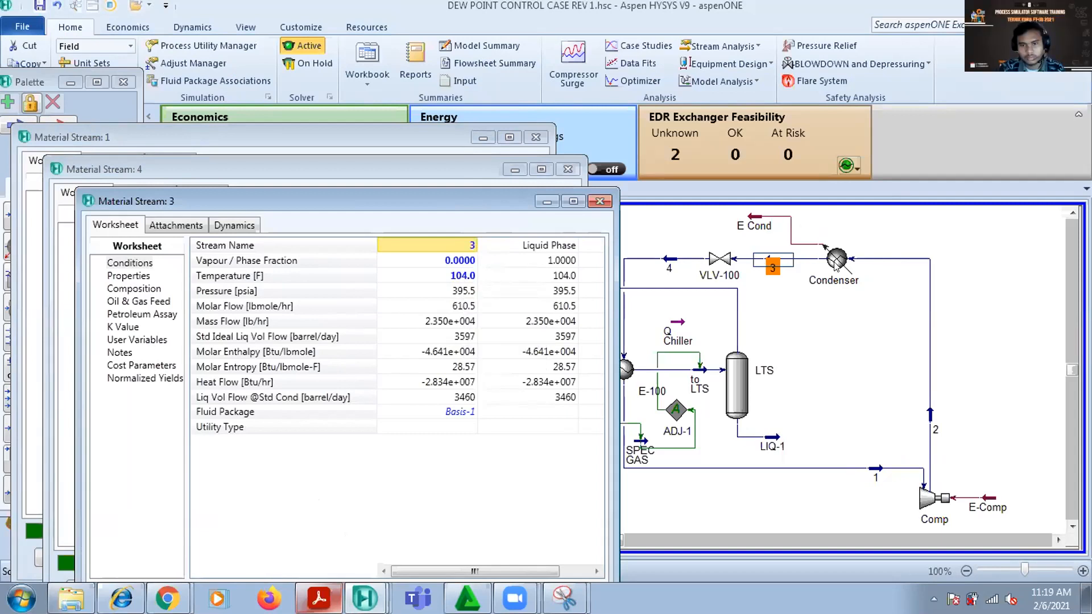
{"action": "left_click", "coordinate": [932, 421]}
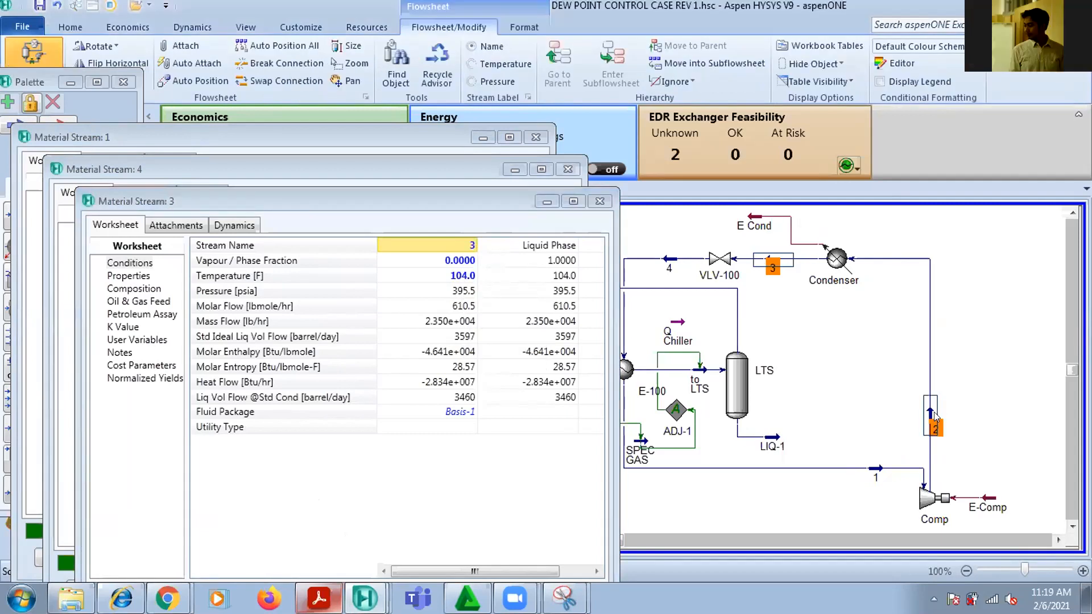
{"action": "double_click", "coordinate": [935, 418]}
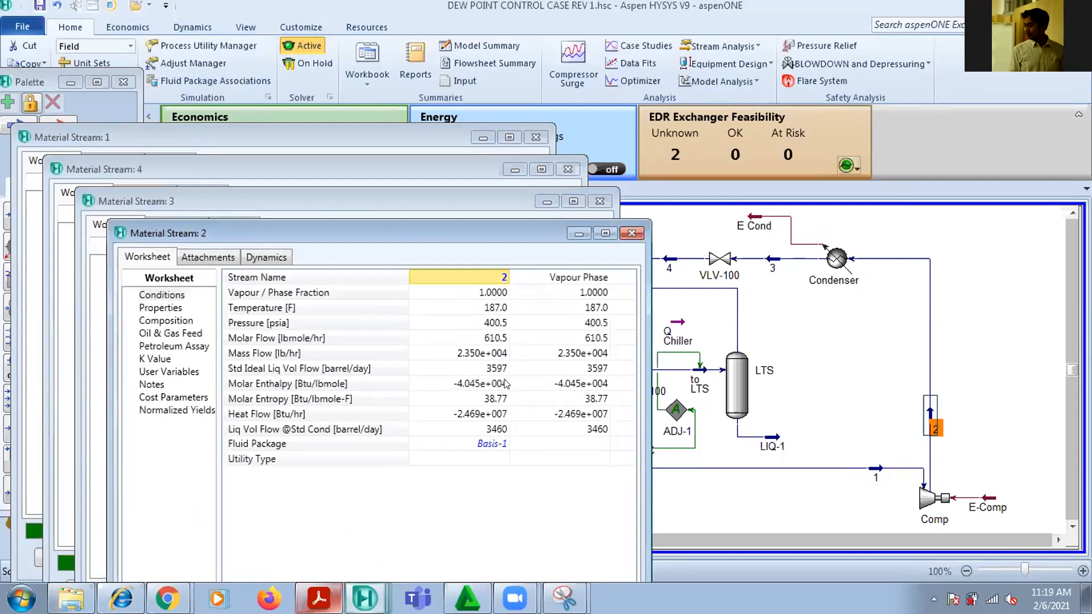
{"action": "left_click", "coordinate": [631, 233]}
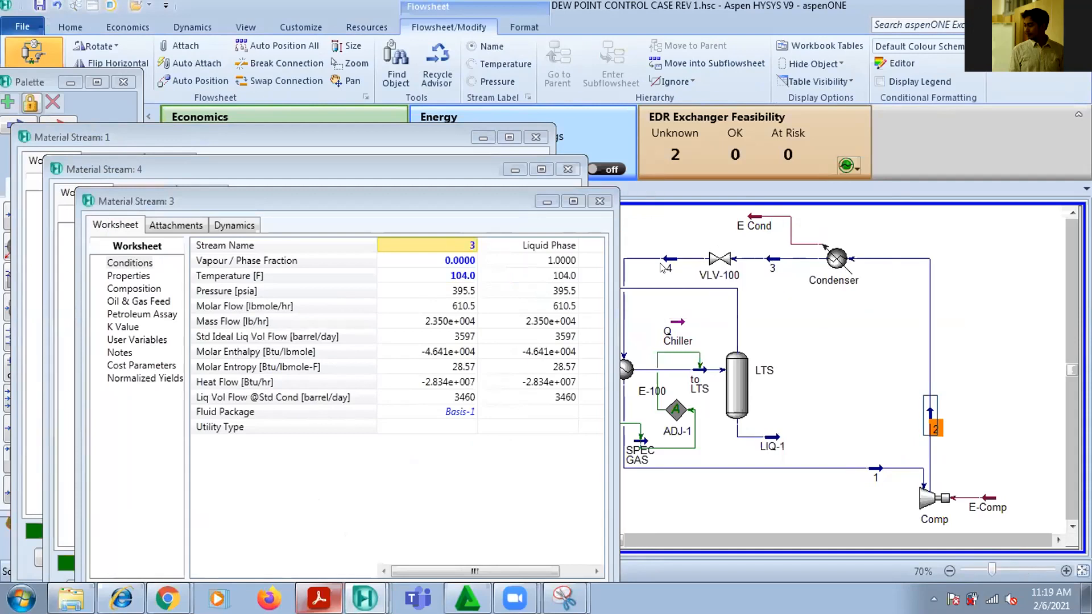
Place the stream 3 window below stream 4's values for comparison, and check the pressure drop across VLV-100
{"action": "left_click_drag", "start_coordinate": [478, 202], "coordinate": [456, 317]}
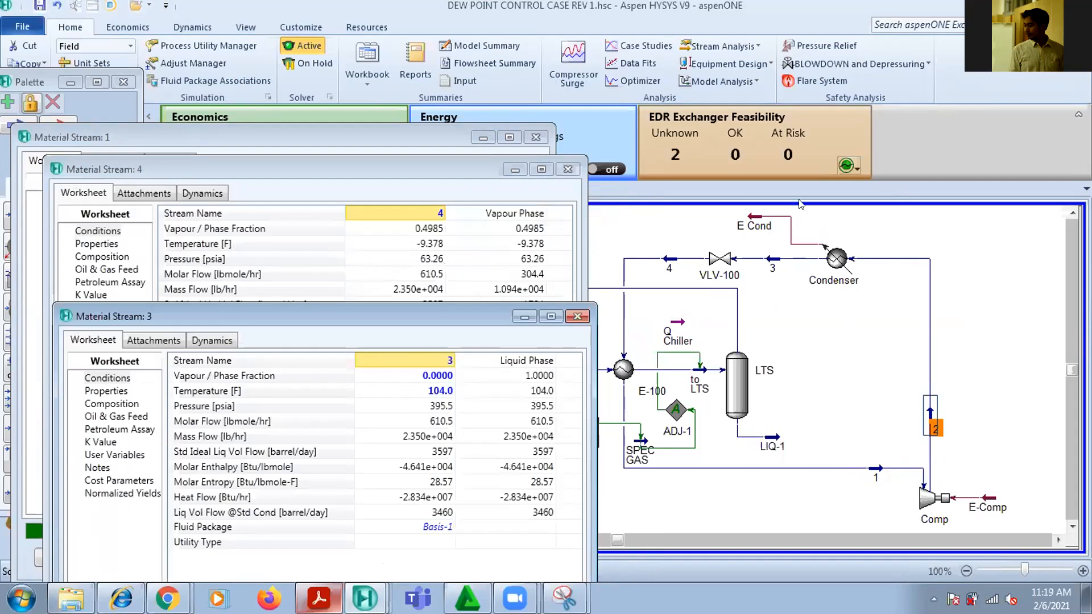
{"action": "double_click", "coordinate": [719, 260]}
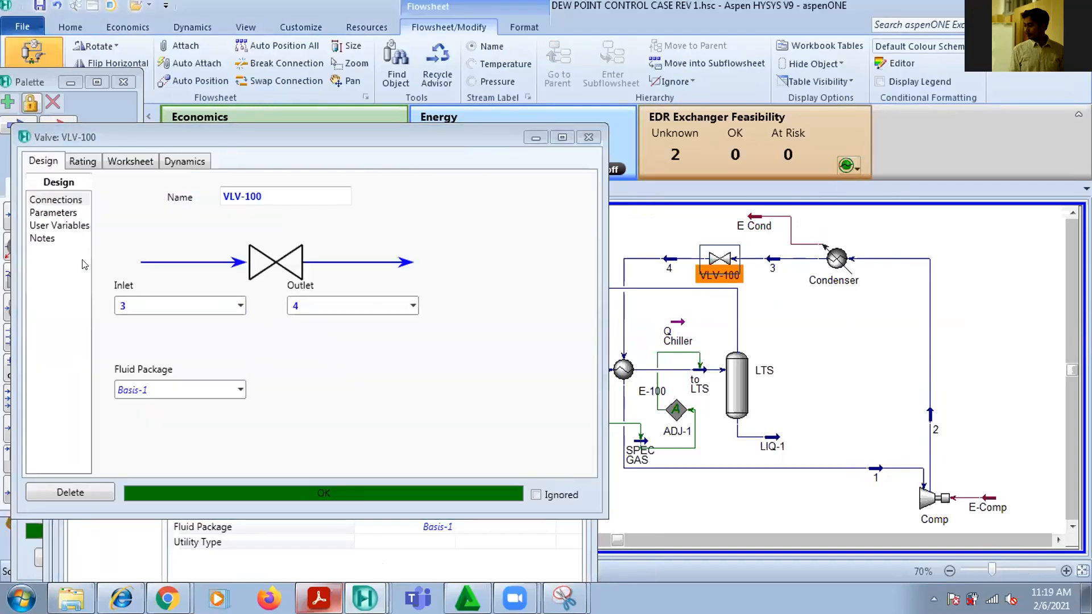
{"action": "left_click", "coordinate": [33, 226]}
{"action": "left_click", "coordinate": [47, 212]}
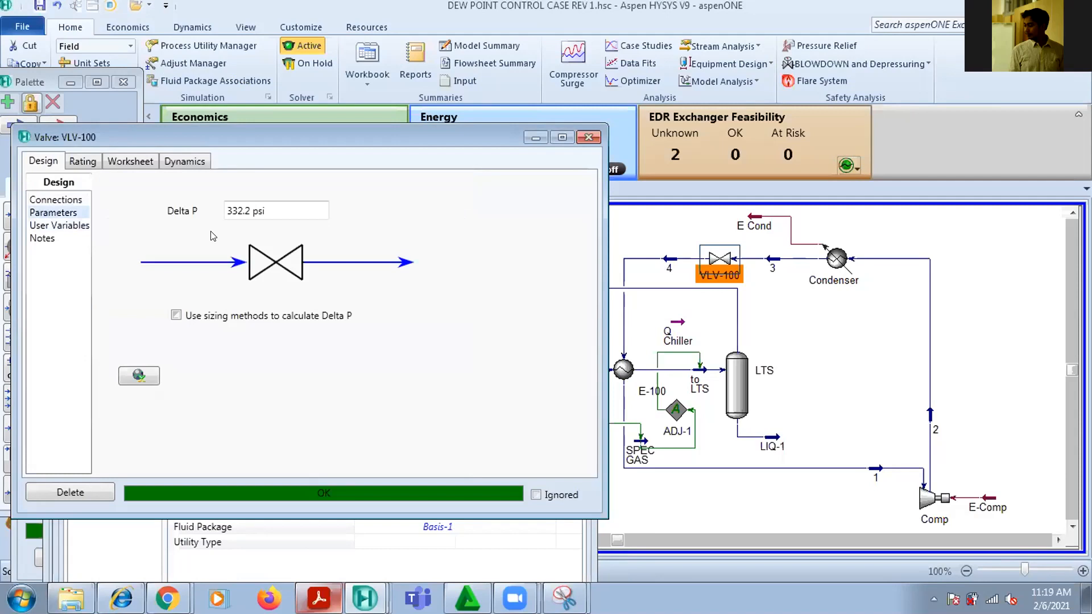
{"action": "mouse_move", "coordinate": [292, 202]}
{"action": "left_click", "coordinate": [588, 137]}
Compare the conditions of streams 4 and 1 around E-100, and close the open stream windows
{"action": "left_click", "coordinate": [667, 265]}
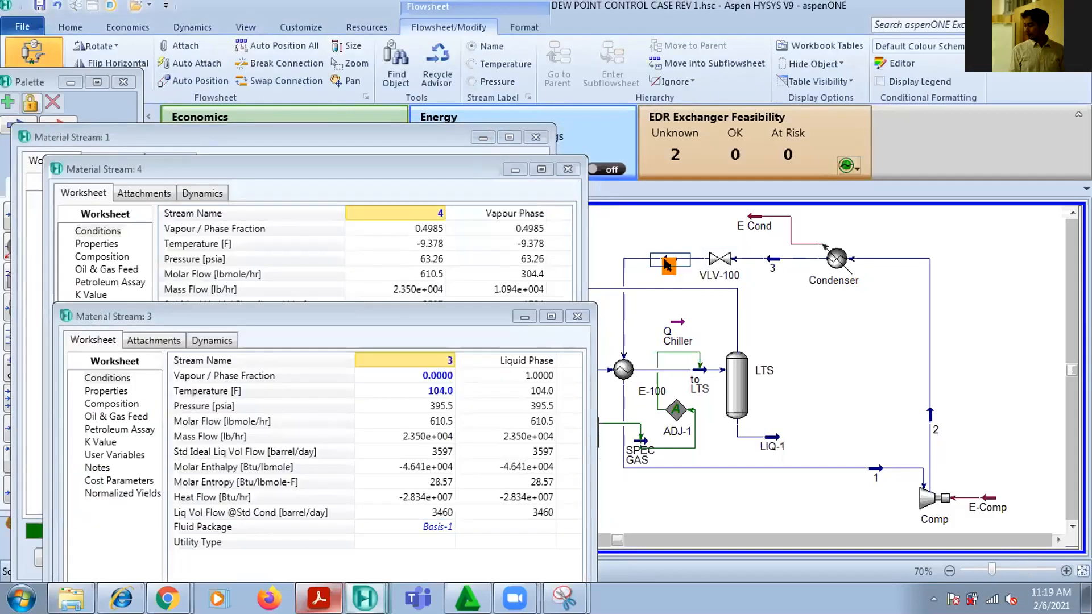
{"action": "double_click", "coordinate": [667, 265]}
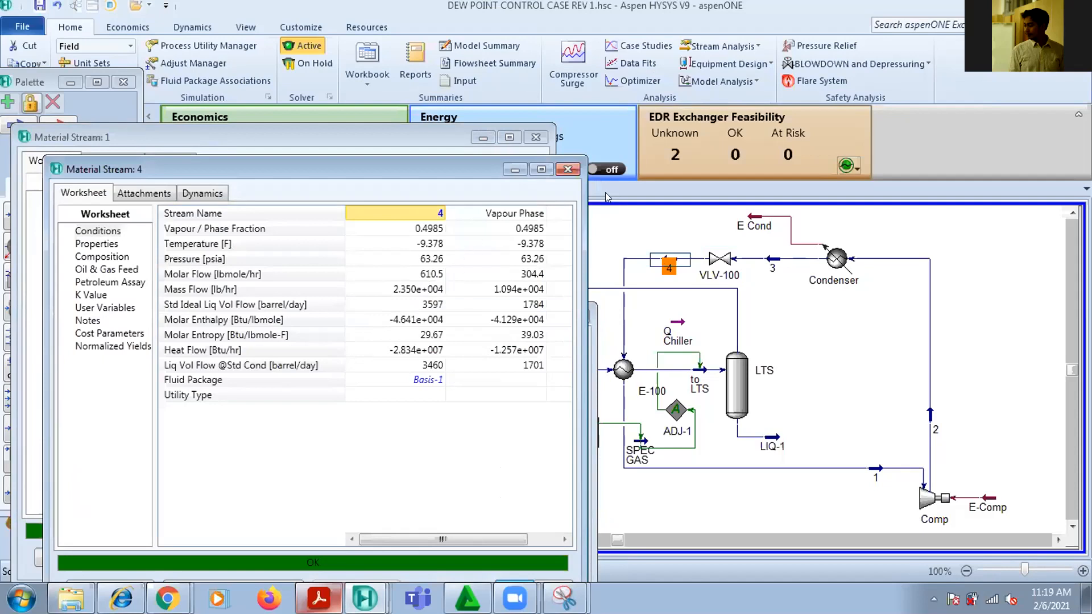
{"action": "left_click", "coordinate": [568, 169]}
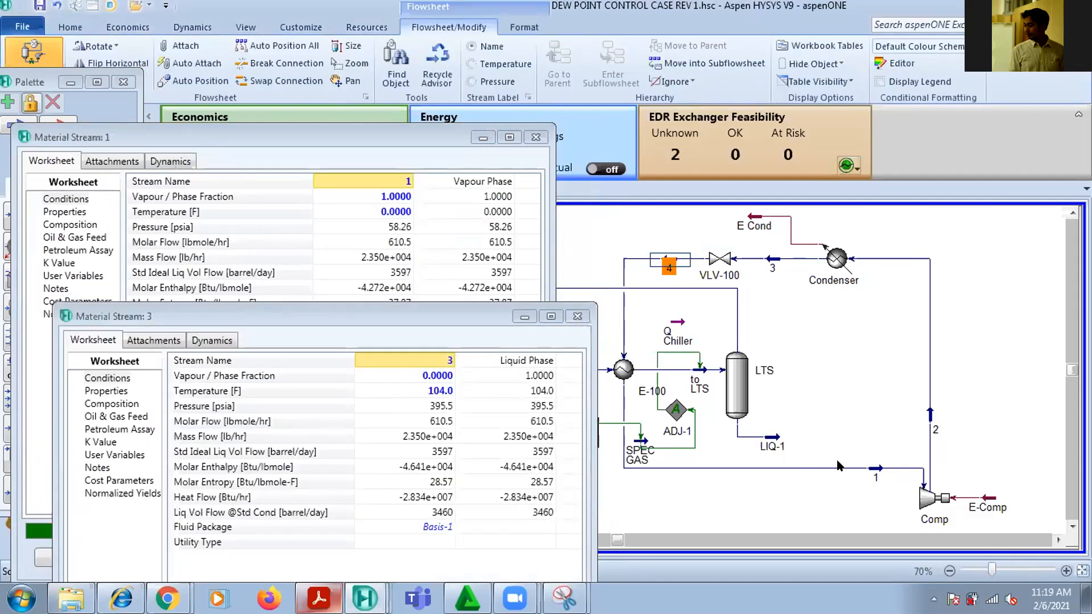
{"action": "double_click", "coordinate": [876, 472]}
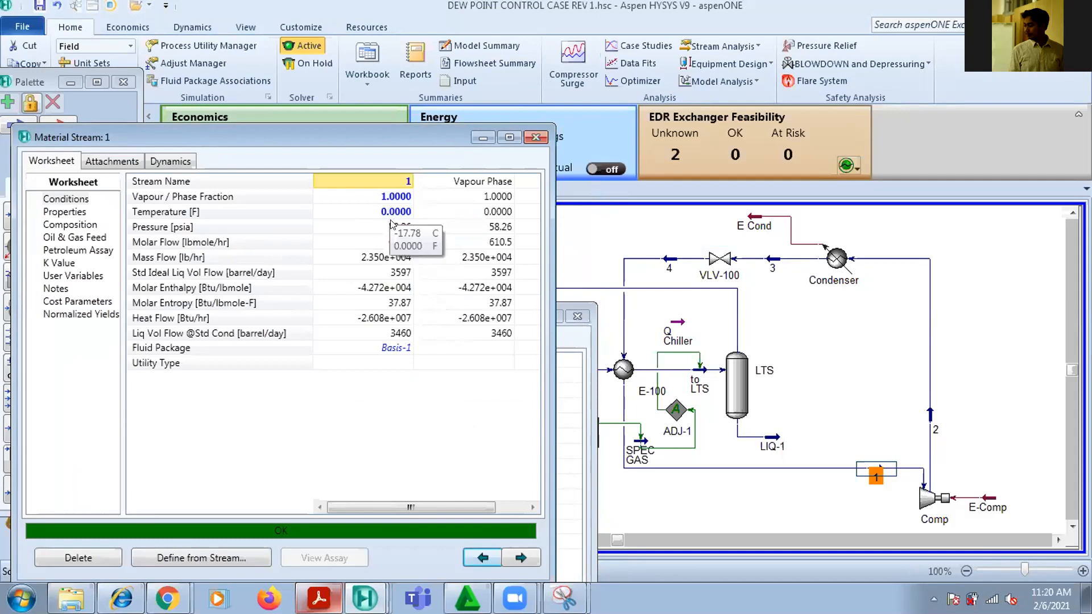
{"action": "double_click", "coordinate": [673, 266]}
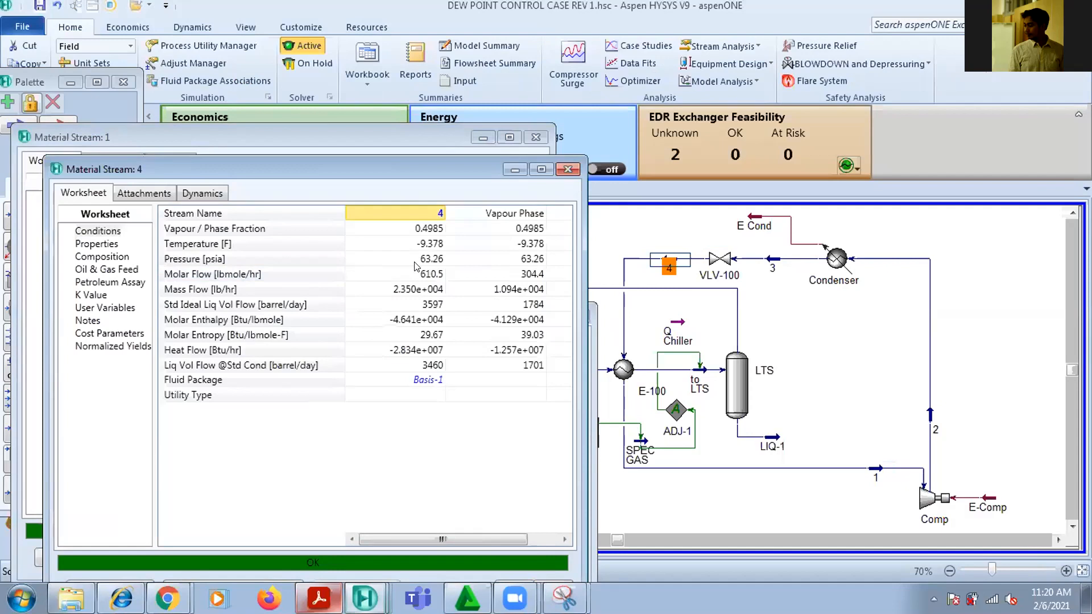
{"action": "mouse_move", "coordinate": [414, 266]}
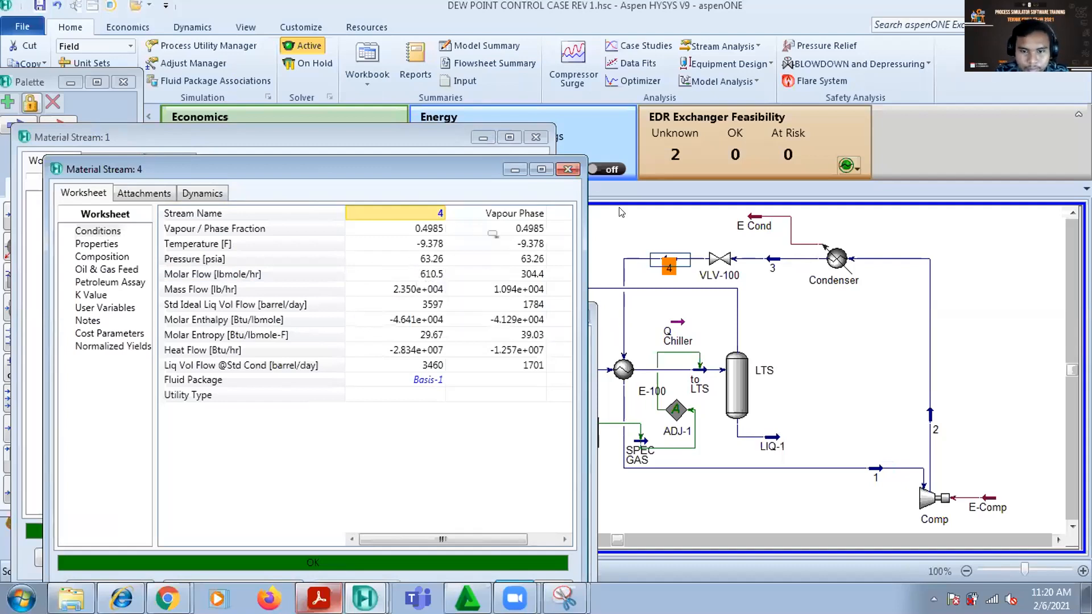
{"action": "left_click", "coordinate": [623, 239]}
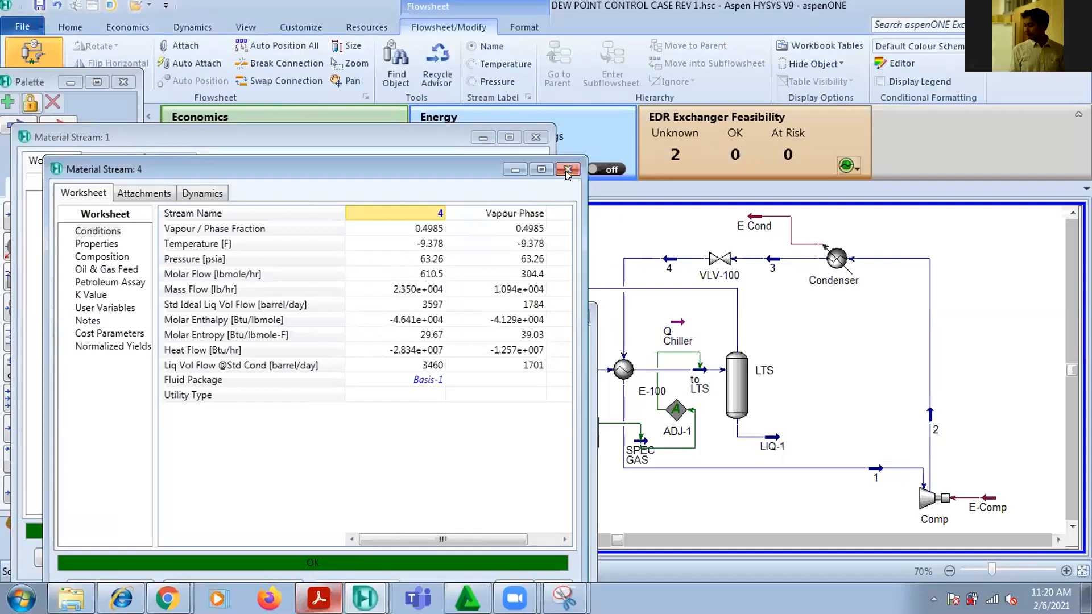
{"action": "left_click", "coordinate": [567, 169]}
{"action": "left_click", "coordinate": [577, 317]}
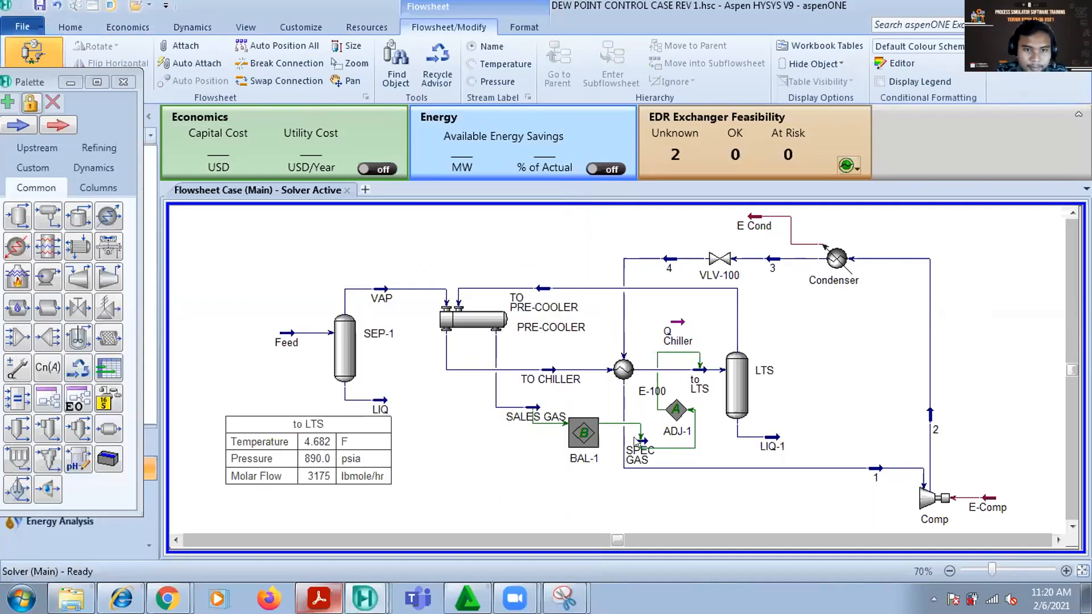
Move the BAL-1 balance block slightly down, away from the SALES GAS label
{"action": "left_click", "coordinate": [579, 464]}
{"action": "left_click_drag", "start_coordinate": [579, 464], "coordinate": [573, 479]}
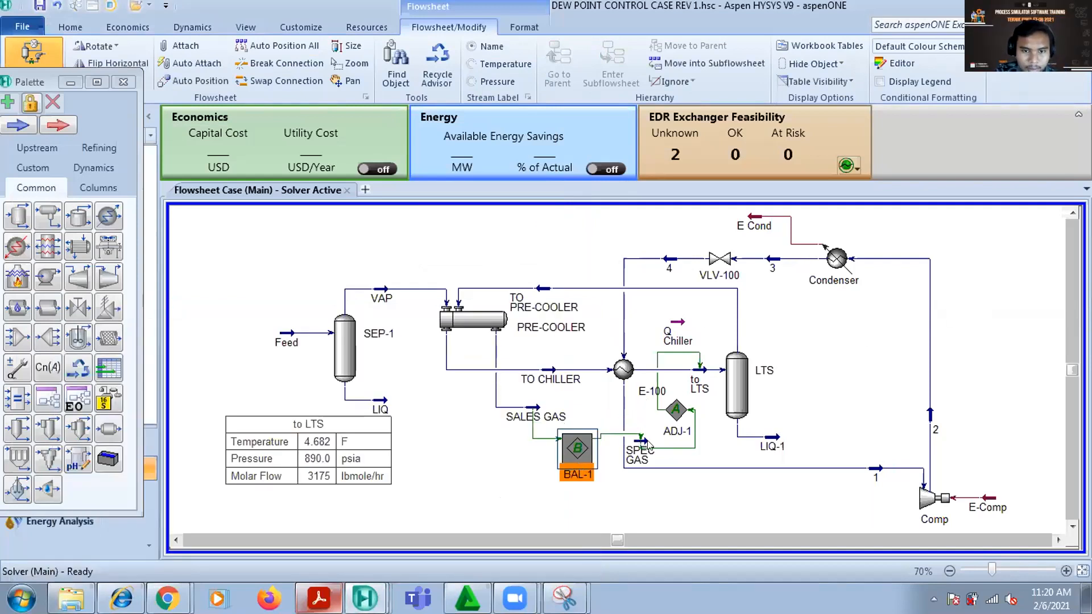
Move the SPEC GAS stream down below the stream 1 line and shift its connecting line to ADJ-1 slightly outward
{"action": "left_click", "coordinate": [640, 470]}
{"action": "left_click_drag", "start_coordinate": [640, 472], "coordinate": [641, 506]}
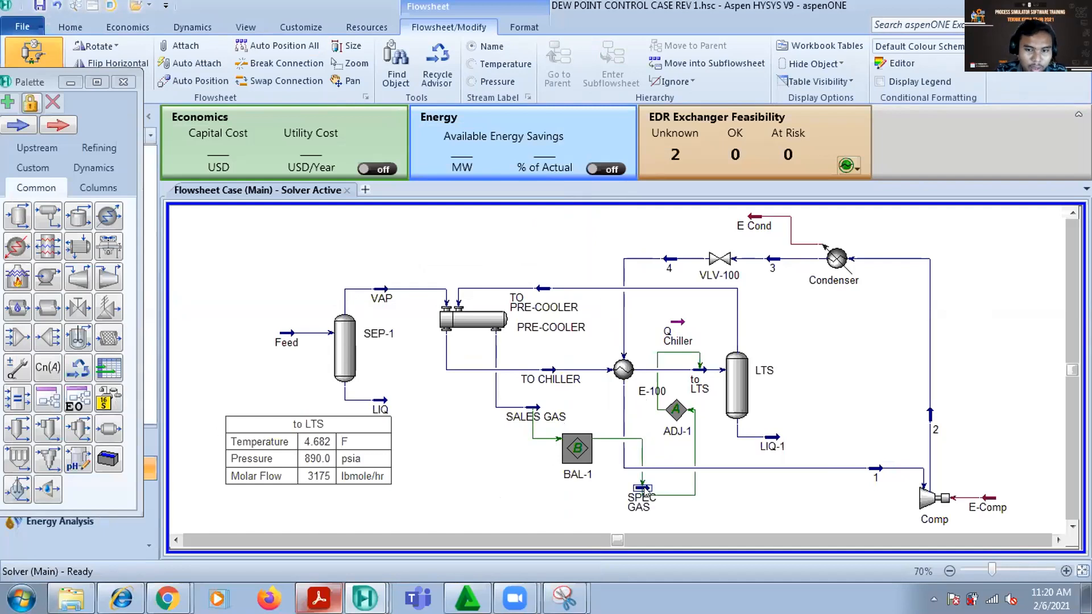
{"action": "left_click_drag", "start_coordinate": [695, 444], "coordinate": [708, 444]}
Delete the unconnected Q Chiller energy stream from the flowsheet
{"action": "left_click", "coordinate": [673, 327]}
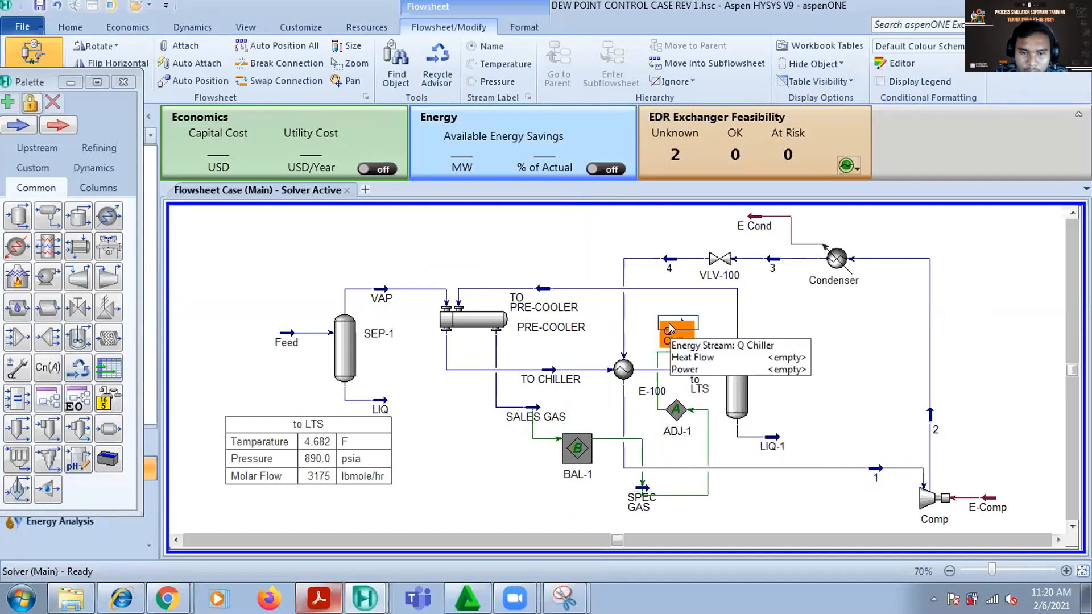
{"action": "key", "text": "Delete"}
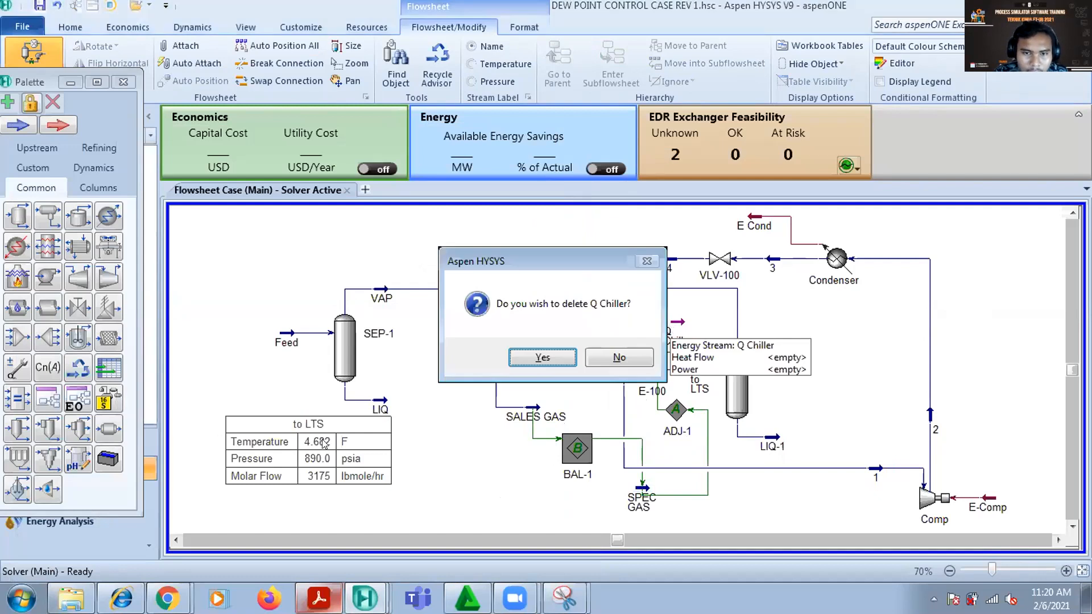
{"action": "left_click", "coordinate": [526, 356]}
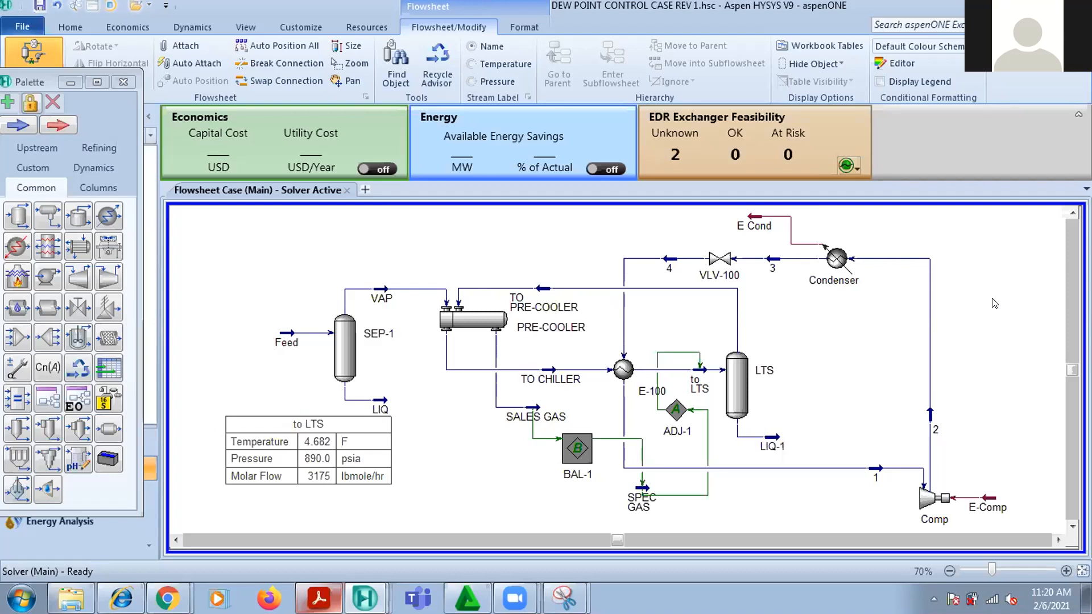
Review the C2 & C3 closed-loop refrigeration diagrams in the Acrobat Reader course document, and return to the HYSYS flowsheet
{"action": "left_click", "coordinate": [318, 599]}
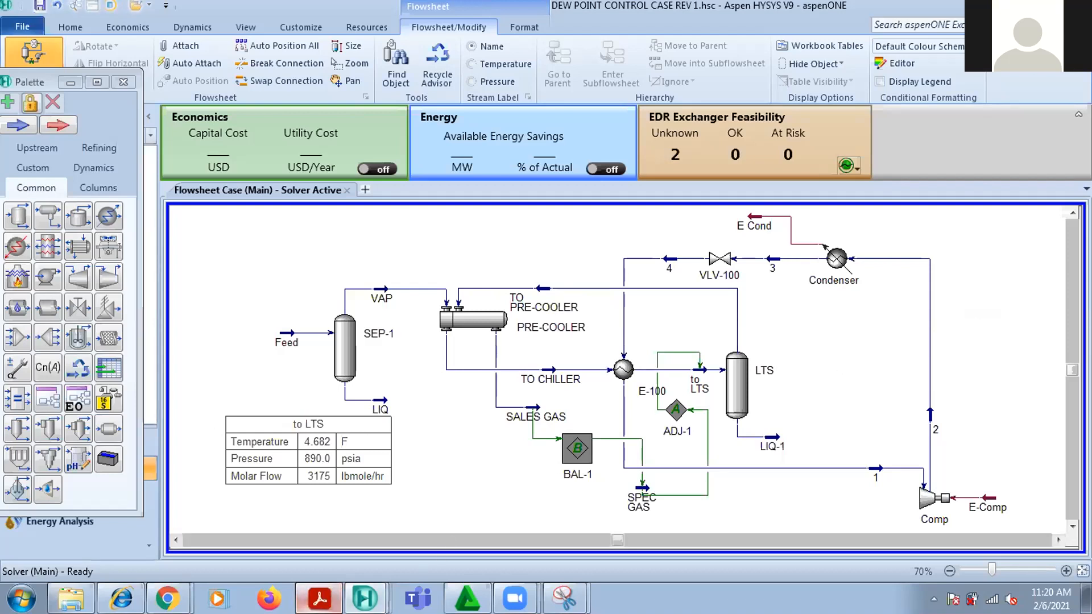
{"action": "scroll", "coordinate": [733, 329], "scroll_direction": "up", "scroll_amount": 10}
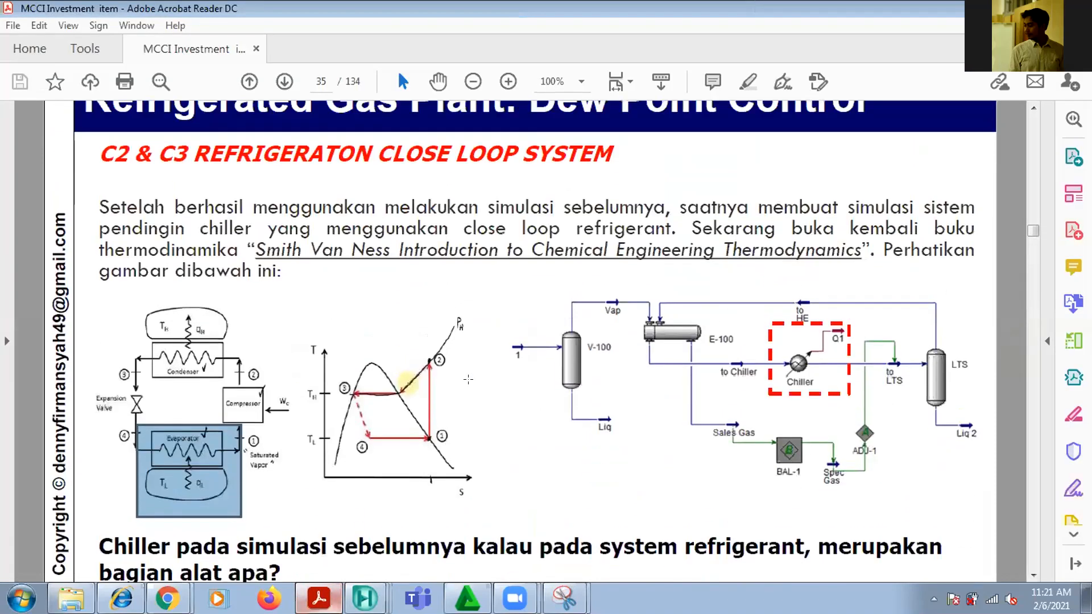
{"action": "scroll", "coordinate": [733, 328], "scroll_direction": "down", "scroll_amount": 1}
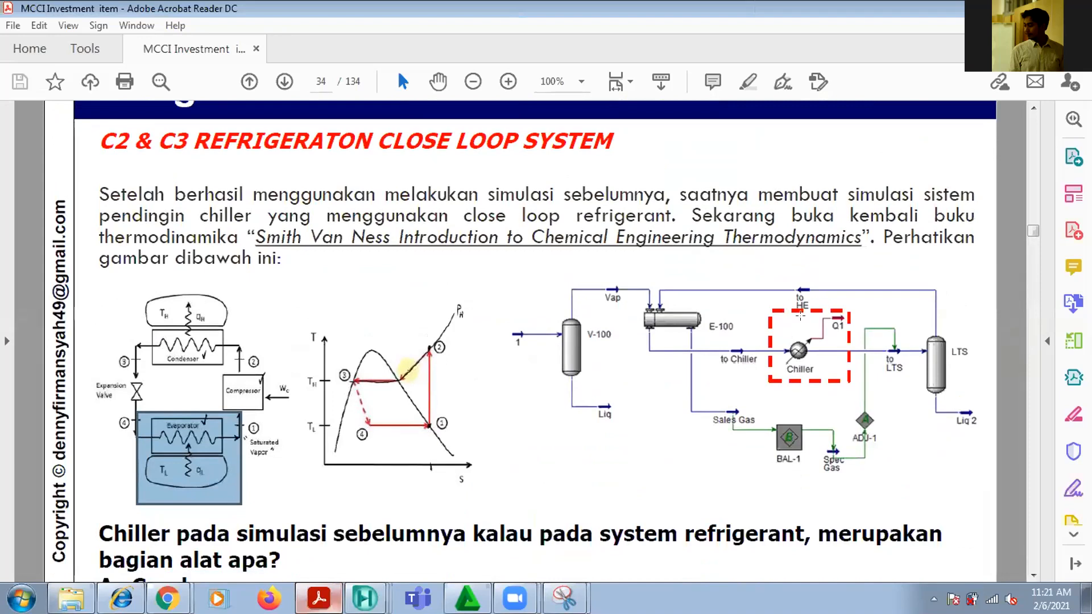
{"action": "scroll", "coordinate": [810, 329], "scroll_direction": "down", "scroll_amount": 10}
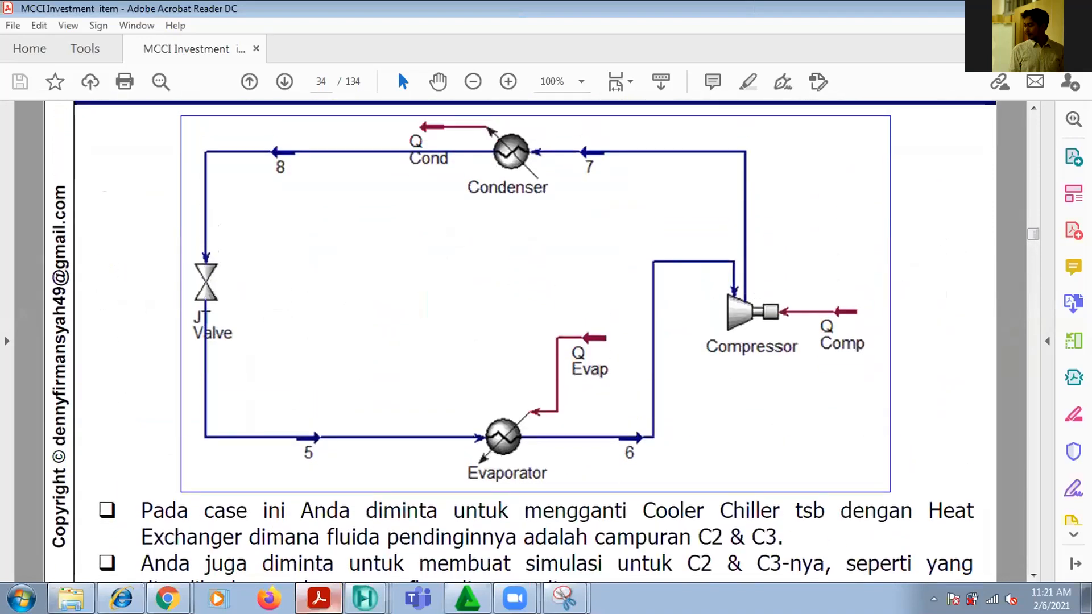
{"action": "scroll", "coordinate": [622, 520], "scroll_direction": "up", "scroll_amount": 10}
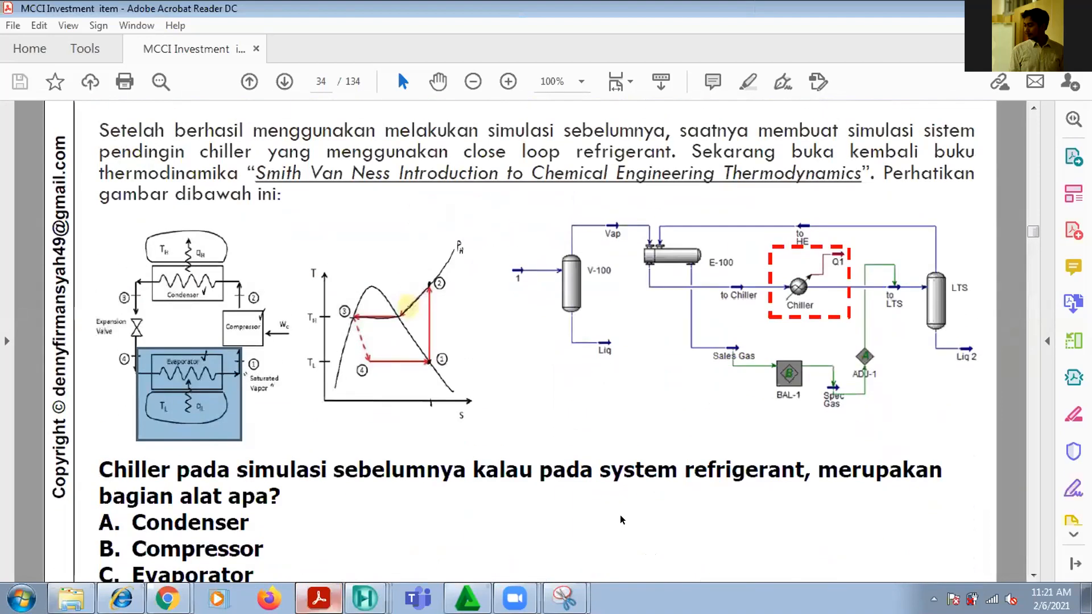
{"action": "scroll", "coordinate": [622, 517], "scroll_direction": "up", "scroll_amount": 1}
{"action": "key", "text": "alt+Tab"}
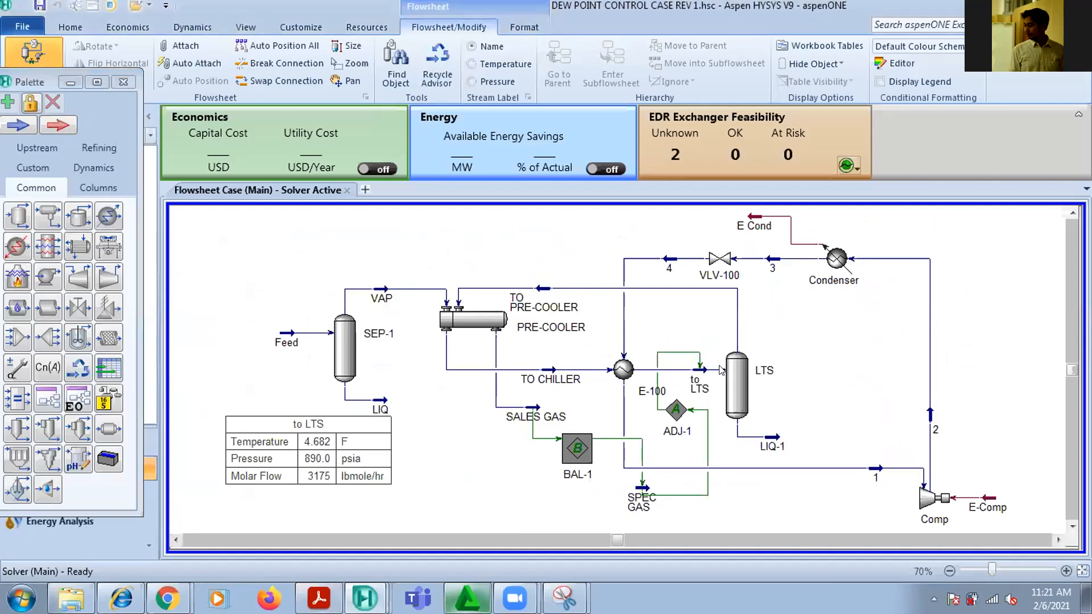
Inspect the to LTS stream's temperature in its worksheet conditions, and close the stream window
{"action": "mouse_move", "coordinate": [697, 377]}
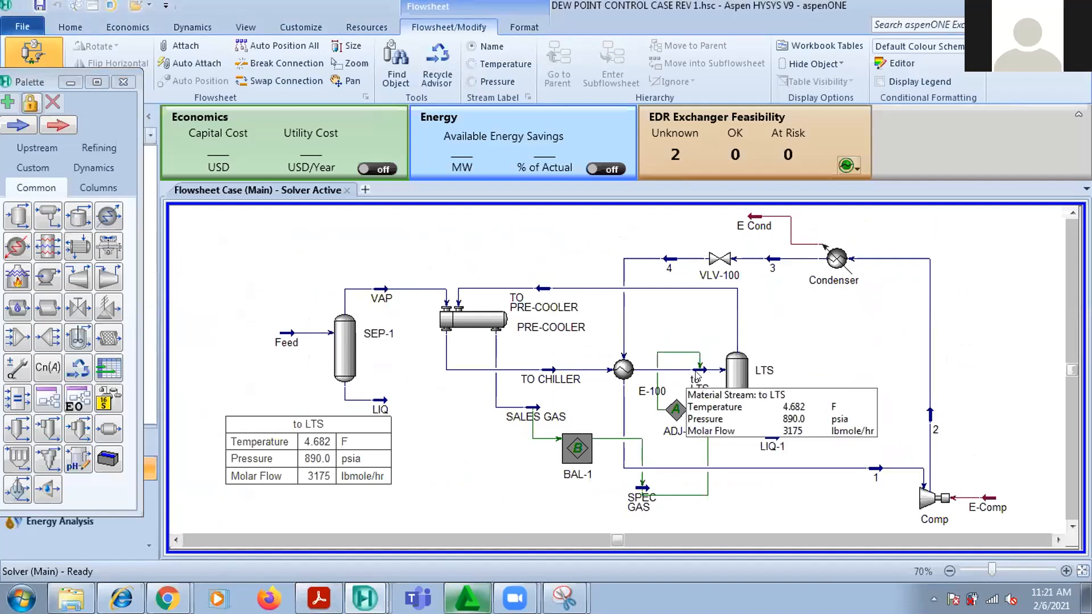
{"action": "double_click", "coordinate": [696, 376]}
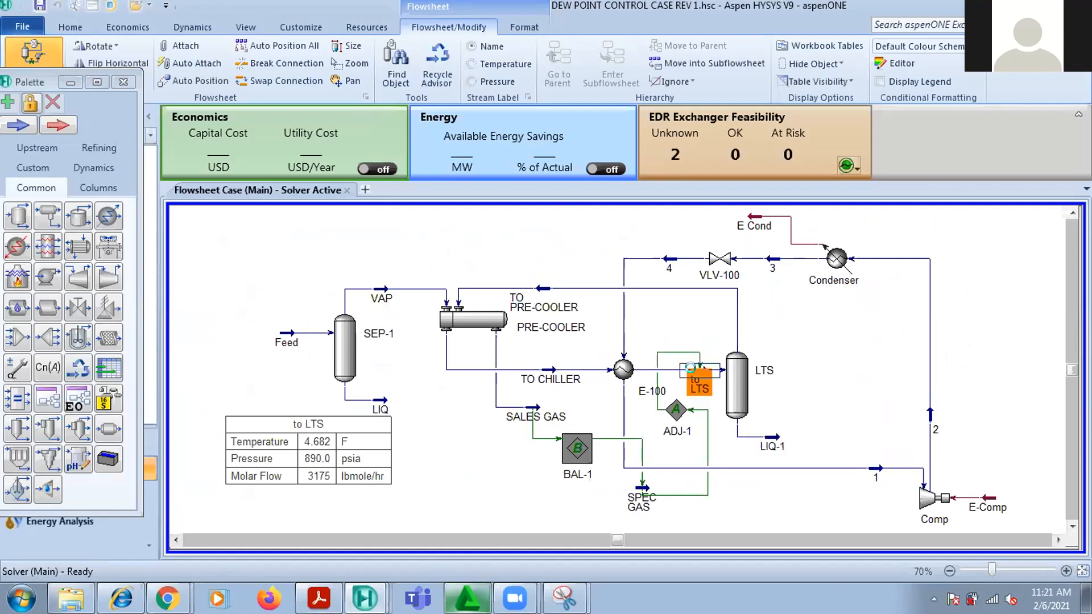
{"action": "mouse_move", "coordinate": [462, 276]}
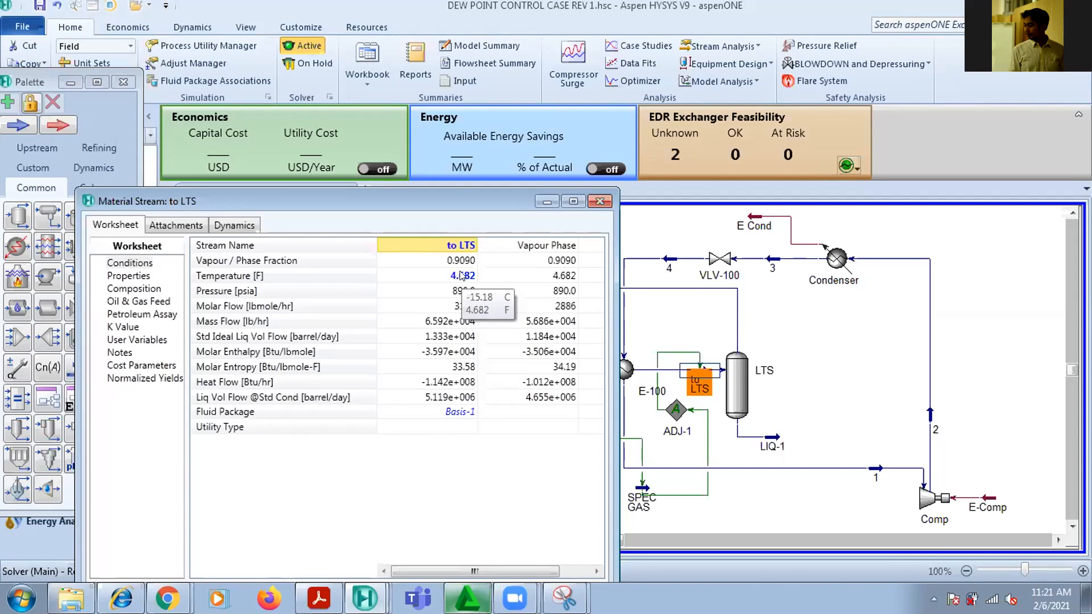
{"action": "left_click", "coordinate": [599, 201]}
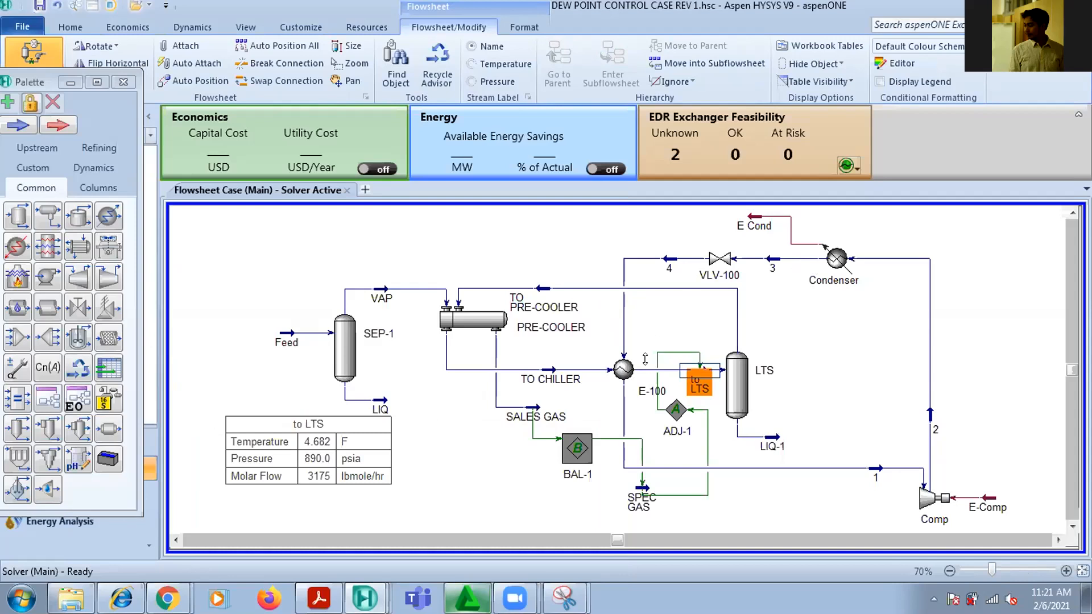
{"action": "mouse_move", "coordinate": [616, 357]}
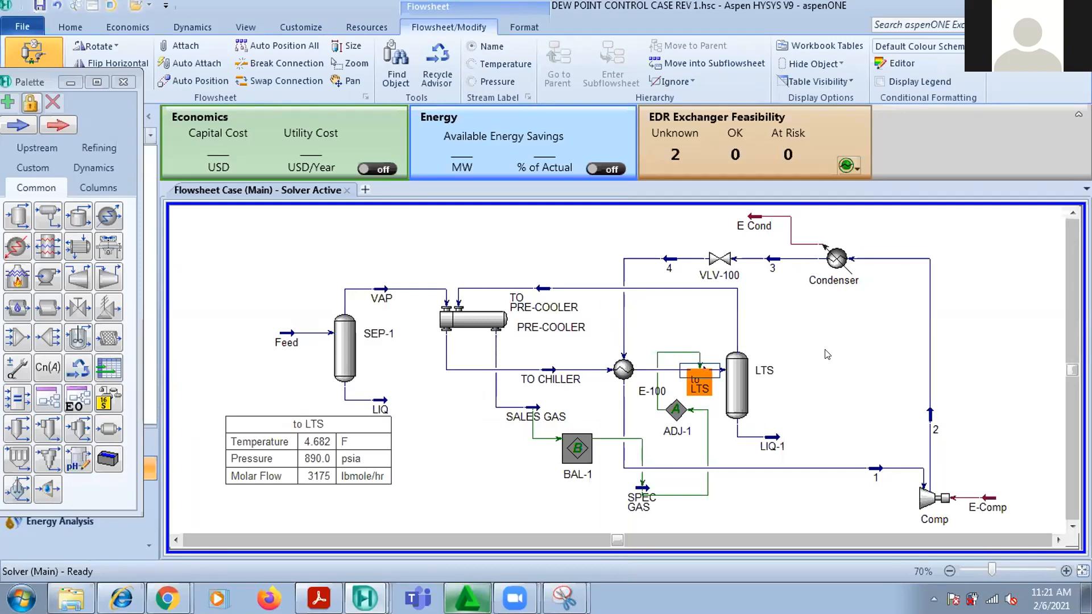
{"action": "left_click", "coordinate": [1055, 386]}
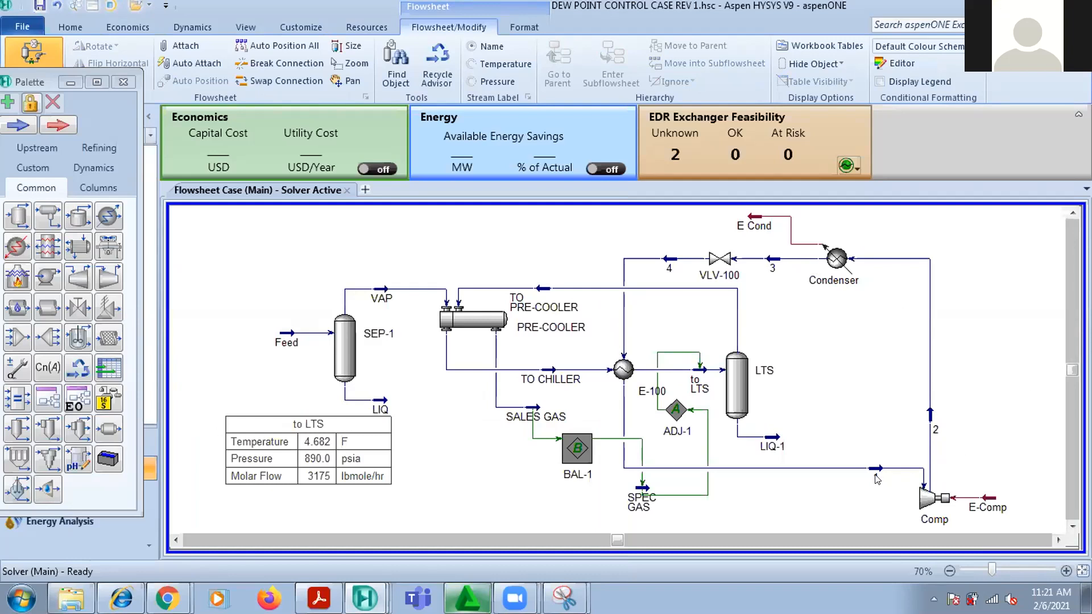
Tidy the flowsheet by nudging stream 1 up, moving SPEC GAS towards BAL-1, and rerouting ADJ-1's connection lines clear of the equipment
{"action": "left_click_drag", "start_coordinate": [875, 470], "coordinate": [873, 463]}
{"action": "left_click", "coordinate": [873, 425]}
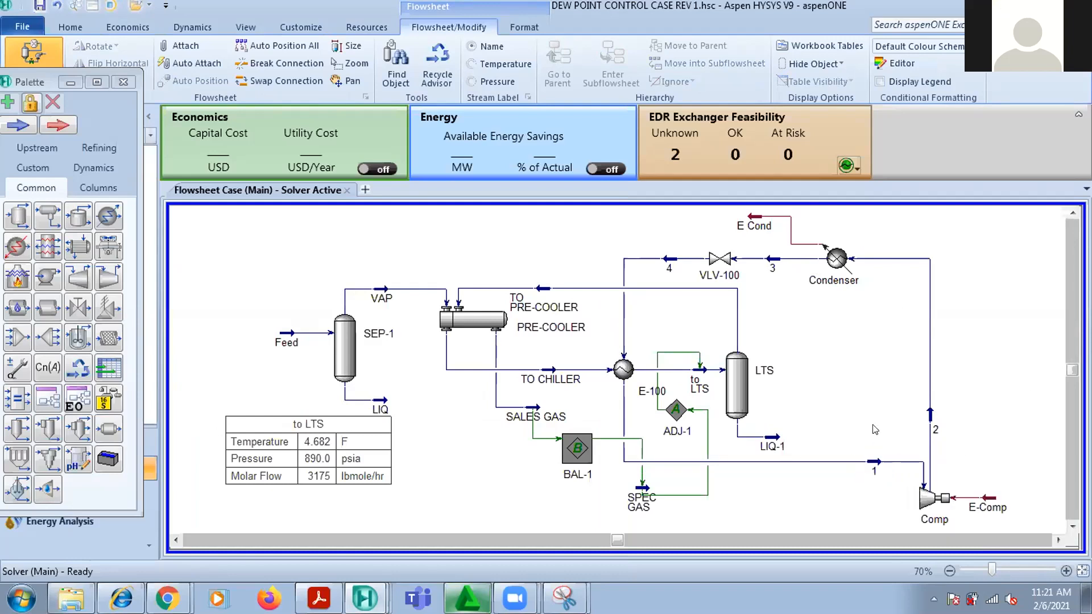
{"action": "left_click_drag", "start_coordinate": [644, 494], "coordinate": [616, 495]}
{"action": "left_click_drag", "start_coordinate": [695, 455], "coordinate": [714, 449]}
{"action": "left_click_drag", "start_coordinate": [686, 352], "coordinate": [685, 327]}
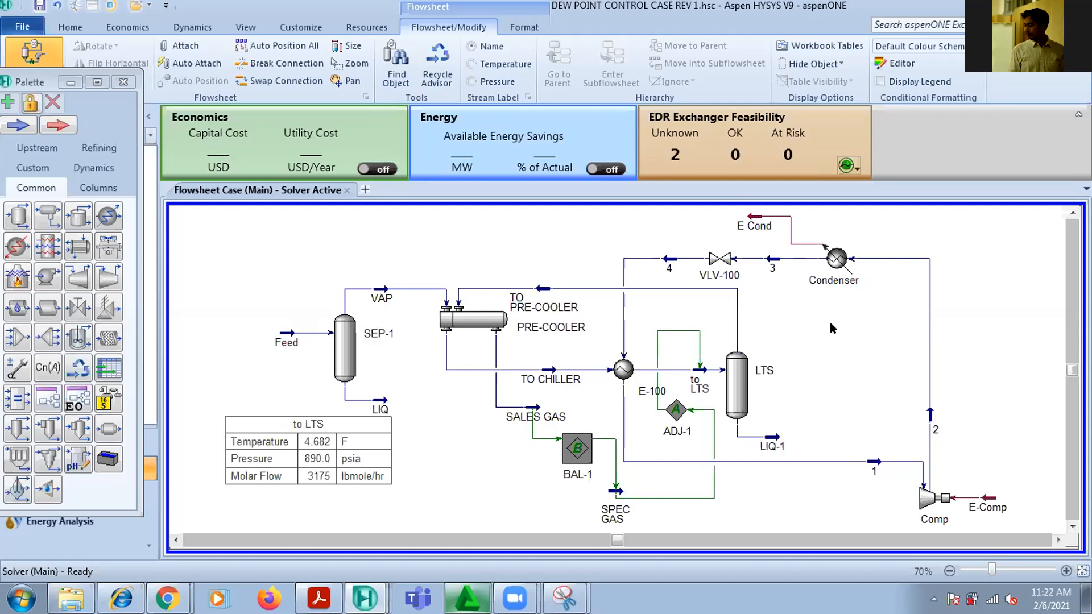
Rename heat exchanger E-100 to Chiller in its design connections, and close its window
{"action": "left_click", "coordinate": [645, 392]}
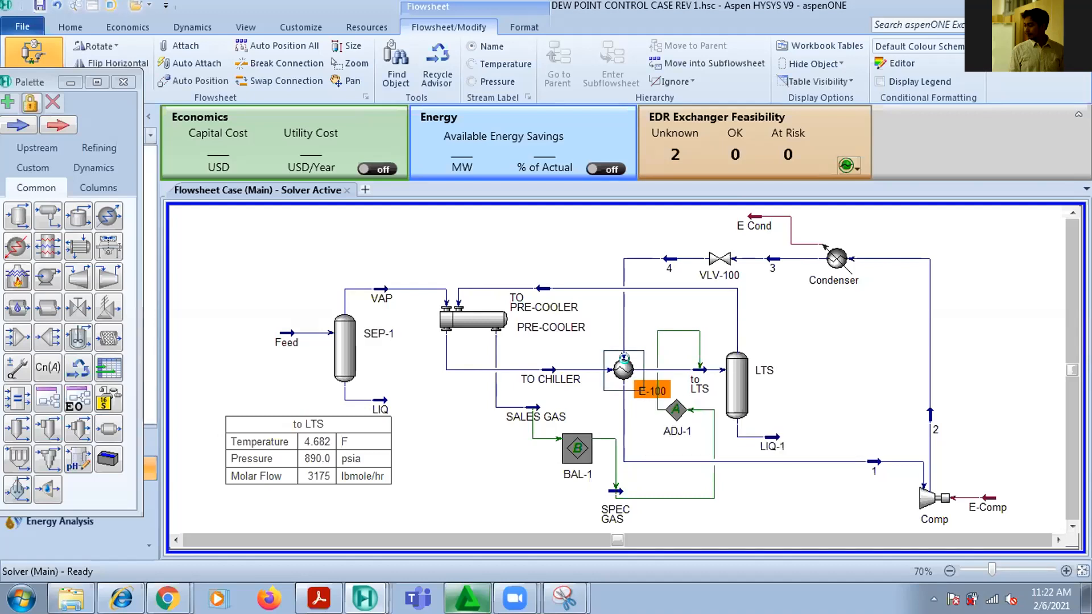
{"action": "double_click", "coordinate": [623, 364]}
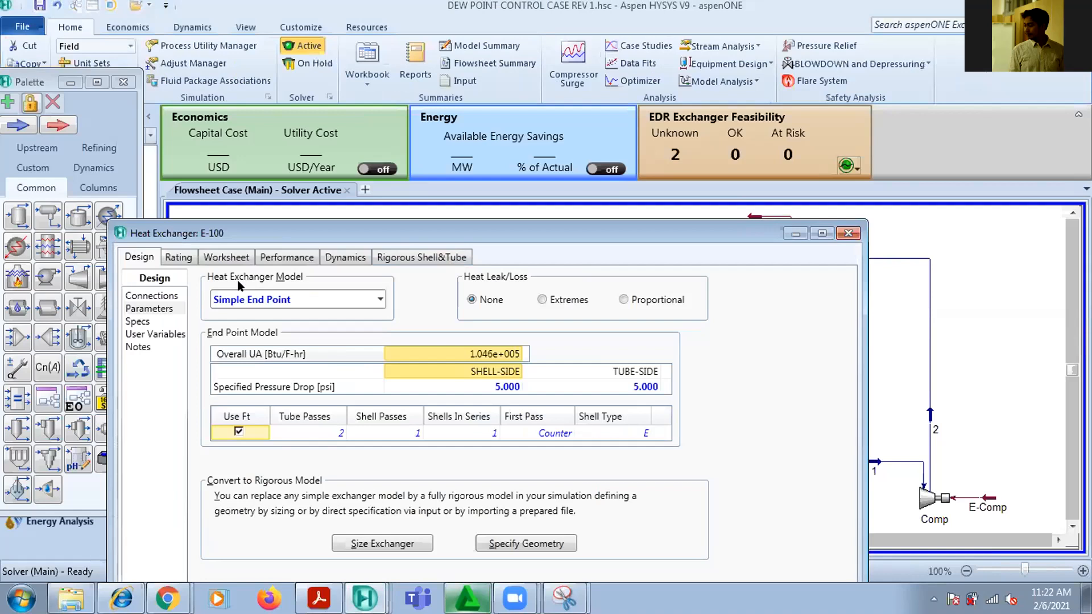
{"action": "left_click", "coordinate": [159, 297]}
{"action": "left_click", "coordinate": [493, 282]}
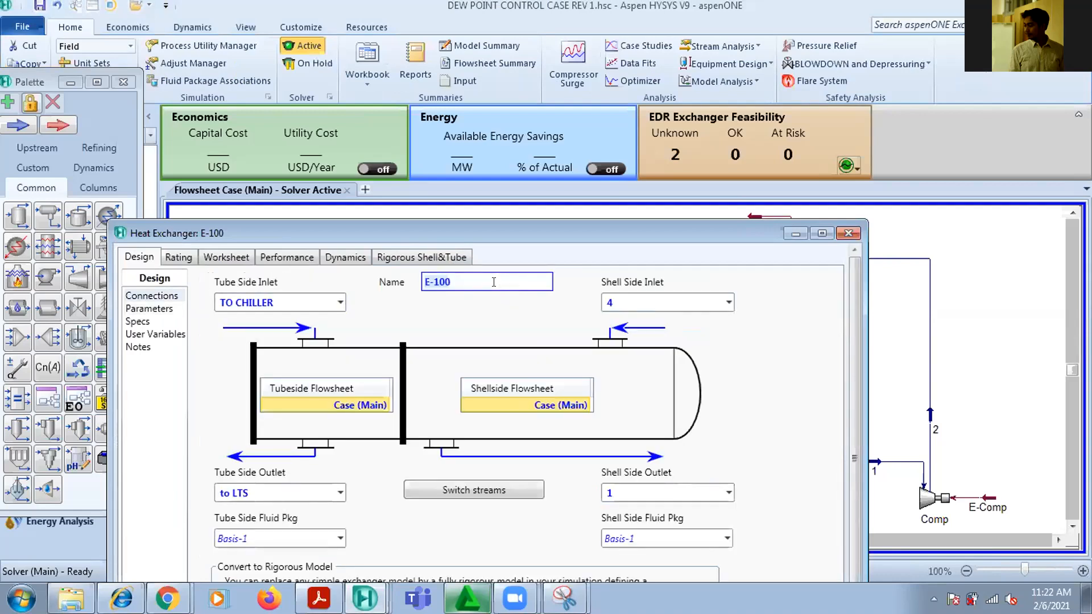
{"action": "type", "text": "Chiller"}
{"action": "key", "text": "Return"}
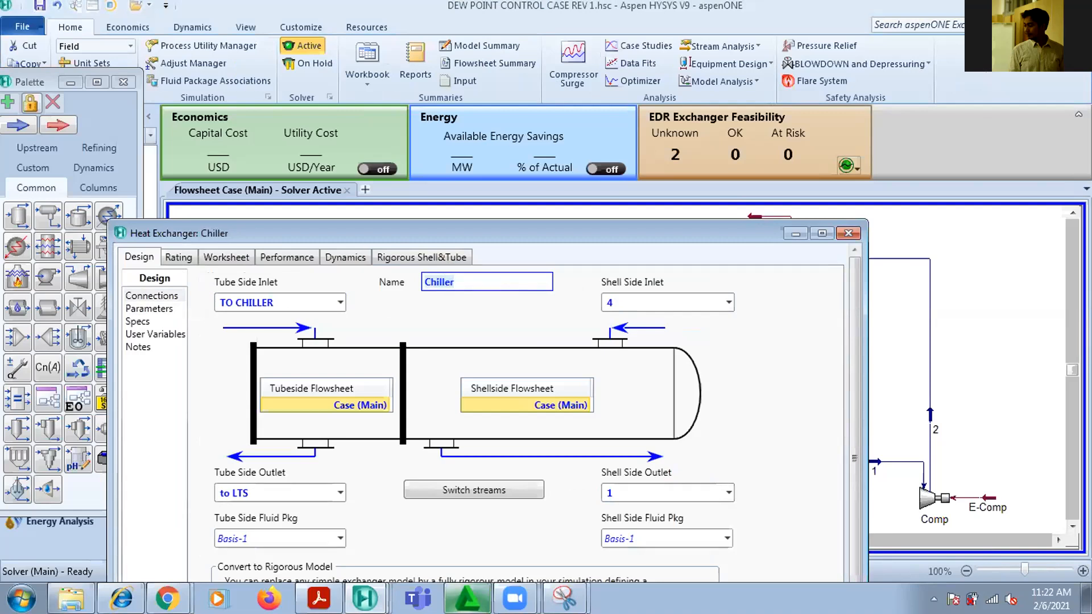
{"action": "left_click", "coordinate": [848, 233]}
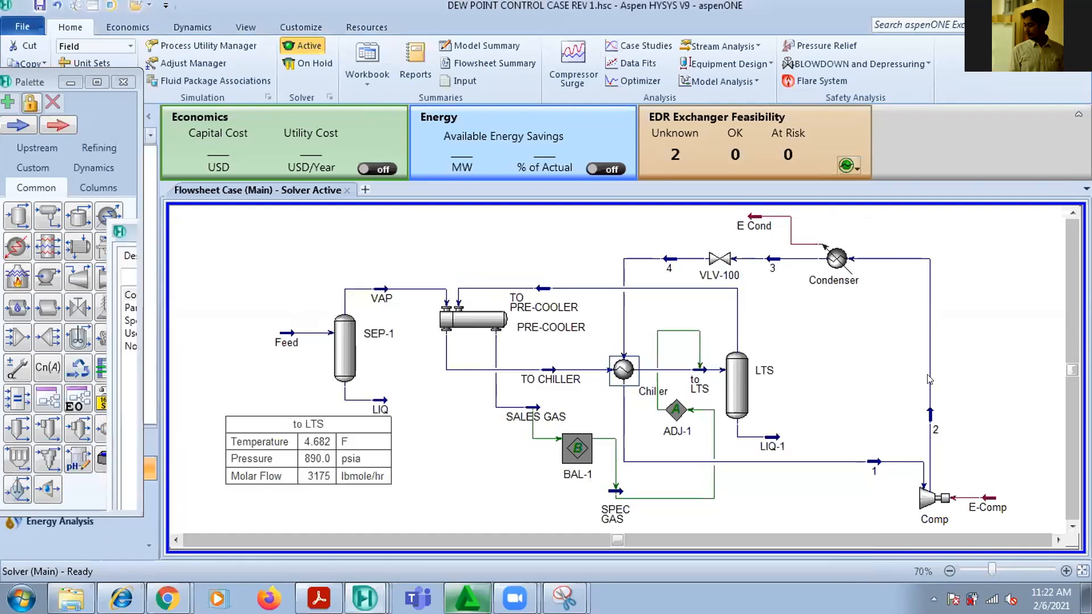
{"action": "left_click", "coordinate": [1005, 351]}
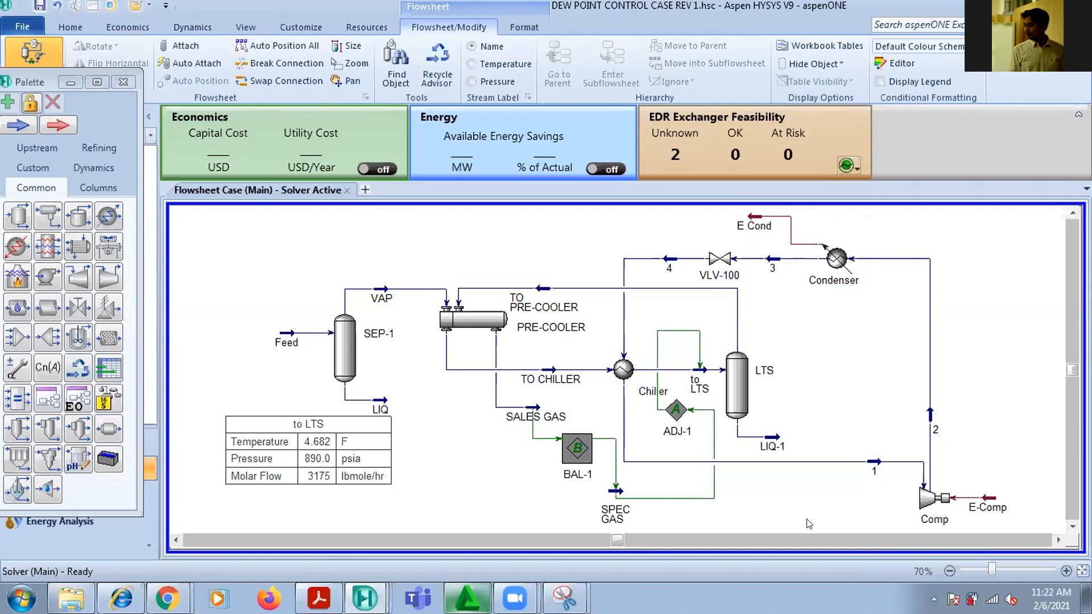
Save the case as a new file in the HASIL SIMULASI folder, replacing the 1 at the end of its name with fin
{"action": "left_click", "coordinate": [22, 27]}
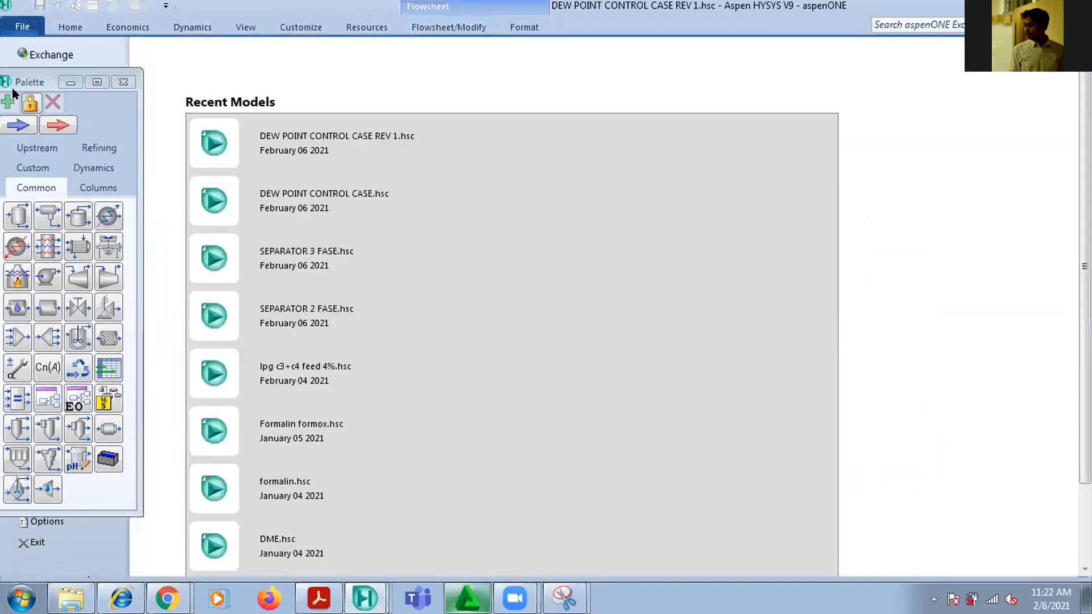
{"action": "left_click", "coordinate": [69, 83]}
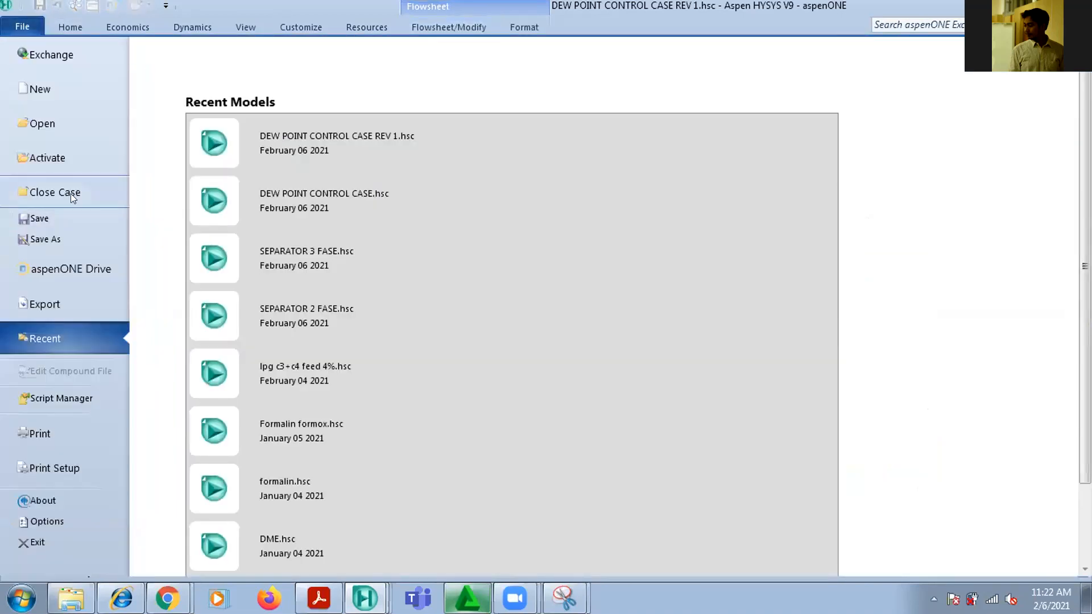
{"action": "left_click", "coordinate": [39, 235]}
{"action": "left_click", "coordinate": [267, 300]}
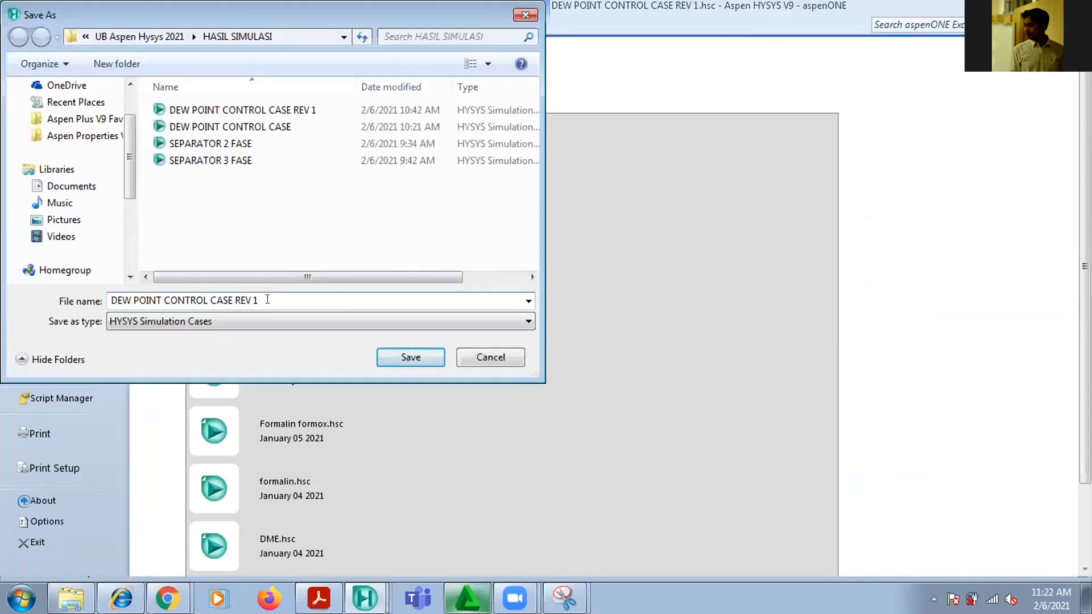
{"action": "key", "text": "BackSpace"}
{"action": "type", "text": "final"}
{"action": "left_click", "coordinate": [408, 358]}
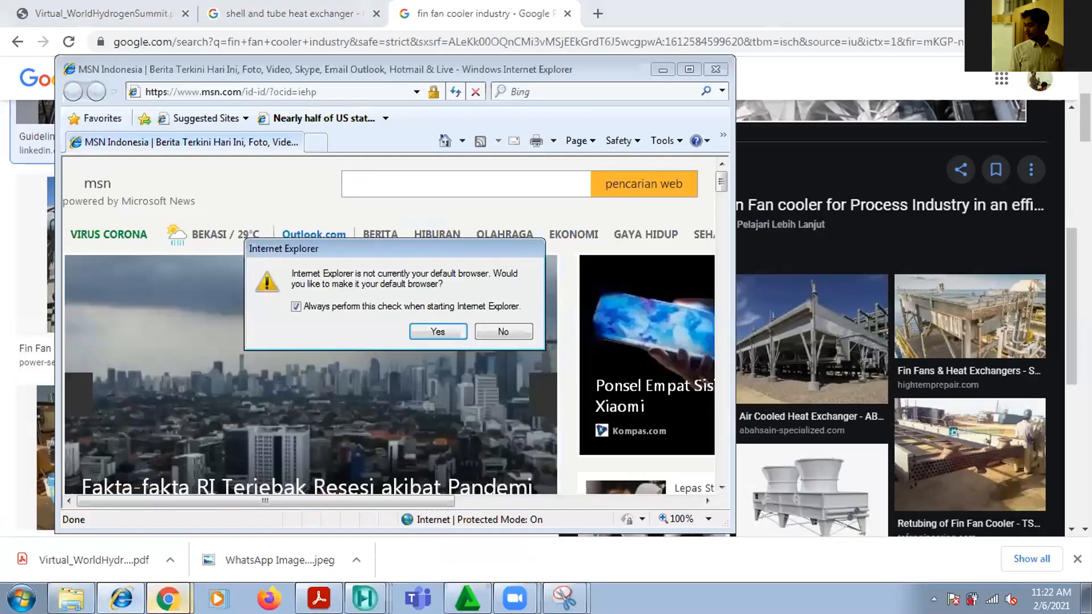
Switch to WhatsApp Web in Chrome and start attaching a file in the Peserta Process Simulator group chat
{"action": "mouse_move", "coordinate": [169, 598]}
{"action": "left_click", "coordinate": [135, 563]}
{"action": "left_click", "coordinate": [107, 17]}
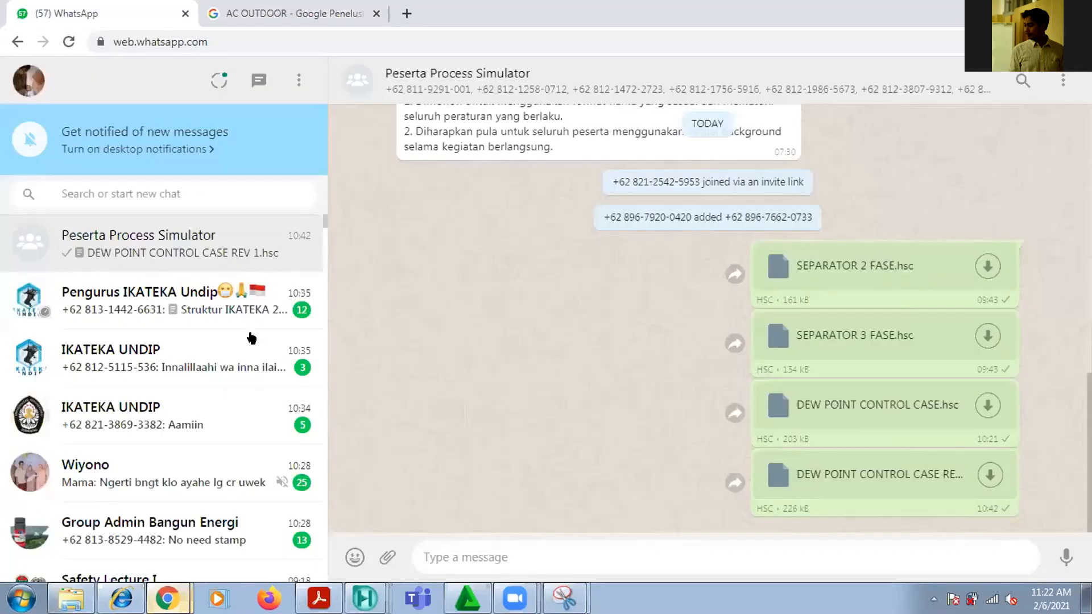
{"action": "scroll", "coordinate": [197, 480], "scroll_direction": "down", "scroll_amount": 1}
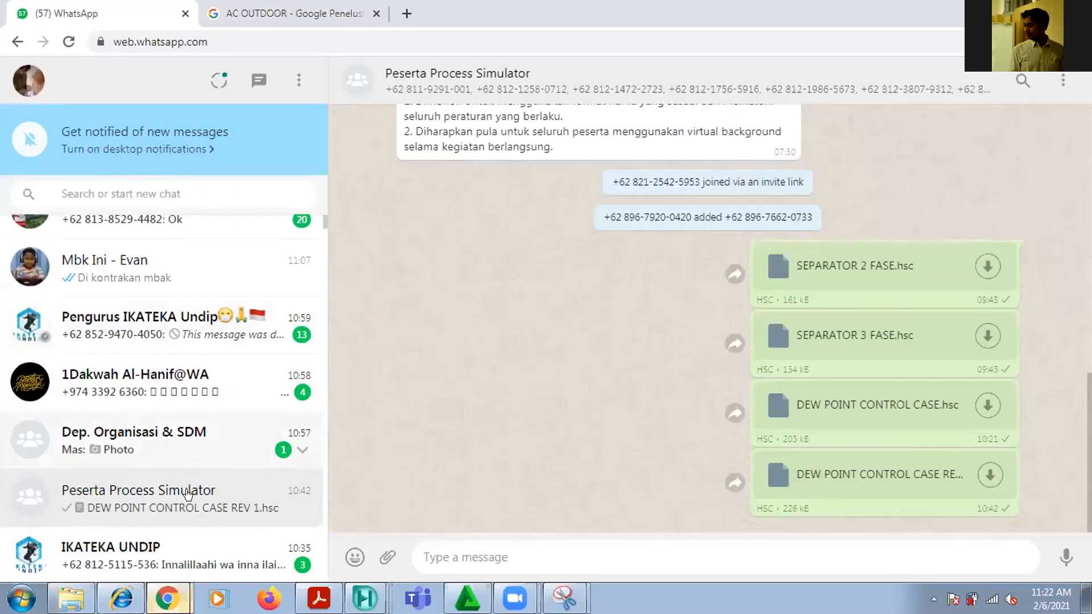
{"action": "left_click", "coordinate": [382, 558]}
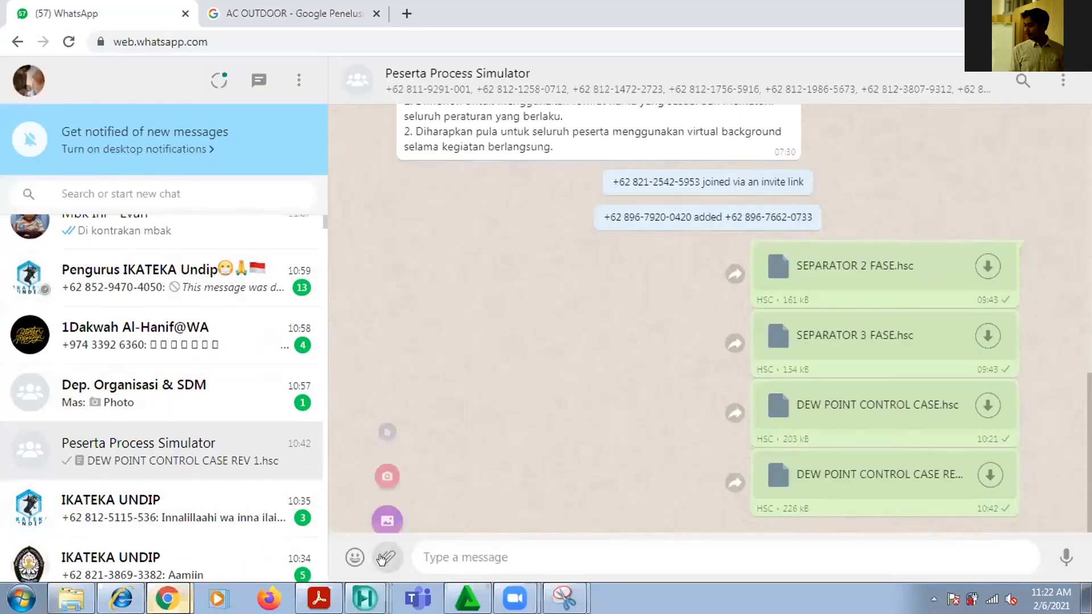